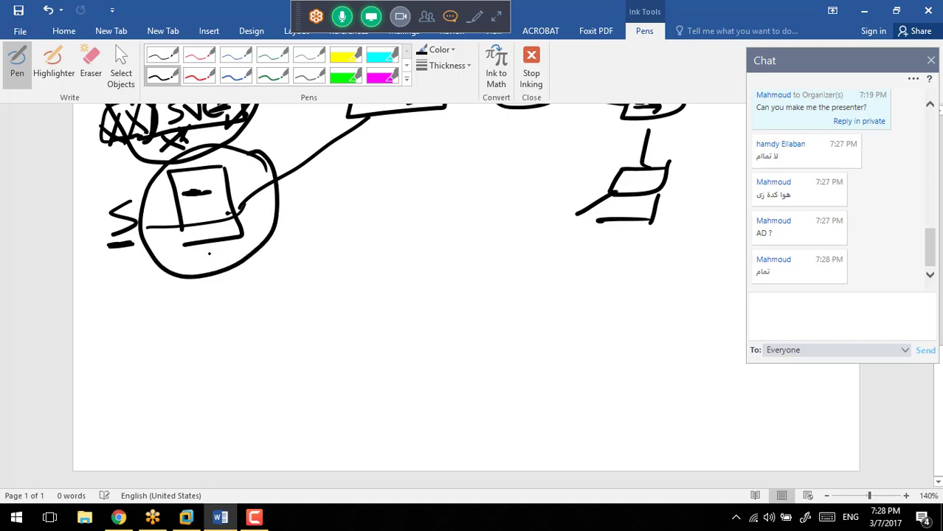
# Draw a downward arrow from the first circle with a circled 1 below it
pyautogui.moveTo(199, 258); pyautogui.dragTo(198, 328)
pyautogui.moveTo(212, 305)
pyautogui.mouseDown()
pyautogui.moveTo(205, 321)
pyautogui.moveTo(175, 321)
pyautogui.moveTo(189, 379)
pyautogui.mouseUp()
pyautogui.click(242, 338)
pyautogui.moveTo(186, 341)
pyautogui.mouseDown()
pyautogui.moveTo(210, 354)
pyautogui.moveTo(171, 347)
pyautogui.mouseUp()
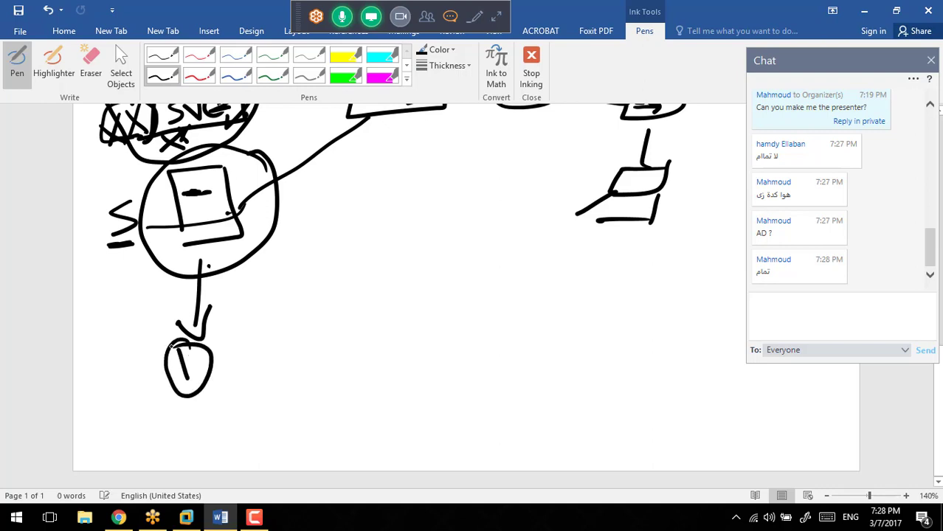
# Sketch a second laptop at lower right with a stem and circled 1 beneath it
pyautogui.moveTo(635, 301)
pyautogui.mouseDown()
pyautogui.moveTo(590, 301)
pyautogui.moveTo(565, 336)
pyautogui.moveTo(628, 304)
pyautogui.mouseUp()
pyautogui.moveTo(564, 344); pyautogui.dragTo(536, 377)
pyautogui.click(539, 383)
pyautogui.moveTo(616, 346)
pyautogui.mouseDown()
pyautogui.moveTo(585, 385)
pyautogui.moveTo(610, 389)
pyautogui.moveTo(550, 427)
pyautogui.moveTo(554, 432)
pyautogui.moveTo(531, 419)
pyautogui.mouseUp()
pyautogui.click(564, 448)
pyautogui.moveTo(551, 442)
pyautogui.mouseDown()
pyautogui.moveTo(553, 457)
pyautogui.moveTo(576, 447)
pyautogui.moveTo(540, 430)
pyautogui.mouseUp()
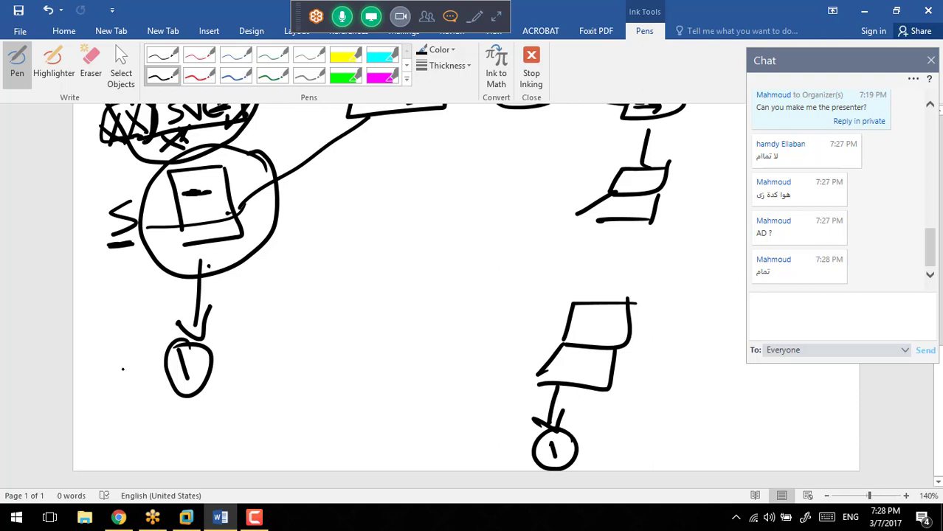
# Add hatch strokes beside the left circled 1 and arrows toward the lower laptop and first circle
pyautogui.moveTo(124, 364)
pyautogui.mouseDown()
pyautogui.moveTo(153, 331)
pyautogui.moveTo(156, 345)
pyautogui.mouseUp()
pyautogui.moveTo(149, 393); pyautogui.dragTo(165, 364)
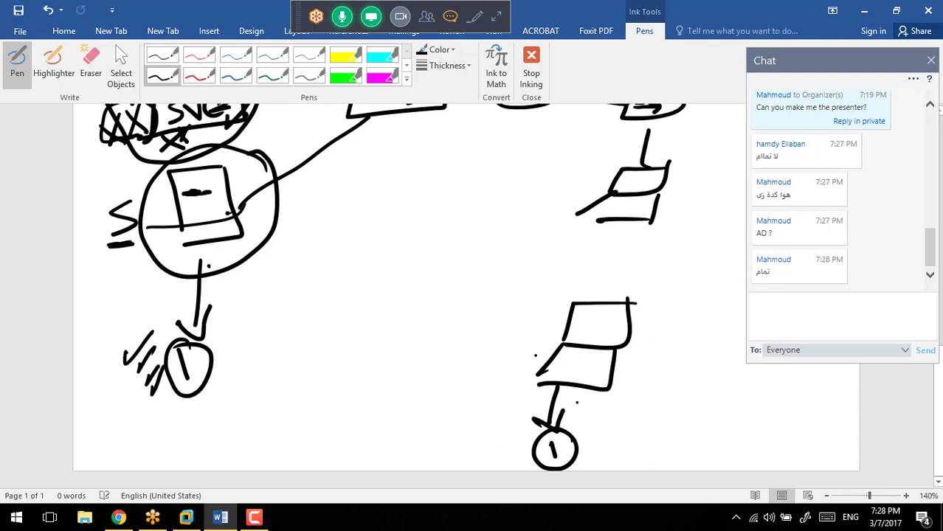
pyautogui.moveTo(702, 372)
pyautogui.mouseDown()
pyautogui.moveTo(636, 358)
pyautogui.moveTo(656, 382)
pyautogui.mouseUp()
pyautogui.moveTo(536, 332)
pyautogui.mouseDown()
pyautogui.moveTo(273, 291)
pyautogui.moveTo(300, 306)
pyautogui.mouseUp()
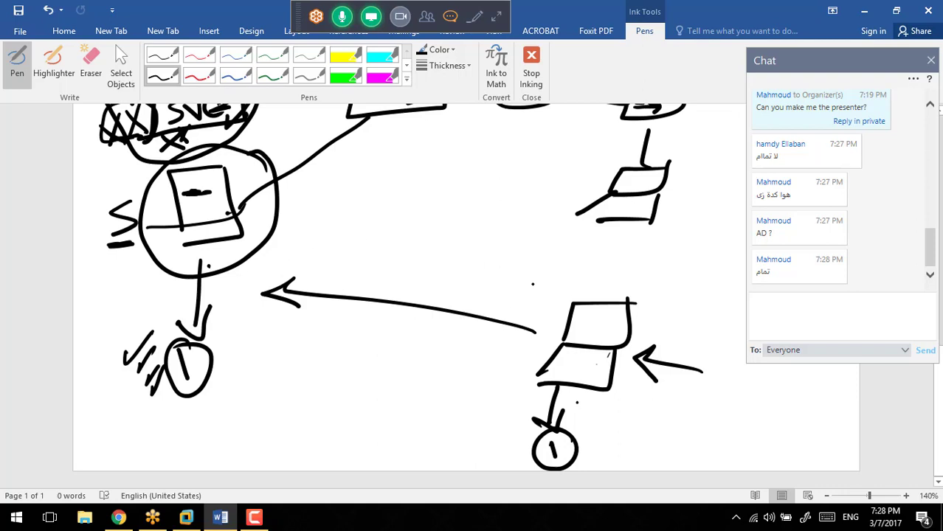
# Draw a stick-figure user with head, body, arms and legs beside the arrow
pyautogui.moveTo(709, 342)
pyautogui.mouseDown()
pyautogui.moveTo(696, 354)
pyautogui.moveTo(691, 402)
pyautogui.moveTo(724, 390)
pyautogui.mouseUp()
pyautogui.moveTo(694, 378)
pyautogui.mouseDown()
pyautogui.moveTo(671, 388)
pyautogui.moveTo(692, 402)
pyautogui.mouseUp()
pyautogui.moveTo(696, 384); pyautogui.dragTo(661, 400)
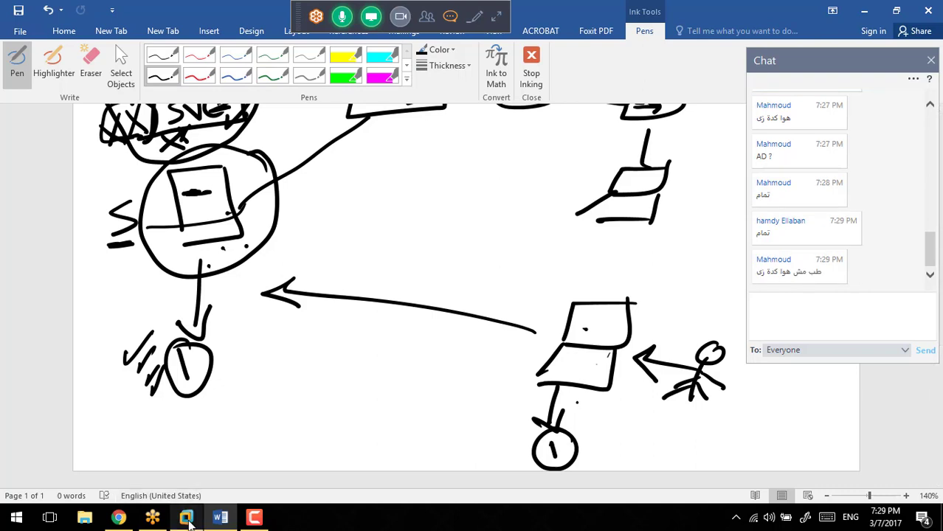
# Bring VMware Workstation forward and power off the LTA-LAB virtual machine
pyautogui.moveTo(188, 520)
pyautogui.click(188, 442)
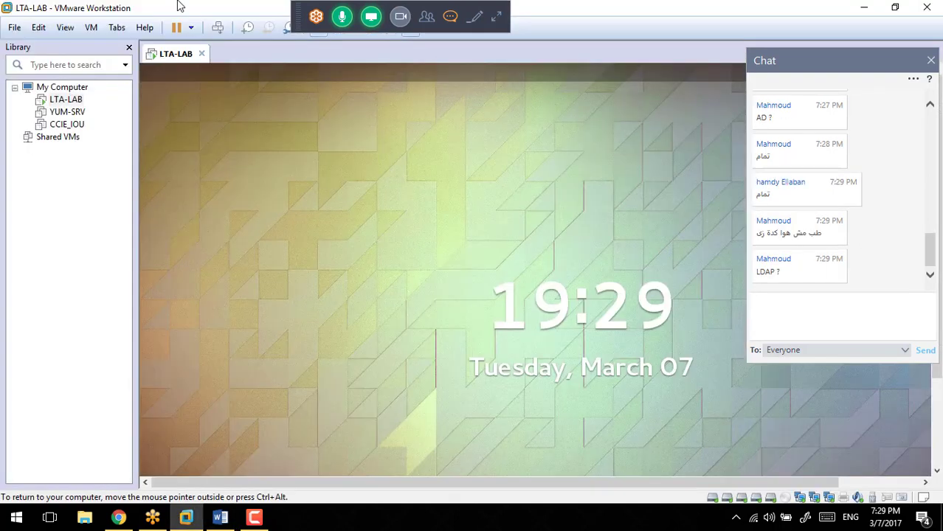
pyautogui.rightClick(162, 62)
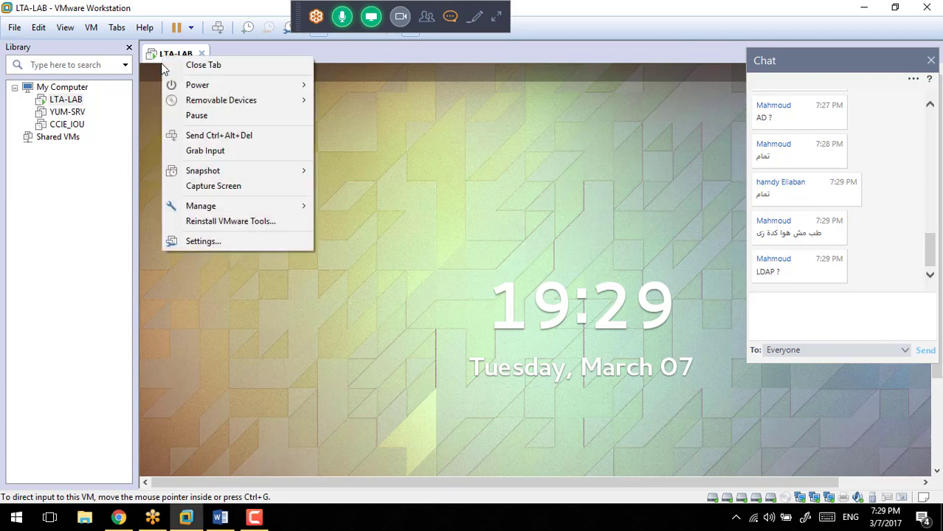
pyautogui.moveTo(284, 86)
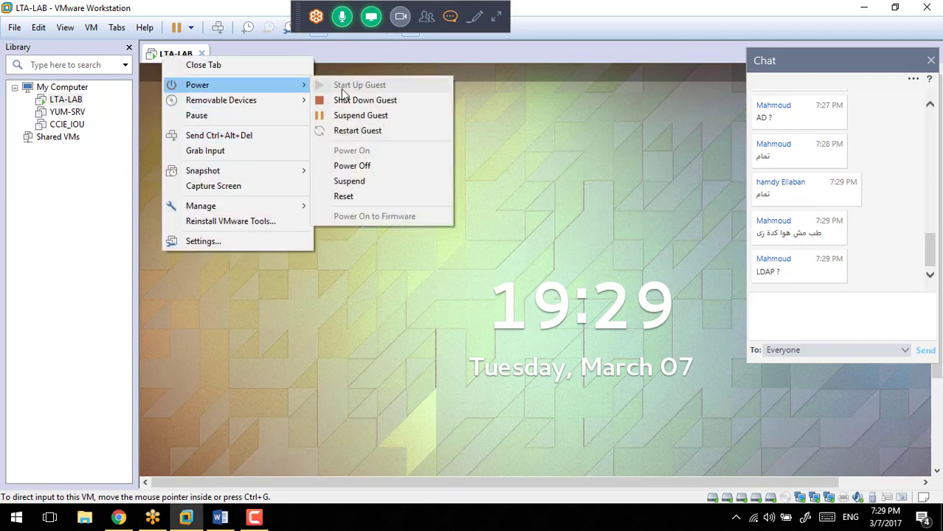
pyautogui.click(356, 166)
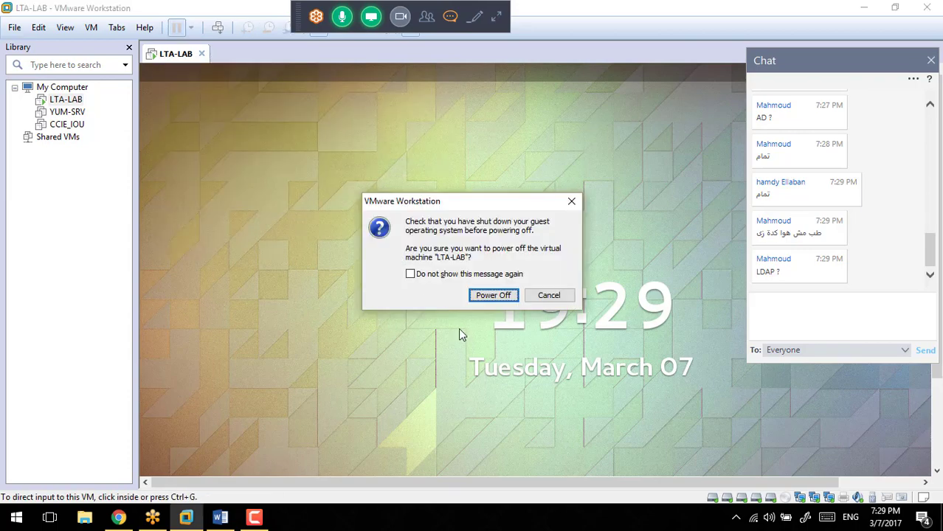
pyautogui.click(494, 296)
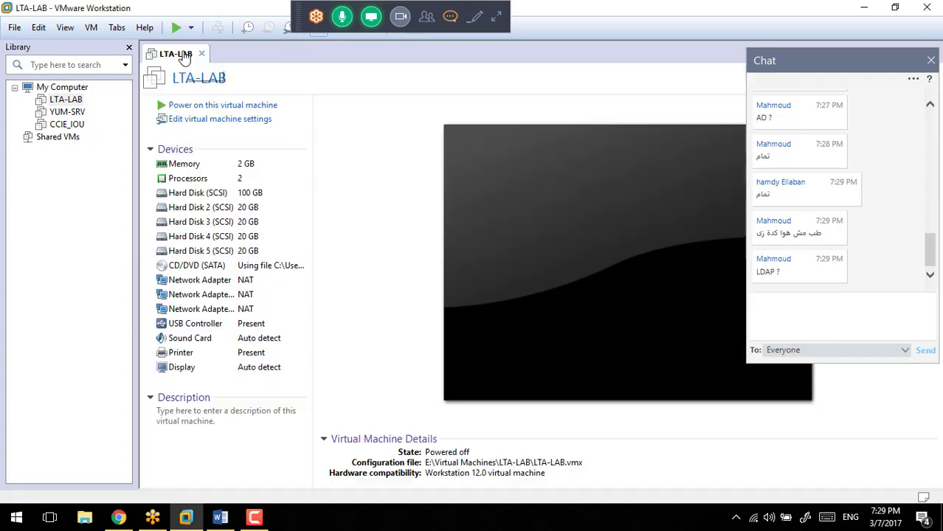
# Permanently delete the LTA-LAB virtual machine from disk
pyautogui.rightClick(184, 56)
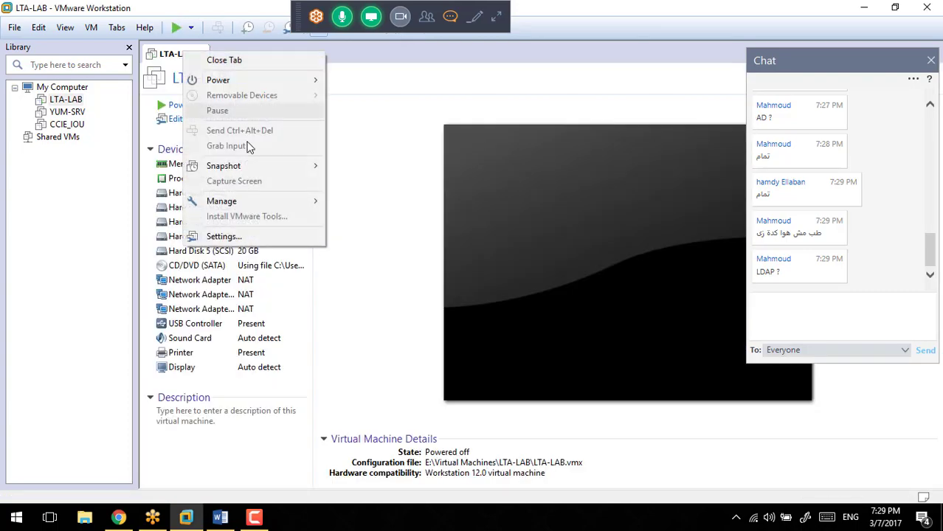
pyautogui.moveTo(258, 204)
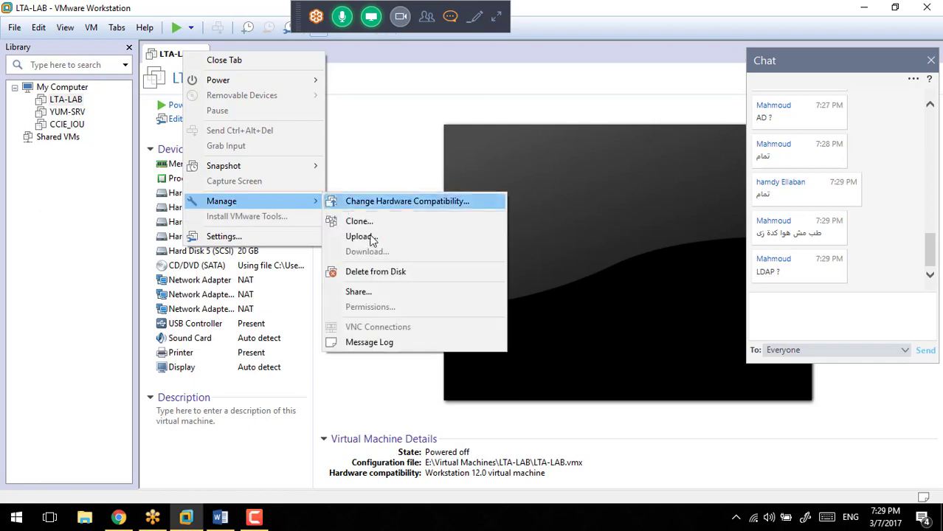
pyautogui.click(378, 271)
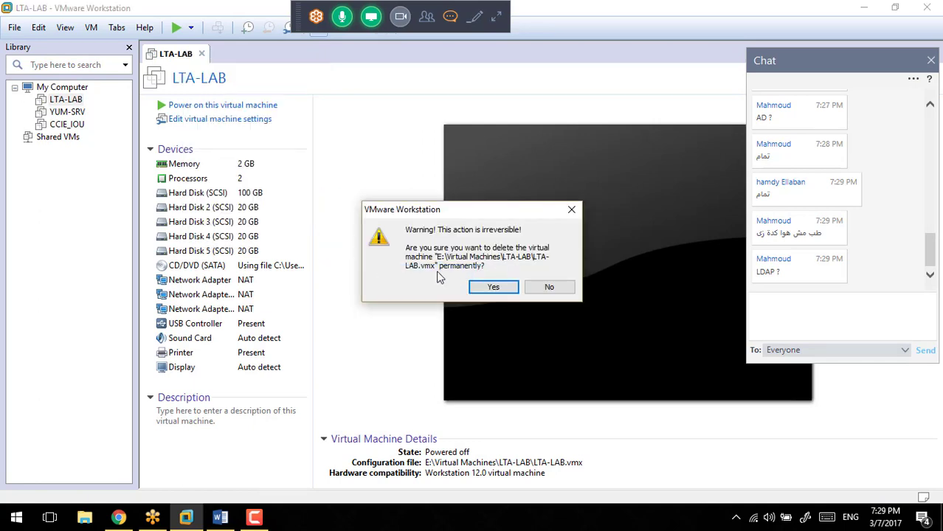
pyautogui.click(492, 286)
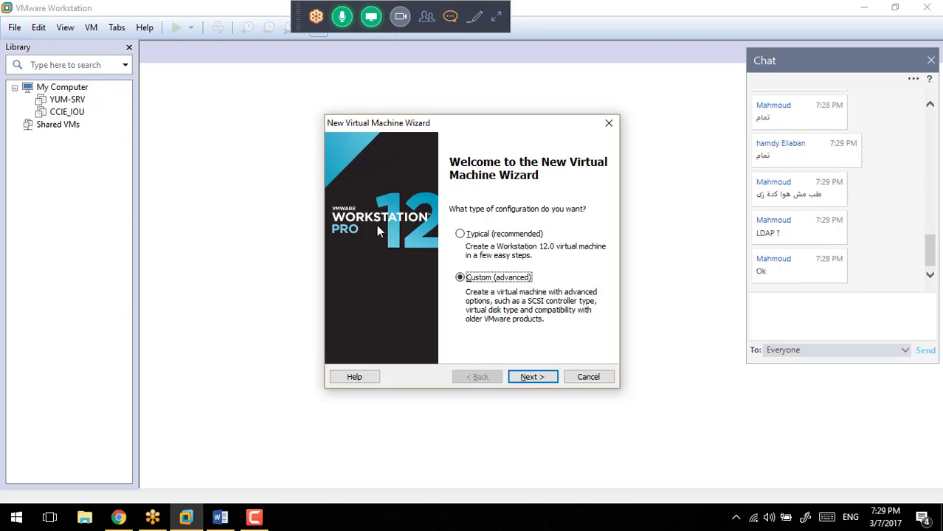
# Accept Workstation 12.0 compatibility and pick CentOS-7-x86_64-Minimal-1511.iso from E:\ISO as installer disc image
pyautogui.click(542, 379)
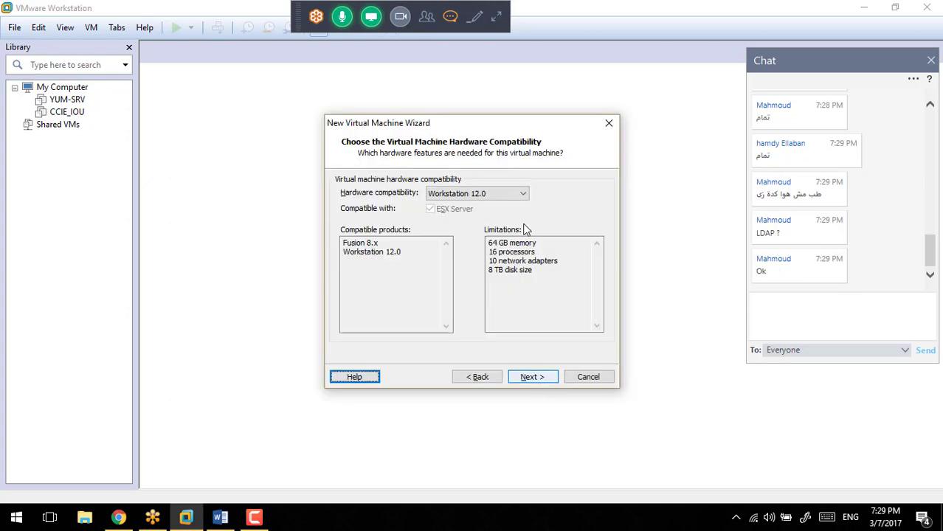
pyautogui.click(533, 379)
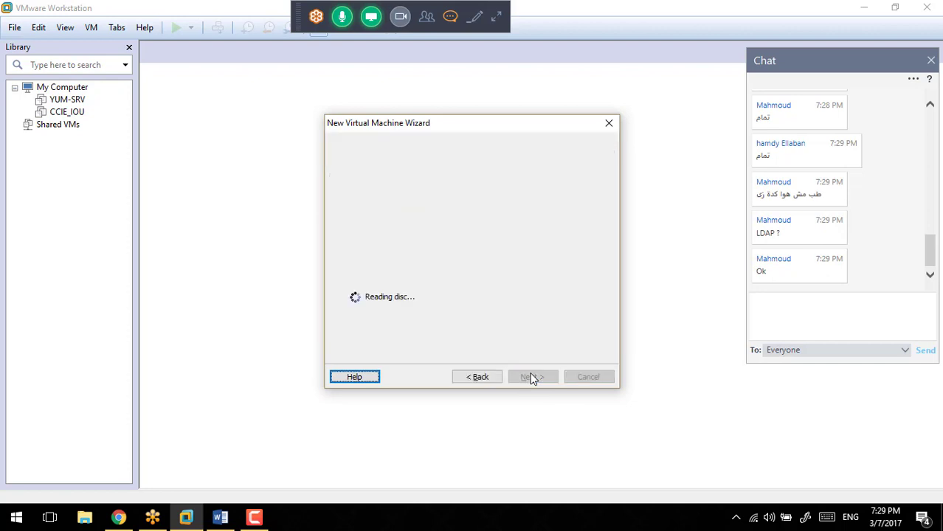
pyautogui.click(580, 281)
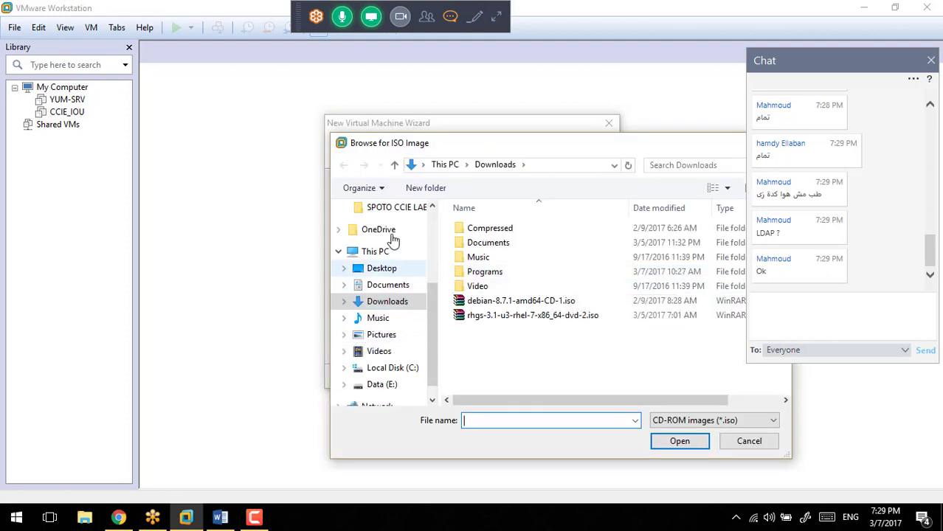
pyautogui.scroll(2, 393, 255)
pyautogui.scroll(-2, 368, 248)
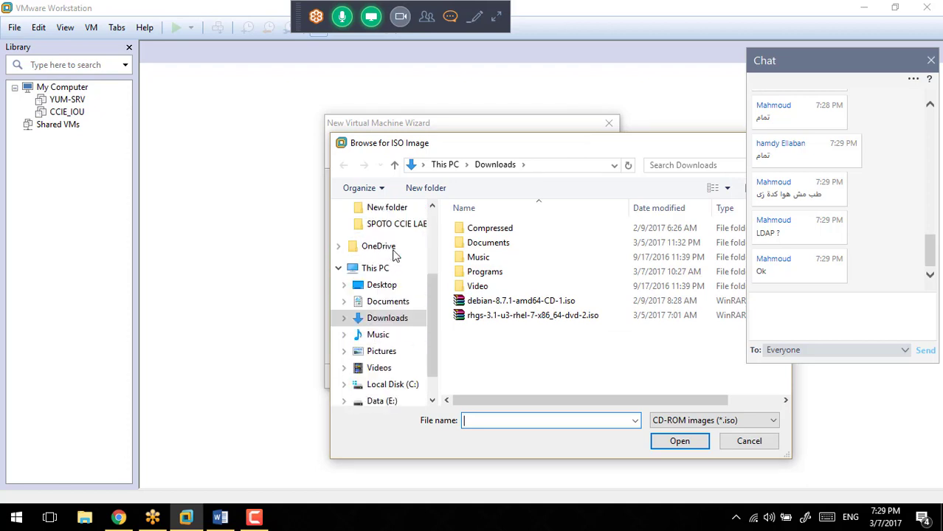
pyautogui.scroll(-1, 393, 362)
pyautogui.click(389, 367)
pyautogui.scroll(-2, 575, 269)
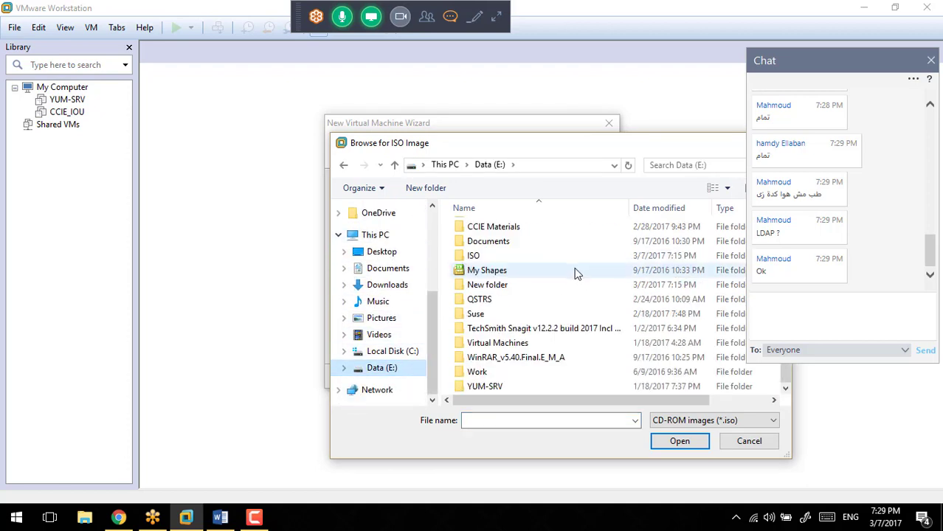
pyautogui.scroll(3, 575, 271)
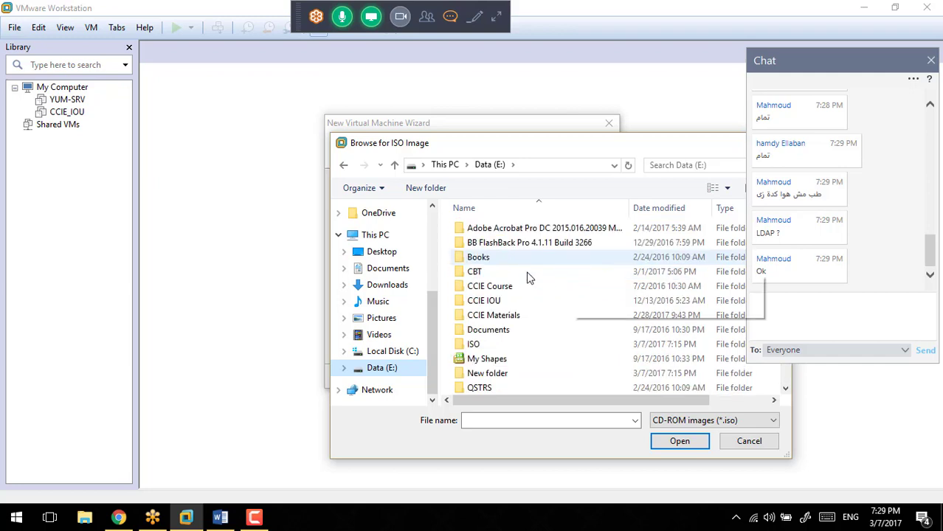
pyautogui.doubleClick(473, 343)
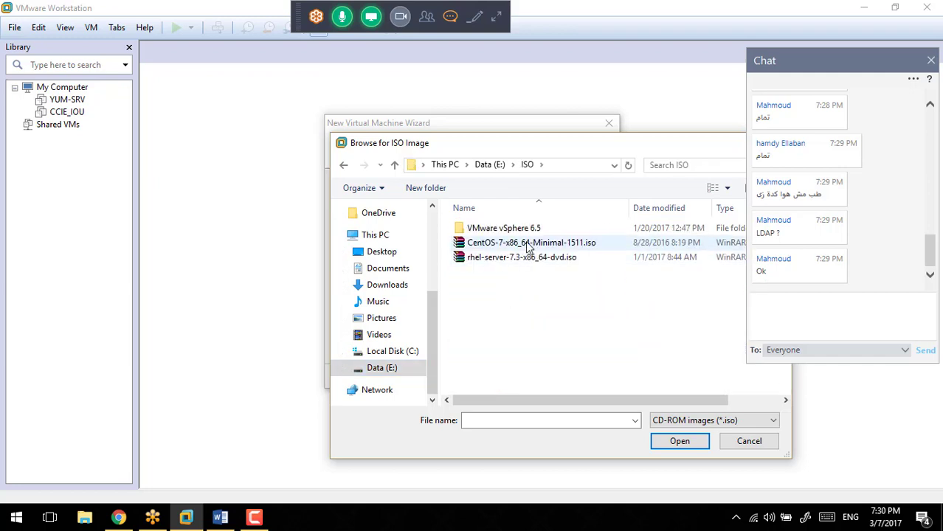
pyautogui.press('Escape')
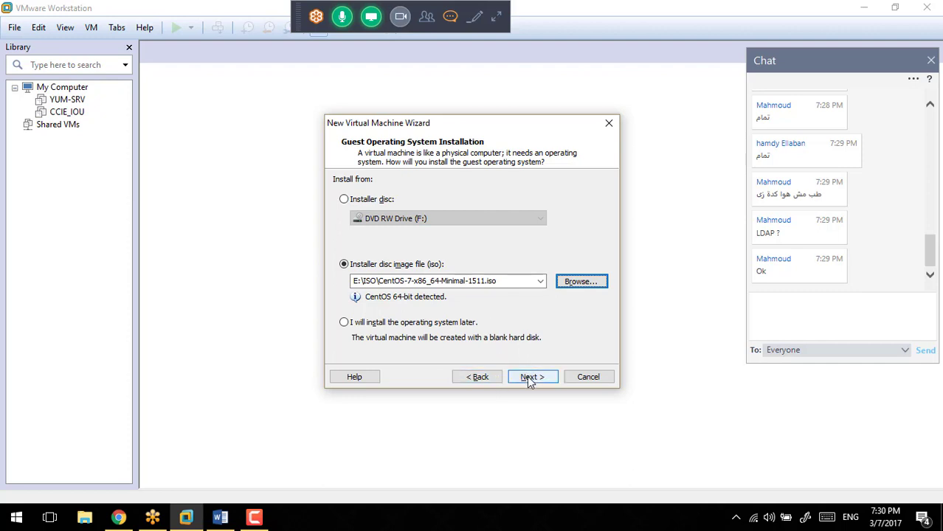
# Name the new virtual machine Server
pyautogui.click(528, 378)
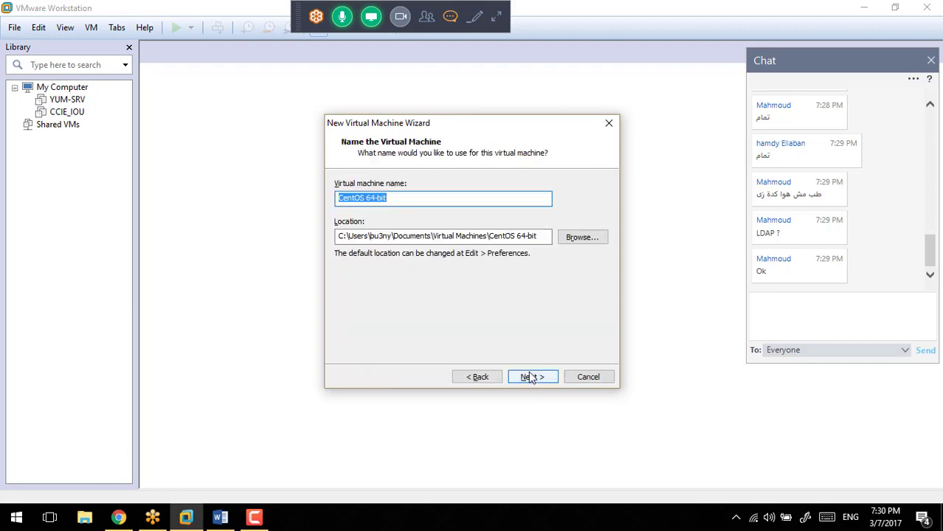
pyautogui.write('Server')
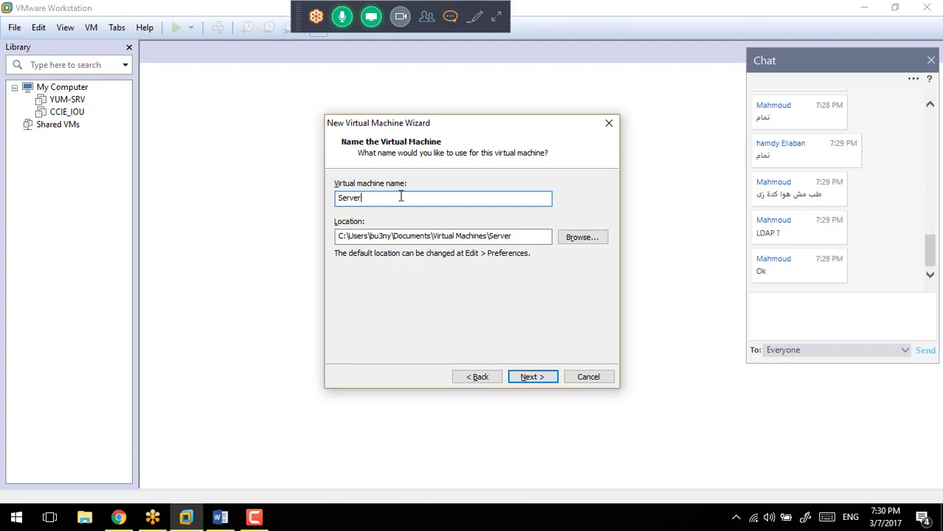
pyautogui.hotkey('ctrl', 'a')
# Browse to the E:\Virtual Machines folder for the VM location
pyautogui.click(590, 240)
pyautogui.scroll(-6, 452, 270)
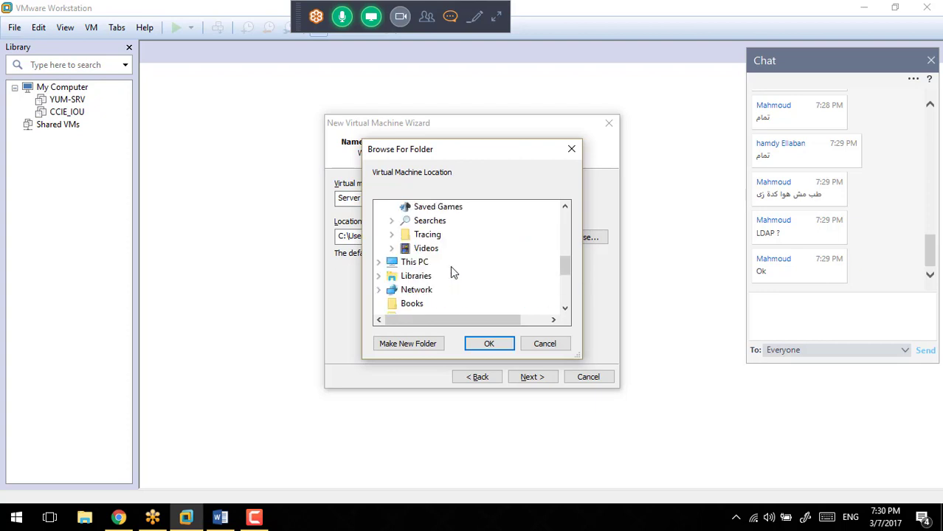
pyautogui.scroll(2, 452, 270)
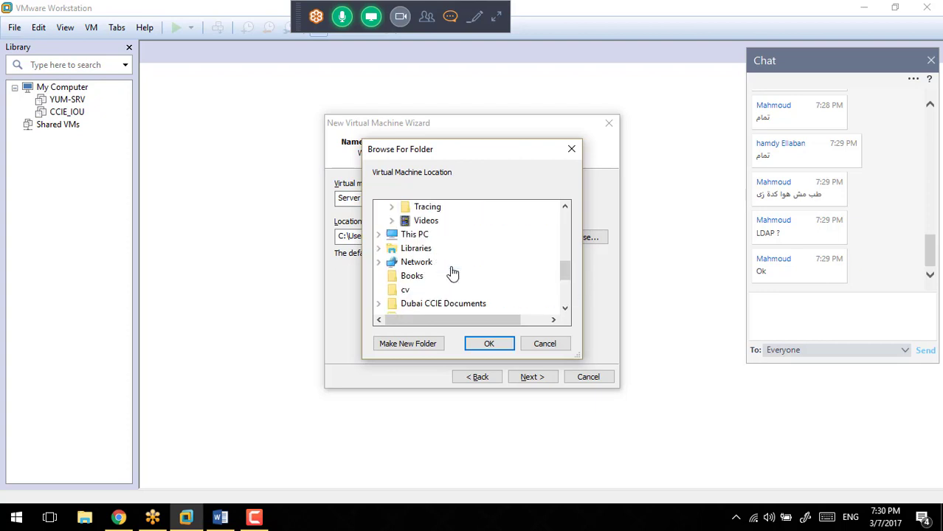
pyautogui.doubleClick(410, 234)
pyautogui.scroll(-2, 437, 301)
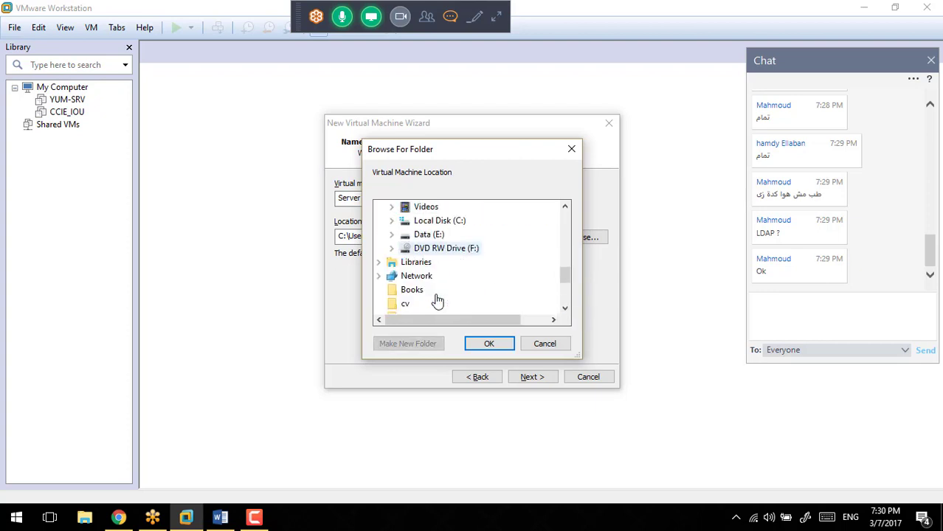
pyautogui.doubleClick(442, 237)
pyautogui.scroll(-2, 493, 271)
pyautogui.scroll(-1, 494, 273)
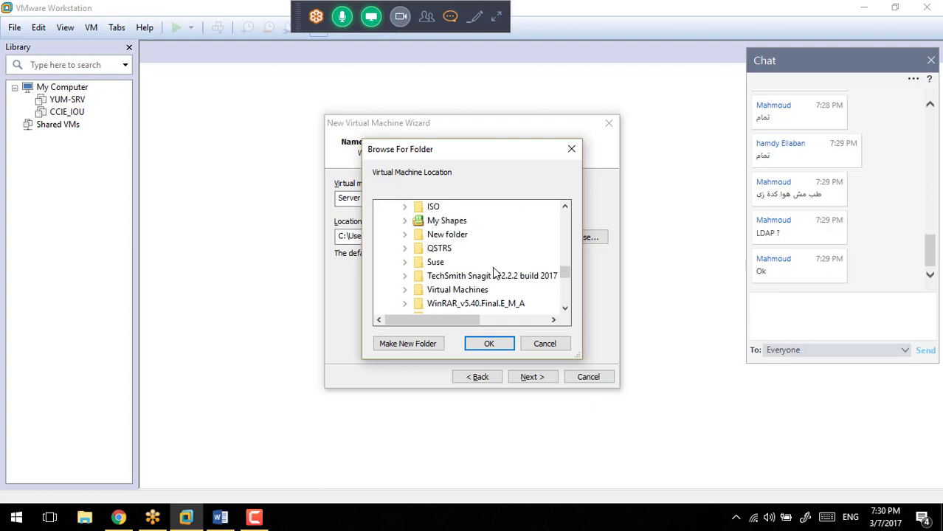
pyautogui.doubleClick(472, 290)
pyautogui.scroll(1, 509, 295)
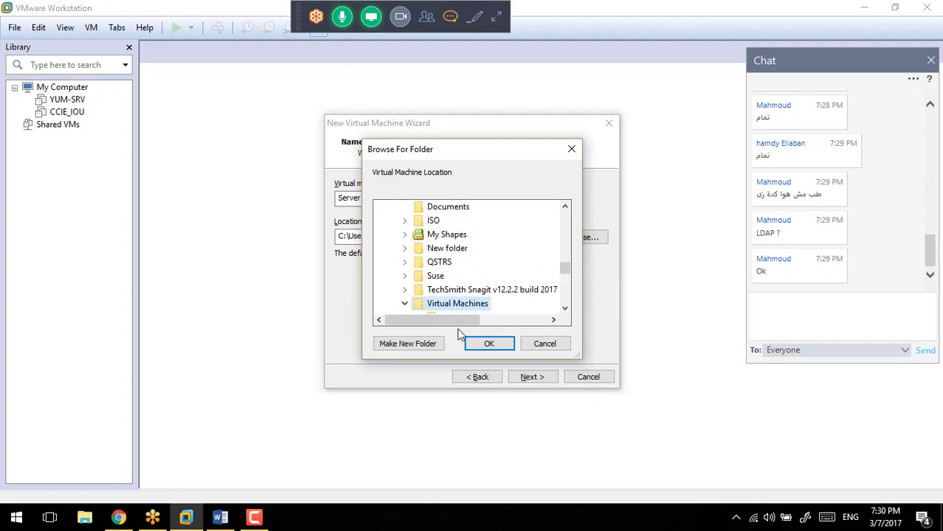
pyautogui.scroll(-3, 476, 288)
pyautogui.scroll(1, 479, 287)
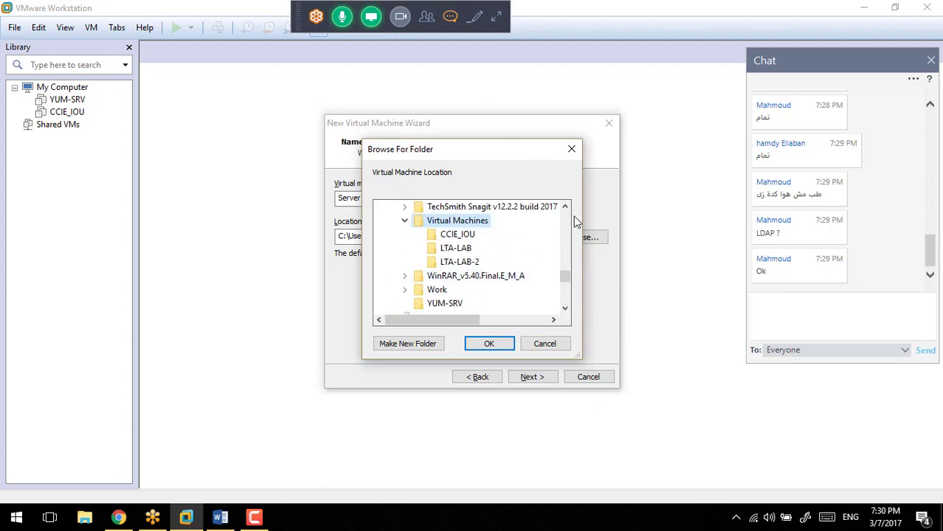
# Create a Server folder inside Virtual Machines and accept it as the VM location
pyautogui.click(435, 343)
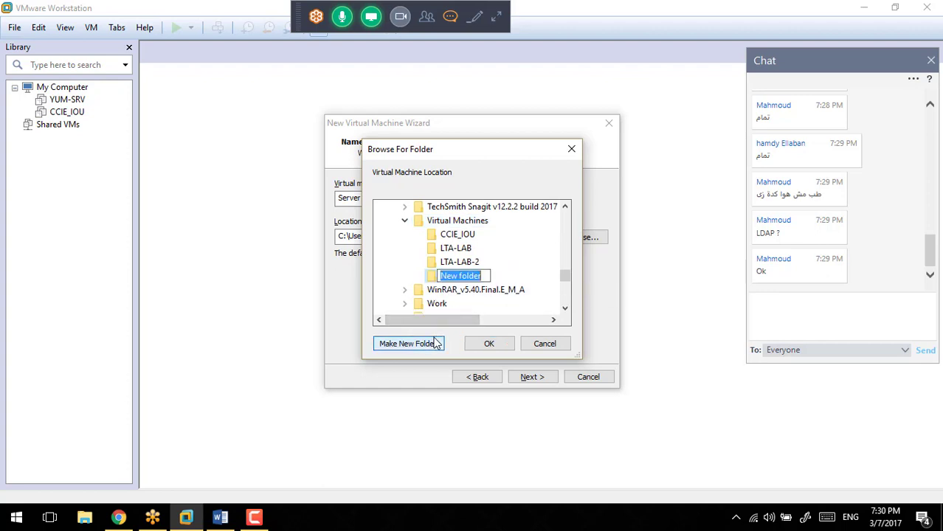
pyautogui.write('Server')
pyautogui.press('Return')
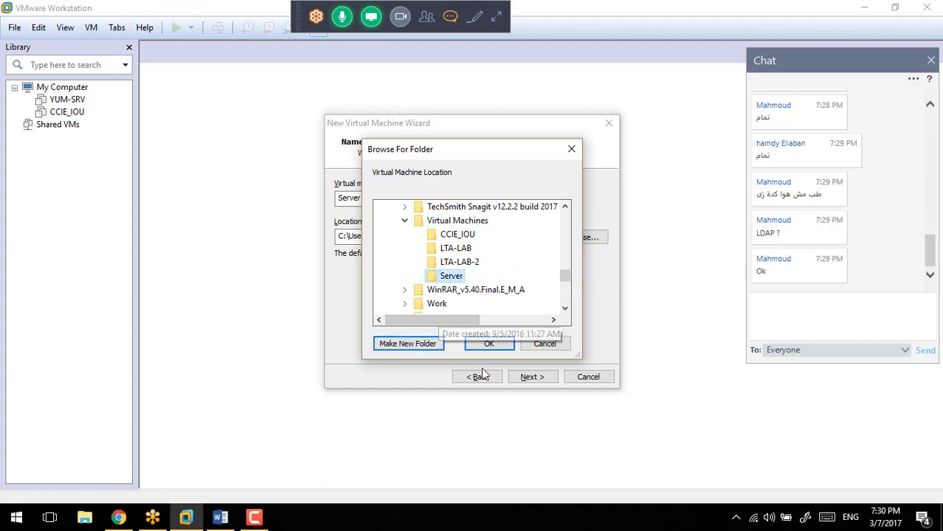
pyautogui.click(505, 352)
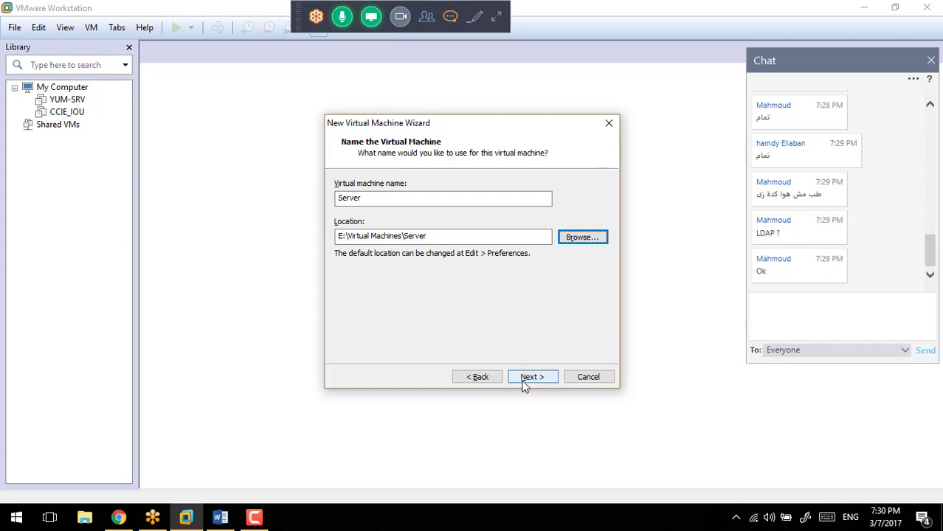
pyautogui.click(523, 380)
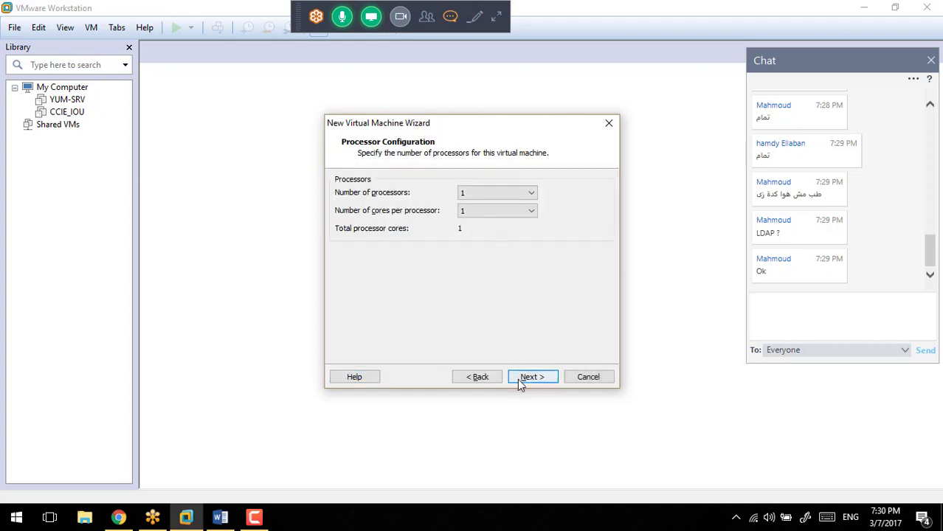
# Give the VM 2 cores per processor and 2048 MB of memory
pyautogui.click(518, 380)
pyautogui.click(478, 377)
pyautogui.click(487, 211)
pyautogui.click(475, 233)
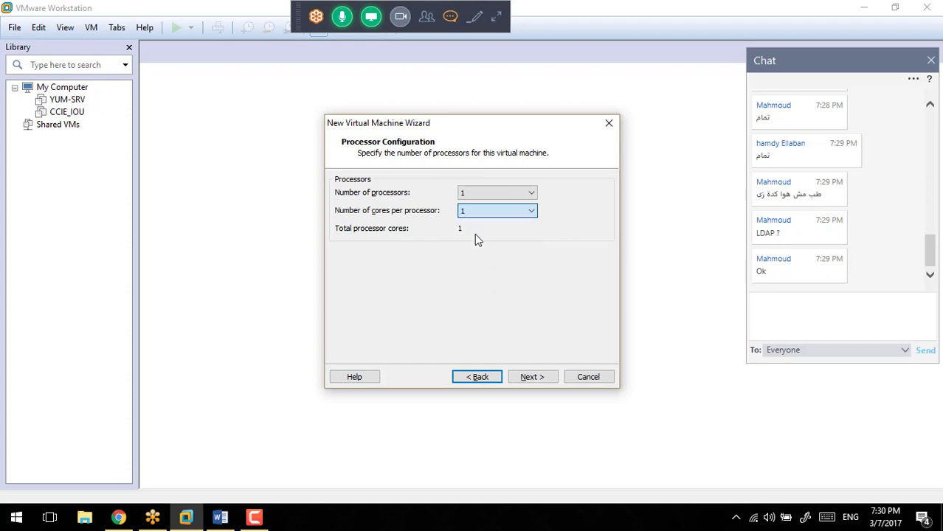
pyautogui.click(526, 377)
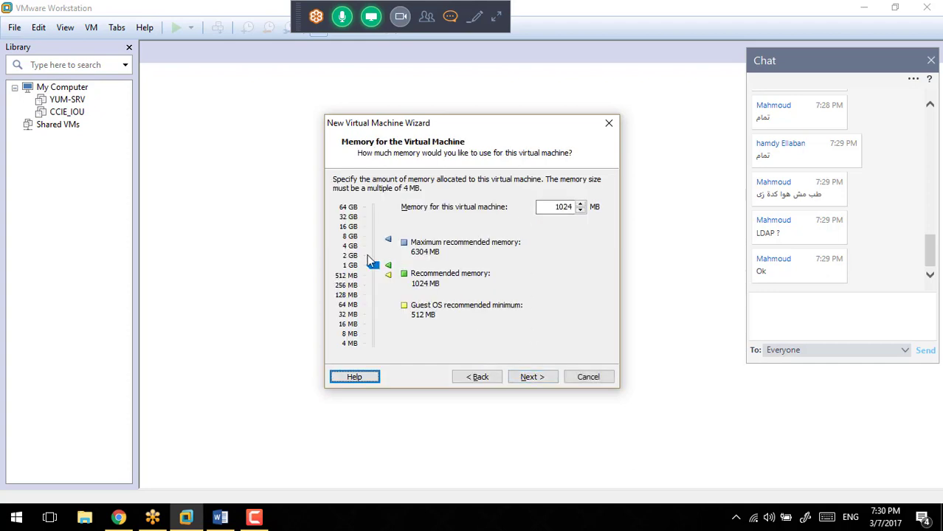
pyautogui.moveTo(372, 265); pyautogui.dragTo(373, 255)
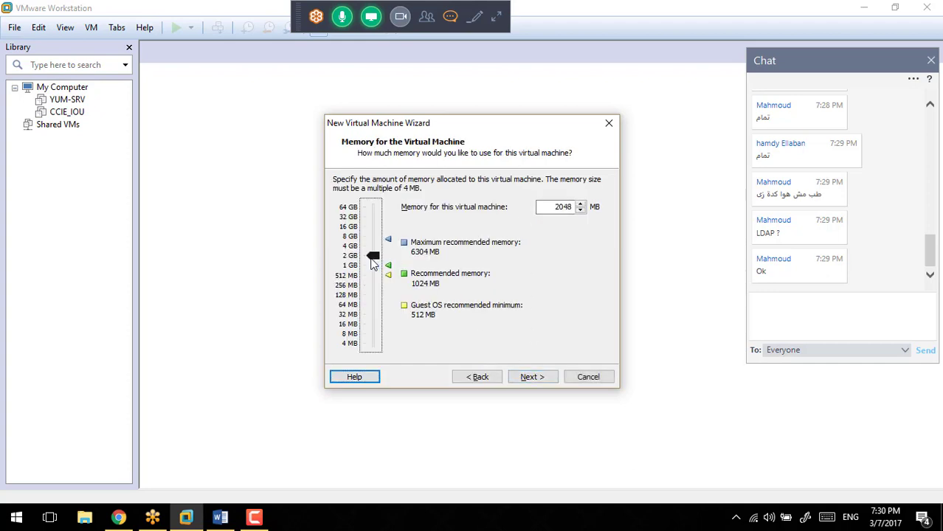
# Keep the default network type, I/O controller and disk type, and create a new virtual disk
pyautogui.click(531, 376)
pyautogui.click(528, 377)
pyautogui.click(528, 377)
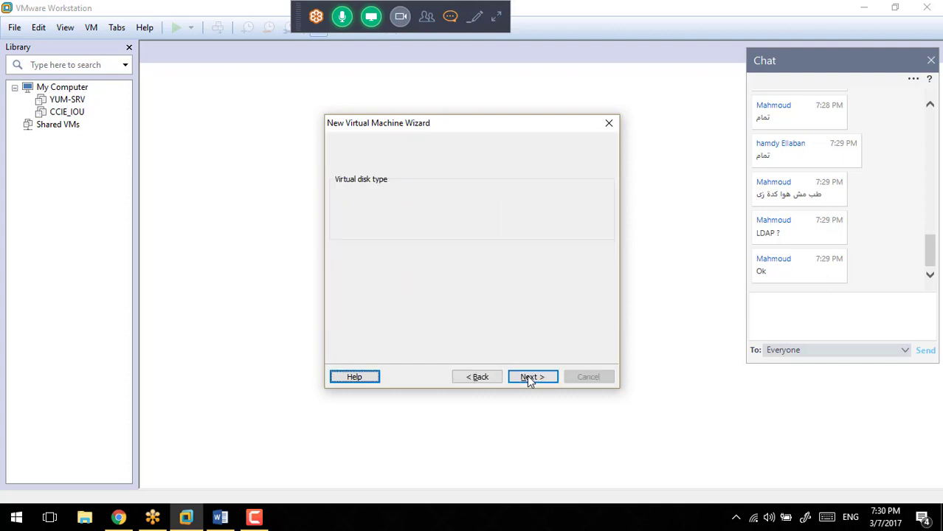
pyautogui.click(528, 377)
pyautogui.click(528, 377)
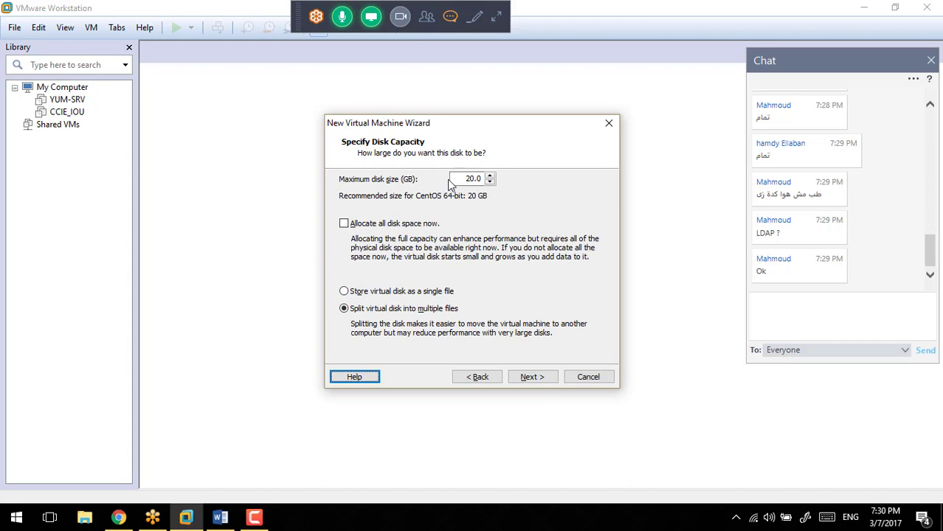
# Set the disk size to 50 GB, keep Server.vmdk, and create the virtual machine
pyautogui.moveTo(451, 179); pyautogui.dragTo(543, 183)
pyautogui.write('50')
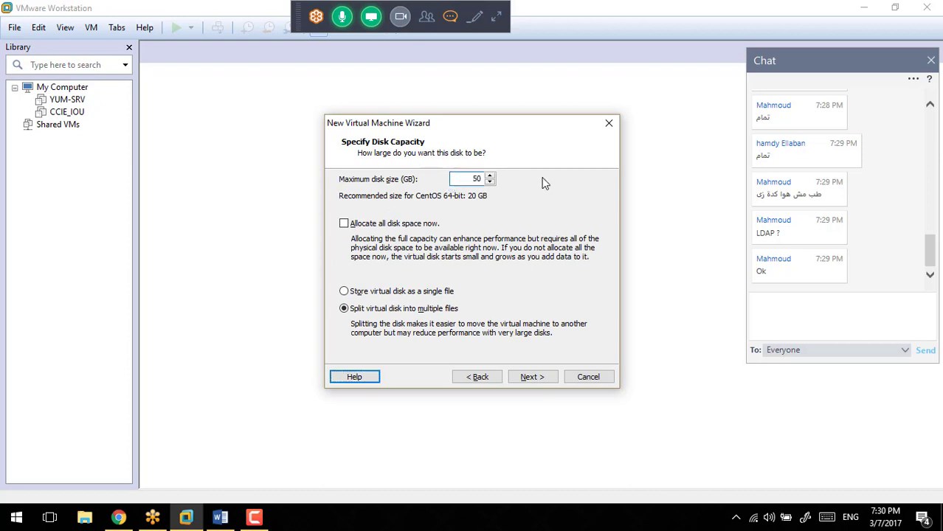
pyautogui.click(541, 377)
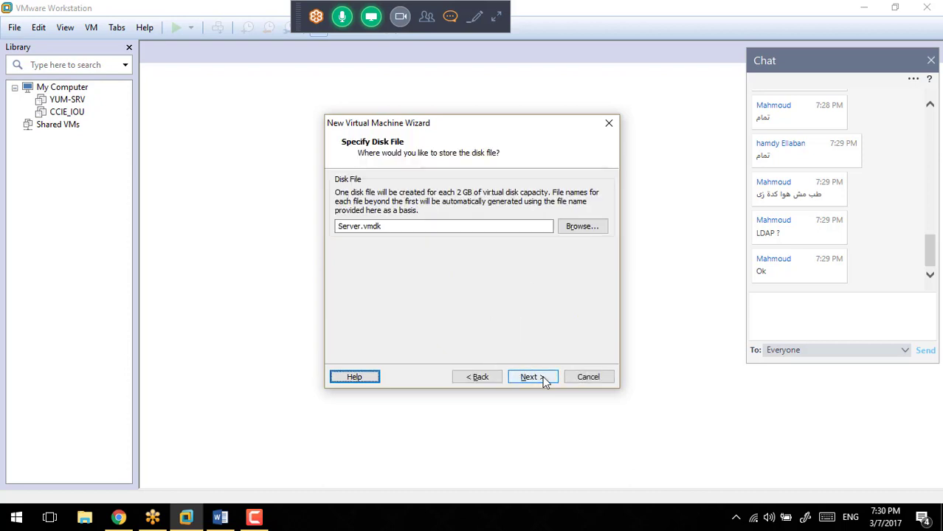
pyautogui.click(543, 380)
pyautogui.click(536, 378)
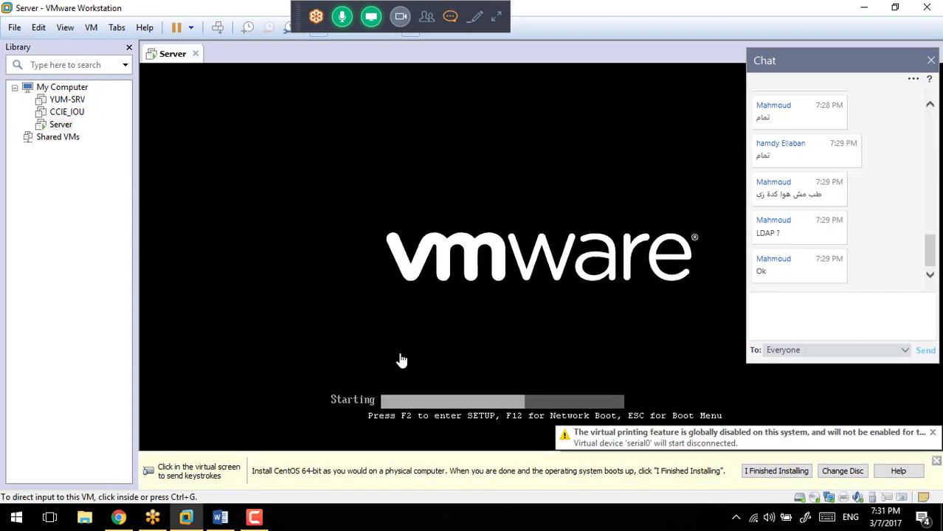
# Start the Install CentOS 7 boot entry in the Server VM console
pyautogui.click(936, 462)
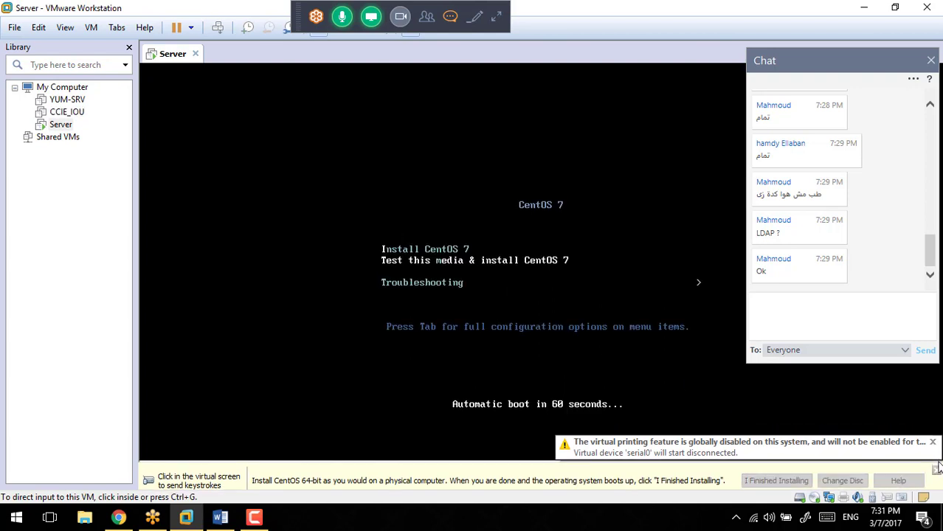
pyautogui.click(542, 227)
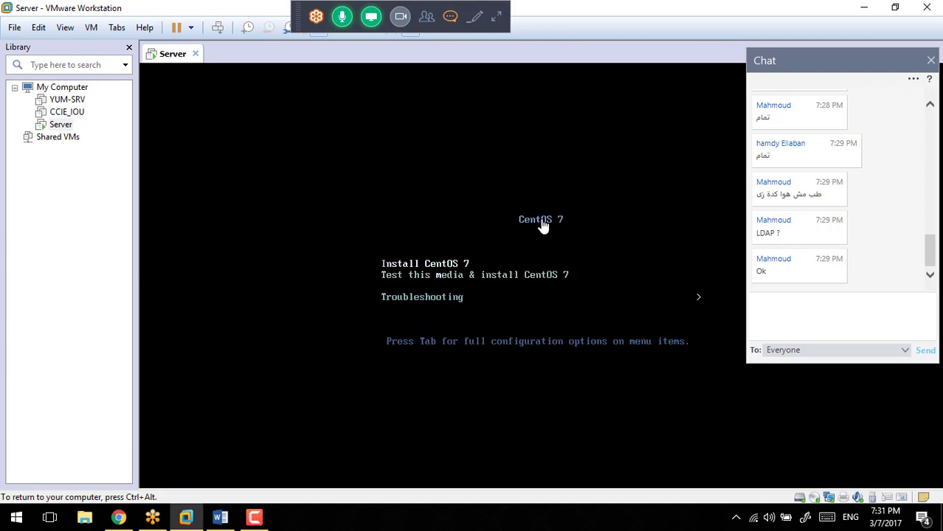
pyautogui.press('Return')
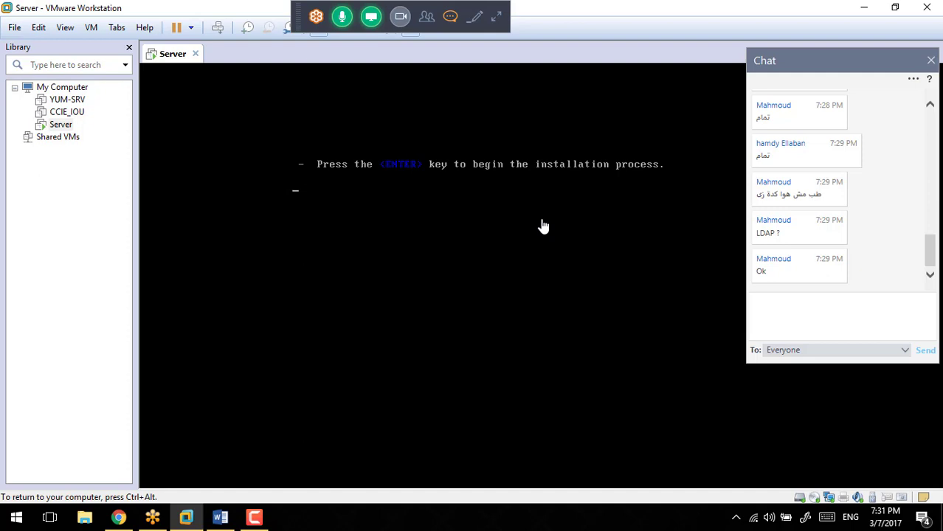
# Open the Server tab's action menu and dismiss it without choosing anything
pyautogui.rightClick(176, 59)
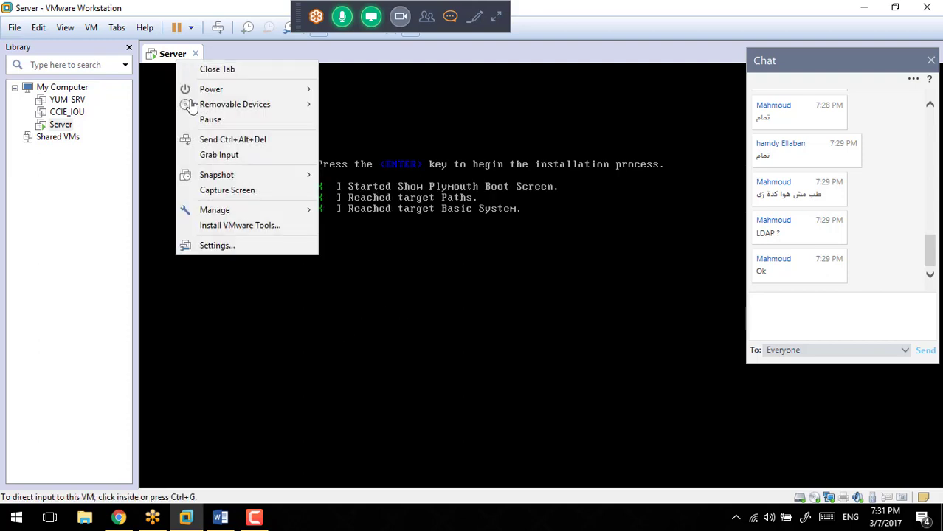
pyautogui.moveTo(204, 91)
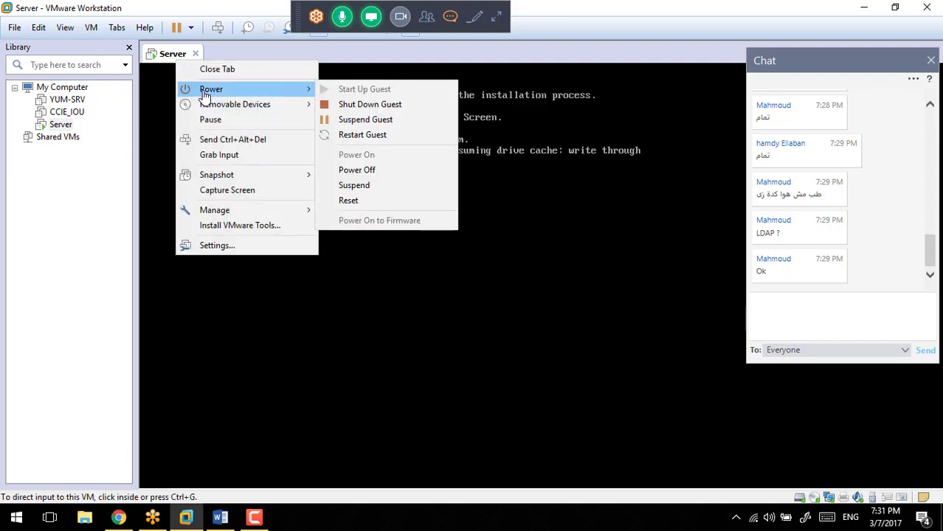
pyautogui.click(408, 42)
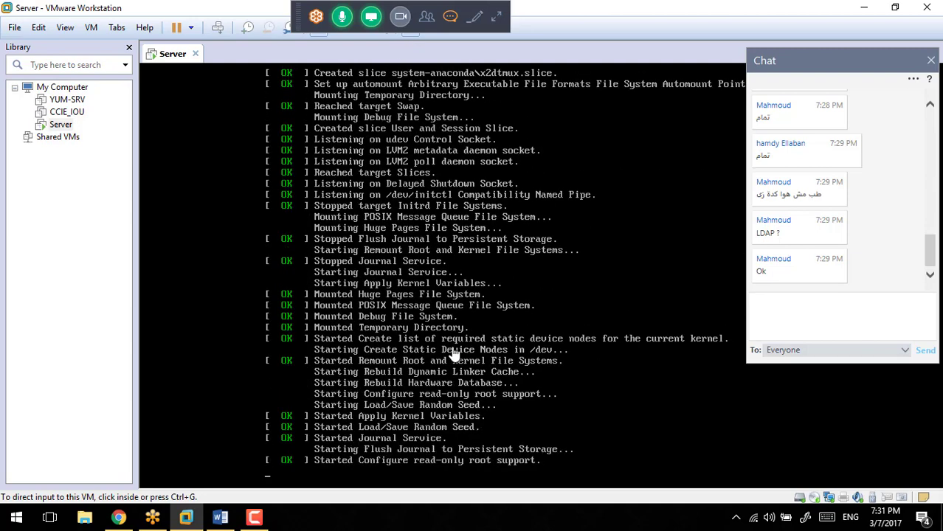
# Open the E:\Virtual Machines folder in File Explorer
pyautogui.click(85, 517)
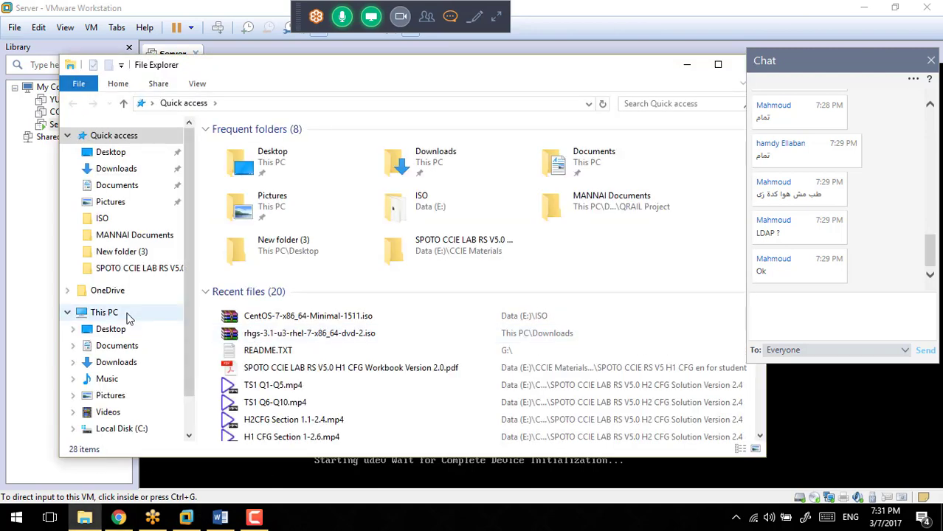
pyautogui.click(104, 313)
pyautogui.doubleClick(409, 264)
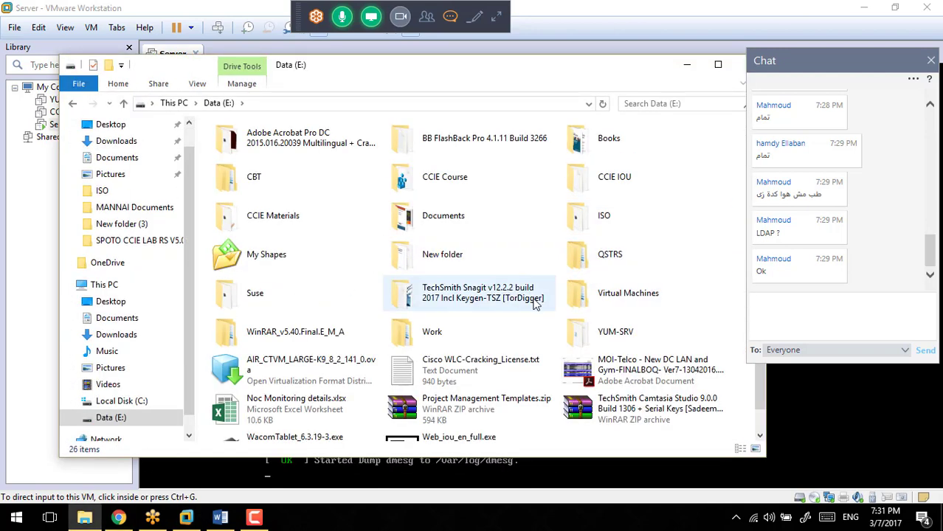
pyautogui.doubleClick(581, 293)
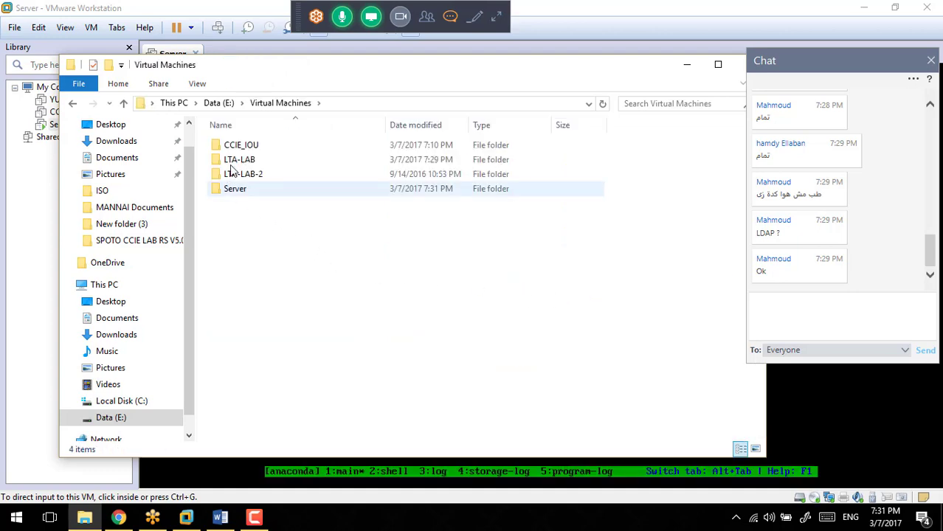
# Permanently delete the LTA-LAB and LTA-LAB-2 folders, then close the Explorer window
pyautogui.click(236, 163)
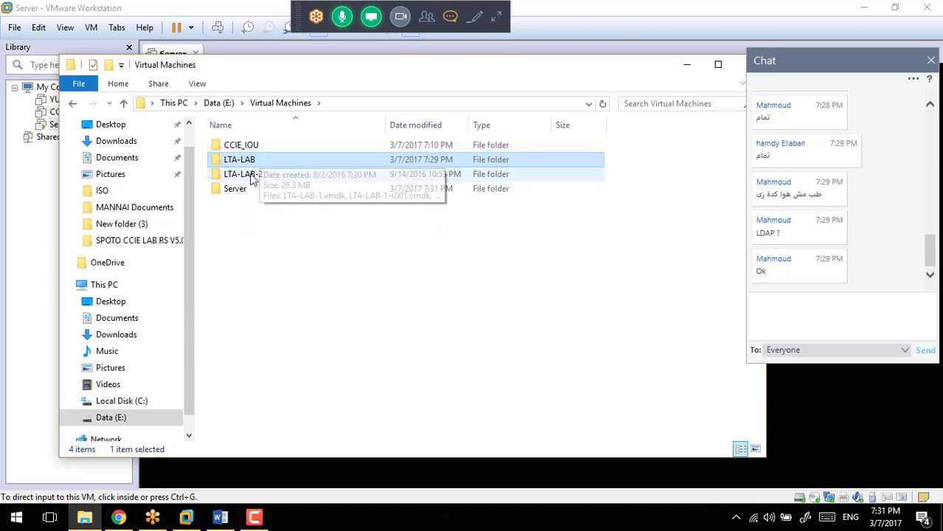
pyautogui.keyDown('ctrl'); pyautogui.click(251, 177); pyautogui.keyUp('ctrl')
pyautogui.hotkey('alt', 'Return')
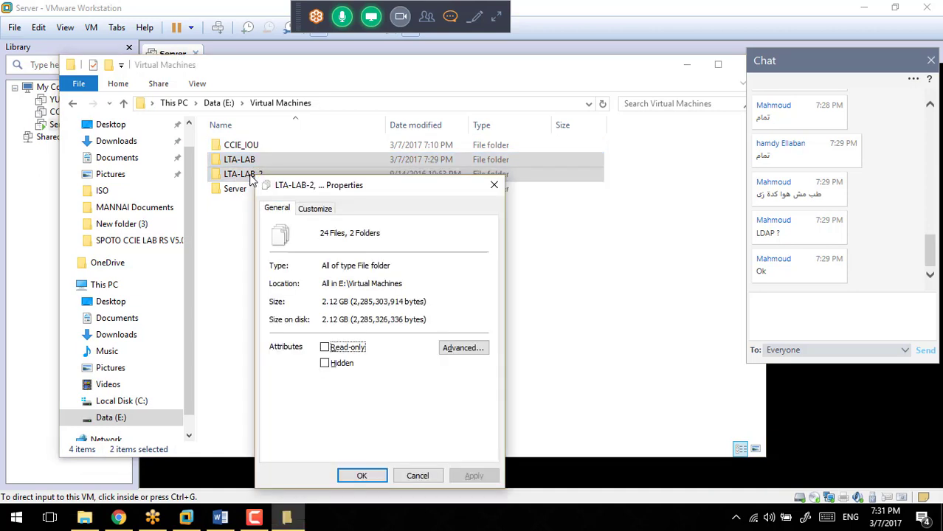
pyautogui.press('Escape')
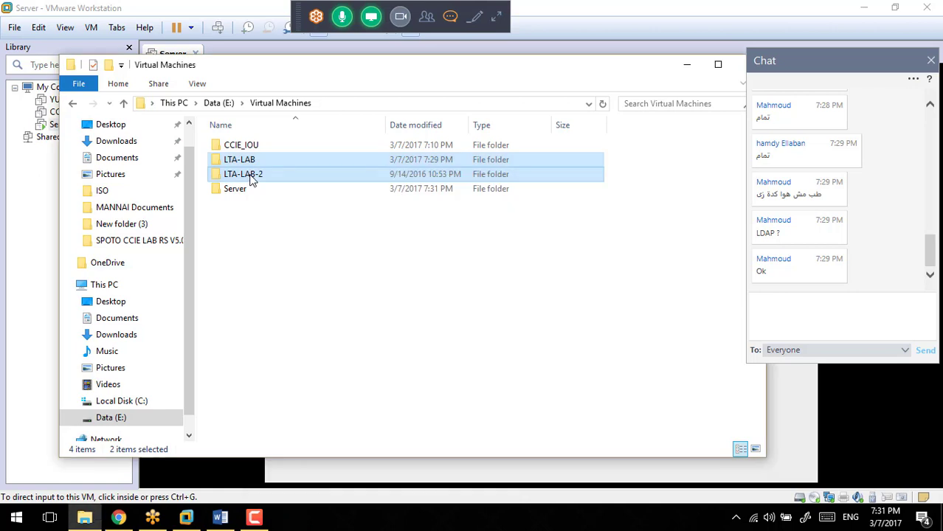
pyautogui.hotkey('shift', 'Delete')
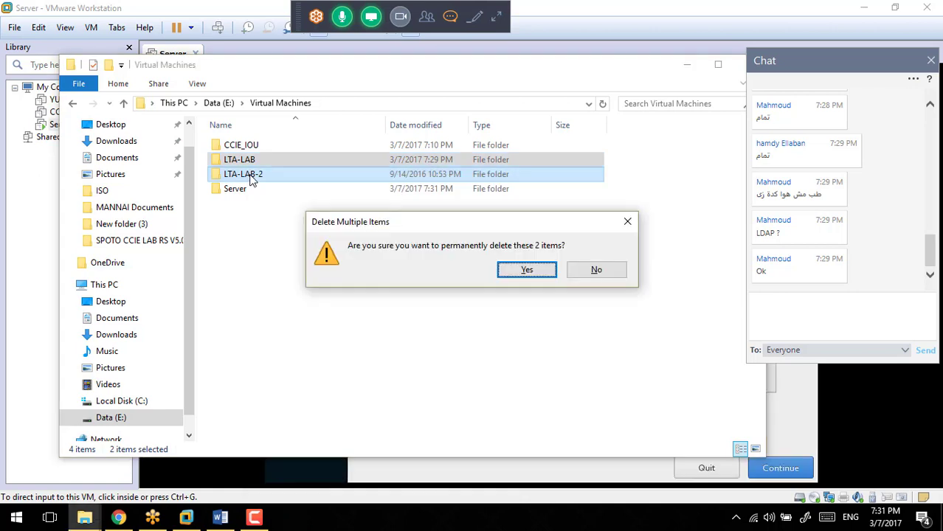
pyautogui.press('Return')
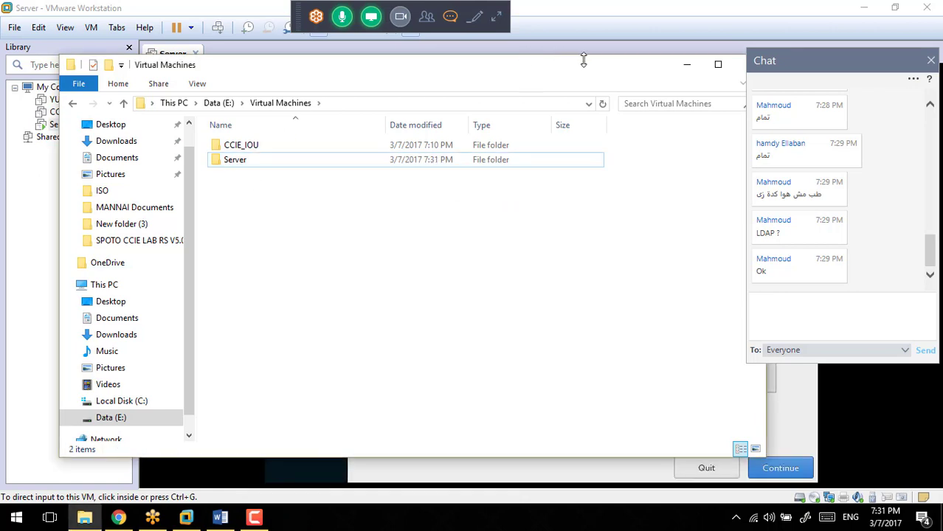
pyautogui.moveTo(581, 74); pyautogui.dragTo(491, 89)
pyautogui.click(658, 80)
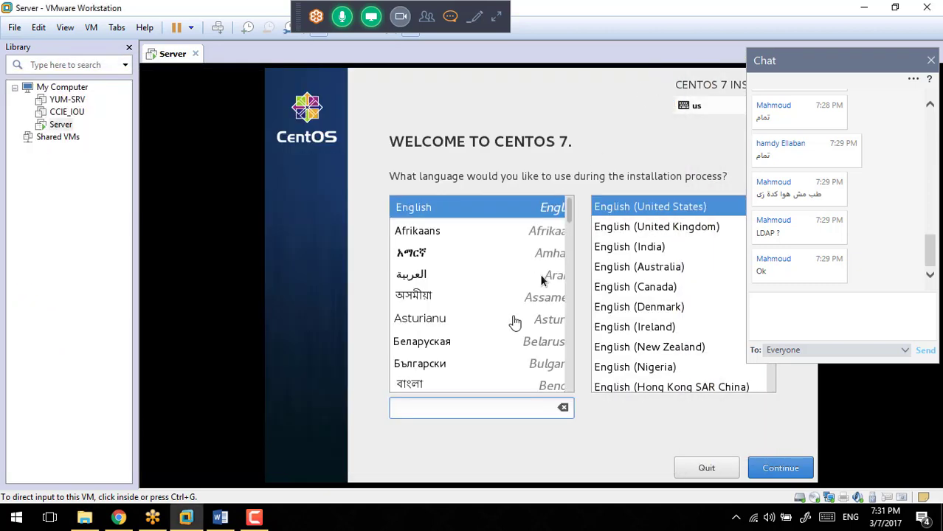
# Keep the installer language and set the timezone to Africa/Cairo
pyautogui.click(784, 476)
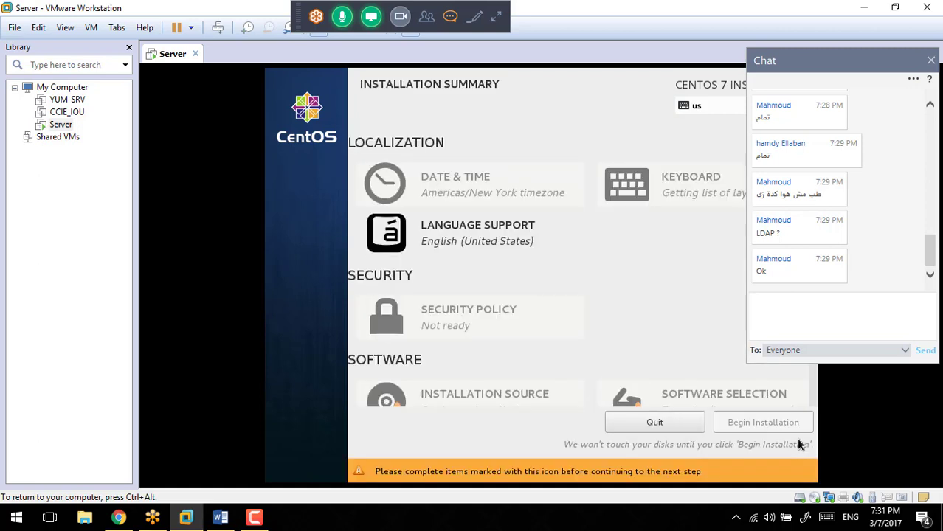
pyautogui.click(483, 191)
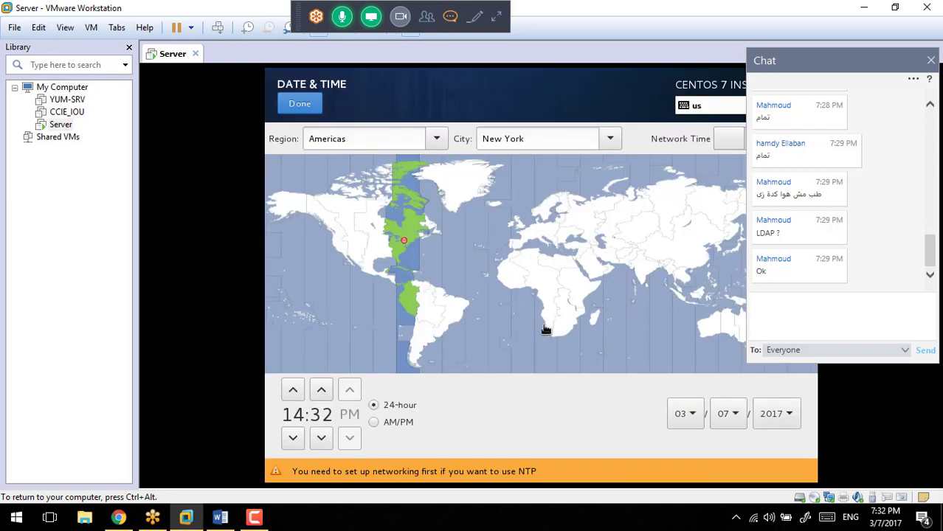
pyautogui.click(572, 256)
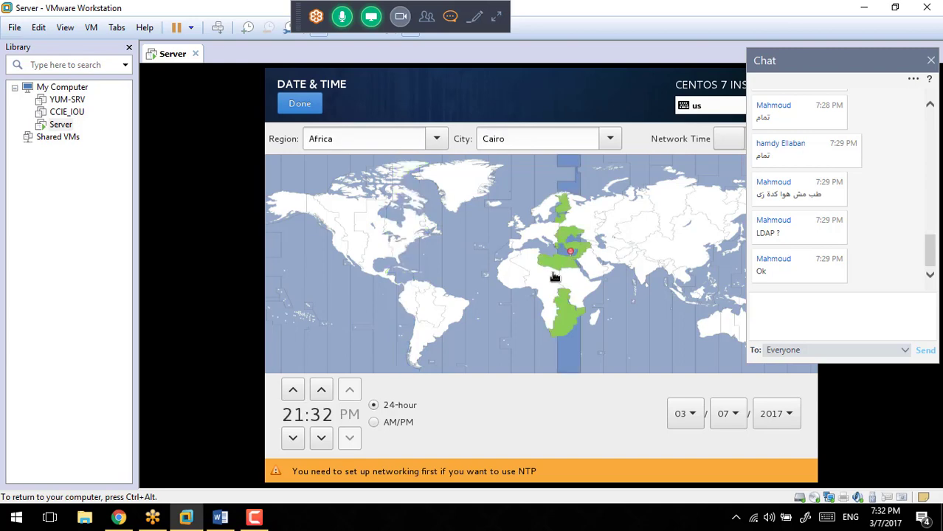
pyautogui.click(312, 111)
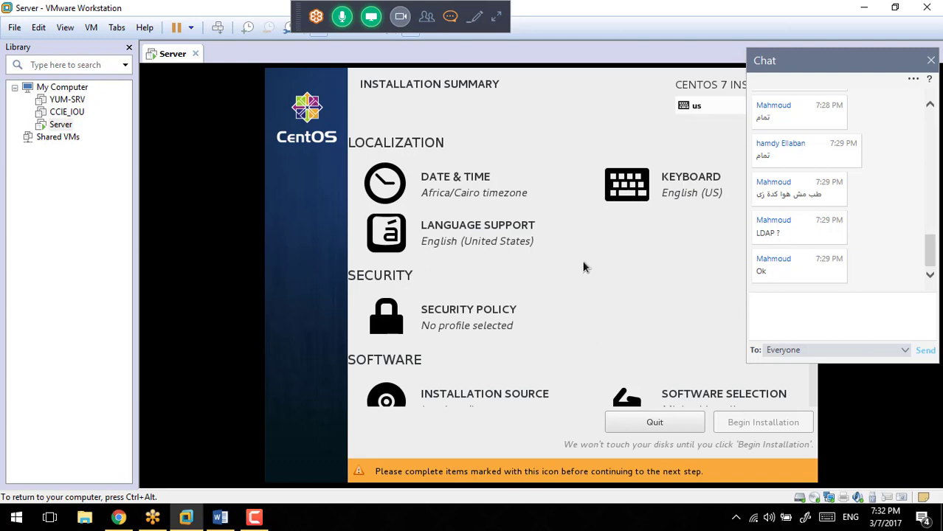
# Disable kdump in the CentOS installer
pyautogui.scroll(-3, 583, 265)
pyautogui.click(671, 333)
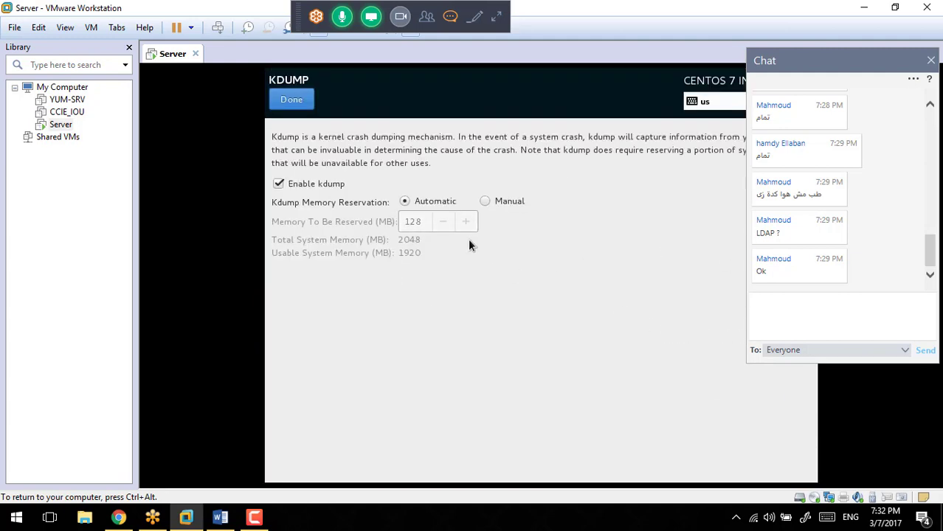
pyautogui.click(300, 189)
pyautogui.click(289, 99)
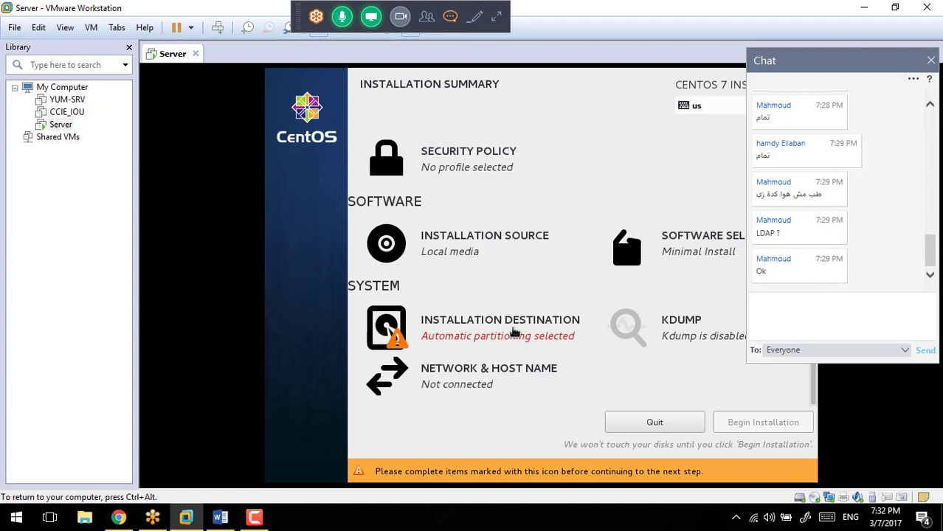
pyautogui.click(513, 331)
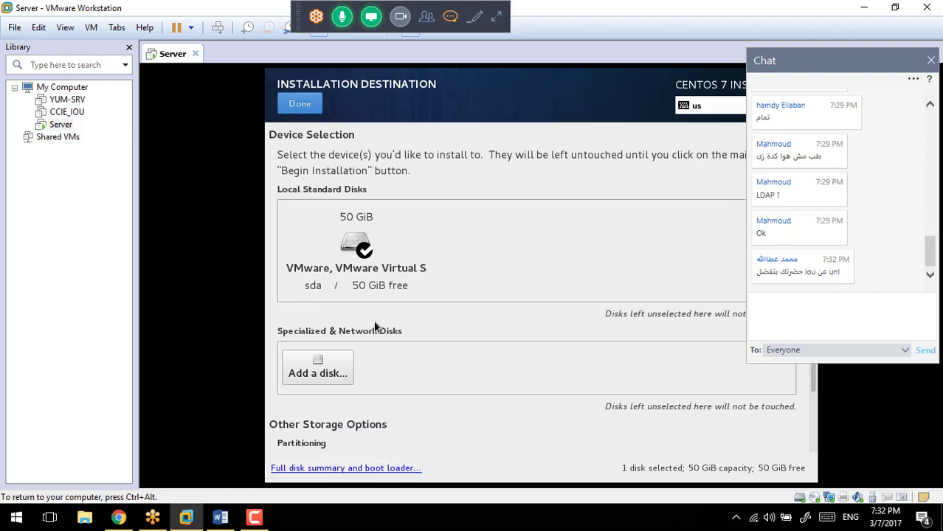
# Auto-create 500 MiB /boot, 47.46 GiB / and 2048 MiB swap partitions and accept the changes
pyautogui.scroll(-1, 375, 327)
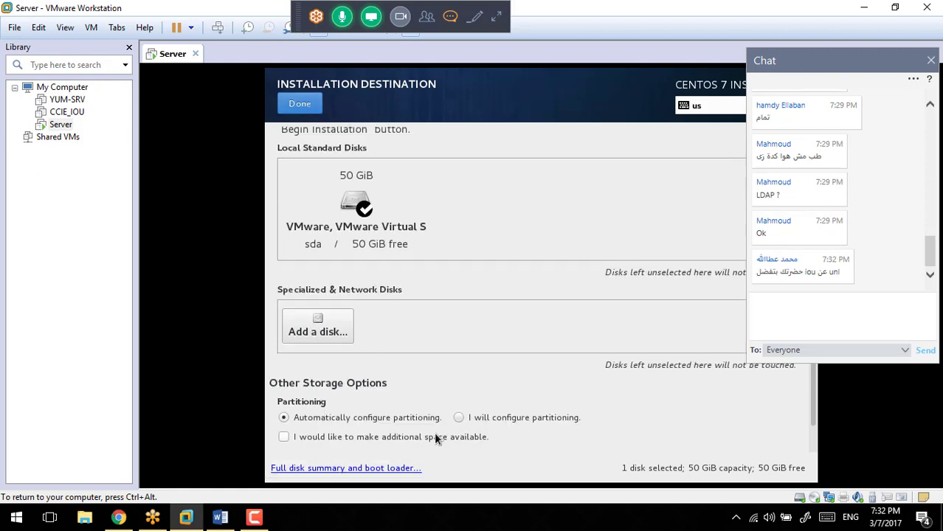
pyautogui.click(471, 417)
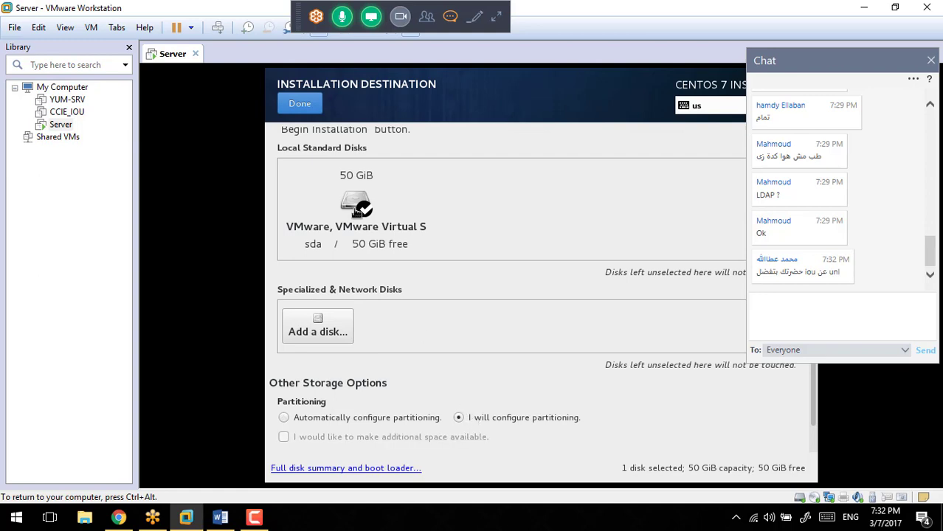
pyautogui.click(302, 104)
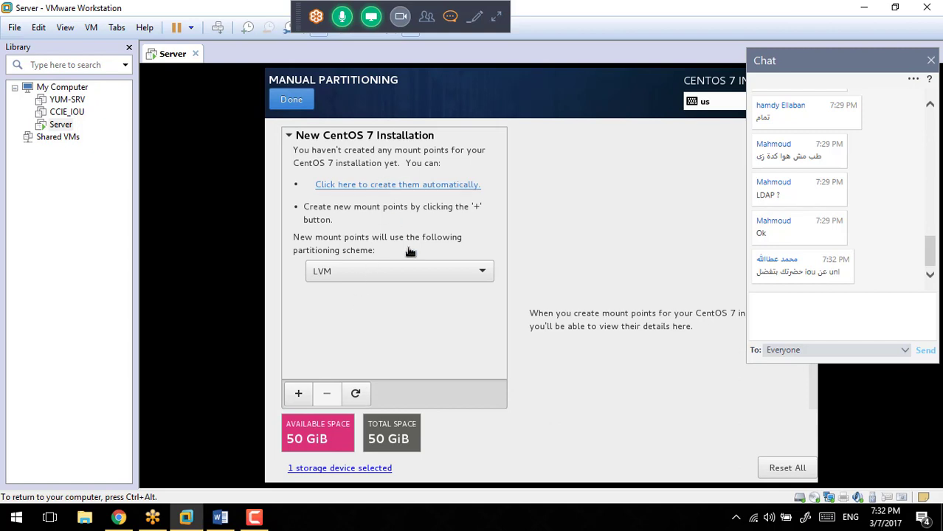
pyautogui.click(393, 185)
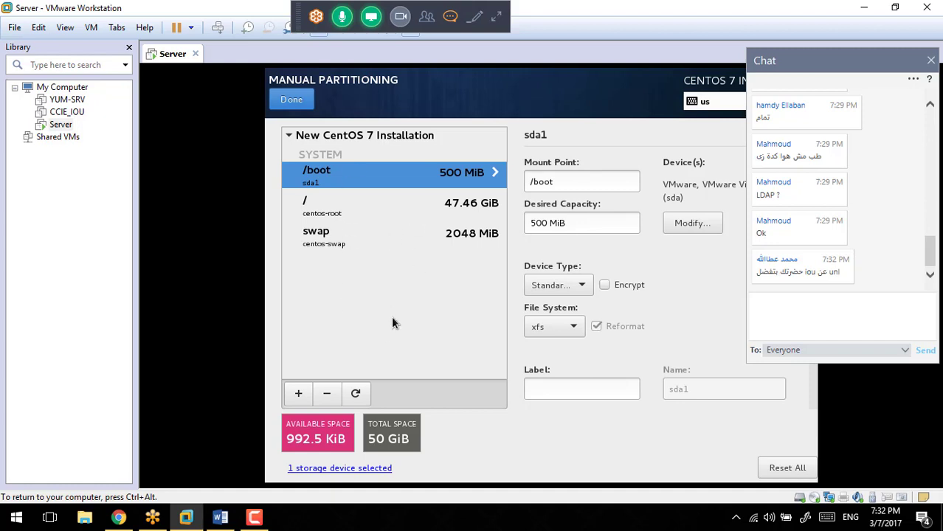
pyautogui.click(426, 211)
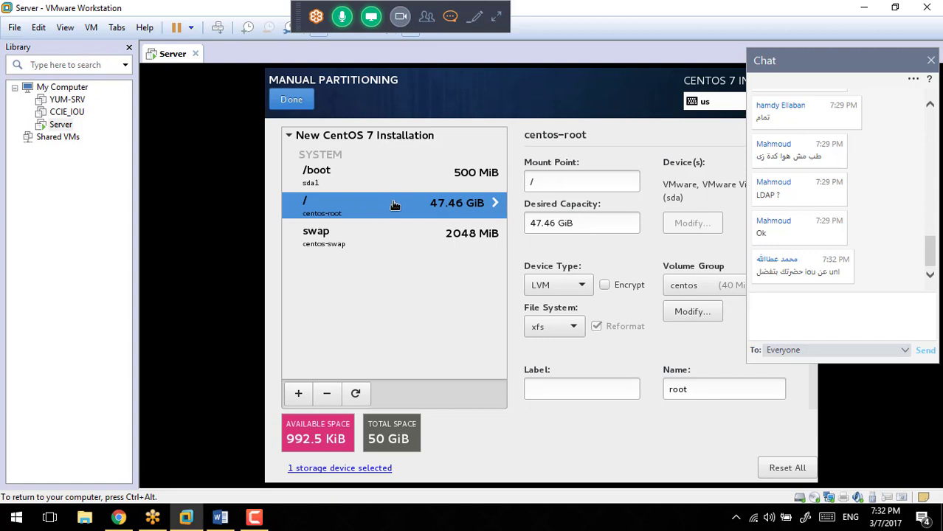
pyautogui.click(289, 100)
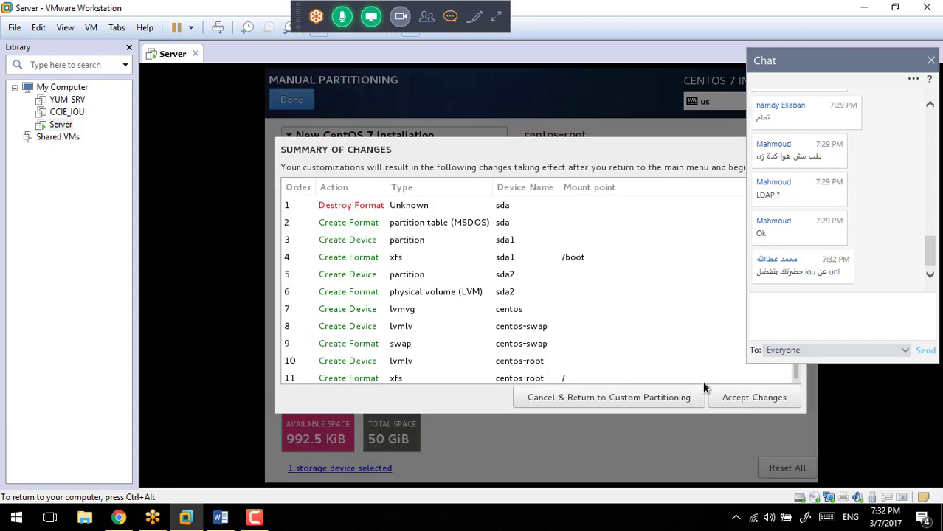
pyautogui.click(739, 396)
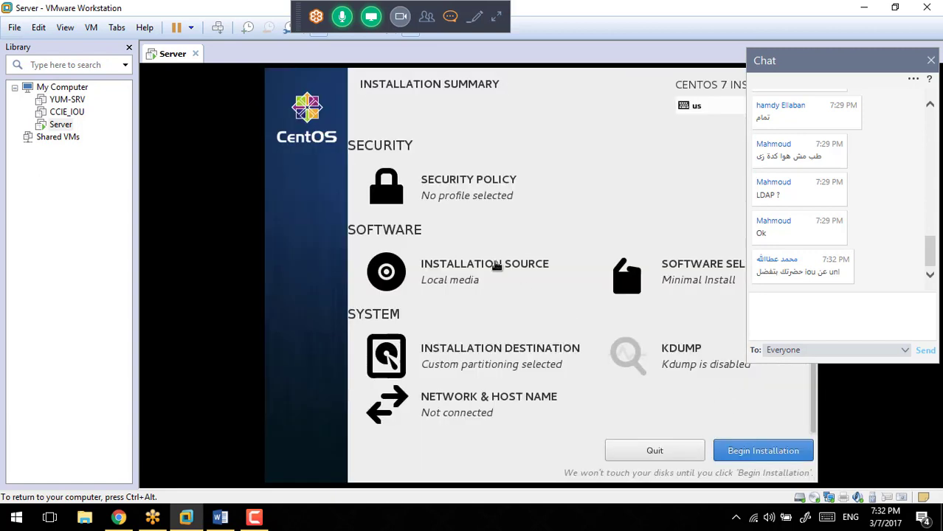
pyautogui.scroll(3, 494, 237)
pyautogui.scroll(-3, 495, 238)
# Switch the Ethernet connection on in Network & Host Name
pyautogui.click(473, 401)
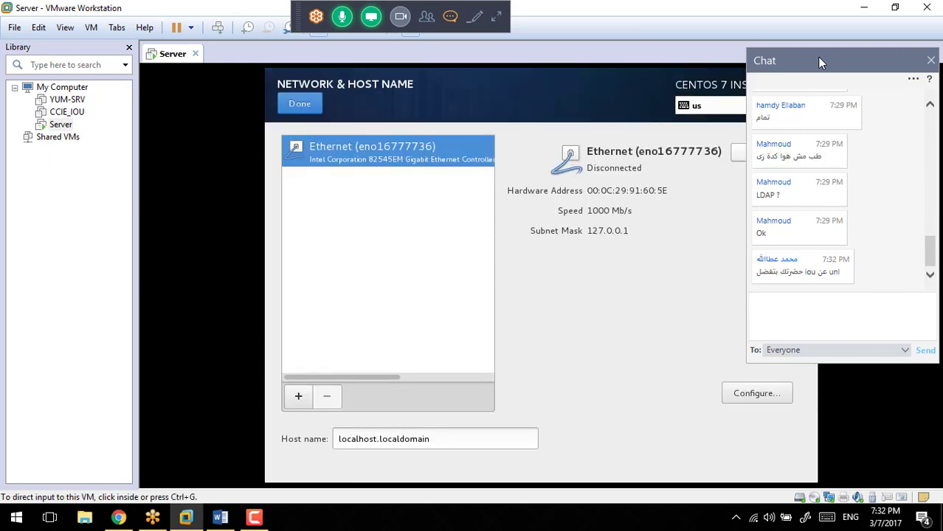
pyautogui.moveTo(817, 56); pyautogui.dragTo(940, 55)
pyautogui.click(777, 157)
pyautogui.click(767, 152)
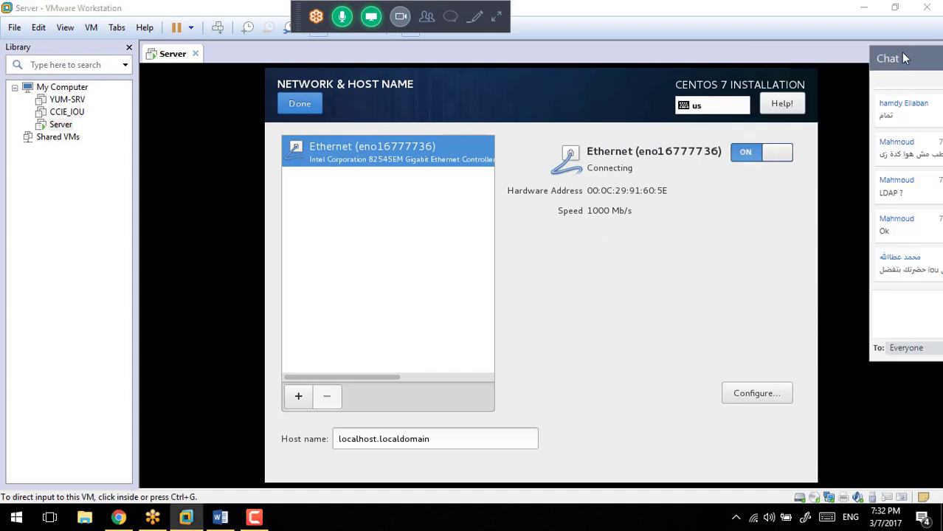
pyautogui.moveTo(918, 54); pyautogui.dragTo(821, 43)
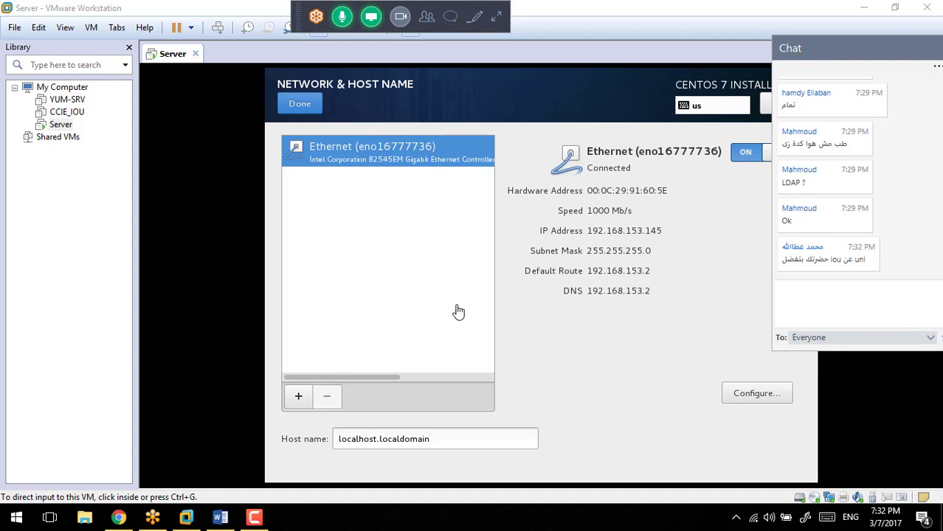
# Replace localhost.localdomain with a server host name on a custom domain and confirm
pyautogui.click(437, 441)
pyautogui.tripleClick(436, 440)
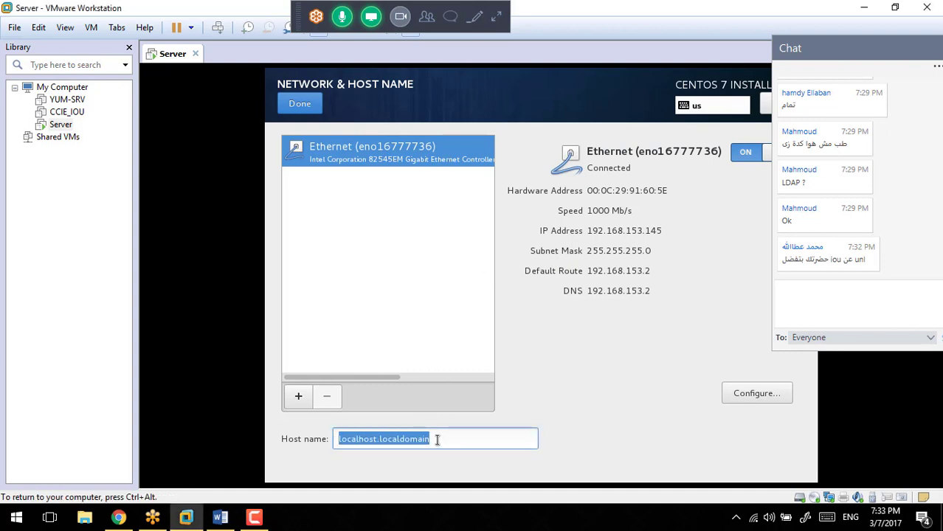
pyautogui.write('ser')
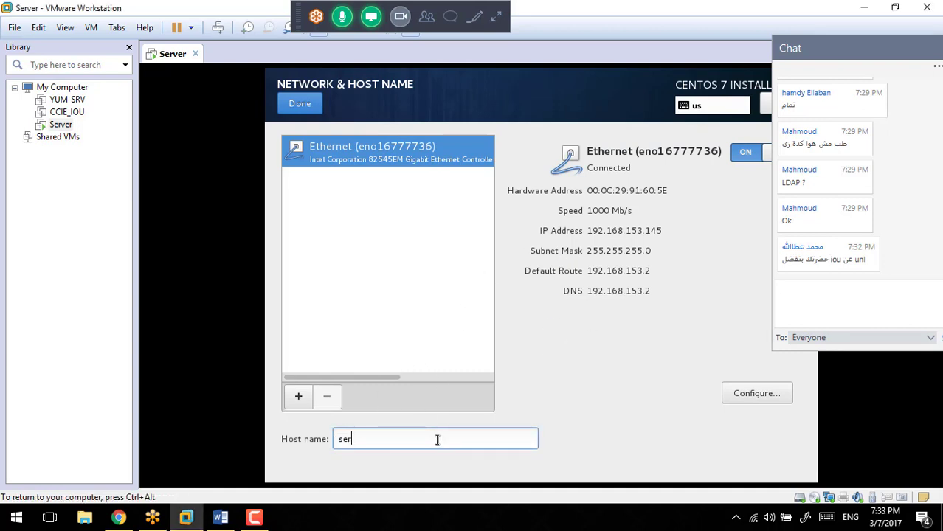
pyautogui.write('ver.example.com')
pyautogui.press('BackSpace')
pyautogui.press('BackSpace')
pyautogui.press('BackSpace')
pyautogui.press('BackSpace')
pyautogui.press('BackSpace')
pyautogui.press('BackSpace')
pyautogui.press('BackSpace')
pyautogui.press('BackSpace')
pyautogui.press('BackSpace')
pyautogui.press('BackSpace')
pyautogui.press('BackSpace')
pyautogui.write('mostafa.com')
pyautogui.click(313, 104)
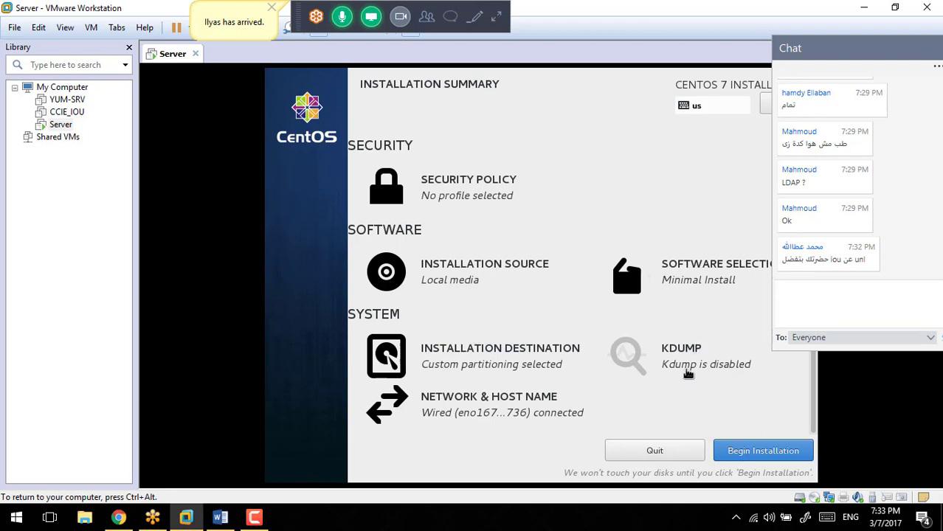
# Begin the CentOS installation and set the root password, accepting the weak-password warning
pyautogui.click(750, 443)
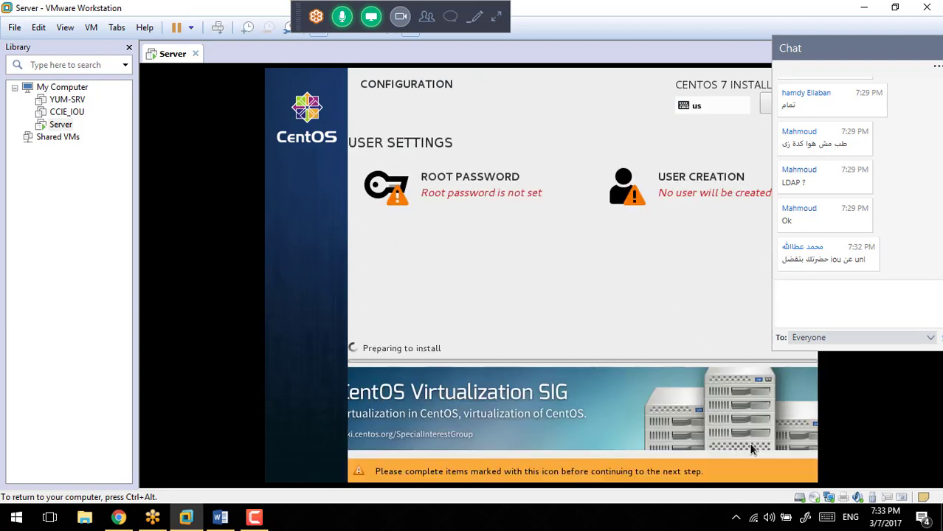
pyautogui.click(480, 186)
pyautogui.write('******')
pyautogui.press('Tab')
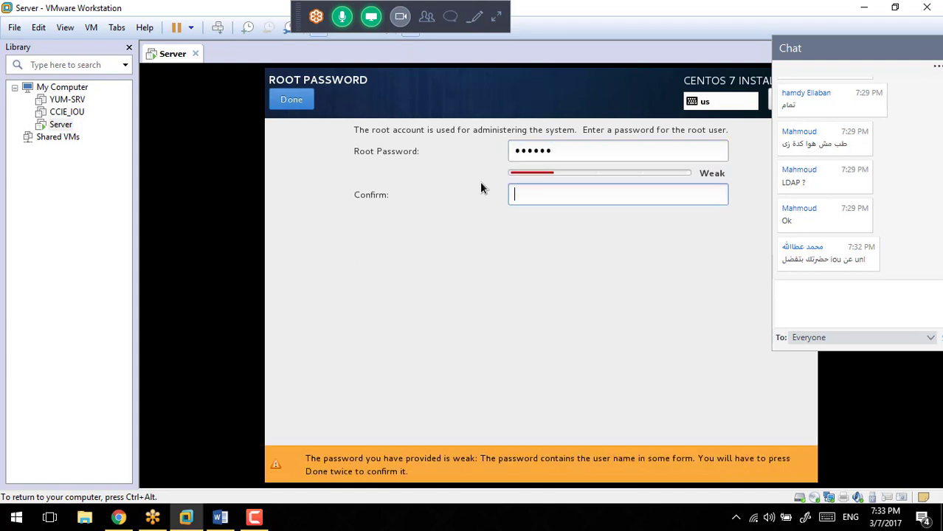
pyautogui.write('******')
pyautogui.click(291, 99)
pyautogui.click(290, 98)
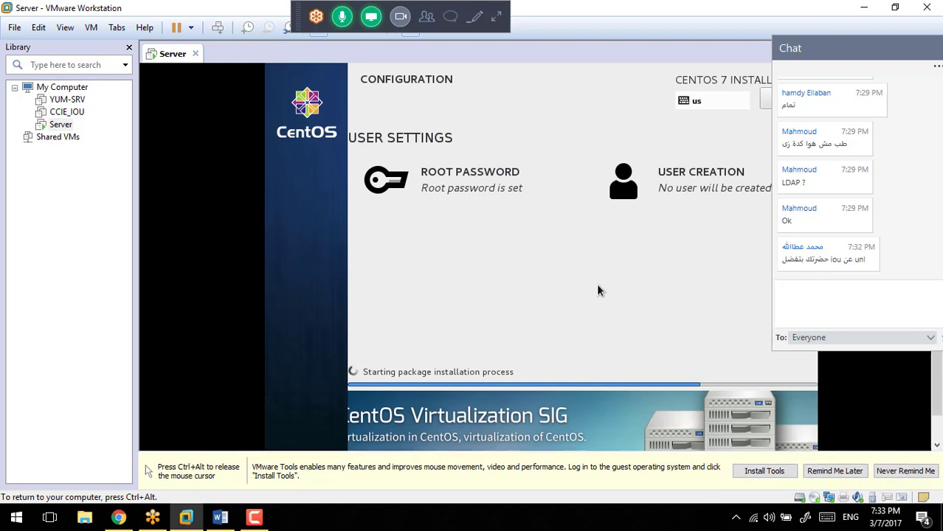
# Release input from the VM and postpone the VMware Tools reminder with Remind Me Later
pyautogui.hotkey('ctrl', 'alt')
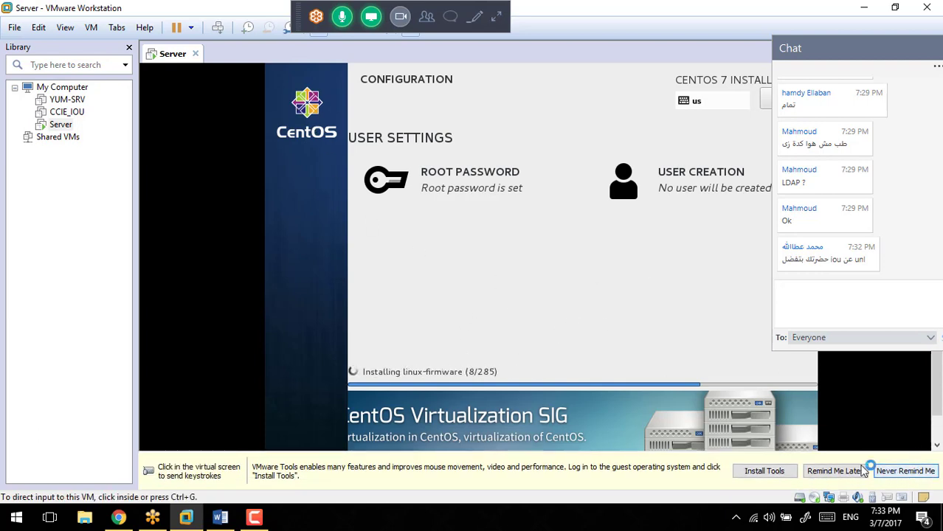
pyautogui.click(831, 476)
pyautogui.click(568, 204)
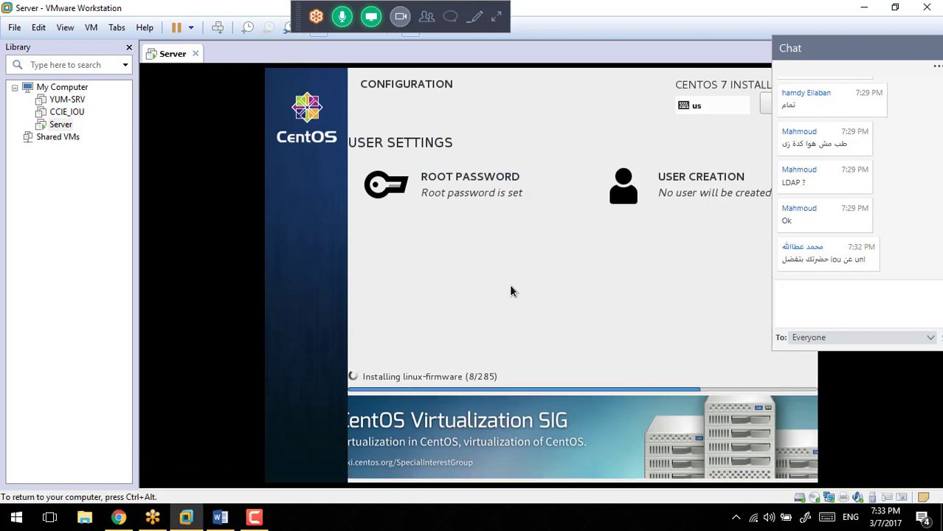
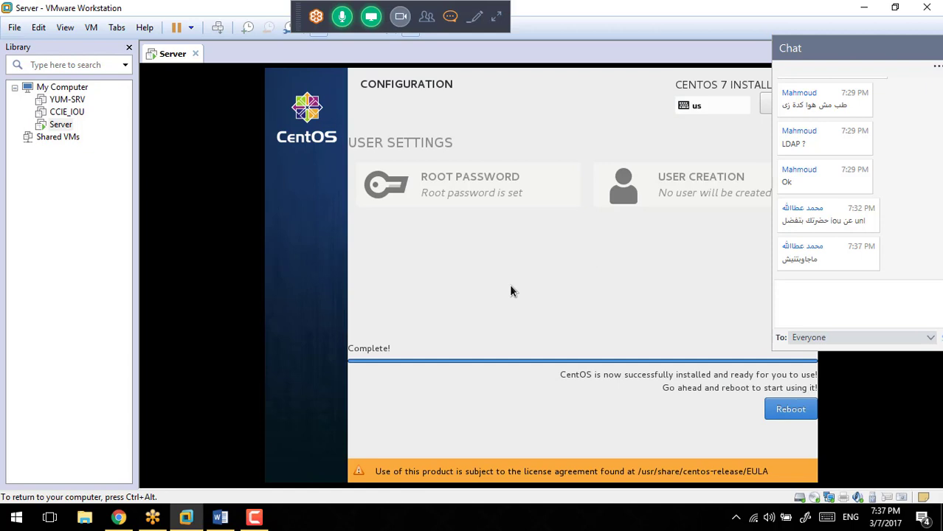
# Reboot the freshly installed CentOS 7 server VM to its login prompt, then bring up the Word drawing
pyautogui.click(784, 417)
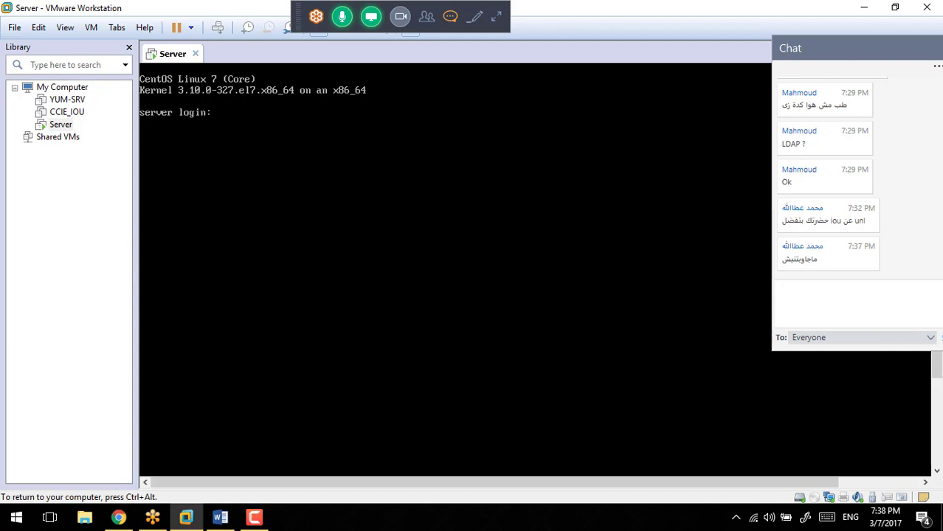
pyautogui.click(211, 519)
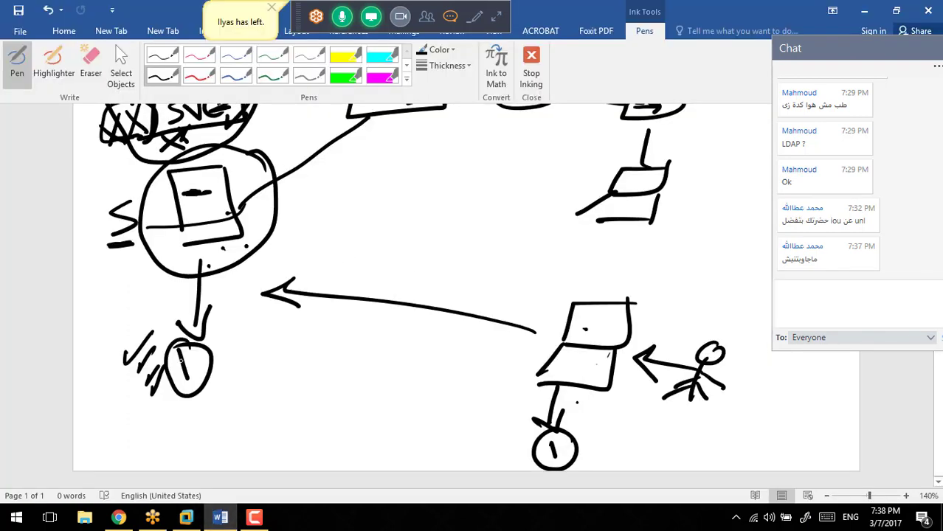
# Erase all ink strokes from the Word page and return to the VMware console
pyautogui.hotkey('ctrl', 'a')
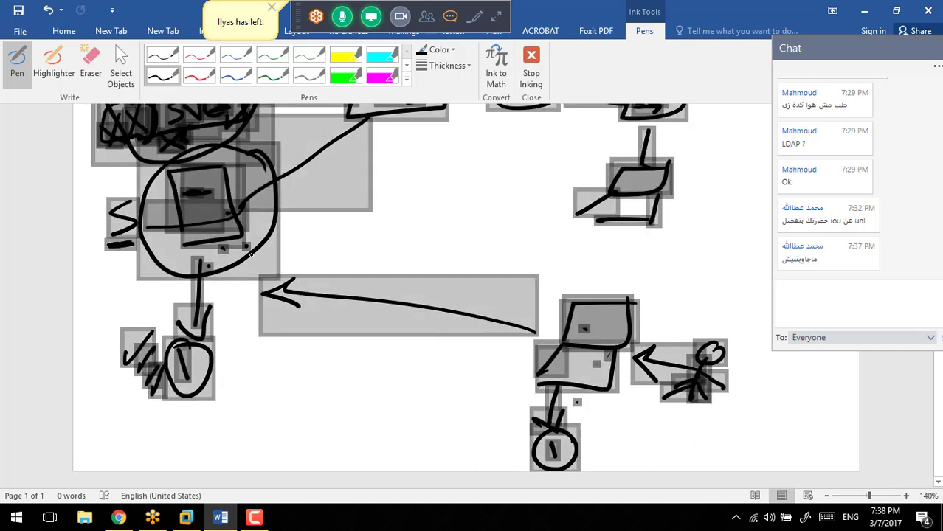
pyautogui.press('Delete')
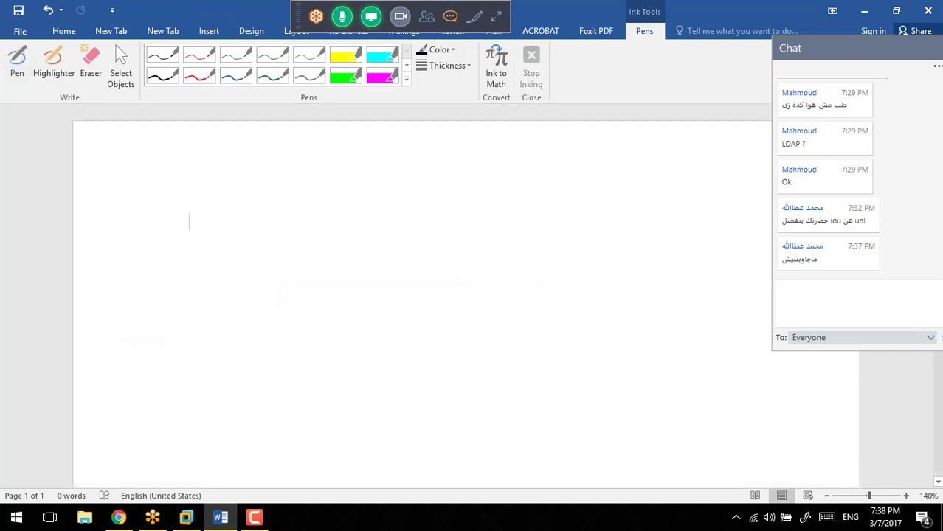
pyautogui.click(186, 516)
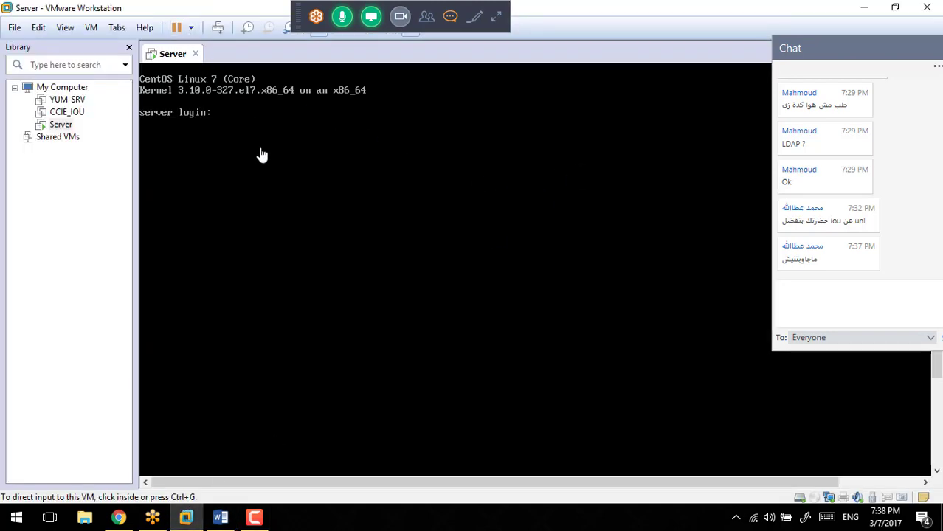
# Shut down the Server VM's guest OS from the power menu, confirming Shut Down
pyautogui.click(194, 27)
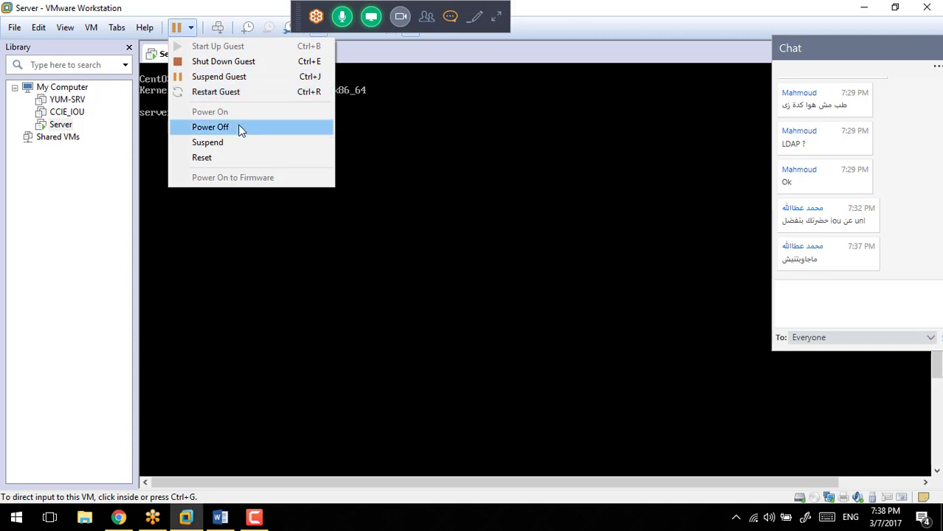
pyautogui.click(237, 63)
pyautogui.click(494, 283)
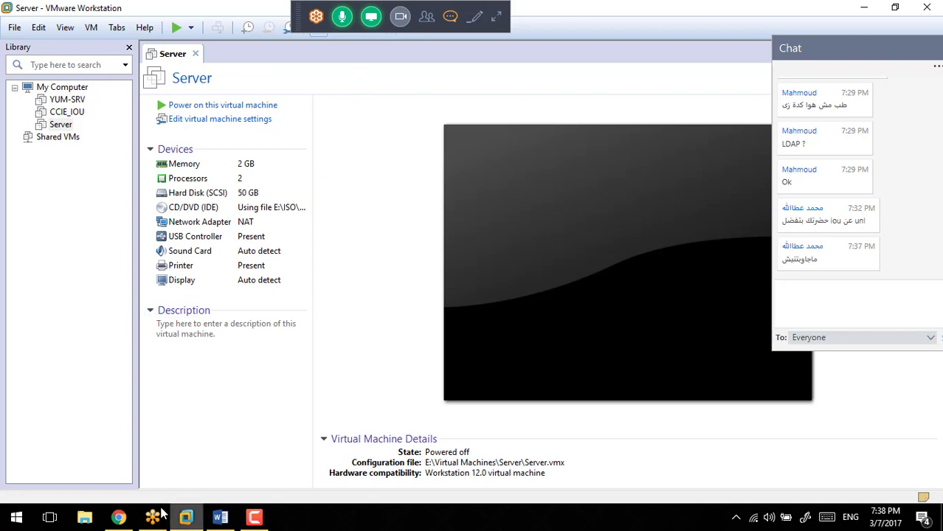
pyautogui.click(94, 520)
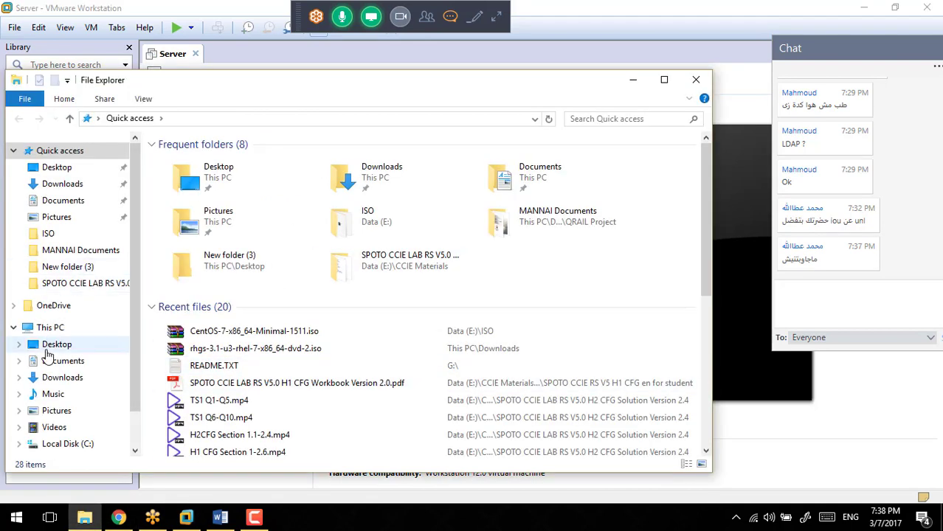
# Duplicate the Server folder inside Data (E:) > Virtual Machines
pyautogui.scroll(-1, 70, 447)
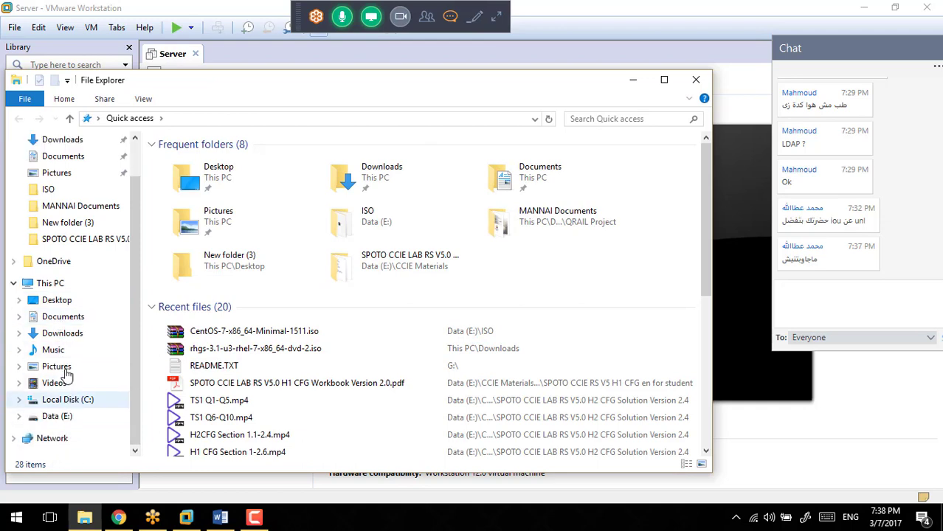
pyautogui.click(65, 419)
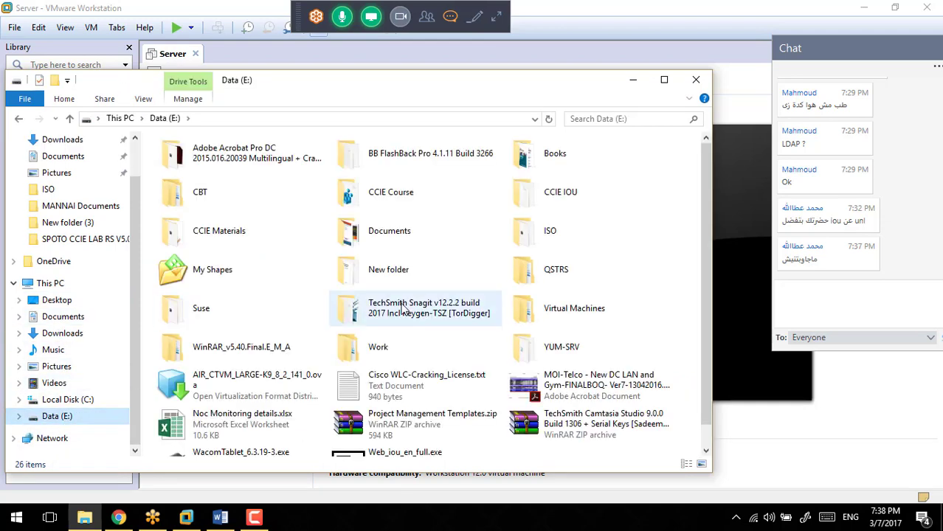
pyautogui.click(567, 311)
pyautogui.doubleClick(568, 310)
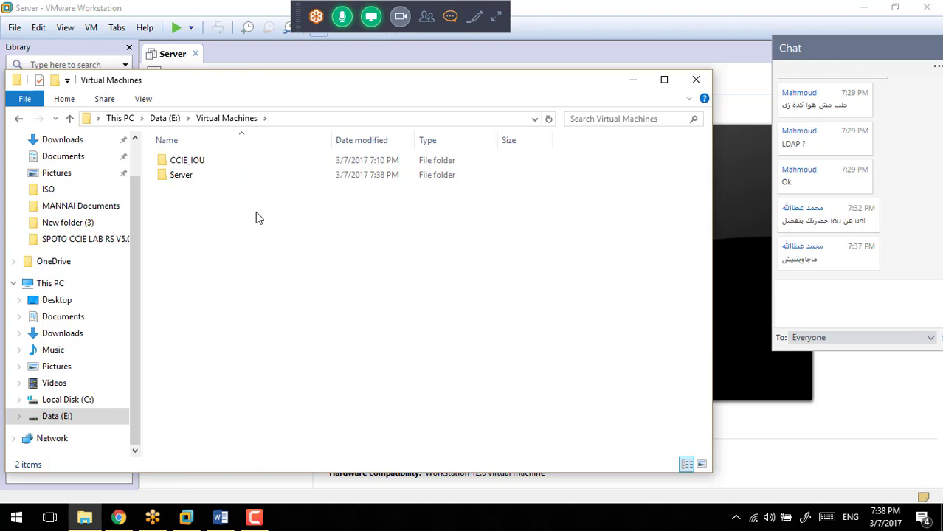
pyautogui.click(197, 174)
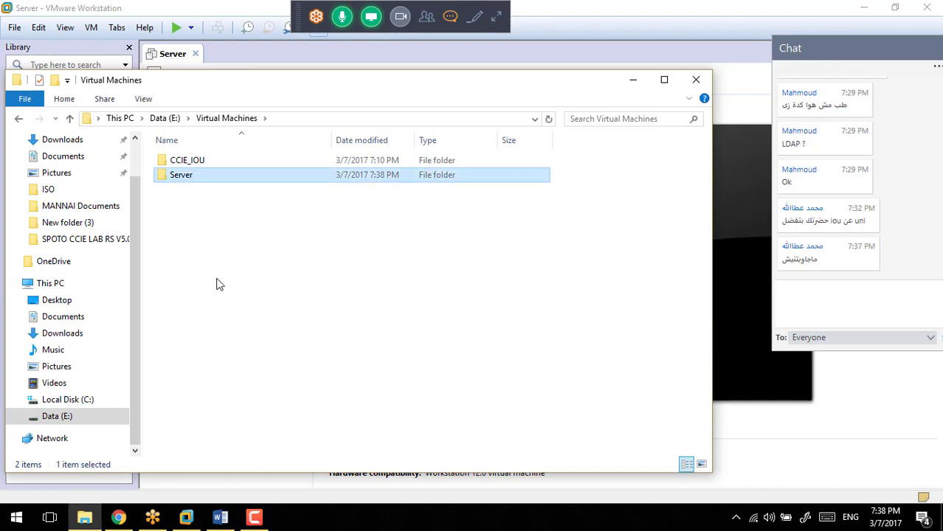
pyautogui.hotkey('ctrl', 'c')
pyautogui.hotkey('ctrl', 'v')
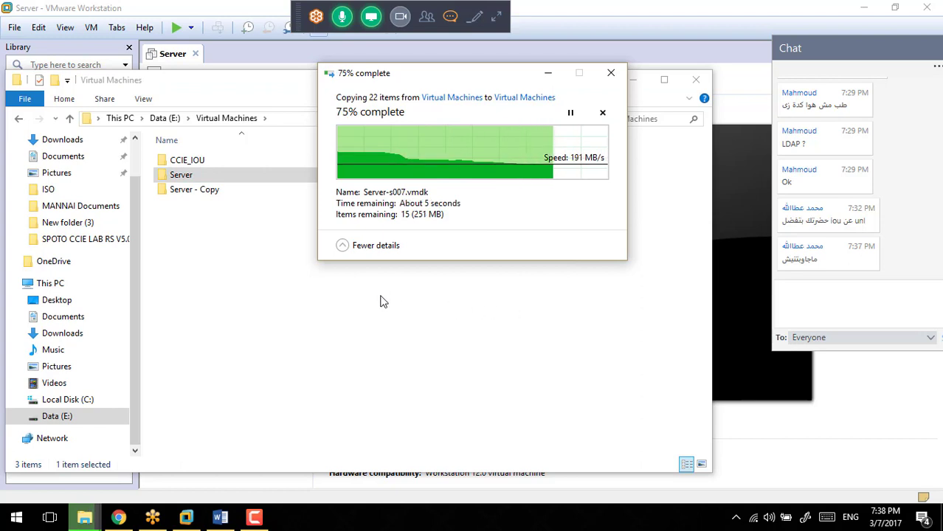
# Rename the copied folder to 'Client' and open its Server.vmx file
pyautogui.click(211, 190)
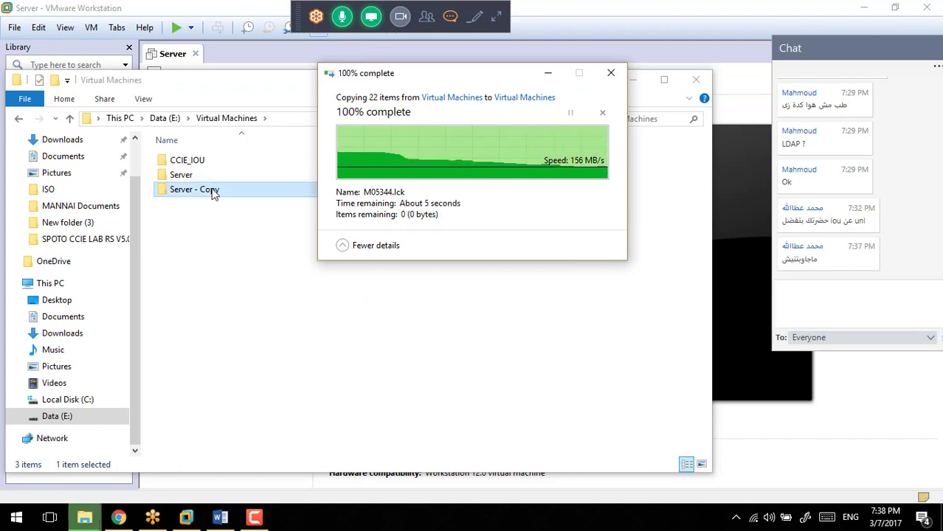
pyautogui.press('F2')
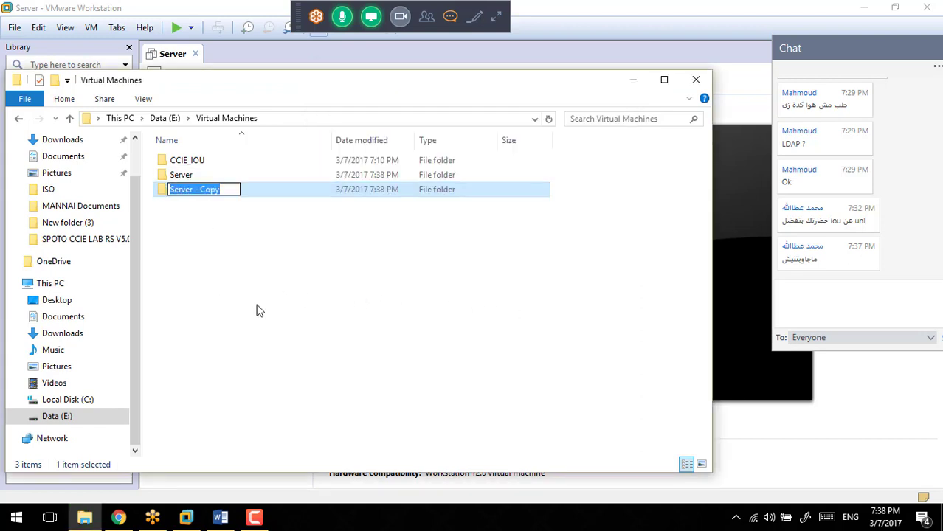
pyautogui.write('Client')
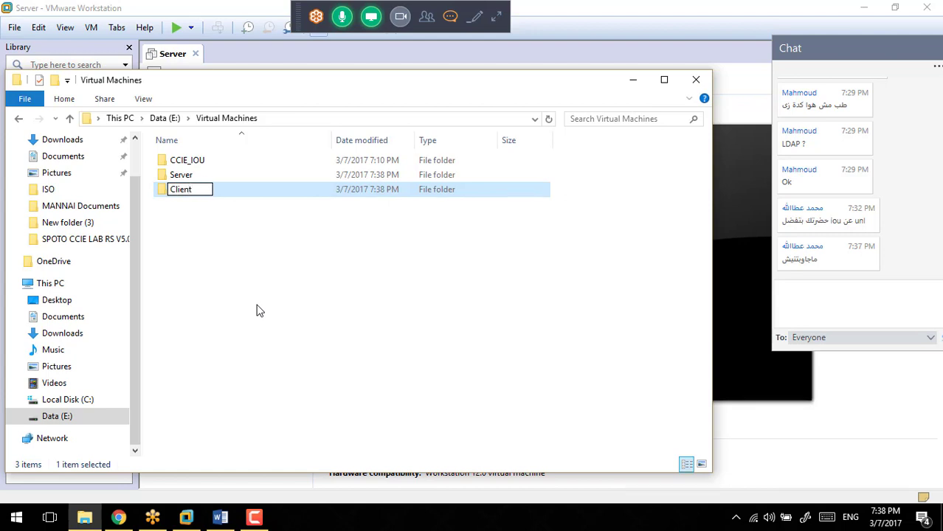
pyautogui.press('Return')
pyautogui.press('Return')
pyautogui.press('Down')
pyautogui.press('Down')
pyautogui.press('Down')
pyautogui.press('Down')
pyautogui.press('Down')
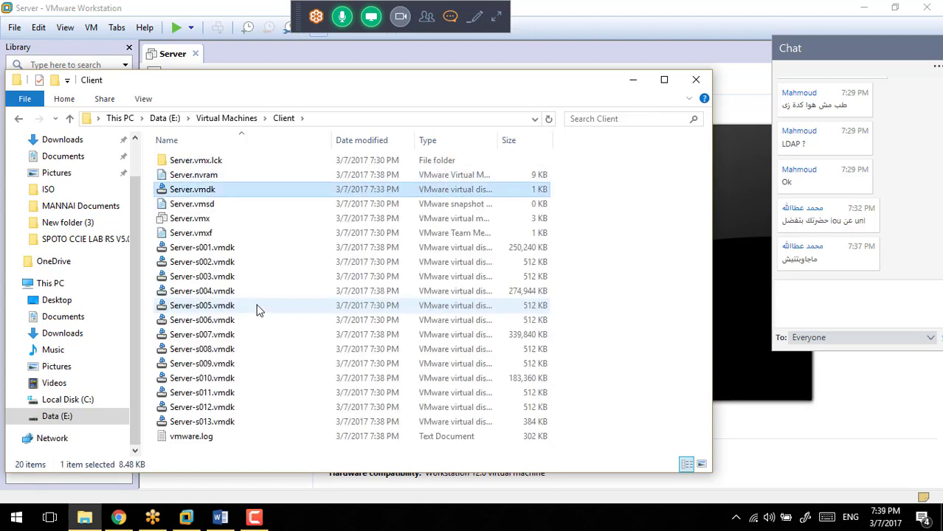
pyautogui.press('Return')
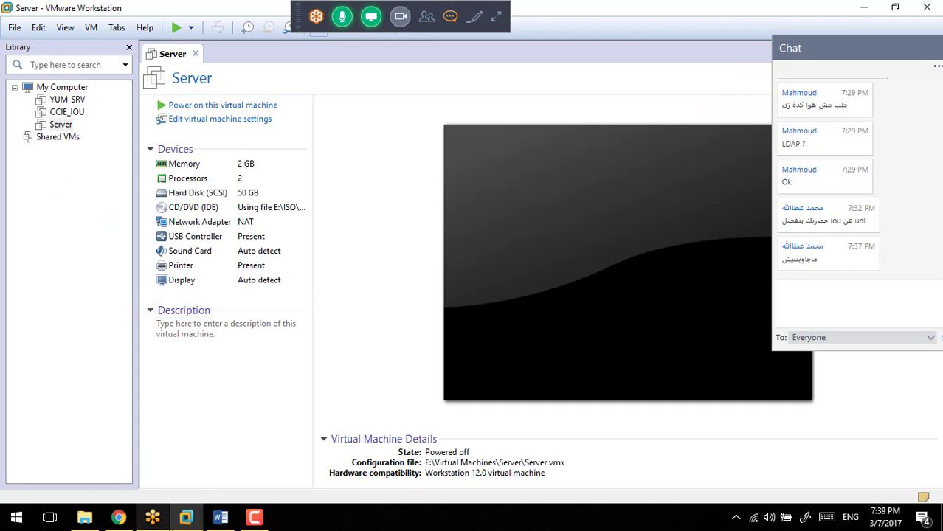
# Rename the copied VM to 'Client-1' in VM Settings > Options > General
pyautogui.moveTo(186, 517)
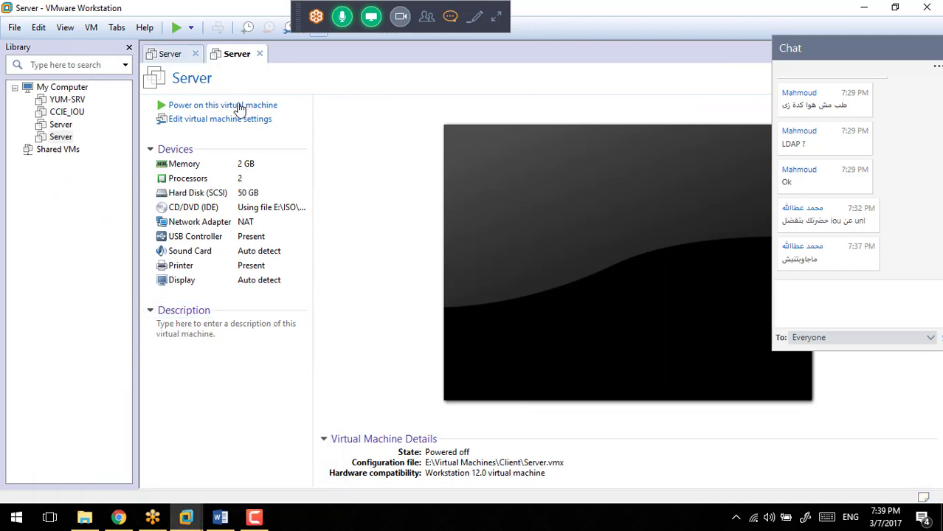
pyautogui.rightClick(234, 63)
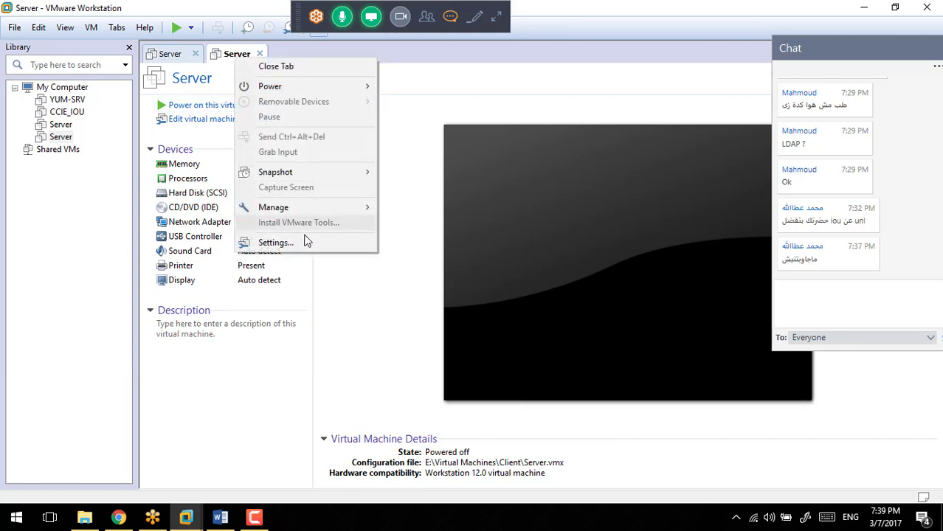
pyautogui.moveTo(361, 212)
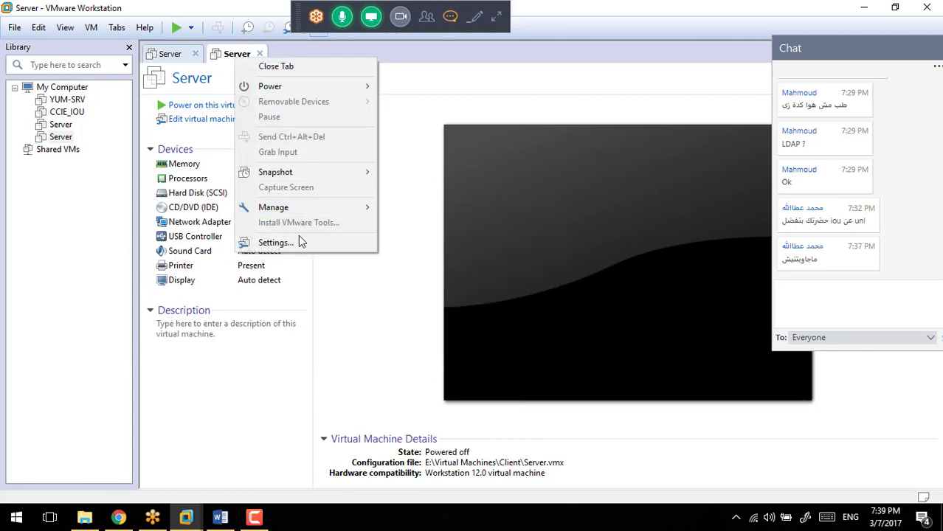
pyautogui.press('Escape')
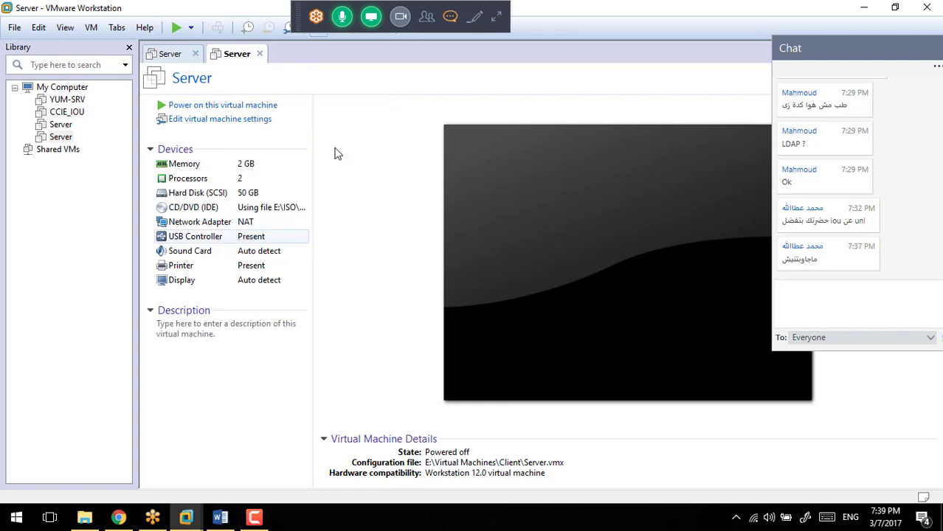
pyautogui.doubleClick(246, 163)
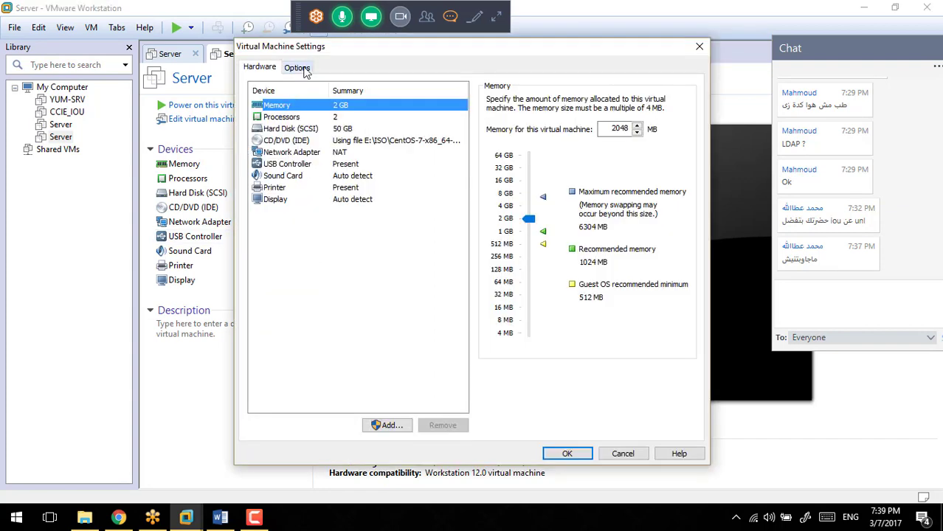
pyautogui.click(298, 67)
pyautogui.doubleClick(506, 104)
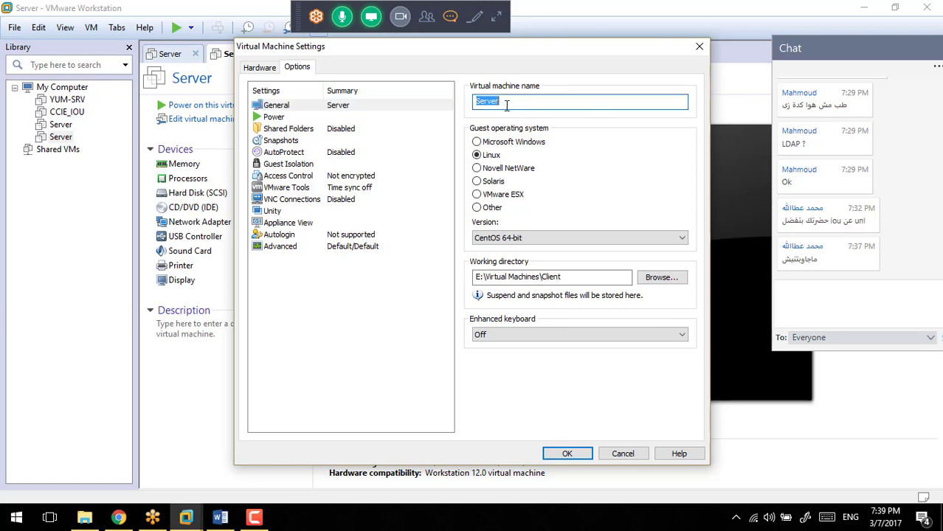
pyautogui.write('Client2')
pyautogui.press('BackSpace')
pyautogui.write('-1')
pyautogui.click(565, 453)
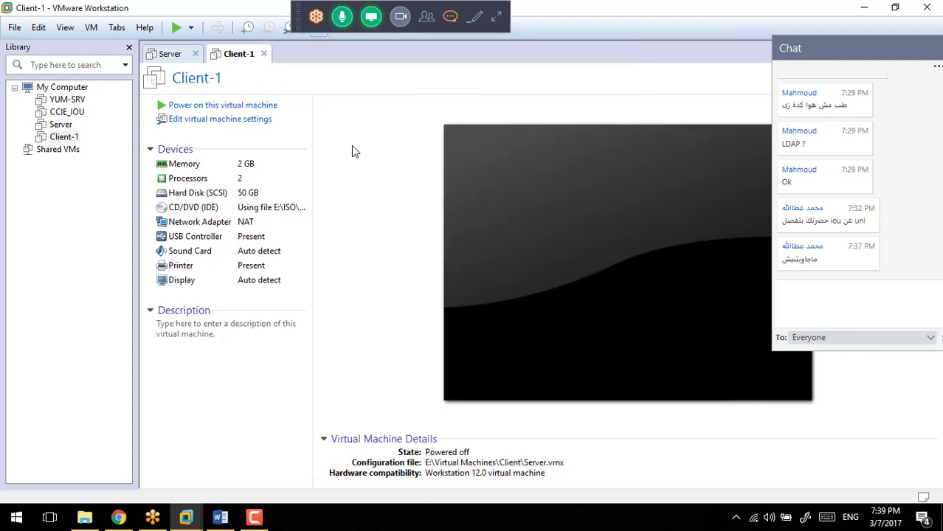
# Power on Client-1, answer 'I Copied It', and switch to the Server VM tab
pyautogui.click(171, 57)
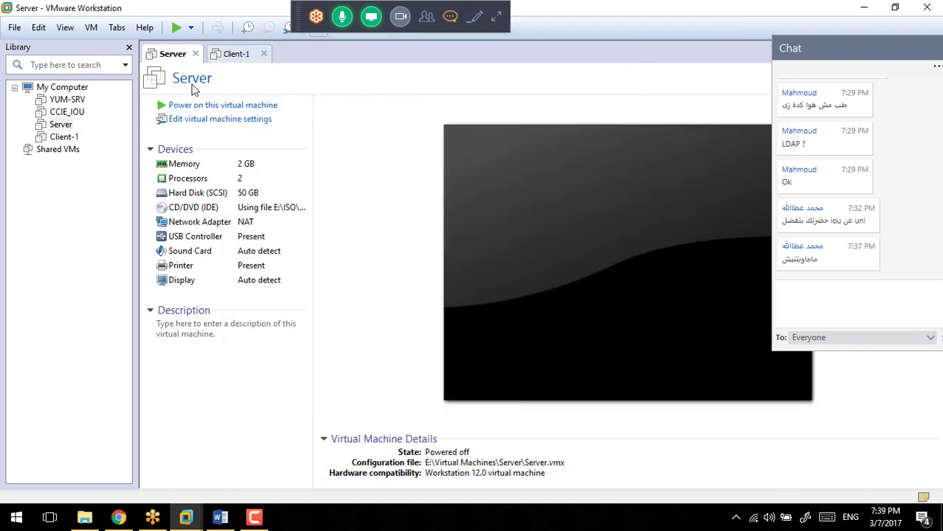
pyautogui.click(221, 54)
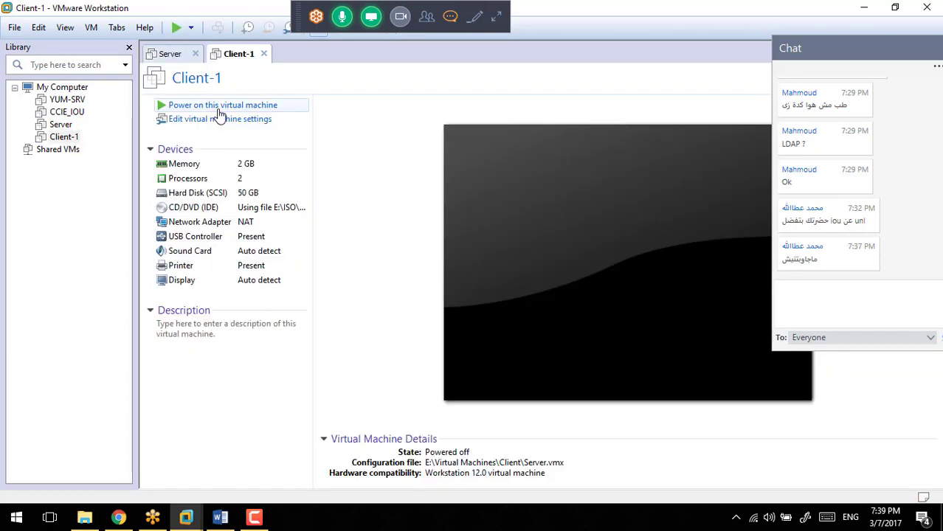
pyautogui.click(219, 105)
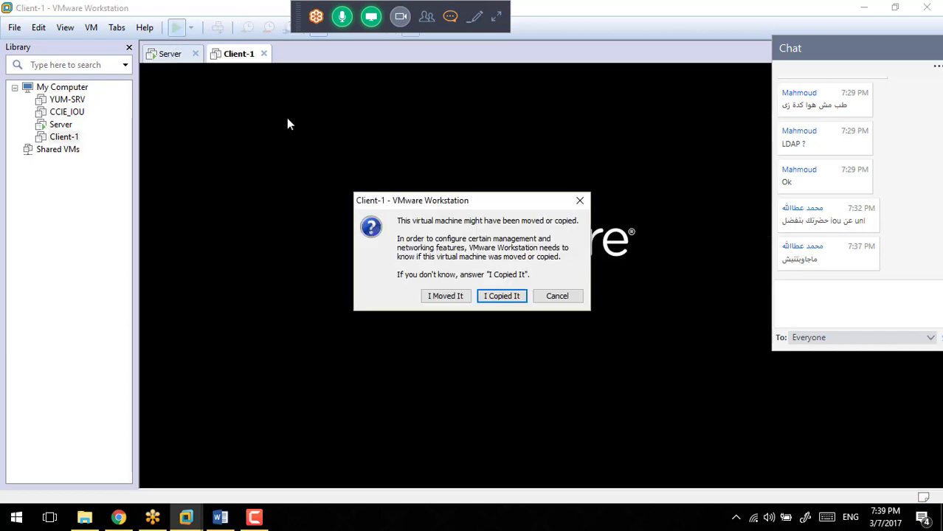
pyautogui.click(496, 295)
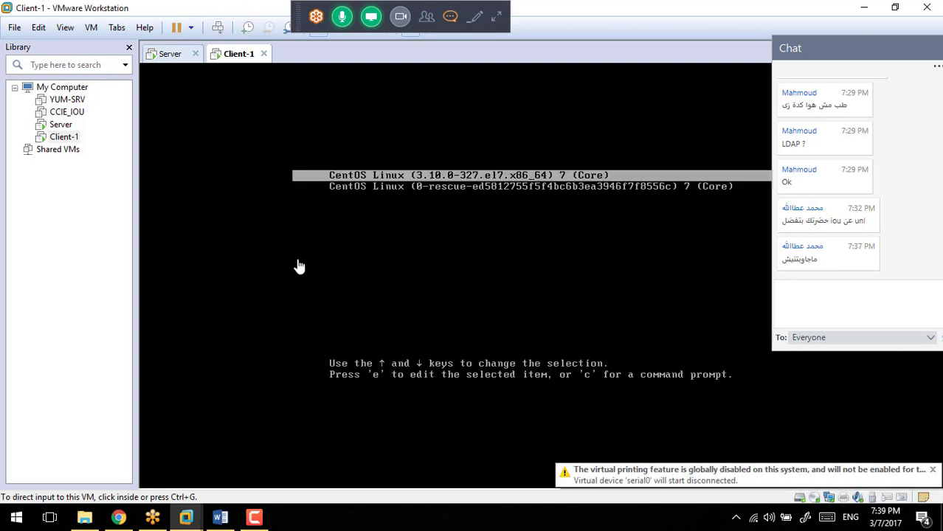
pyautogui.click(173, 58)
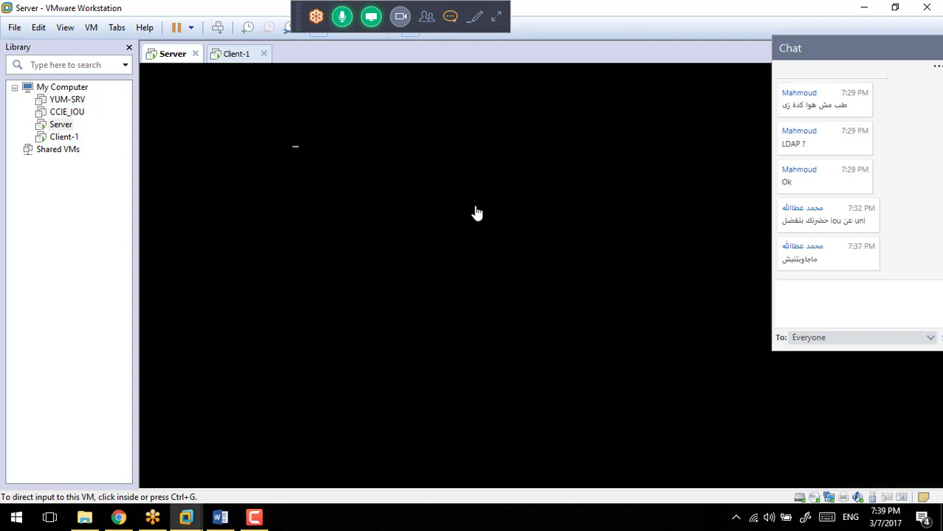
# With the black Pen, sketch a server box labelled S and a client computer labelled C
pyautogui.click(220, 517)
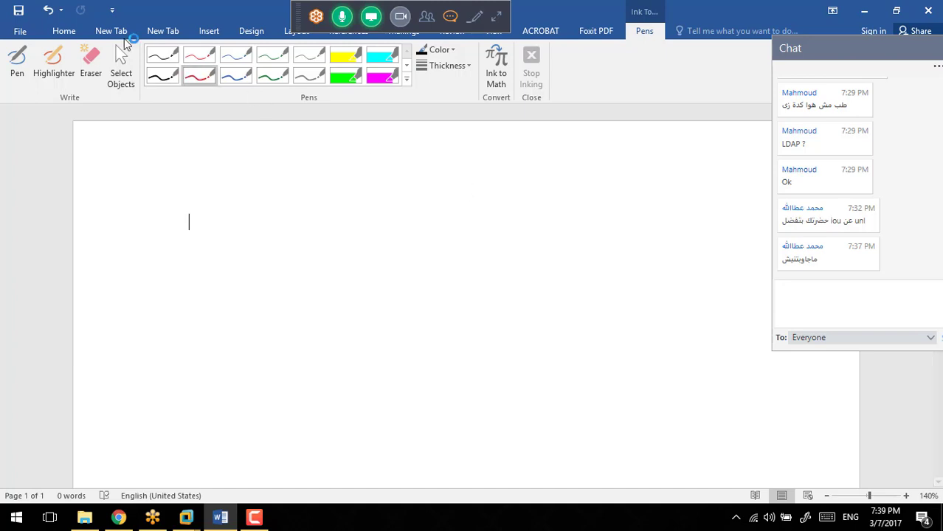
pyautogui.click(17, 63)
pyautogui.click(168, 181)
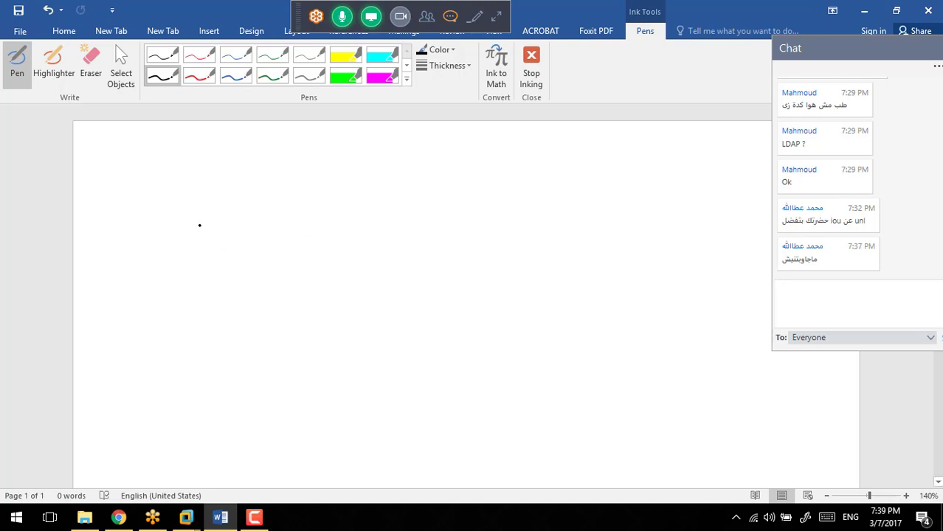
pyautogui.moveTo(230, 196)
pyautogui.mouseDown()
pyautogui.moveTo(184, 243)
pyautogui.moveTo(189, 291)
pyautogui.mouseUp()
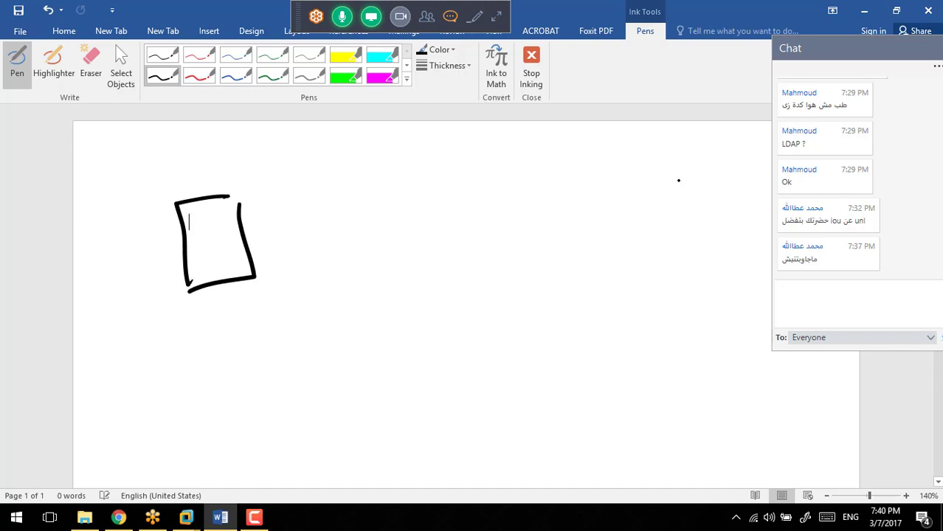
pyautogui.moveTo(680, 177)
pyautogui.mouseDown()
pyautogui.moveTo(629, 225)
pyautogui.moveTo(619, 262)
pyautogui.mouseUp()
pyautogui.moveTo(693, 230); pyautogui.dragTo(629, 272)
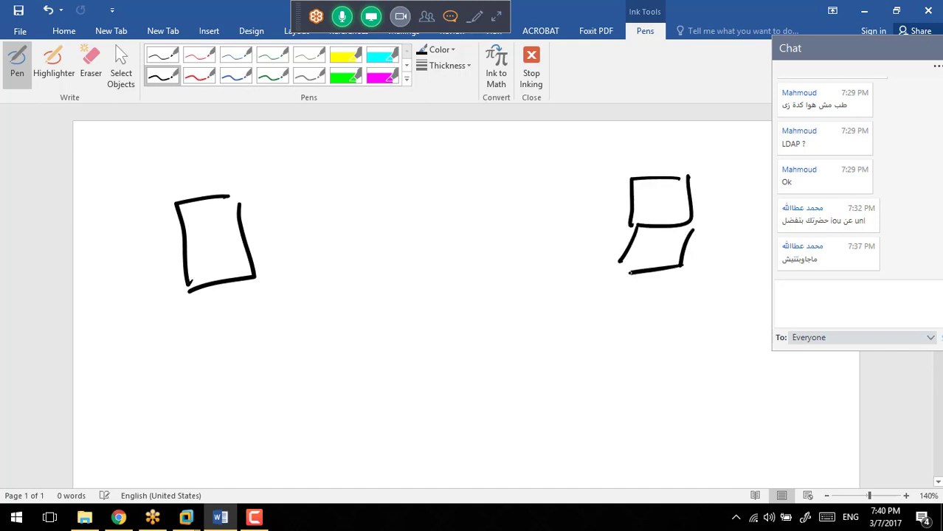
pyautogui.moveTo(207, 140); pyautogui.dragTo(195, 172)
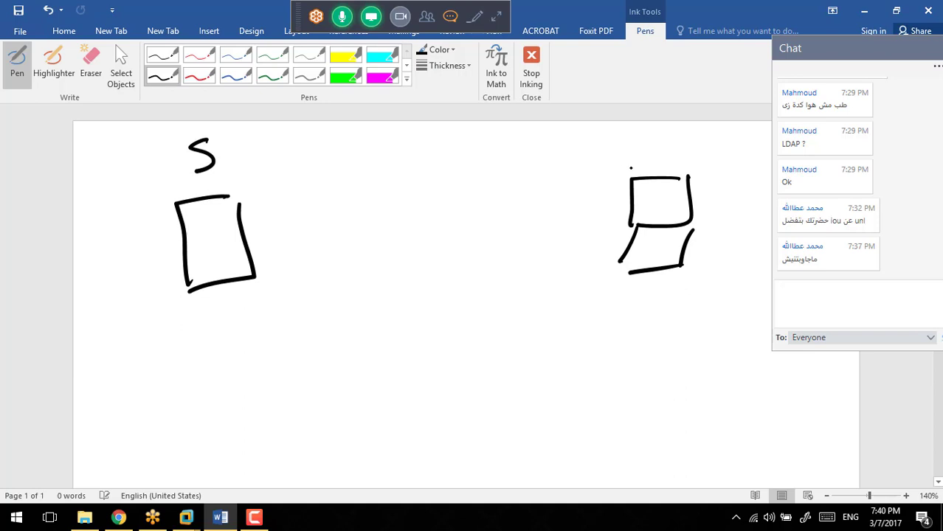
pyautogui.moveTo(654, 135)
pyautogui.mouseDown()
pyautogui.moveTo(667, 168)
pyautogui.moveTo(682, 153)
pyautogui.moveTo(688, 166)
pyautogui.mouseUp()
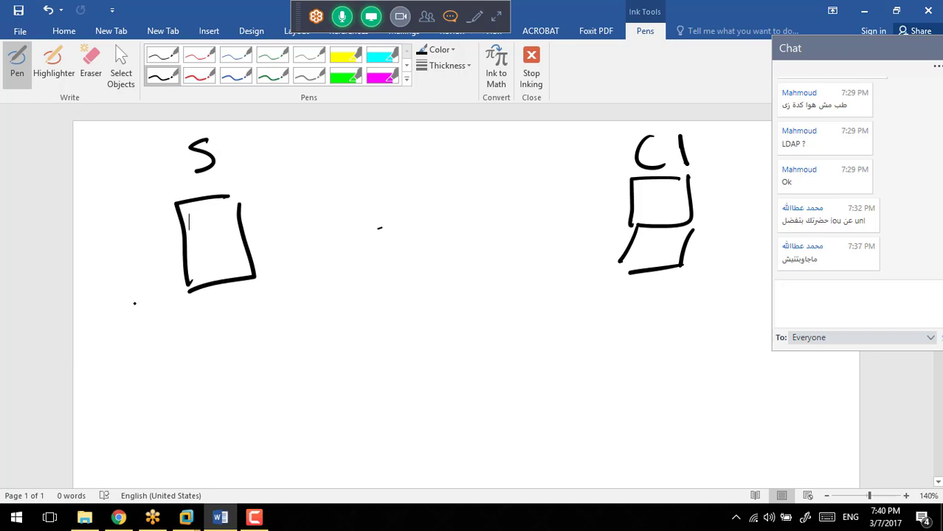
# Handwrite 'Free IPA' below the server box, redrawing the F
pyautogui.moveTo(213, 311)
pyautogui.mouseDown()
pyautogui.moveTo(201, 312)
pyautogui.moveTo(188, 348)
pyautogui.moveTo(212, 337)
pyautogui.mouseUp()
pyautogui.moveTo(217, 357)
pyautogui.mouseDown()
pyautogui.moveTo(228, 335)
pyautogui.moveTo(274, 338)
pyautogui.mouseUp()
pyautogui.moveTo(298, 302); pyautogui.dragTo(324, 295)
pyautogui.moveTo(312, 304)
pyautogui.mouseDown()
pyautogui.moveTo(316, 331)
pyautogui.moveTo(332, 330)
pyautogui.mouseUp()
pyautogui.moveTo(338, 301)
pyautogui.mouseDown()
pyautogui.moveTo(342, 329)
pyautogui.moveTo(345, 314)
pyautogui.mouseUp()
pyautogui.moveTo(383, 305)
pyautogui.mouseDown()
pyautogui.moveTo(392, 317)
pyautogui.moveTo(379, 285)
pyautogui.mouseUp()
pyautogui.moveTo(380, 286); pyautogui.dragTo(395, 319)
pyautogui.moveTo(369, 310); pyautogui.dragTo(391, 304)
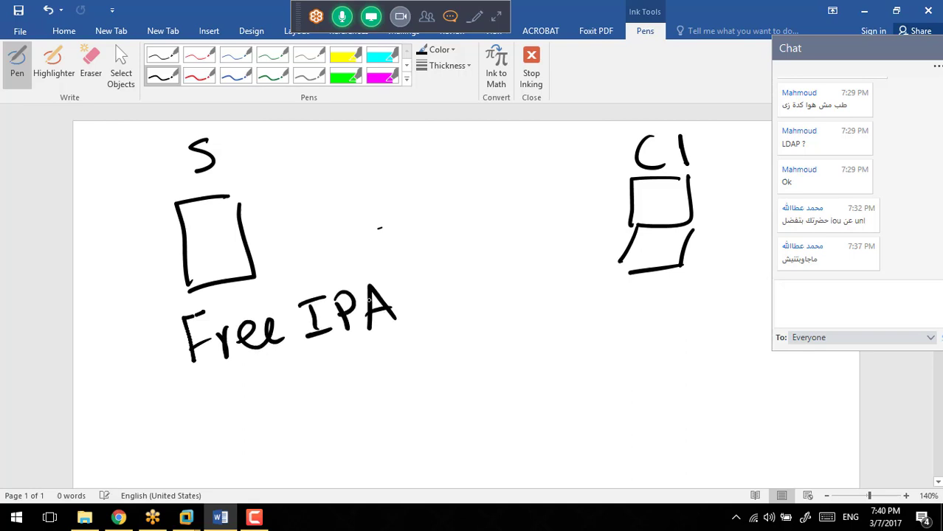
pyautogui.moveTo(198, 314); pyautogui.dragTo(191, 358)
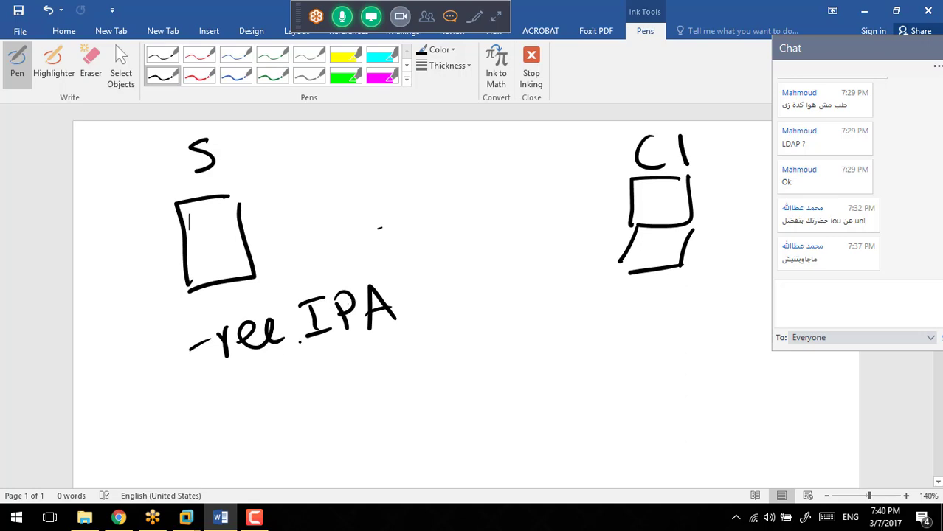
pyautogui.moveTo(207, 322)
pyautogui.mouseDown()
pyautogui.moveTo(198, 368)
pyautogui.moveTo(211, 320)
pyautogui.mouseUp()
pyautogui.moveTo(190, 349); pyautogui.dragTo(213, 340)
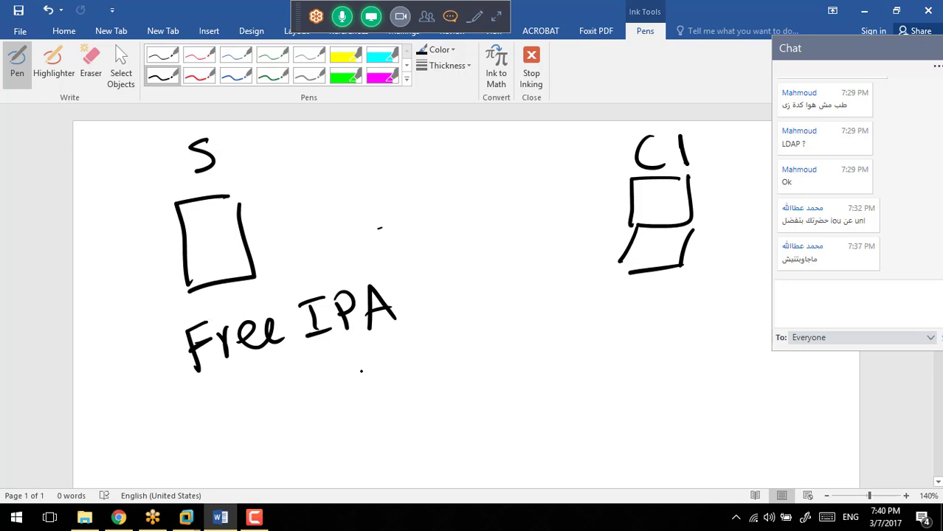
# Handwrite 'Identity, Policy, Audit' beneath Free IPA
pyautogui.moveTo(279, 375)
pyautogui.mouseDown()
pyautogui.moveTo(317, 368)
pyautogui.moveTo(293, 405)
pyautogui.mouseUp()
pyautogui.moveTo(287, 407); pyautogui.dragTo(403, 402)
pyautogui.moveTo(397, 367); pyautogui.dragTo(403, 401)
pyautogui.moveTo(388, 382); pyautogui.dragTo(411, 376)
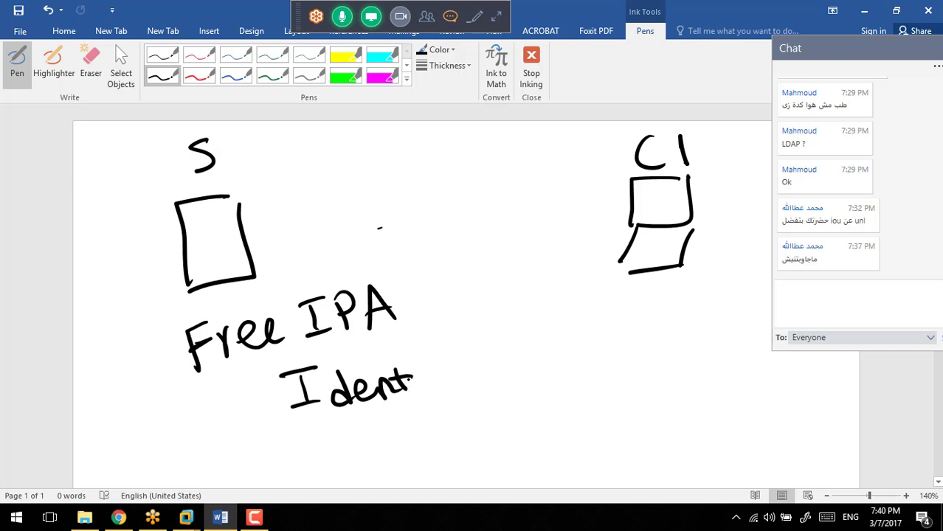
pyautogui.moveTo(421, 367)
pyautogui.mouseDown()
pyautogui.moveTo(425, 388)
pyautogui.moveTo(419, 364)
pyautogui.mouseUp()
pyautogui.moveTo(429, 364)
pyautogui.mouseDown()
pyautogui.moveTo(447, 362)
pyautogui.moveTo(442, 378)
pyautogui.mouseUp()
pyautogui.moveTo(454, 354)
pyautogui.mouseDown()
pyautogui.moveTo(465, 388)
pyautogui.moveTo(498, 386)
pyautogui.mouseUp()
pyautogui.moveTo(547, 347)
pyautogui.mouseDown()
pyautogui.moveTo(550, 371)
pyautogui.moveTo(551, 356)
pyautogui.moveTo(572, 345)
pyautogui.mouseUp()
pyautogui.moveTo(584, 326)
pyautogui.mouseDown()
pyautogui.moveTo(583, 360)
pyautogui.moveTo(600, 362)
pyautogui.mouseUp()
pyautogui.moveTo(636, 329)
pyautogui.mouseDown()
pyautogui.moveTo(627, 360)
pyautogui.moveTo(714, 364)
pyautogui.mouseUp()
pyautogui.moveTo(693, 351)
pyautogui.mouseDown()
pyautogui.moveTo(737, 348)
pyautogui.moveTo(742, 357)
pyautogui.mouseUp()
pyautogui.moveTo(755, 320); pyautogui.dragTo(760, 361)
pyautogui.moveTo(764, 344)
pyautogui.mouseDown()
pyautogui.moveTo(766, 363)
pyautogui.moveTo(767, 338)
pyautogui.mouseUp()
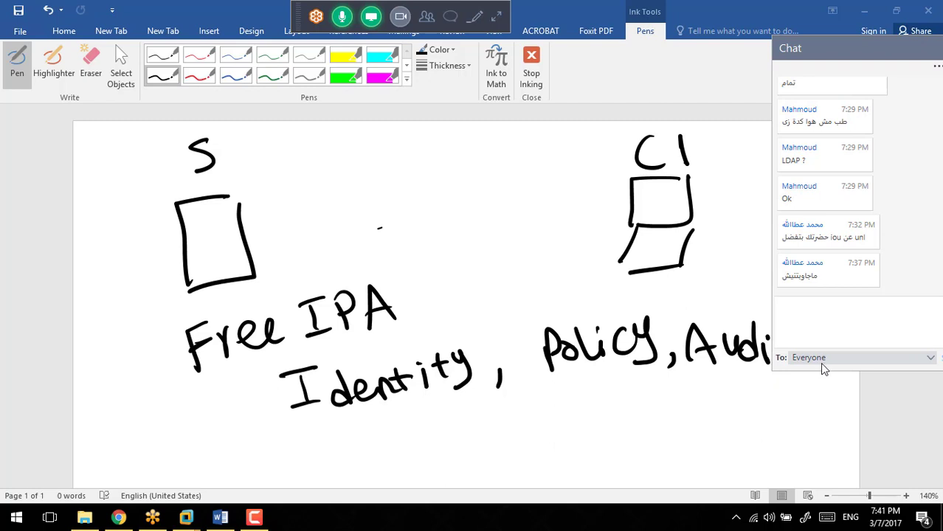
pyautogui.moveTo(861, 51); pyautogui.dragTo(858, 16)
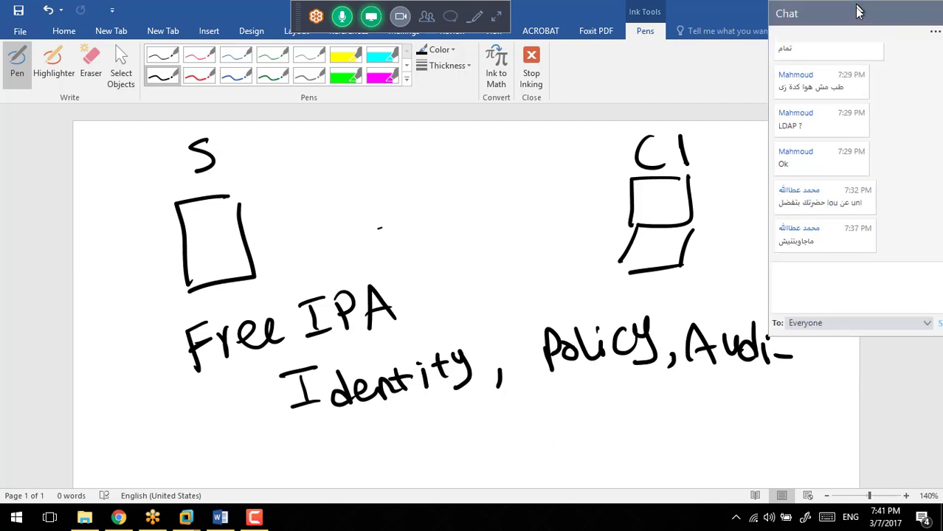
pyautogui.click(786, 352)
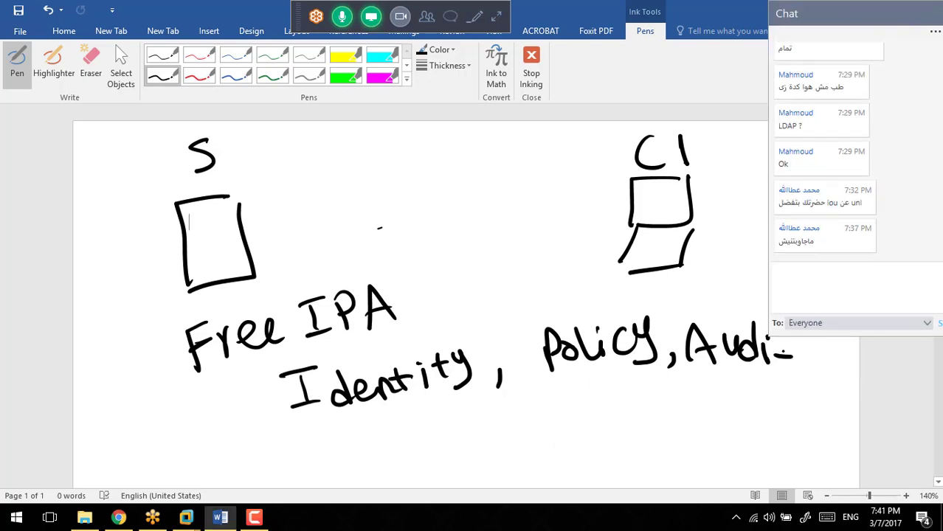
pyautogui.moveTo(780, 342); pyautogui.dragTo(779, 375)
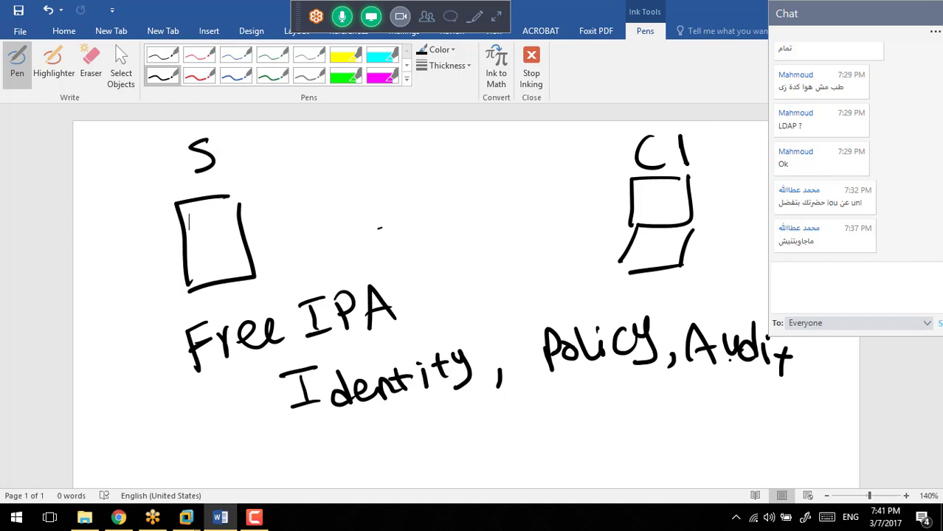
# Handwrite 'NTP, DNS, LDAP,' on a new line below the notes
pyautogui.scroll(-3, 730, 360)
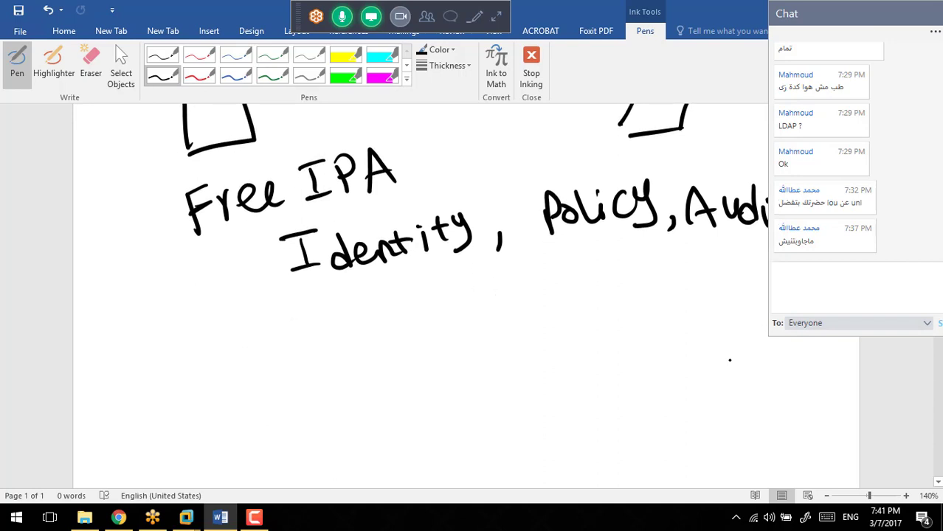
pyautogui.moveTo(189, 300)
pyautogui.mouseDown()
pyautogui.moveTo(151, 318)
pyautogui.moveTo(152, 366)
pyautogui.moveTo(238, 308)
pyautogui.moveTo(229, 361)
pyautogui.moveTo(254, 301)
pyautogui.moveTo(259, 332)
pyautogui.mouseUp()
pyautogui.click(254, 322)
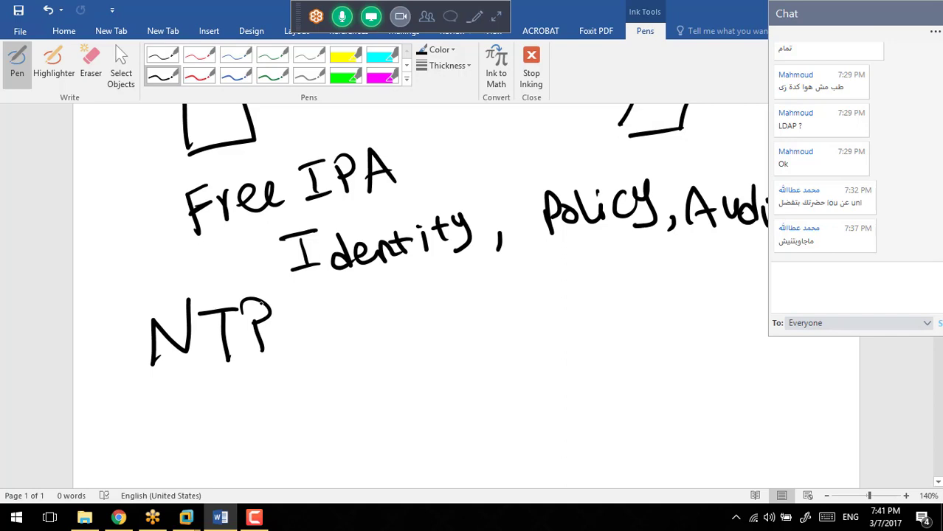
pyautogui.moveTo(323, 341); pyautogui.dragTo(312, 368)
pyautogui.moveTo(349, 312); pyautogui.dragTo(357, 348)
pyautogui.moveTo(340, 308); pyautogui.dragTo(358, 348)
pyautogui.moveTo(415, 302)
pyautogui.mouseDown()
pyautogui.moveTo(438, 296)
pyautogui.moveTo(412, 340)
pyautogui.mouseUp()
pyautogui.moveTo(471, 293)
pyautogui.mouseDown()
pyautogui.moveTo(452, 332)
pyautogui.moveTo(479, 342)
pyautogui.mouseUp()
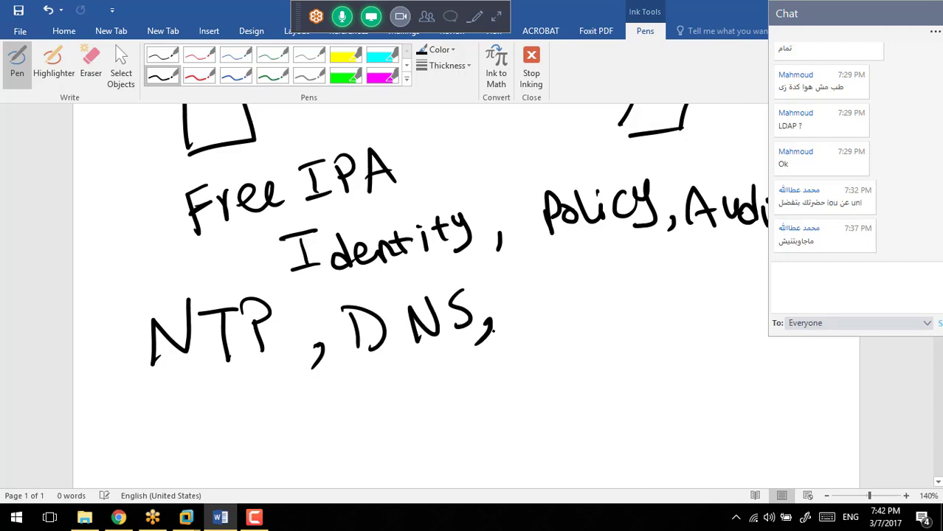
pyautogui.moveTo(507, 288); pyautogui.dragTo(553, 334)
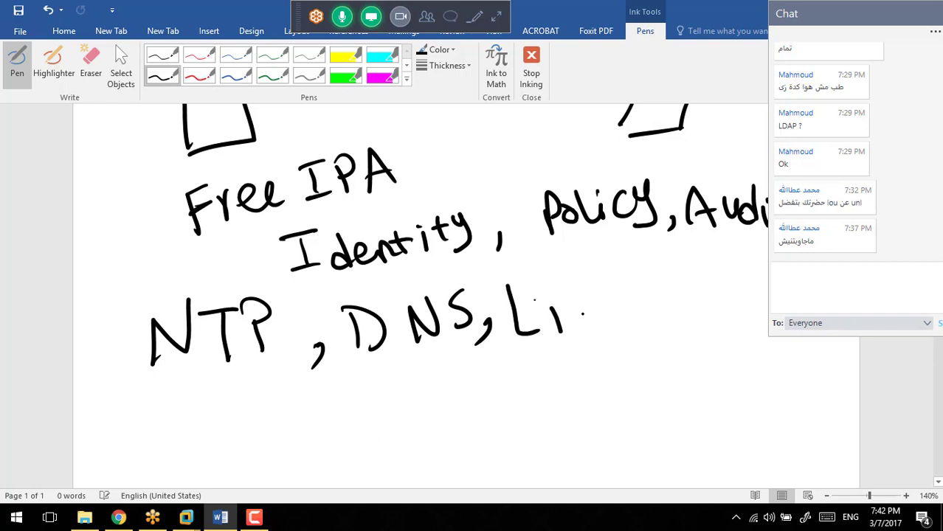
pyautogui.moveTo(549, 295)
pyautogui.mouseDown()
pyautogui.moveTo(562, 334)
pyautogui.moveTo(631, 320)
pyautogui.moveTo(621, 307)
pyautogui.mouseUp()
pyautogui.moveTo(634, 294)
pyautogui.mouseDown()
pyautogui.moveTo(633, 327)
pyautogui.moveTo(632, 314)
pyautogui.moveTo(683, 323)
pyautogui.moveTo(670, 337)
pyautogui.mouseUp()
# Handwrite 'Kerberos, Http/s GUI' on the next line and circle NTP
pyautogui.moveTo(244, 399); pyautogui.dragTo(256, 445)
pyautogui.moveTo(274, 393)
pyautogui.mouseDown()
pyautogui.moveTo(285, 443)
pyautogui.moveTo(292, 422)
pyautogui.mouseUp()
pyautogui.moveTo(296, 404)
pyautogui.mouseDown()
pyautogui.moveTo(301, 433)
pyautogui.moveTo(331, 413)
pyautogui.moveTo(344, 429)
pyautogui.moveTo(391, 419)
pyautogui.mouseUp()
pyautogui.moveTo(392, 421); pyautogui.dragTo(436, 420)
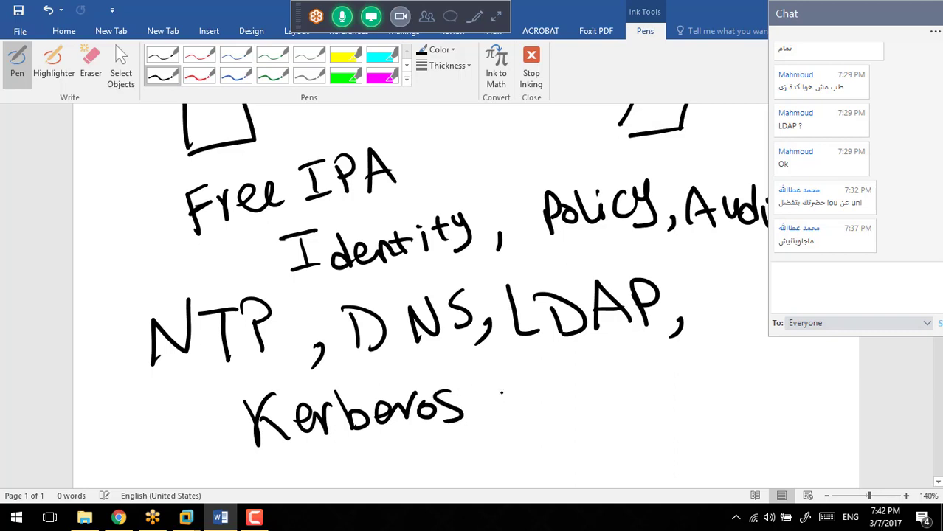
pyautogui.moveTo(500, 408); pyautogui.dragTo(495, 426)
pyautogui.moveTo(550, 371); pyautogui.dragTo(554, 413)
pyautogui.moveTo(523, 378)
pyautogui.mouseDown()
pyautogui.moveTo(527, 416)
pyautogui.moveTo(549, 394)
pyautogui.moveTo(584, 386)
pyautogui.mouseUp()
pyautogui.moveTo(570, 376); pyautogui.dragTo(571, 410)
pyautogui.moveTo(619, 380)
pyautogui.mouseDown()
pyautogui.moveTo(592, 383)
pyautogui.moveTo(606, 407)
pyautogui.mouseUp()
pyautogui.moveTo(621, 377); pyautogui.dragTo(624, 407)
pyautogui.moveTo(619, 376)
pyautogui.mouseDown()
pyautogui.moveTo(618, 388)
pyautogui.moveTo(648, 407)
pyautogui.mouseUp()
pyautogui.moveTo(679, 380); pyautogui.dragTo(663, 403)
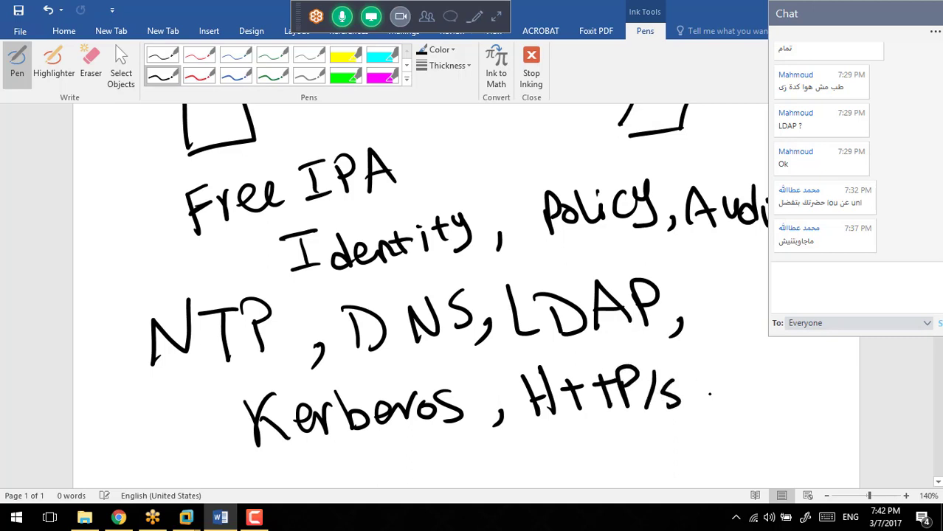
pyautogui.moveTo(732, 364)
pyautogui.mouseDown()
pyautogui.moveTo(736, 383)
pyautogui.moveTo(767, 397)
pyautogui.mouseUp()
pyautogui.moveTo(781, 366)
pyautogui.mouseDown()
pyautogui.moveTo(793, 365)
pyautogui.moveTo(789, 400)
pyautogui.mouseUp()
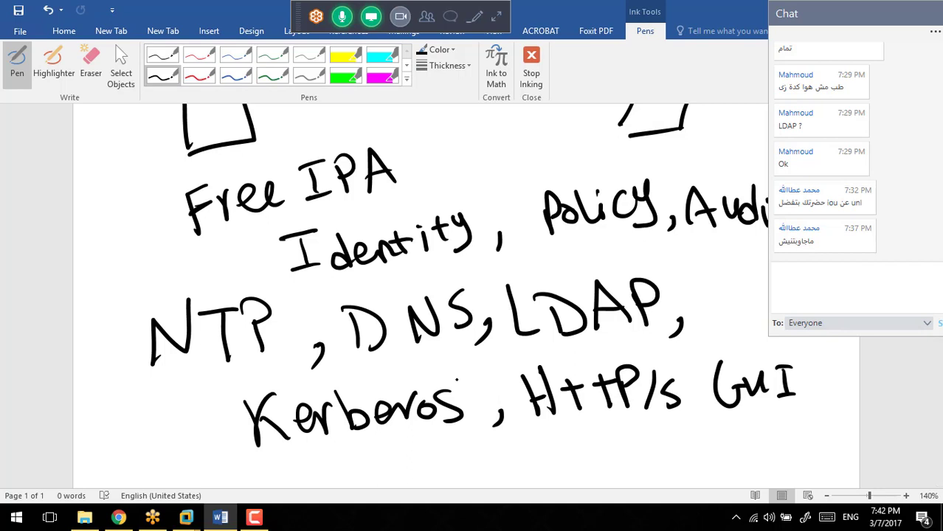
pyautogui.moveTo(284, 304)
pyautogui.mouseDown()
pyautogui.moveTo(280, 286)
pyautogui.moveTo(131, 307)
pyautogui.moveTo(230, 395)
pyautogui.moveTo(285, 284)
pyautogui.moveTo(274, 282)
pyautogui.mouseUp()
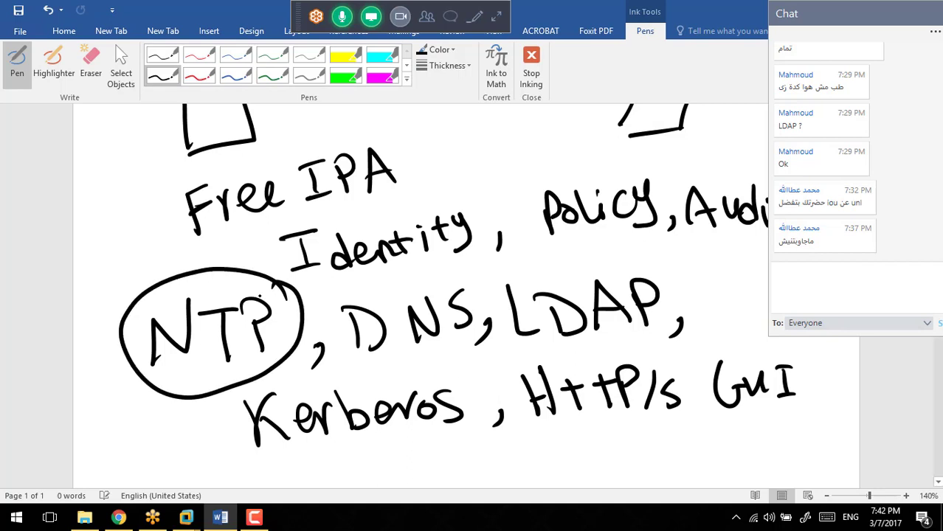
# Draw short ink dashes beneath the S server and C client sketches
pyautogui.scroll(4, 307, 282)
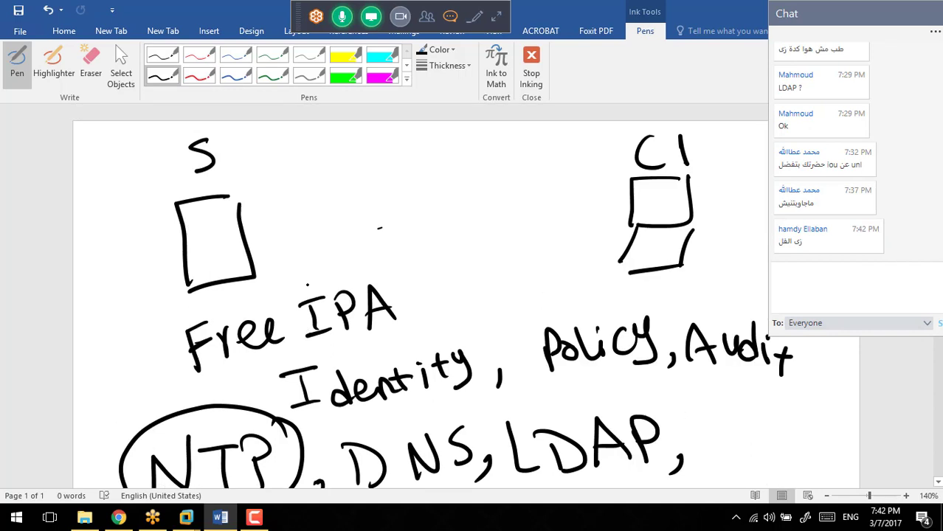
pyautogui.scroll(-1, 301, 291)
pyautogui.moveTo(239, 258)
pyautogui.mouseDown()
pyautogui.moveTo(220, 257)
pyautogui.moveTo(240, 254)
pyautogui.mouseUp()
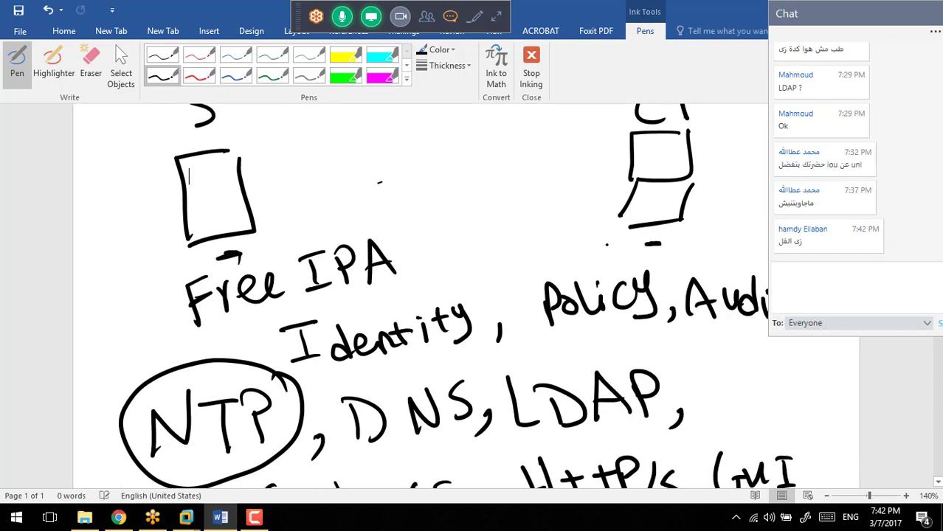
pyautogui.moveTo(621, 247); pyautogui.dragTo(600, 249)
pyautogui.moveTo(240, 250); pyautogui.dragTo(254, 240)
pyautogui.moveTo(672, 243); pyautogui.dragTo(687, 243)
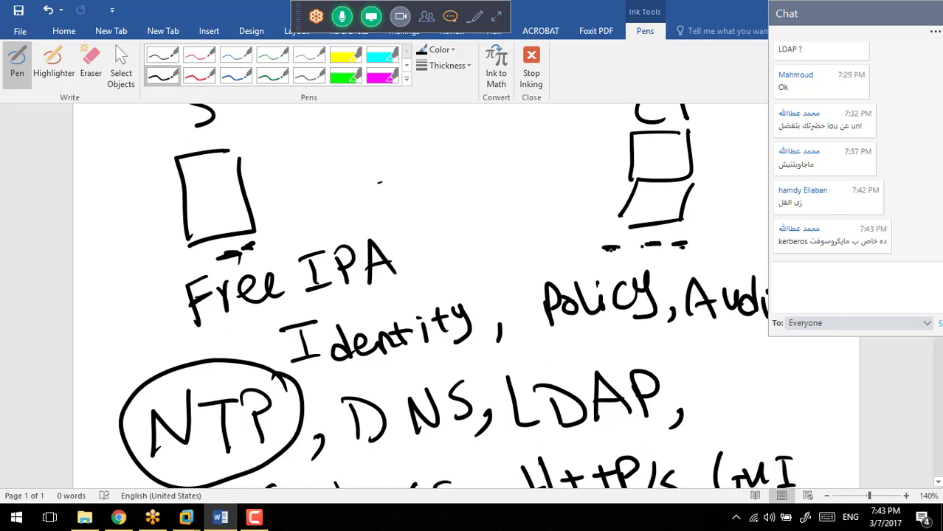
# Circle the dash under the client sketch and draw a stick figure at top centre
pyautogui.moveTo(626, 230)
pyautogui.mouseDown()
pyautogui.moveTo(626, 273)
pyautogui.moveTo(594, 255)
pyautogui.moveTo(627, 257)
pyautogui.moveTo(613, 256)
pyautogui.mouseUp()
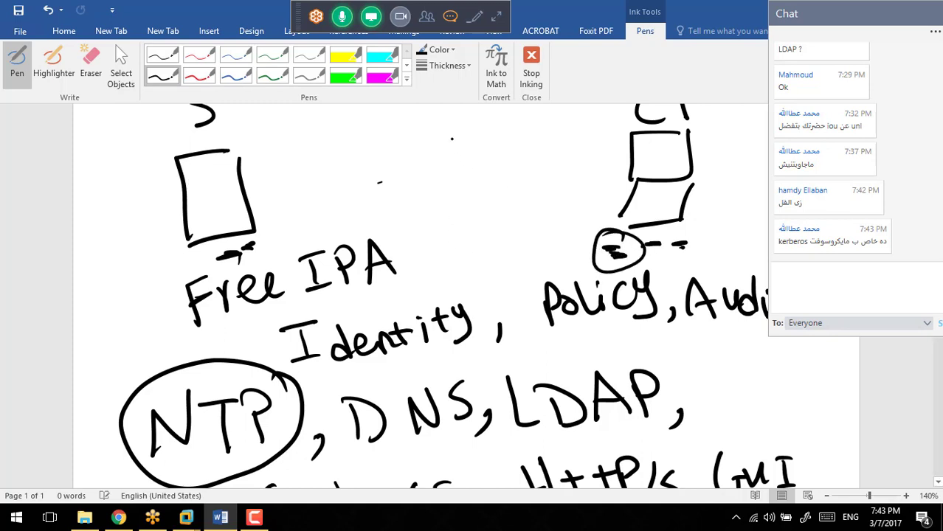
pyautogui.moveTo(459, 114)
pyautogui.mouseDown()
pyautogui.moveTo(454, 156)
pyautogui.moveTo(469, 143)
pyautogui.moveTo(432, 157)
pyautogui.moveTo(472, 156)
pyautogui.mouseUp()
pyautogui.moveTo(451, 150)
pyautogui.mouseDown()
pyautogui.moveTo(439, 171)
pyautogui.moveTo(477, 233)
pyautogui.moveTo(599, 234)
pyautogui.moveTo(588, 246)
pyautogui.moveTo(489, 263)
pyautogui.moveTo(514, 268)
pyautogui.mouseUp()
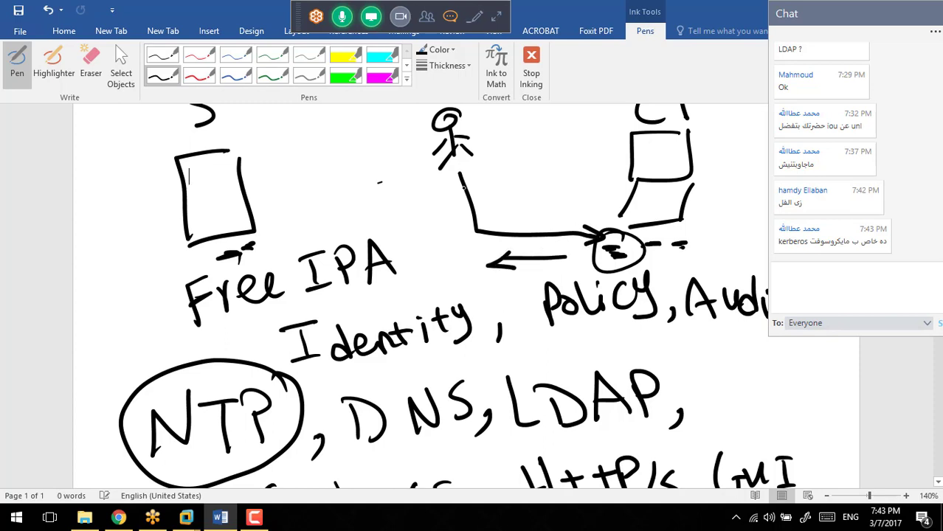
pyautogui.moveTo(456, 168); pyautogui.dragTo(459, 166)
pyautogui.moveTo(462, 177)
pyautogui.mouseDown()
pyautogui.moveTo(466, 189)
pyautogui.moveTo(308, 214)
pyautogui.moveTo(326, 217)
pyautogui.mouseUp()
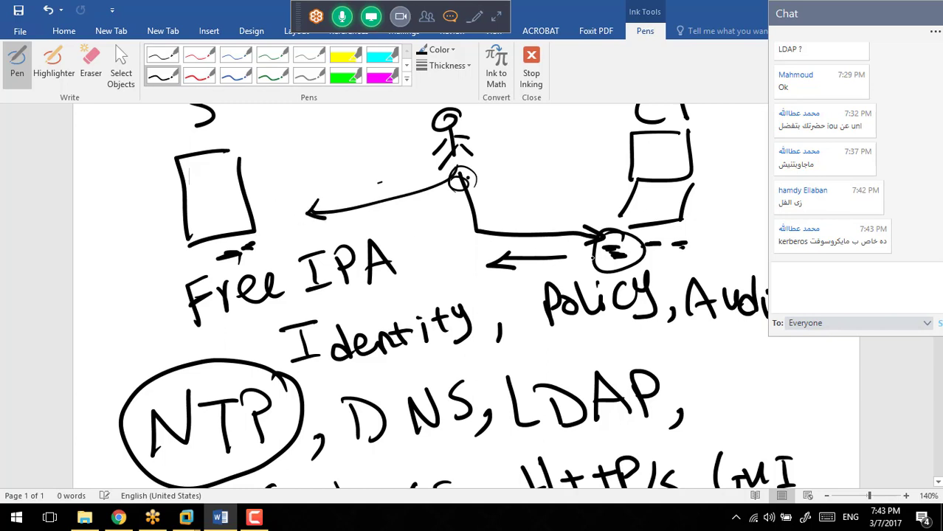
# Draw arrows linking the stick figure to the server and client sketches
pyautogui.moveTo(518, 218); pyautogui.dragTo(364, 224)
pyautogui.moveTo(374, 217)
pyautogui.mouseDown()
pyautogui.moveTo(365, 224)
pyautogui.moveTo(379, 228)
pyautogui.mouseUp()
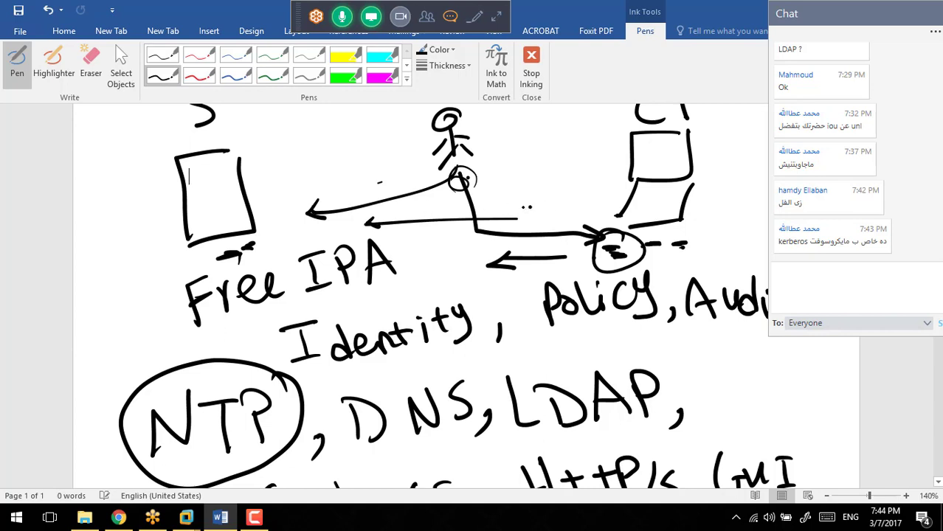
pyautogui.moveTo(387, 207); pyautogui.dragTo(435, 201)
pyautogui.moveTo(435, 201); pyautogui.dragTo(421, 210)
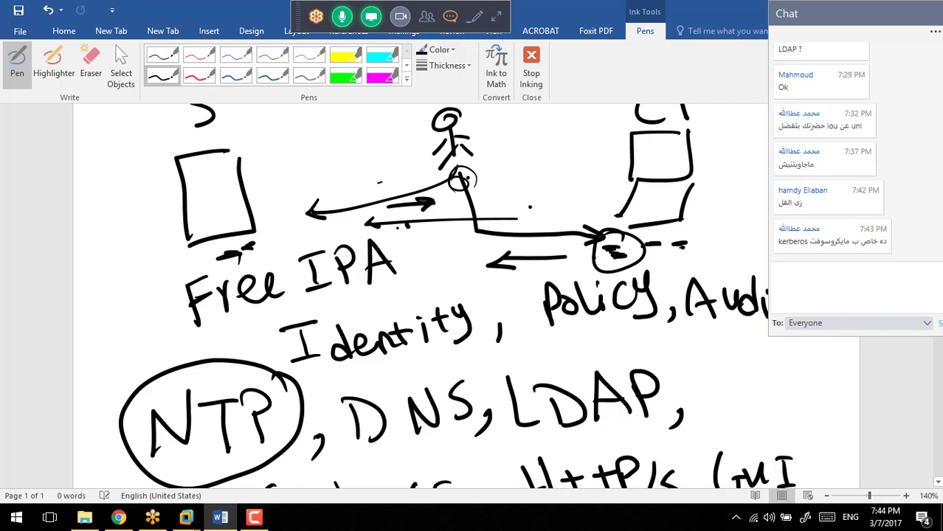
pyautogui.moveTo(453, 168); pyautogui.dragTo(477, 160)
pyautogui.moveTo(429, 212); pyautogui.dragTo(442, 211)
pyautogui.moveTo(493, 177); pyautogui.dragTo(505, 192)
# Handwrite an 'IP name' label beside the server box and underline the gap in DNS
pyautogui.scroll(-1, 457, 296)
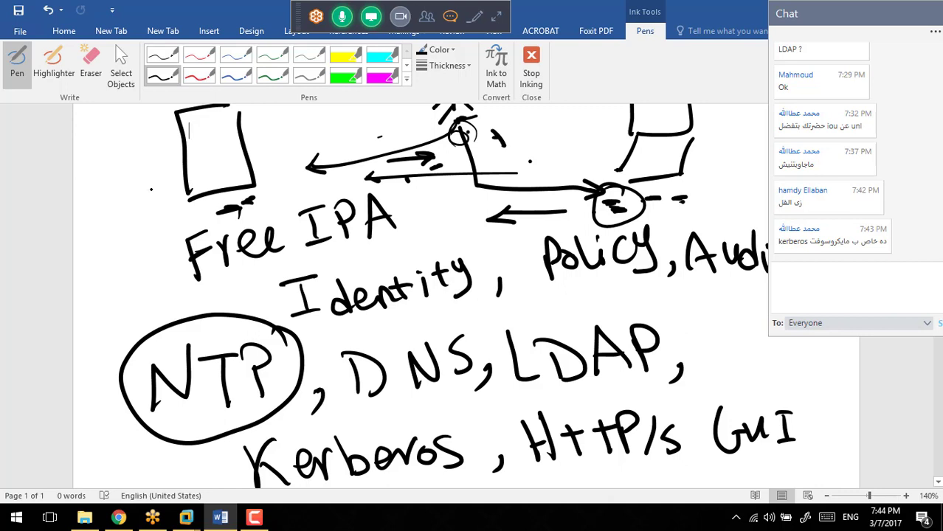
pyautogui.click(124, 182)
pyautogui.moveTo(115, 184)
pyautogui.mouseDown()
pyautogui.moveTo(134, 178)
pyautogui.moveTo(135, 199)
pyautogui.moveTo(143, 169)
pyautogui.moveTo(145, 183)
pyautogui.mouseUp()
pyautogui.moveTo(135, 216)
pyautogui.mouseDown()
pyautogui.moveTo(139, 225)
pyautogui.moveTo(155, 221)
pyautogui.mouseUp()
pyautogui.moveTo(161, 208)
pyautogui.mouseDown()
pyautogui.moveTo(154, 216)
pyautogui.moveTo(168, 219)
pyautogui.moveTo(179, 198)
pyautogui.moveTo(187, 208)
pyautogui.moveTo(201, 195)
pyautogui.mouseUp()
pyautogui.click(172, 209)
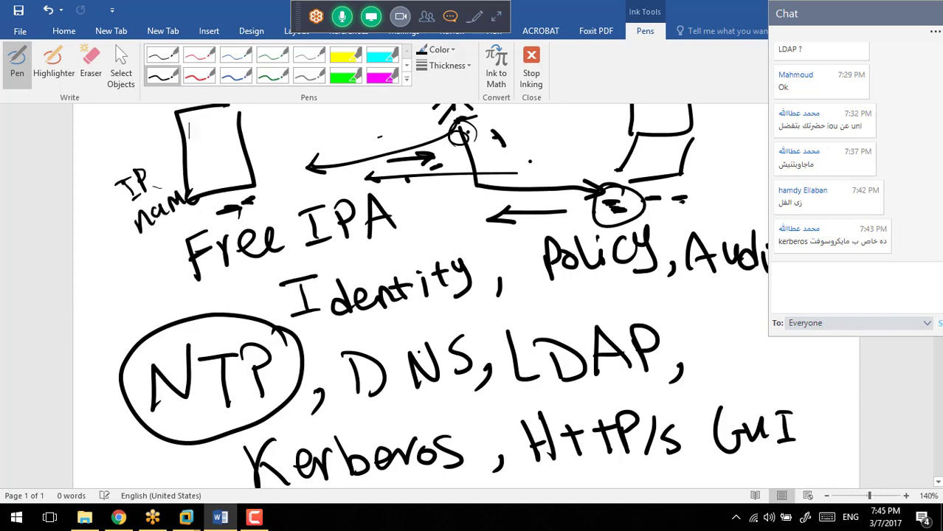
pyautogui.moveTo(410, 399); pyautogui.dragTo(393, 404)
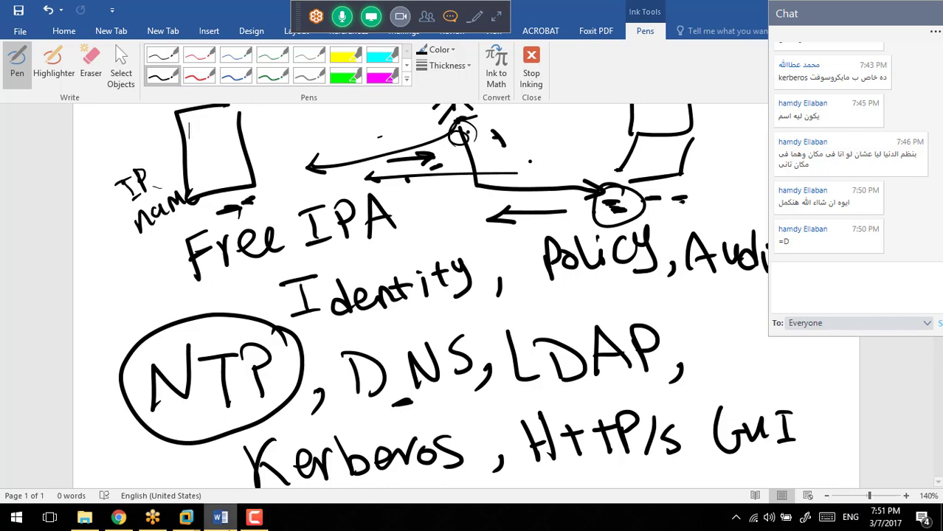
# Focus the Server VM console and log in as root
pyautogui.click(186, 517)
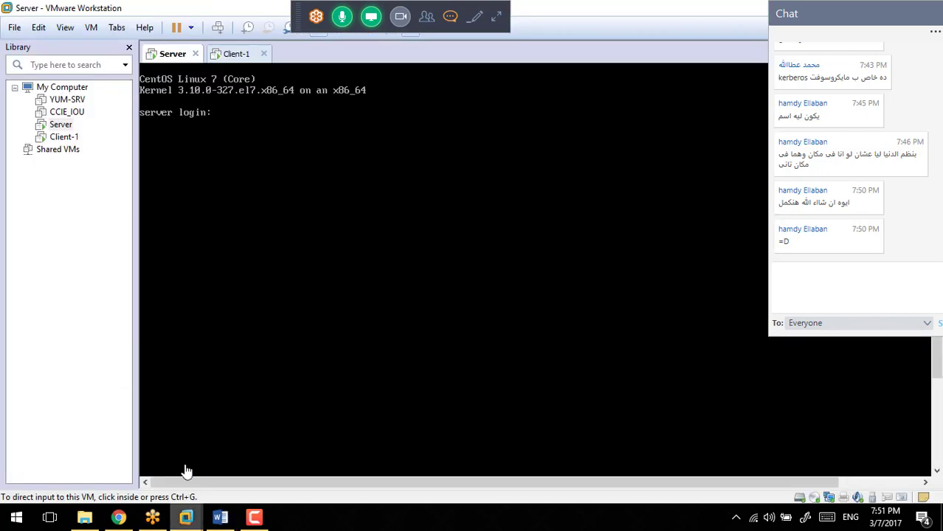
pyautogui.click(334, 166)
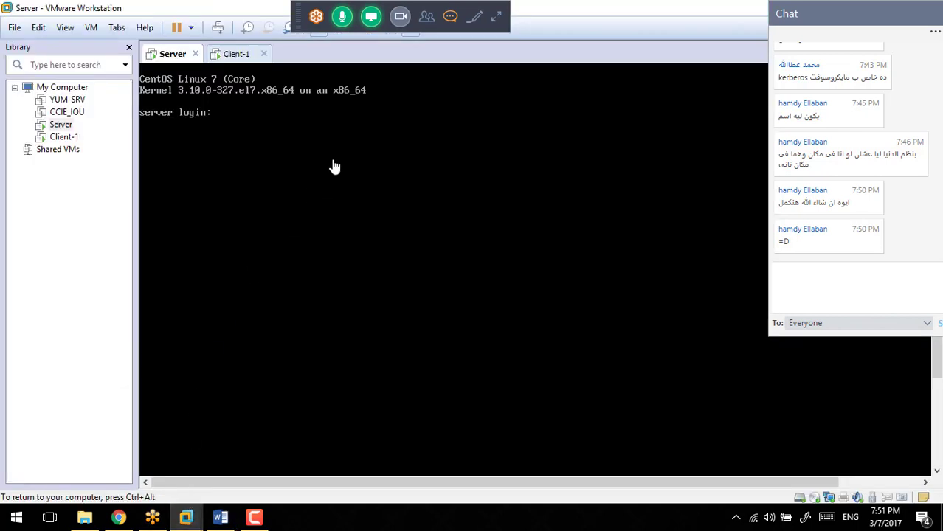
pyautogui.write('root')
pyautogui.press('Return')
pyautogui.press('Return')
pyautogui.press('Return')
pyautogui.press('Return')
pyautogui.press('Return')
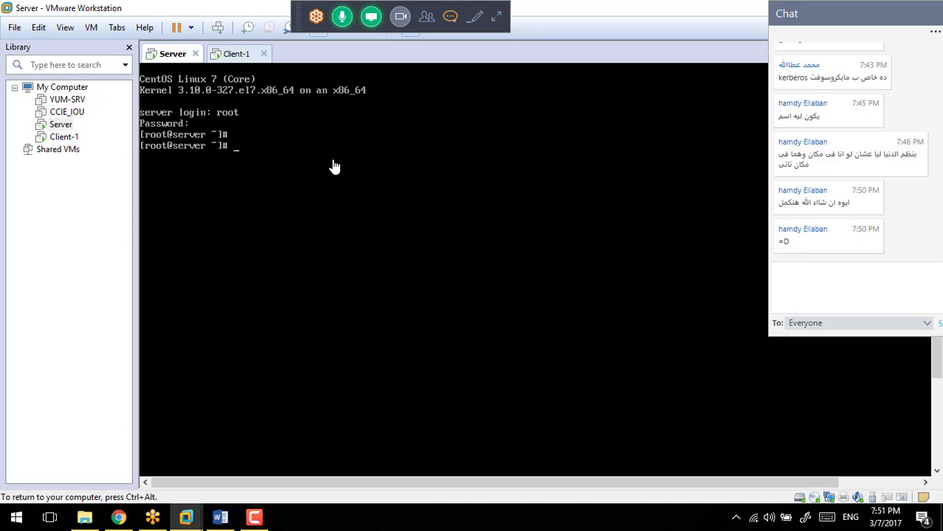
# List network connections with nmcli conn sh and show addresses with ip a s (192.168.153.145)
pyautogui.write('nmcli conns')
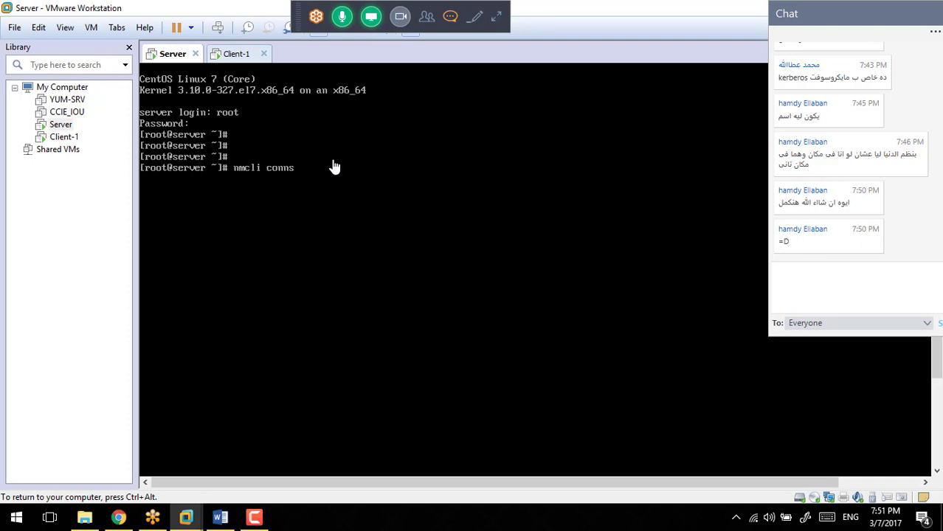
pyautogui.press('BackSpace')
pyautogui.write('sh')
pyautogui.press('BackSpace')
pyautogui.write('h')
pyautogui.press('Return')
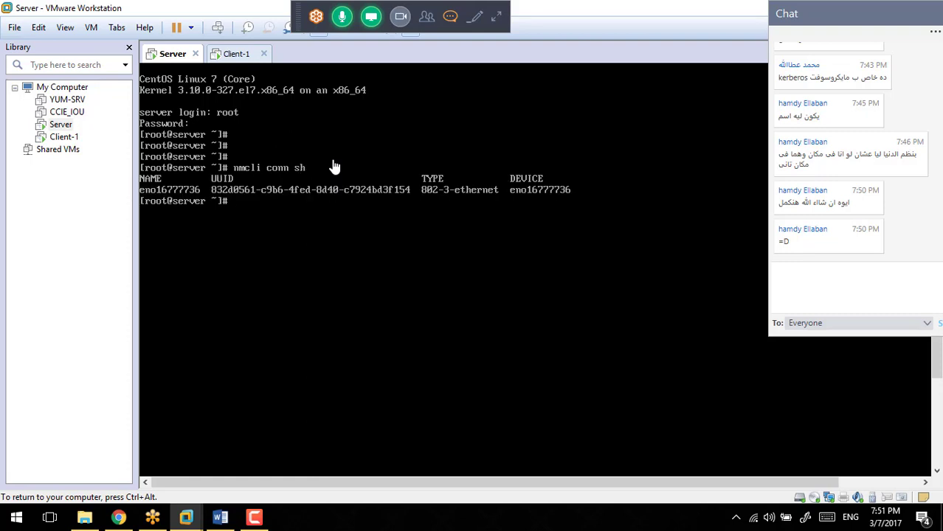
pyautogui.press('Return')
pyautogui.press('Return')
pyautogui.write('ifco')
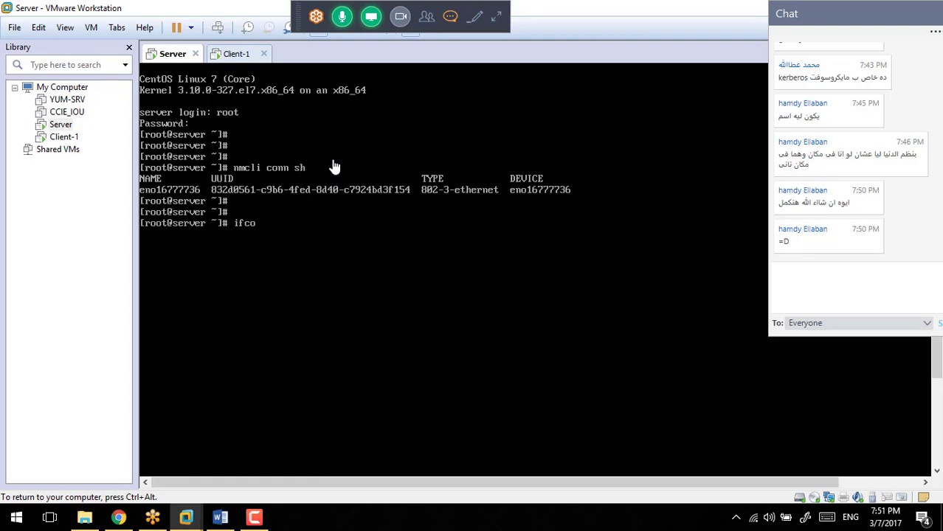
pyautogui.press('BackSpace')
pyautogui.press('BackSpace')
pyautogui.press('BackSpace')
pyautogui.press('BackSpace')
pyautogui.write('ip a s')
pyautogui.press('Return')
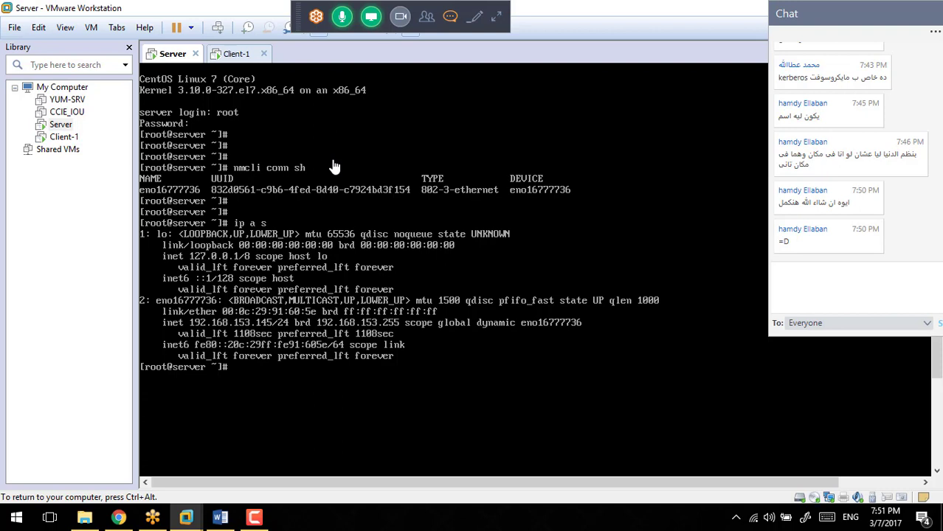
# Ping yahoo.com to confirm connectivity, stop it, and clear the screen
pyautogui.write('ping yahoo.com')
pyautogui.press('Return')
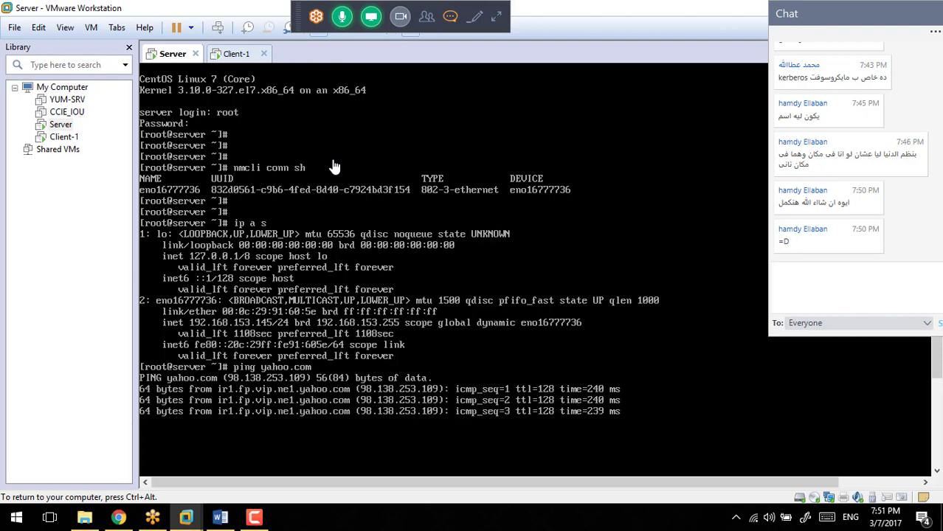
pyautogui.hotkey('ctrl', 'c')
pyautogui.hotkey('ctrl', 'l')
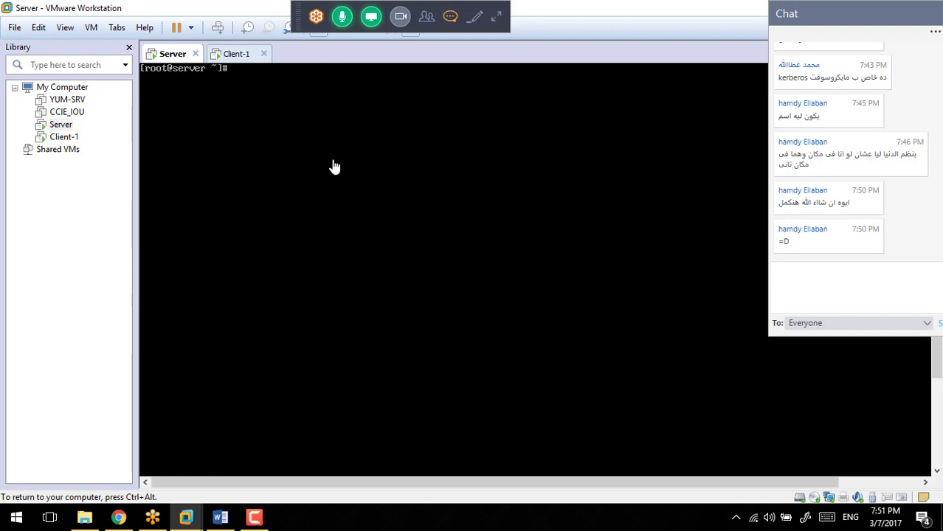
# Search the yum repositories for the bash-completion package
pyautogui.press('Return')
pyautogui.press('Return')
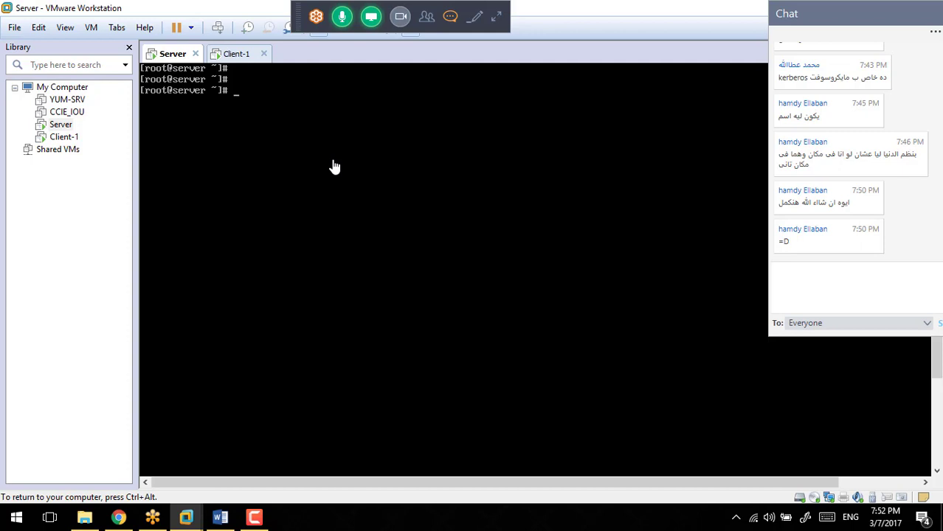
pyautogui.write('yum search bash-com')
pyautogui.press('BackSpace')
pyautogui.press('BackSpace')
pyautogui.write('o')
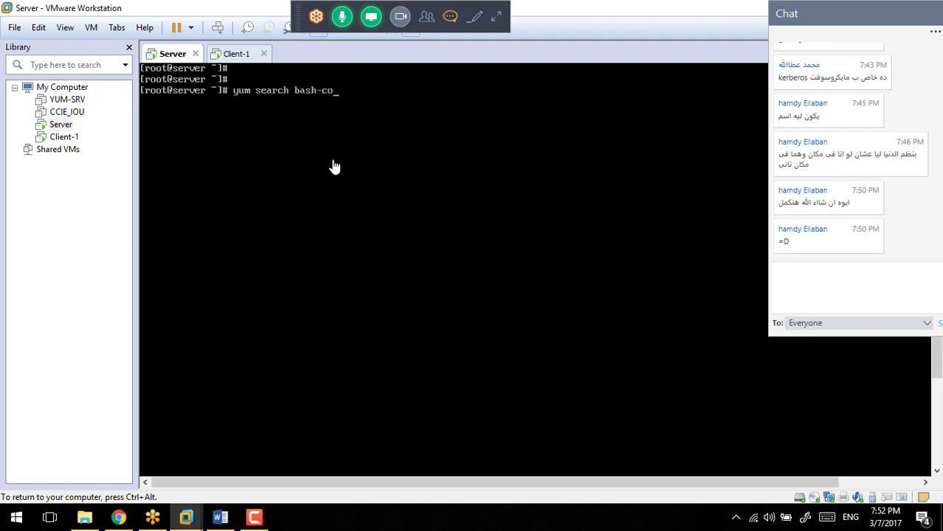
pyautogui.write('mpletion')
pyautogui.press('BackSpace')
pyautogui.press('BackSpace')
pyautogui.press('BackSpace')
pyautogui.press('BackSpace')
pyautogui.press('BackSpace')
pyautogui.press('BackSpace')
pyautogui.press('BackSpace')
pyautogui.press('BackSpace')
pyautogui.press('BackSpace')
pyautogui.press('BackSpace')
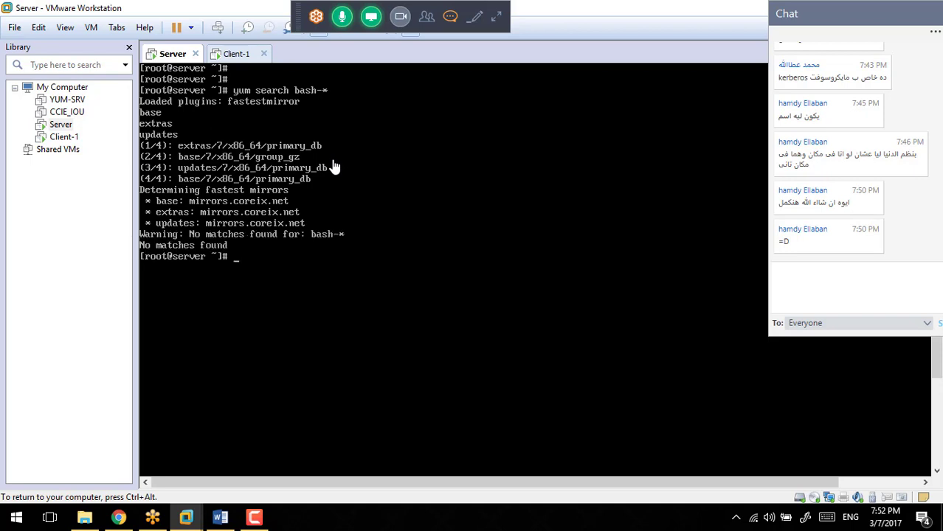
pyautogui.press('Up')
pyautogui.write('comple')
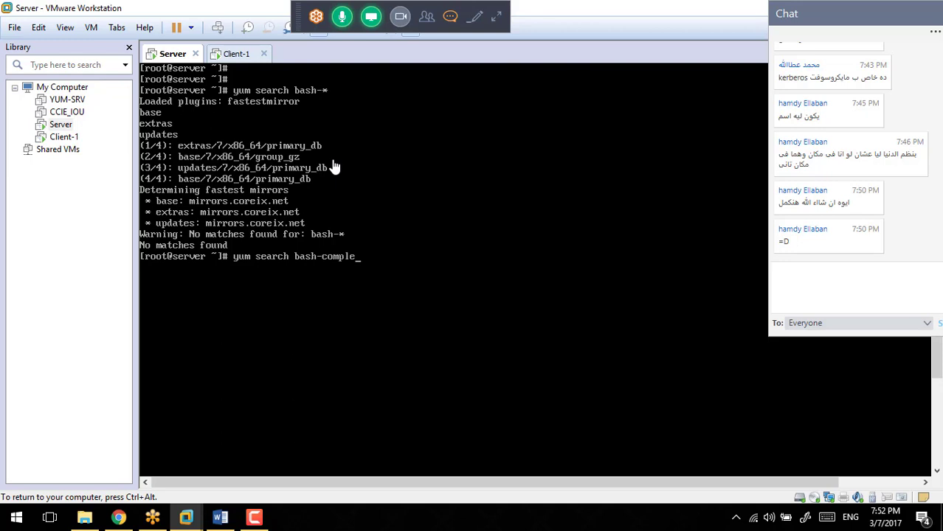
pyautogui.write('tion')
pyautogui.press('Return')
pyautogui.press('Return')
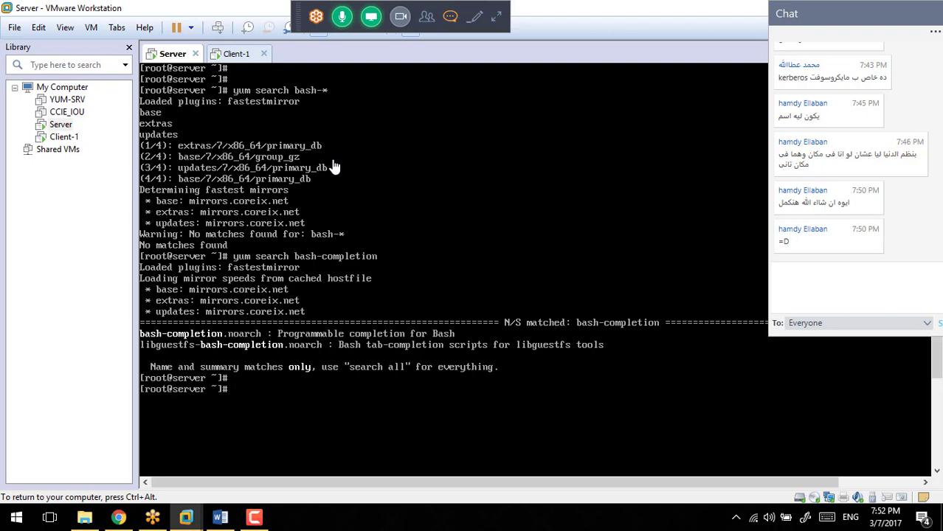
# Install bash-completion with yum, accepting the package and CentOS signing key, then clear and log out
pyautogui.write('yum install bash')
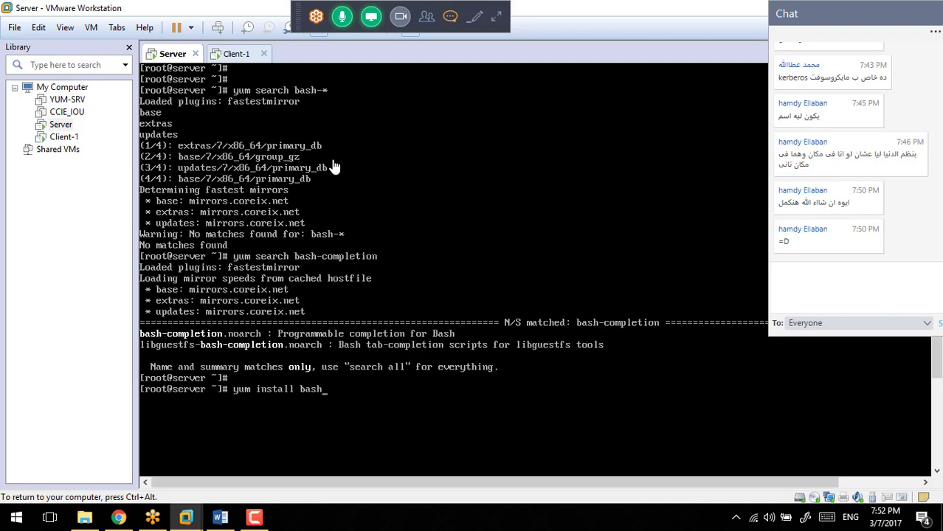
pyautogui.write('-completion')
pyautogui.press('Return')
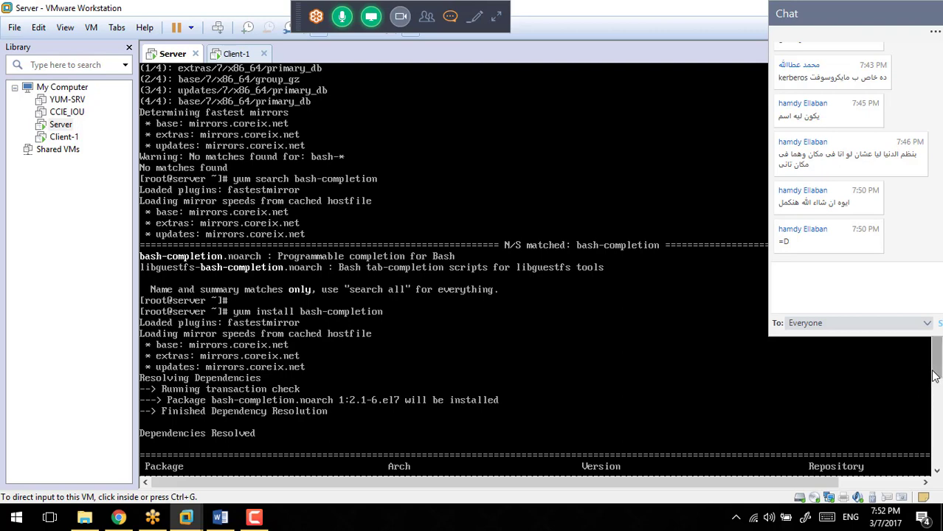
pyautogui.click(539, 422)
pyautogui.write('y')
pyautogui.press('Return')
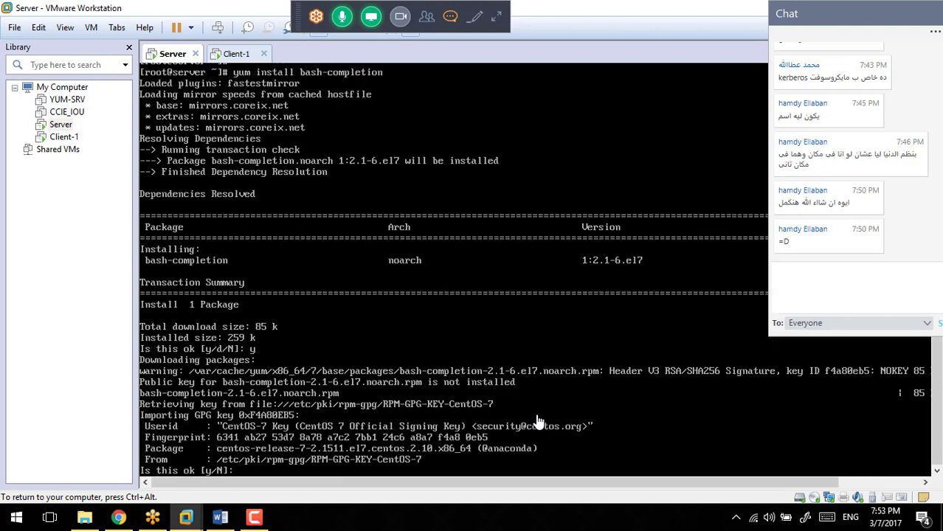
pyautogui.write('y')
pyautogui.press('Return')
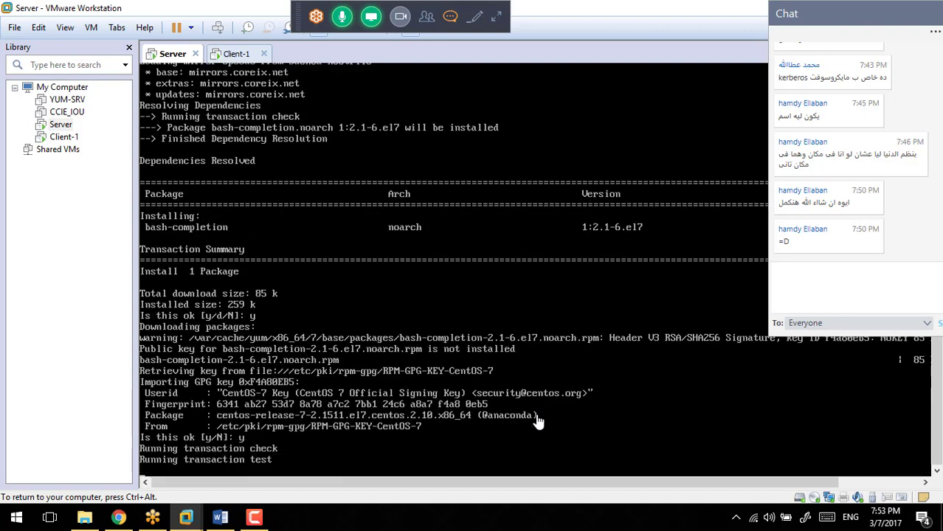
pyautogui.press('Return')
pyautogui.press('Return')
pyautogui.press('Return')
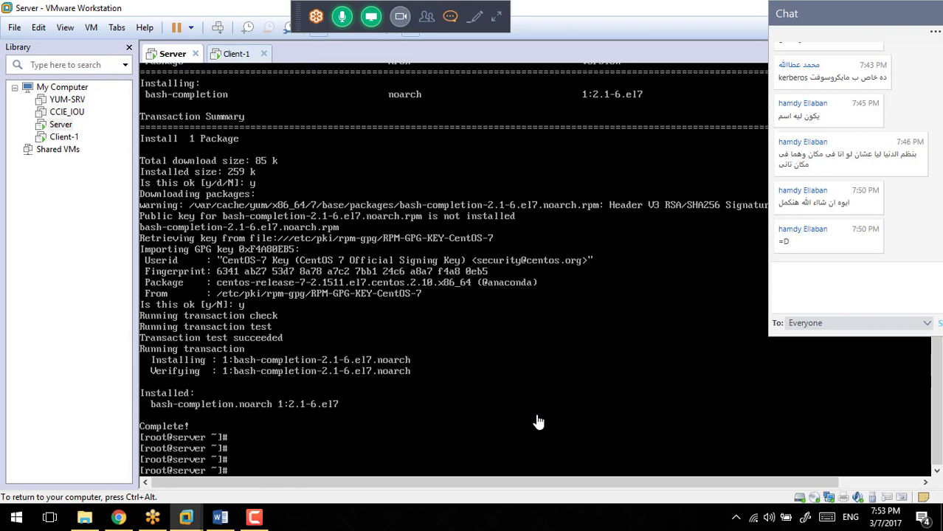
pyautogui.hotkey('ctrl', 'l')
pyautogui.press('Return')
pyautogui.press('Return')
pyautogui.press('Return')
pyautogui.press('Return')
pyautogui.press('Return')
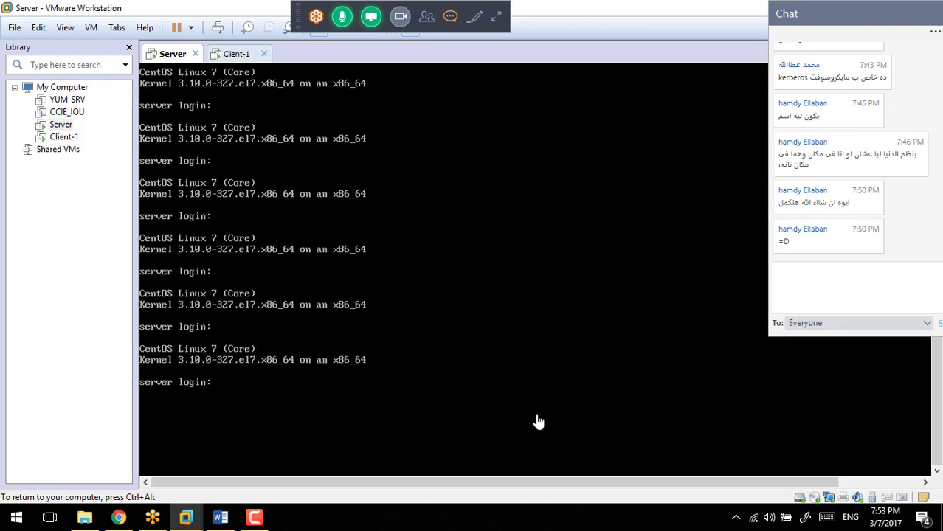
# Log back in as root and run nmcli connection show, listing eno16777736
pyautogui.write('root')
pyautogui.press('Return')
pyautogui.press('Return')
pyautogui.press('Return')
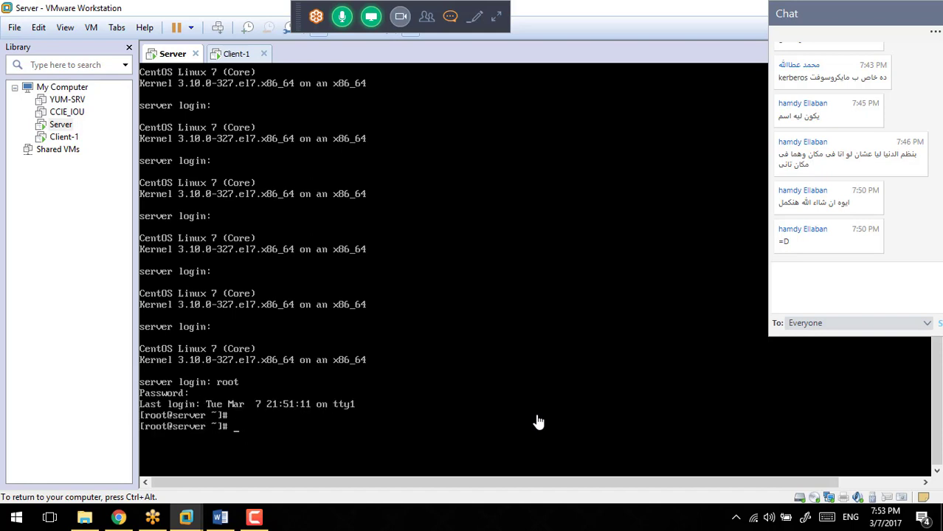
pyautogui.hotkey('ctrl', 'l')
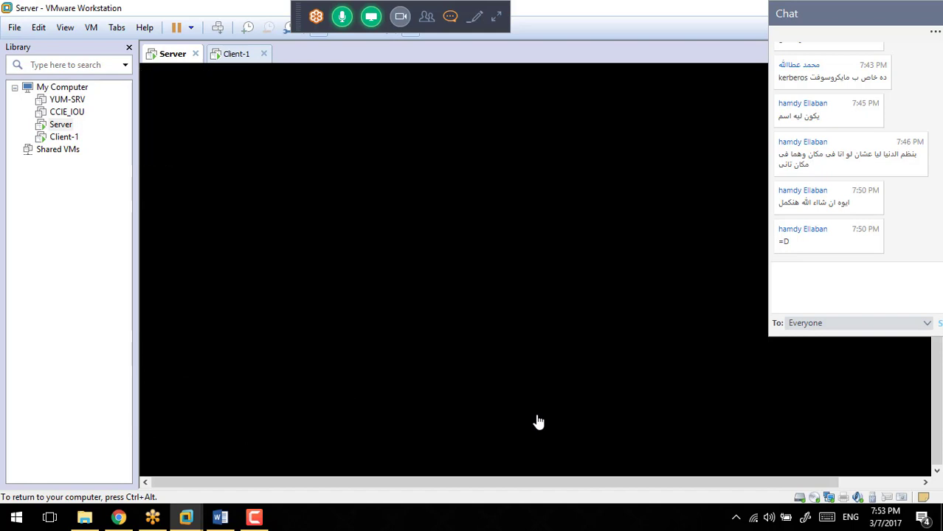
pyautogui.press('Return')
pyautogui.press('Return')
pyautogui.press('Return')
pyautogui.write('nmcli conm')
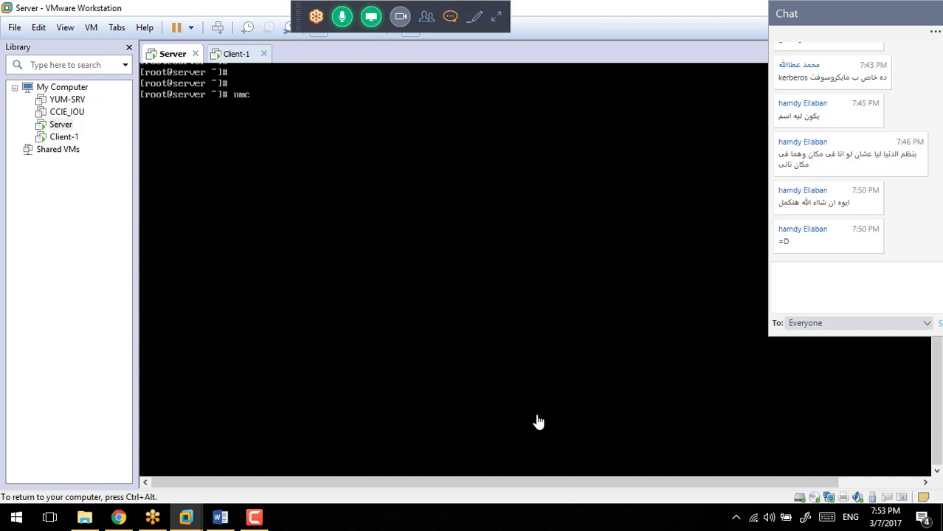
pyautogui.press('BackSpace')
pyautogui.press('BackSpace')
pyautogui.write('nection show')
pyautogui.press('Return')
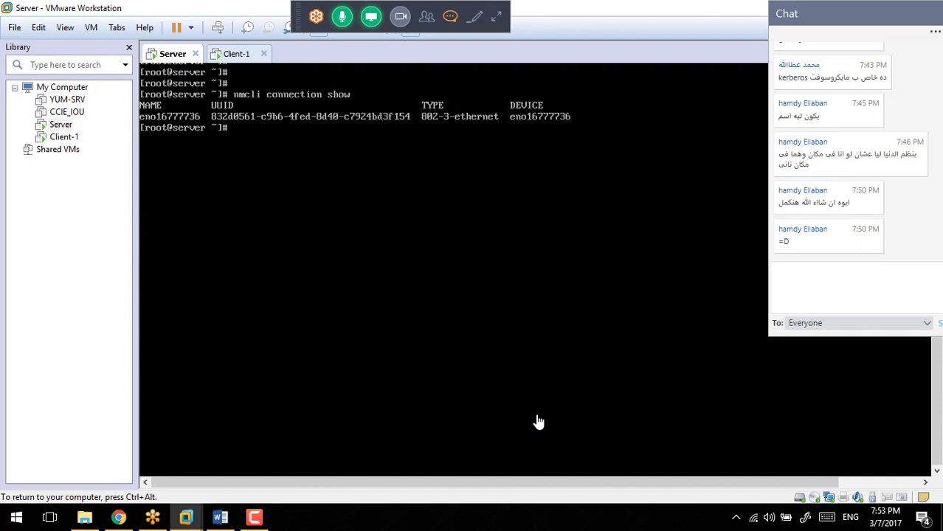
pyautogui.press('Return')
pyautogui.press('Return')
# Start an nmcli connection edit command for eno16777736, then back it out
pyautogui.write('nmcli conn')
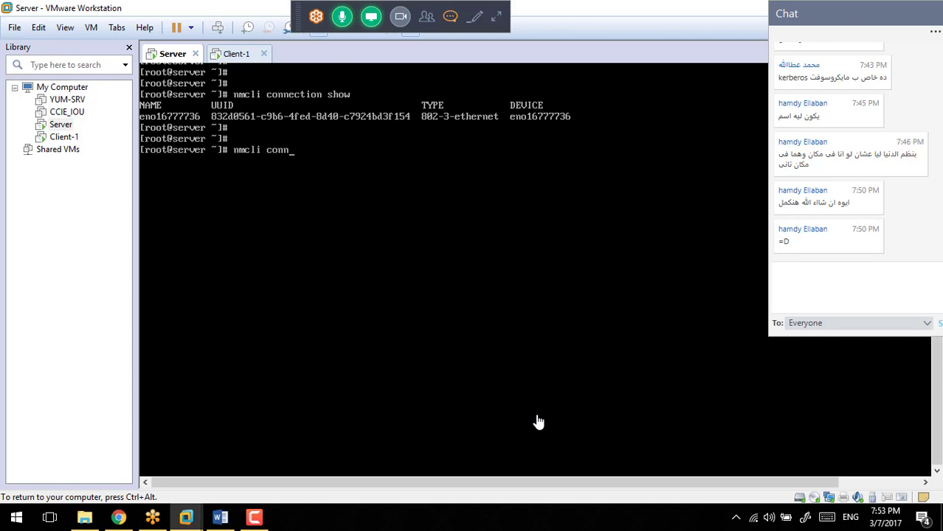
pyautogui.press('Tab')
pyautogui.write('edit eno')
pyautogui.press('Tab')
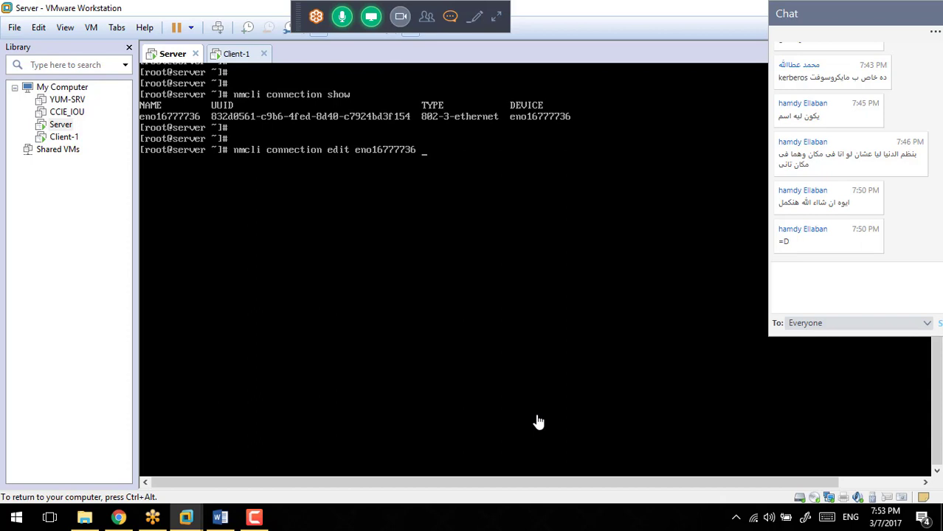
pyautogui.write('ip')
pyautogui.press('BackSpace')
pyautogui.press('BackSpace')
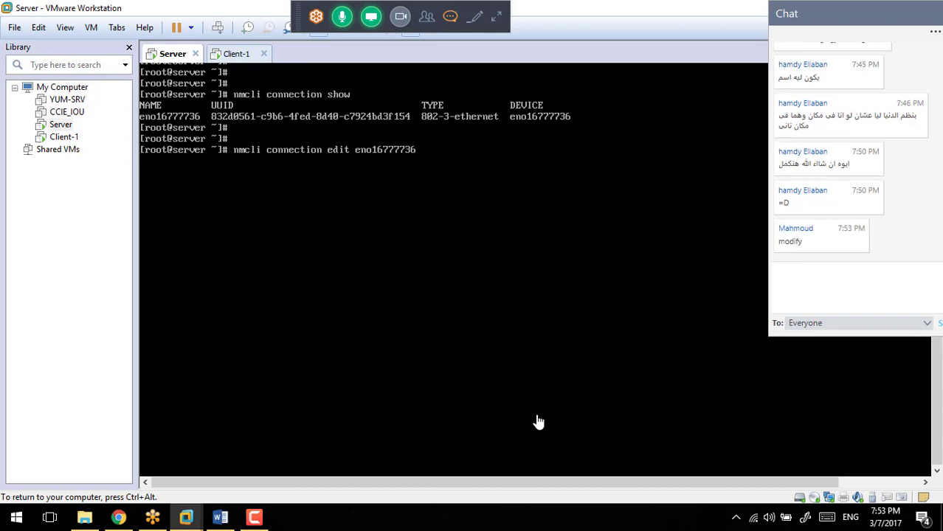
pyautogui.press('BackSpace')
pyautogui.press('BackSpace')
pyautogui.press('BackSpace')
pyautogui.press('BackSpace')
pyautogui.press('BackSpace')
pyautogui.press('BackSpace')
pyautogui.press('BackSpace')
pyautogui.press('BackSpace')
pyautogui.press('BackSpace')
pyautogui.press('BackSpace')
pyautogui.press('BackSpace')
pyautogui.press('BackSpace')
pyautogui.press('BackSpace')
pyautogui.press('BackSpace')
pyautogui.press('BackSpace')
pyautogui.press('BackSpace')
pyautogui.press('BackSpace')
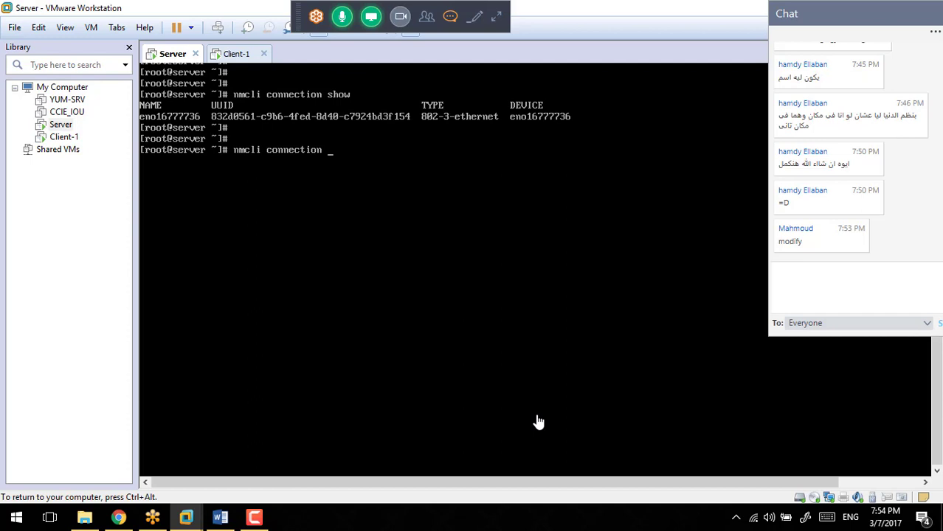
# Delete the eno16777736 connection with nmcli connection delete
pyautogui.press('BackSpace')
pyautogui.press('BackSpace')
pyautogui.press('BackSpace')
pyautogui.write('ion delete e')
pyautogui.press('Tab')
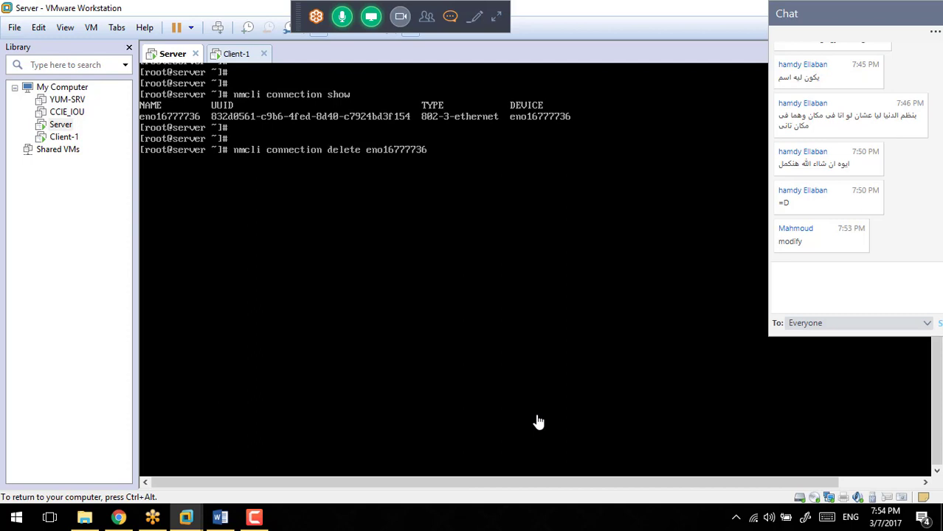
pyautogui.press('Return')
pyautogui.press('Return')
pyautogui.press('Return')
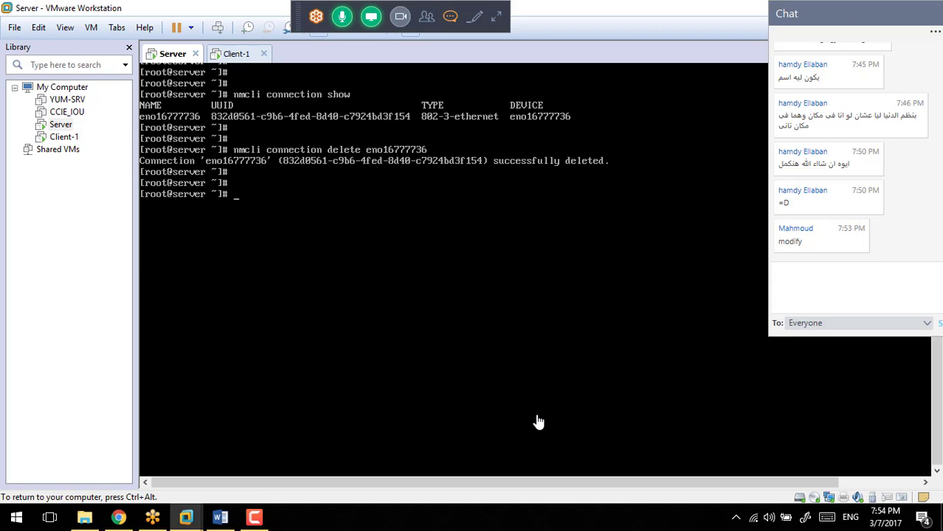
# Run nmcli con show to confirm no connections remain
pyautogui.write('nmcli cons')
pyautogui.press('BackSpace')
pyautogui.write('show')
pyautogui.press('Return')
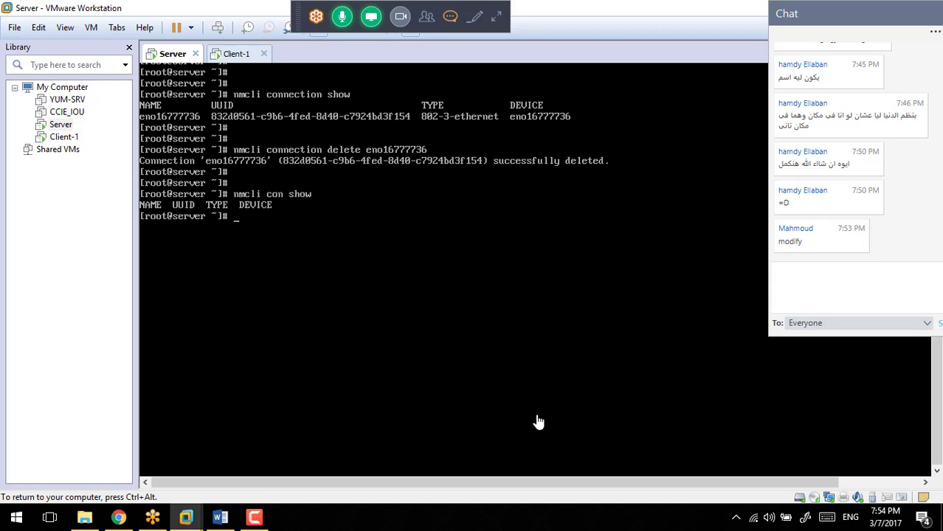
pyautogui.press('Return')
# Abandon a half-typed nmcli connection add command and clear the console
pyautogui.write('nmcli')
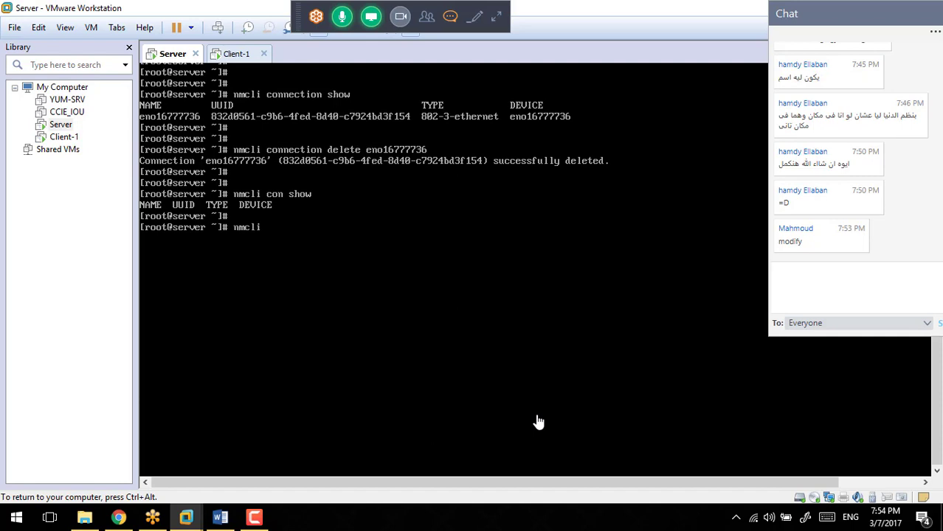
pyautogui.write(' con')
pyautogui.press('Tab')
pyautogui.write('add')
pyautogui.press('BackSpace')
pyautogui.press('BackSpace')
pyautogui.press('BackSpace')
pyautogui.press('BackSpace')
pyautogui.press('BackSpace')
pyautogui.press('BackSpace')
pyautogui.press('BackSpace')
pyautogui.press('BackSpace')
pyautogui.press('BackSpace')
pyautogui.press('BackSpace')
pyautogui.press('BackSpace')
pyautogui.press('BackSpace')
pyautogui.press('BackSpace')
pyautogui.press('BackSpace')
pyautogui.press('BackSpace')
pyautogui.press('BackSpace')
pyautogui.press('BackSpace')
pyautogui.press('BackSpace')
pyautogui.press('BackSpace')
pyautogui.press('BackSpace')
pyautogui.hotkey('ctrl', 'l')
# Enter nmtui at the Server VM prompt, listing the matching commands
pyautogui.press('Return')
pyautogui.press('Return')
pyautogui.press('Return')
pyautogui.press('Return')
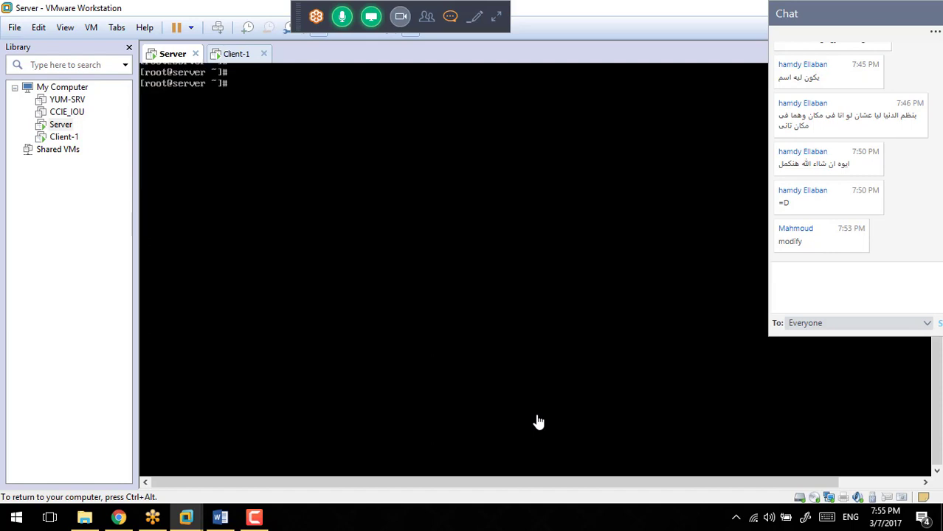
pyautogui.write('nmtui')
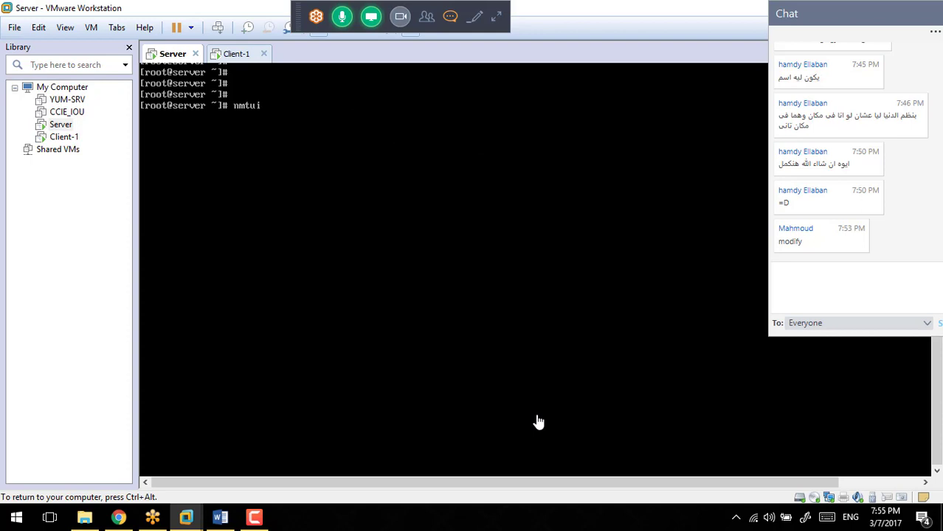
pyautogui.press('Tab')
pyautogui.press('Tab')
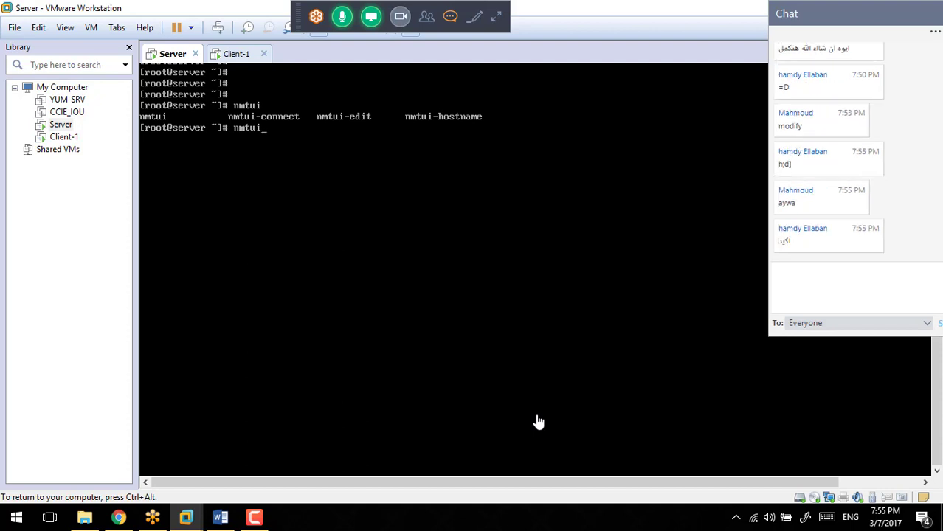
# Search the Windows Start menu for 'moba', then dismiss it and return to the console
pyautogui.hotkey('ctrl', 'alt')
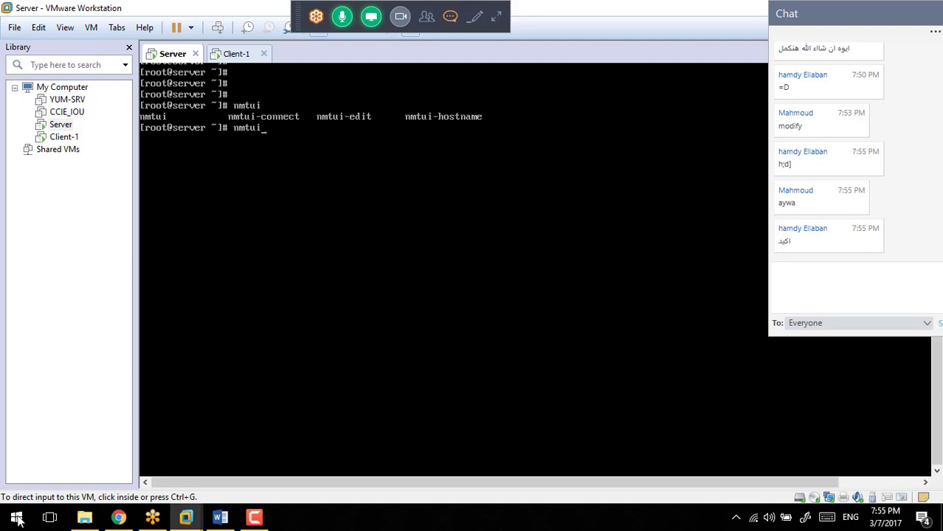
pyautogui.click(17, 521)
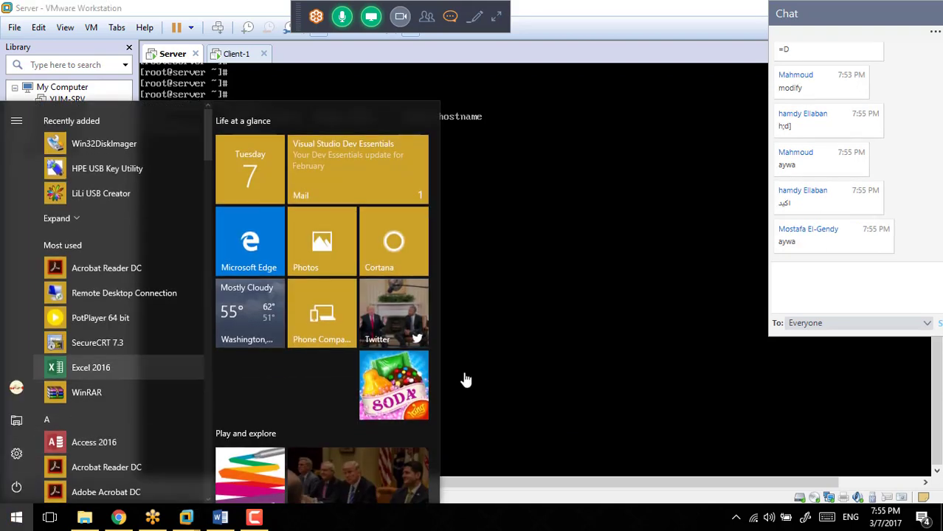
pyautogui.click(580, 482)
pyautogui.write('moba')
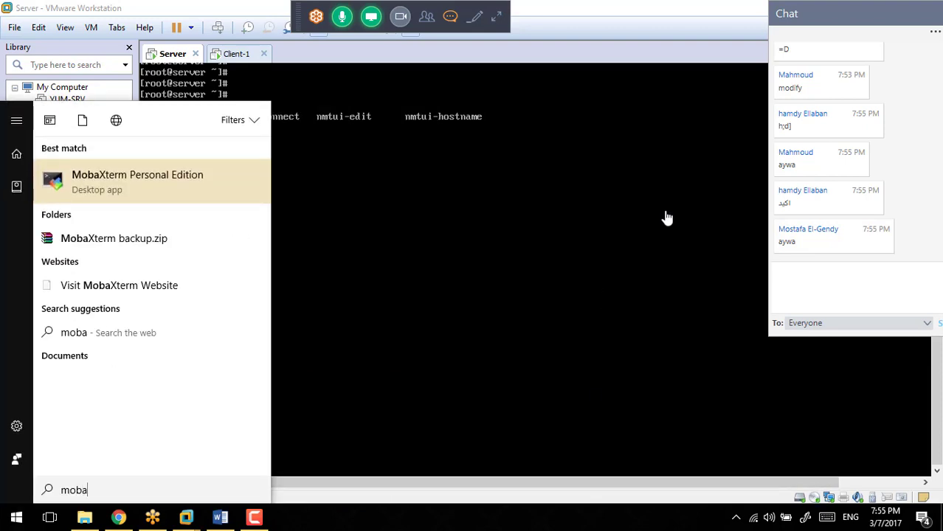
pyautogui.click(459, 192)
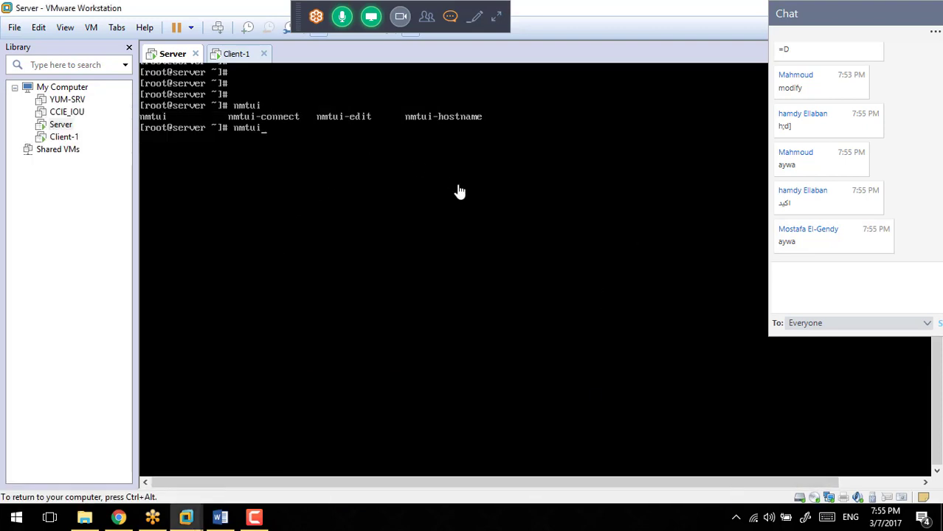
# Launch nmtui and choose Edit a connection, then switch over to MobaXterm
pyautogui.press('Return')
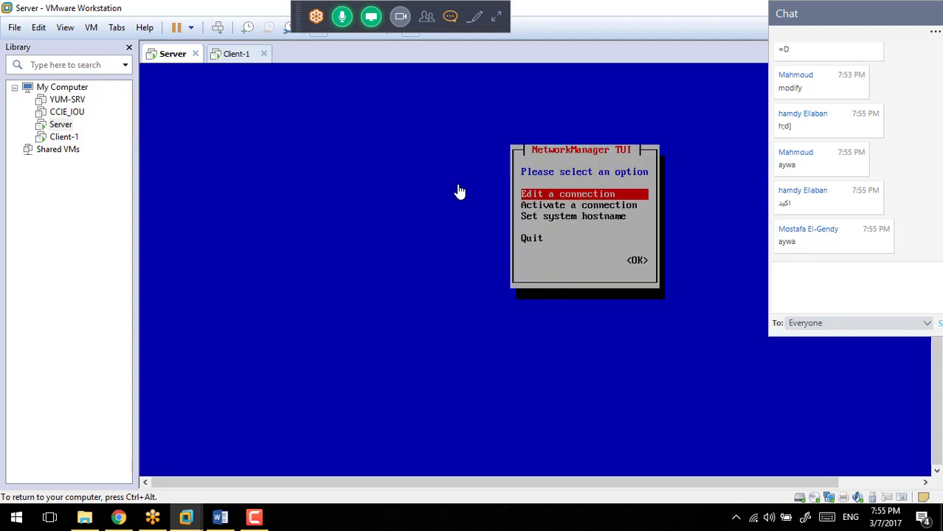
pyautogui.press('Return')
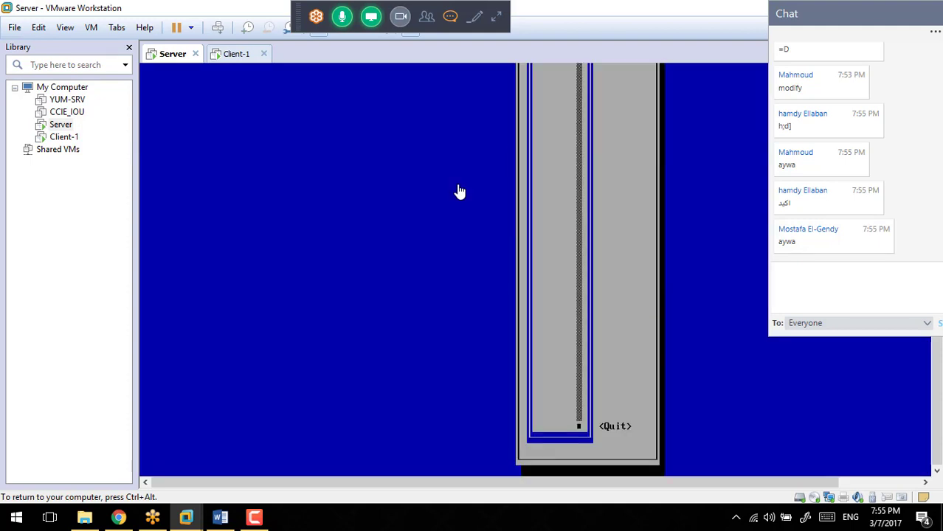
pyautogui.hotkey('ctrl', 'alt')
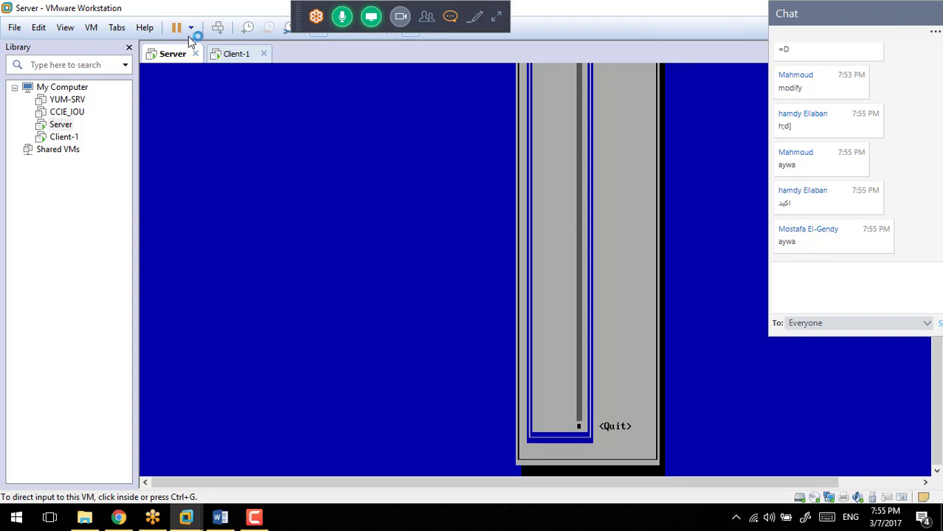
pyautogui.moveTo(846, 13); pyautogui.dragTo(354, 63)
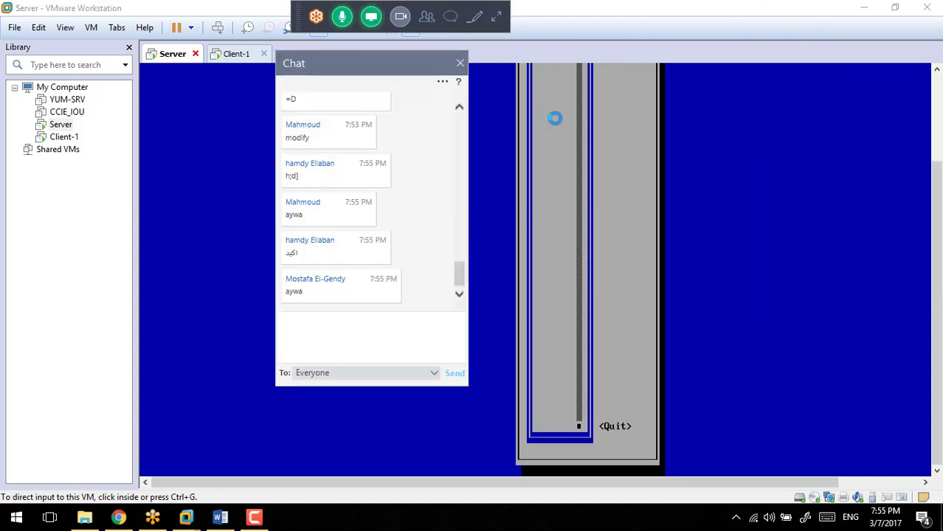
pyautogui.hotkey('alt', 'Tab')
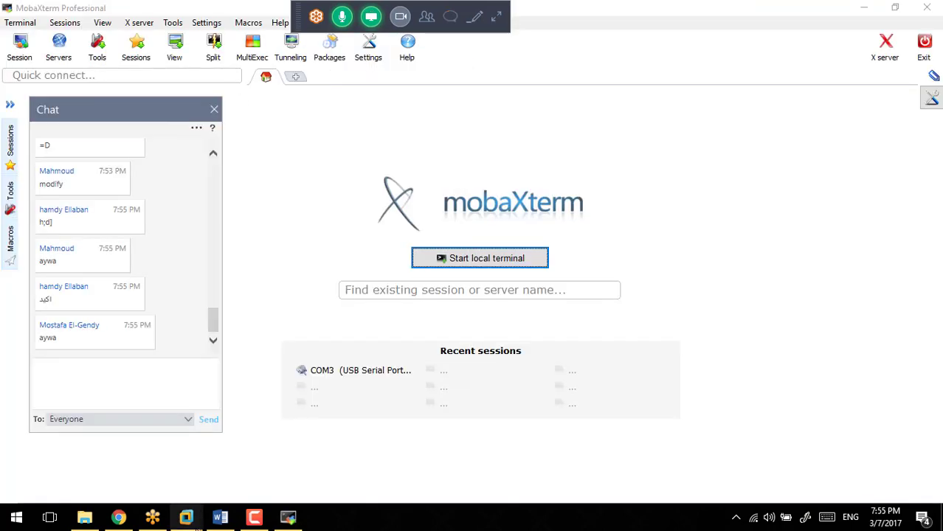
# Back in the Server VM's nmtui, add a new Ethernet connection
pyautogui.click(118, 439)
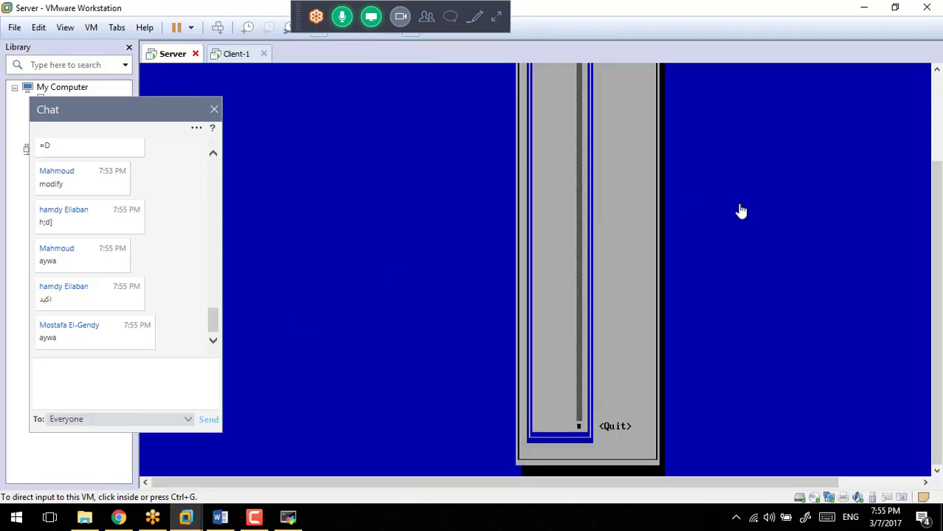
pyautogui.moveTo(936, 205); pyautogui.dragTo(940, 93)
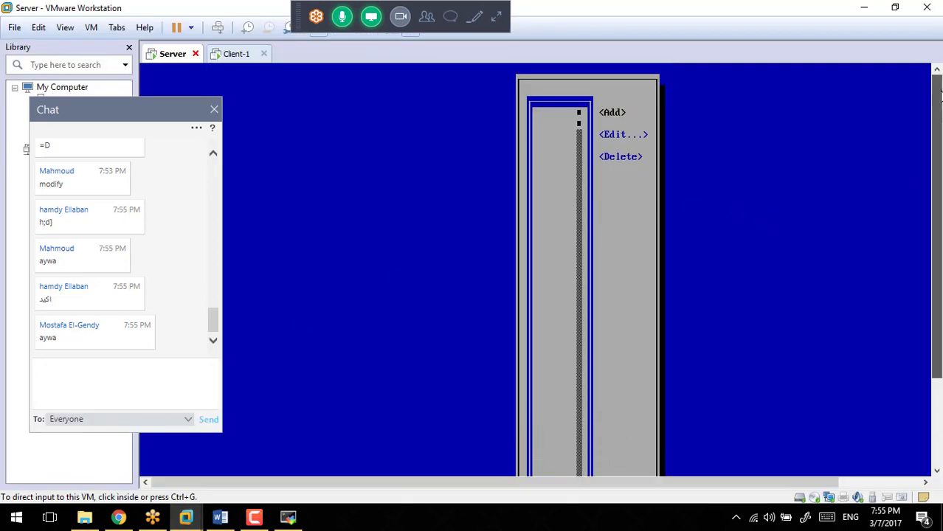
pyautogui.click(788, 210)
pyautogui.press('Tab')
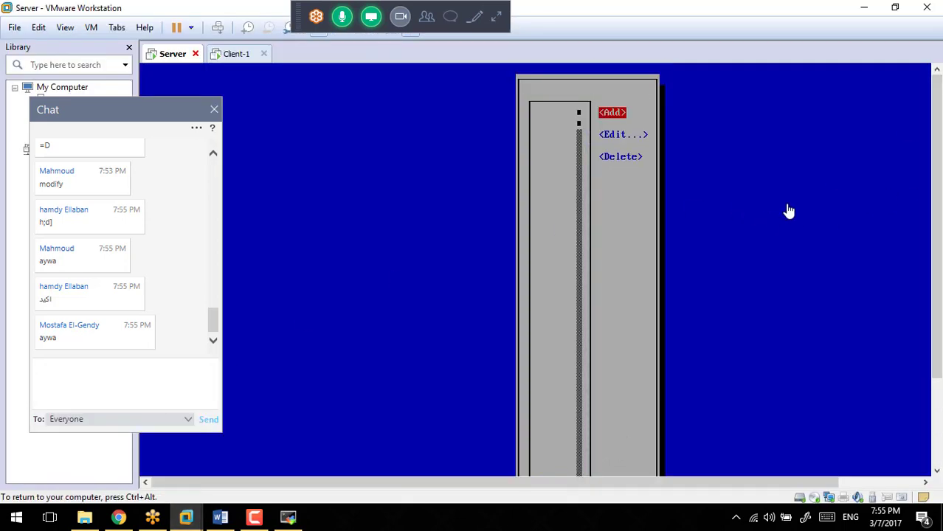
pyautogui.press('Return')
pyautogui.press('Down')
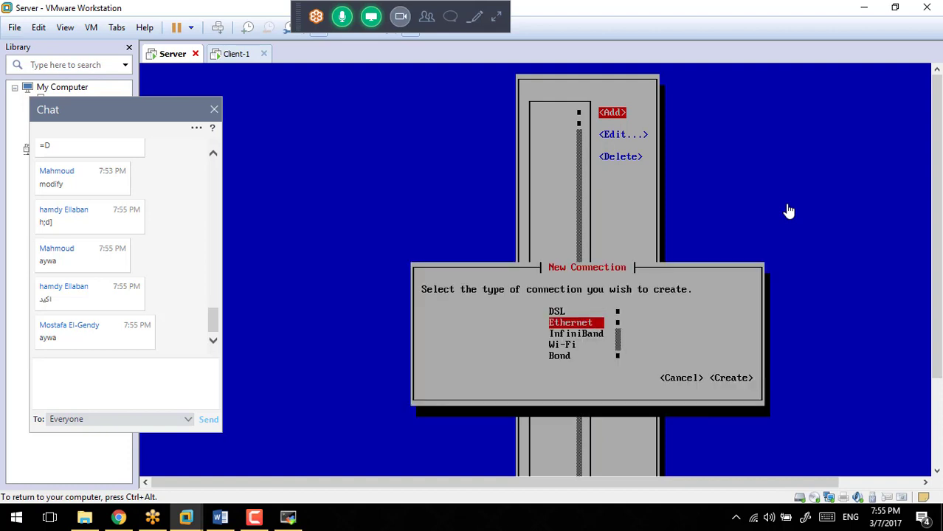
pyautogui.press('Return')
# Set the profile name to SRV-CONN_1 and scroll through the connection form
pyautogui.press('BackSpace')
pyautogui.press('BackSpace')
pyautogui.press('BackSpace')
pyautogui.press('BackSpace')
pyautogui.press('BackSpace')
pyautogui.press('BackSpace')
pyautogui.press('BackSpace')
pyautogui.press('BackSpace')
pyautogui.press('BackSpace')
pyautogui.press('BackSpace')
pyautogui.press('BackSpace')
pyautogui.press('BackSpace')
pyautogui.press('BackSpace')
pyautogui.press('BackSpace')
pyautogui.press('BackSpace')
pyautogui.press('BackSpace')
pyautogui.press('BackSpace')
pyautogui.press('BackSpace')
pyautogui.press('BackSpace')
pyautogui.press('BackSpace')
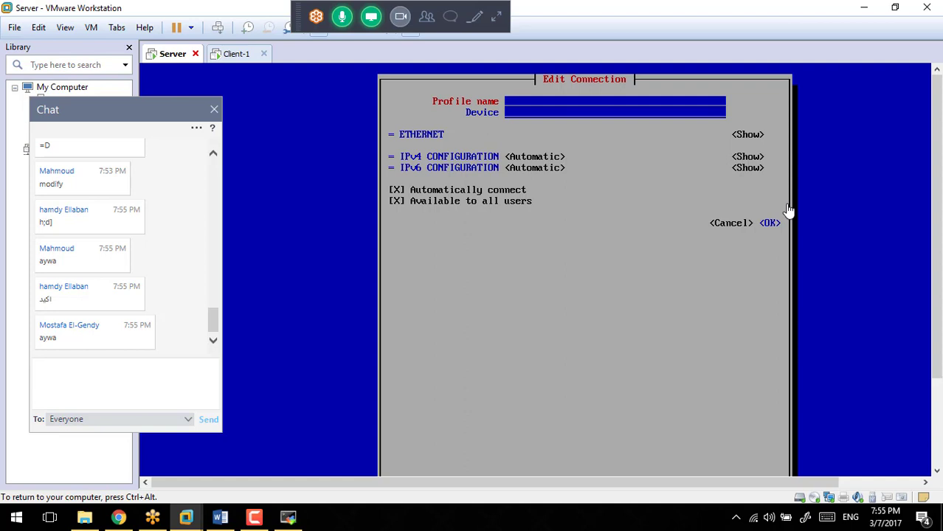
pyautogui.write('SRV-CONN1')
pyautogui.press('BackSpace')
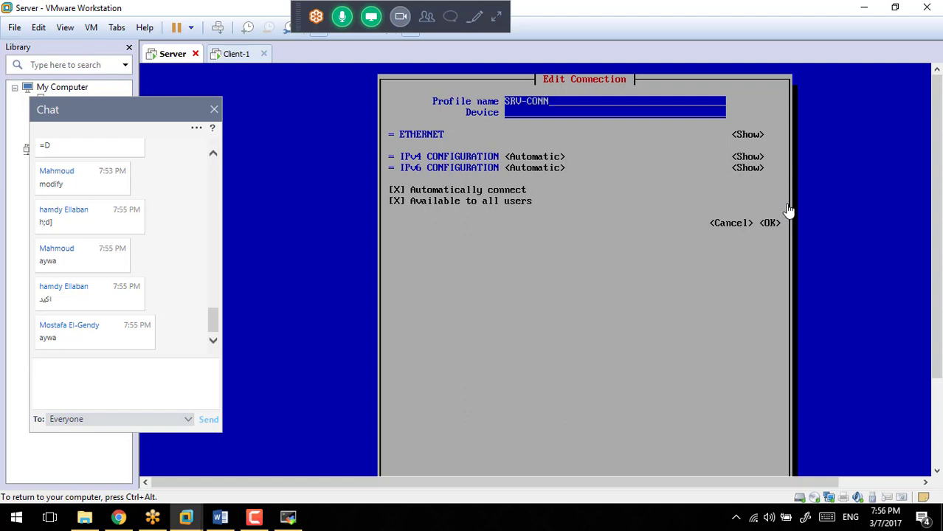
pyautogui.write('_1')
pyautogui.hotkey('ctrl', 'alt')
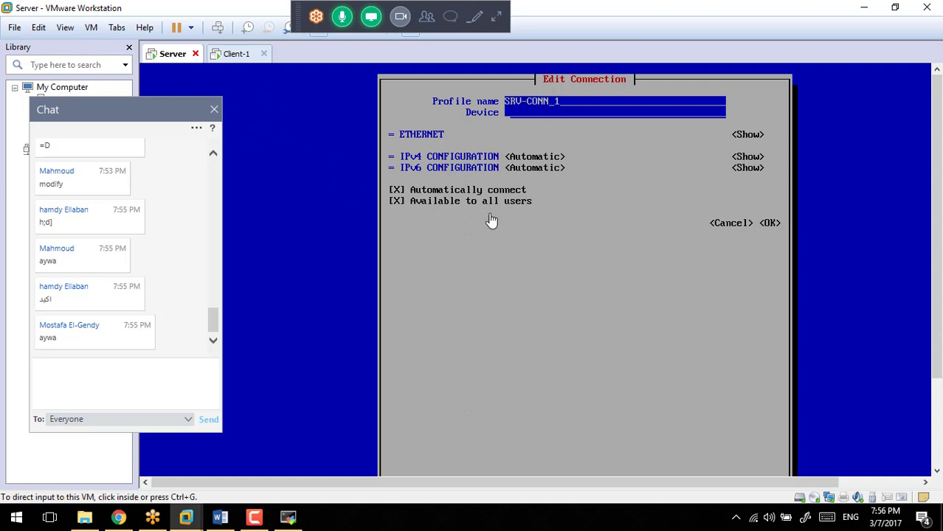
pyautogui.scroll(-3, 490, 219)
pyautogui.scroll(3, 936, 284)
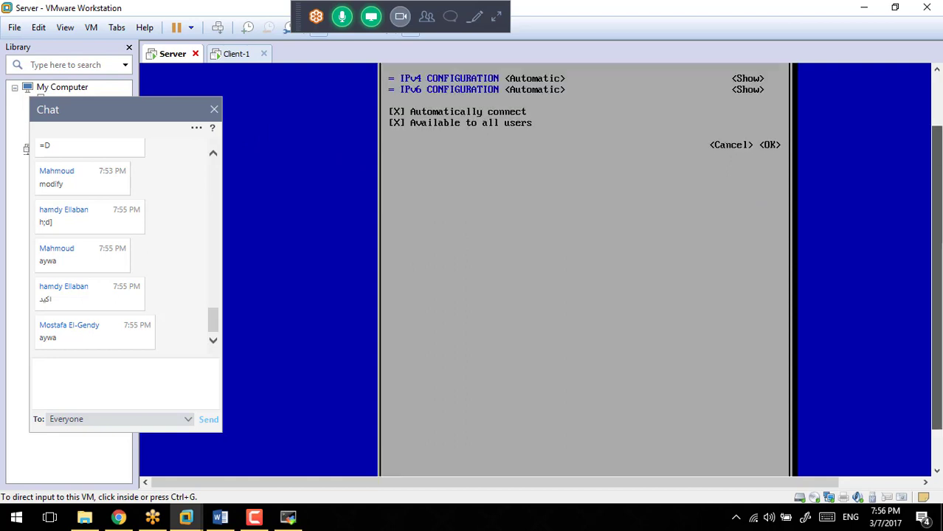
pyautogui.scroll(-3, 937, 284)
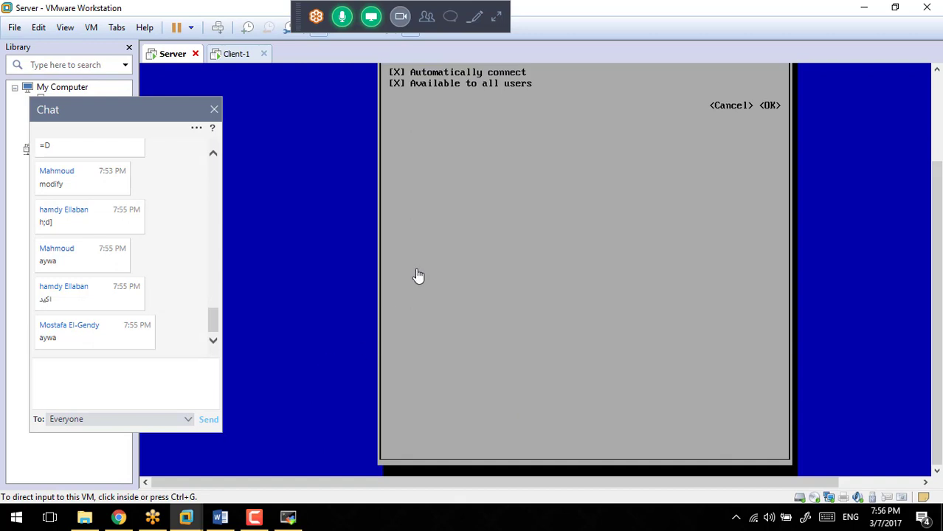
pyautogui.click(335, 160)
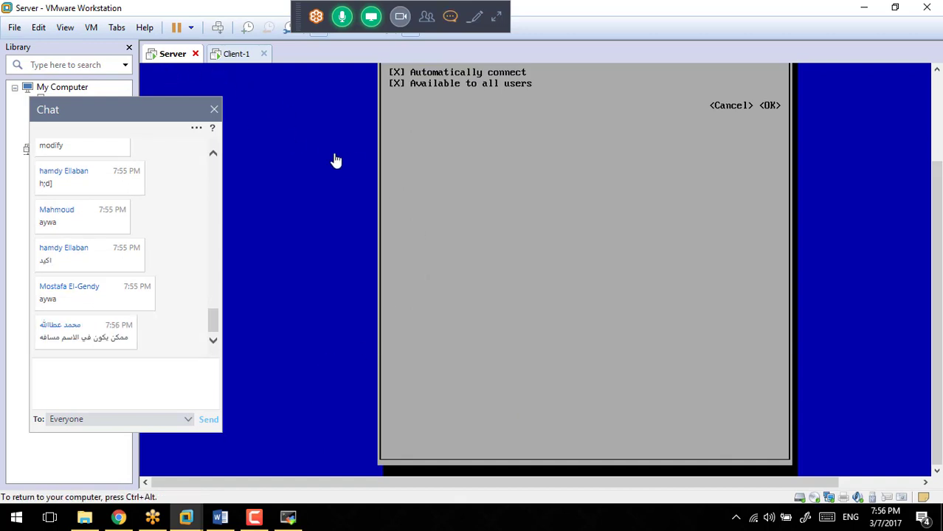
# Leave the connection form, close the meeting chat, and hide the library panel
pyautogui.press('Return')
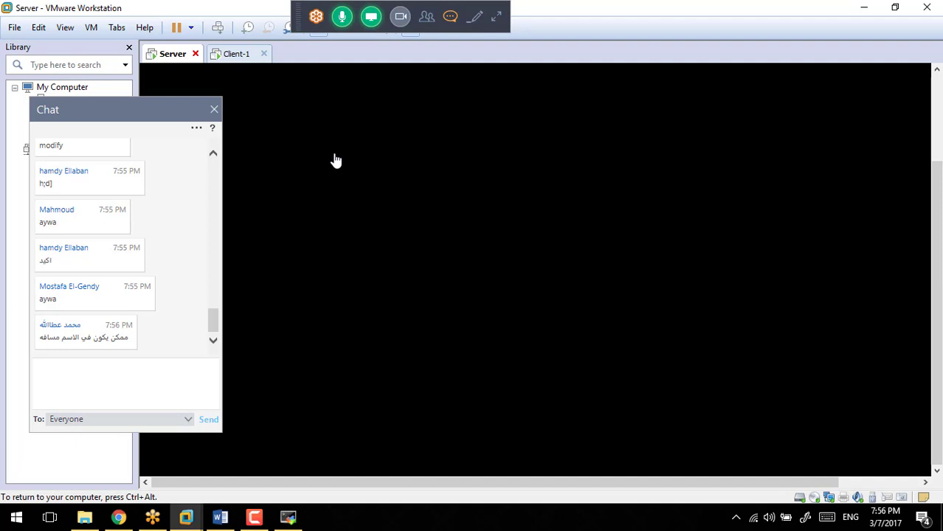
pyautogui.hotkey('ctrl', 'alt')
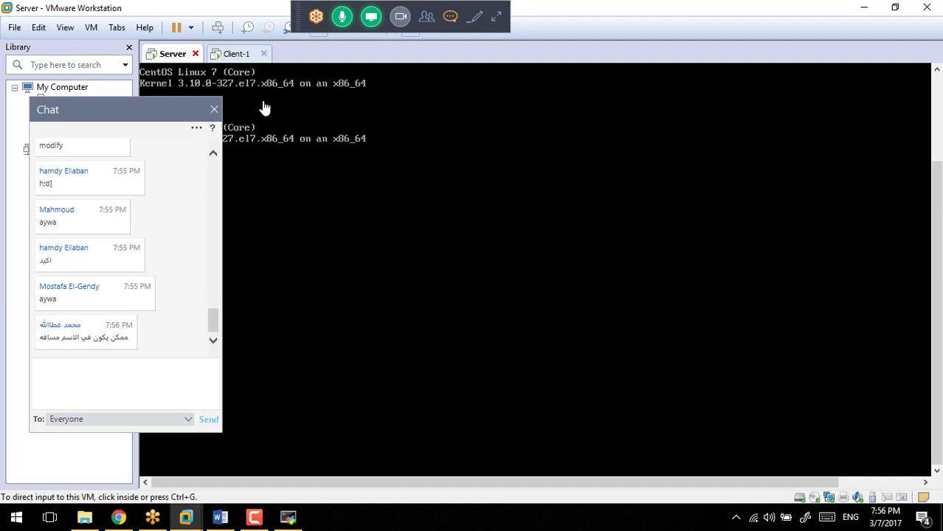
pyautogui.click(213, 110)
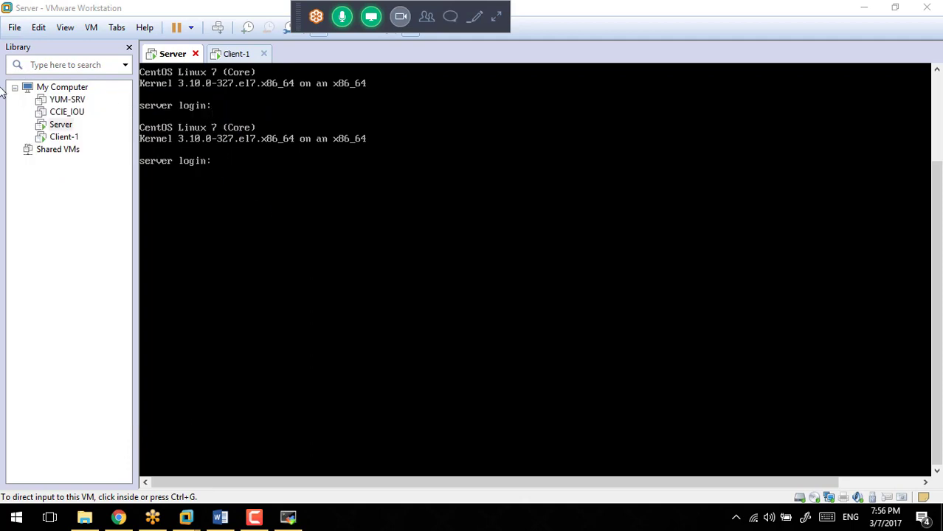
pyautogui.click(130, 48)
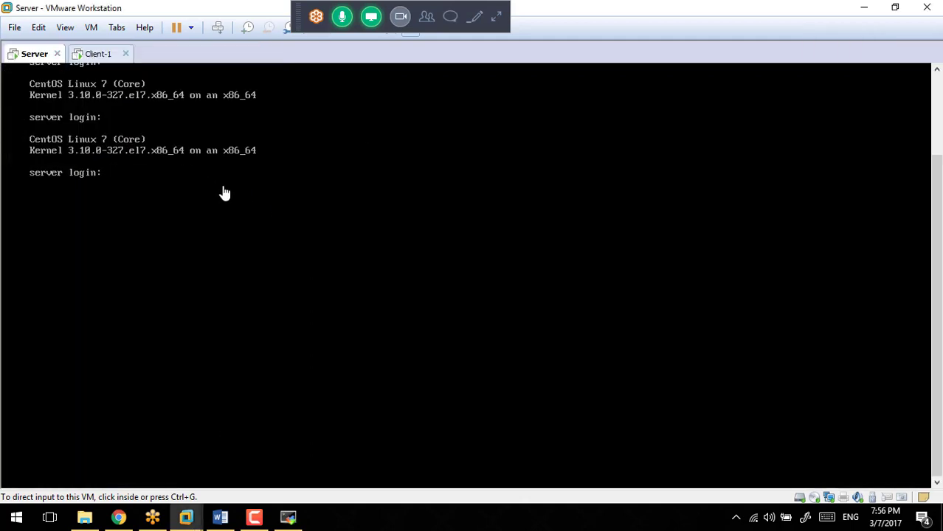
pyautogui.click(375, 164)
# Log in as root and run nmcli device show to find the interface name
pyautogui.write('root')
pyautogui.press('Return')
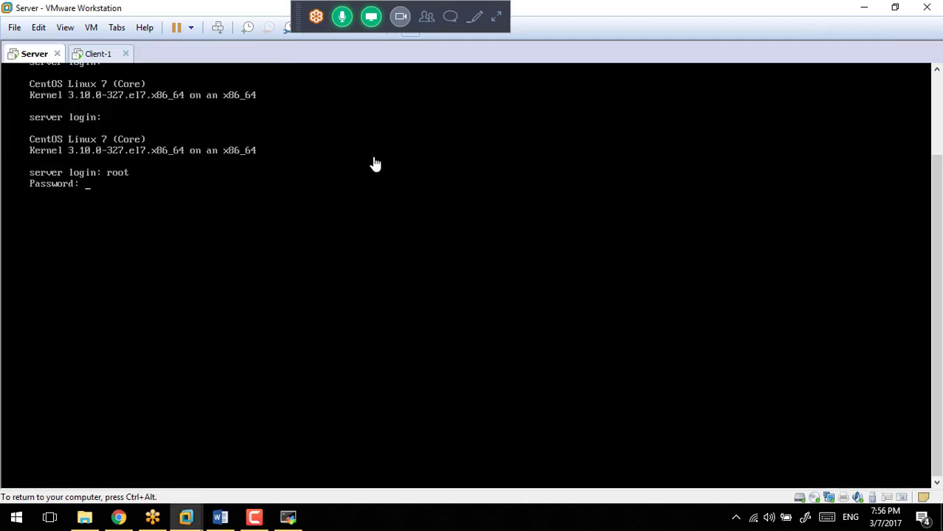
pyautogui.press('Return')
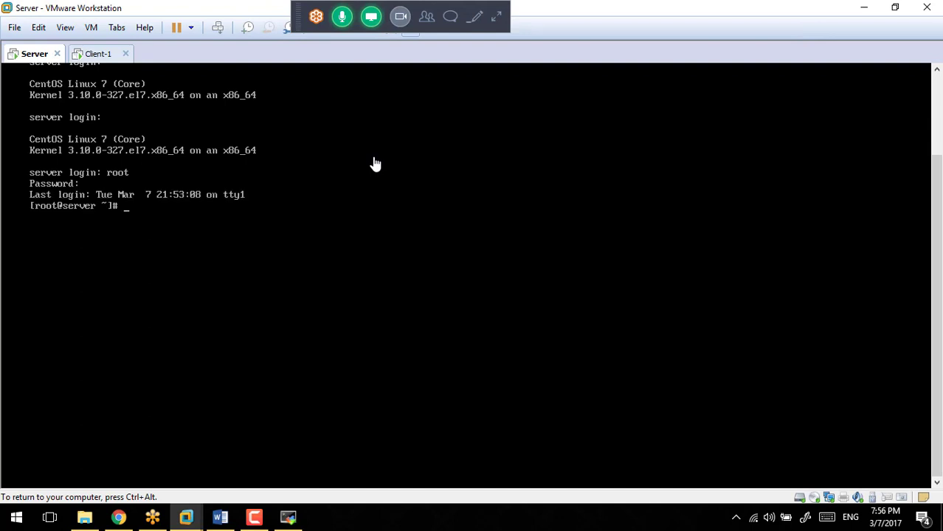
pyautogui.press('Return')
pyautogui.press('Return')
pyautogui.write('nmcli device')
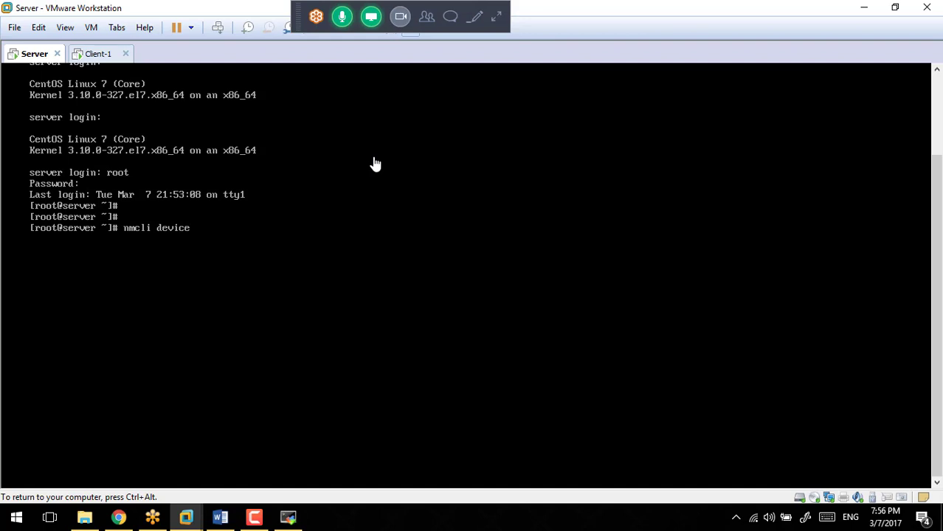
pyautogui.write('show')
pyautogui.press('Return')
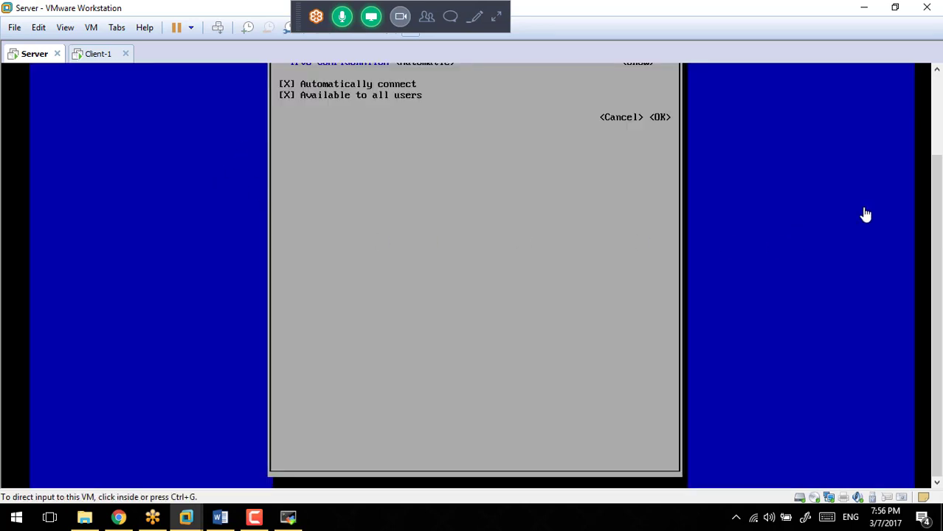
# Enter eno16777736 in SRV-CONN_1's Device field, checking the name against the shell output
pyautogui.moveTo(938, 197); pyautogui.dragTo(937, 118)
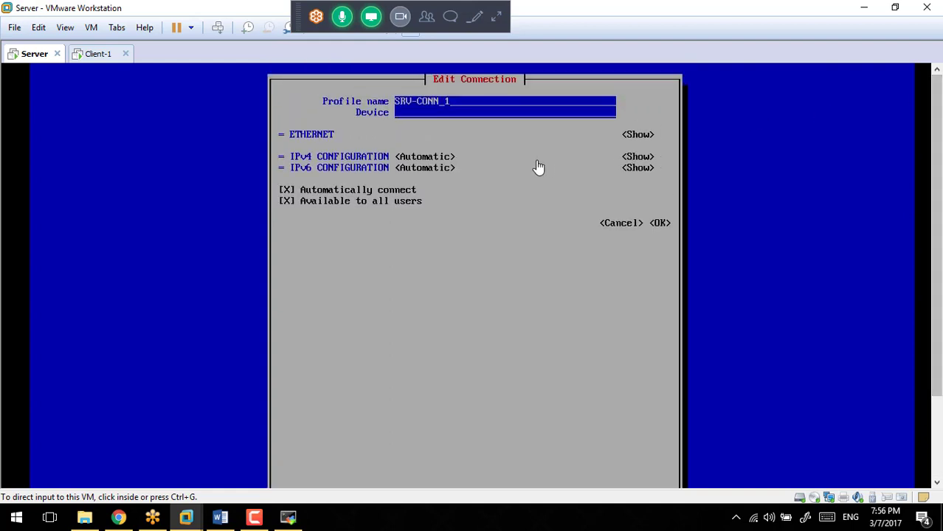
pyautogui.write('eno')
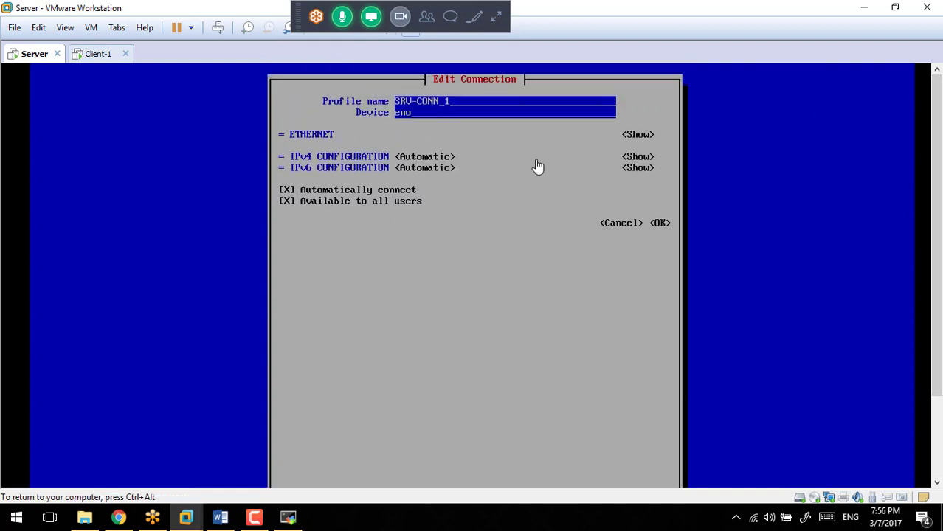
pyautogui.hotkey('ctrl', 'c')
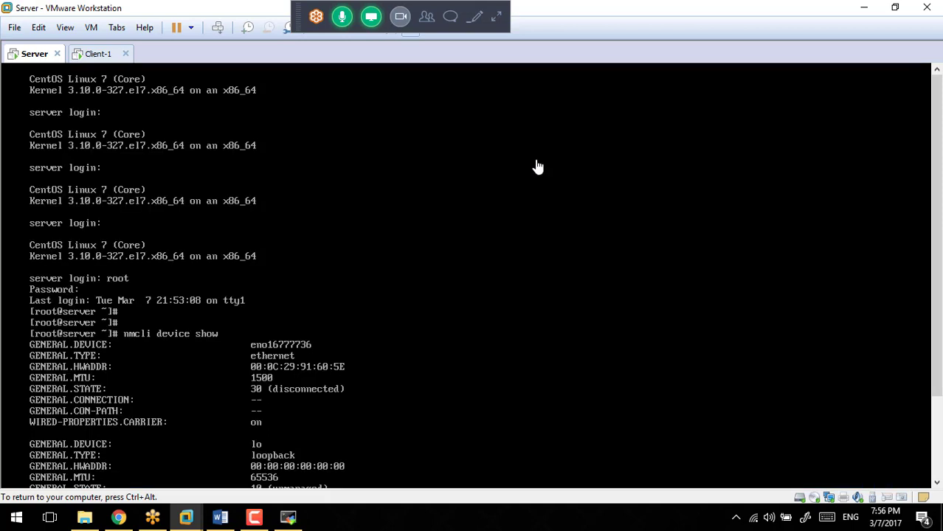
pyautogui.hotkey('shift', 'pagedown')
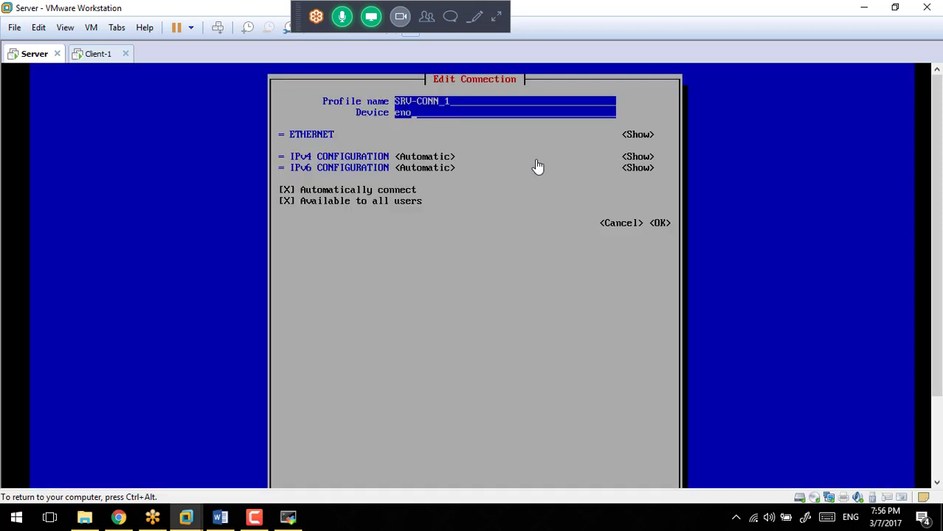
pyautogui.write('167777')
pyautogui.hotkey('shift', 'pageup')
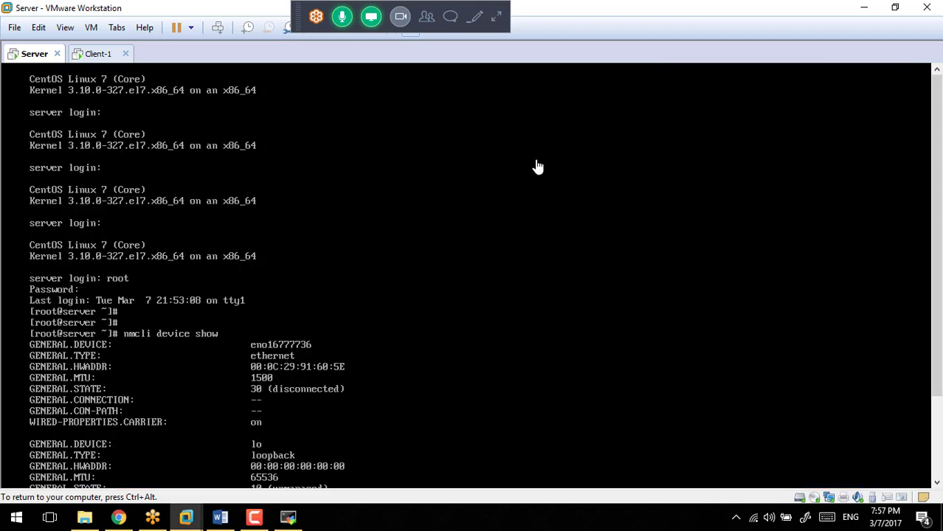
pyautogui.hotkey('shift', 'pagedown')
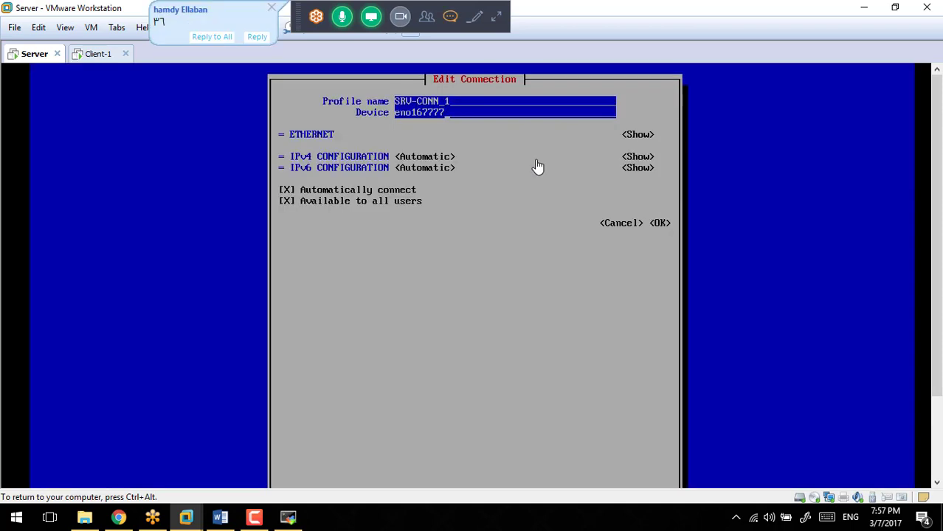
pyautogui.write('36')
pyautogui.press('Tab')
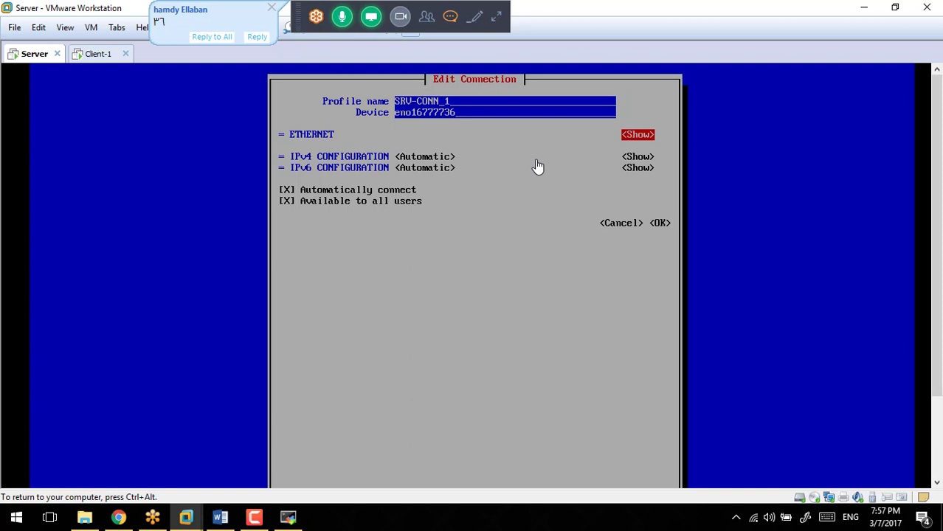
# Switch the connection's IPv4 configuration to Manual and expand the IPv4 settings
pyautogui.press('Return')
pyautogui.press('Return')
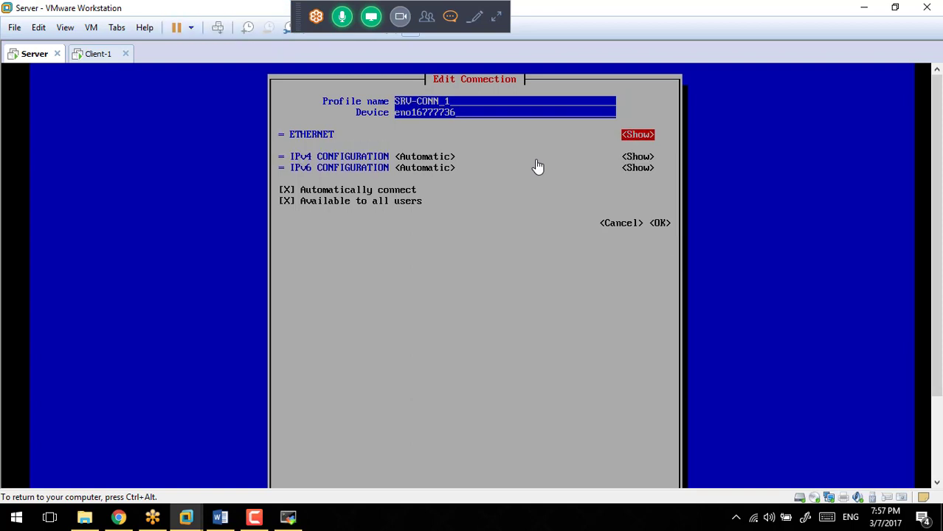
pyautogui.press('Tab')
pyautogui.press('Return')
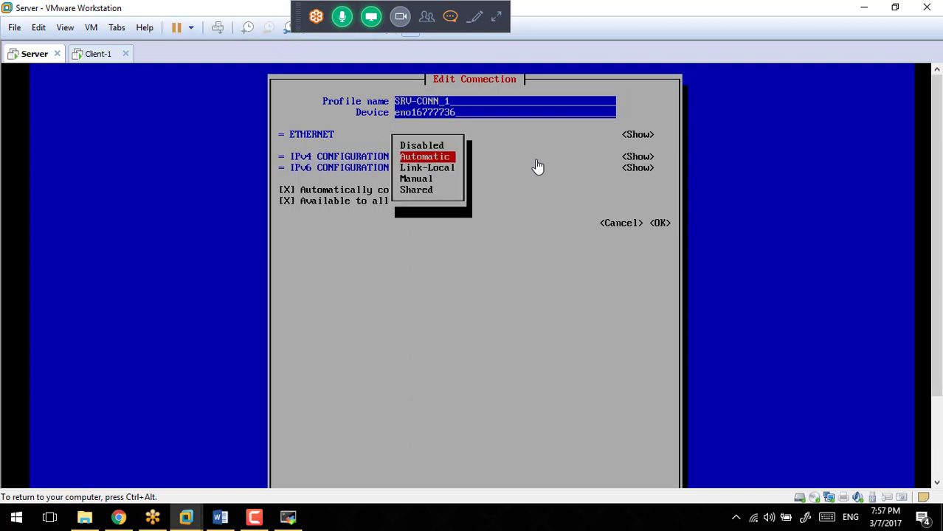
pyautogui.press('Down')
pyautogui.press('Down')
pyautogui.press('Return')
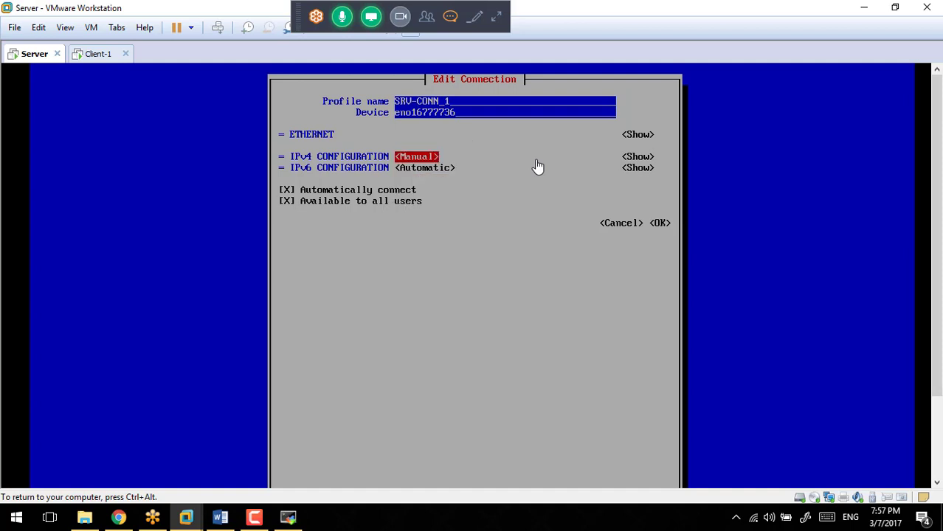
pyautogui.press('Tab')
pyautogui.press('Return')
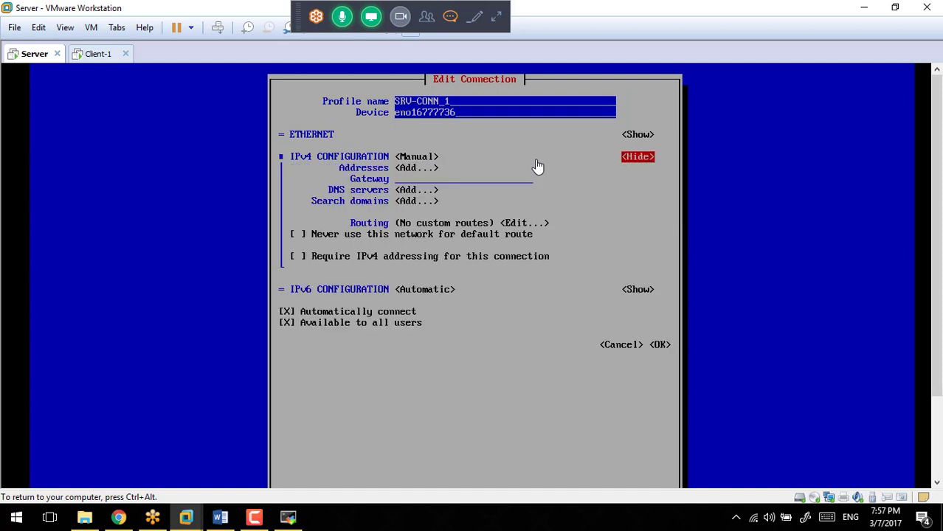
pyautogui.press('Tab')
pyautogui.press('Return')
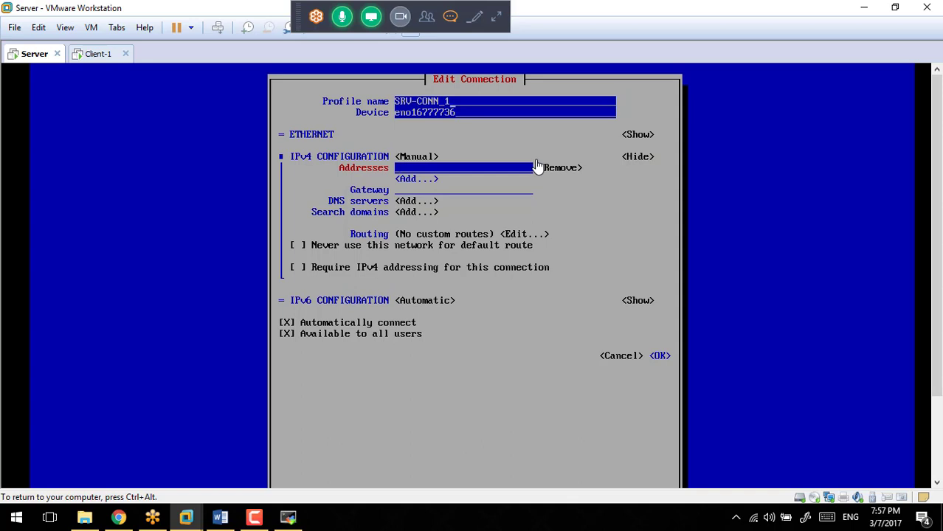
# Enter address 192.168.153.150/24 and gateway 192.168.153.2
pyautogui.write('19')
pyautogui.press('BackSpace')
pyautogui.press('BackSpace')
pyautogui.press('Tab')
pyautogui.press('Tab')
pyautogui.press('Tab')
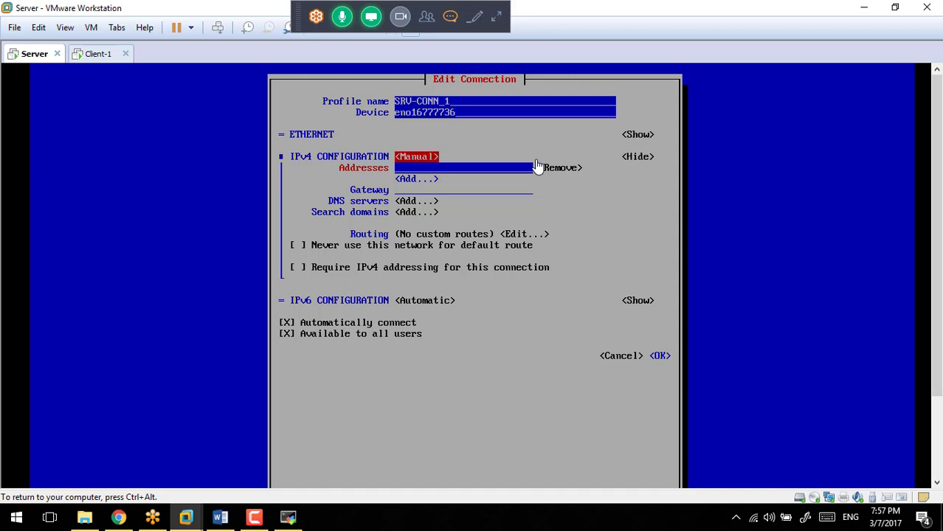
pyautogui.press('Tab')
pyautogui.press('Tab')
pyautogui.write('1')
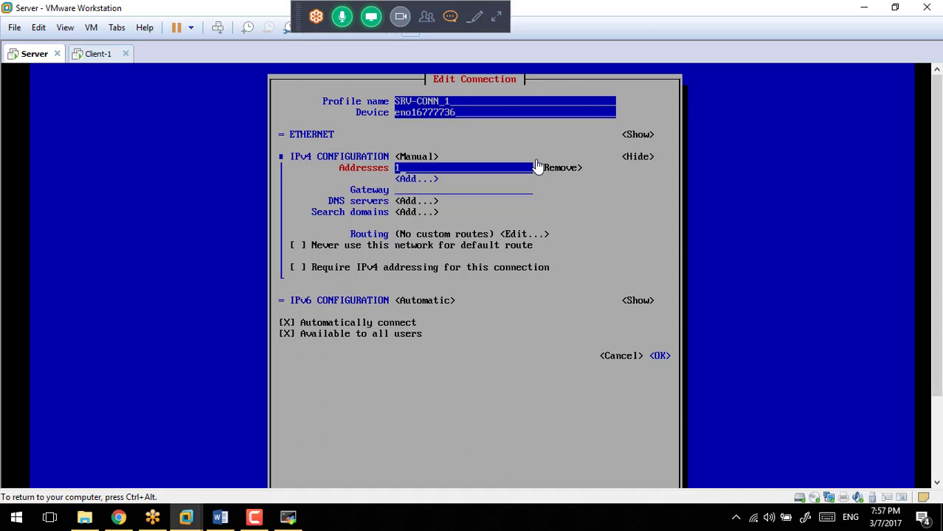
pyautogui.write('92.168.153.150')
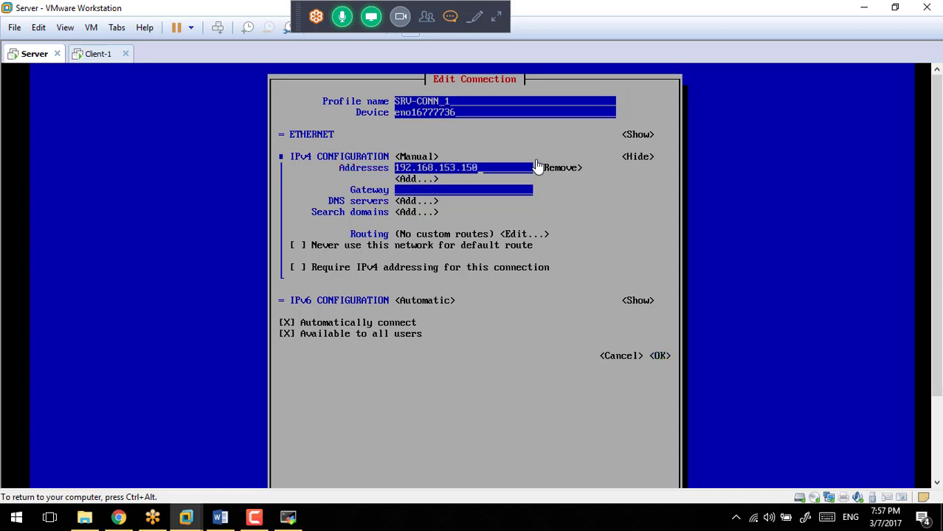
pyautogui.write('/24')
pyautogui.press('Tab')
pyautogui.press('Tab')
pyautogui.press('Tab')
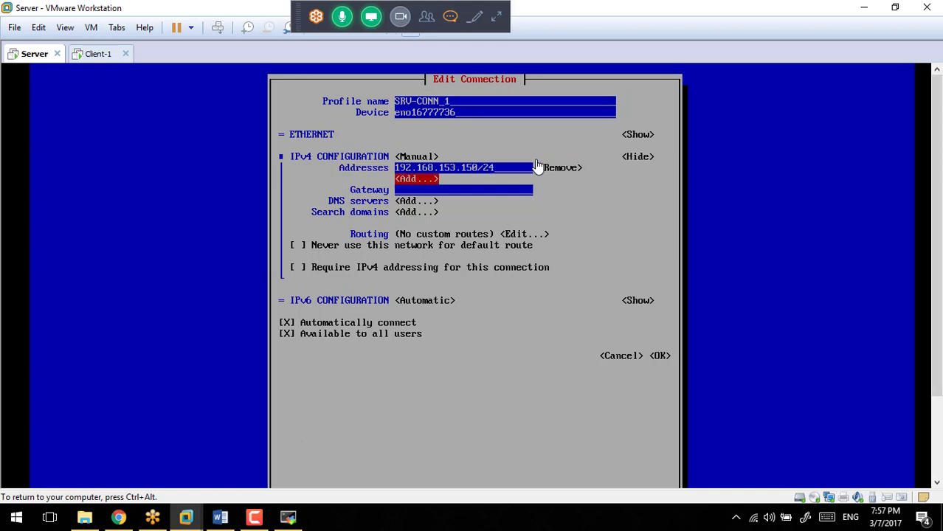
pyautogui.write('192.')
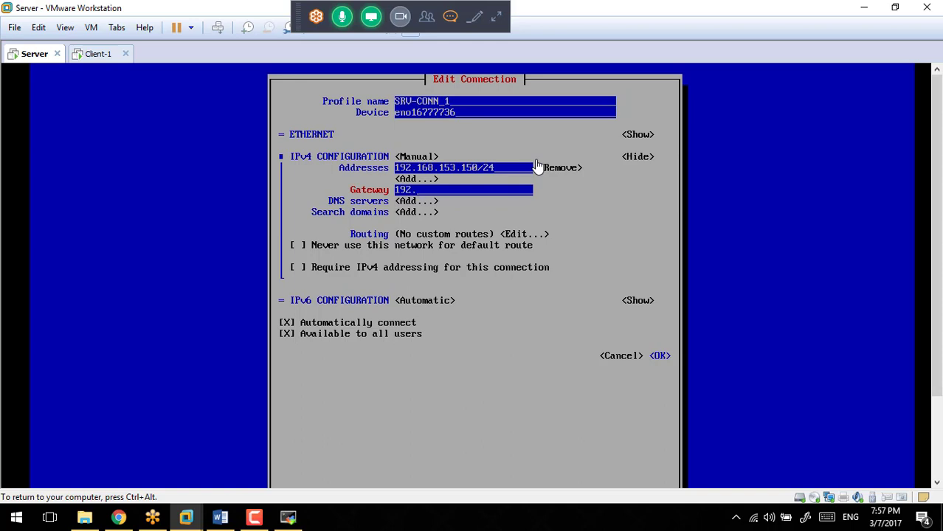
pyautogui.write('168.153.2')
# Add DNS server 8.8.8.8 and a search domain
pyautogui.press('Tab')
pyautogui.press('Return')
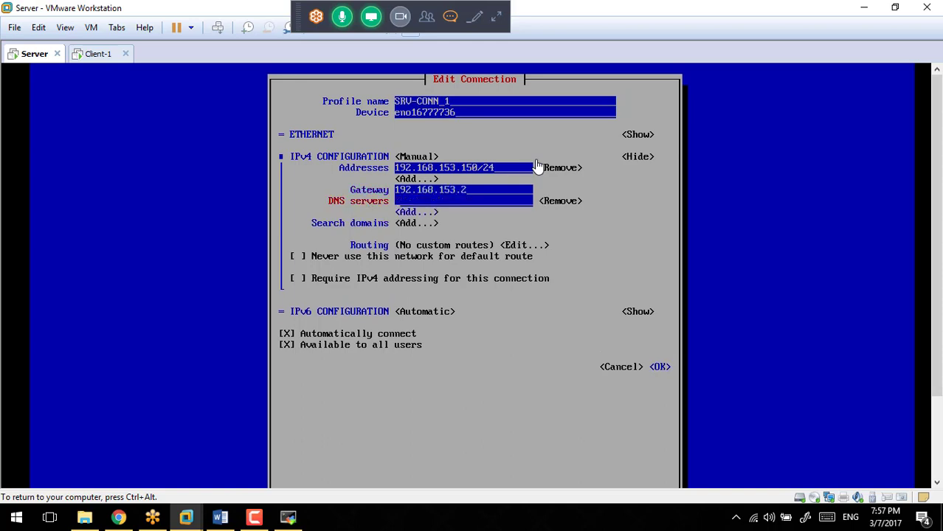
pyautogui.write('192')
pyautogui.press('BackSpace')
pyautogui.press('BackSpace')
pyautogui.press('BackSpace')
pyautogui.press('Up')
pyautogui.press('Up')
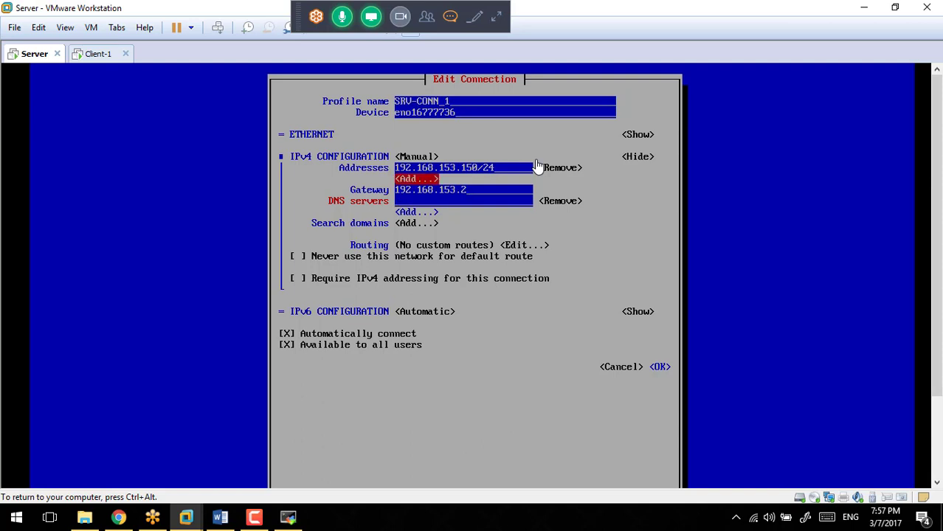
pyautogui.press('Down')
pyautogui.press('Tab')
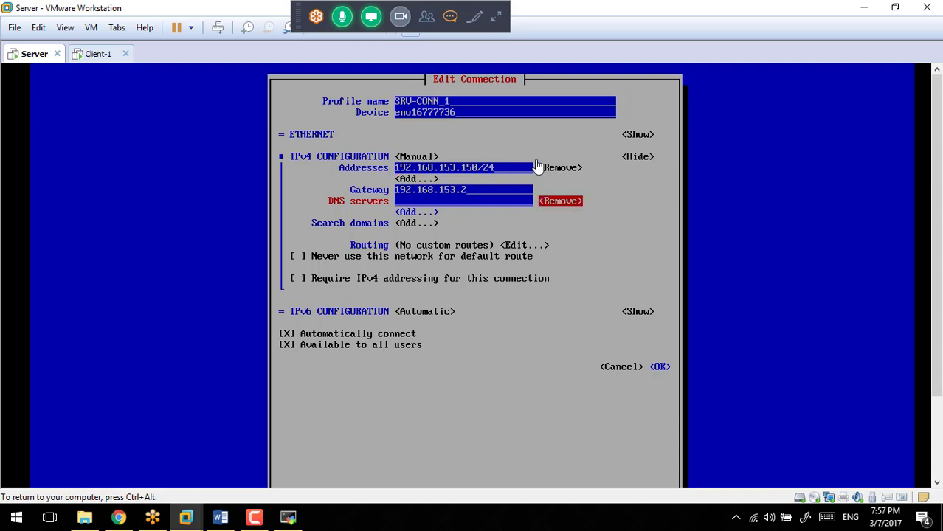
pyautogui.hotkey('shift', 'Tab')
pyautogui.write('8')
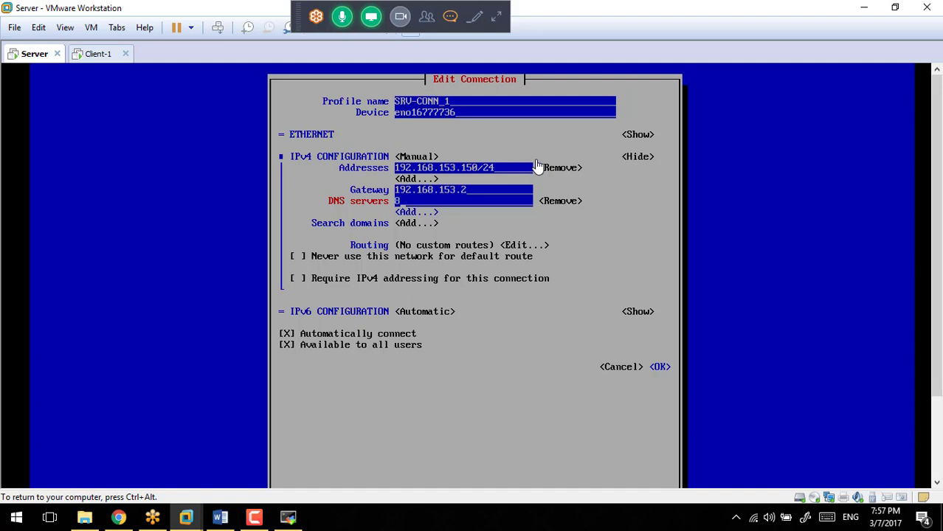
pyautogui.write('.8.8.8')
pyautogui.press('Tab')
pyautogui.press('Tab')
pyautogui.press('Tab')
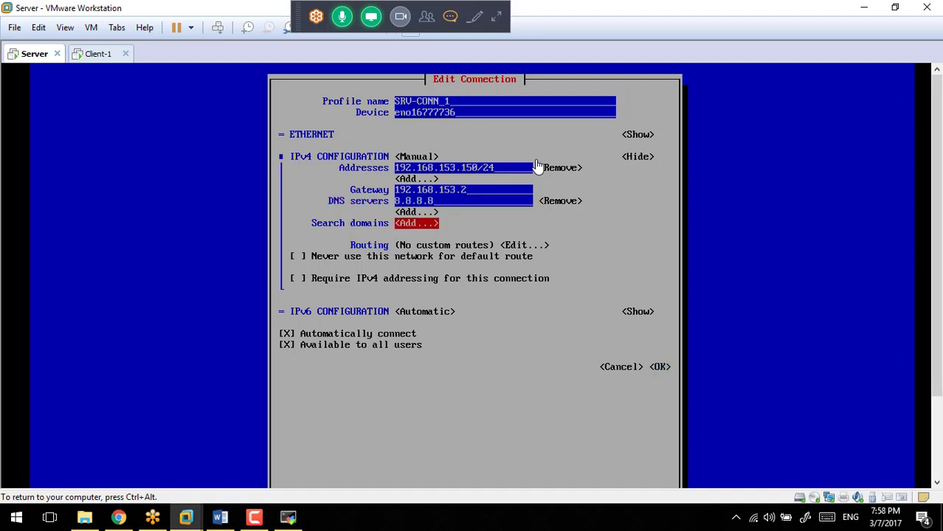
pyautogui.press('Return')
pyautogui.write('mostafa.com')
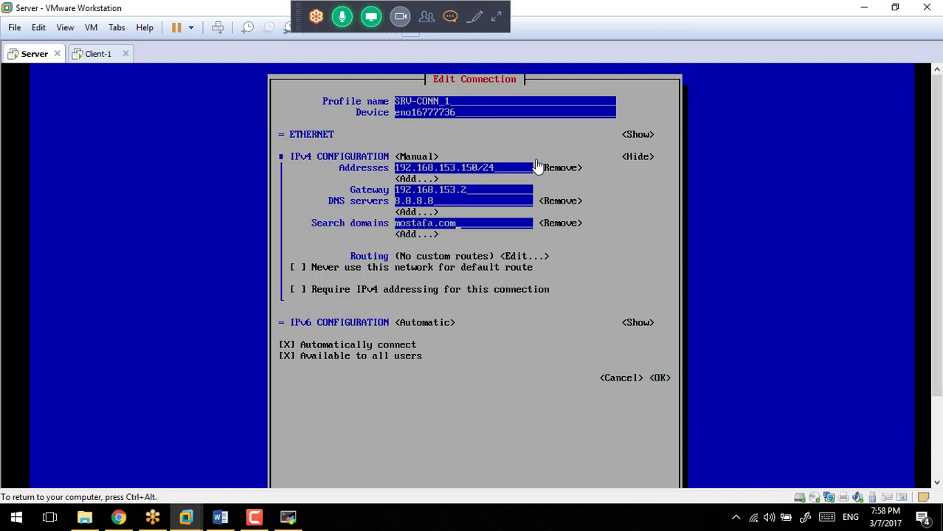
# Save SRV-CONN_1 with OK and move to the Quit option
pyautogui.press('Tab')
pyautogui.press('Tab')
pyautogui.press('Tab')
pyautogui.press('Tab')
pyautogui.press('Tab')
pyautogui.press('Tab')
pyautogui.press('Tab')
pyautogui.press('Tab')
pyautogui.press('Tab')
pyautogui.press('Tab')
pyautogui.press('Tab')
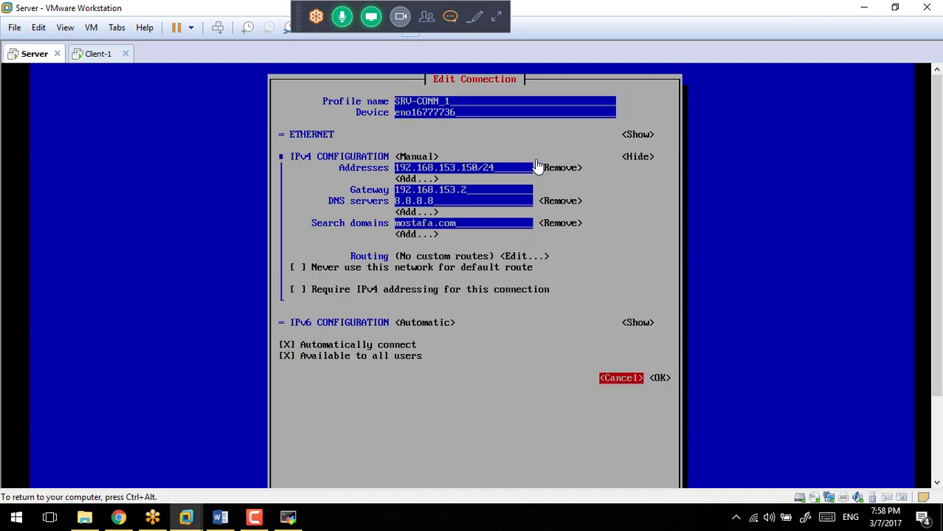
pyautogui.press('Return')
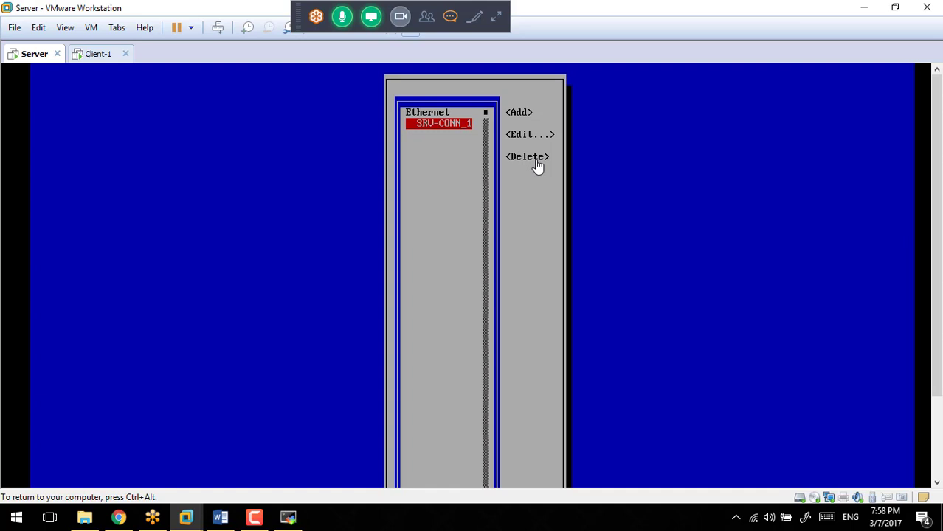
pyautogui.press('Tab')
pyautogui.press('Tab')
pyautogui.press('Tab')
pyautogui.press('Tab')
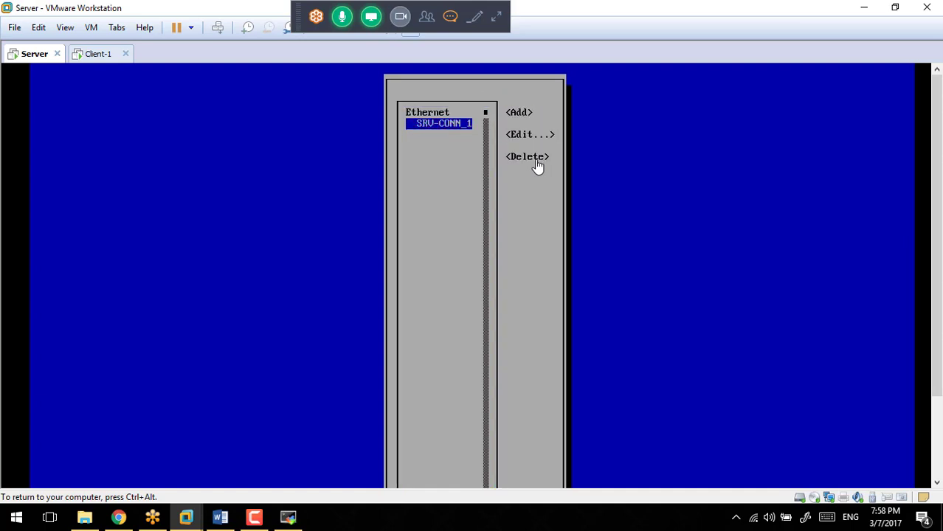
pyautogui.moveTo(935, 114); pyautogui.dragTo(896, 350)
# Quit nmtui and list saved connections with nmcli connection show
pyautogui.press('Return')
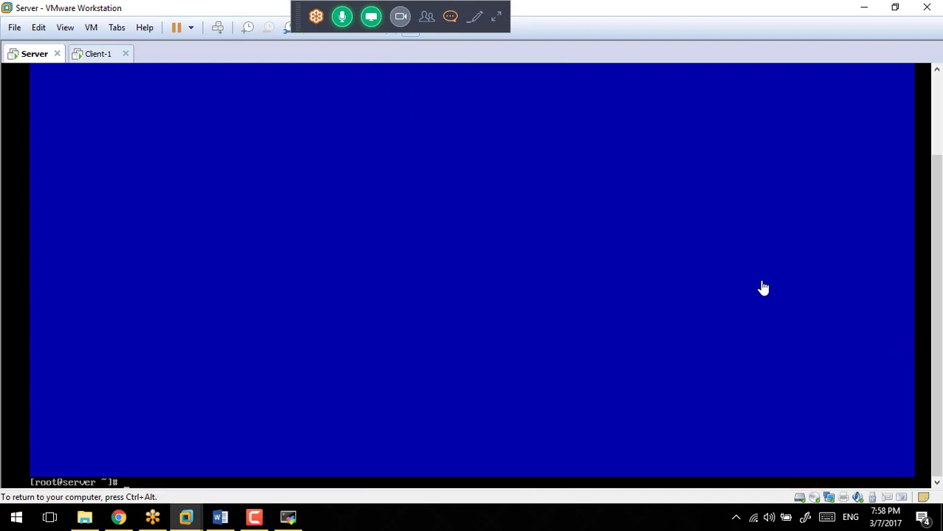
pyautogui.press('Return')
pyautogui.press('Return')
pyautogui.write('nmcli co')
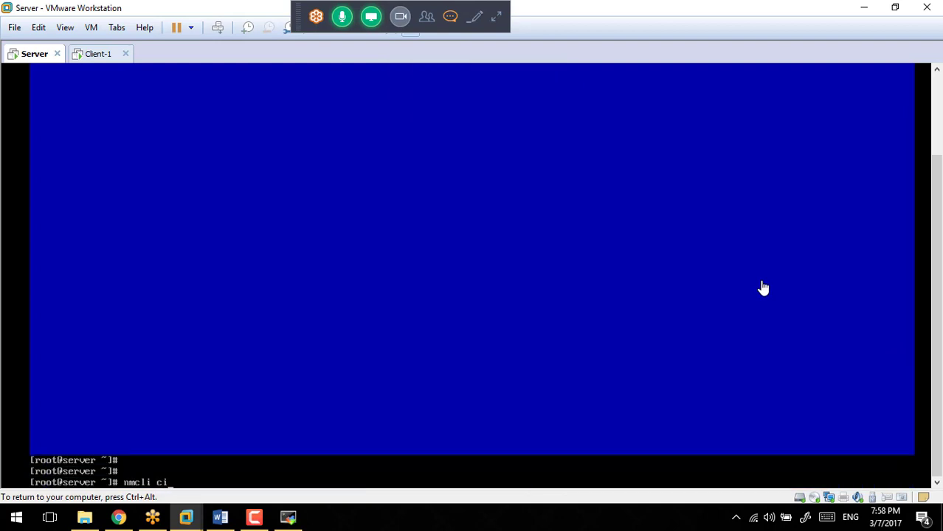
pyautogui.write('nnection show')
pyautogui.press('Return')
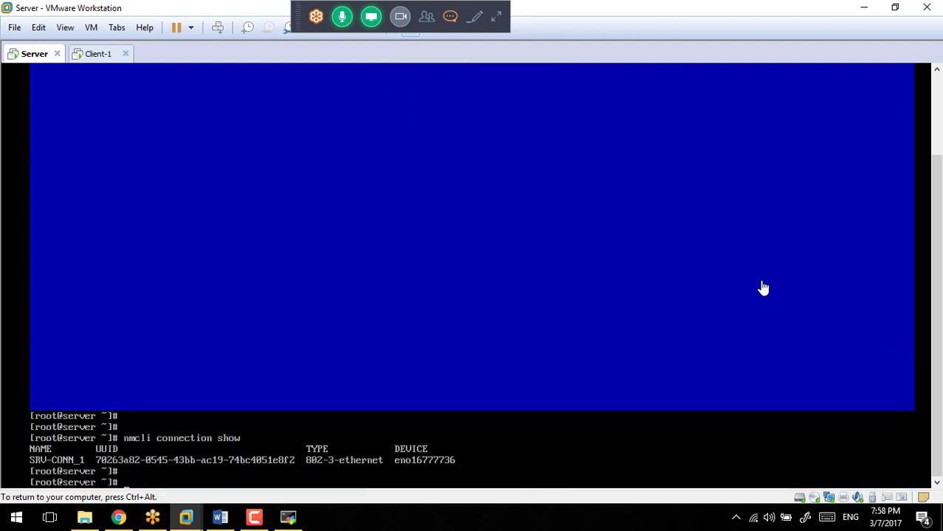
pyautogui.press('Return')
# Run ip a s, ping yahoo.com until replies arrive, then release input from the VM
pyautogui.write('ip a s')
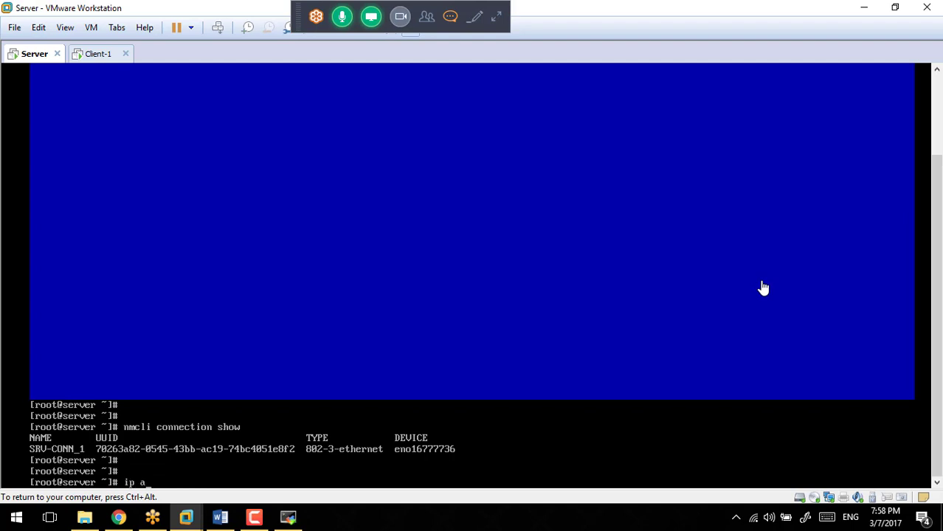
pyautogui.press('Return')
pyautogui.write('ping yahoo.com')
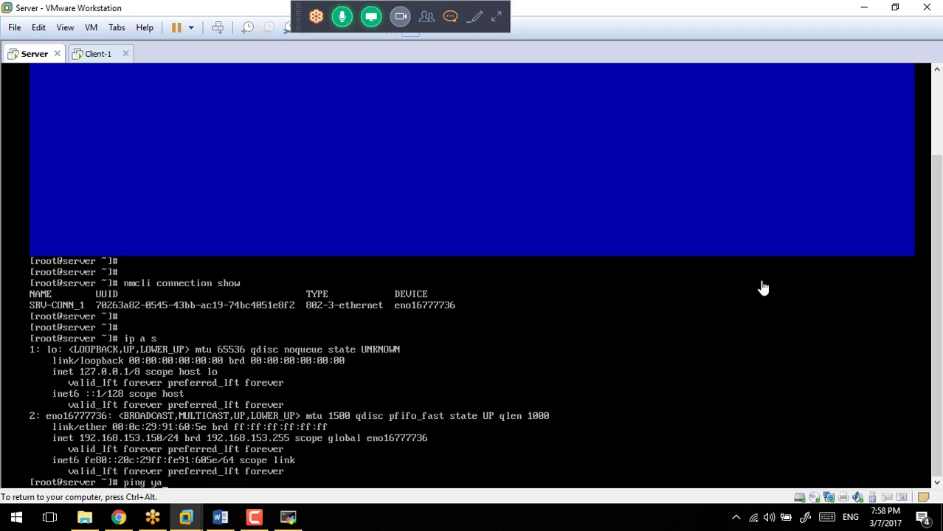
pyautogui.press('Return')
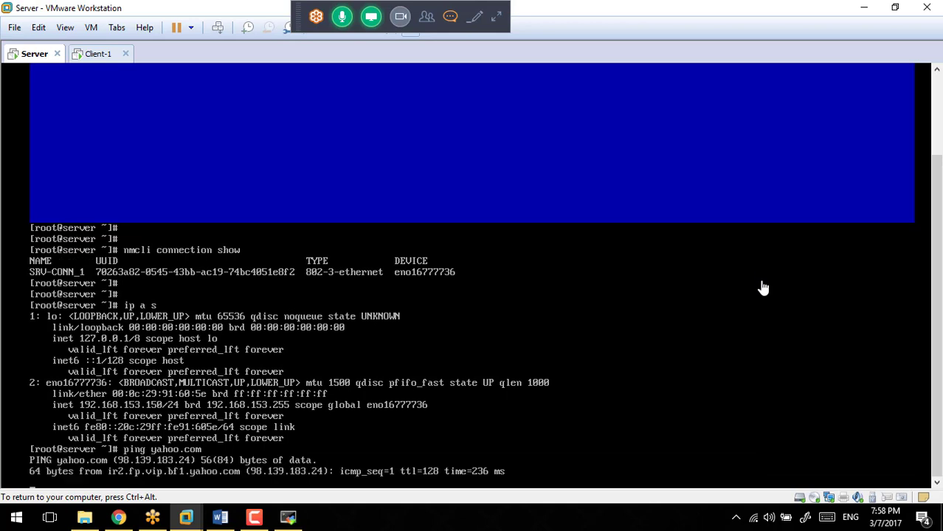
pyautogui.hotkey('ctrl', 'c')
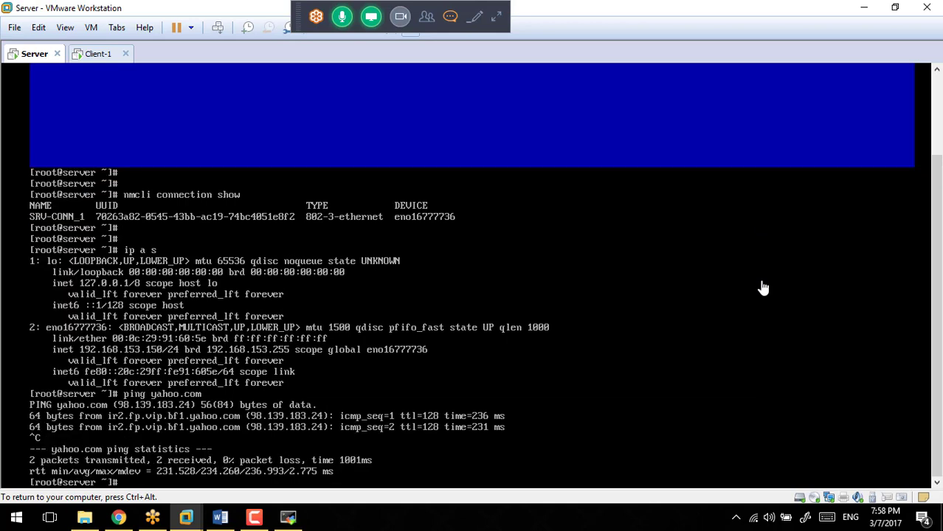
pyautogui.press('Return')
pyautogui.press('Return')
pyautogui.hotkey('ctrl', 'alt')
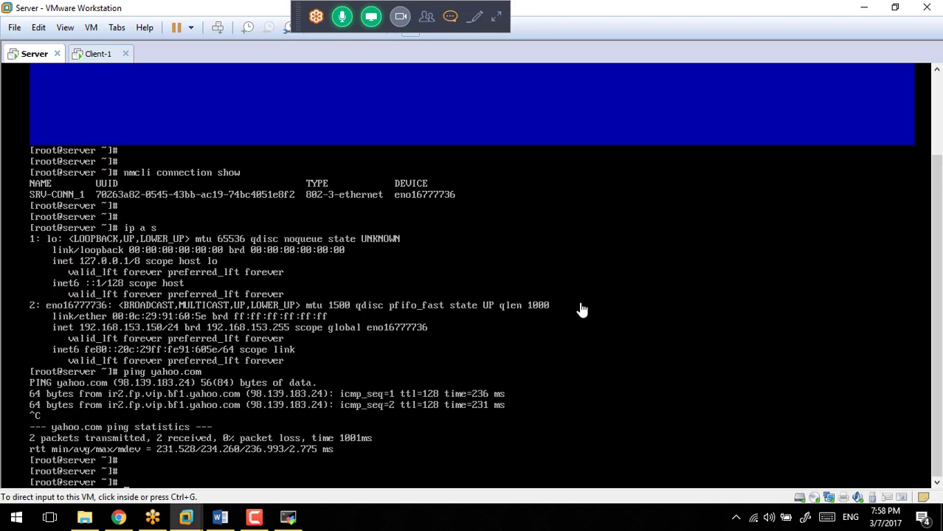
pyautogui.click(288, 520)
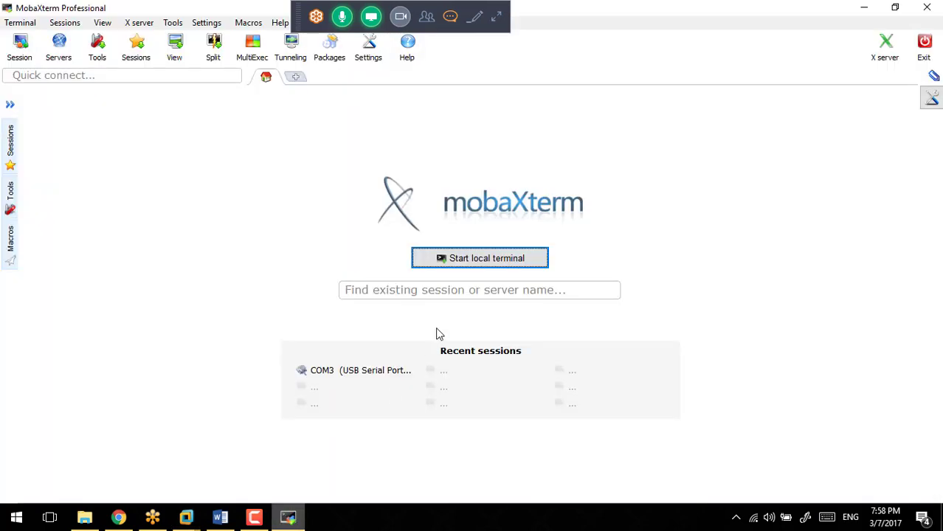
pyautogui.click(502, 259)
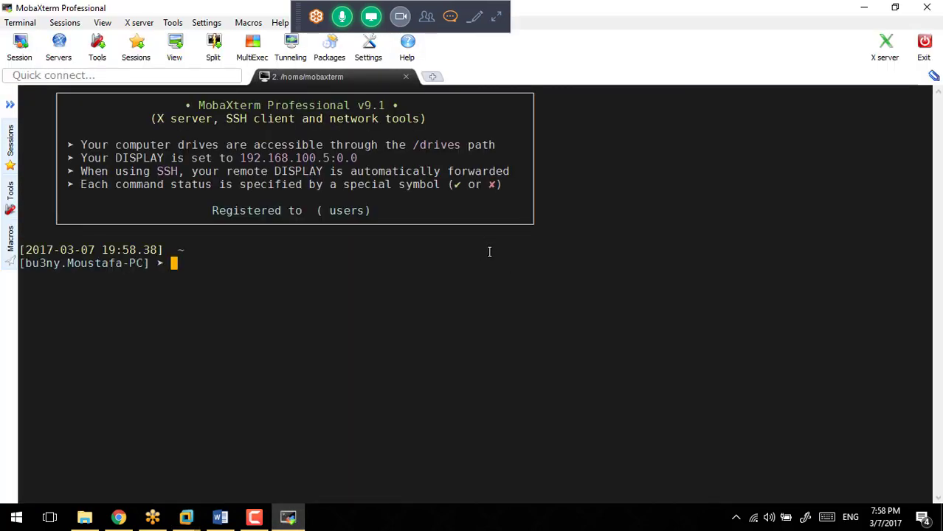
pyautogui.write('ssh root@192.168')
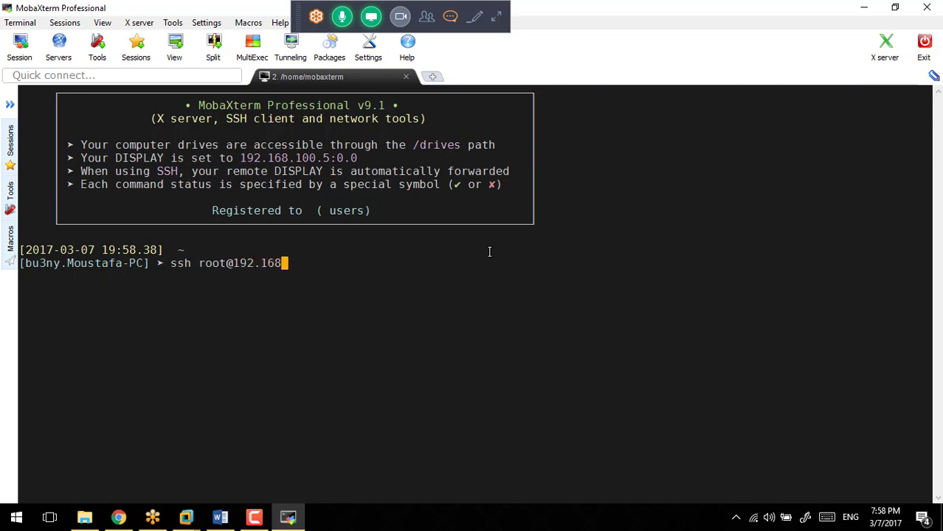
pyautogui.write('.153.159')
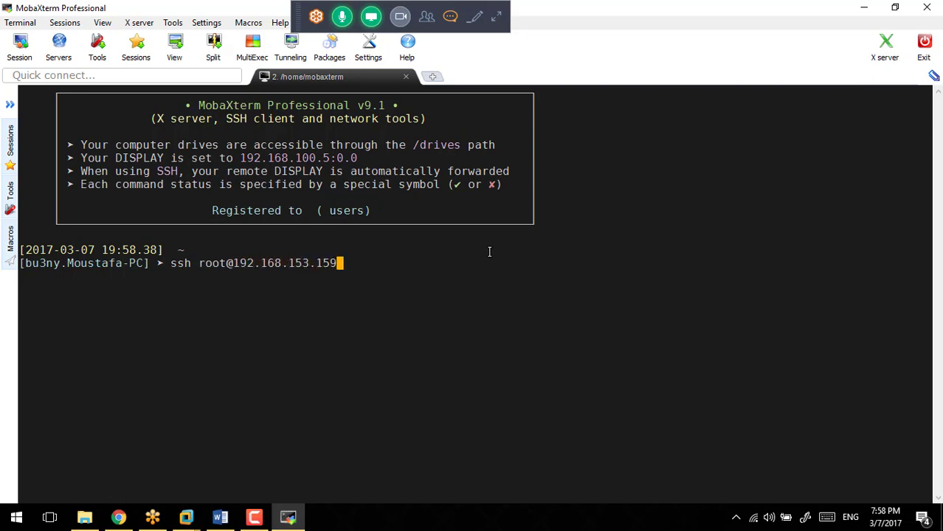
pyautogui.press('BackSpace')
pyautogui.write('0')
pyautogui.press('Return')
# Ping 192.168.153.150 from a second MobaXterm terminal tab
pyautogui.click(432, 76)
pyautogui.write('ping 19')
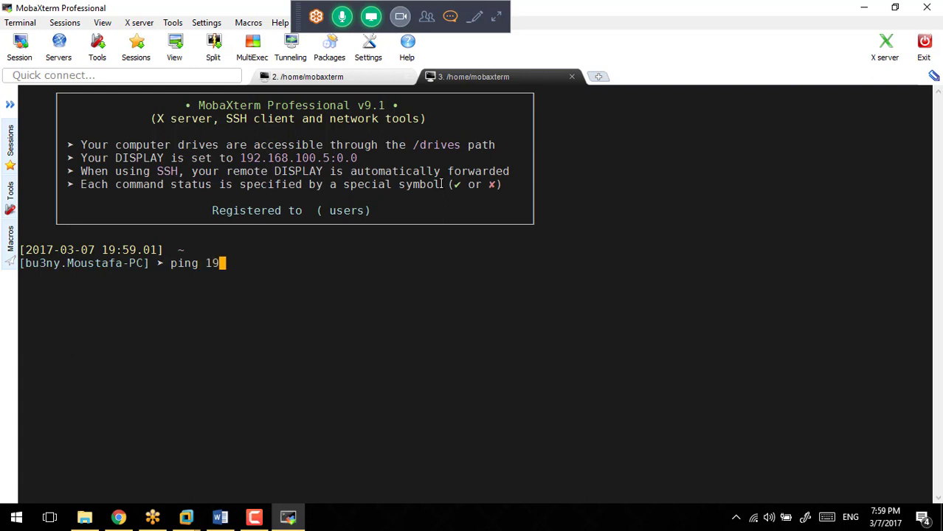
pyautogui.write('2.168.153.150')
pyautogui.press('Return')
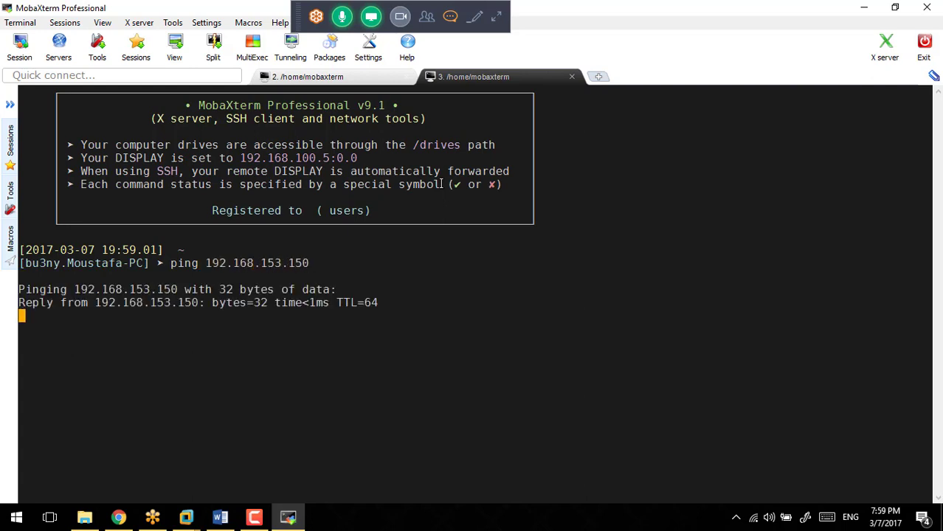
pyautogui.click(321, 80)
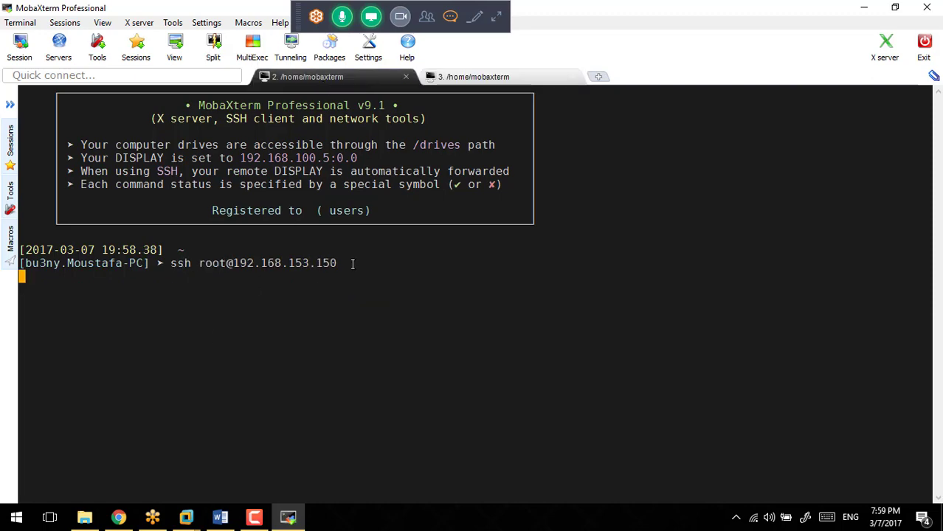
# Search the Start menu for 'secure' and launch SecureCRT
pyautogui.click(16, 517)
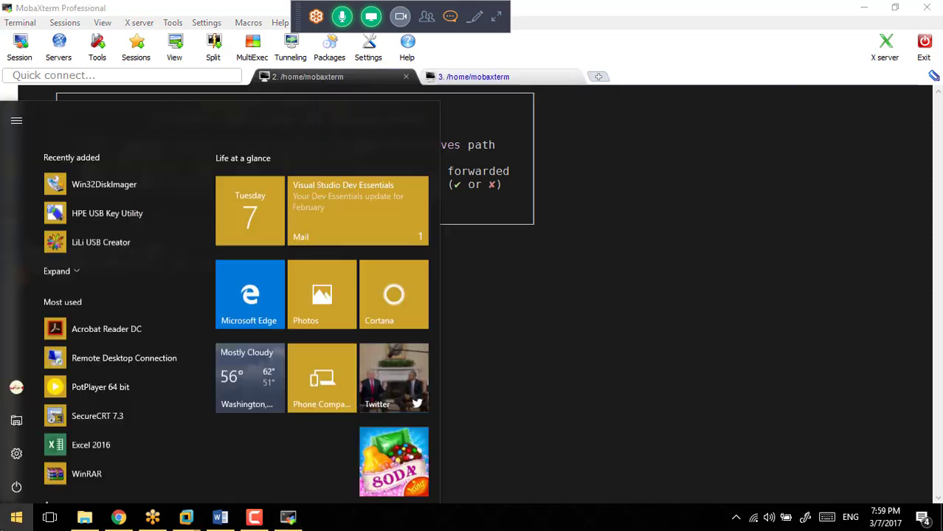
pyautogui.click(16, 517)
pyautogui.click(16, 517)
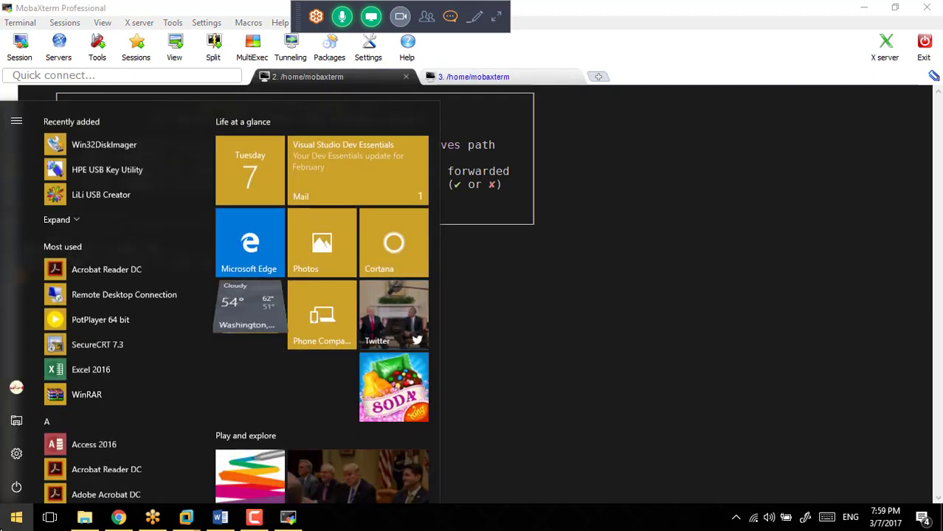
pyautogui.write('secure')
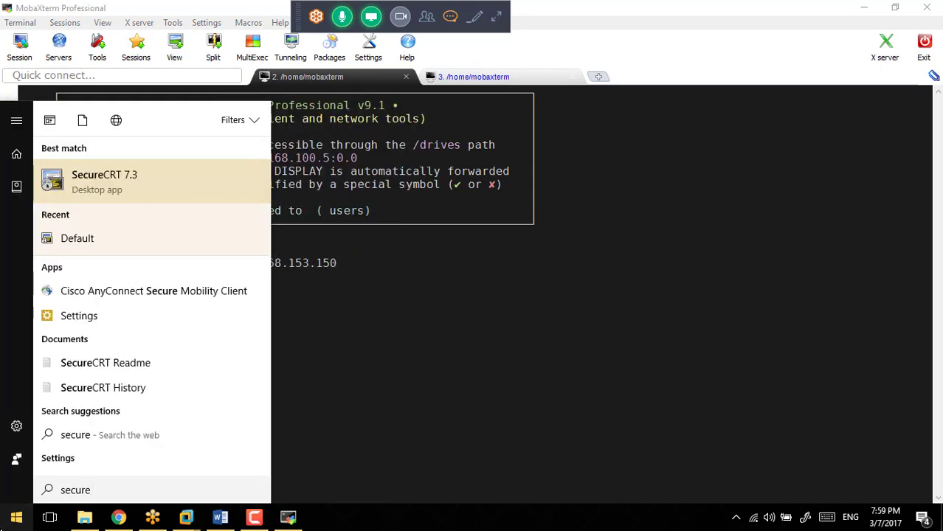
pyautogui.press('Return')
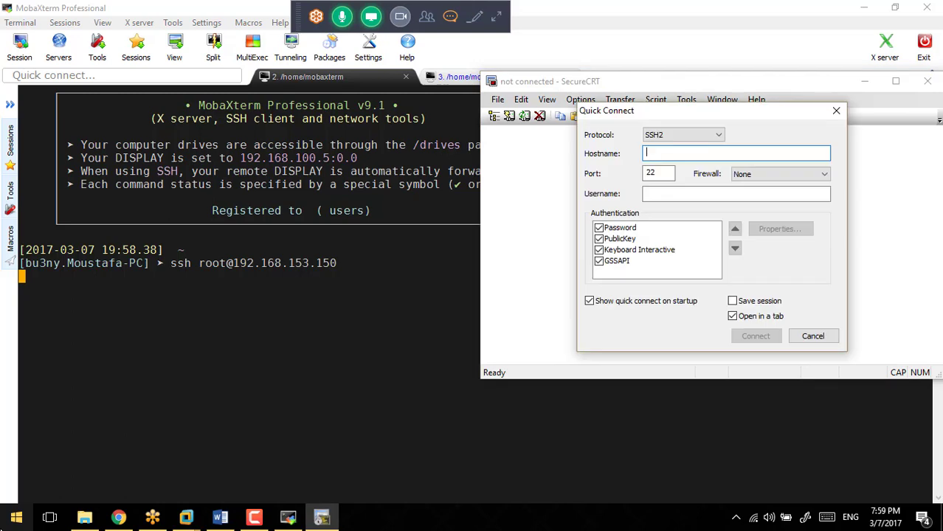
# Quick Connect to 192.168.153.150, accept the host key, and log in as root with the password
pyautogui.write('192.168')
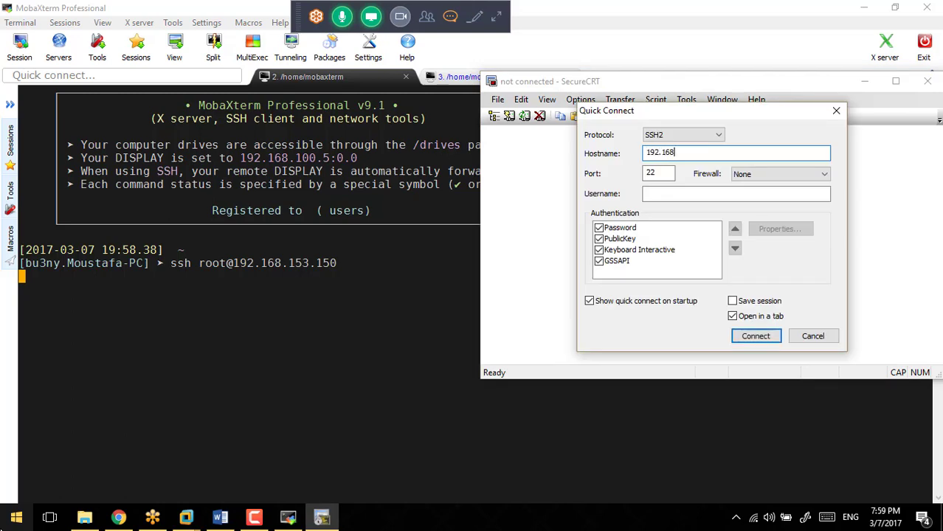
pyautogui.write('.153.150')
pyautogui.press('Return')
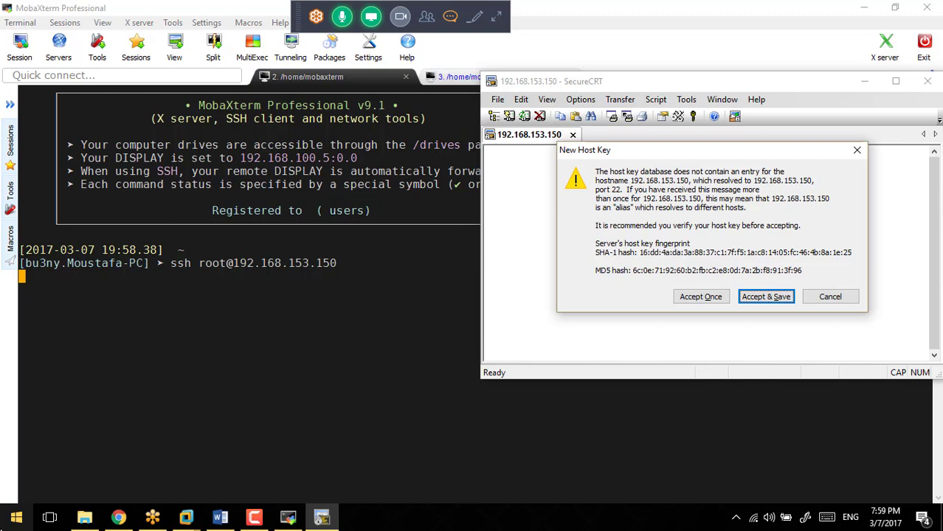
pyautogui.press('Return')
pyautogui.write('roo')
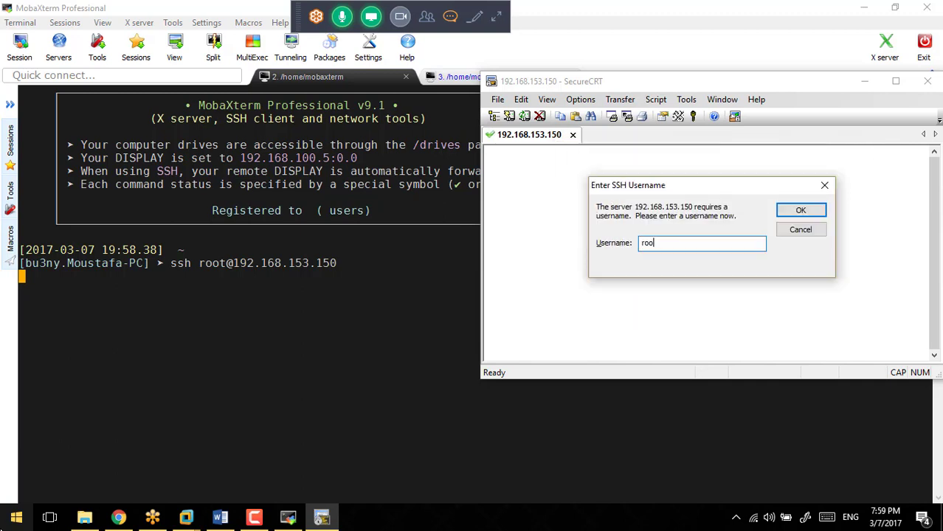
pyautogui.write('t')
pyautogui.press('Return')
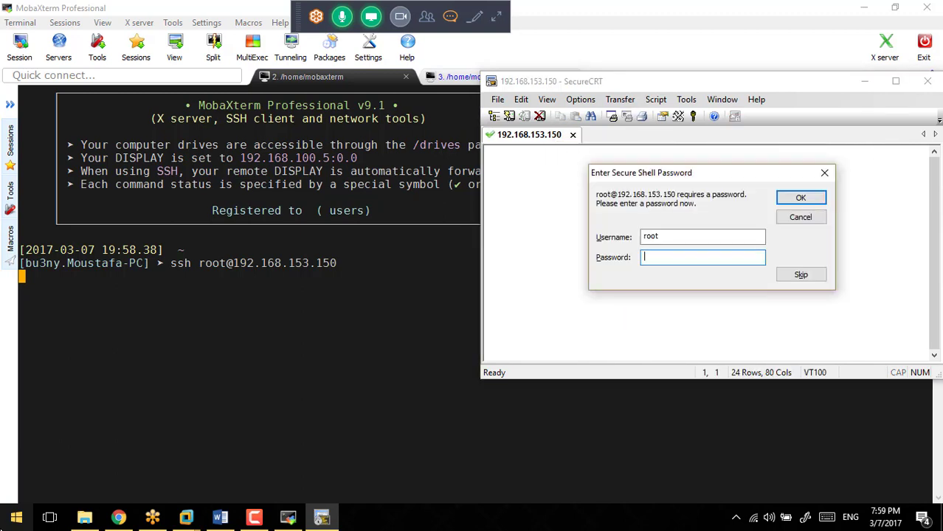
pyautogui.write('*******')
pyautogui.press('Return')
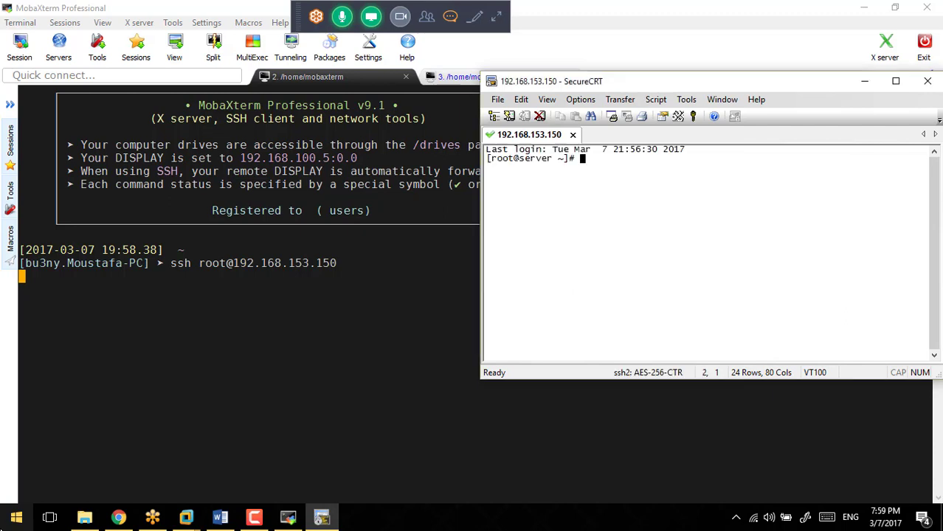
pyautogui.press('Return')
pyautogui.press('Return')
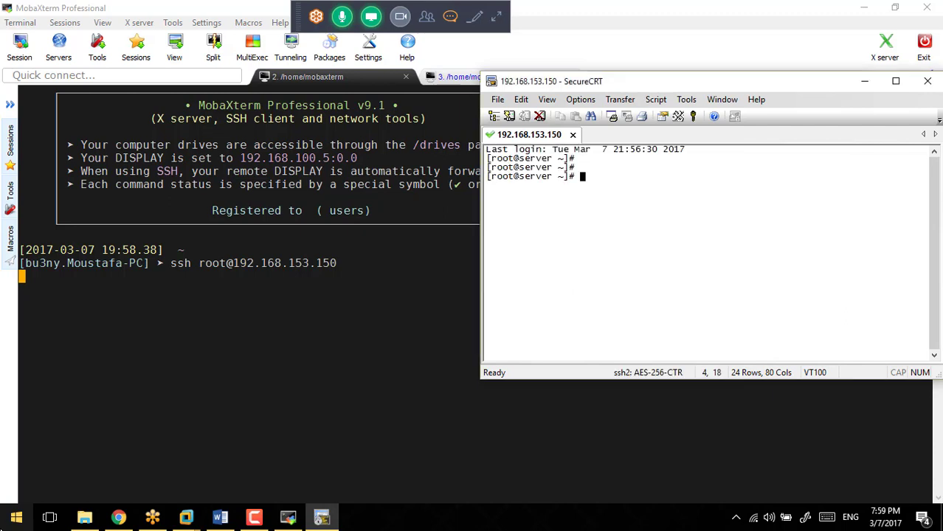
# Minimize SecureCRT and cancel stopping MobaXterm's X server
pyautogui.click(864, 82)
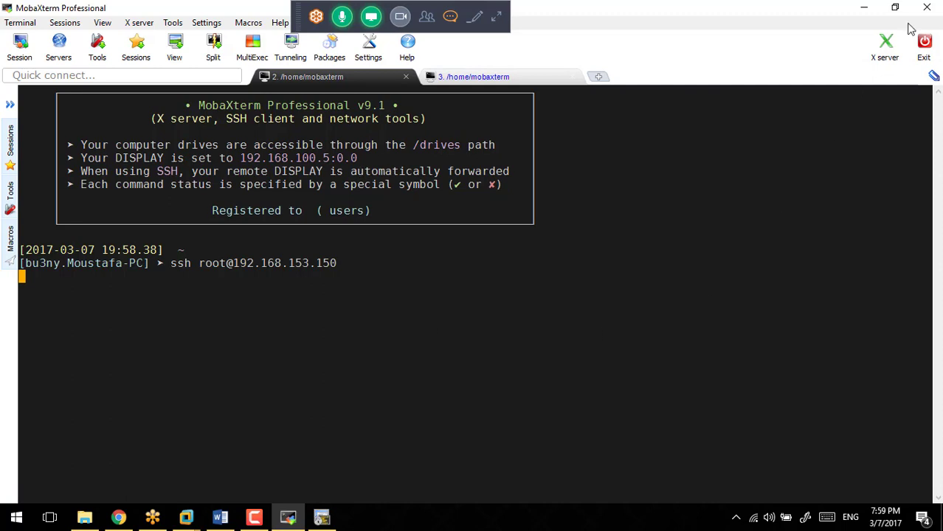
pyautogui.click(903, 49)
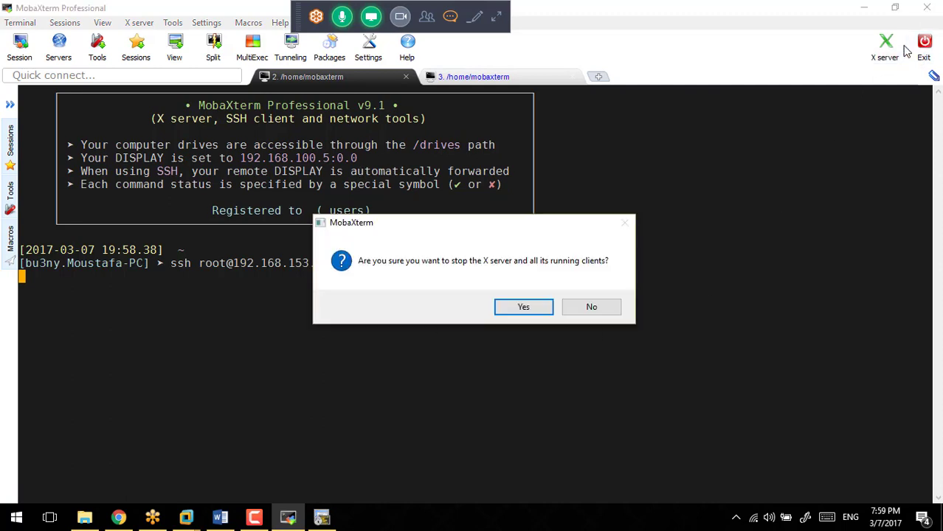
pyautogui.click(602, 306)
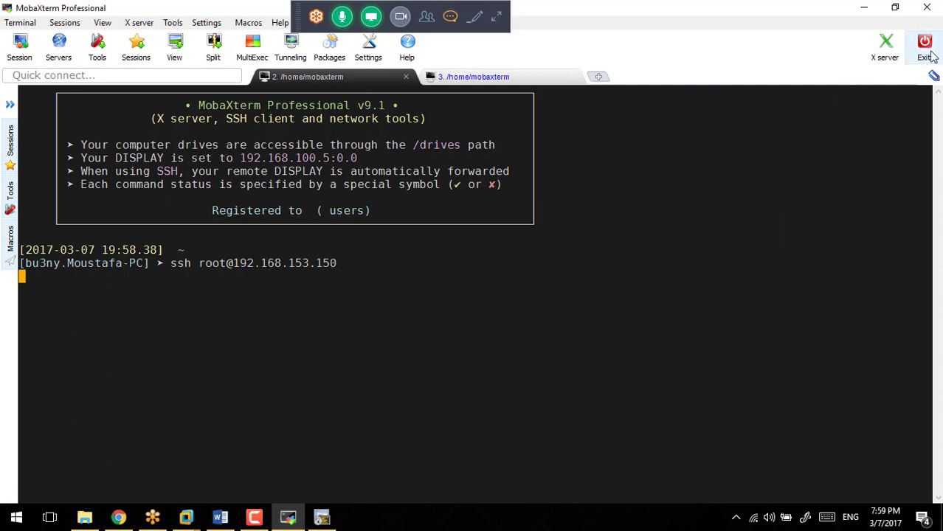
# Quit MobaXterm and move the SecureCRT window to the top, enlarging it
pyautogui.click(931, 56)
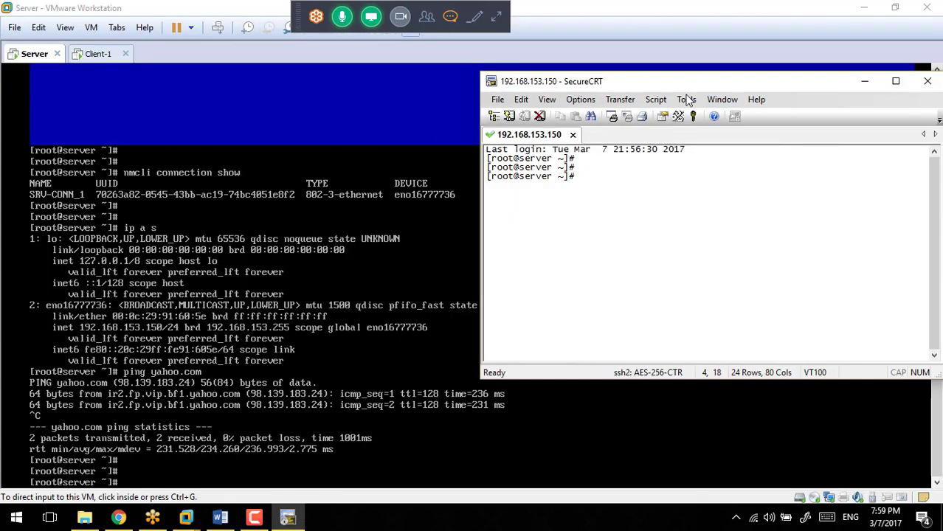
pyautogui.moveTo(627, 82); pyautogui.dragTo(632, 23)
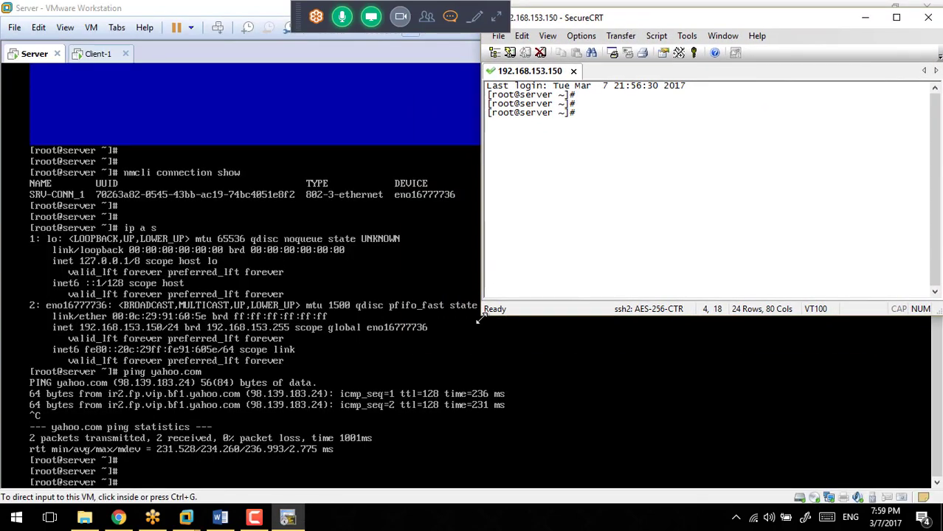
pyautogui.moveTo(479, 318); pyautogui.dragTo(277, 488)
pyautogui.click(449, 18)
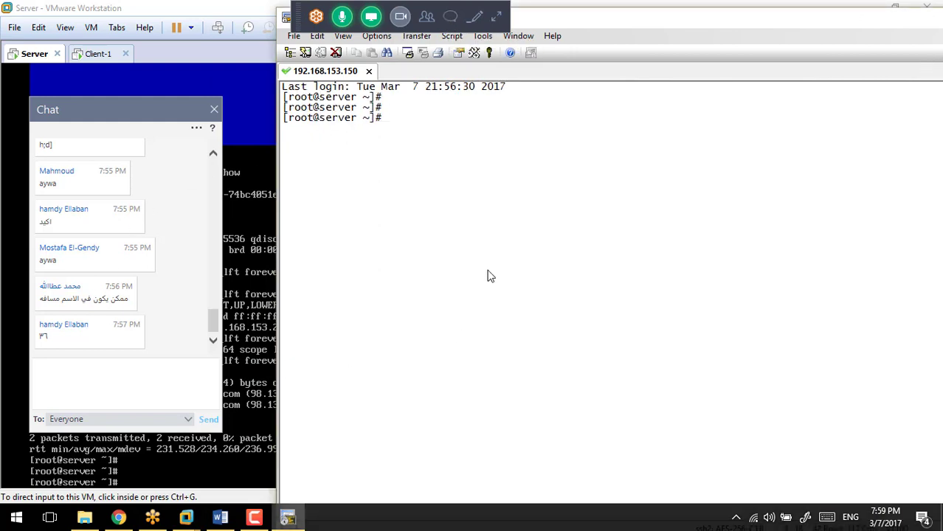
# Reposition the SecureCRT window and stretch its edges to 28 rows by 78 columns
pyautogui.moveTo(567, 24); pyautogui.dragTo(562, 17)
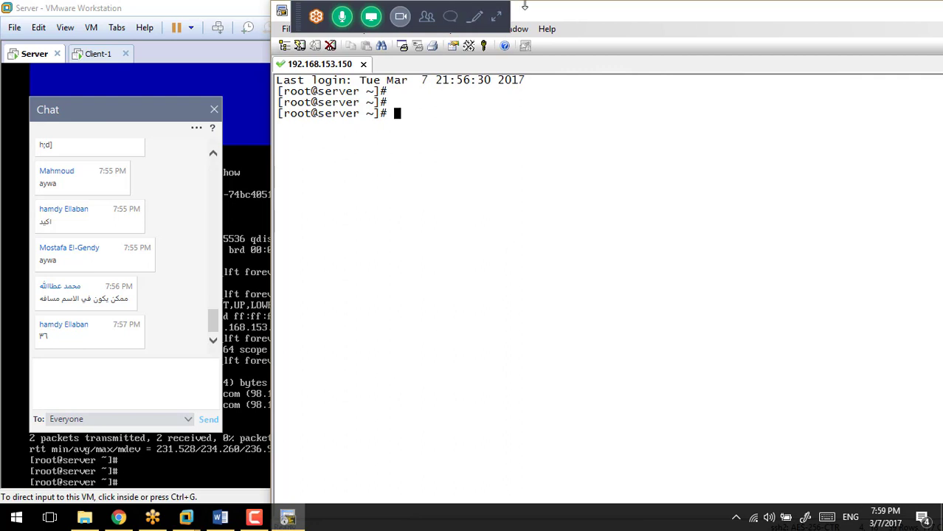
pyautogui.moveTo(524, 5); pyautogui.dragTo(531, 56)
pyautogui.moveTo(528, 71); pyautogui.dragTo(523, 25)
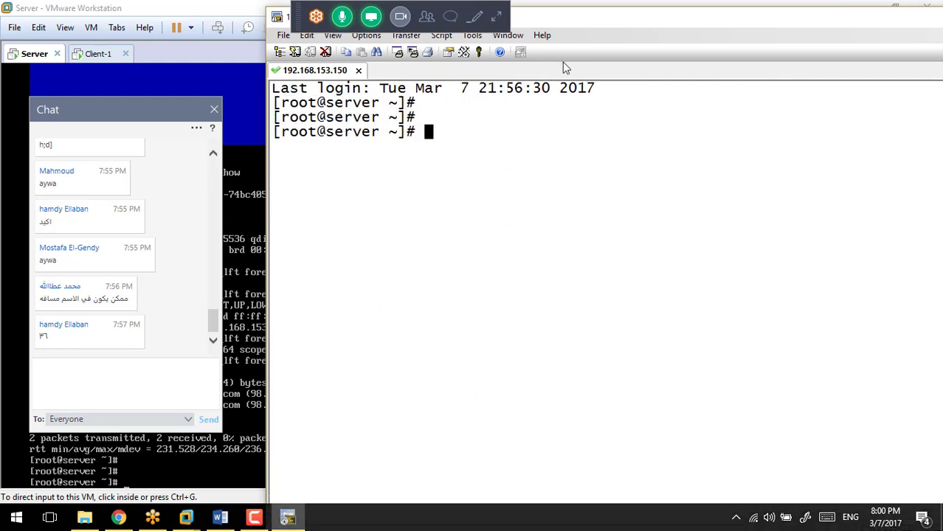
pyautogui.moveTo(580, 23); pyautogui.dragTo(589, 50)
pyautogui.moveTo(274, 42); pyautogui.dragTo(436, 27)
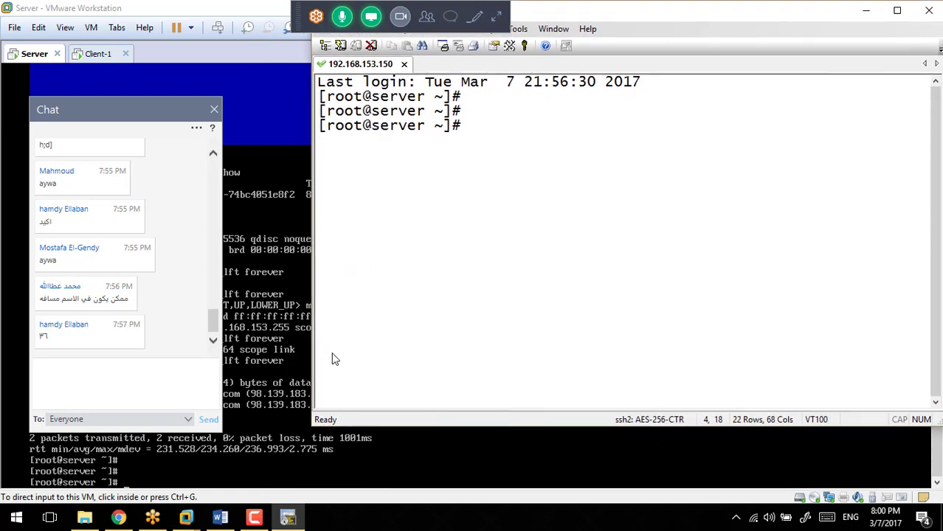
pyautogui.moveTo(310, 420); pyautogui.dragTo(223, 472)
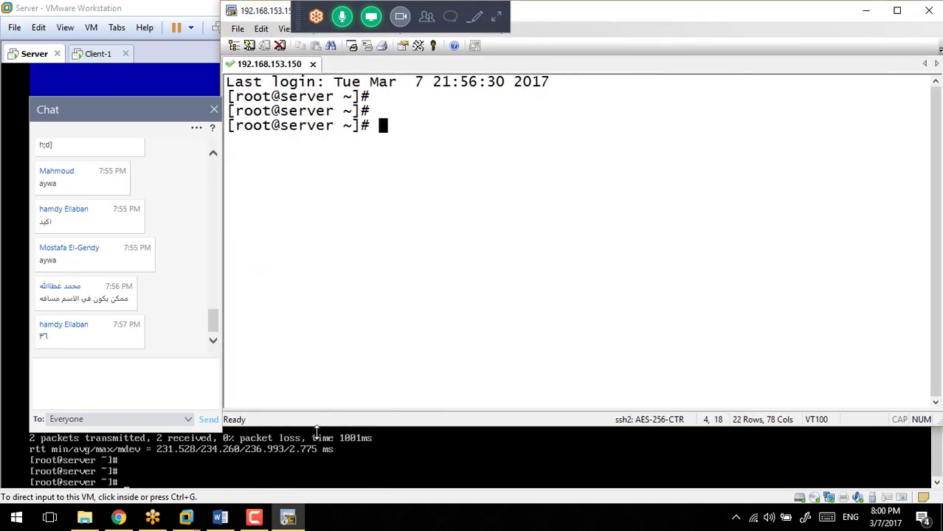
pyautogui.moveTo(317, 429); pyautogui.dragTo(317, 507)
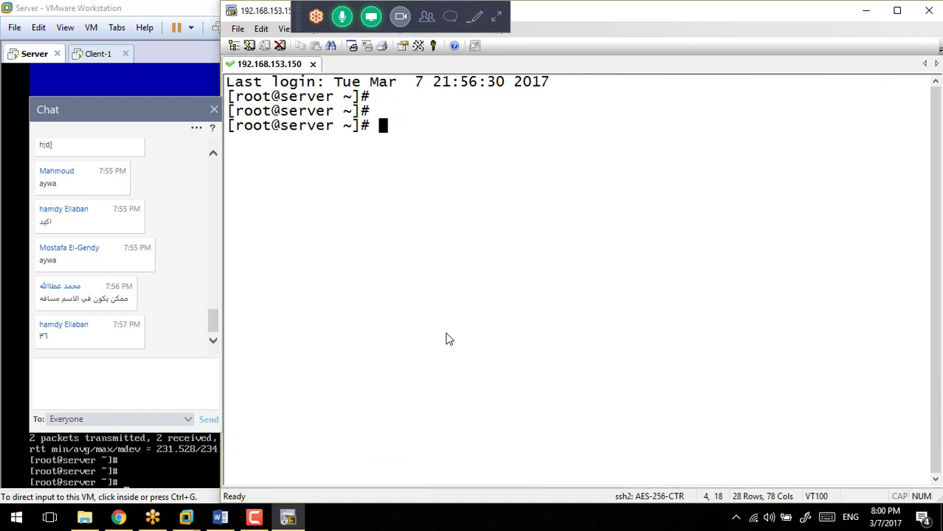
# Clear the screen, run yum search ipa-server, and type yum install ipa-server
pyautogui.press('Return')
pyautogui.press('Return')
pyautogui.hotkey('ctrl', 'l')
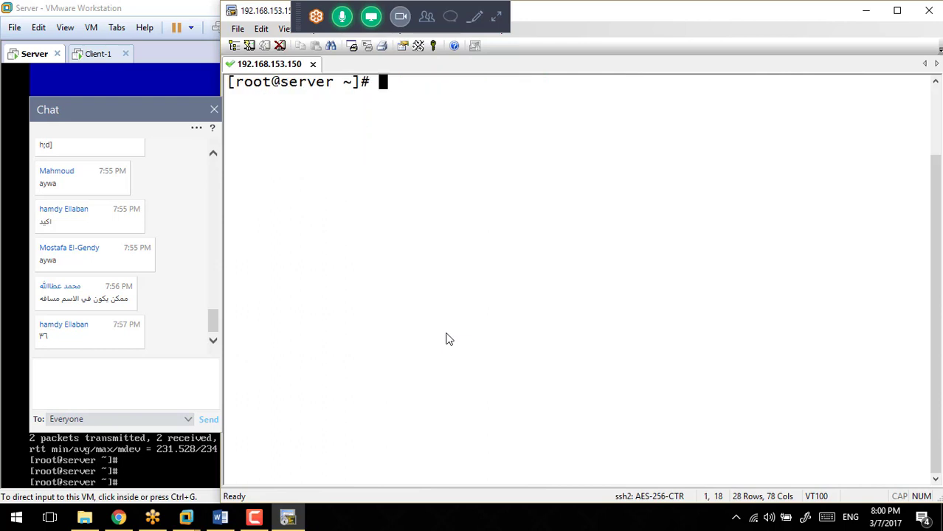
pyautogui.write('yum s')
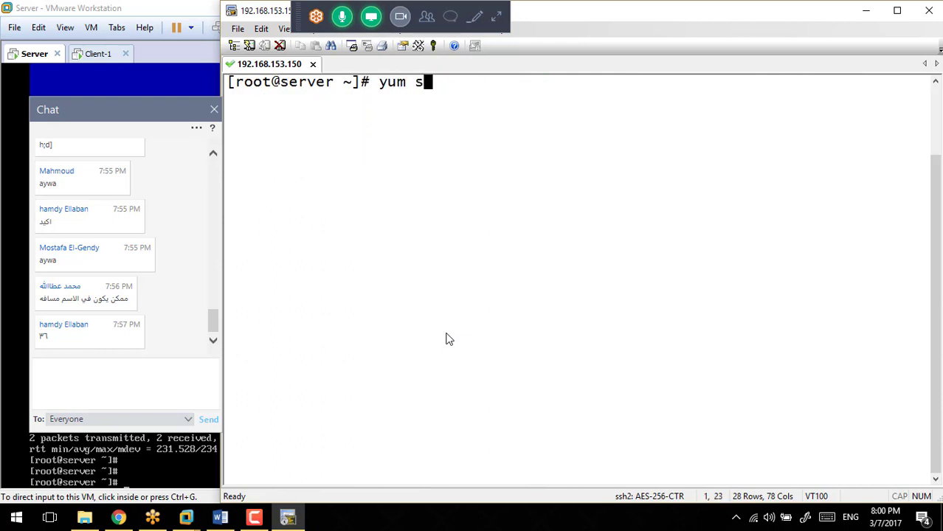
pyautogui.write('earch f')
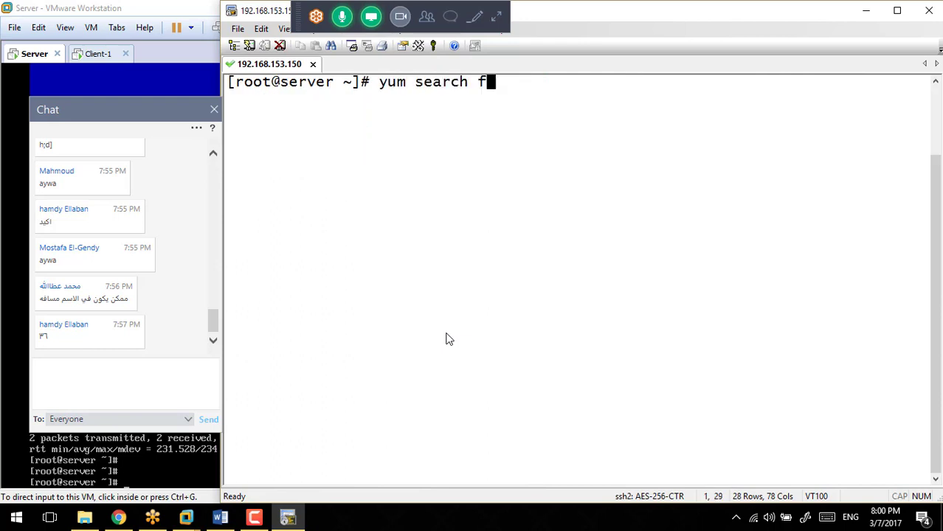
pyautogui.write('r')
pyautogui.press('BackSpace')
pyautogui.press('BackSpace')
pyautogui.write('ipa-')
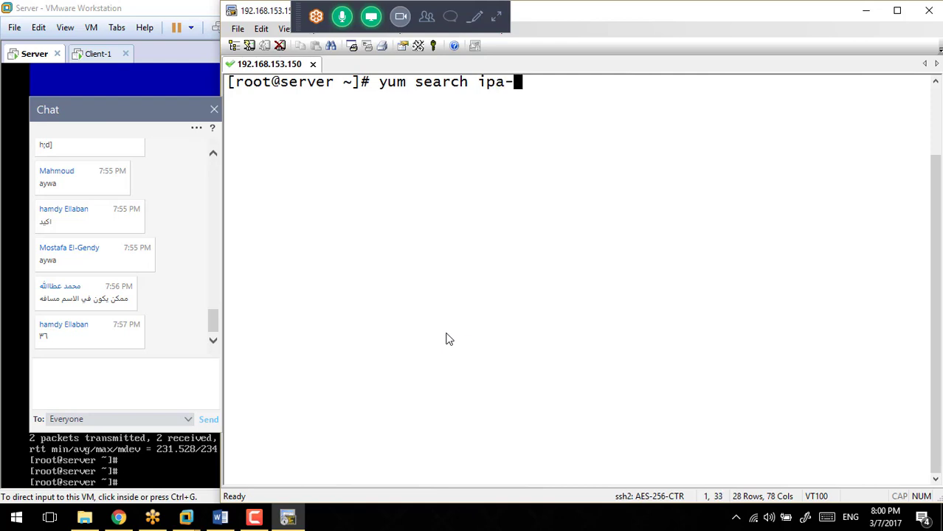
pyautogui.write('server')
pyautogui.press('Return')
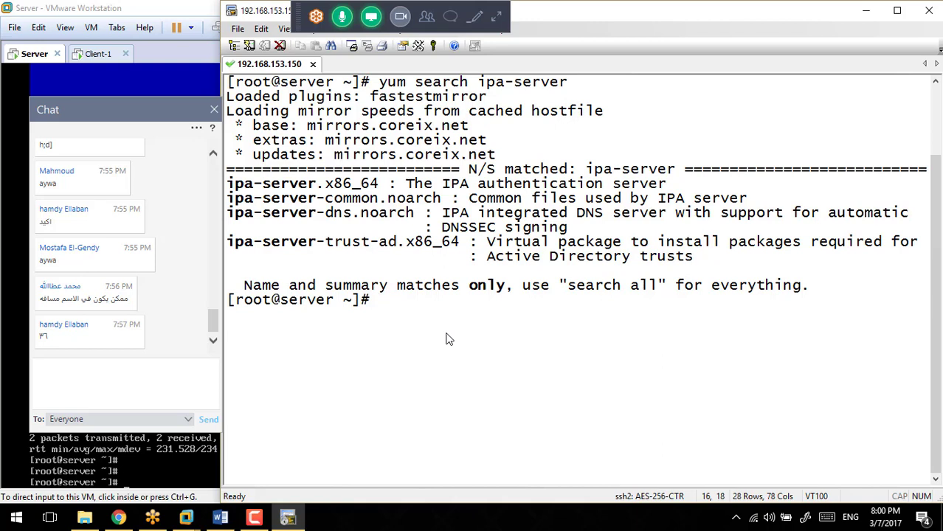
pyautogui.write('yum in')
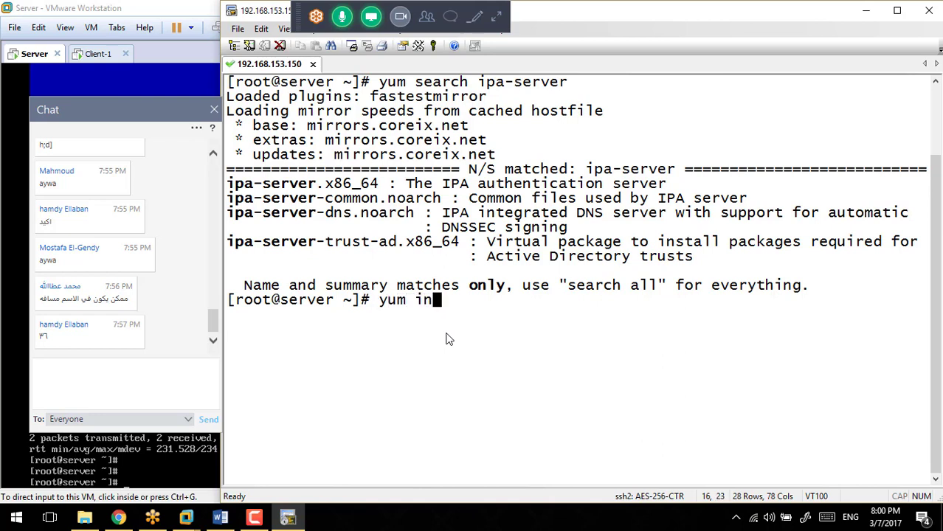
pyautogui.write('stall ipa')
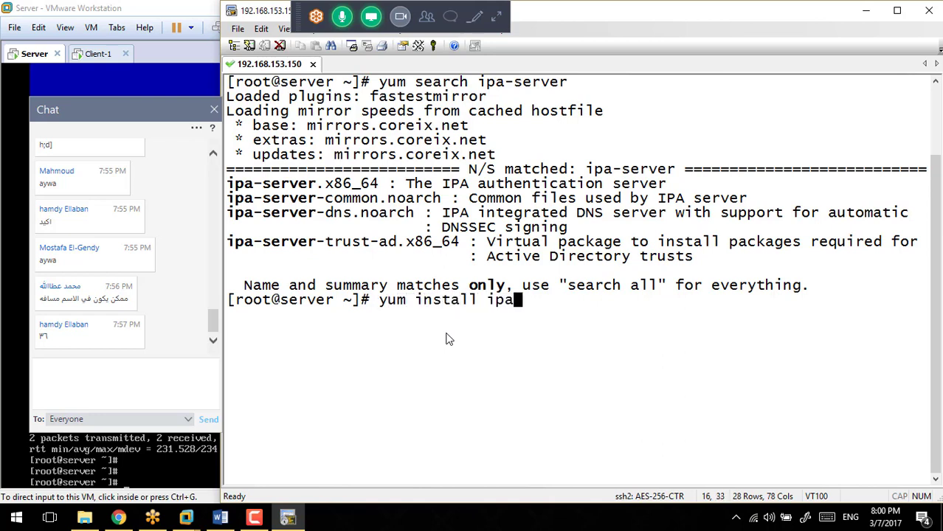
pyautogui.write('-server')
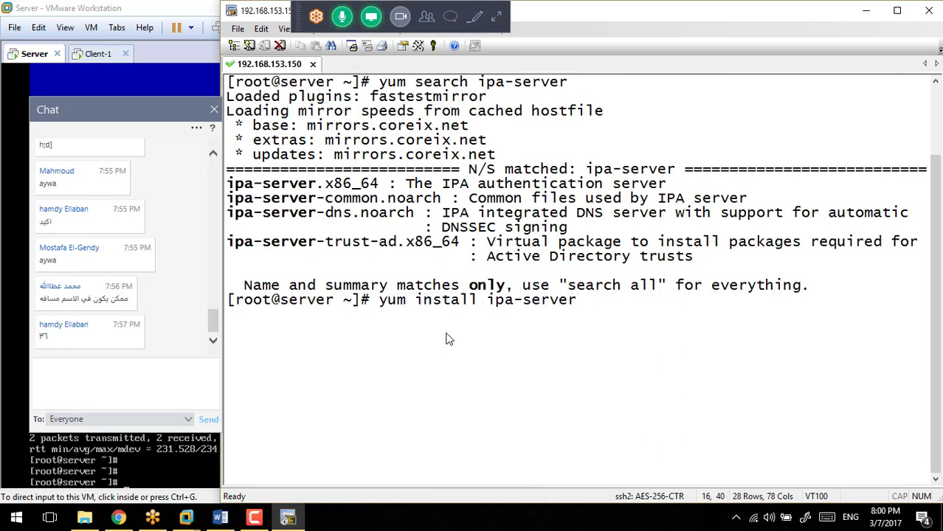
# Run yum install ipa-server and review the 148 M transaction summary
pyautogui.hotkey('ctrl', 'l')
pyautogui.press('Return')
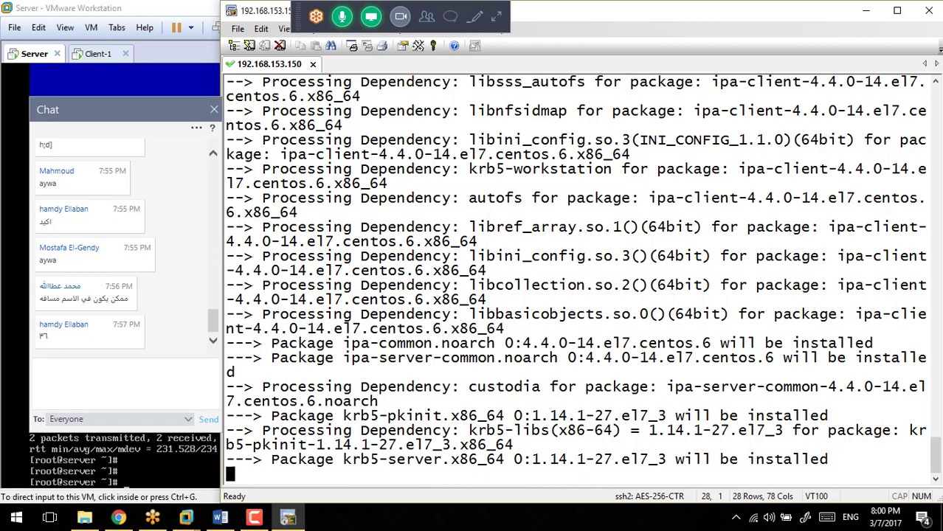
pyautogui.moveTo(343, 459); pyautogui.dragTo(376, 462)
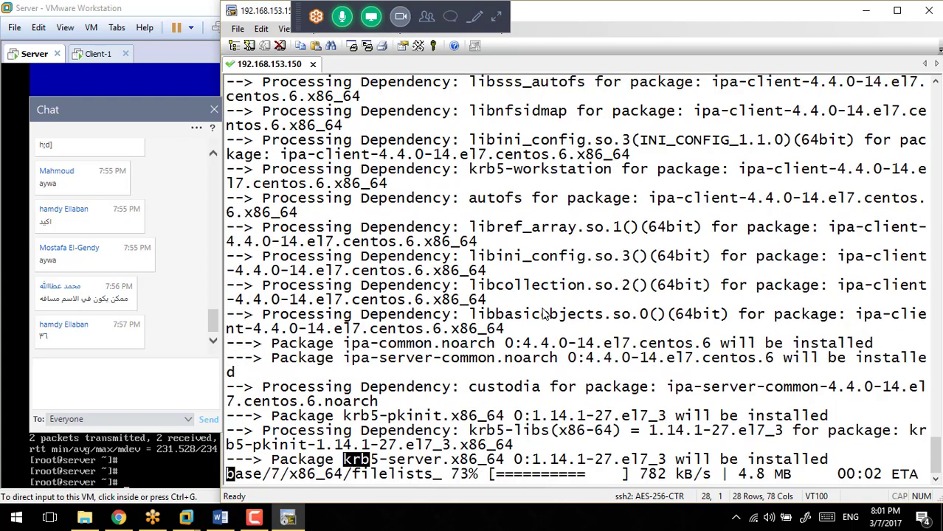
pyautogui.scroll(4, 541, 284)
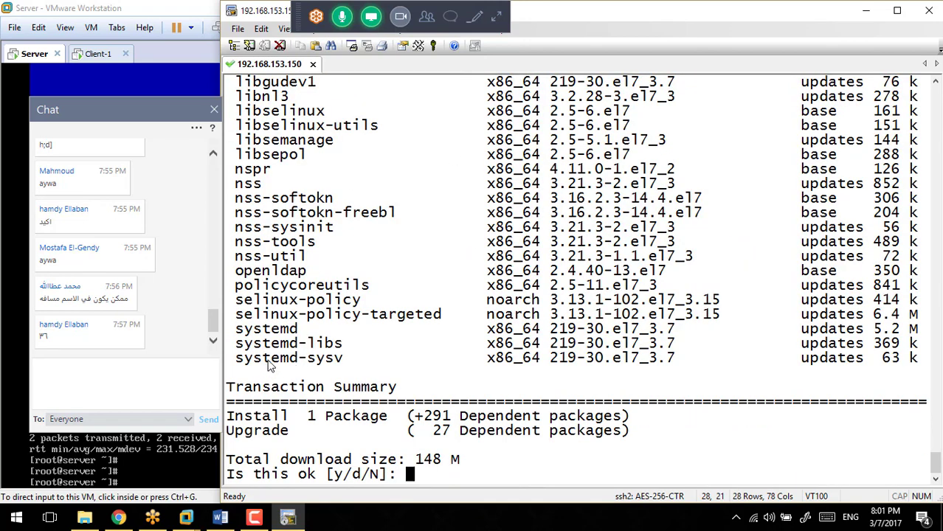
# Scroll through the dependency list, highlighting the systemd and openldap packages
pyautogui.doubleClick(292, 332)
pyautogui.scroll(9, 332, 298)
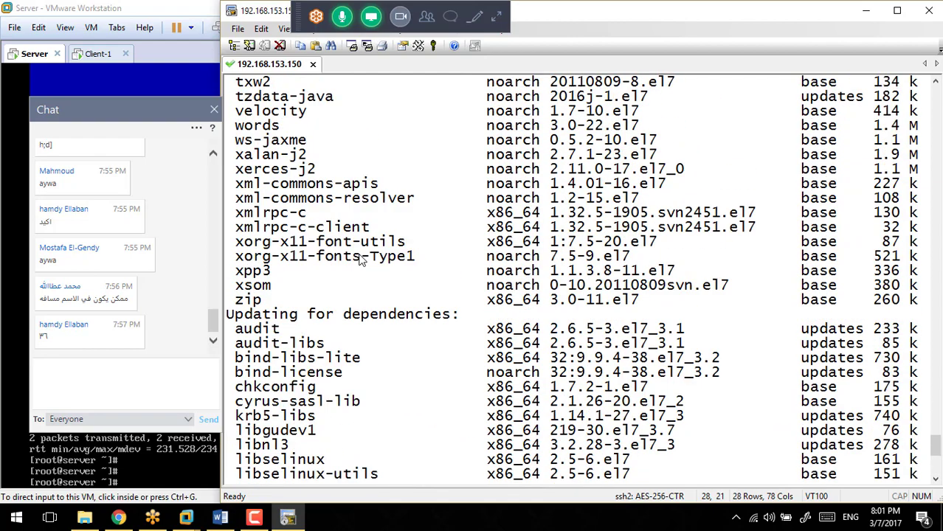
pyautogui.scroll(-6, 345, 273)
pyautogui.scroll(-3, 345, 273)
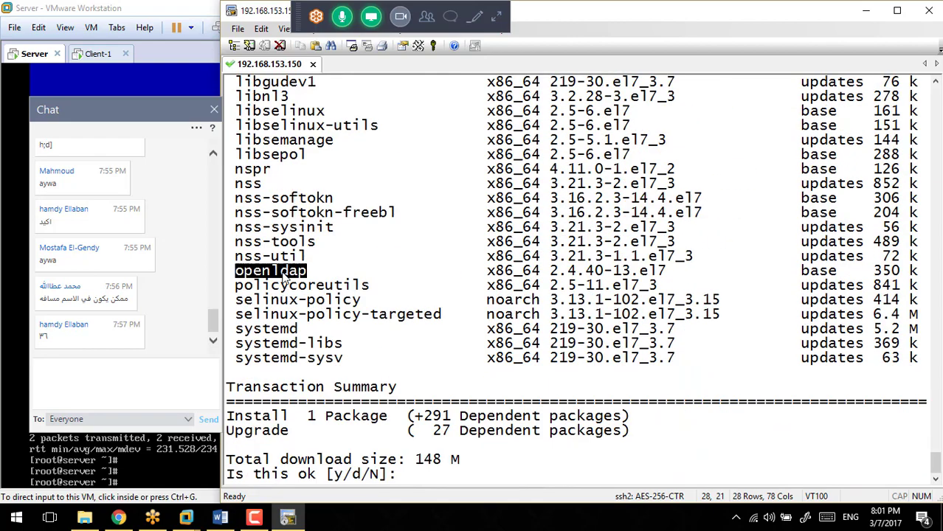
pyautogui.doubleClick(282, 272)
pyautogui.scroll(13, 283, 276)
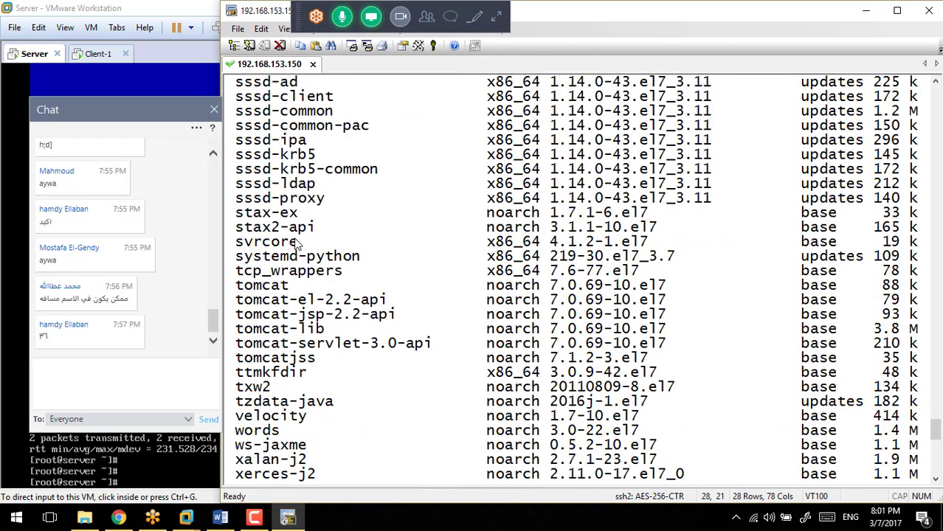
pyautogui.scroll(20, 286, 184)
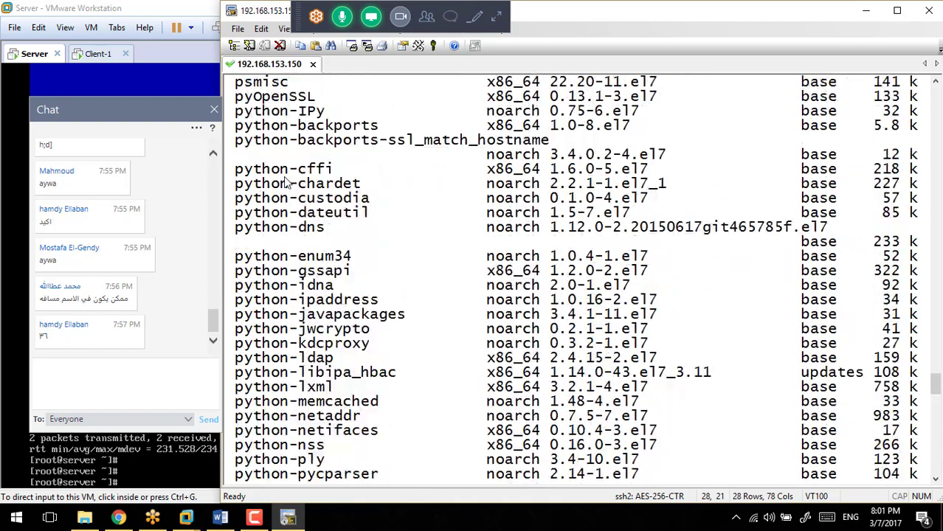
pyautogui.scroll(20, 286, 184)
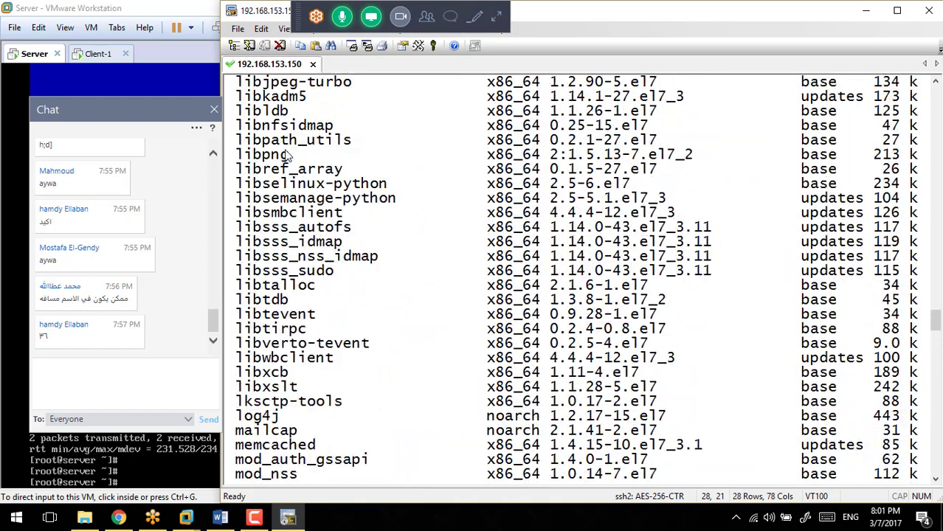
pyautogui.scroll(14, 288, 157)
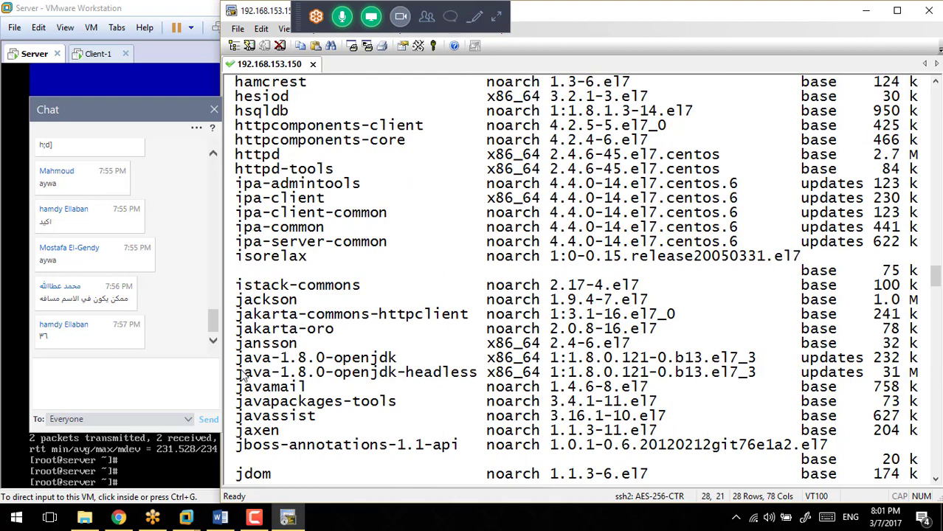
pyautogui.scroll(-4, 301, 359)
pyautogui.scroll(11, 300, 251)
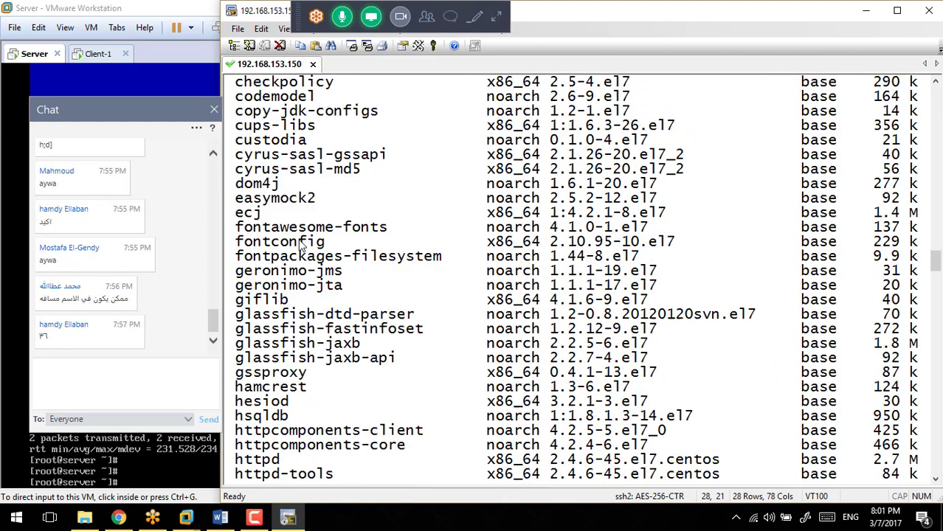
pyautogui.scroll(13, 301, 222)
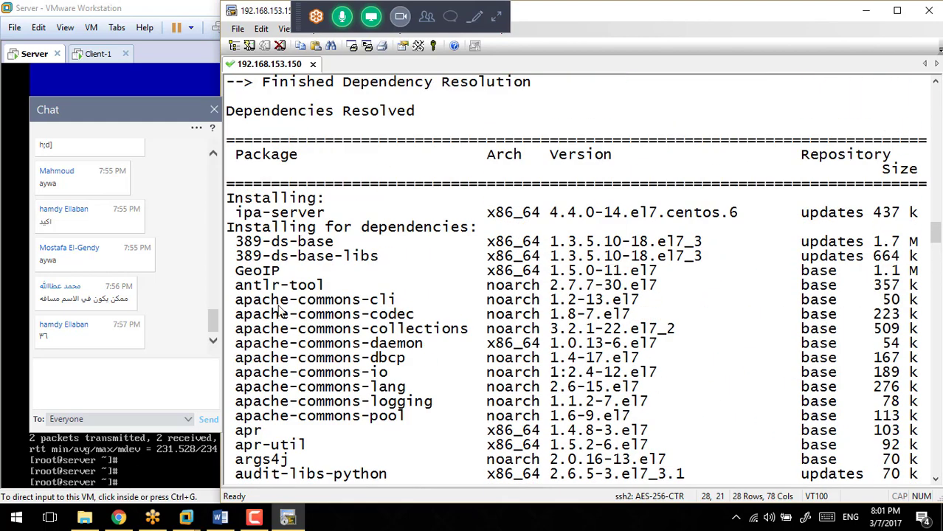
# Highlight GeoIP, 389-ds-base and ipa-server, then answer y to start the install
pyautogui.doubleClick(273, 272)
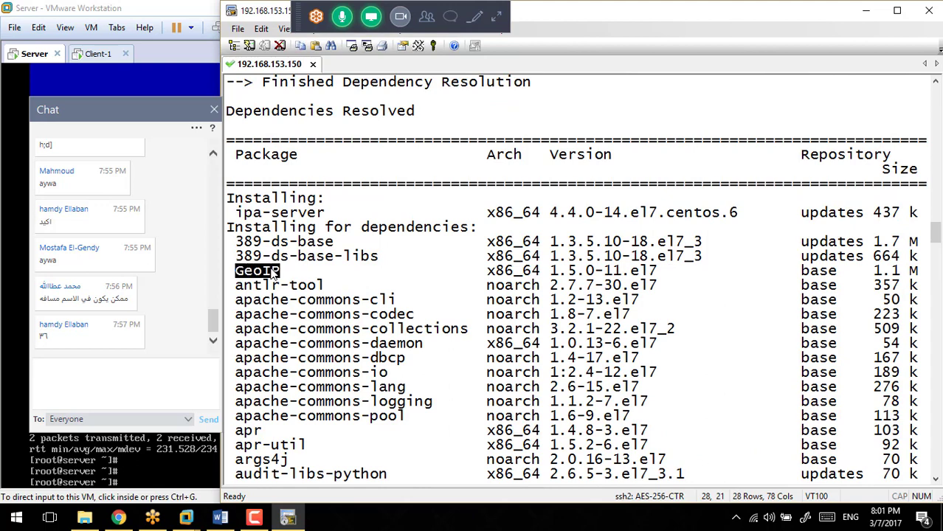
pyautogui.moveTo(253, 241); pyautogui.dragTo(341, 249)
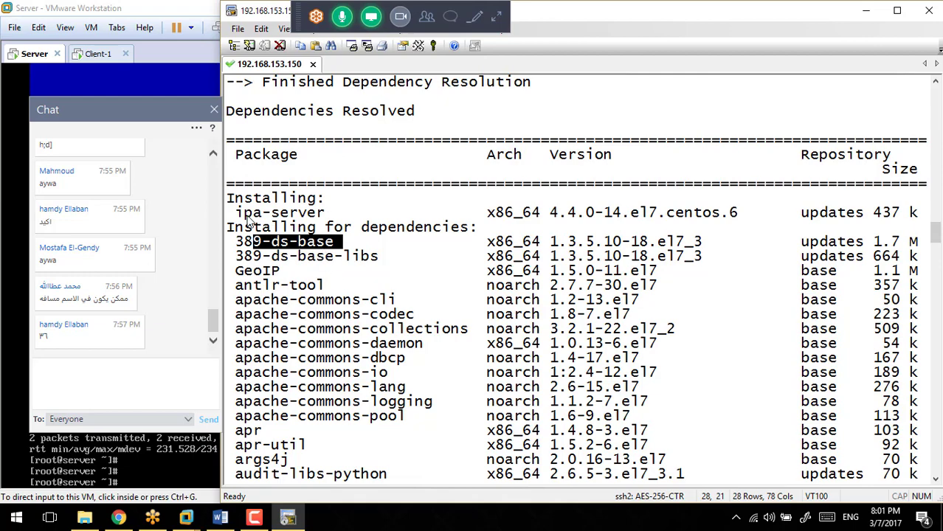
pyautogui.moveTo(244, 213); pyautogui.dragTo(325, 214)
pyautogui.scroll(-15, 848, 251)
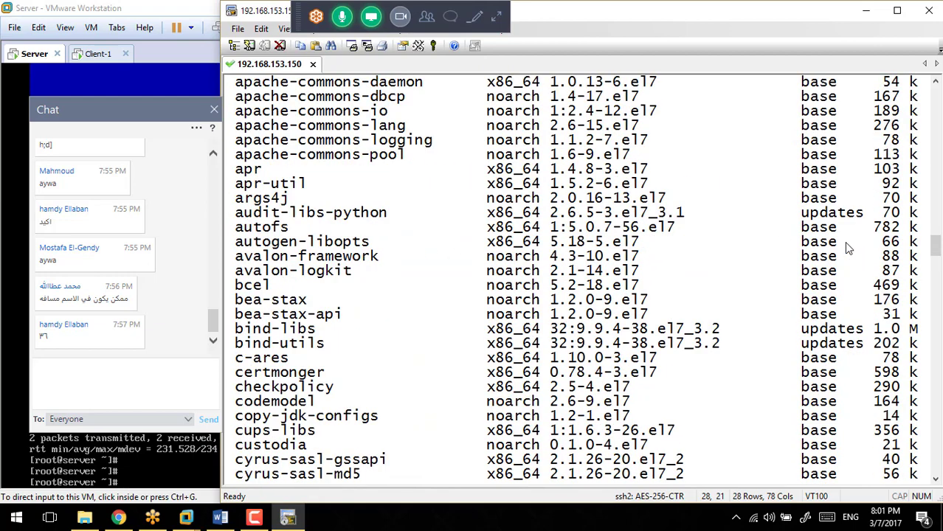
pyautogui.write('y')
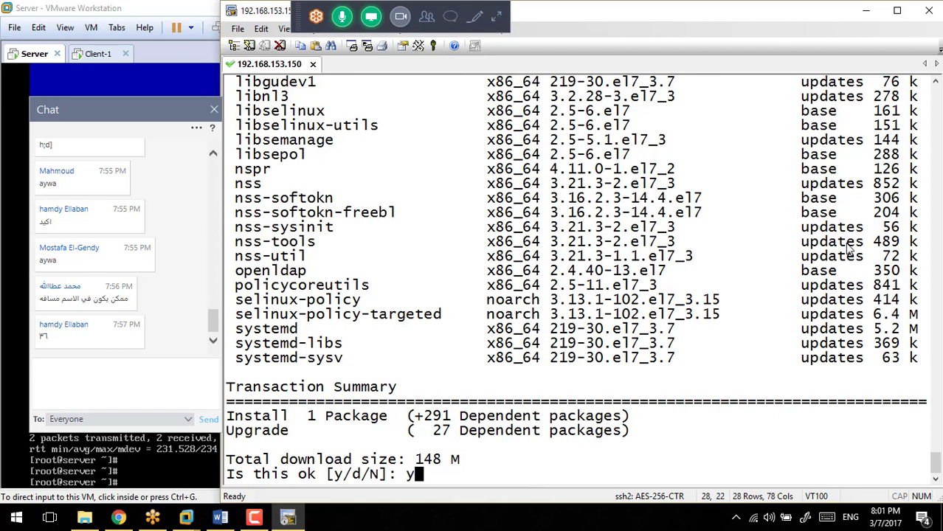
pyautogui.press('Return')
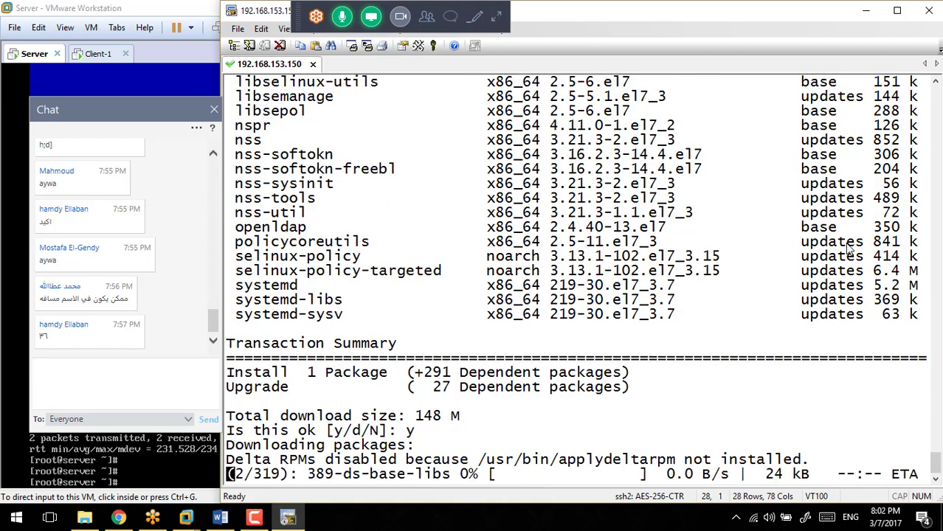
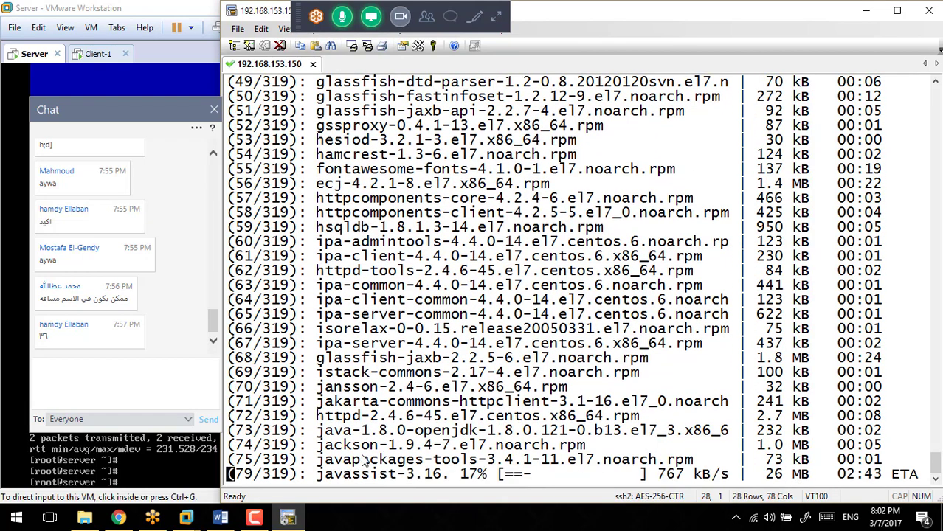
# Minimise SecureCRT and bring up the Client-1 VM console, closing the chat panel over it
pyautogui.click(288, 518)
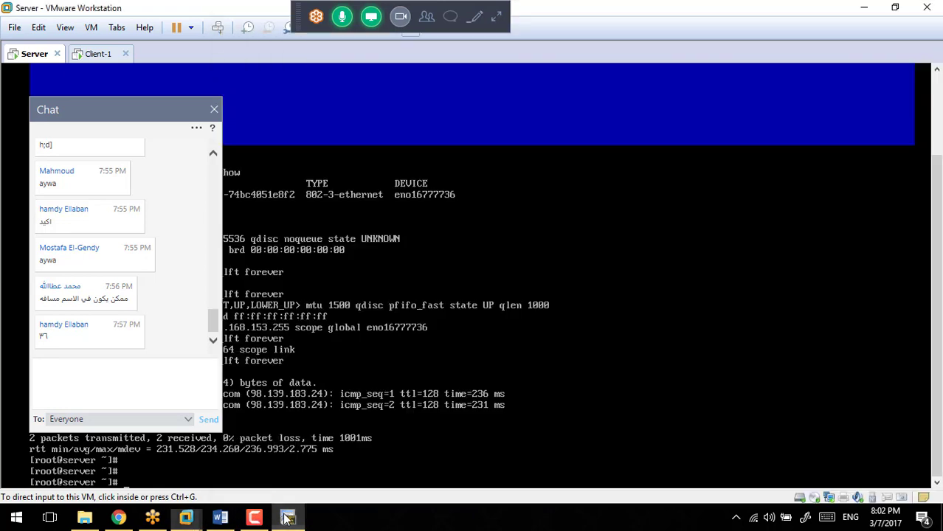
pyautogui.click(287, 519)
pyautogui.click(287, 518)
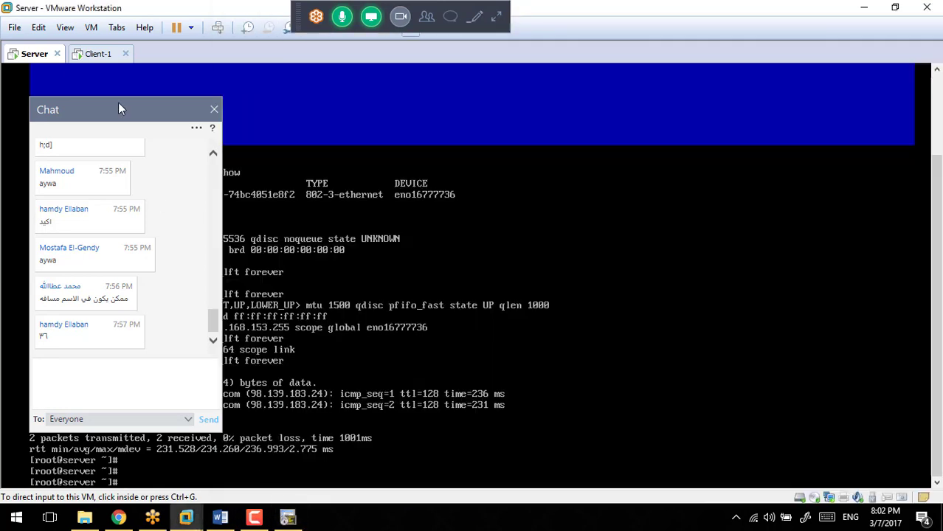
pyautogui.click(96, 53)
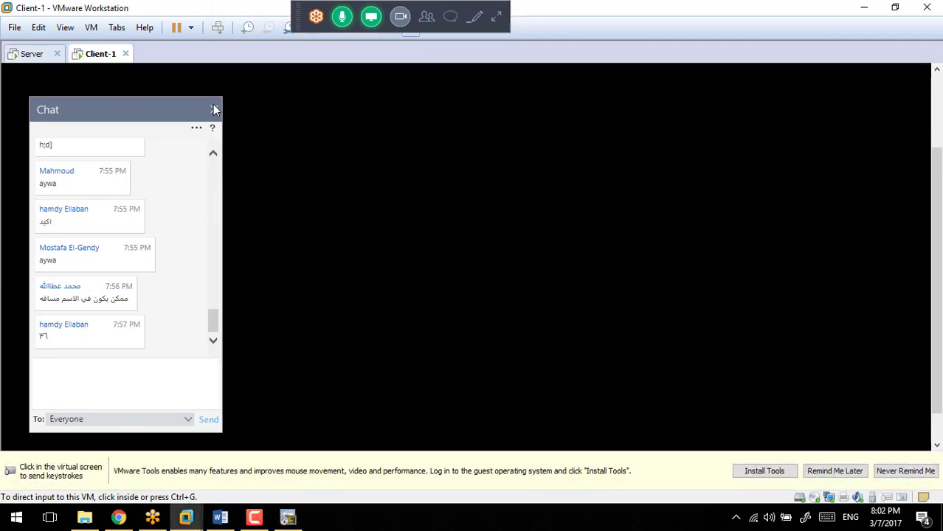
pyautogui.click(387, 256)
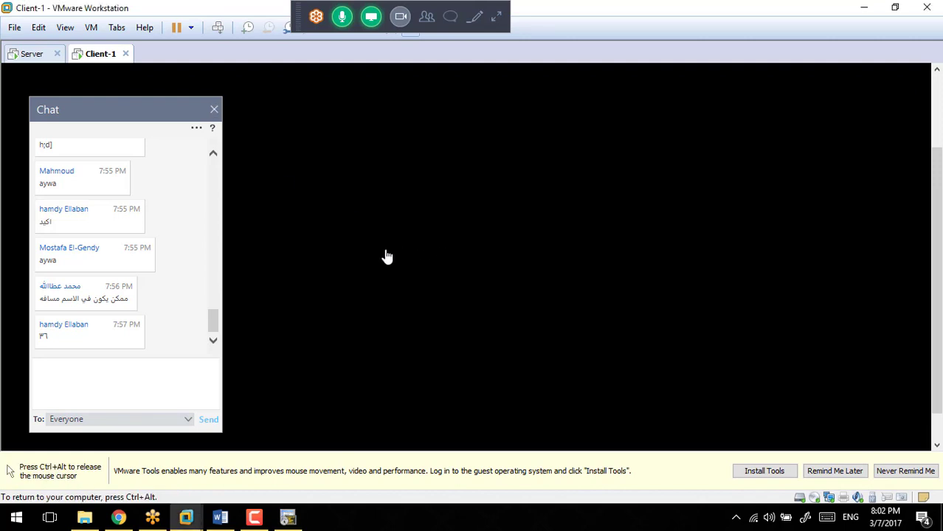
pyautogui.hotkey('ctrl', 'alt')
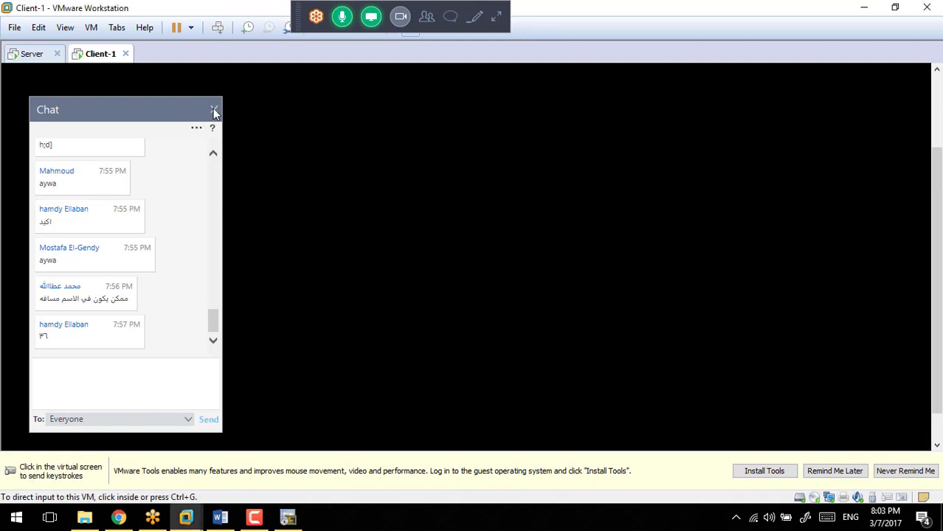
pyautogui.click(213, 111)
# Log in to Client-1 as root and list its connections with 'nmcli con sh'
pyautogui.click(474, 275)
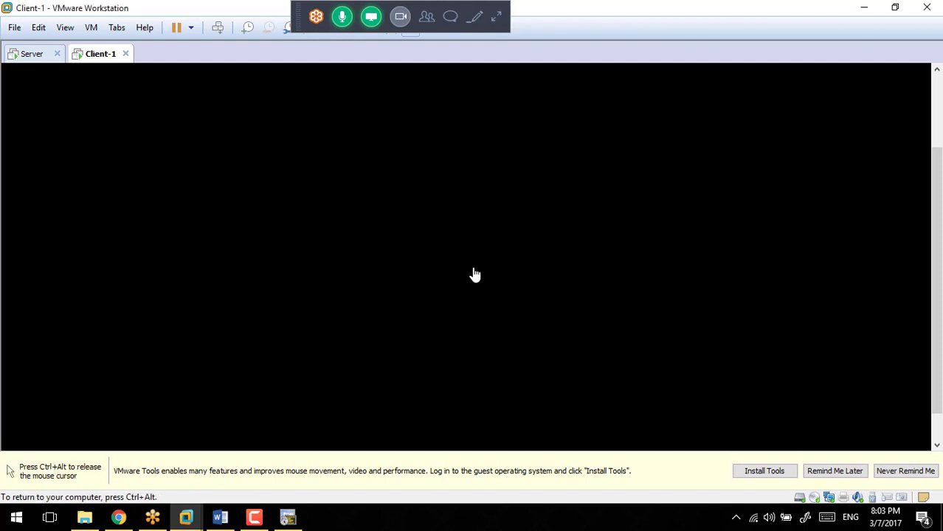
pyautogui.press('Return')
pyautogui.press('Return')
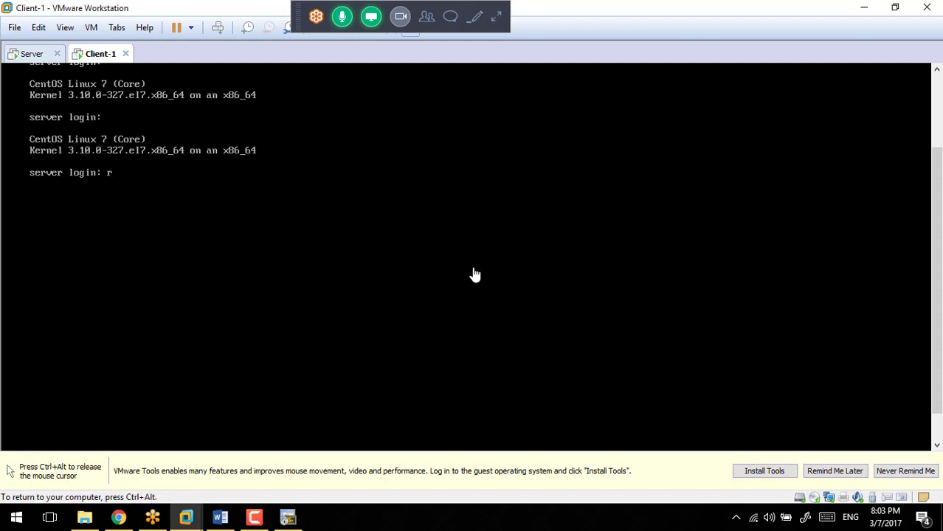
pyautogui.write('root')
pyautogui.press('Return')
pyautogui.press('Return')
pyautogui.press('Return')
pyautogui.press('Return')
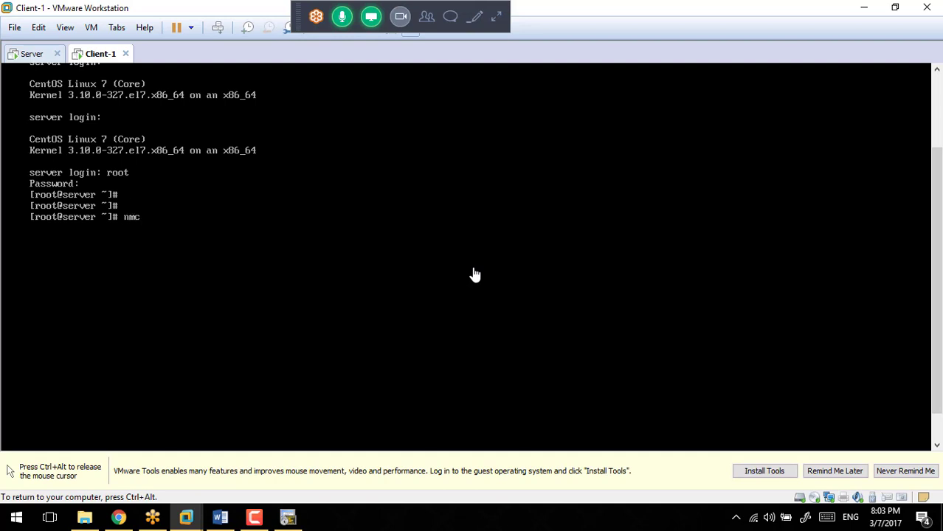
pyautogui.write('nmcli con sh')
pyautogui.press('Return')
# Show interface addresses with 'ip a s' (192.168.153.146/24) and stop VMware Tools reminders
pyautogui.press('Return')
pyautogui.press('Return')
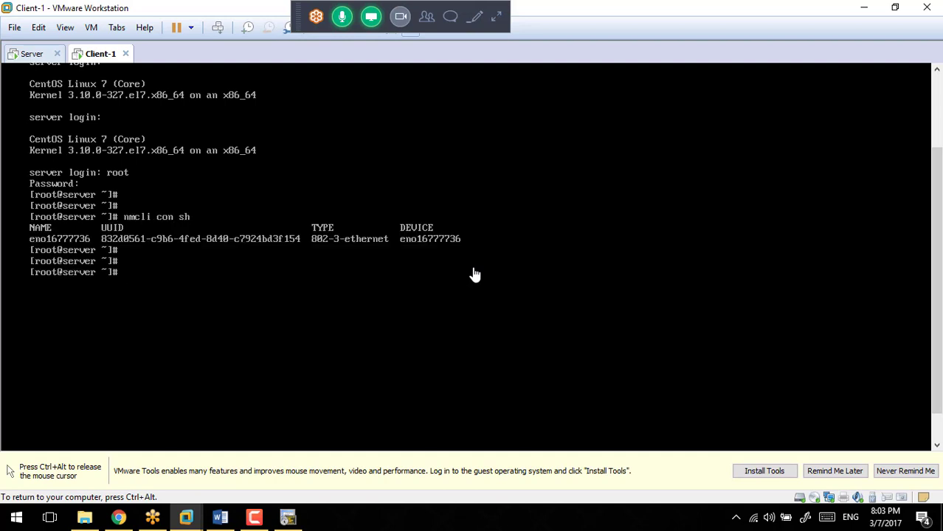
pyautogui.write('ip a s')
pyautogui.press('Return')
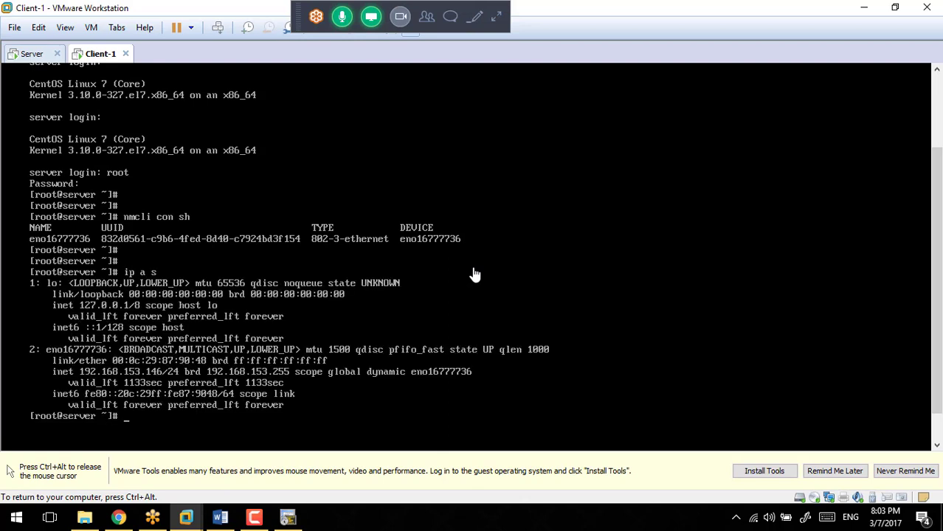
pyautogui.press('Return')
pyautogui.press('Return')
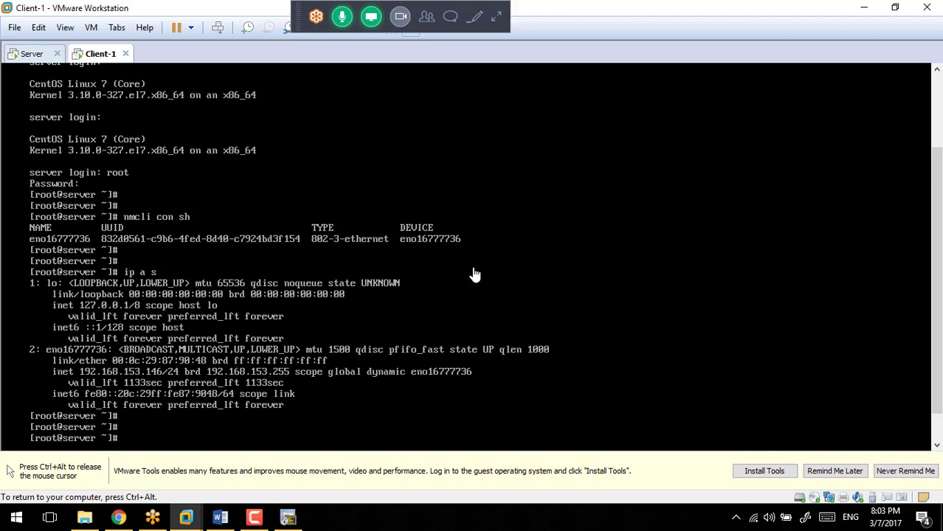
pyautogui.click(905, 470)
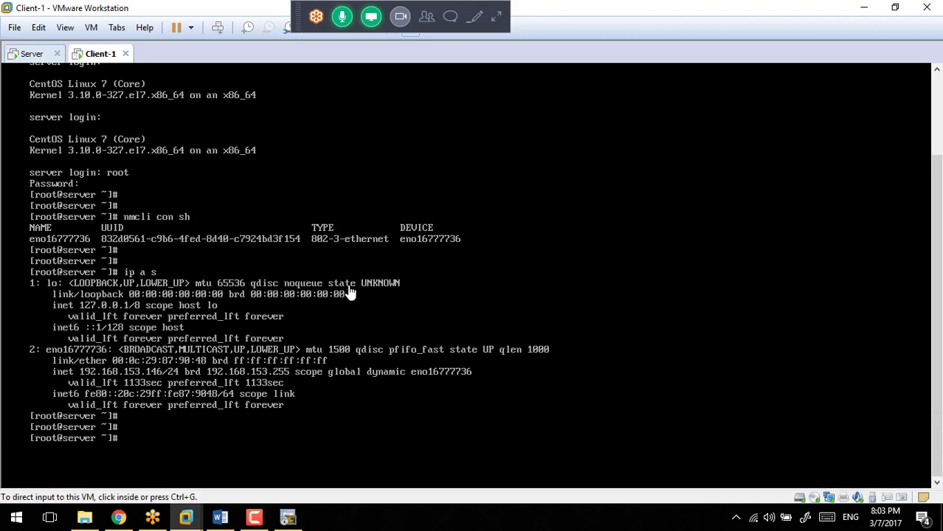
pyautogui.click(351, 293)
pyautogui.press('Return')
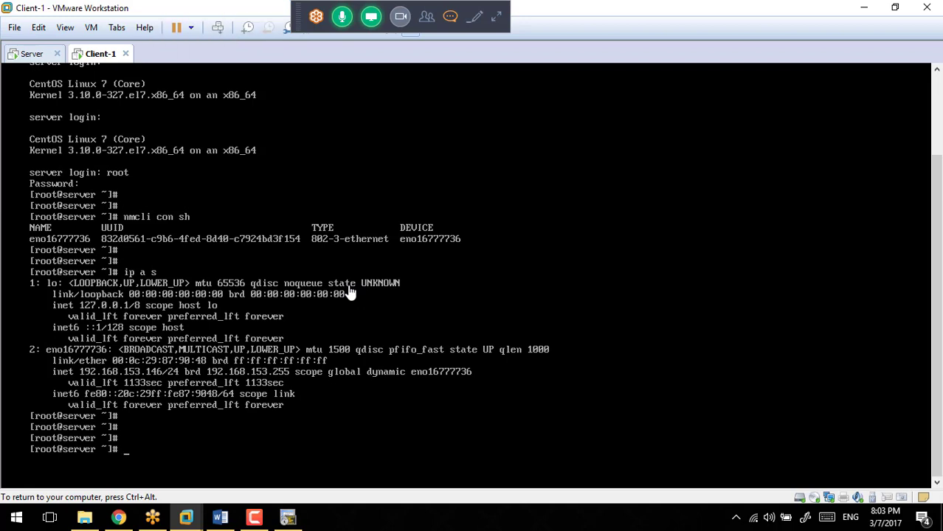
# Delete connection eno16777736 with 'nmcli conn del', clear the screen and enter nmtui
pyautogui.write('nmcli conn del eno')
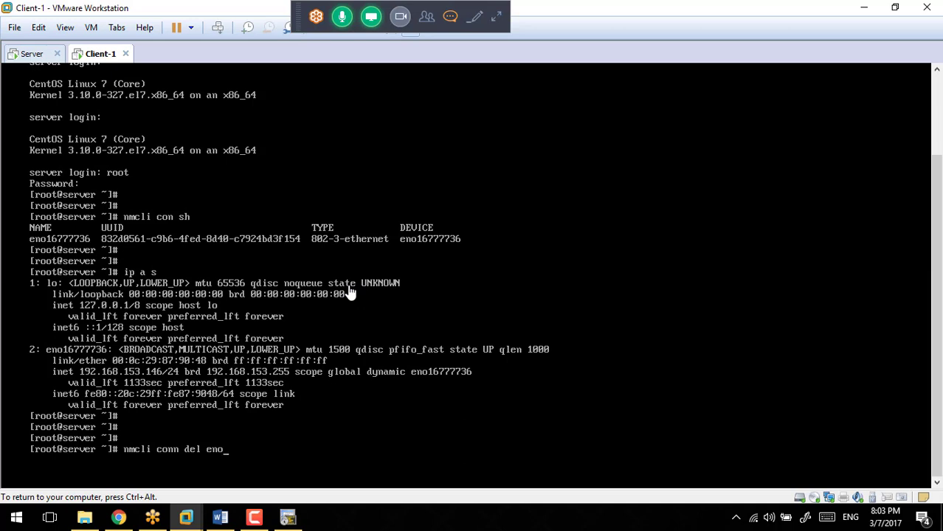
pyautogui.write('16777736')
pyautogui.press('Return')
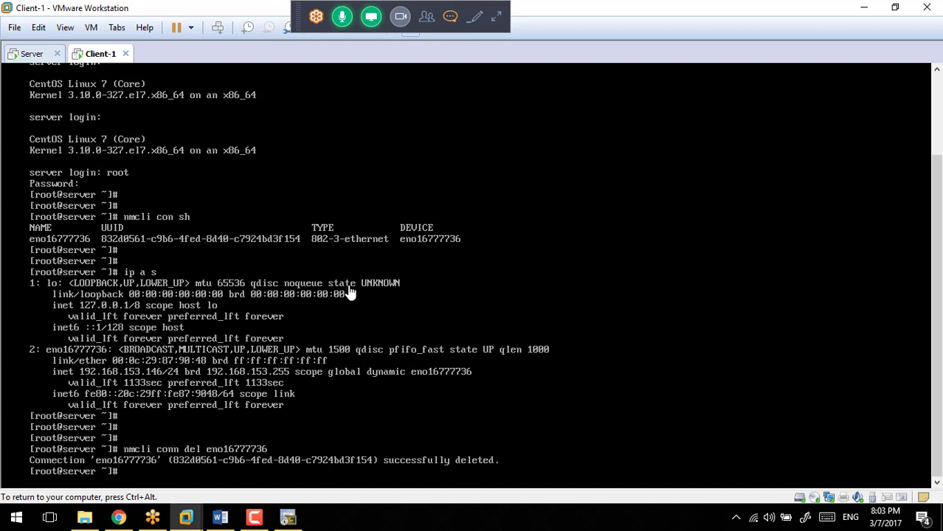
pyautogui.press('Return')
pyautogui.hotkey('ctrl', 'l')
pyautogui.press('Return')
pyautogui.press('Return')
pyautogui.press('Return')
pyautogui.press('Return')
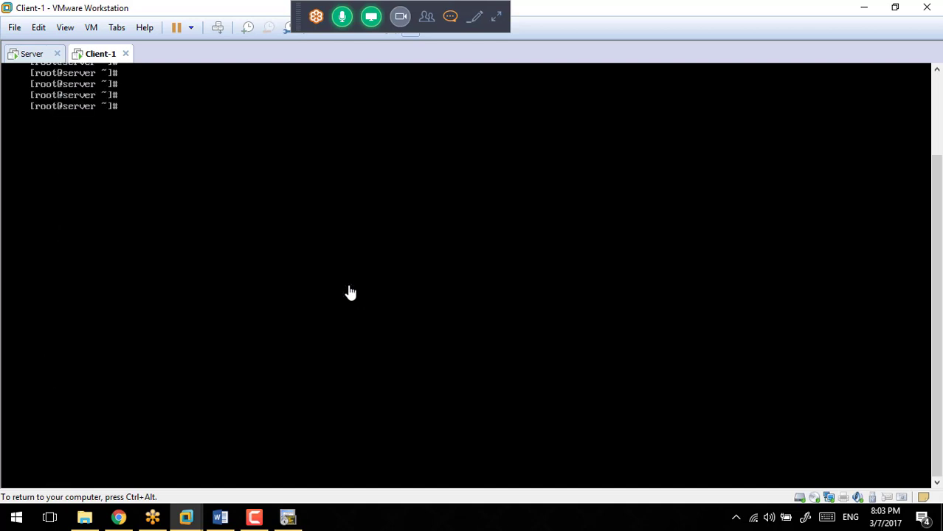
pyautogui.press('Return')
pyautogui.press('Return')
pyautogui.write('nmtui')
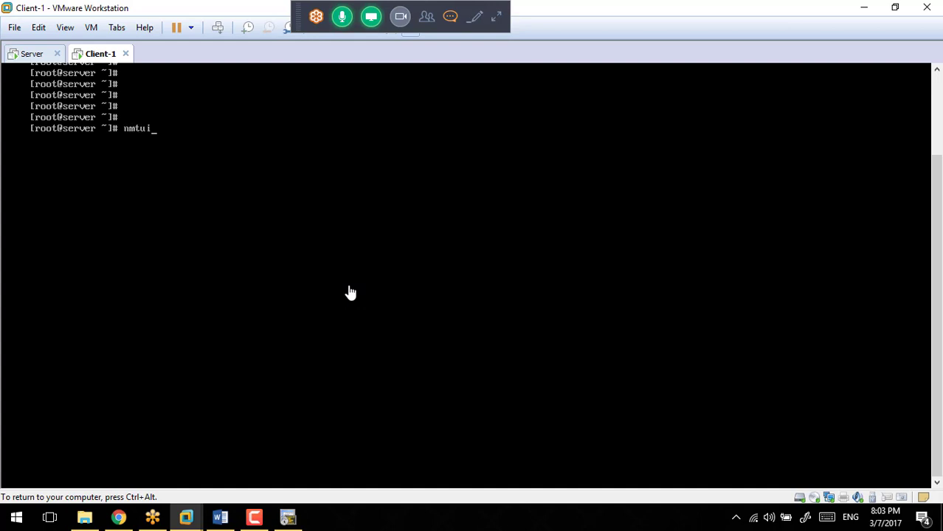
# In nmtui, add an Ethernet connection named CLI-CONN_1 on device eno16777736
pyautogui.press('Return')
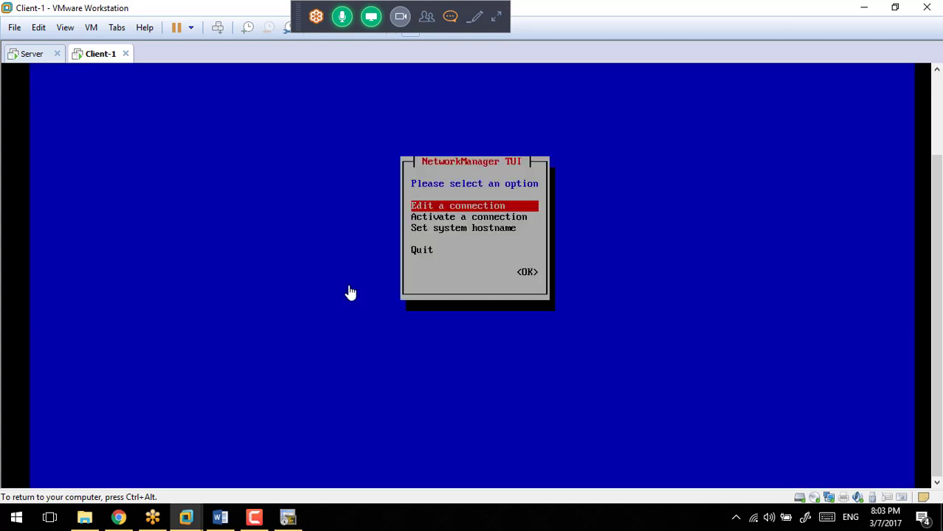
pyautogui.press('Return')
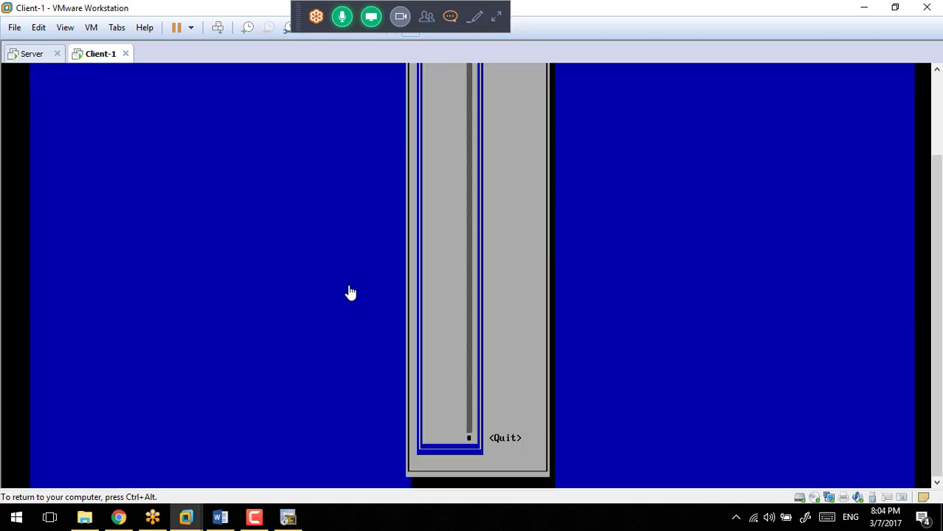
pyautogui.click(936, 109)
pyautogui.press('Tab')
pyautogui.press('Return')
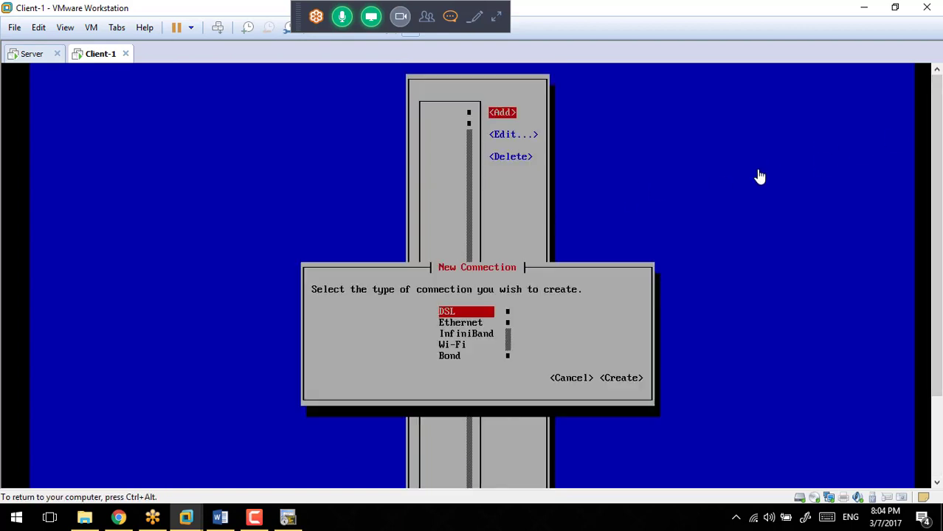
pyautogui.press('Down')
pyautogui.press('Return')
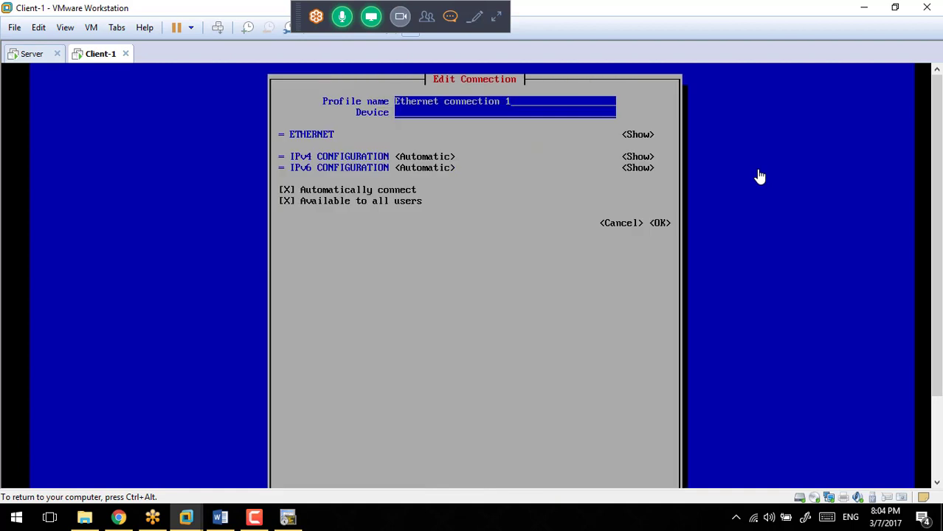
pyautogui.press('BackSpace')
pyautogui.press('BackSpace')
pyautogui.press('BackSpace')
pyautogui.press('BackSpace')
pyautogui.press('BackSpace')
pyautogui.press('BackSpace')
pyautogui.press('BackSpace')
pyautogui.press('BackSpace')
pyautogui.press('BackSpace')
pyautogui.press('BackSpace')
pyautogui.press('BackSpace')
pyautogui.press('BackSpace')
pyautogui.press('BackSpace')
pyautogui.press('BackSpace')
pyautogui.press('BackSpace')
pyautogui.press('BackSpace')
pyautogui.press('BackSpace')
pyautogui.press('BackSpace')
pyautogui.press('BackSpace')
pyautogui.press('BackSpace')
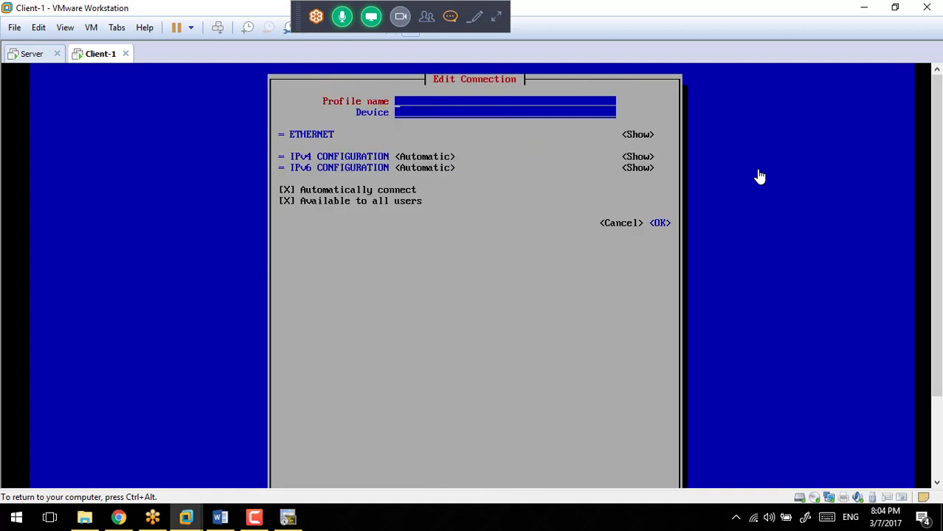
pyautogui.write('CLI-CONN')
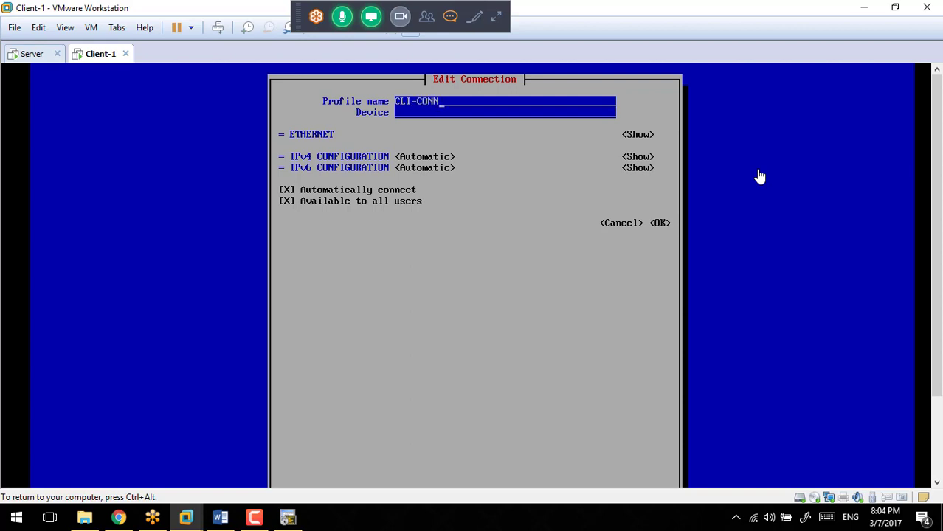
pyautogui.write('_1')
pyautogui.write('en')
pyautogui.write('o')
pyautogui.write('16777')
pyautogui.write('736')
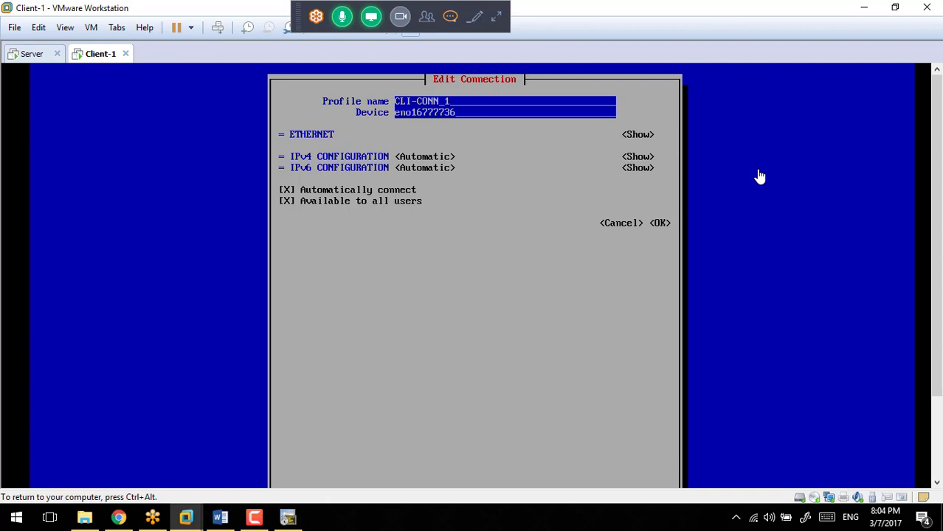
pyautogui.press('Tab')
pyautogui.press('Tab')
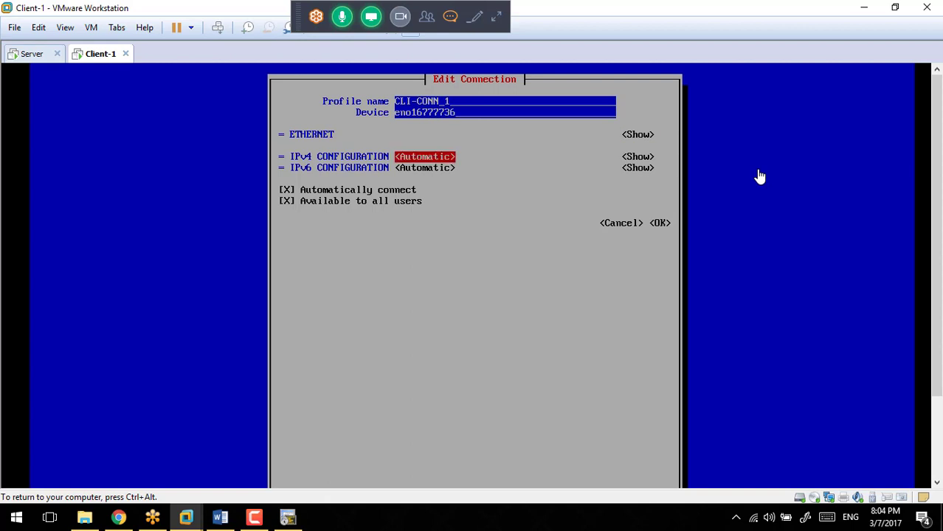
# Set IPv4 to Manual with address 192.168.153.151/24, gateway 192.168.150.2 and DNS 8.8.8.8
pyautogui.press('Return')
pyautogui.press('Down')
pyautogui.press('Down')
pyautogui.press('Return')
pyautogui.press('Tab')
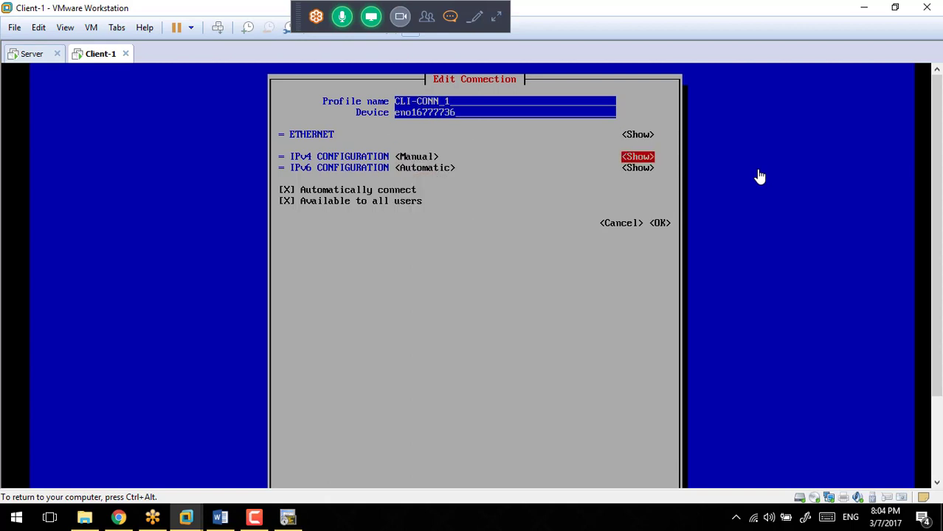
pyautogui.press('Return')
pyautogui.press('Tab')
pyautogui.press('Return')
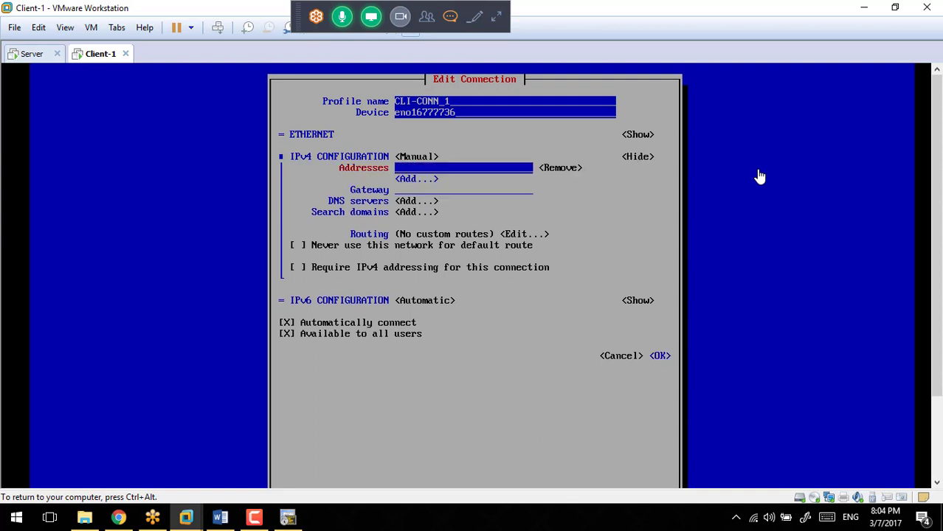
pyautogui.write('1')
pyautogui.write('92.168.1')
pyautogui.write('.153.1')
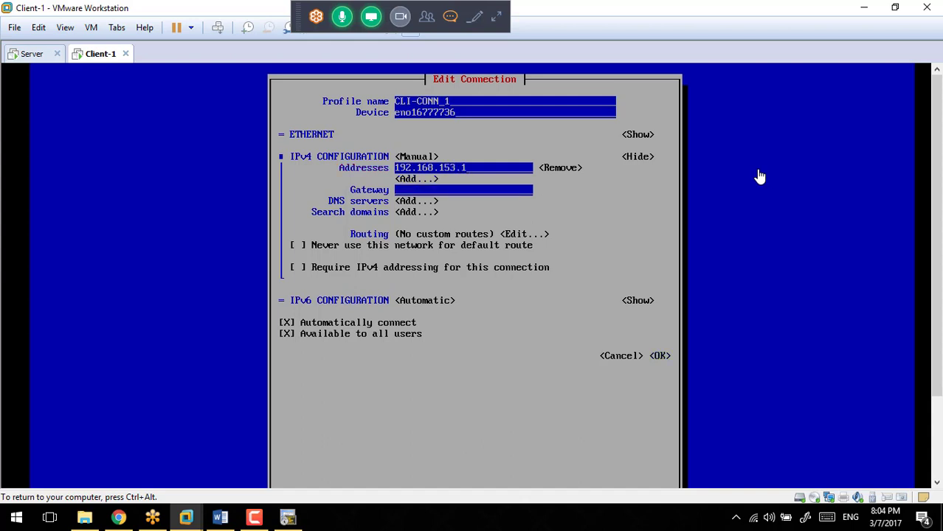
pyautogui.write('51/24')
pyautogui.press('Tab')
pyautogui.press('Tab')
pyautogui.press('Tab')
pyautogui.write('192.168.')
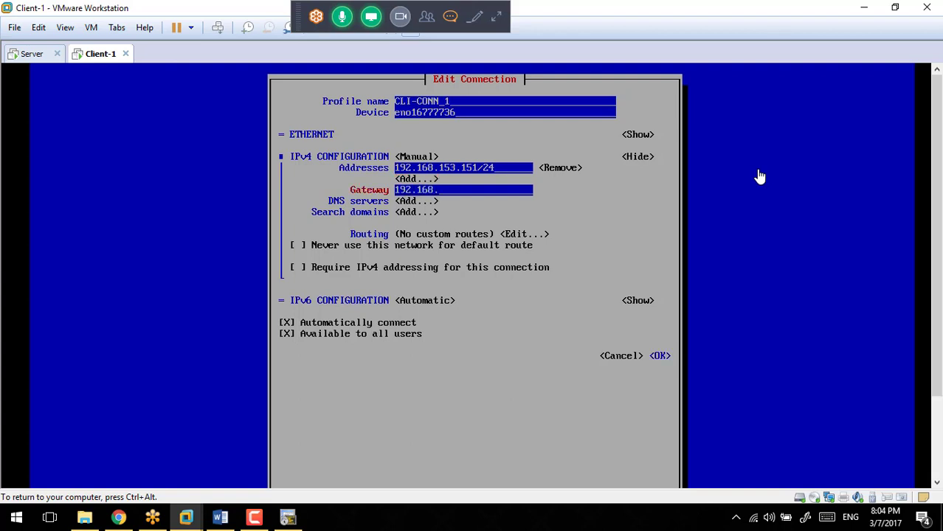
pyautogui.write('150.2')
pyautogui.press('Tab')
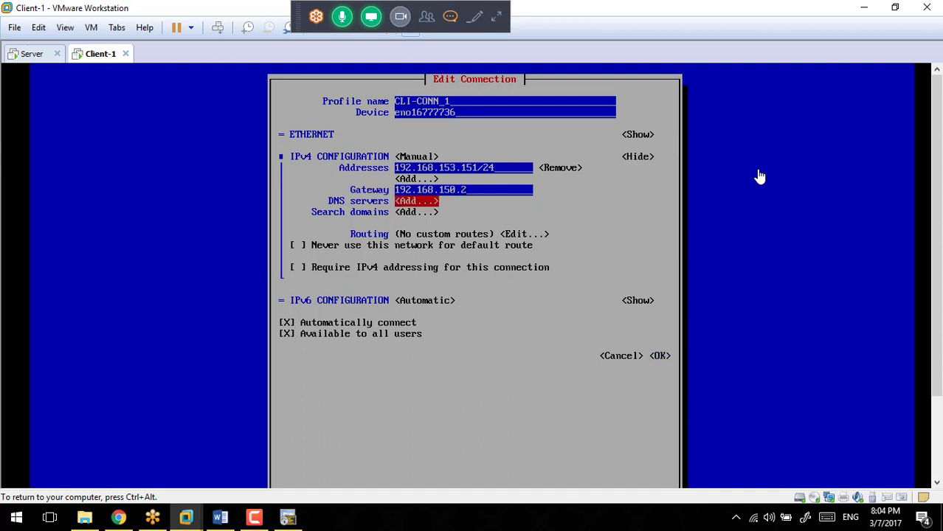
pyautogui.press('Return')
pyautogui.write('8.8.8.8')
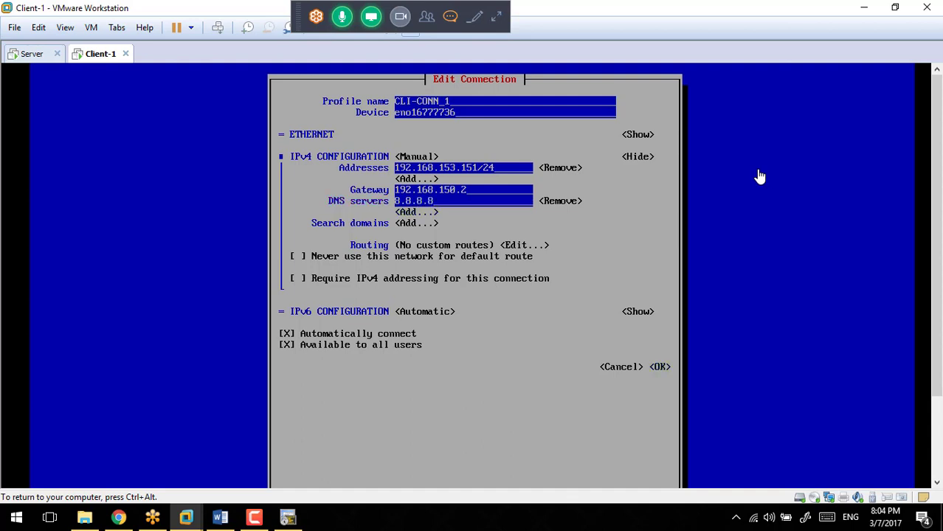
pyautogui.press('Tab')
pyautogui.press('Tab')
pyautogui.press('Tab')
pyautogui.press('Tab')
pyautogui.press('Tab')
pyautogui.press('Tab')
pyautogui.press('Tab')
pyautogui.press('Tab')
pyautogui.press('Tab')
pyautogui.press('Tab')
pyautogui.press('Tab')
pyautogui.press('Tab')
# Save the CLI-CONN_1 connection and quit nmtui back to the shell
pyautogui.press('Return')
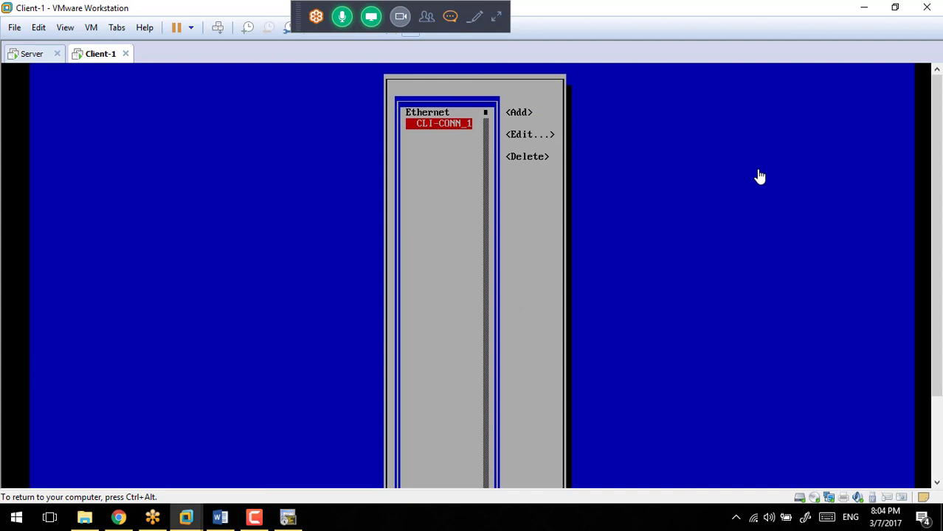
pyautogui.press('Tab')
pyautogui.press('Tab')
pyautogui.press('Tab')
pyautogui.press('Tab')
pyautogui.press('Tab')
pyautogui.press('Tab')
pyautogui.press('Tab')
pyautogui.press('Tab')
pyautogui.press('Tab')
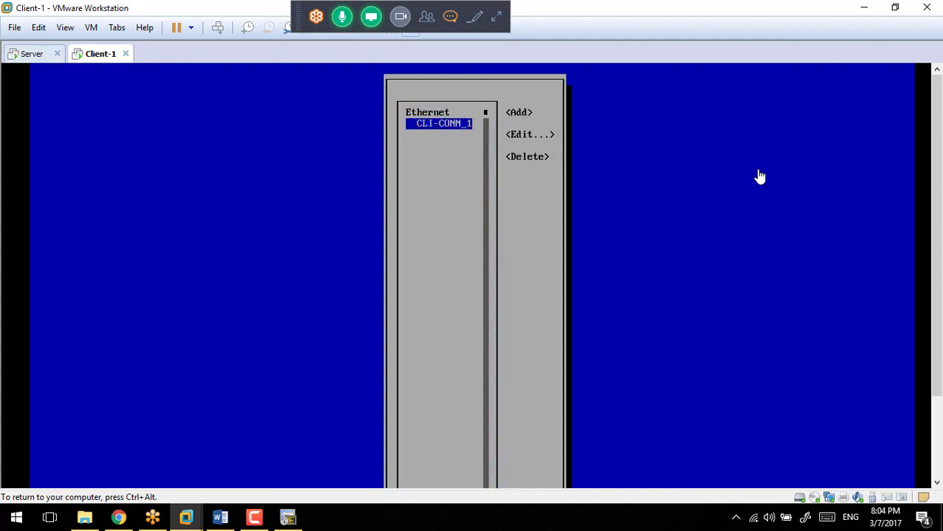
pyautogui.hotkey('ctrl', 'alt')
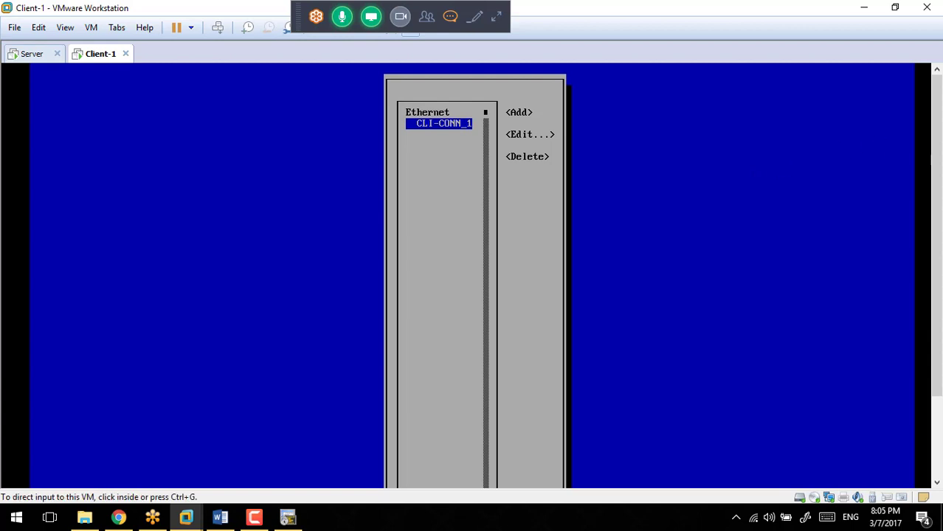
pyautogui.scroll(-3, 939, 162)
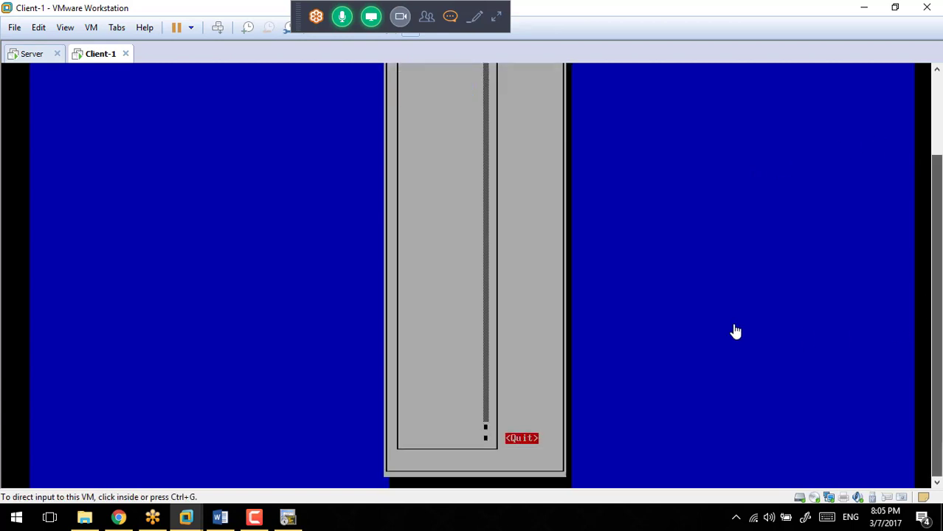
pyautogui.click(522, 324)
pyautogui.press('Return')
# Check connections and addresses, then ping yahoo.com, which fails to resolve
pyautogui.press('Return')
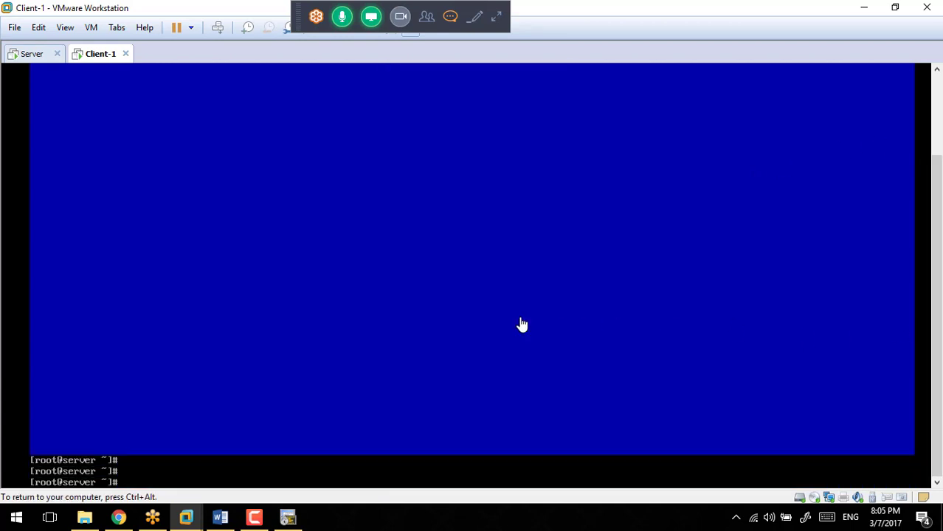
pyautogui.write('nmcli conn sh')
pyautogui.press('Return')
pyautogui.press('Return')
pyautogui.press('Return')
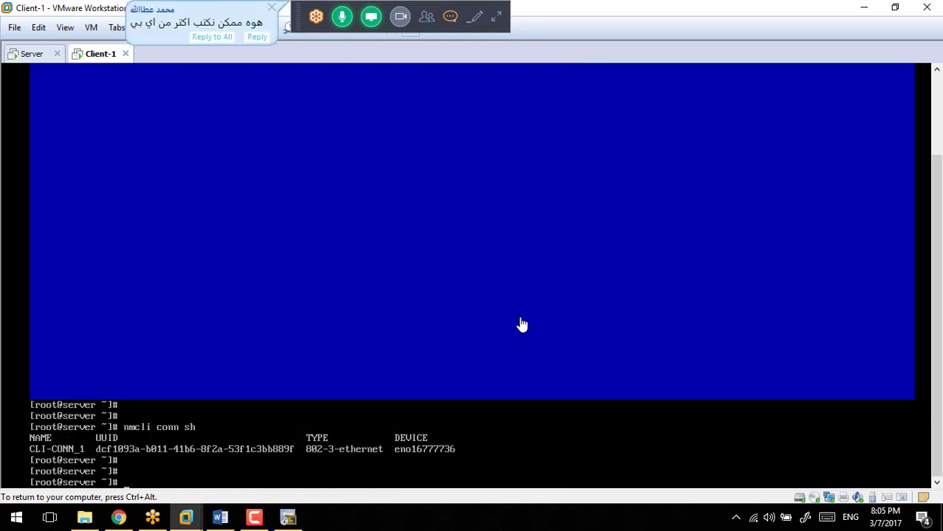
pyautogui.write('ip a s')
pyautogui.press('Return')
pyautogui.write('p')
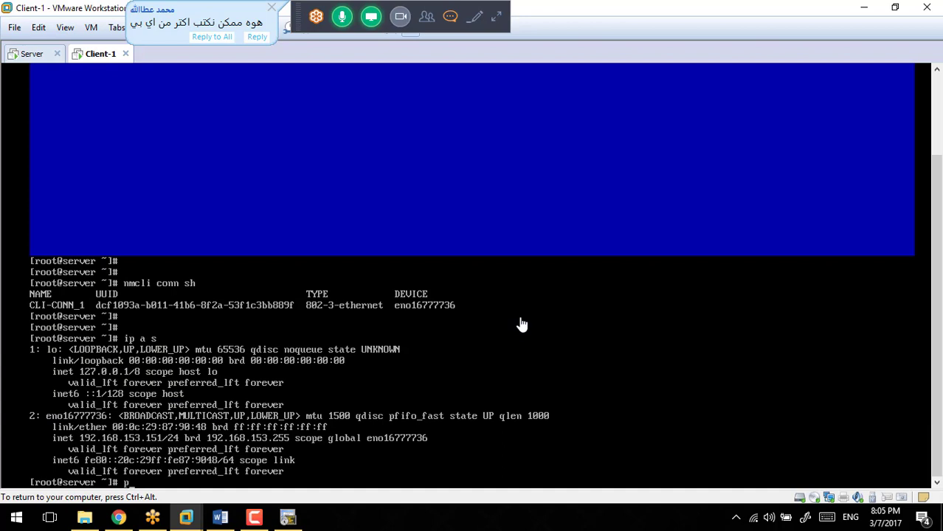
pyautogui.write('ing yahoo.com')
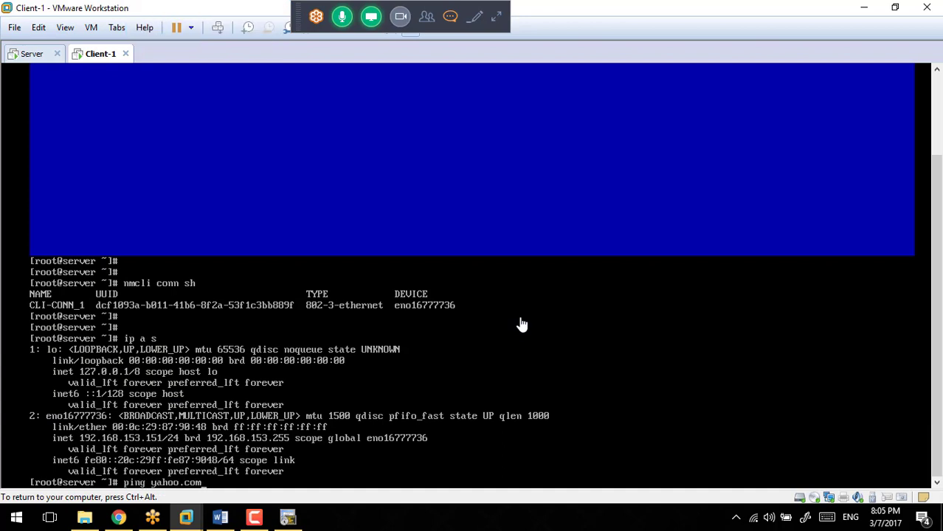
pyautogui.press('Return')
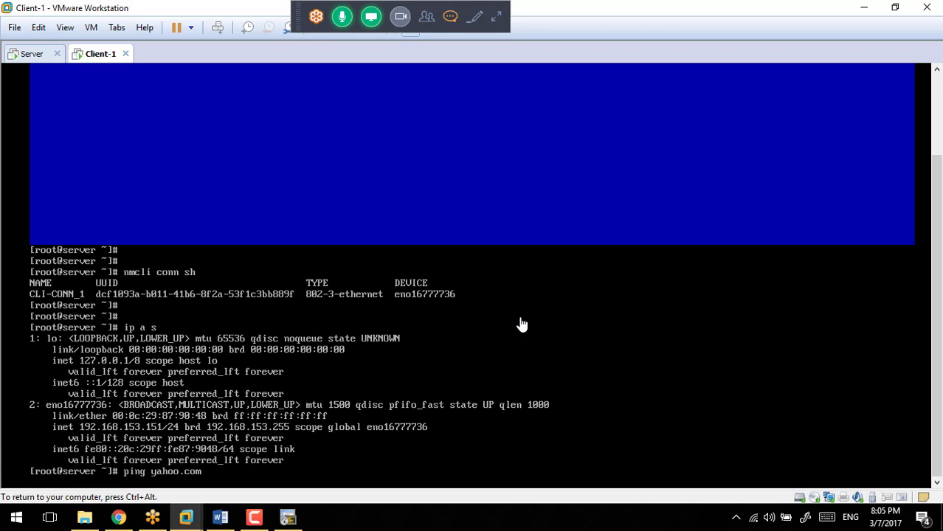
pyautogui.press('Return')
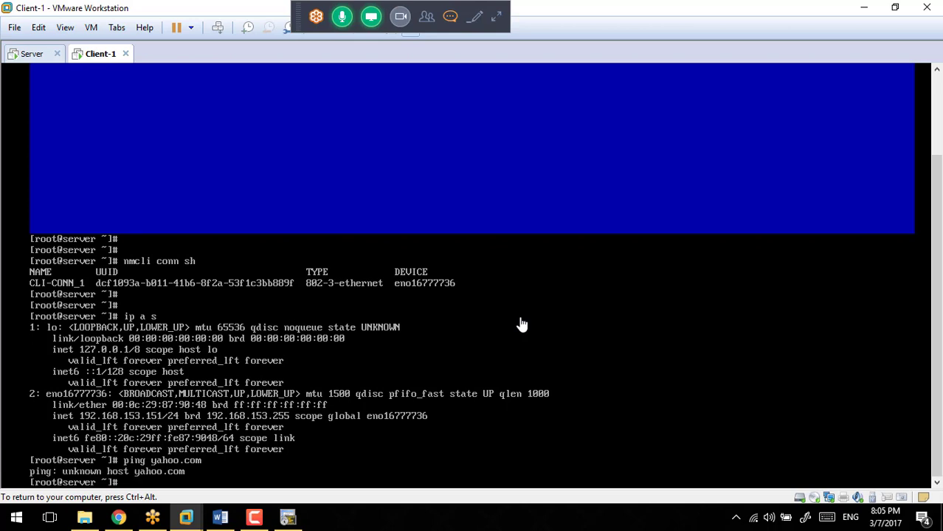
# Ping 192.168.153.2 and 192.168.153.150 successfully, then 8.8.8.8, which is unreachable
pyautogui.write('ping 192.168.153.')
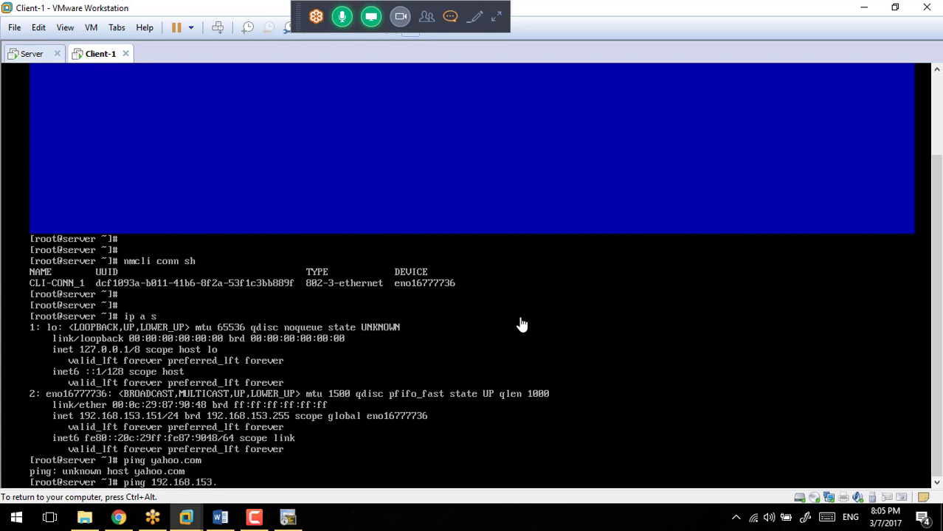
pyautogui.write('2')
pyautogui.press('Return')
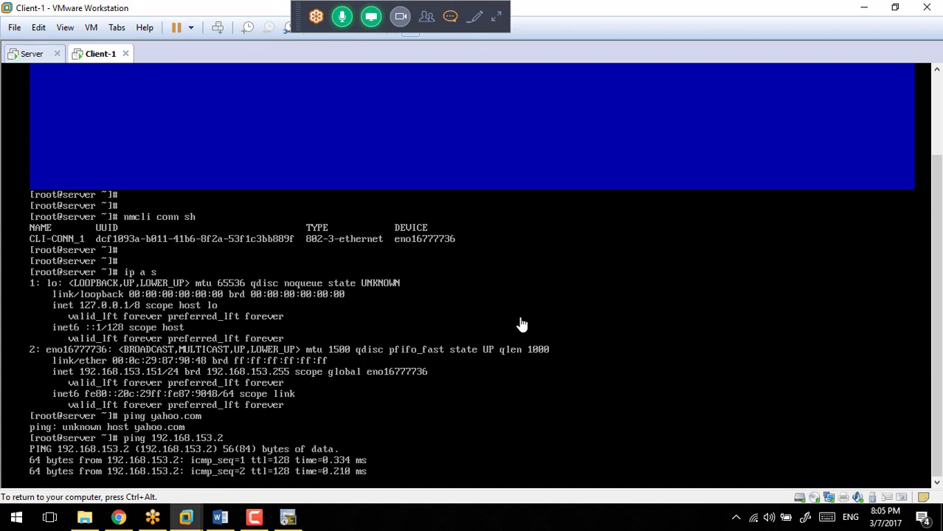
pyautogui.hotkey('ctrl', 'c')
pyautogui.press('Up')
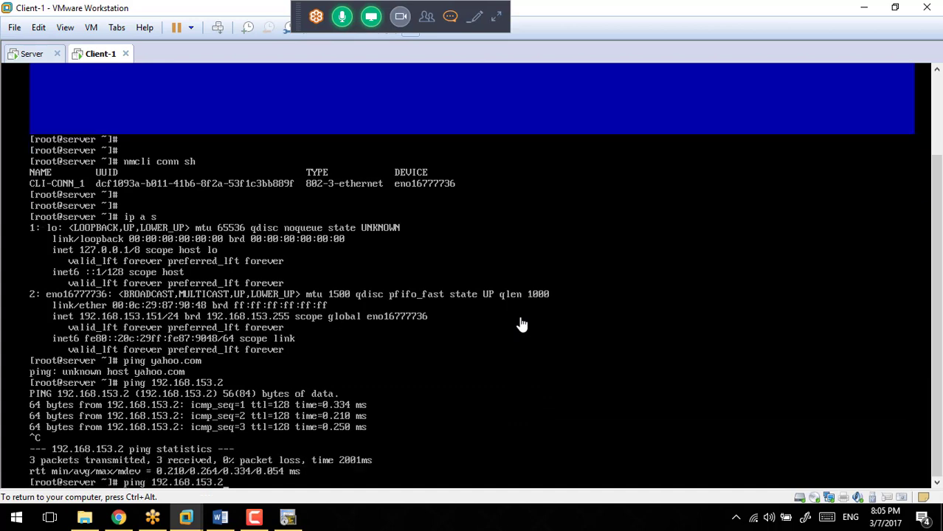
pyautogui.press('BackSpace')
pyautogui.write('150')
pyautogui.press('Return')
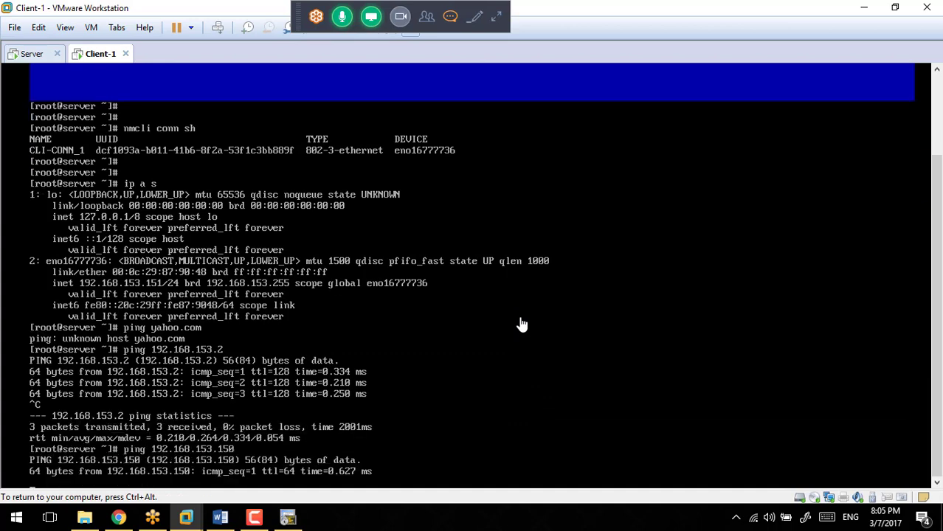
pyautogui.hotkey('ctrl', 'c')
pyautogui.write('p')
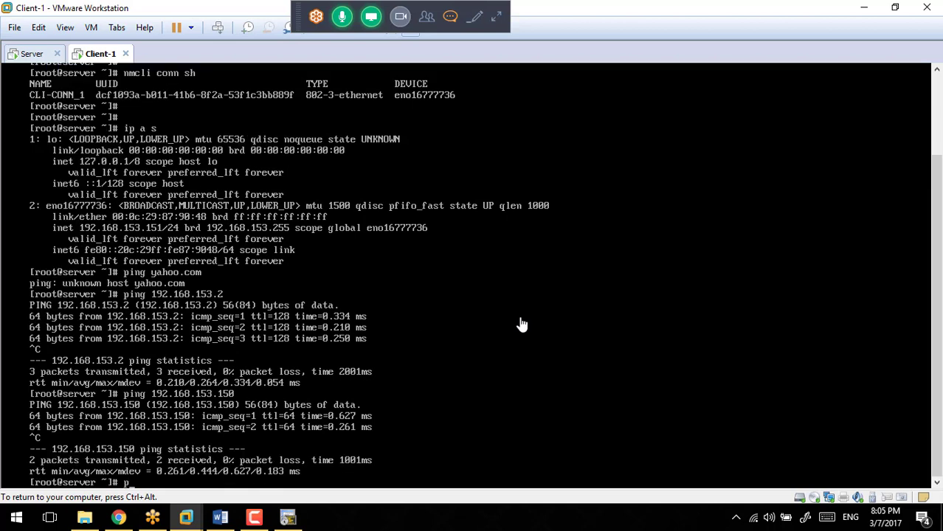
pyautogui.write('ing 8.8.8.8')
pyautogui.press('Return')
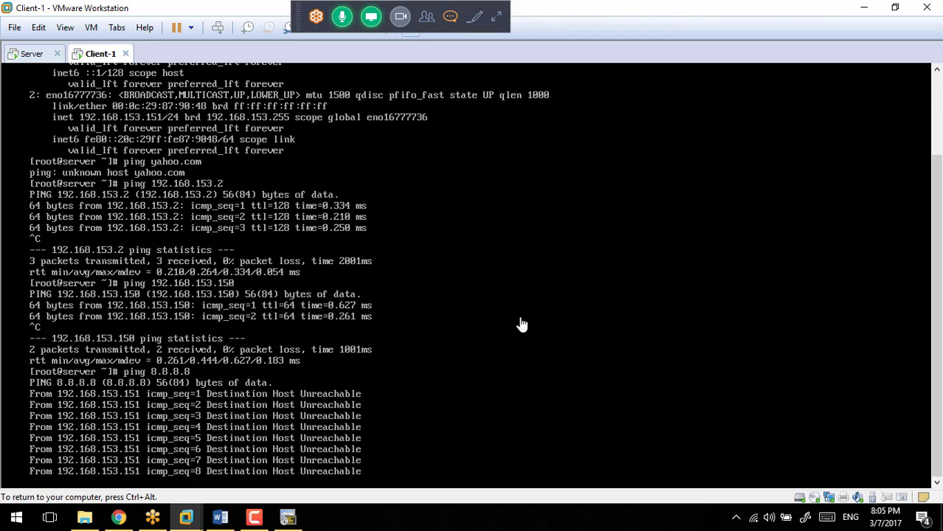
pyautogui.hotkey('ctrl', 'c')
pyautogui.press('Return')
pyautogui.press('Return')
pyautogui.press('Return')
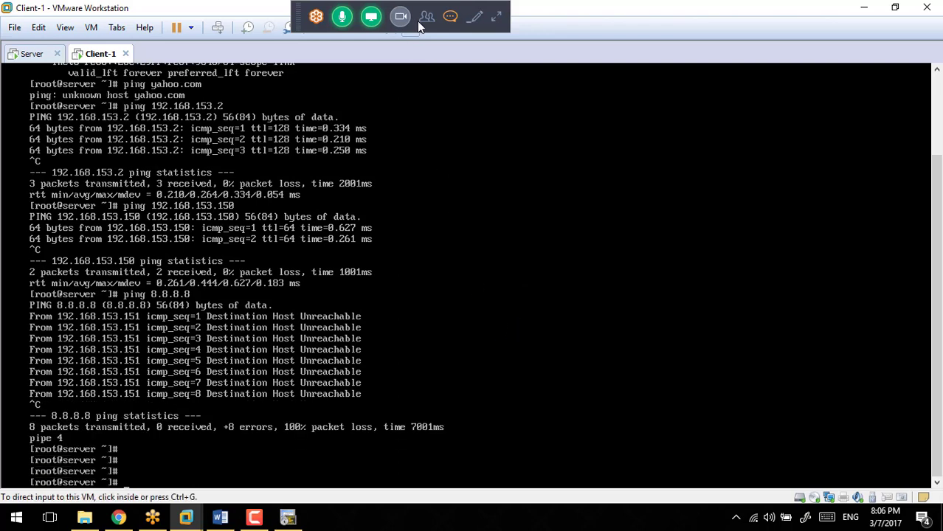
# Move the chat panel to the right and list Client-1's network connections again
pyautogui.click(448, 20)
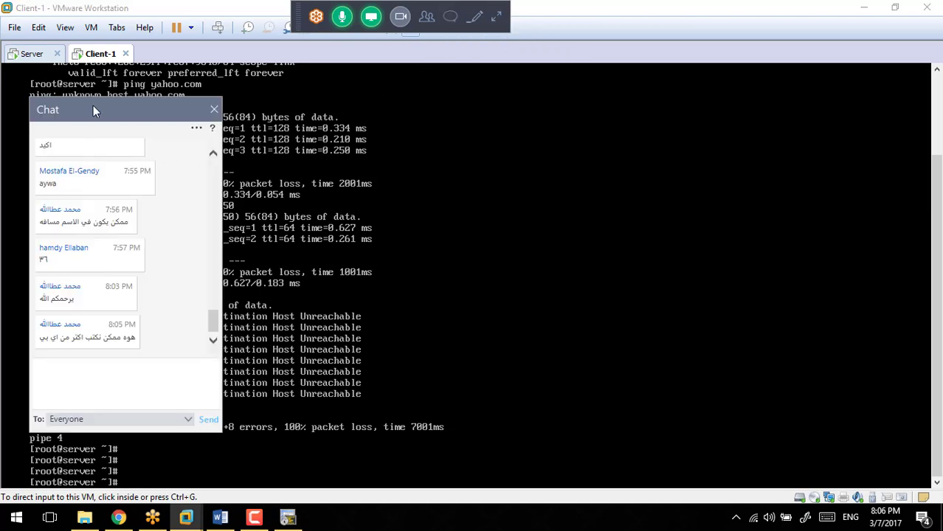
pyautogui.moveTo(93, 110); pyautogui.dragTo(804, 87)
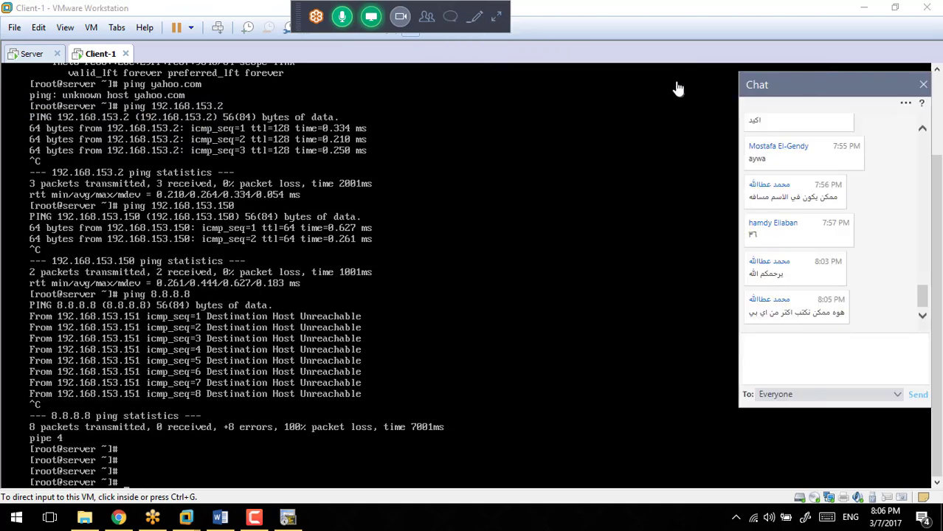
pyautogui.click(520, 195)
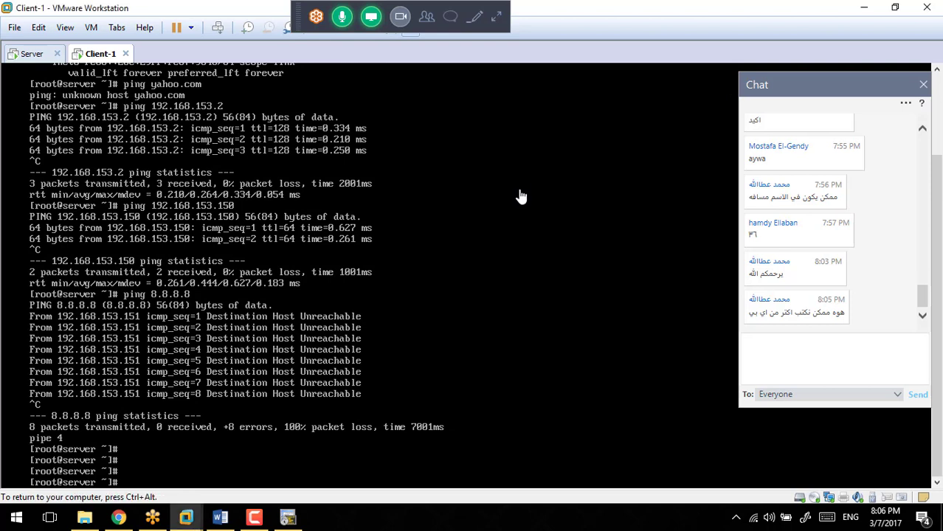
pyautogui.press('Return')
pyautogui.press('Return')
pyautogui.press('Return')
pyautogui.press('Return')
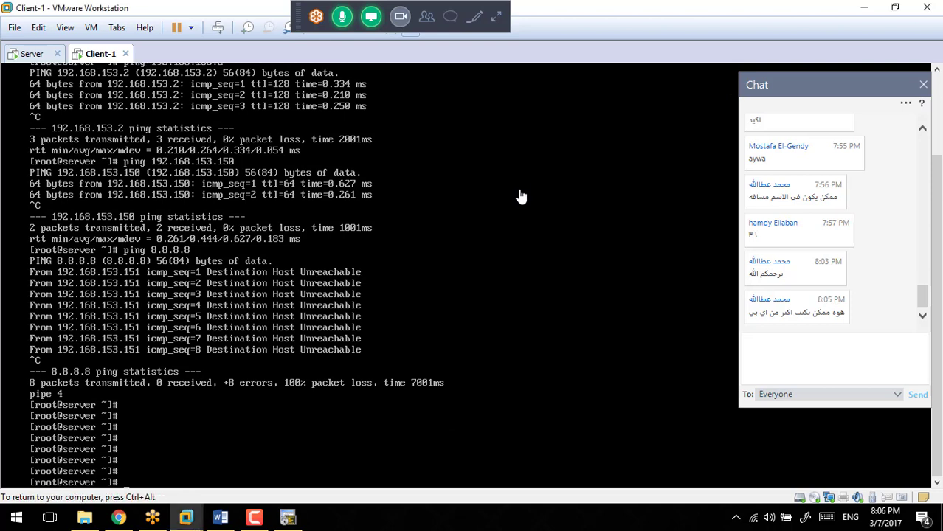
pyautogui.write('nmcli conn show en')
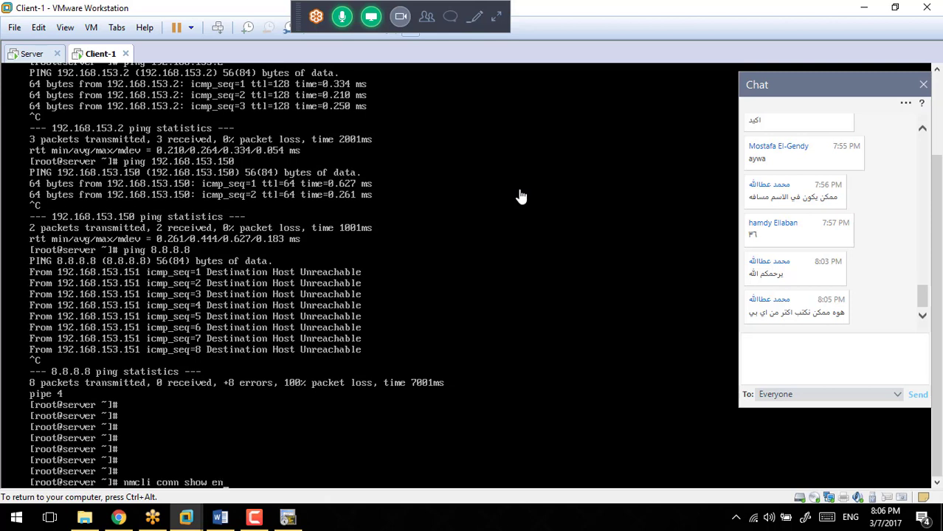
pyautogui.press('Return')
pyautogui.press('Return')
pyautogui.press('Return')
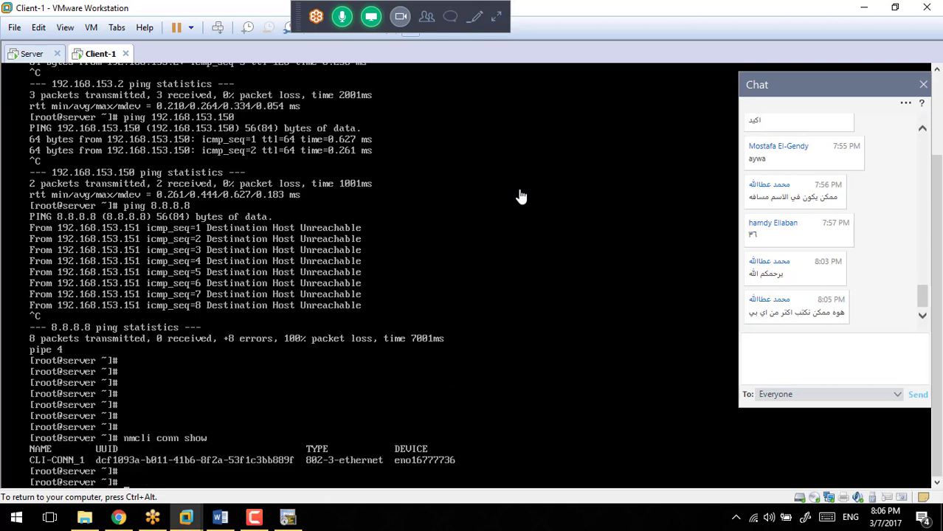
# Show CLI-CONN_1 details (gateway 192.168.150.2, DNS 8.8.8.8) and addresses, then switch to the Server VM
pyautogui.write('nmcli co')
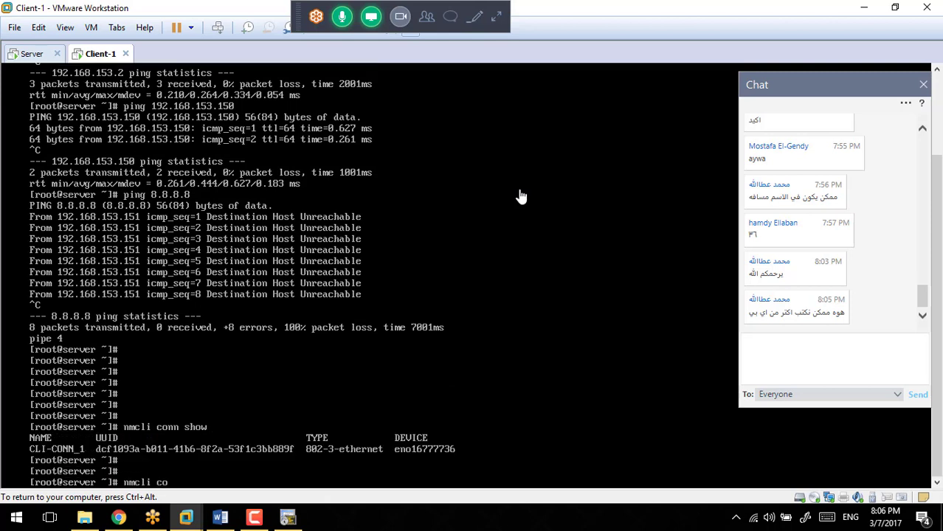
pyautogui.write('nn sh CLI-CONN_1')
pyautogui.press('Return')
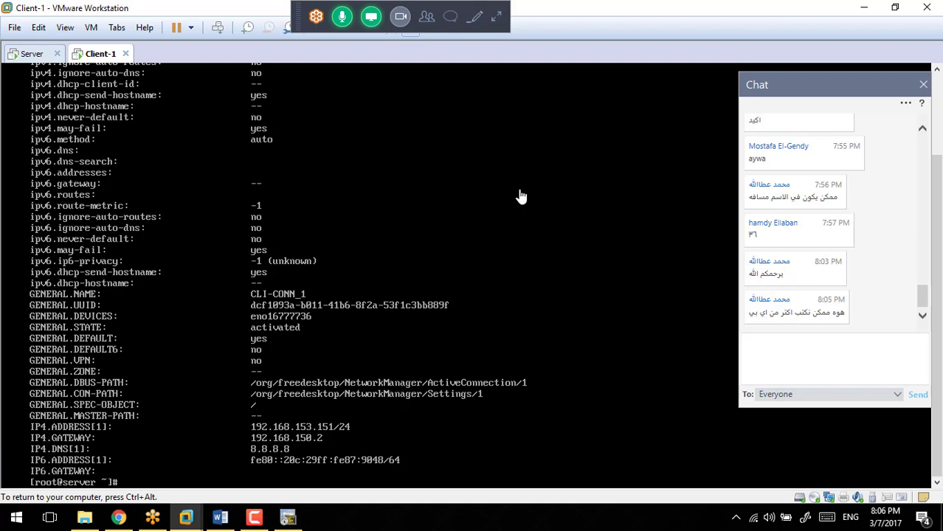
pyautogui.press('Return')
pyautogui.press('Return')
pyautogui.press('Return')
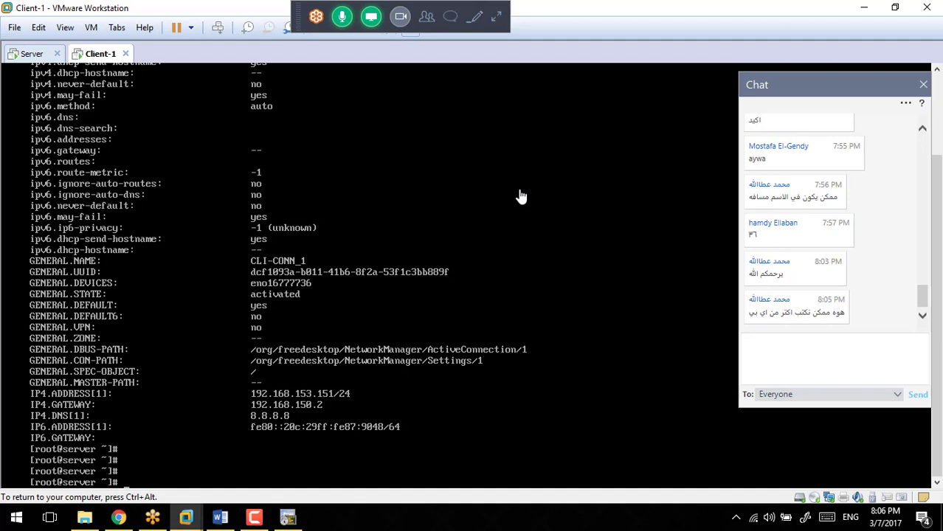
pyautogui.write('s')
pyautogui.press('Return')
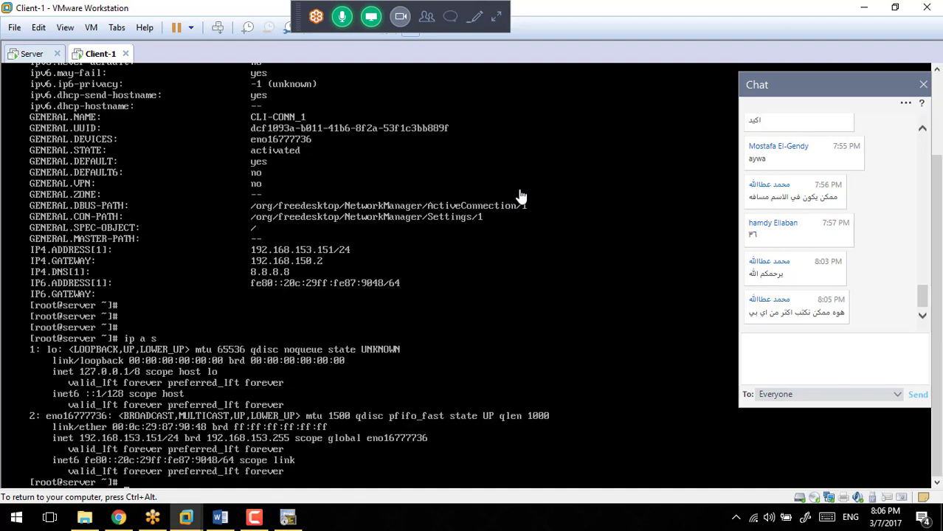
pyautogui.press('Return')
pyautogui.press('Return')
pyautogui.press('Return')
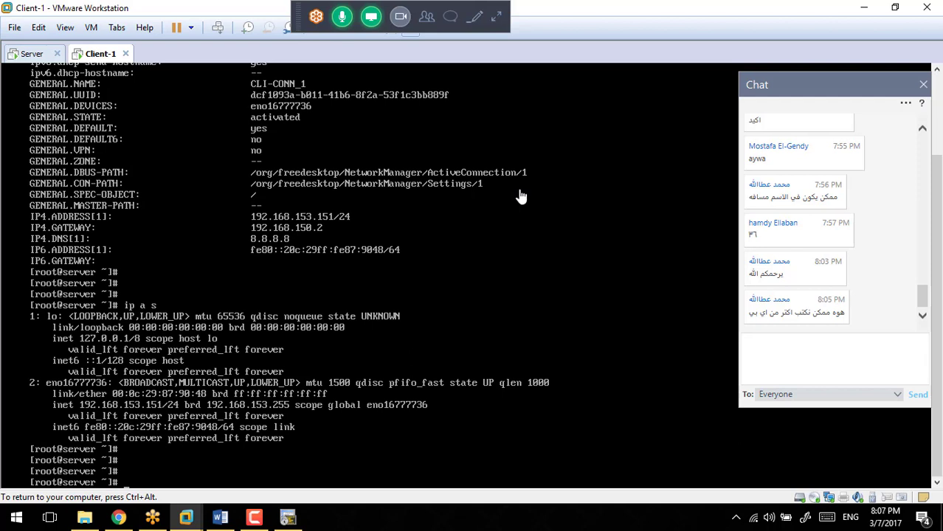
pyautogui.hotkey('ctrl', 'alt')
pyautogui.click(36, 53)
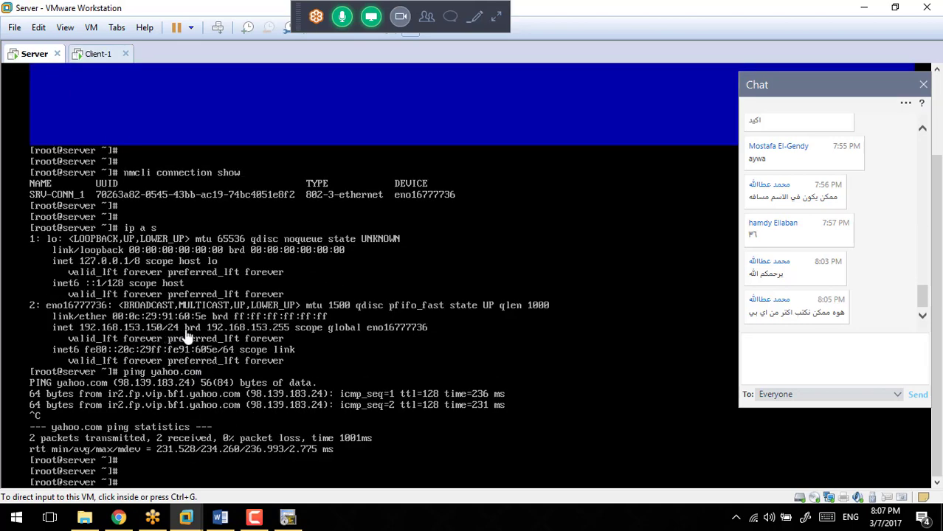
# Back on Client-1, open CLI-CONN_1 for editing in nmtui, moving the chat window aside
pyautogui.click(90, 56)
pyautogui.click(408, 274)
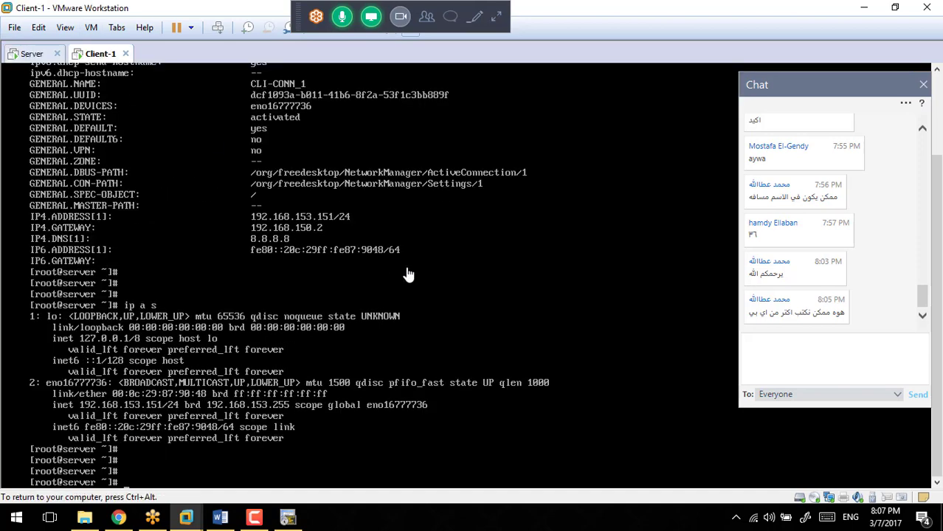
pyautogui.write('nmtui')
pyautogui.press('Return')
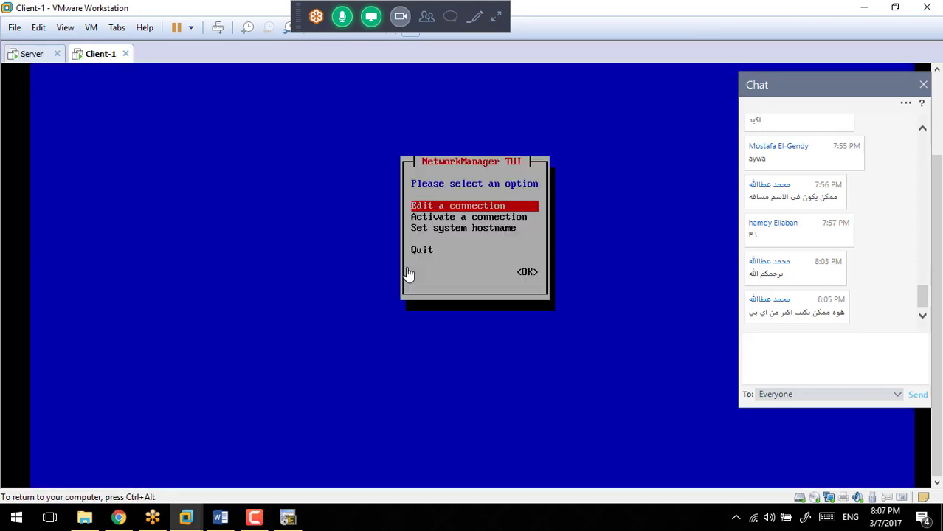
pyautogui.press('Return')
pyautogui.press('Return')
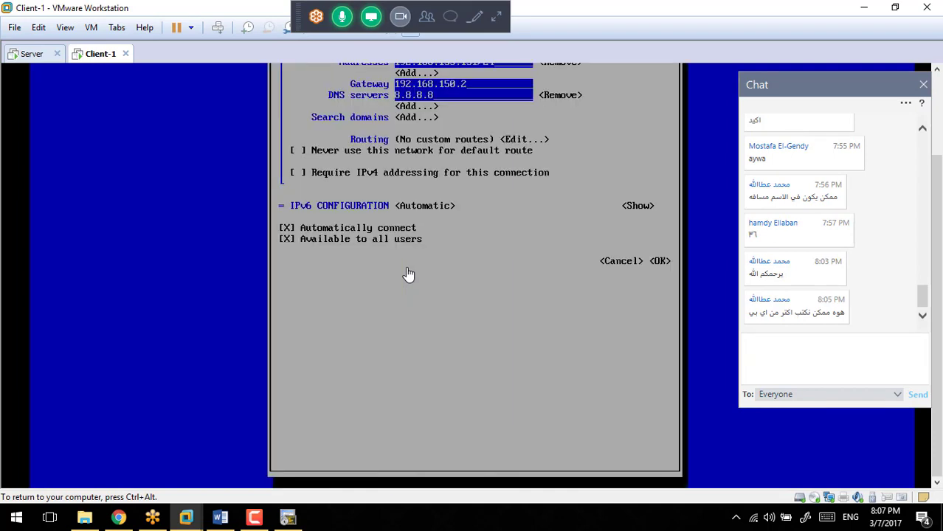
pyautogui.hotkey('ctrl', 'alt')
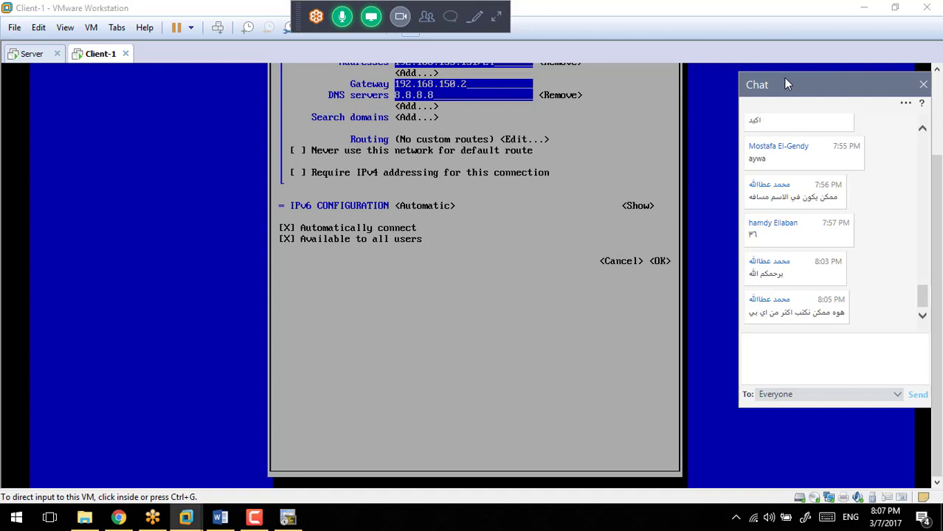
pyautogui.moveTo(839, 79); pyautogui.dragTo(45, 137)
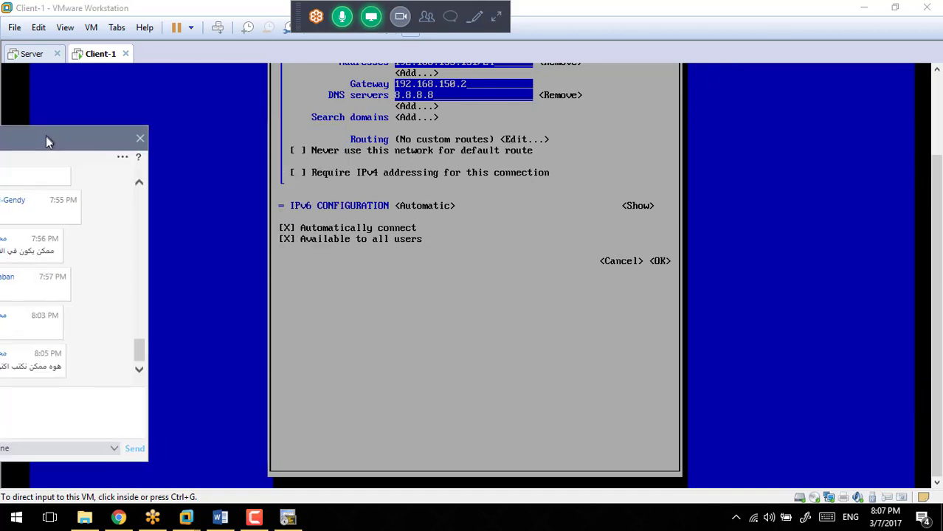
pyautogui.moveTo(935, 194); pyautogui.dragTo(935, 112)
pyautogui.click(638, 201)
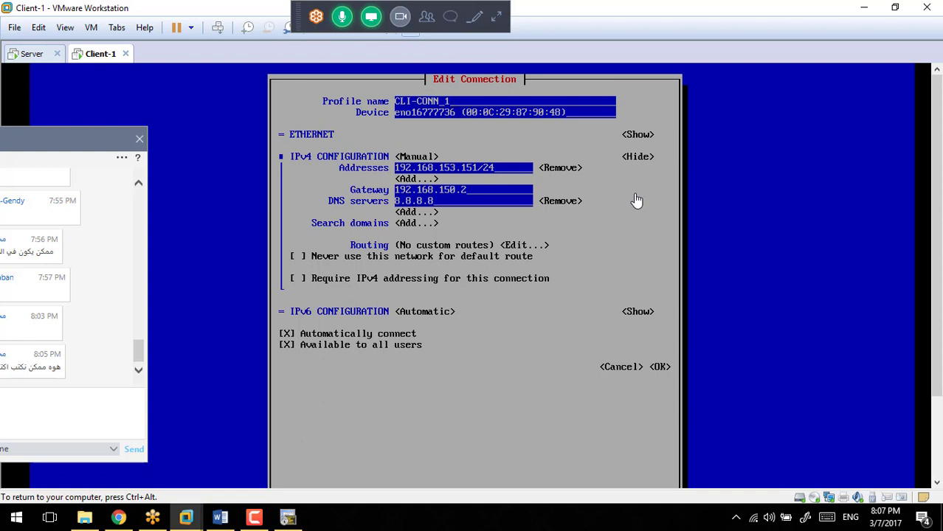
# Change the CLI-CONN_1 gateway to 192.168.153.2, save it and exit nmtui
pyautogui.press('Tab')
pyautogui.press('Tab')
pyautogui.press('Tab')
pyautogui.press('Tab')
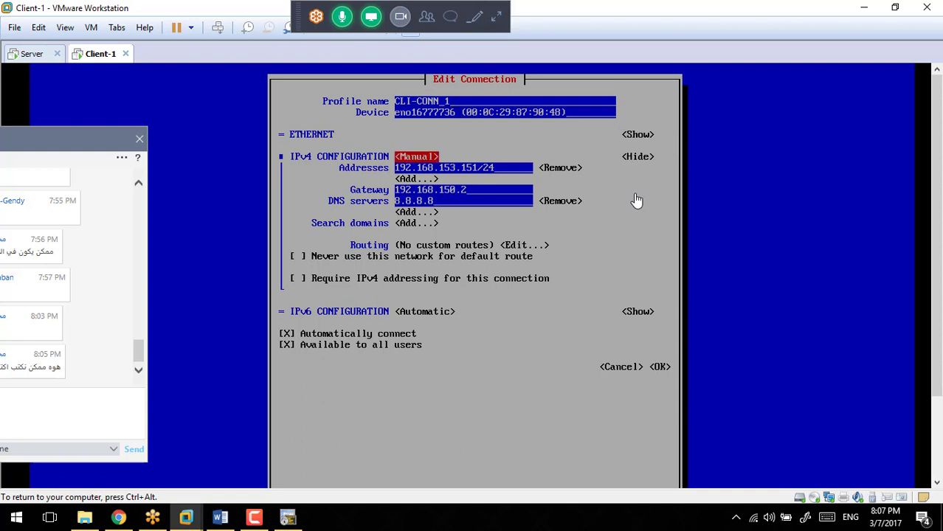
pyautogui.press('Tab')
pyautogui.press('Tab')
pyautogui.press('Tab')
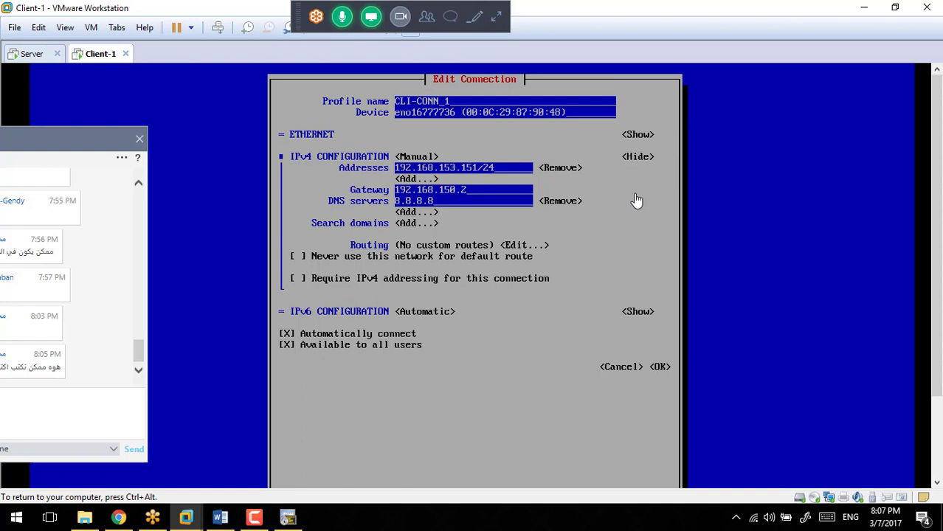
pyautogui.press('BackSpace')
pyautogui.press('BackSpace')
pyautogui.press('BackSpace')
pyautogui.write('3.2')
pyautogui.press('Tab')
pyautogui.press('Tab')
pyautogui.press('Tab')
pyautogui.press('Tab')
pyautogui.press('Tab')
pyautogui.press('Tab')
pyautogui.press('Tab')
pyautogui.press('Tab')
pyautogui.press('Tab')
pyautogui.press('Tab')
pyautogui.press('Tab')
pyautogui.press('Return')
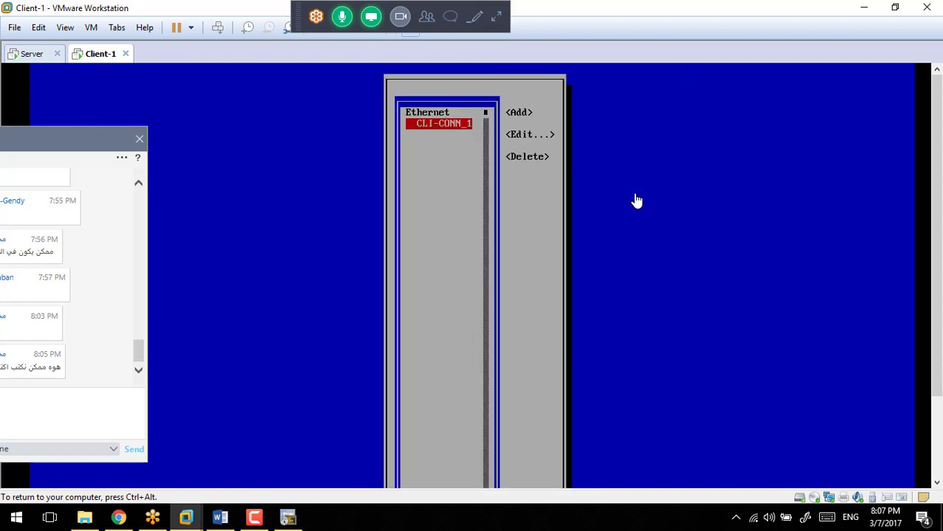
pyautogui.press('Tab')
pyautogui.press('Tab')
pyautogui.press('Tab')
pyautogui.press('Tab')
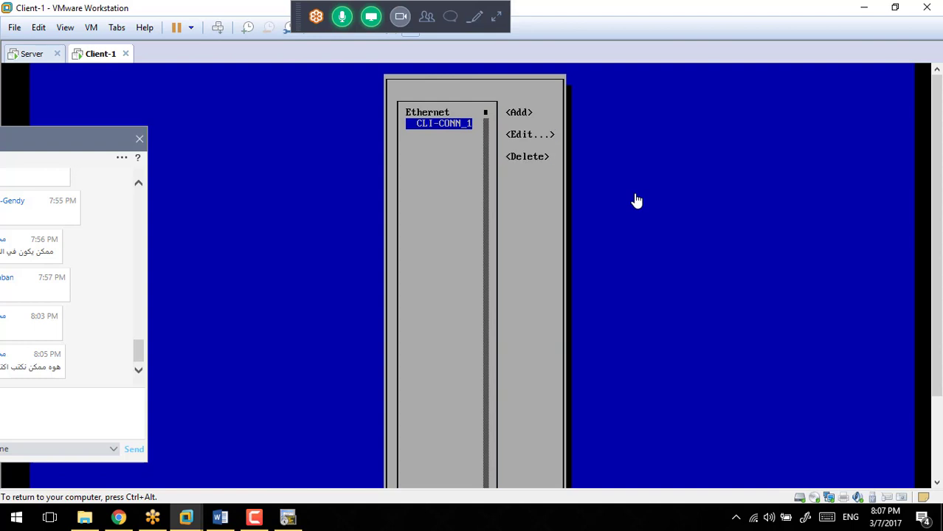
pyautogui.press('Return')
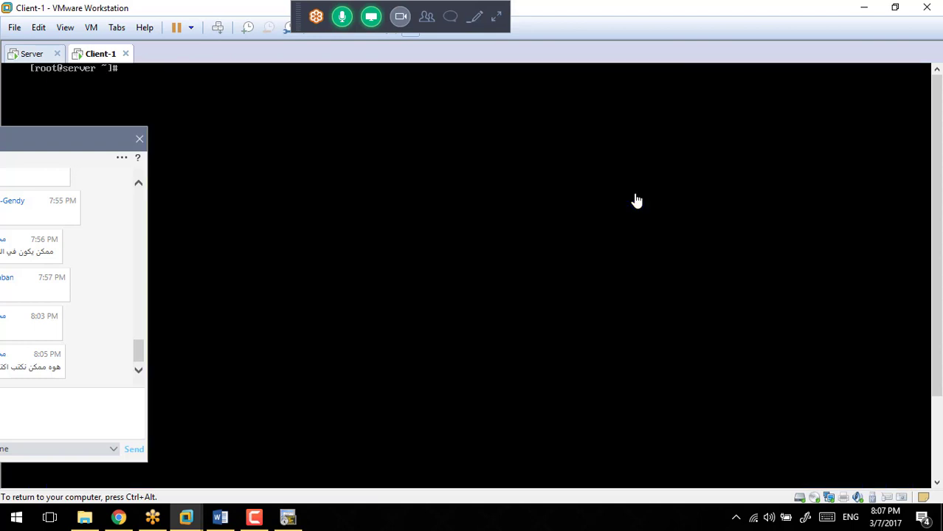
# List connections and addresses, showing CLI-CONN_1 with 192.168.153.151/24
pyautogui.write('nmcli conn sh')
pyautogui.press('Return')
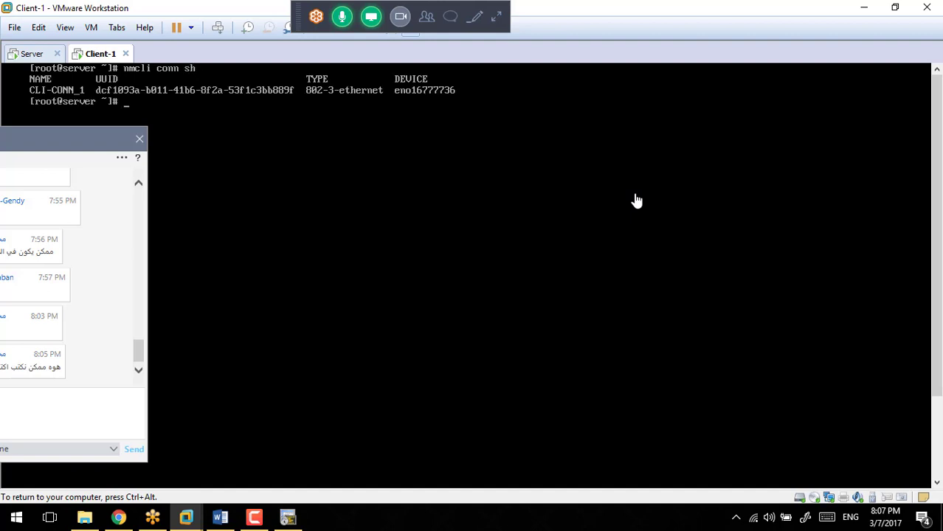
pyautogui.press('Return')
pyautogui.press('Return')
pyautogui.write('nm con')
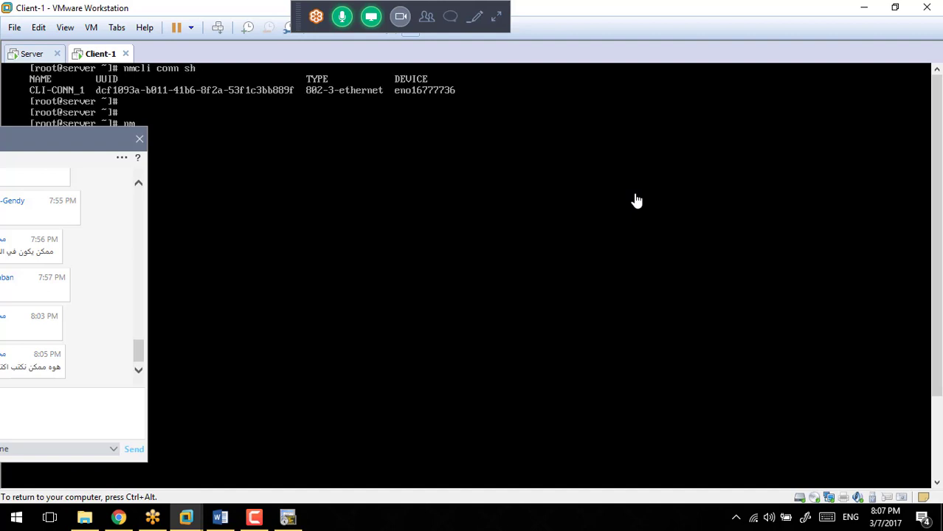
pyautogui.press('BackSpace')
pyautogui.press('BackSpace')
pyautogui.press('BackSpace')
pyautogui.press('BackSpace')
pyautogui.press('BackSpace')
pyautogui.press('BackSpace')
pyautogui.write('ip a s')
pyautogui.press('Return')
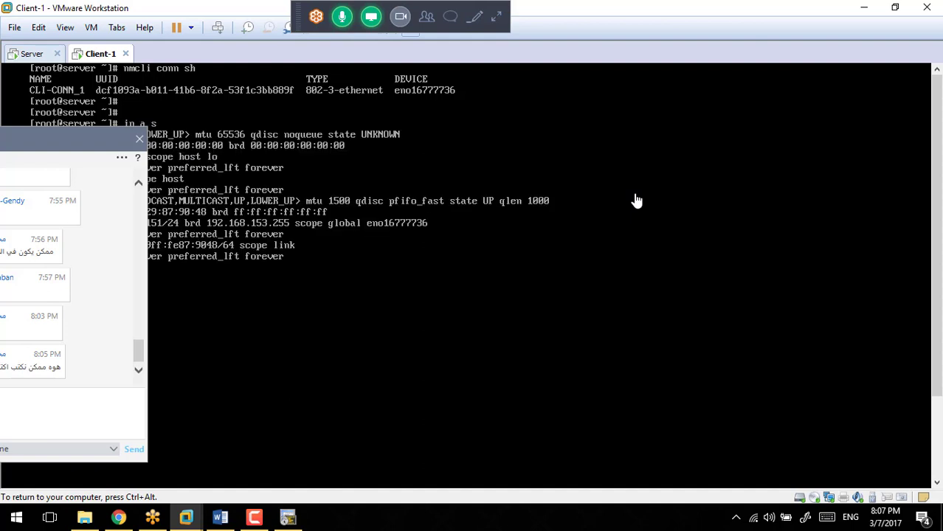
# Close the chat panel and ping yahoo.com, stopping it after no replies
pyautogui.hotkey('ctrl', 'alt')
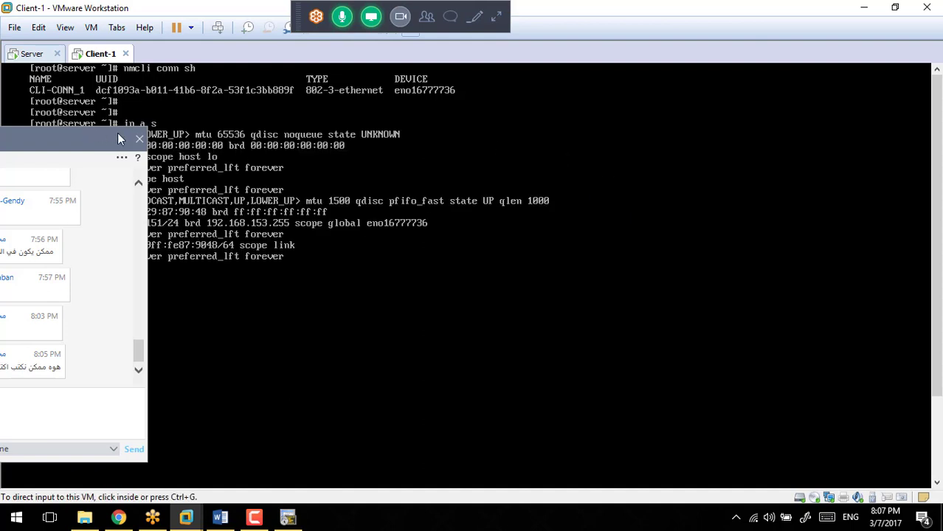
pyautogui.click(140, 137)
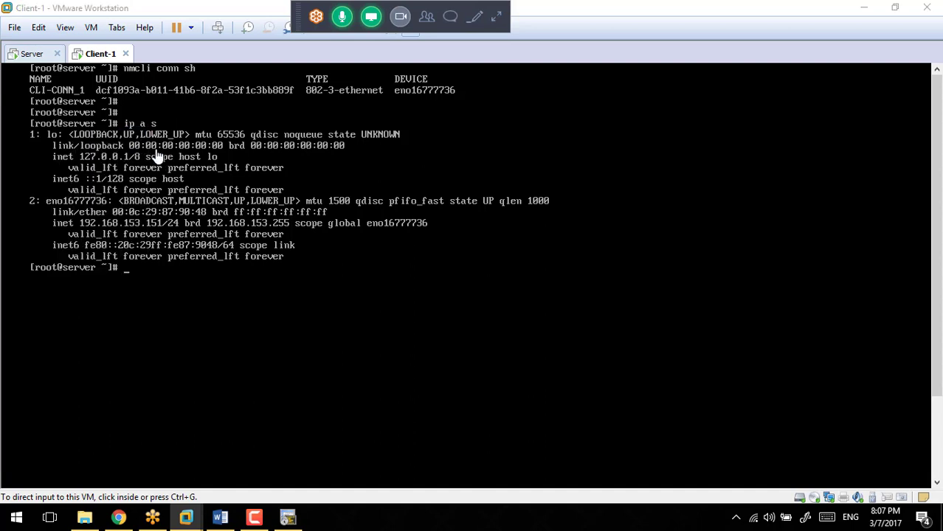
pyautogui.click(578, 277)
pyautogui.write('p')
pyautogui.press('BackSpace')
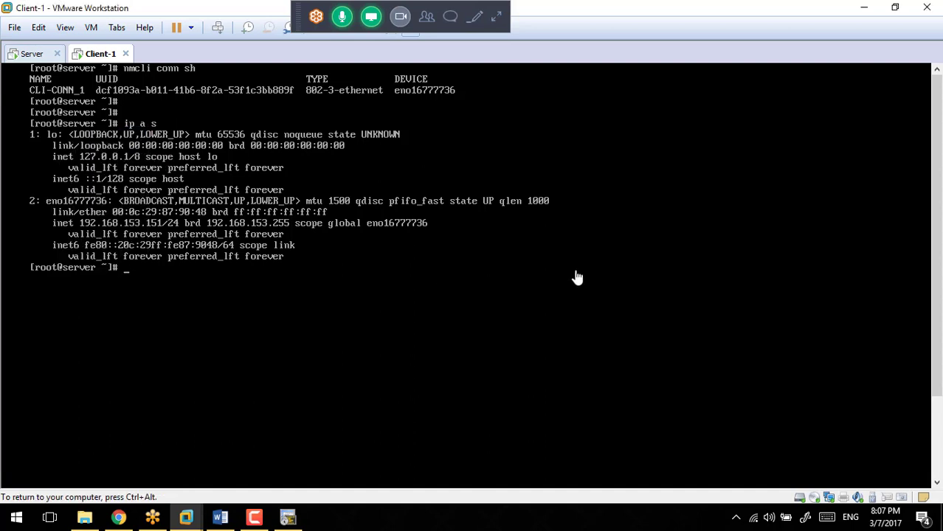
pyautogui.press('Return')
pyautogui.press('Return')
pyautogui.press('Return')
pyautogui.write('ping')
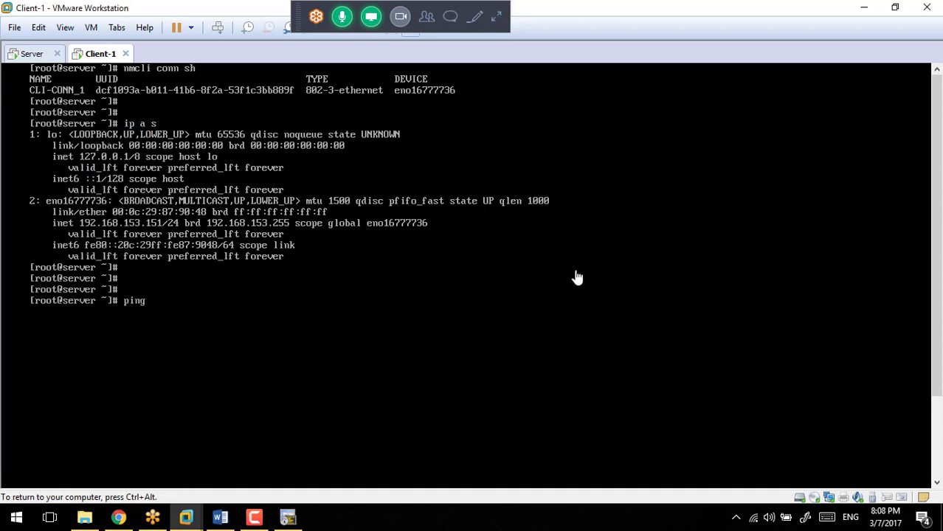
pyautogui.write(' yahoo.com')
pyautogui.hotkey('ctrl', 'c')
# Type the command 'nmcli conn down CLI-CONN_1'
pyautogui.write('nmc')
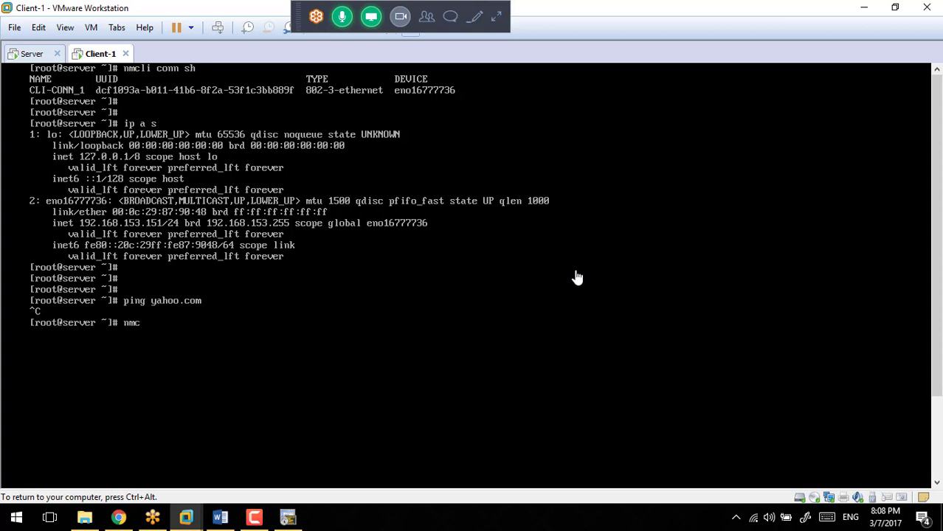
pyautogui.write('li conn s')
pyautogui.press('BackSpace')
pyautogui.write('conn dow')
pyautogui.write('n CLI-CON')
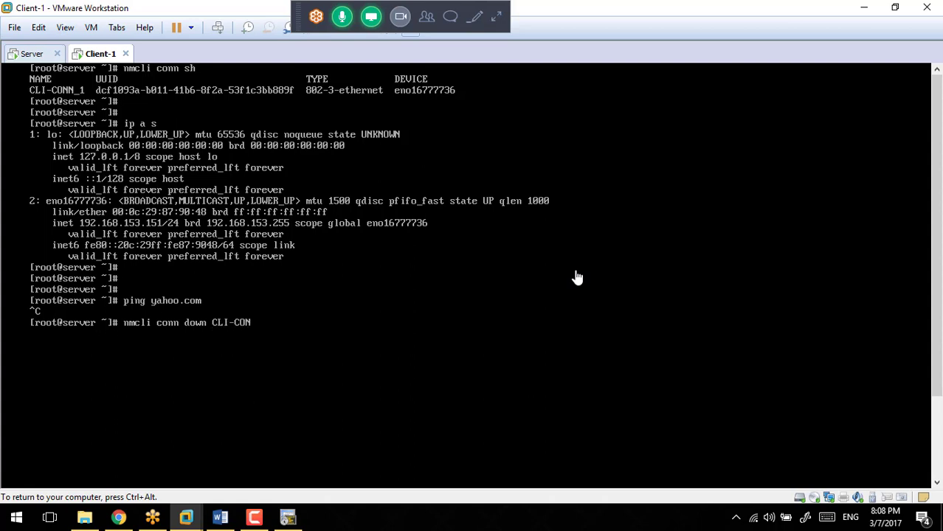
pyautogui.write('N_1')
# Restart the CLI-CONN_1 connection by taking it down and bringing it back up
pyautogui.press('Return')
pyautogui.press('Return')
pyautogui.press('Return')
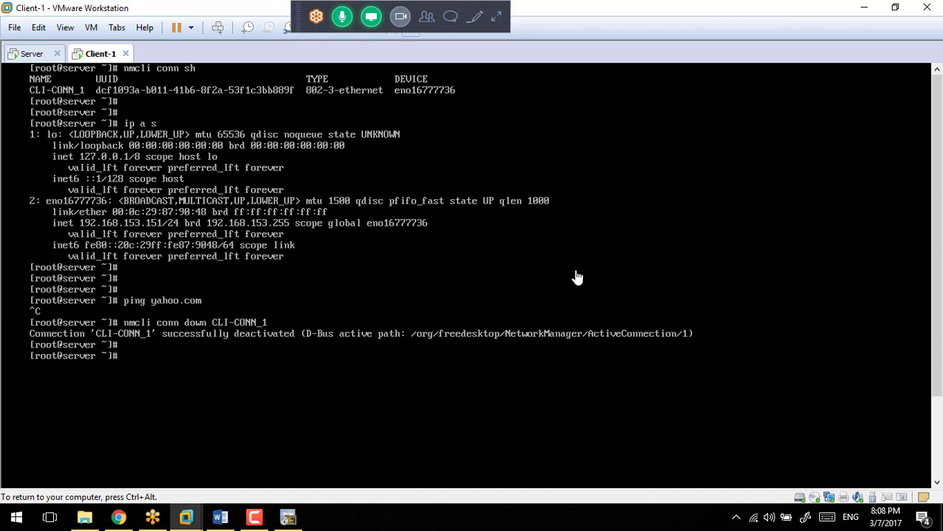
pyautogui.press('Up')
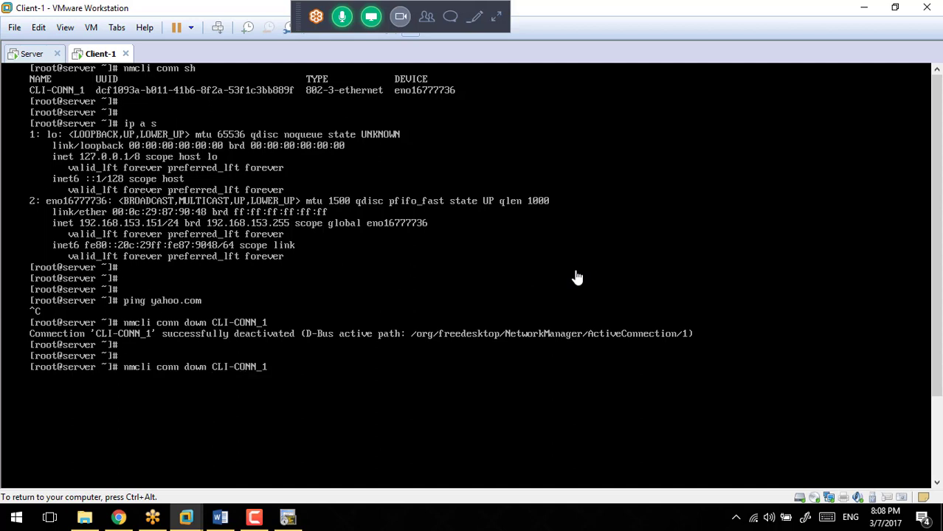
pyautogui.press('Left')
pyautogui.press('Left')
pyautogui.press('Left')
pyautogui.press('Left')
pyautogui.press('Left')
pyautogui.press('Left')
pyautogui.press('Left')
pyautogui.press('Left')
pyautogui.press('Left')
pyautogui.press('Left')
pyautogui.press('Left')
pyautogui.press('BackSpace')
pyautogui.press('BackSpace')
pyautogui.press('BackSpace')
pyautogui.press('BackSpace')
pyautogui.write('up')
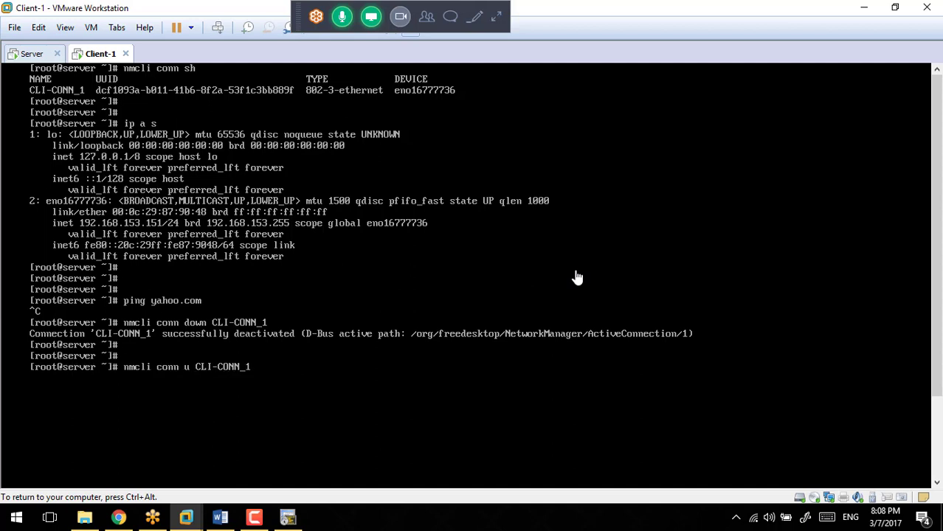
pyautogui.press('Return')
# Check the routing table with route -n and ip route for the default via 192.168.153.2
pyautogui.press('Return')
pyautogui.press('Return')
pyautogui.write('ro')
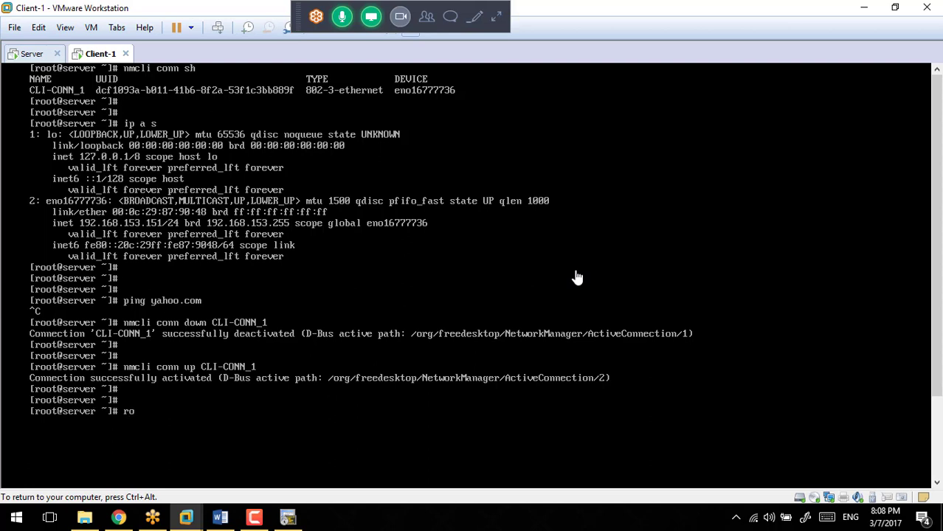
pyautogui.write('ute -n')
pyautogui.press('Return')
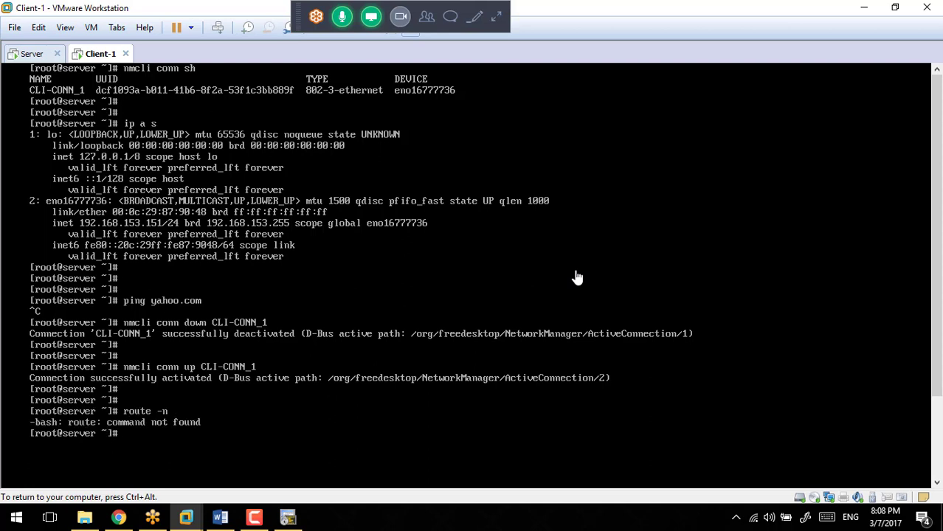
pyautogui.write('ip route')
pyautogui.press('Return')
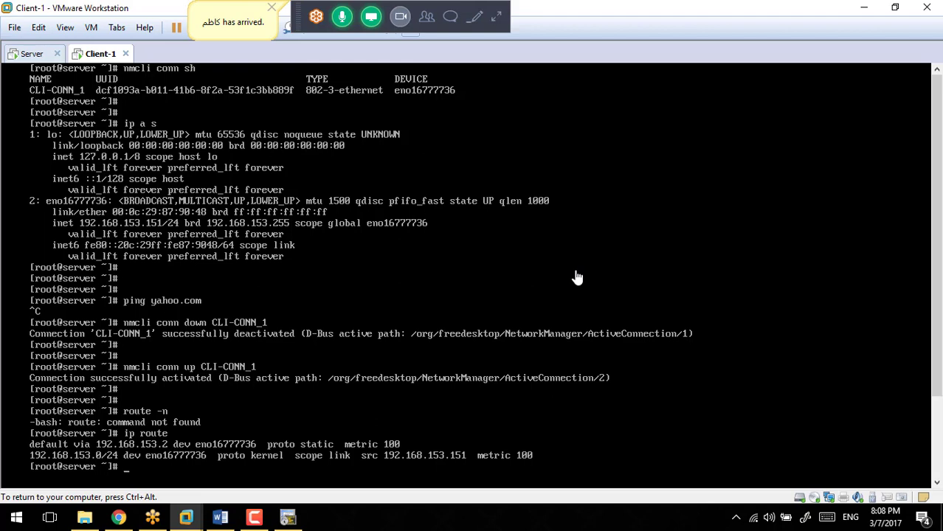
# Ping 8.8.8.8 and confirm replies come back
pyautogui.write('ping ')
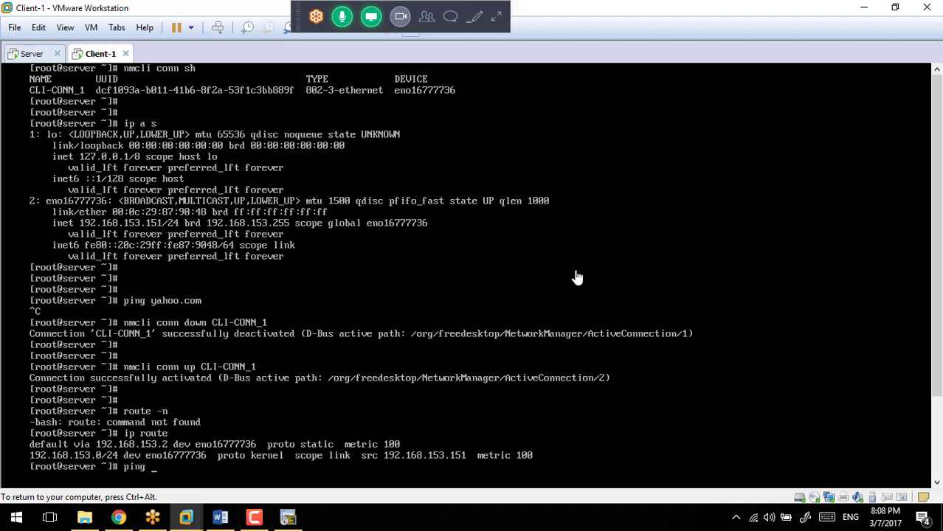
pyautogui.write('8.8.8.8')
pyautogui.press('Return')
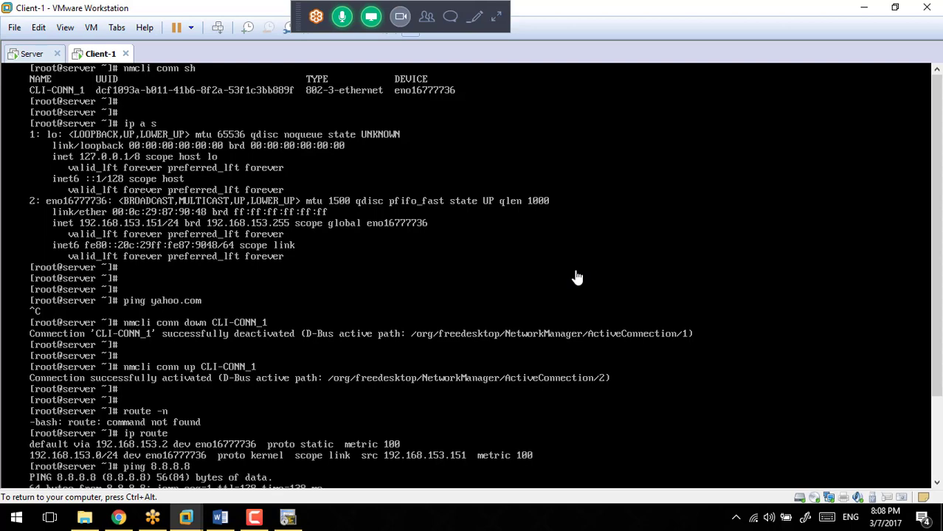
pyautogui.hotkey('ctrl', 'alt')
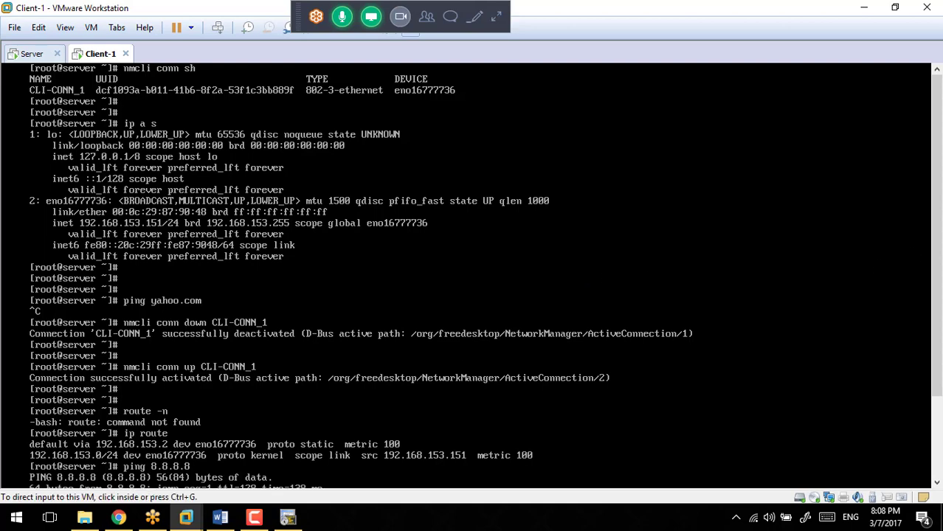
# Stop the ping, clear the screen and start yum install bash-completion on Client-1
pyautogui.click(516, 390)
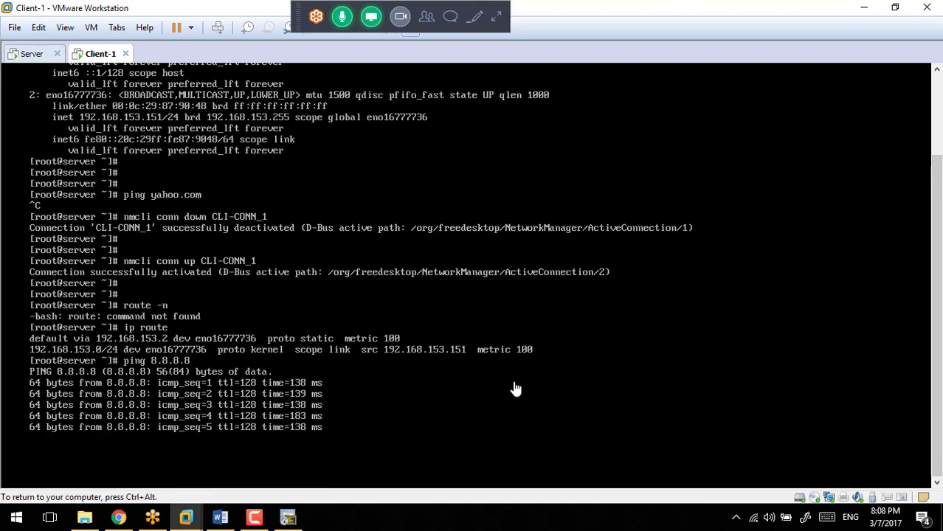
pyautogui.hotkey('ctrl', 'c')
pyautogui.hotkey('ctrl', 'l')
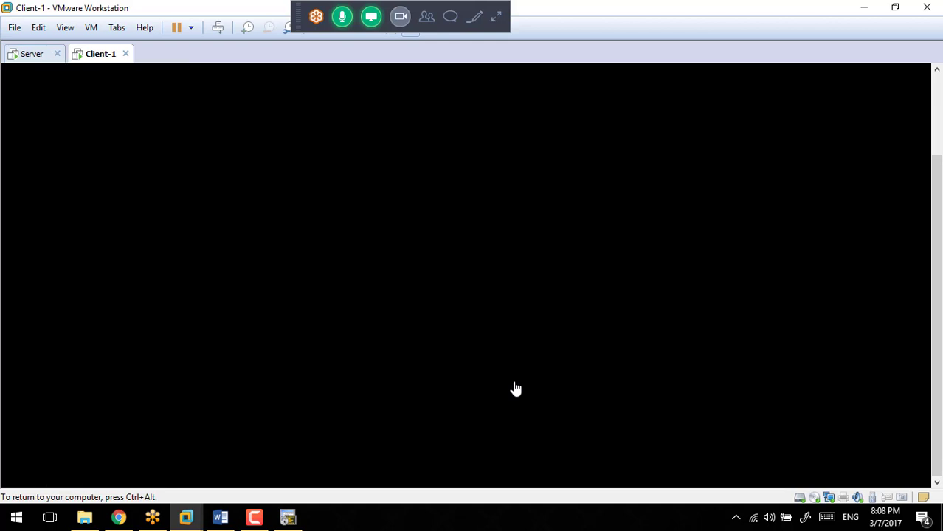
pyautogui.press('Return')
pyautogui.press('Return')
pyautogui.press('Return')
pyautogui.press('Return')
pyautogui.press('Return')
pyautogui.press('Return')
pyautogui.press('Return')
pyautogui.press('Return')
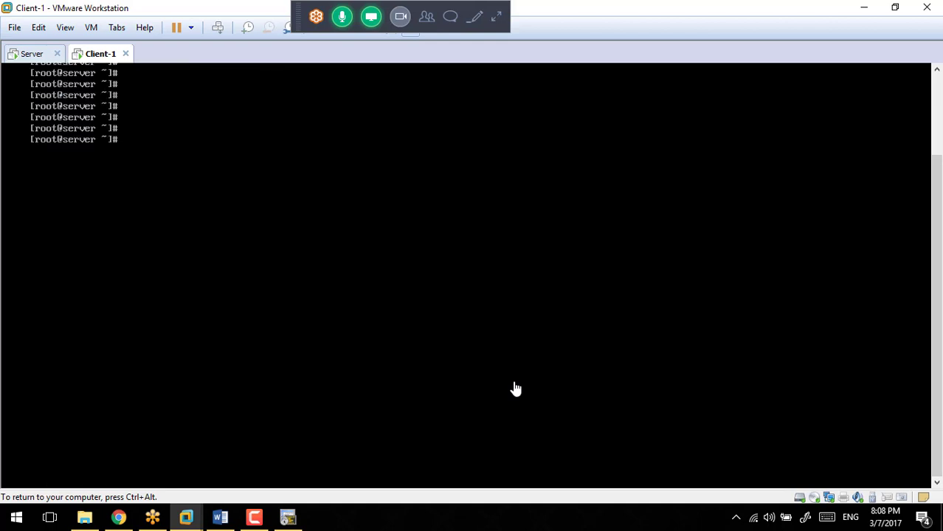
pyautogui.write('yum install bash-comp')
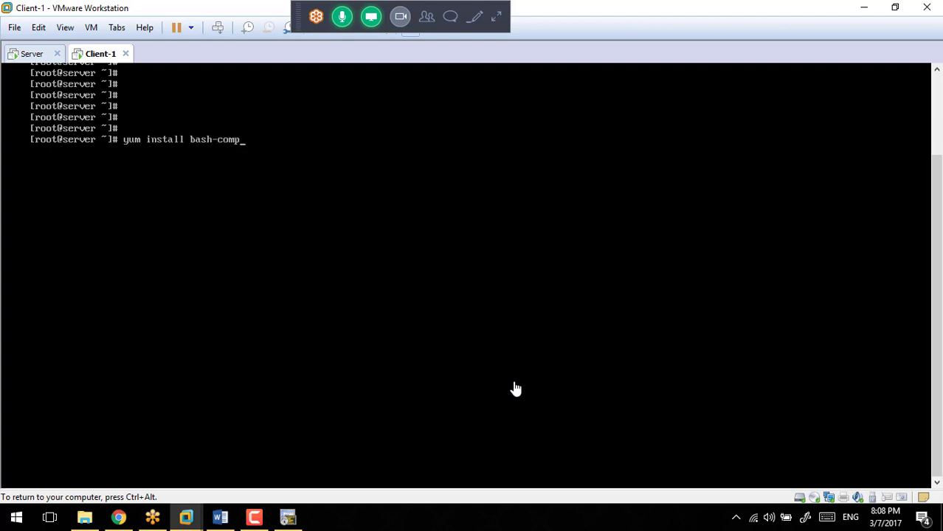
pyautogui.write('letion')
pyautogui.press('Return')
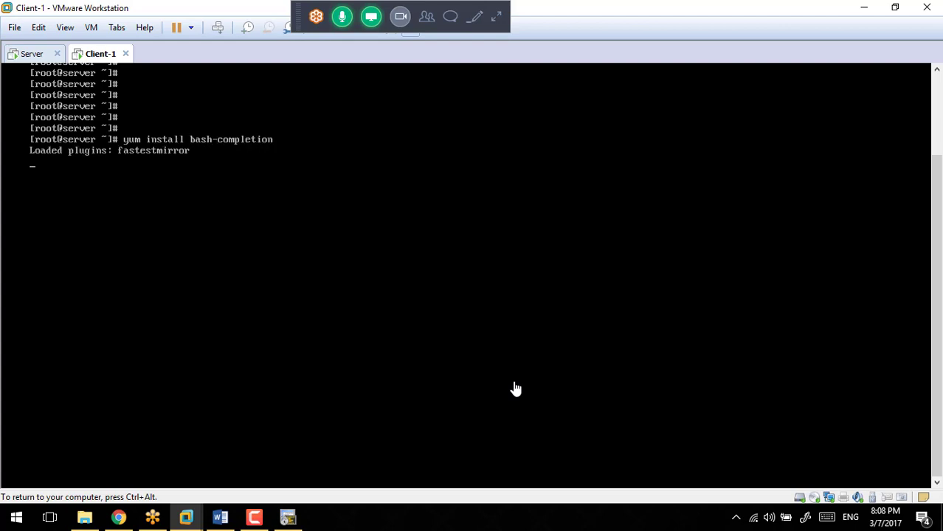
# Check the Server and Client-1 VM consoles, then return to the server's SSH session
pyautogui.click(15, 56)
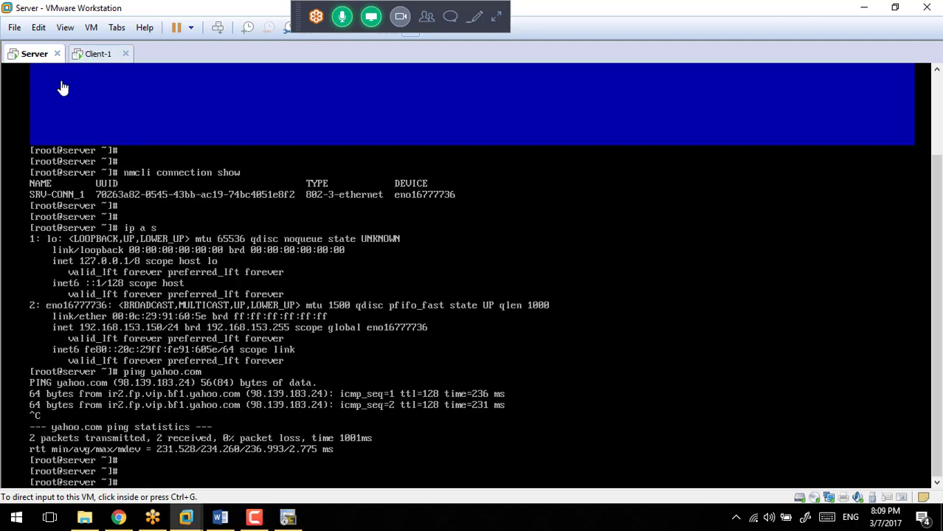
pyautogui.click(287, 518)
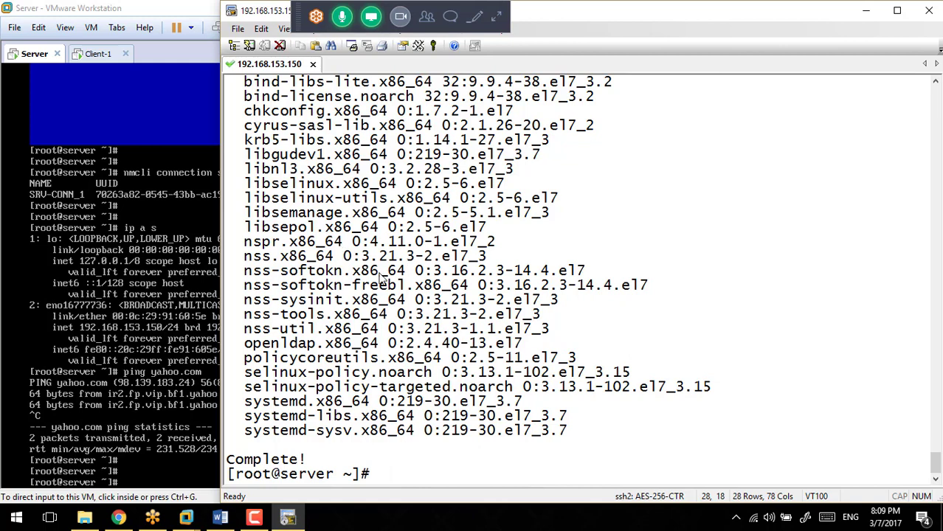
pyautogui.click(129, 14)
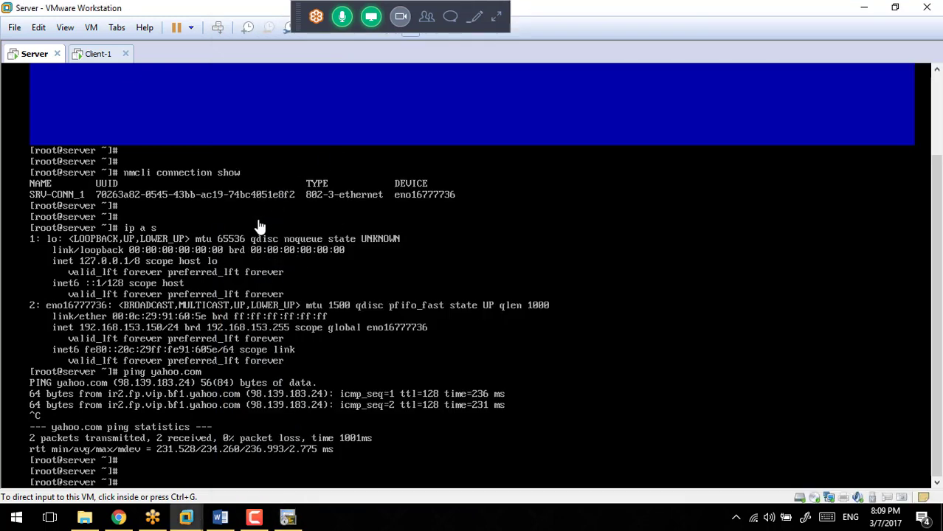
pyautogui.click(89, 64)
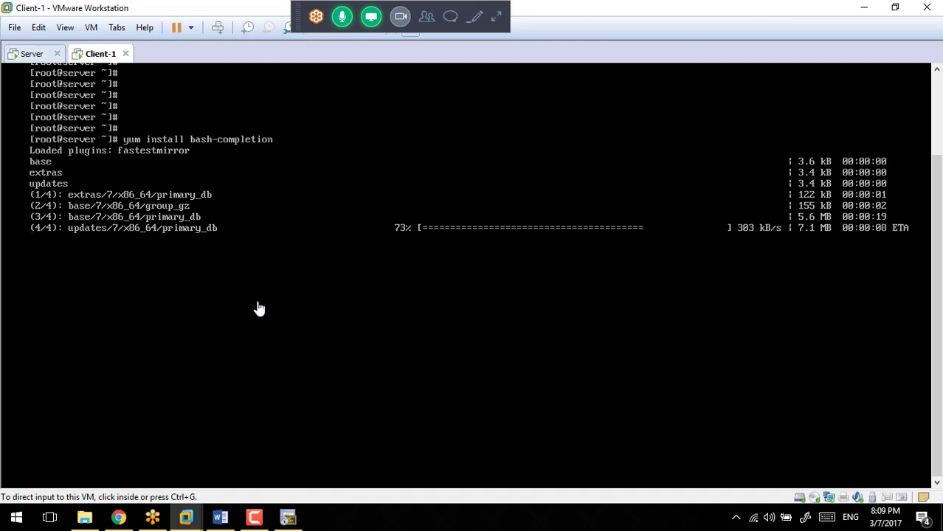
pyautogui.click(288, 518)
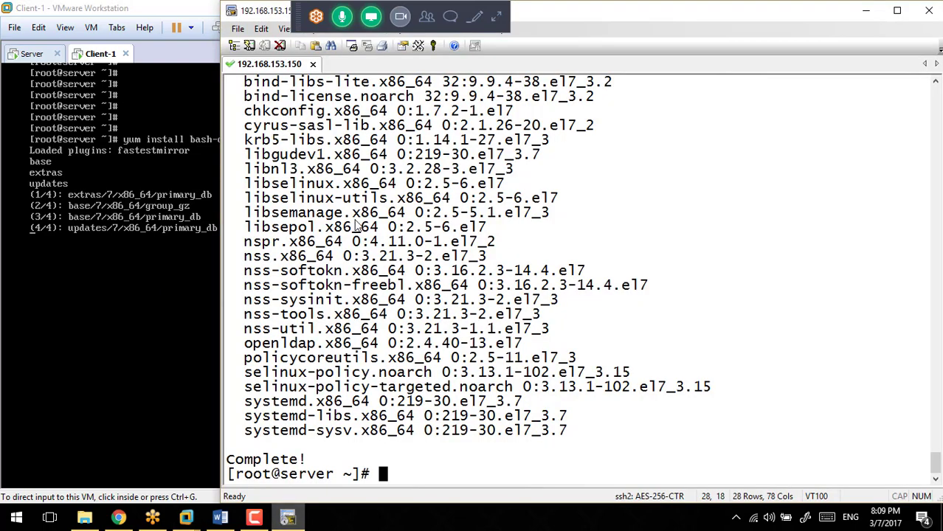
# Quick-connect to 192.168.153.151, accept its host key and log in as root with the password
pyautogui.click(249, 45)
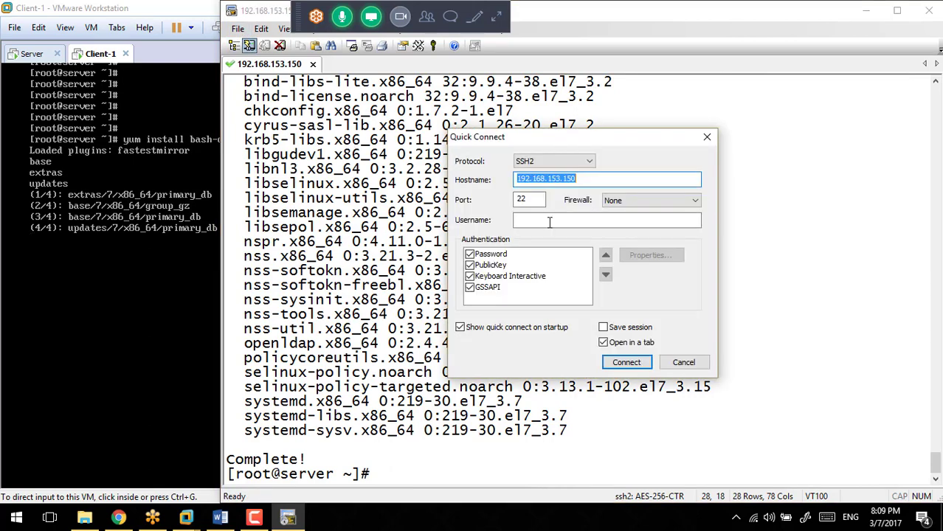
pyautogui.click(587, 180)
pyautogui.press('BackSpace')
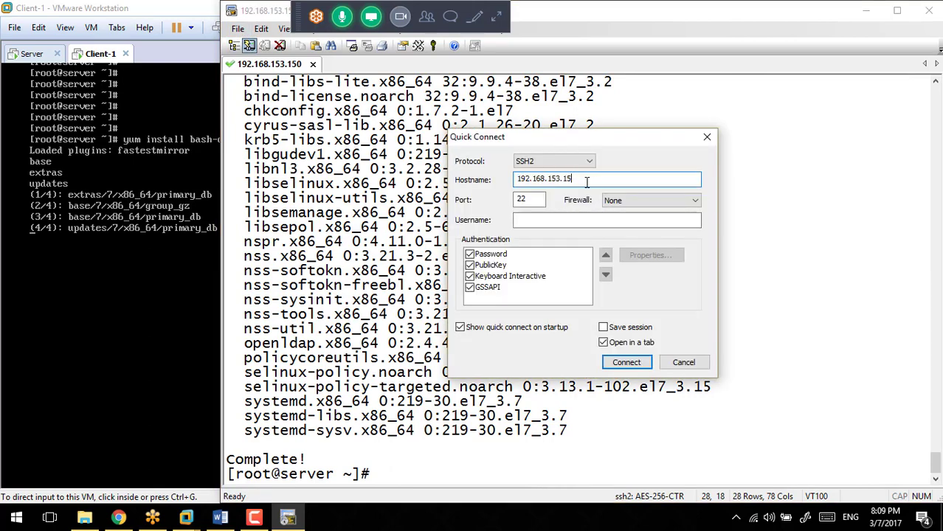
pyautogui.write('1')
pyautogui.click(624, 364)
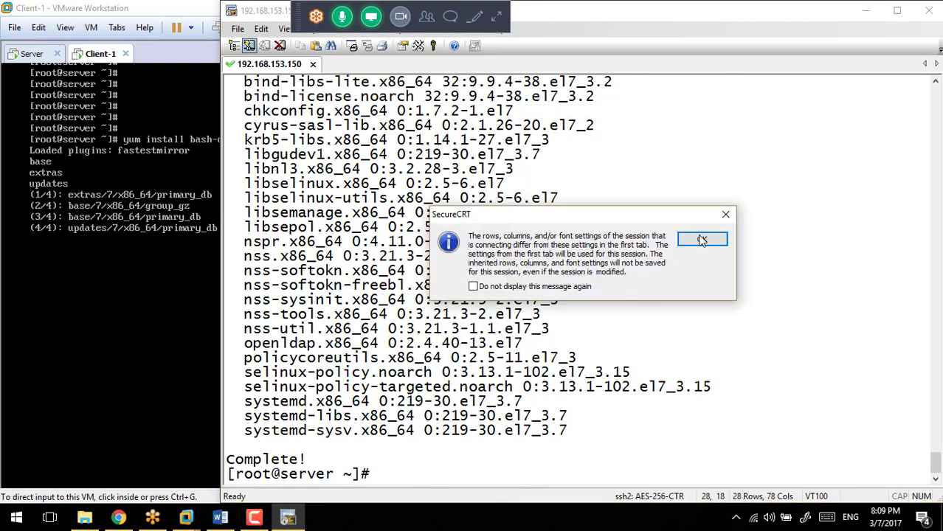
pyautogui.click(702, 239)
pyautogui.click(625, 324)
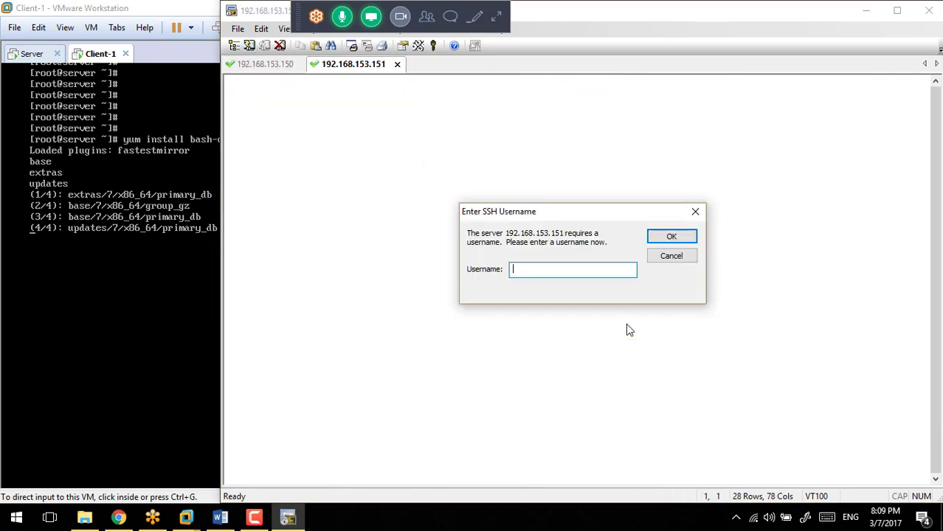
pyautogui.write('root')
pyautogui.press('Return')
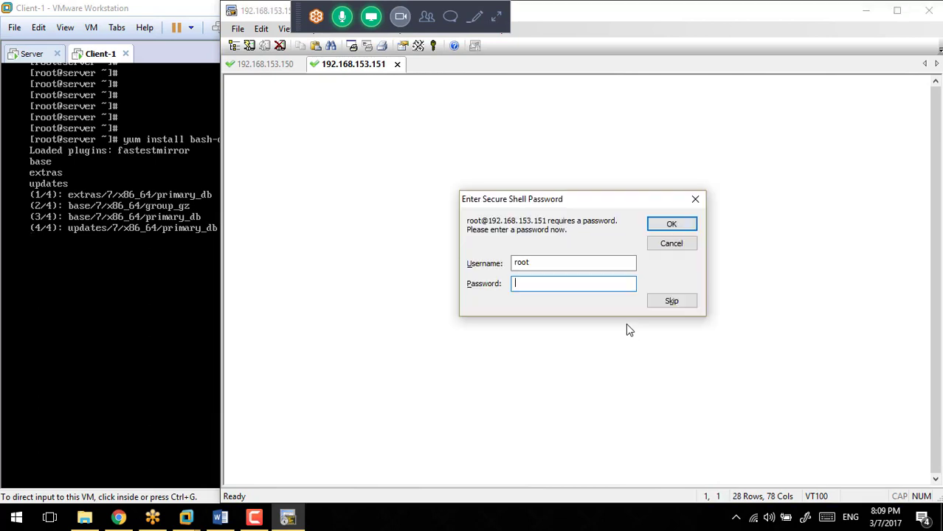
pyautogui.press('Return')
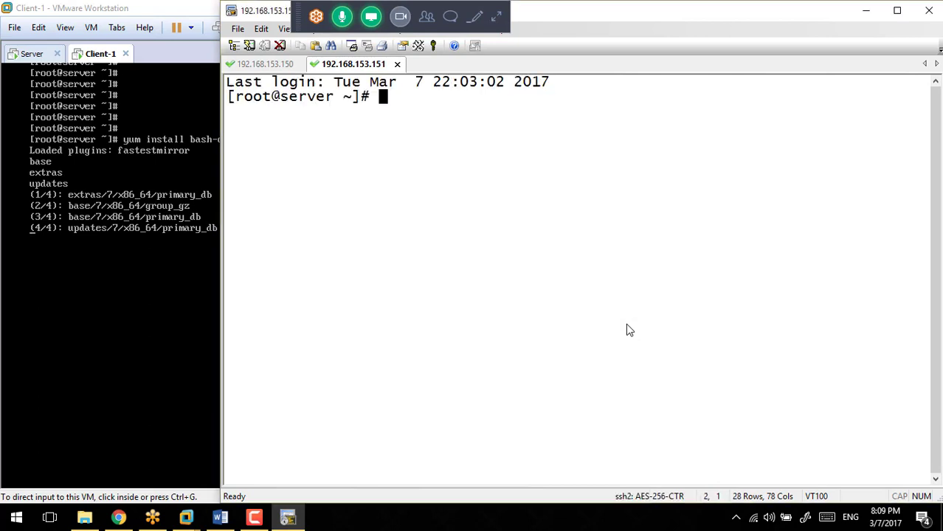
pyautogui.press('Return')
pyautogui.press('Return')
pyautogui.press('Return')
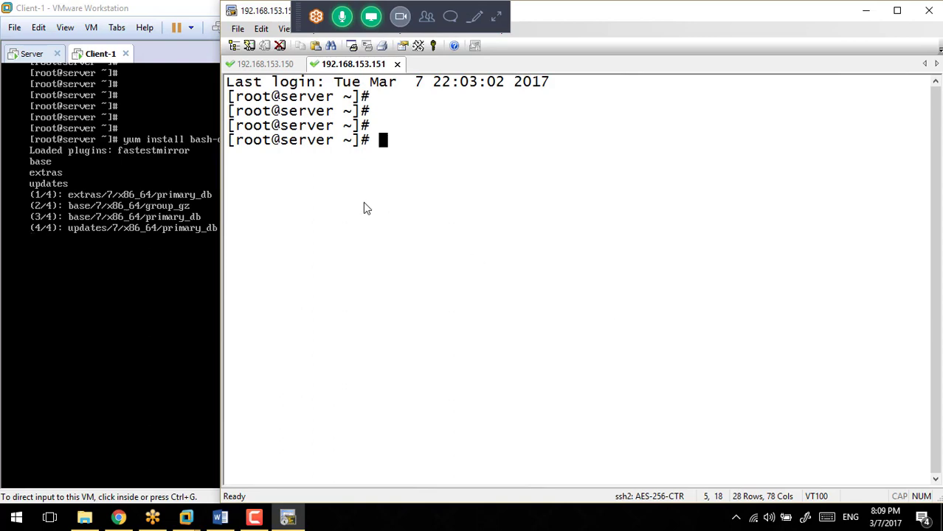
# Compare the 'server' hostname in both session prompts and bring the chat window fully on screen
pyautogui.click(264, 64)
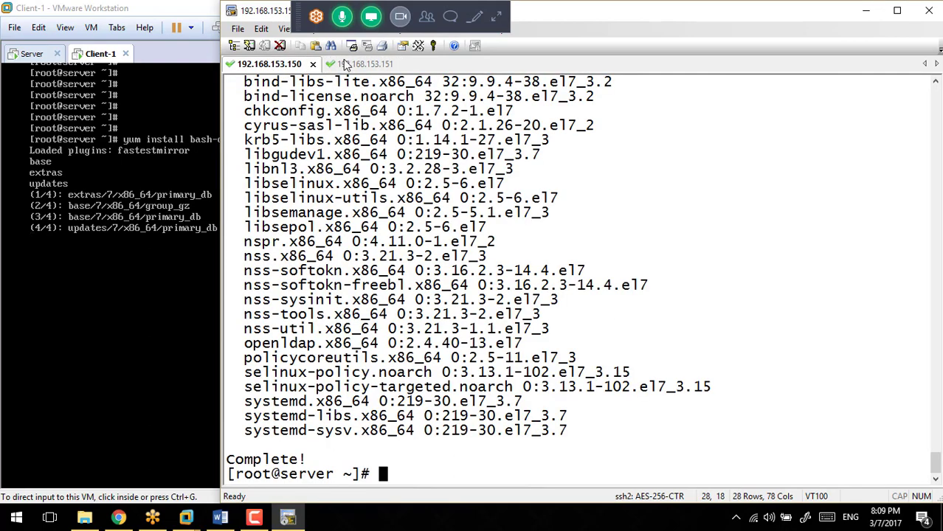
pyautogui.doubleClick(306, 474)
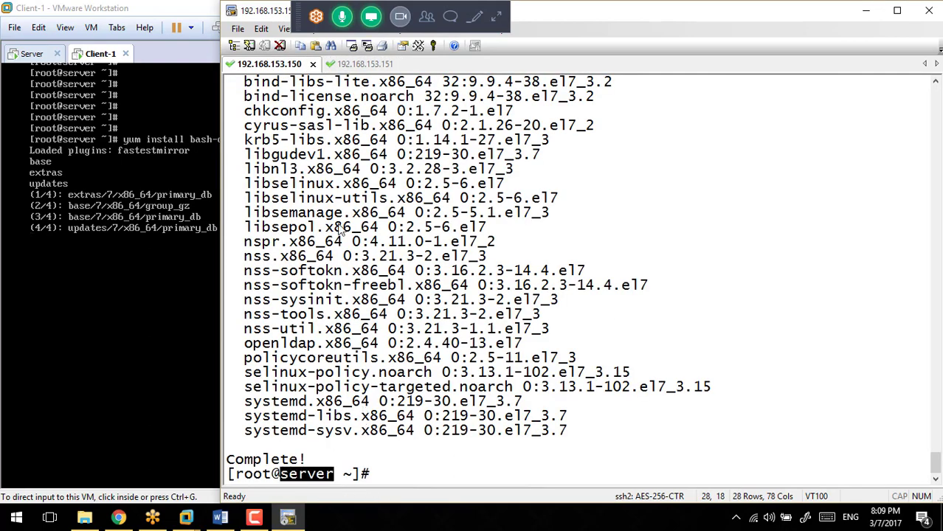
pyautogui.click(344, 65)
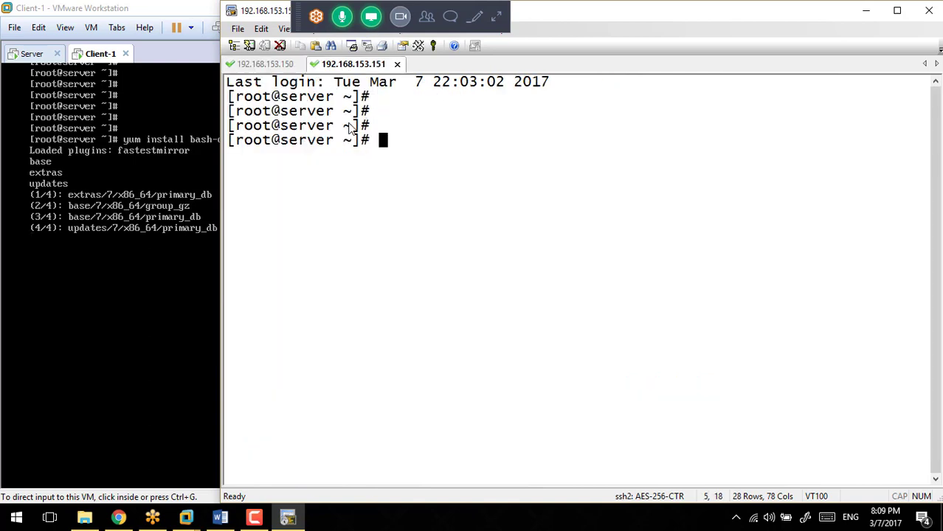
pyautogui.doubleClick(309, 141)
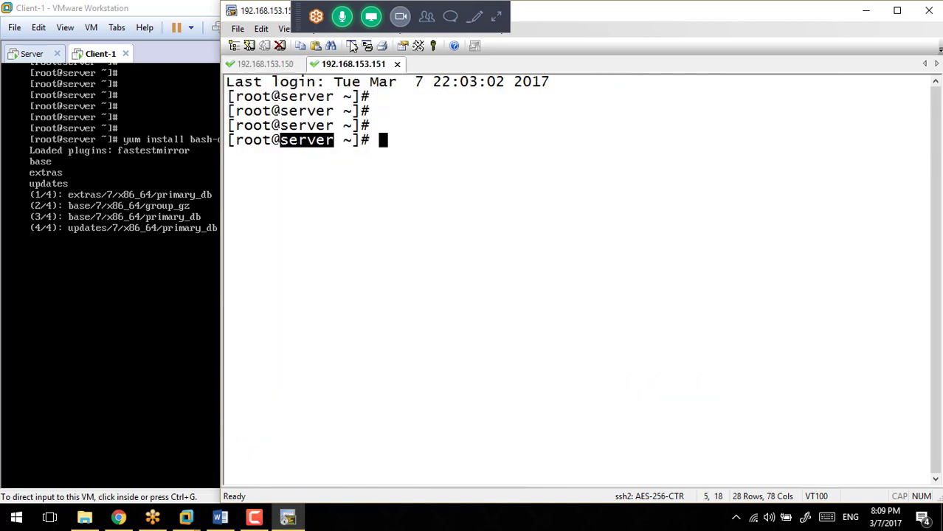
pyautogui.click(453, 18)
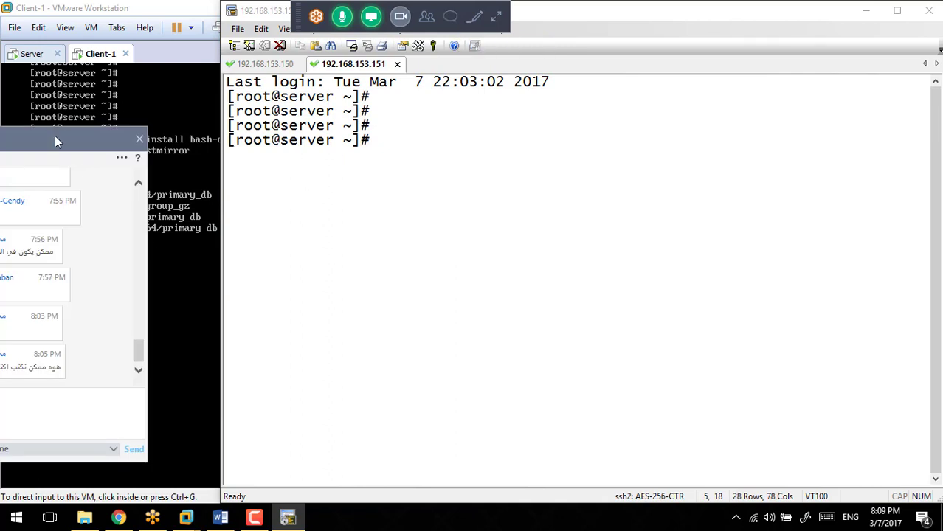
pyautogui.moveTo(55, 137); pyautogui.dragTo(118, 138)
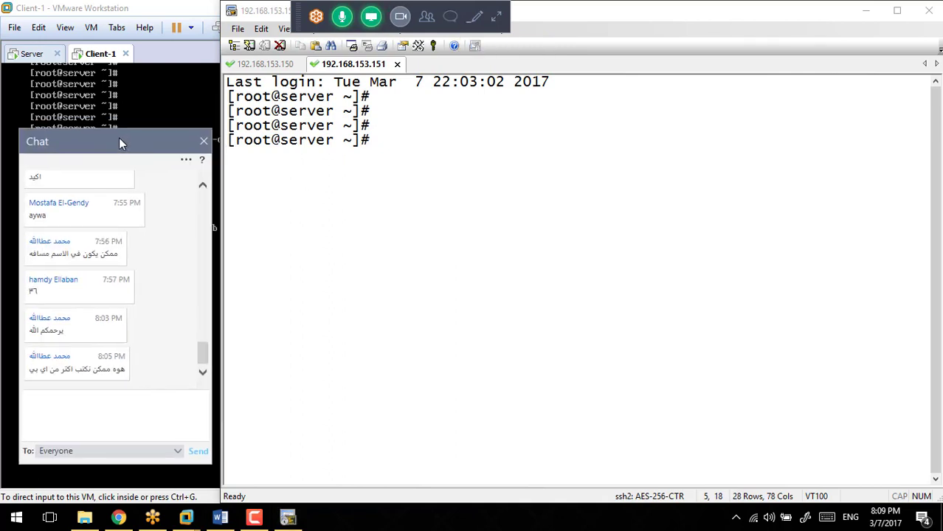
# Run hostnamectl --help on 192.168.153.151, then start typing hostnamectl set-hostname
pyautogui.write('sys')
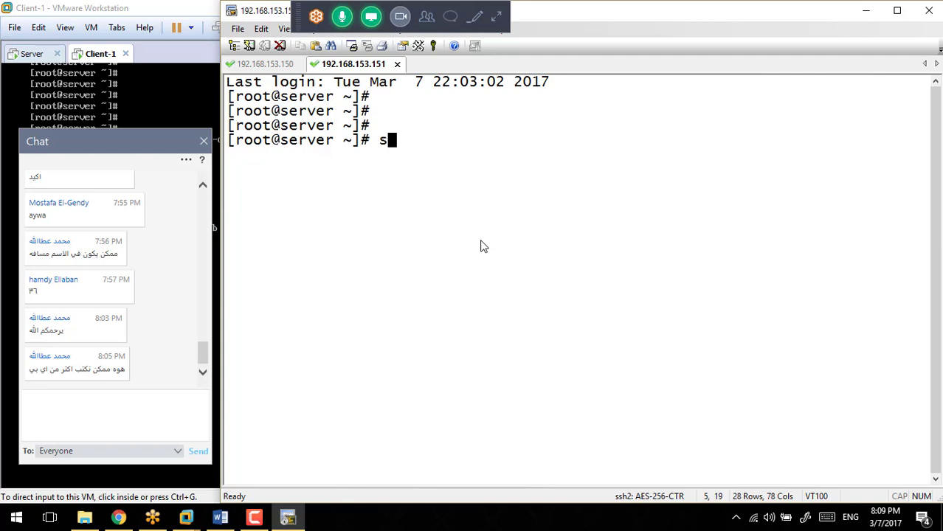
pyautogui.press('BackSpace')
pyautogui.press('BackSpace')
pyautogui.press('BackSpace')
pyautogui.write('hostnamectl ')
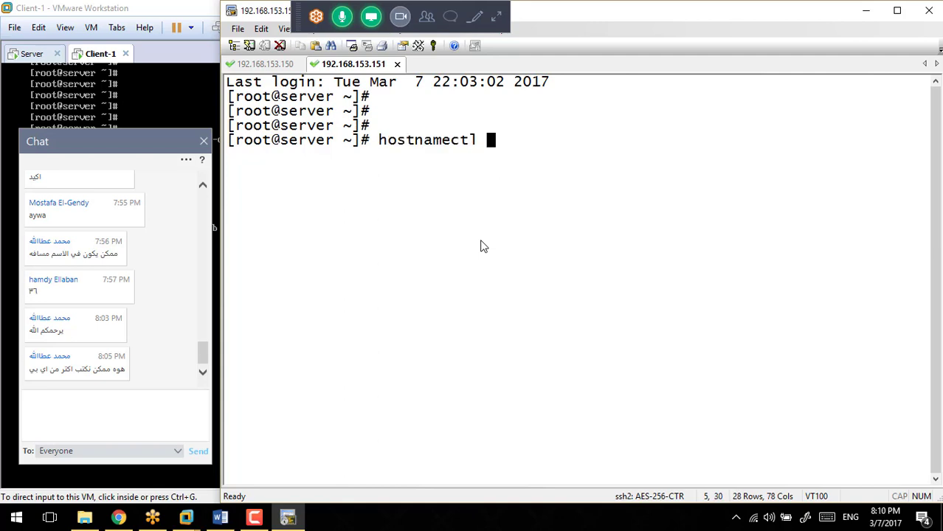
pyautogui.write('set-h')
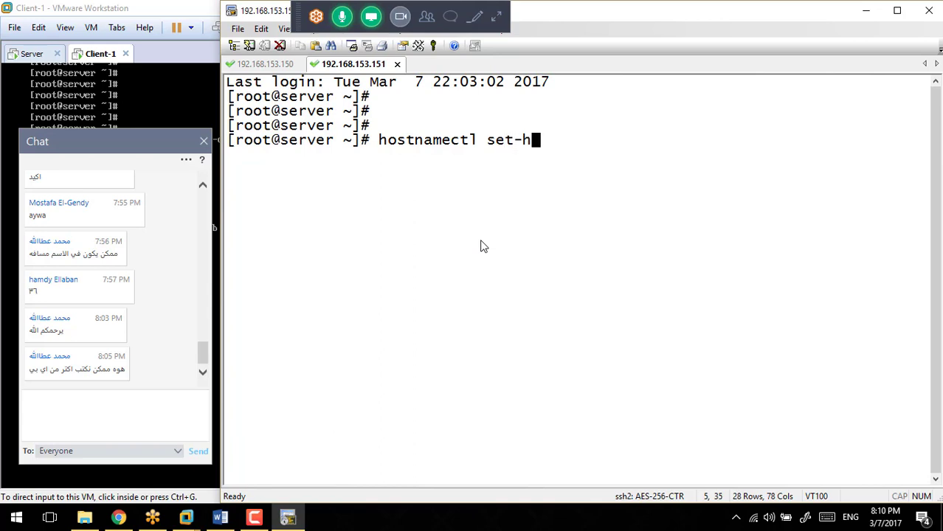
pyautogui.press('BackSpace')
pyautogui.press('BackSpace')
pyautogui.press('BackSpace')
pyautogui.press('BackSpace')
pyautogui.press('Tab')
pyautogui.press('Tab')
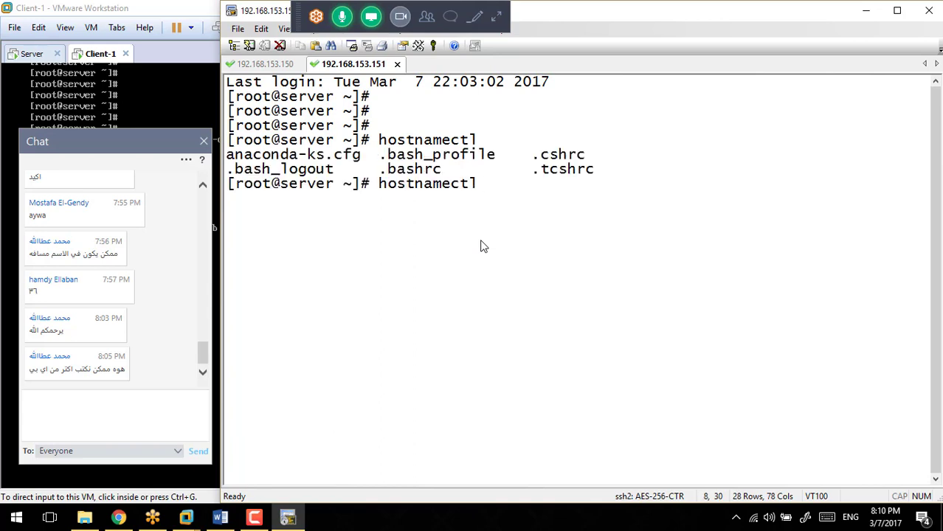
pyautogui.write('--help')
pyautogui.press('Return')
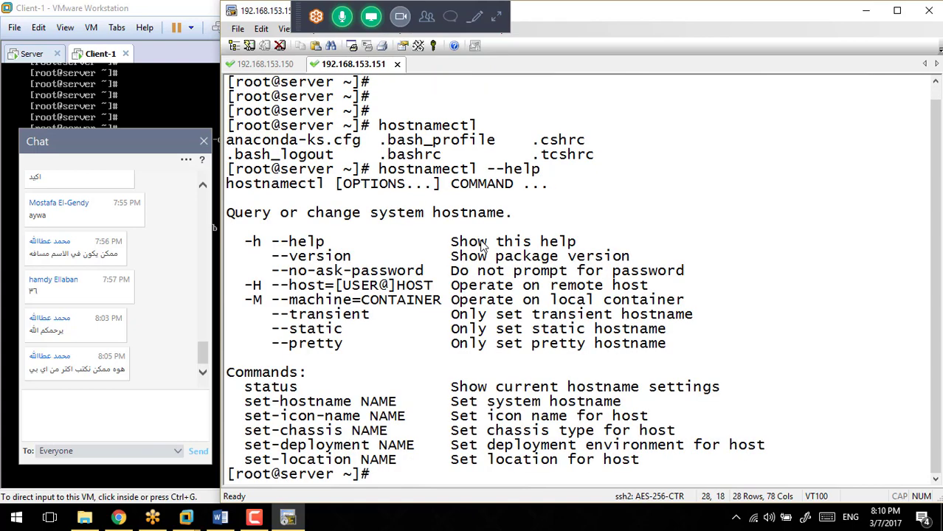
pyautogui.write('hostname')
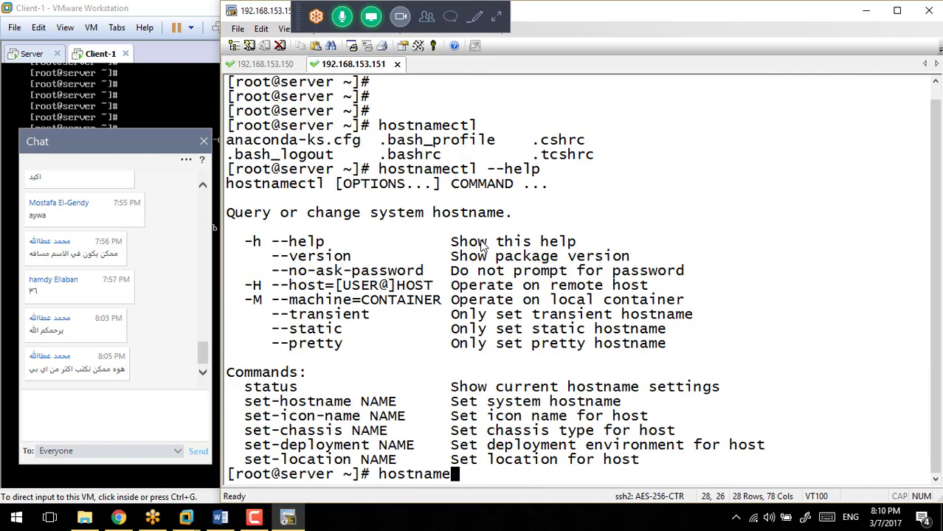
pyautogui.write('ctl set')
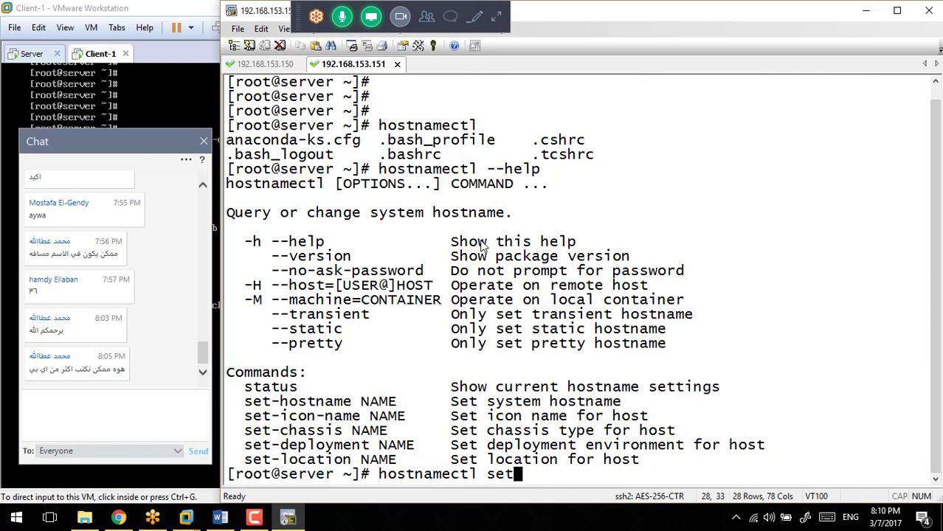
pyautogui.write('-hostname')
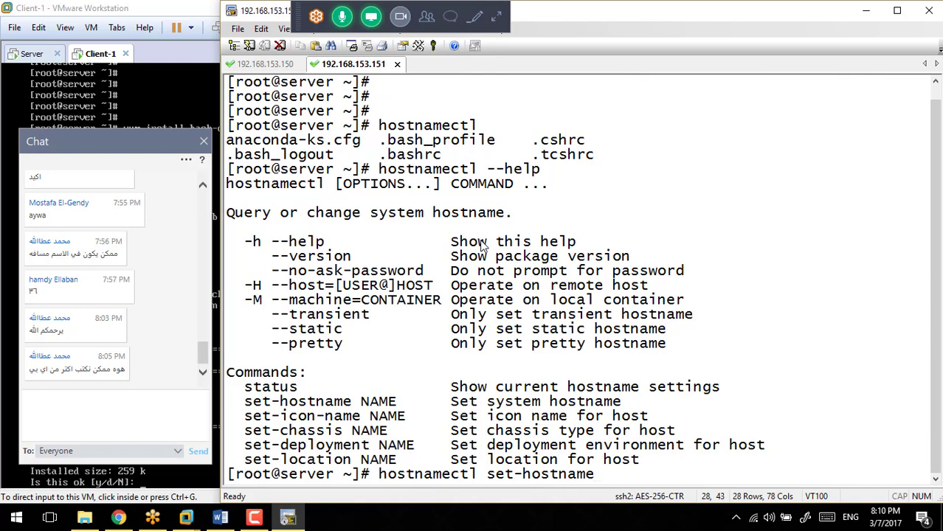
# Set the client hostname to client1.mostafa.com, then log out and back in as root
pyautogui.hotkey('ctrl', 'l')
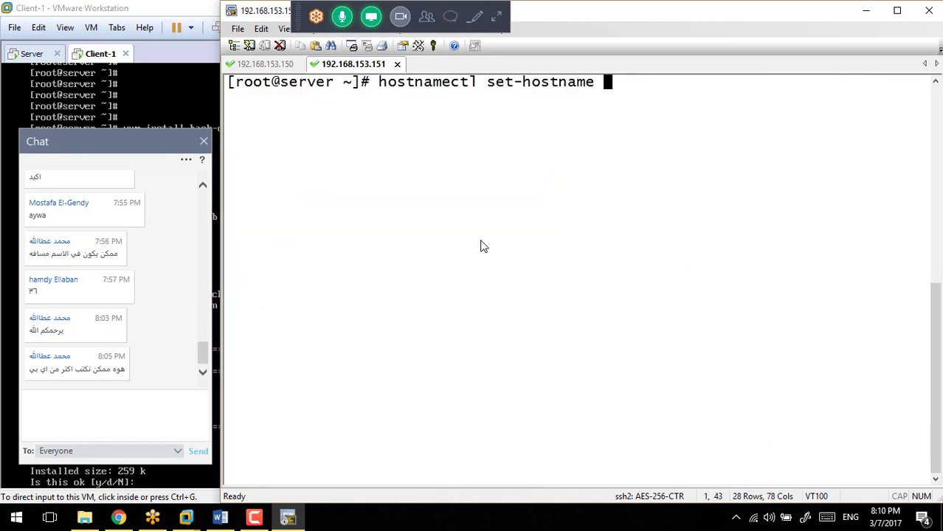
pyautogui.write('client1')
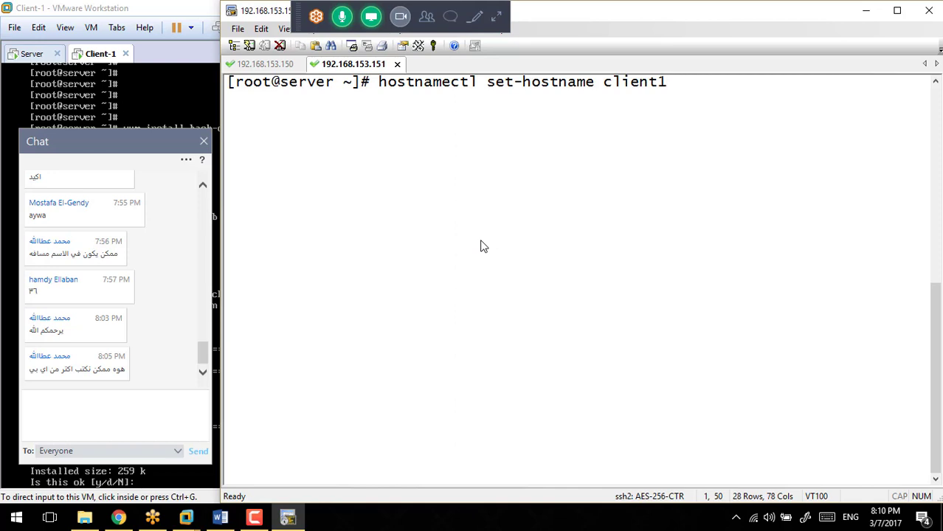
pyautogui.write('.mostafa.com')
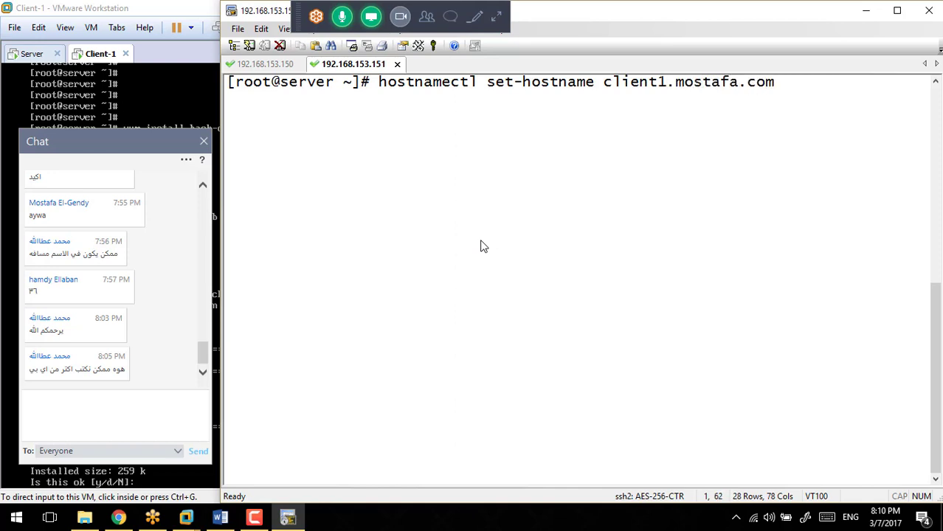
pyautogui.press('Return')
pyautogui.press('Return')
pyautogui.press('Return')
pyautogui.press('Return')
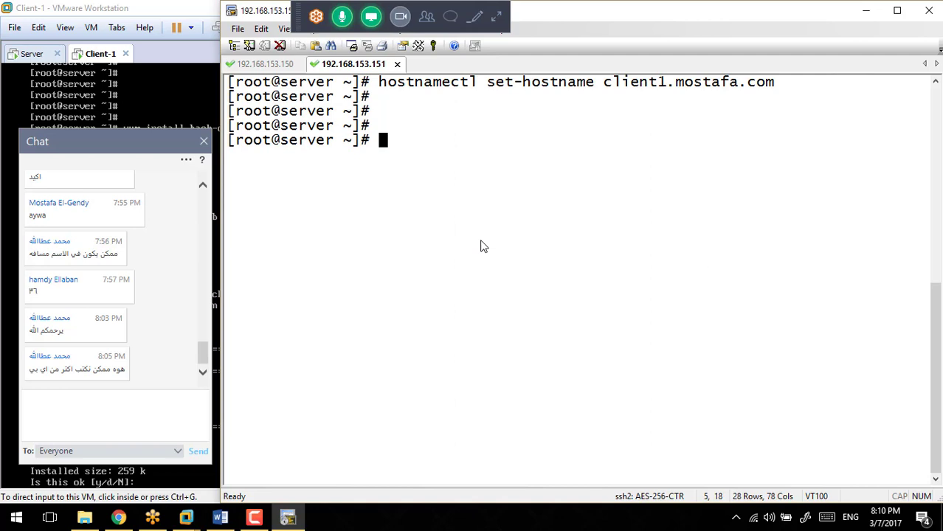
pyautogui.write('exit')
pyautogui.press('Return')
pyautogui.press('Return')
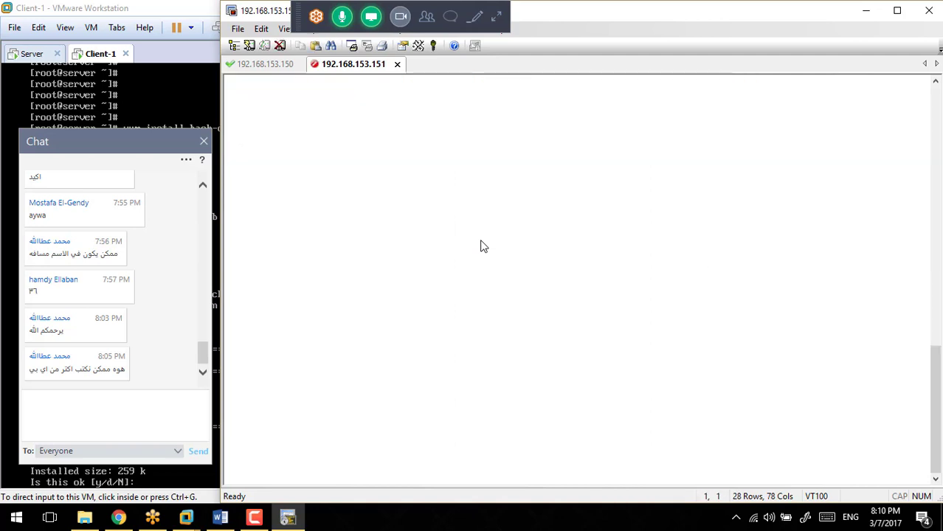
pyautogui.press('Return')
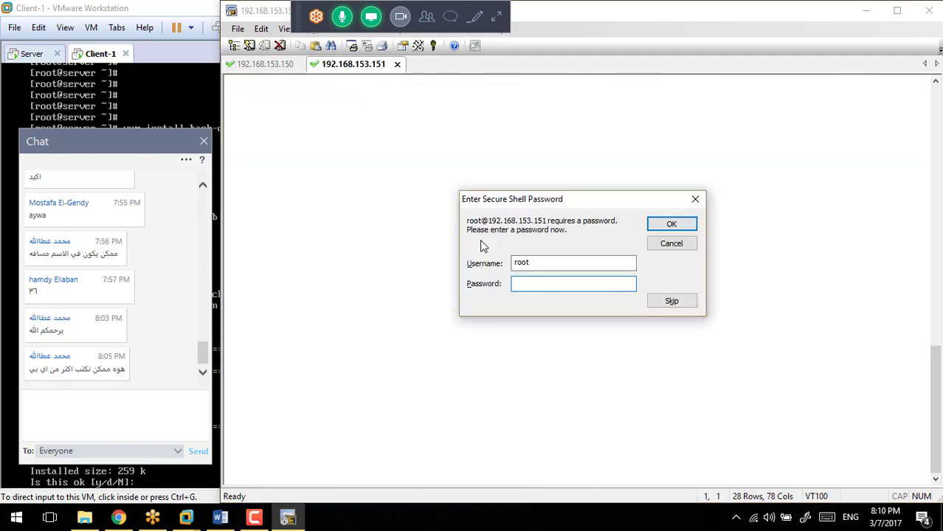
pyautogui.press('Return')
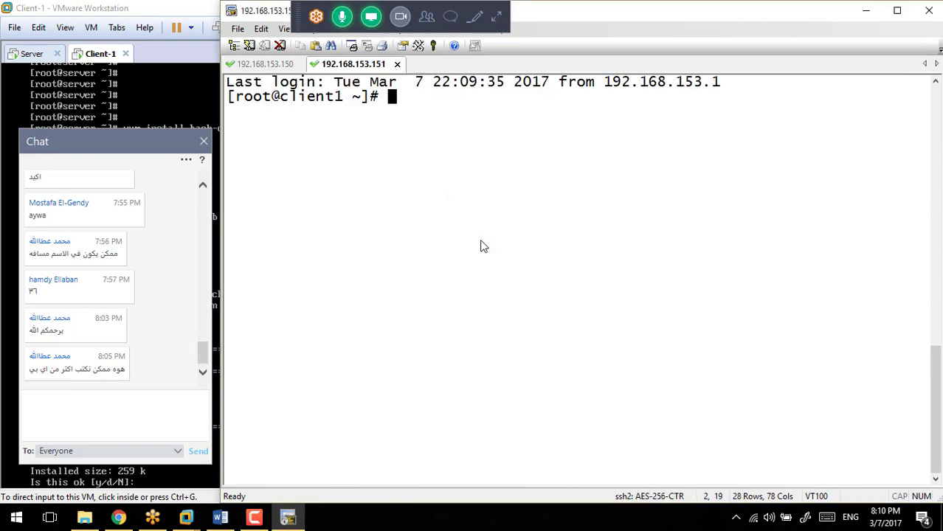
pyautogui.press('Return')
pyautogui.press('Return')
pyautogui.press('Return')
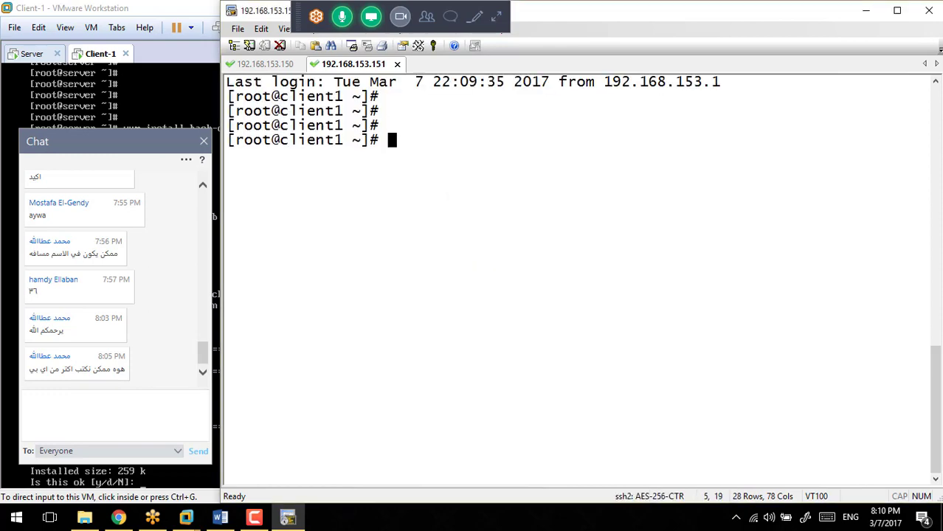
# Run hostname on the server session, confirming server.mostafa.com, and close the chat panel
pyautogui.click(253, 65)
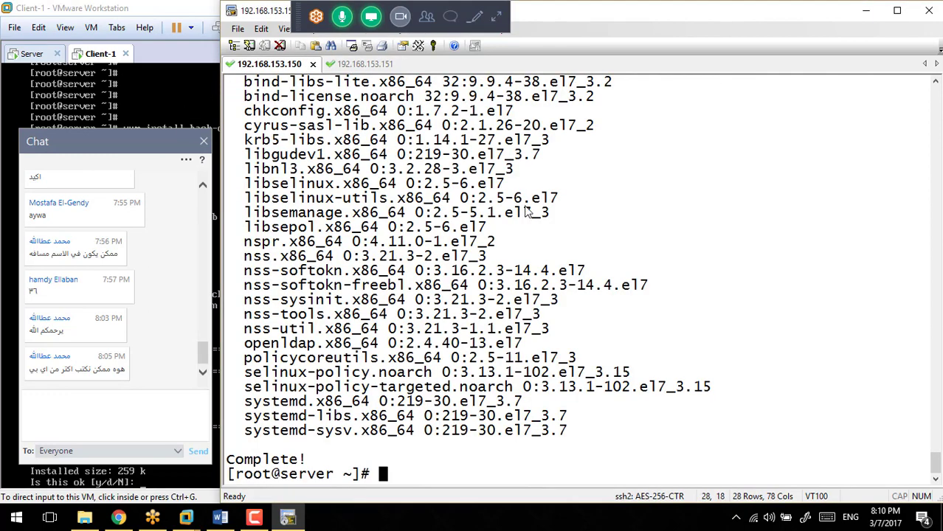
pyautogui.write('hostname')
pyautogui.press('Return')
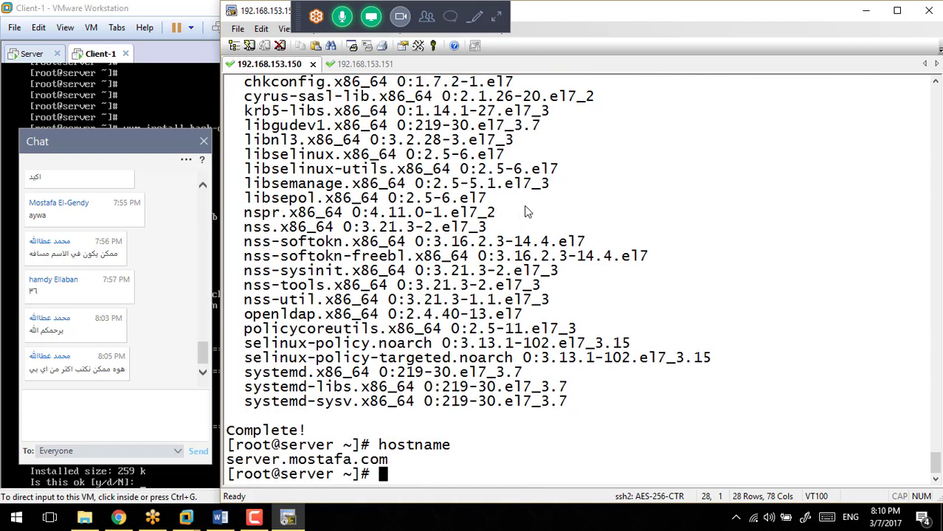
pyautogui.press('Return')
pyautogui.press('Return')
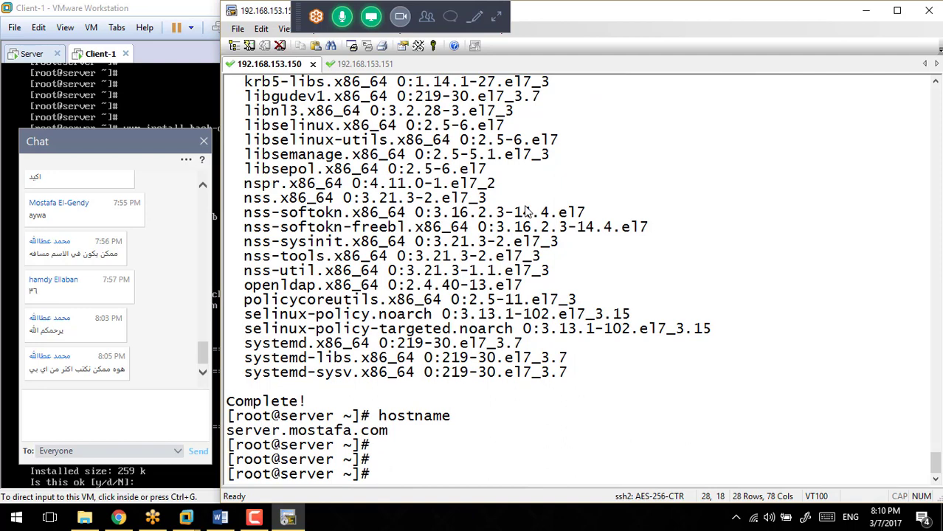
pyautogui.click(204, 139)
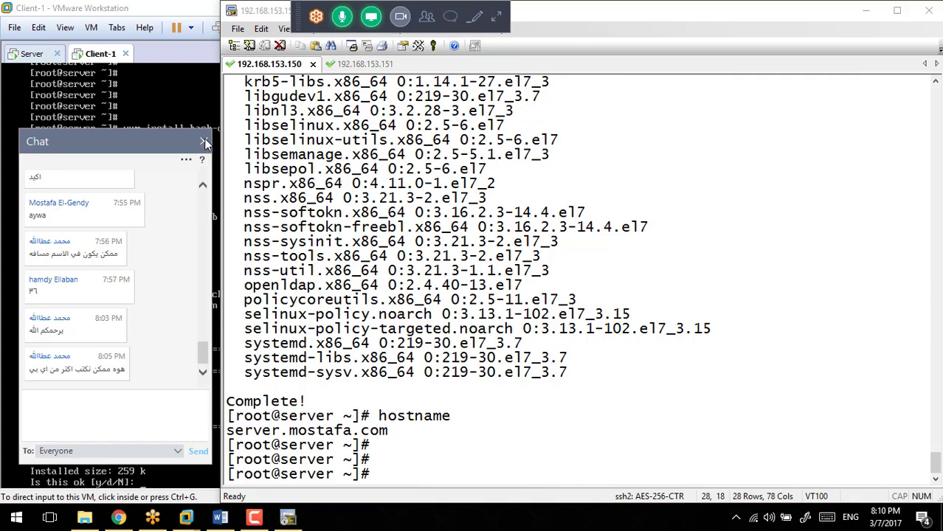
# Answer y to both the bash-completion install and CentOS 7 signing key prompts on Client-1
pyautogui.click(187, 212)
pyautogui.write('y')
pyautogui.press('Return')
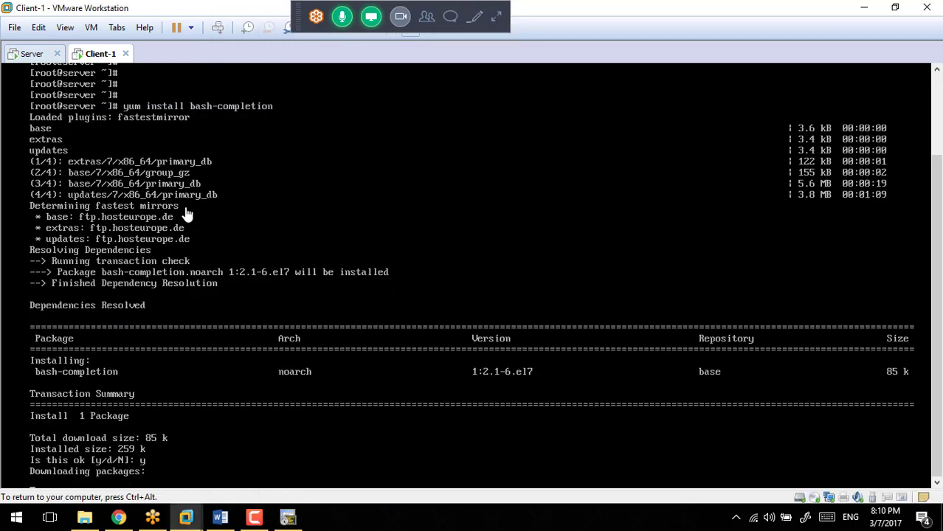
pyautogui.hotkey('ctrl', 'alt')
pyautogui.click(358, 331)
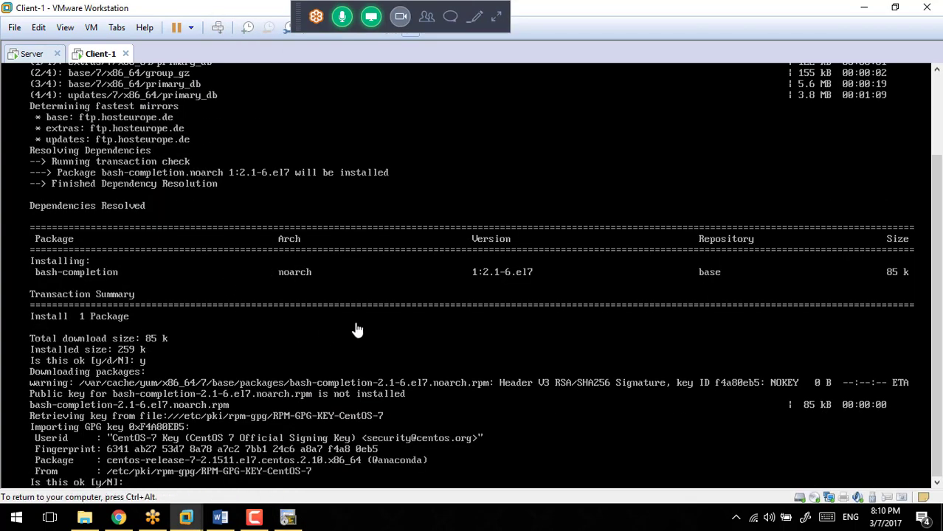
pyautogui.write('y')
pyautogui.press('Return')
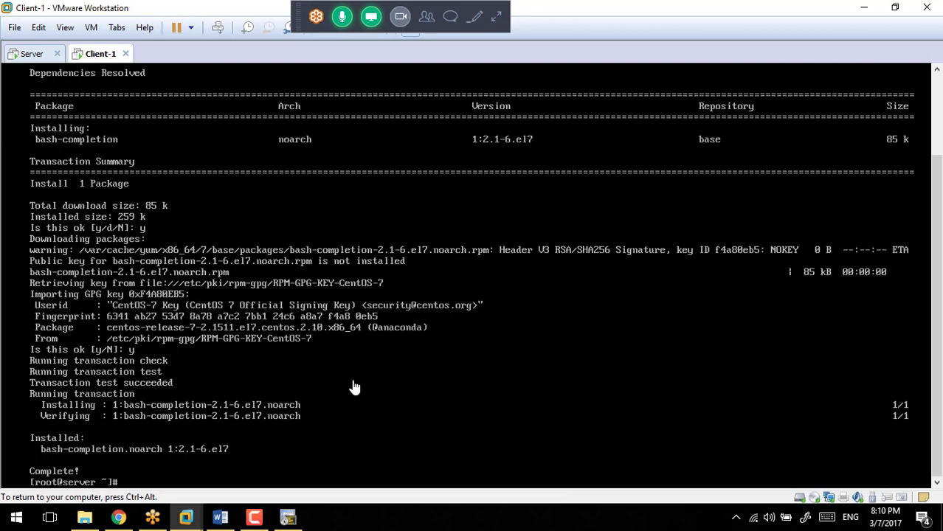
pyautogui.hotkey('ctrl', 'alt')
pyautogui.click(289, 518)
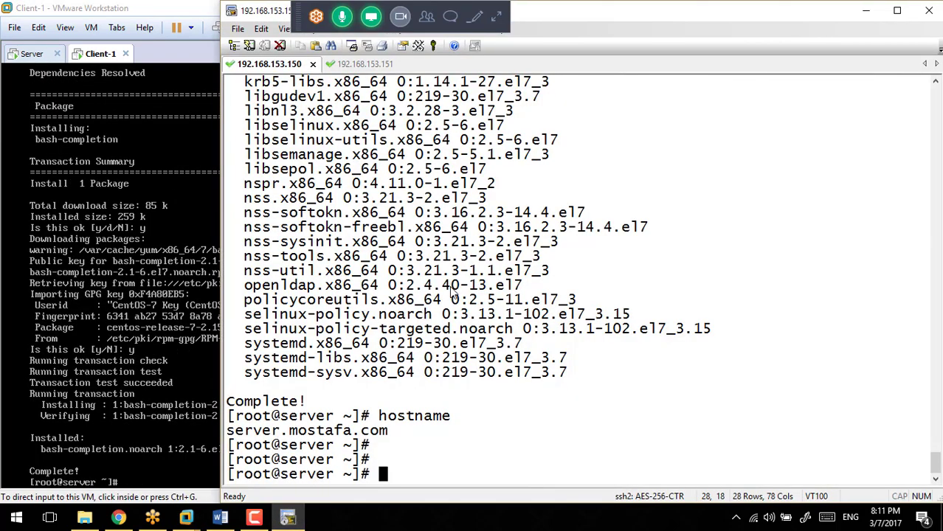
# Log out of the client1 session and log back in as root
pyautogui.click(377, 67)
pyautogui.write('exit')
pyautogui.press('Return')
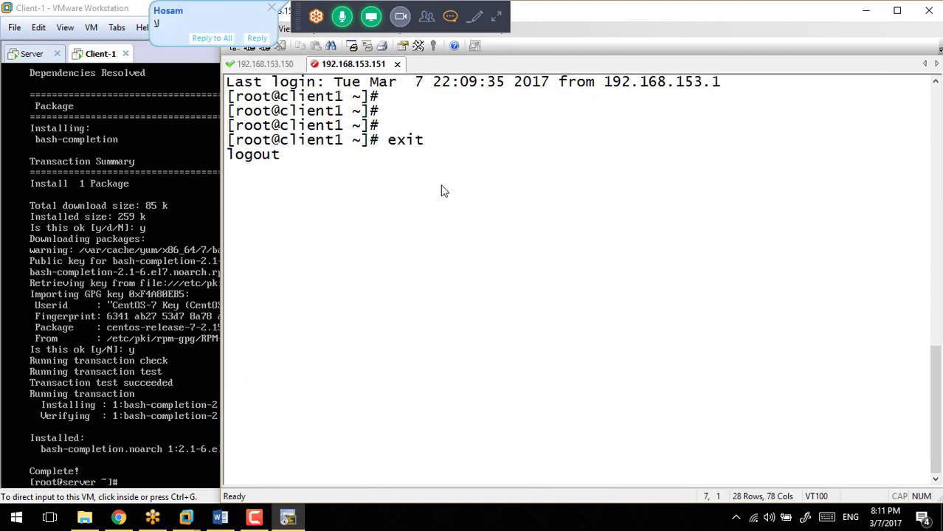
pyautogui.press('Return')
pyautogui.press('Return')
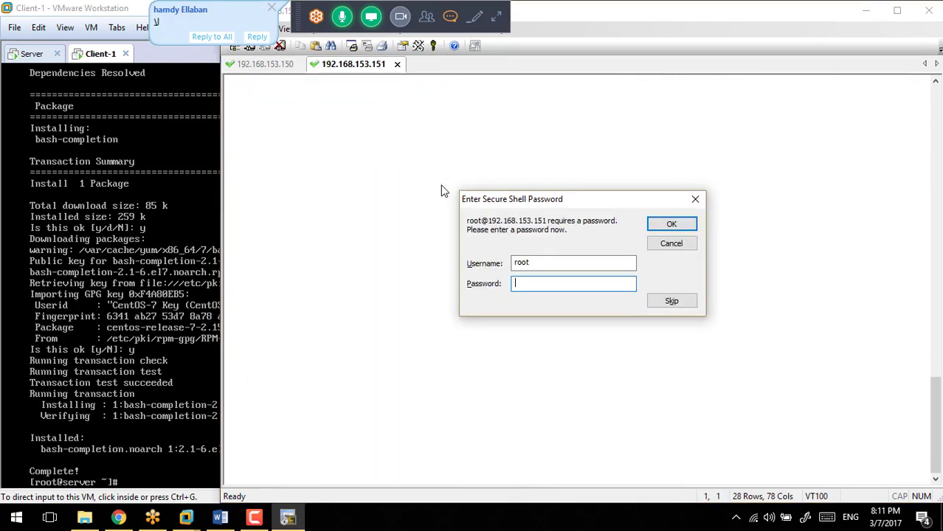
pyautogui.write('r')
pyautogui.press('Return')
pyautogui.press('Return')
pyautogui.press('Return')
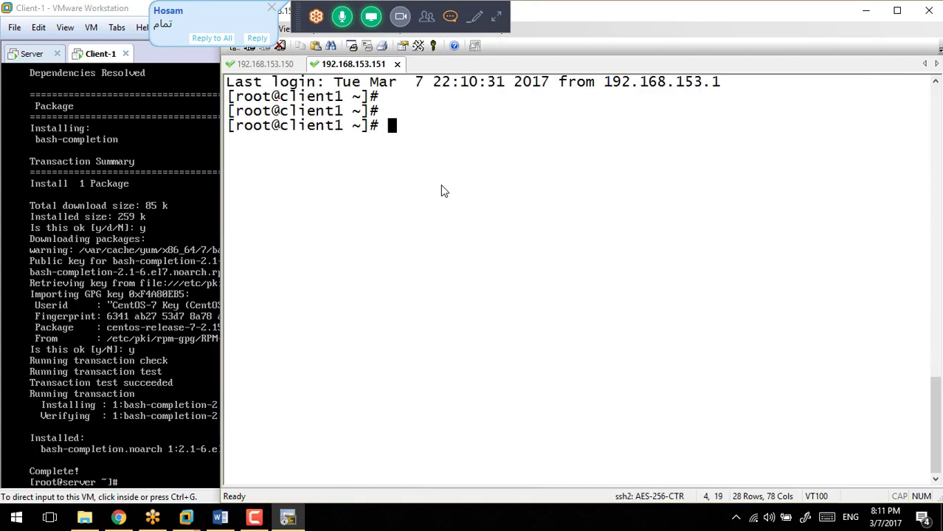
pyautogui.press('Return')
# Run yum install ipa-client on client1 and confirm the package download with y
pyautogui.write('yum insta')
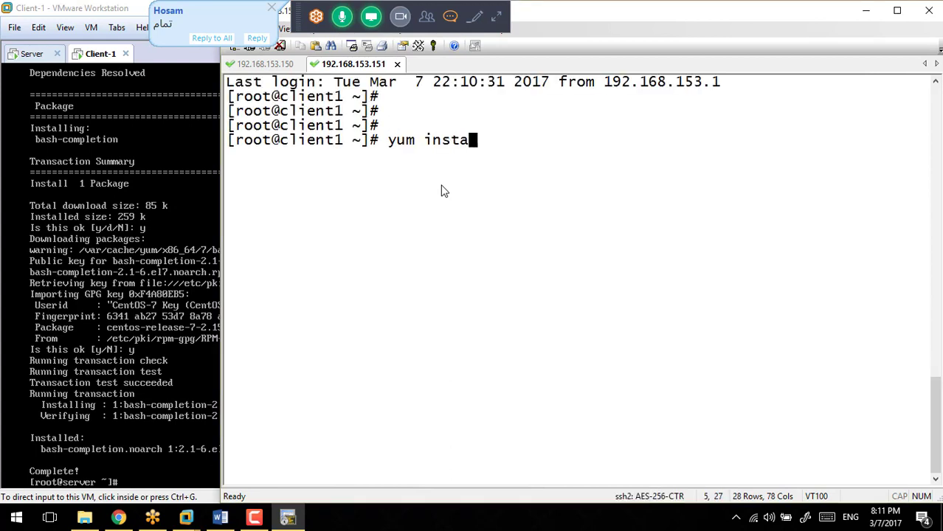
pyautogui.write('ll ipa-client')
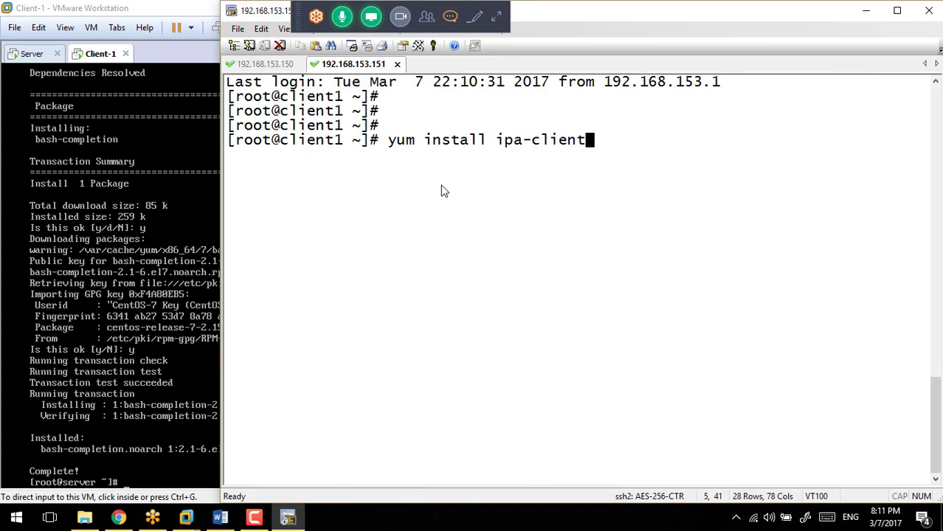
pyautogui.press('Return')
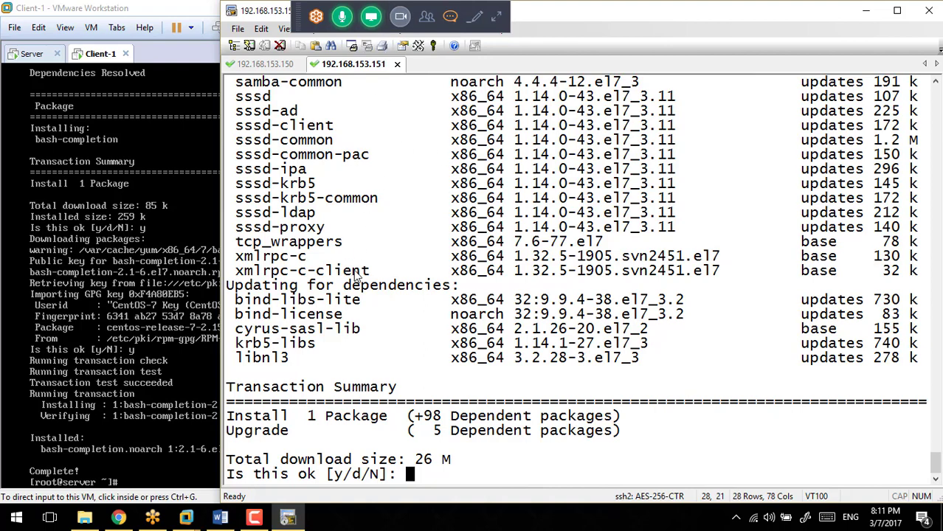
pyautogui.write('y')
pyautogui.press('Return')
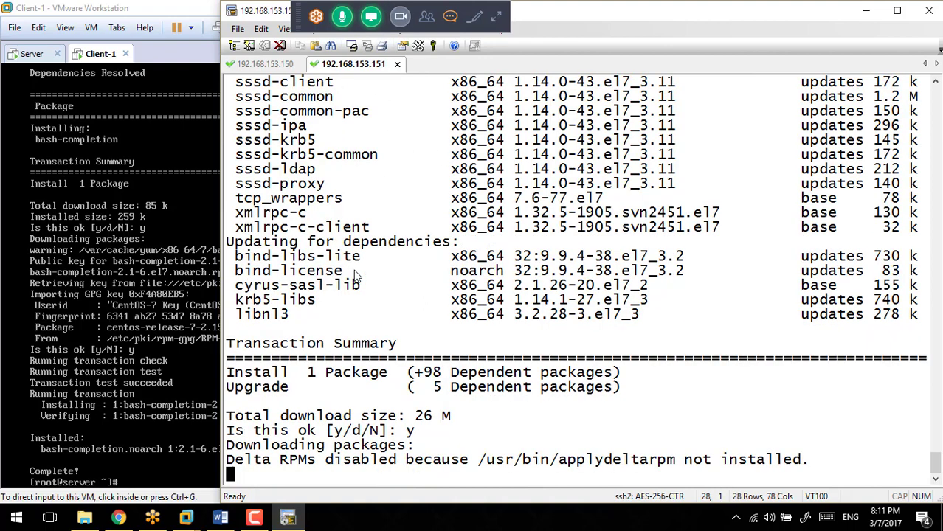
pyautogui.click(260, 64)
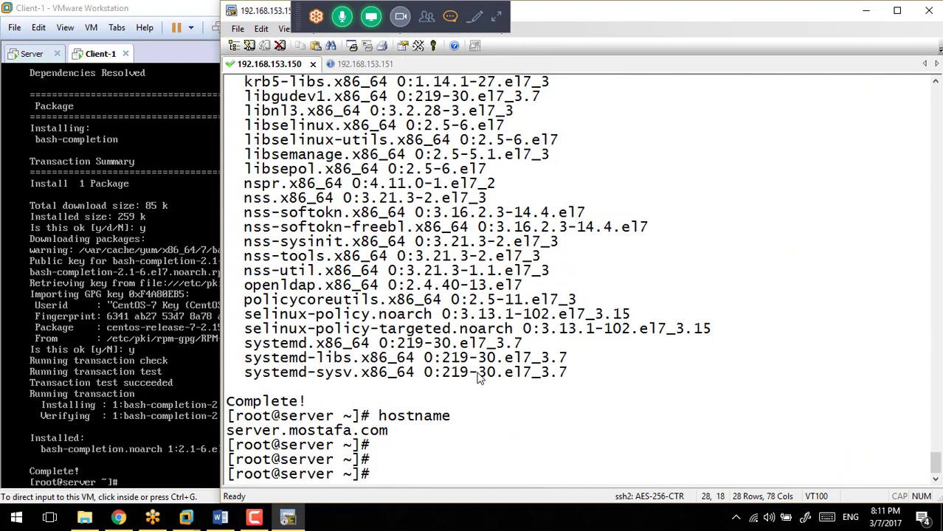
# Type yum install ipa-server on the server without running it, then watch client1's install finish
pyautogui.write('yum install ipa-server')
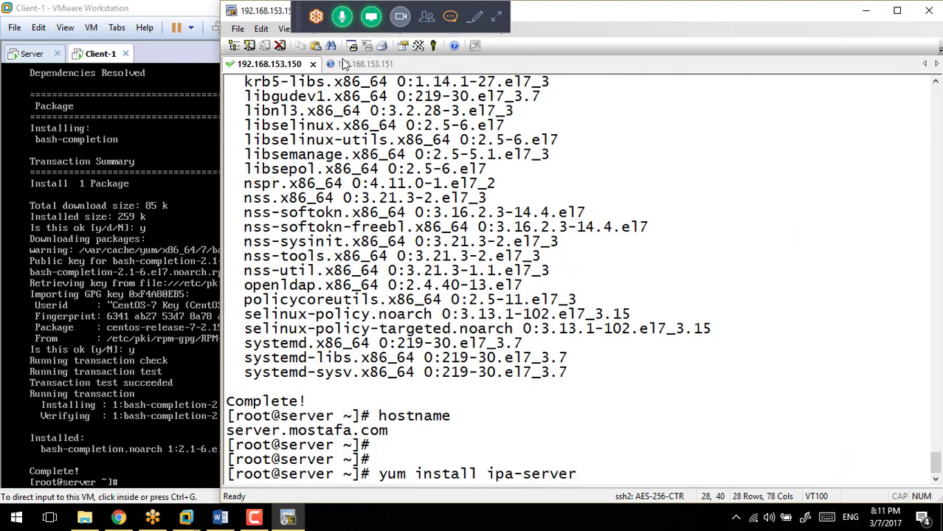
pyautogui.hotkey('ctrl', 'Tab')
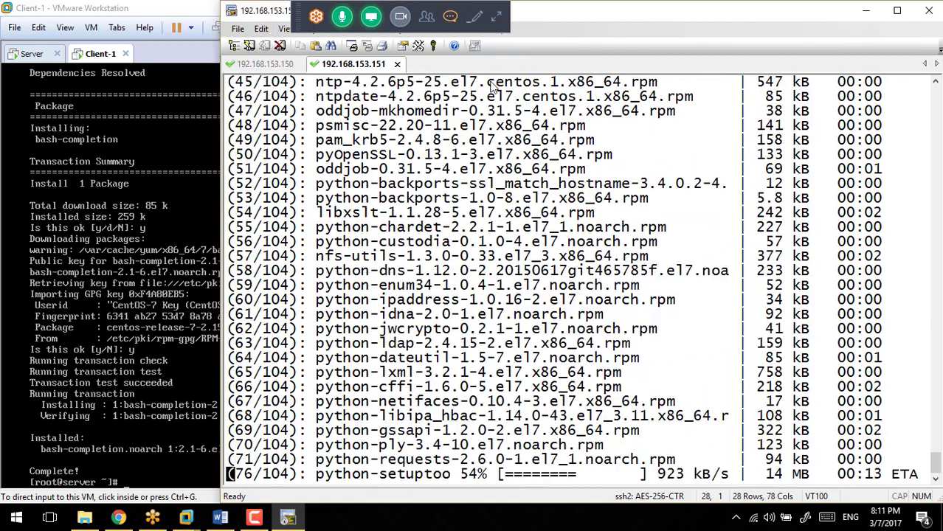
pyautogui.click(449, 21)
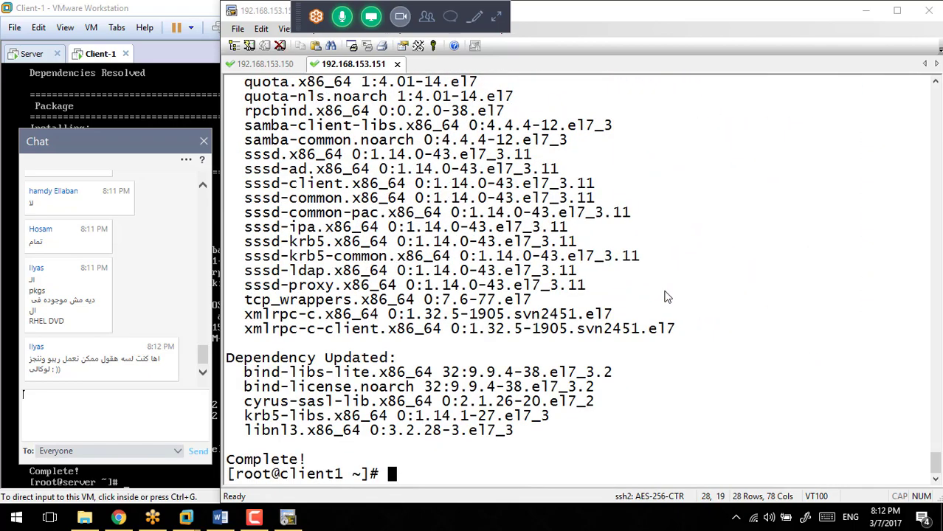
# Move the chat panel off the terminal, check client1's install result, and erase the pending ipa-server command
pyautogui.click(266, 66)
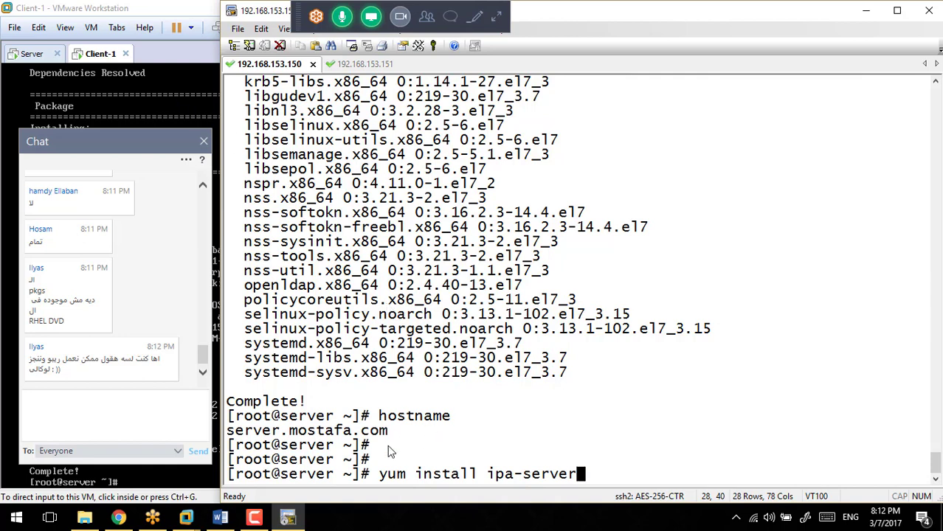
pyautogui.click(260, 521)
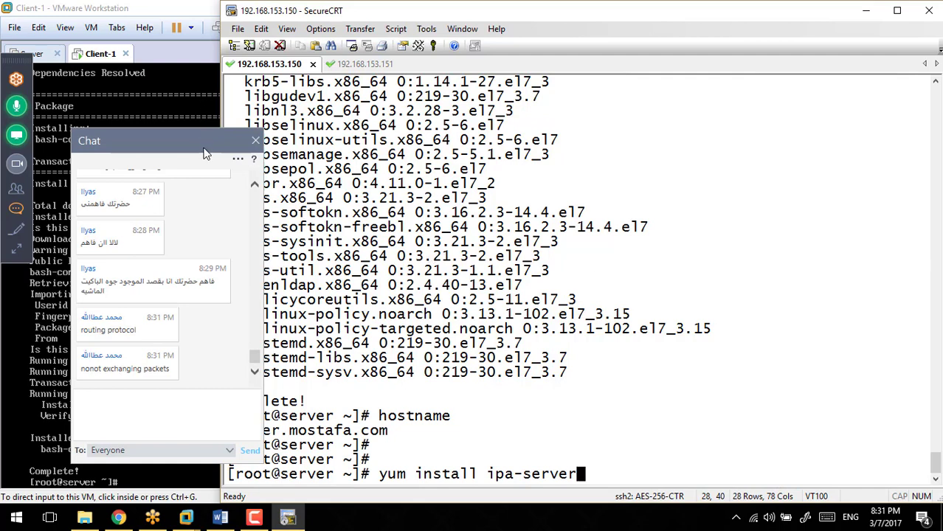
pyautogui.moveTo(205, 153); pyautogui.dragTo(155, 155)
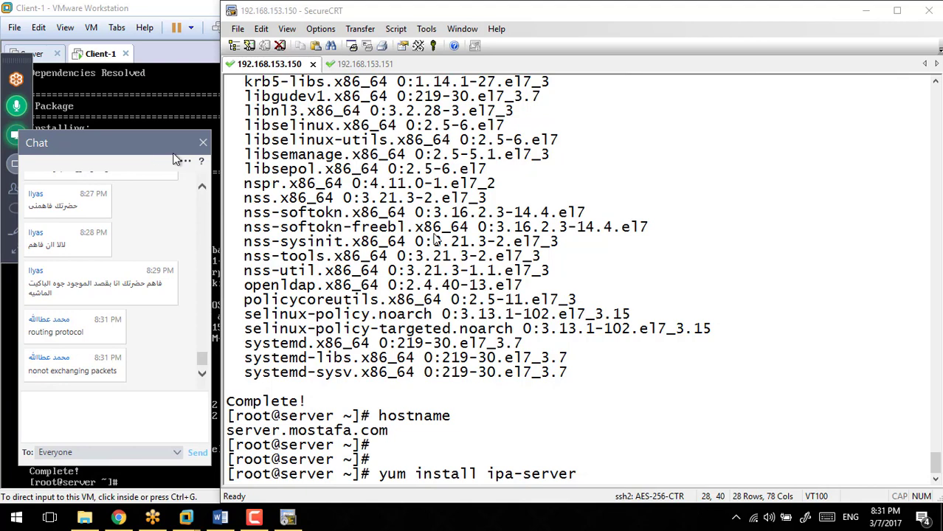
pyautogui.click(558, 276)
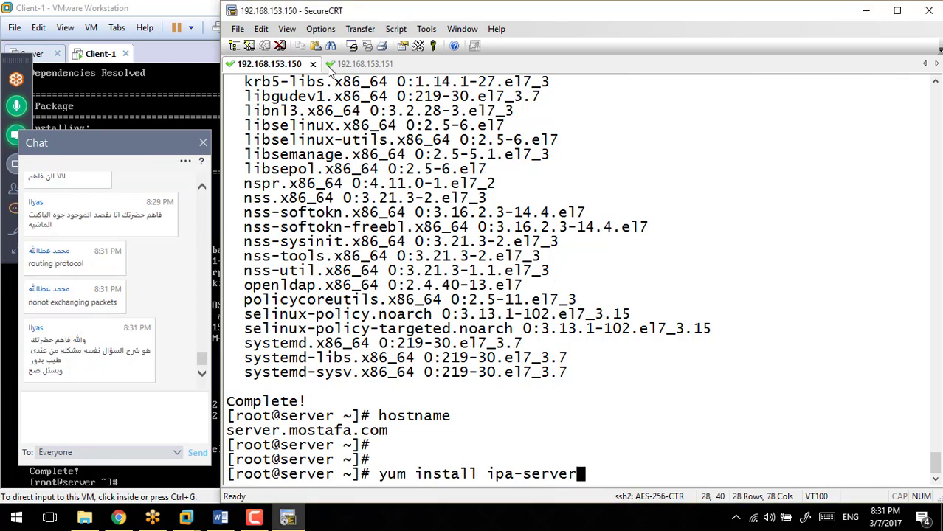
pyautogui.click(359, 65)
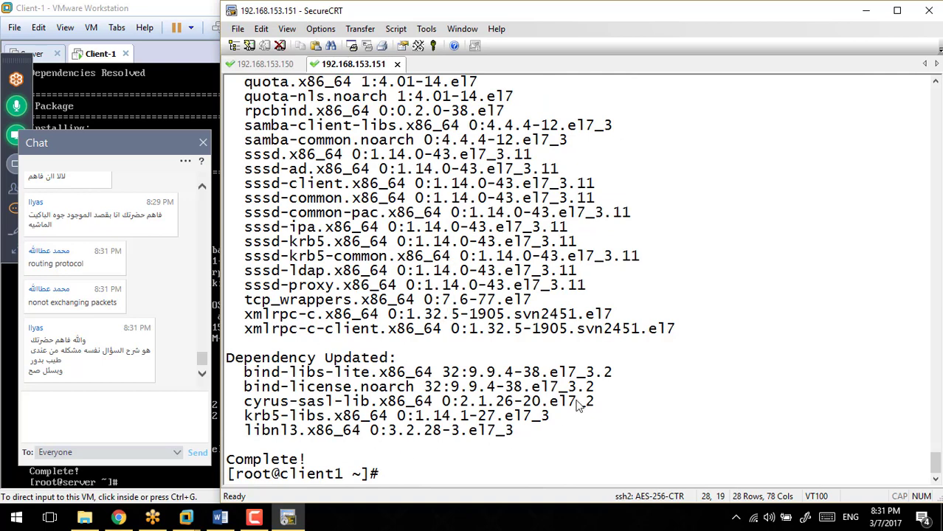
pyautogui.click(262, 65)
pyautogui.press('BackSpace')
pyautogui.press('BackSpace')
pyautogui.press('BackSpace')
pyautogui.press('BackSpace')
pyautogui.press('BackSpace')
pyautogui.press('BackSpace')
pyautogui.press('BackSpace')
pyautogui.press('BackSpace')
pyautogui.press('BackSpace')
pyautogui.press('BackSpace')
pyautogui.press('BackSpace')
pyautogui.press('BackSpace')
pyautogui.press('BackSpace')
pyautogui.press('BackSpace')
pyautogui.press('BackSpace')
pyautogui.press('BackSpace')
pyautogui.press('BackSpace')
pyautogui.press('BackSpace')
pyautogui.press('BackSpace')
pyautogui.press('BackSpace')
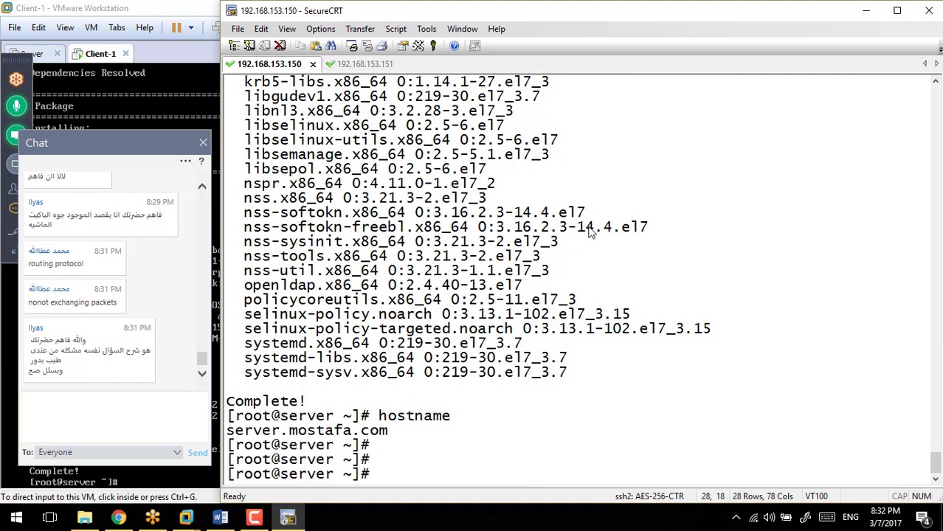
# Type and erase a 'DNS , HOSTS' note, then clear the server screen to empty prompts
pyautogui.press('capslock')
pyautogui.write('DNS')
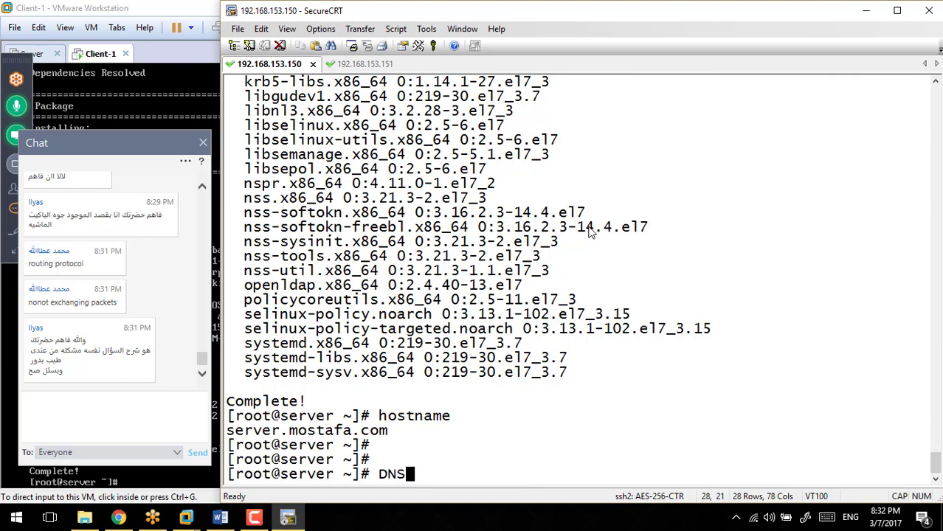
pyautogui.write(' , HOSTS')
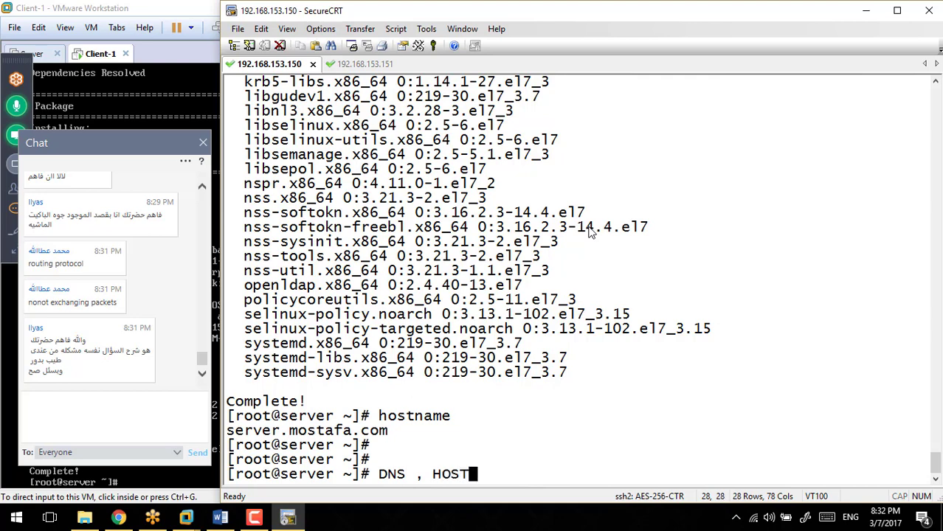
pyautogui.press('BackSpace')
pyautogui.press('BackSpace')
pyautogui.press('BackSpace')
pyautogui.press('BackSpace')
pyautogui.press('BackSpace')
pyautogui.press('BackSpace')
pyautogui.press('BackSpace')
pyautogui.press('BackSpace')
pyautogui.press('BackSpace')
pyautogui.press('BackSpace')
pyautogui.hotkey('ctrl', 'l')
pyautogui.press('Return')
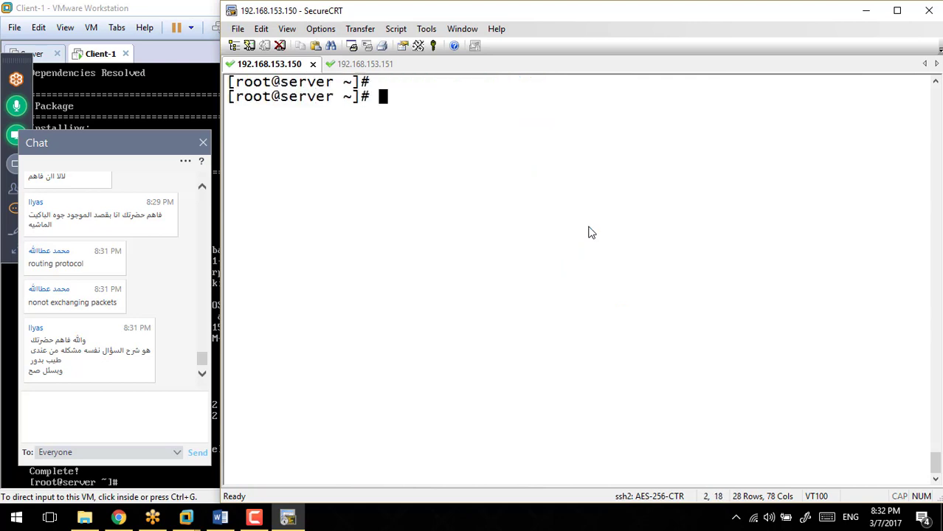
pyautogui.press('Return')
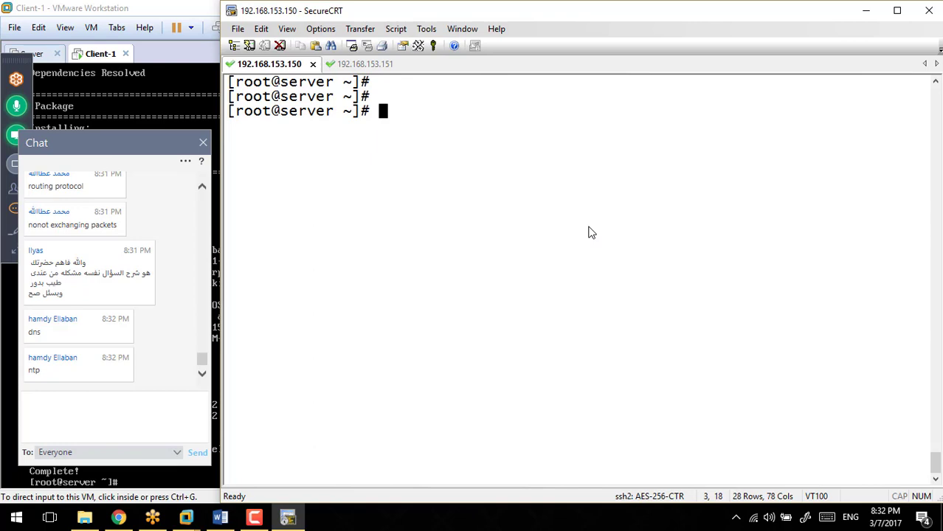
# Install vim on the server with yum install vim, answering y
pyautogui.write('vim ')
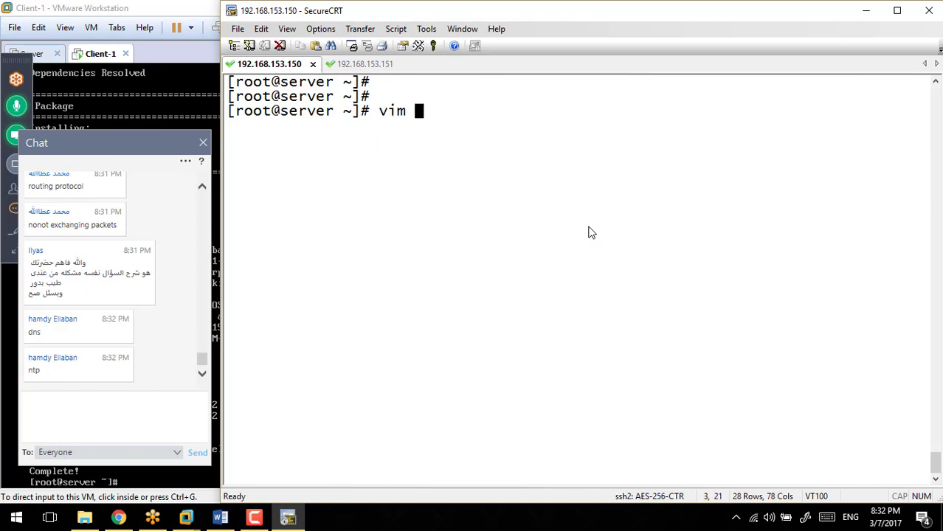
pyautogui.write('/etc/hosts')
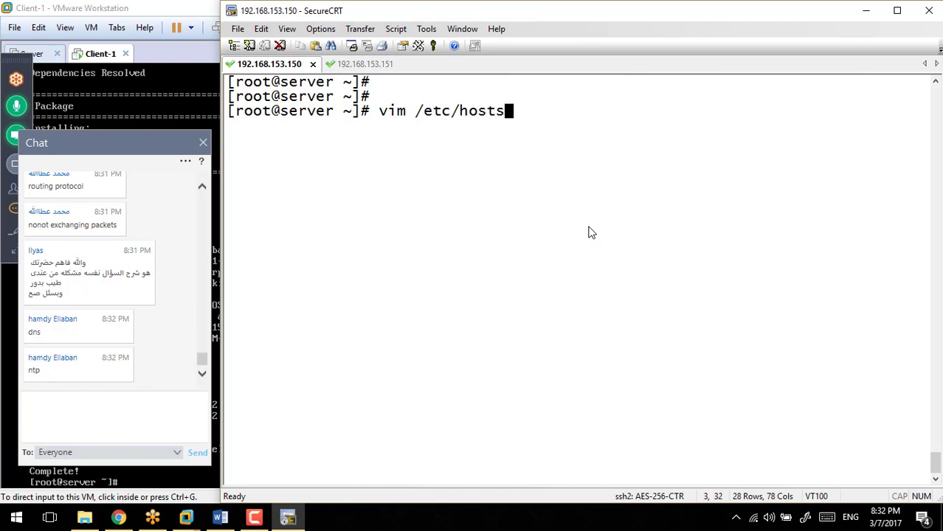
pyautogui.press('Return')
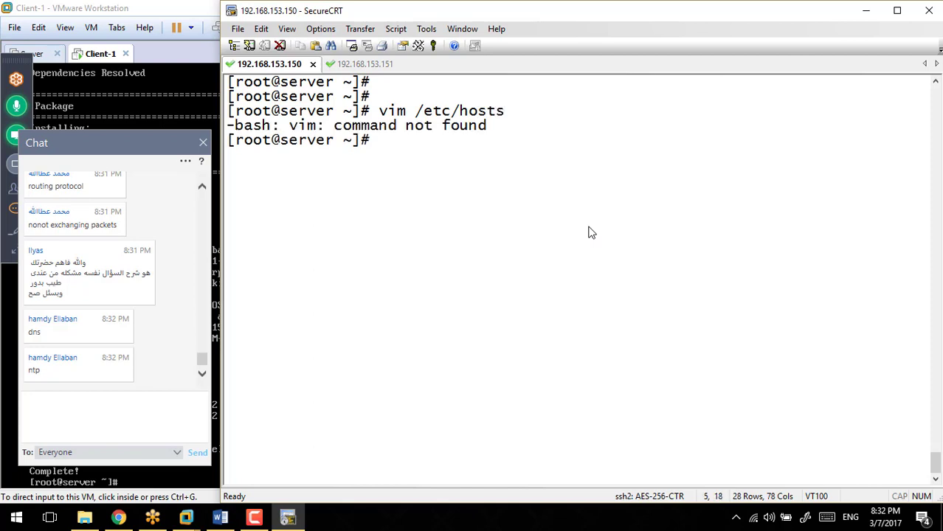
pyautogui.press('Return')
pyautogui.press('Return')
pyautogui.write('yum instyall')
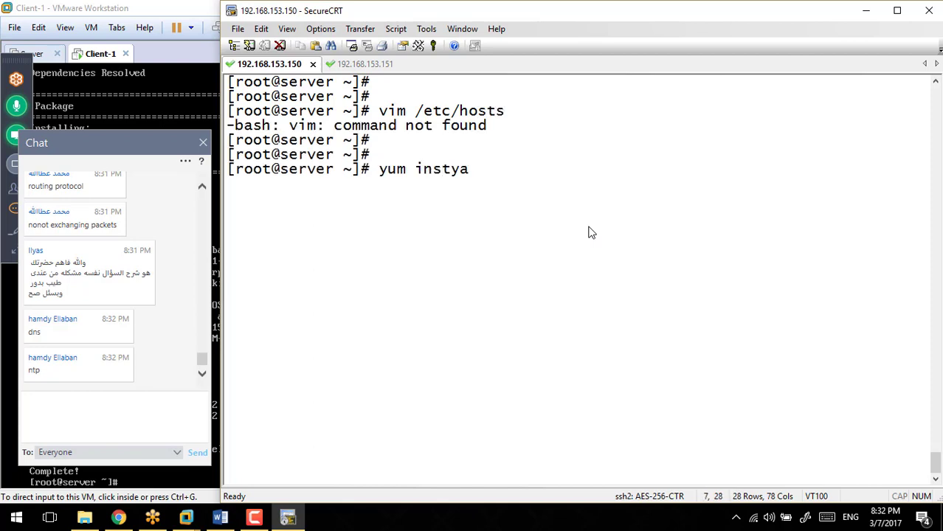
pyautogui.press('BackSpace')
pyautogui.press('BackSpace')
pyautogui.press('BackSpace')
pyautogui.press('BackSpace')
pyautogui.write('all ci')
pyautogui.press('BackSpace')
pyautogui.press('BackSpace')
pyautogui.write('vim')
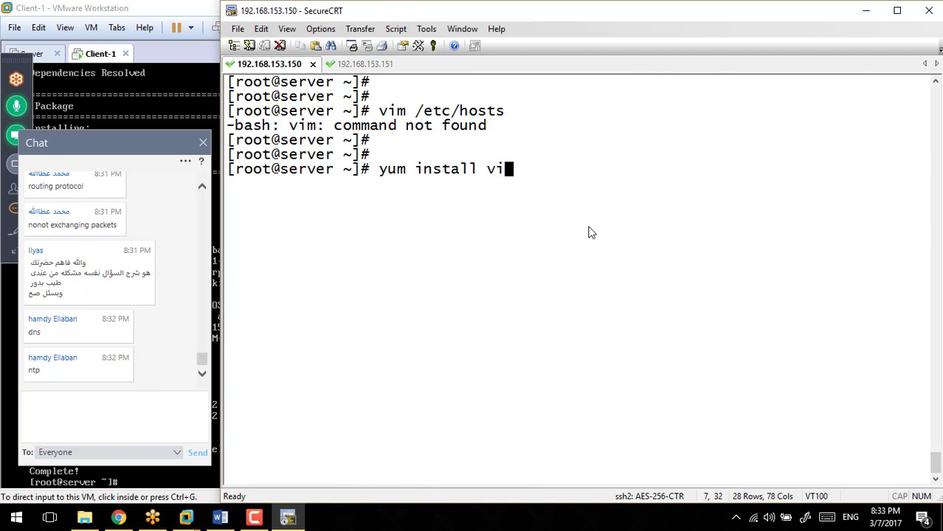
pyautogui.press('Return')
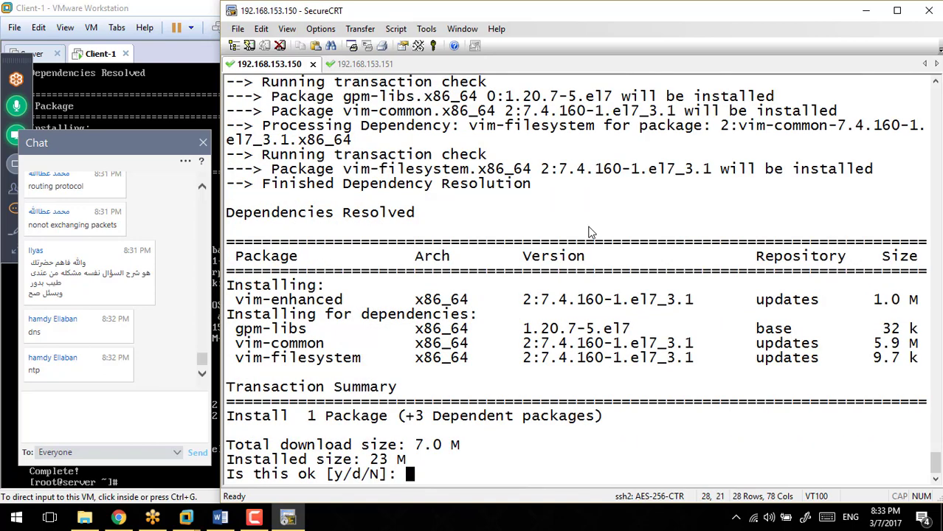
pyautogui.write('y')
pyautogui.press('Return')
# Install vim on client1 with yum install vim, answering y, then return to the server session
pyautogui.hotkey('ctrl', 'Tab')
pyautogui.press('Return')
pyautogui.press('Return')
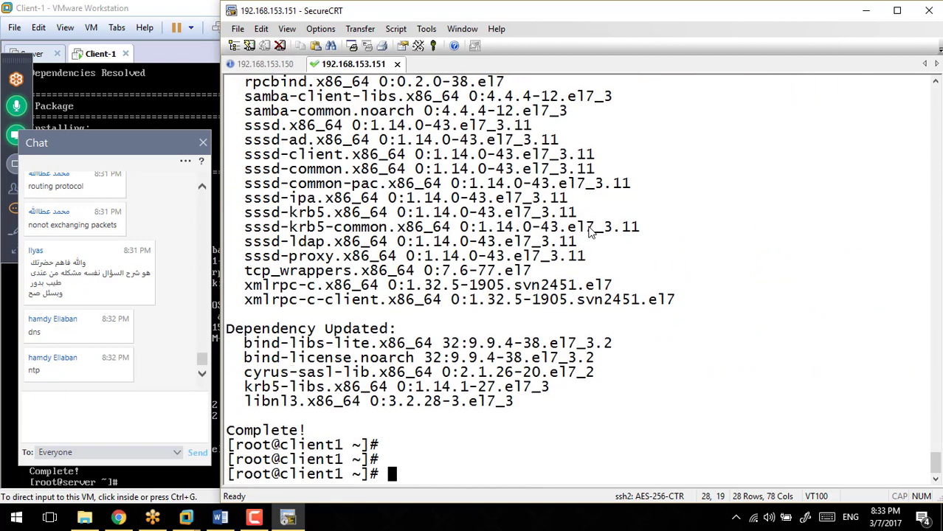
pyautogui.write('yum install vim')
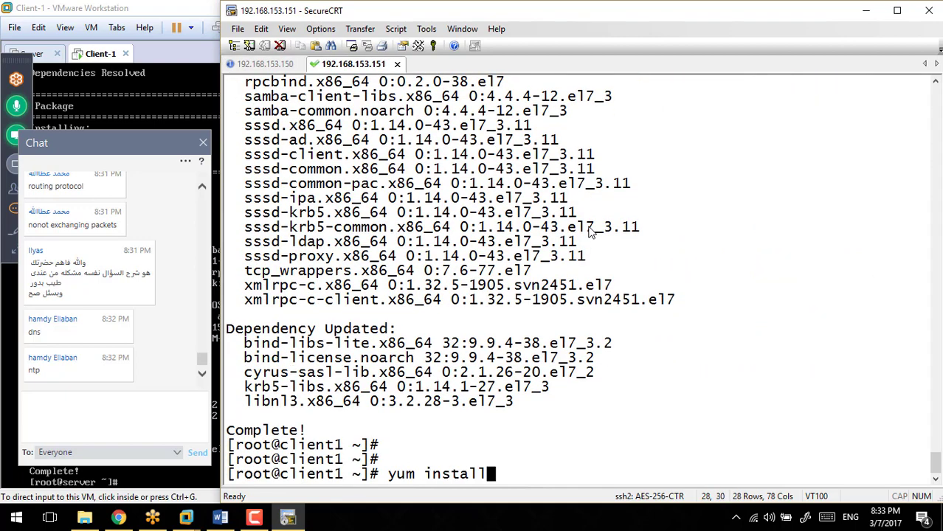
pyautogui.press('Return')
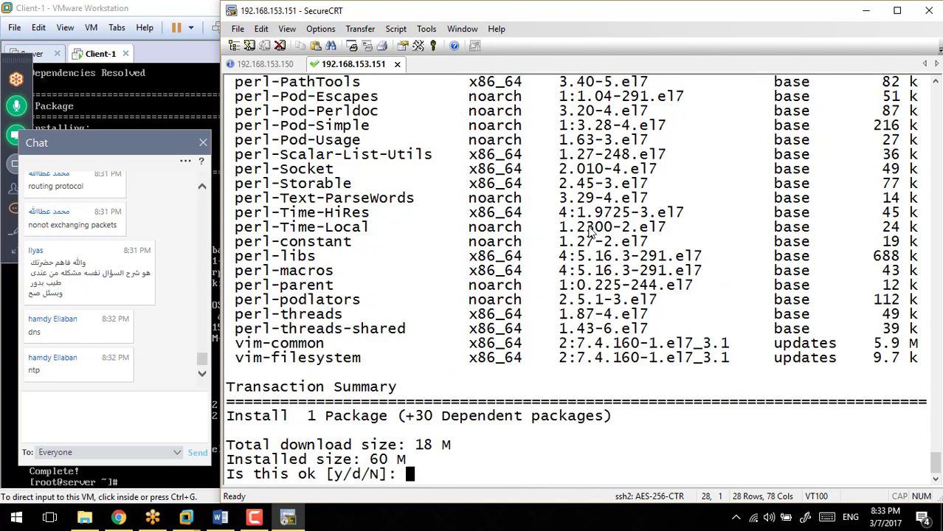
pyautogui.write('y')
pyautogui.press('Return')
pyautogui.hotkey('ctrl', 'Tab')
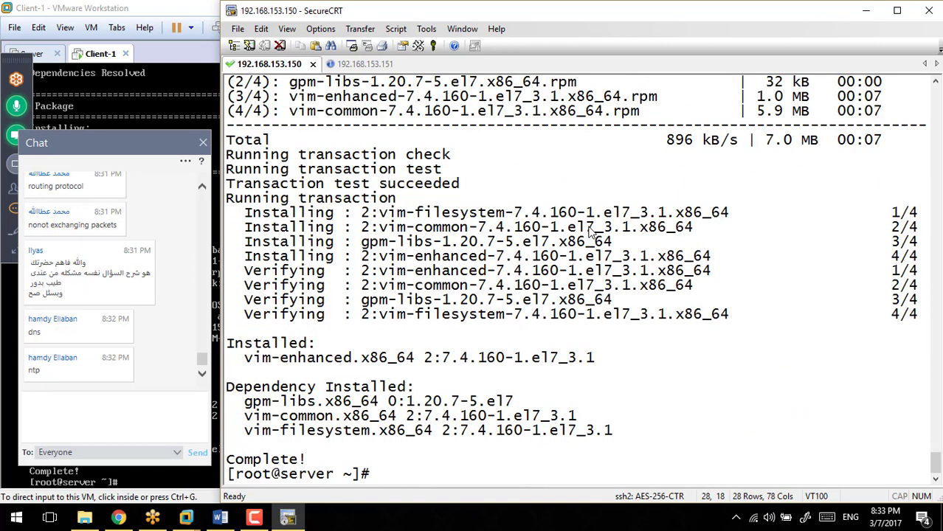
# Add the line '192.168.153.150 server.mostafa.com server' to the server's /etc/hosts in vim
pyautogui.write('vim /etc/hosts')
pyautogui.press('Return')
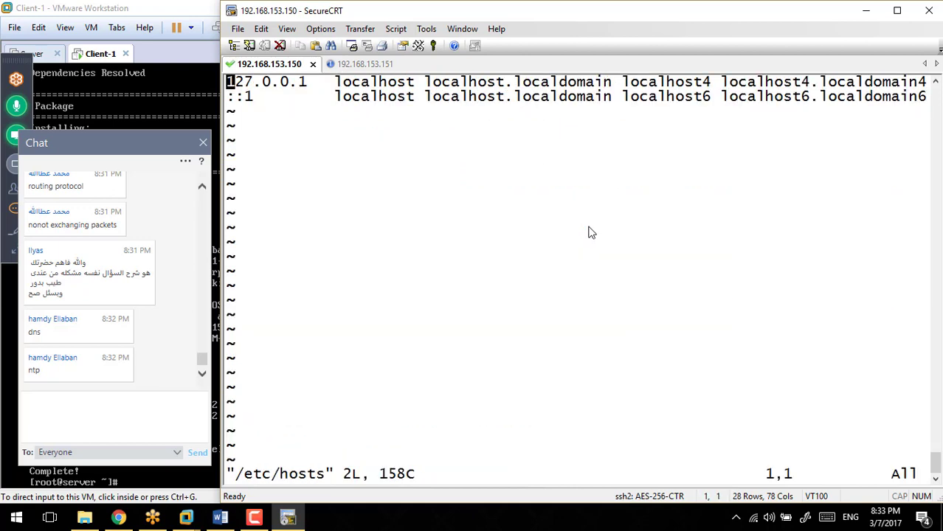
pyautogui.press('Down')
pyautogui.write('o192.1')
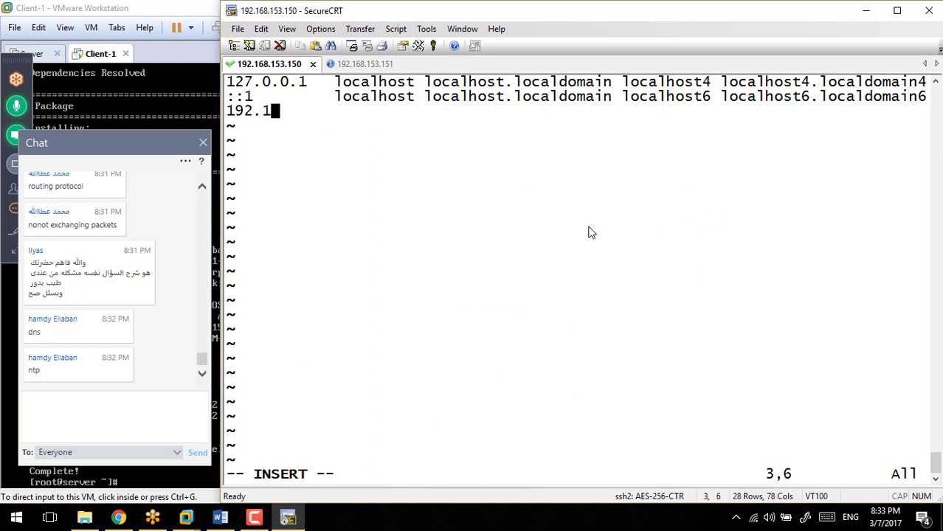
pyautogui.write('68.153')
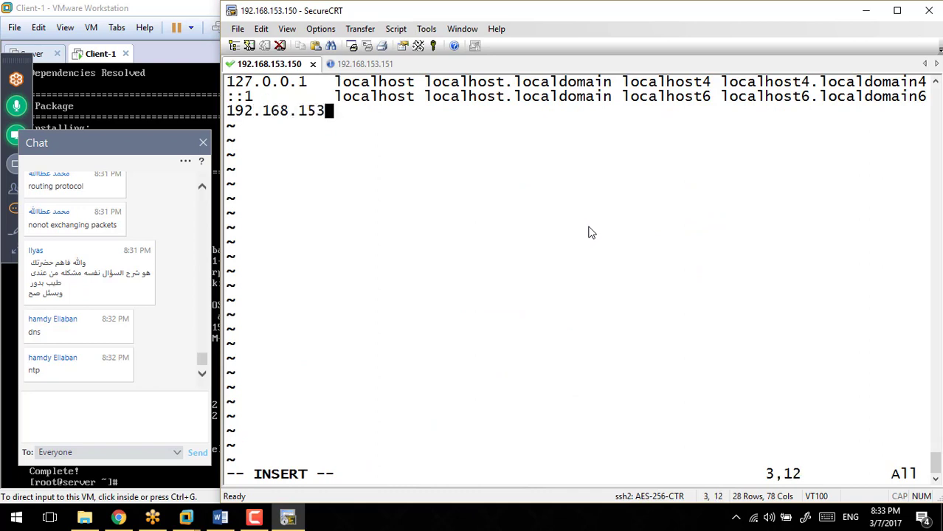
pyautogui.write('.150 server.mostafa.com')
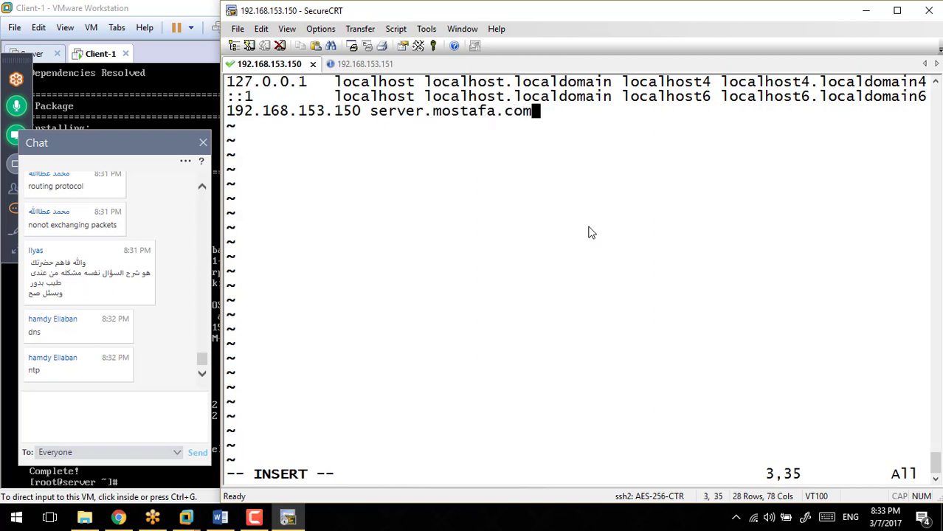
pyautogui.press('Tab')
pyautogui.write('server')
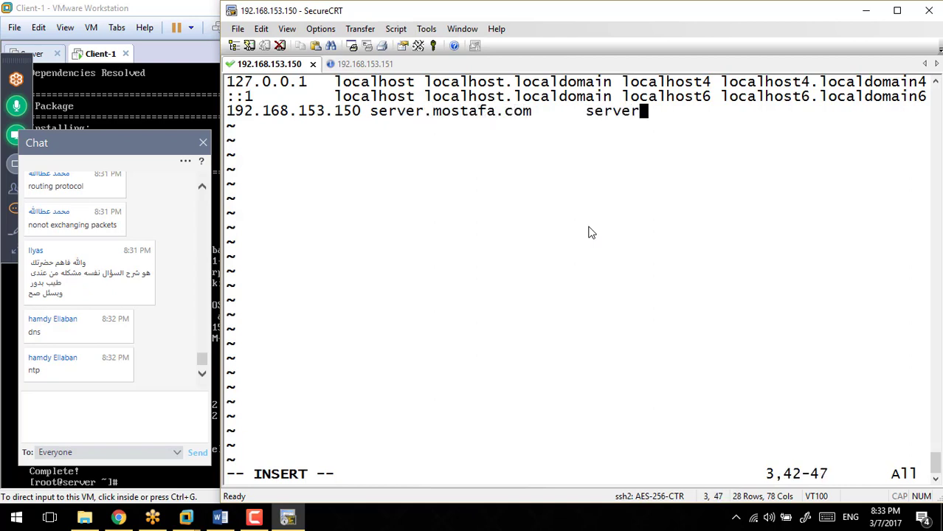
pyautogui.press('Return')
pyautogui.press('BackSpace')
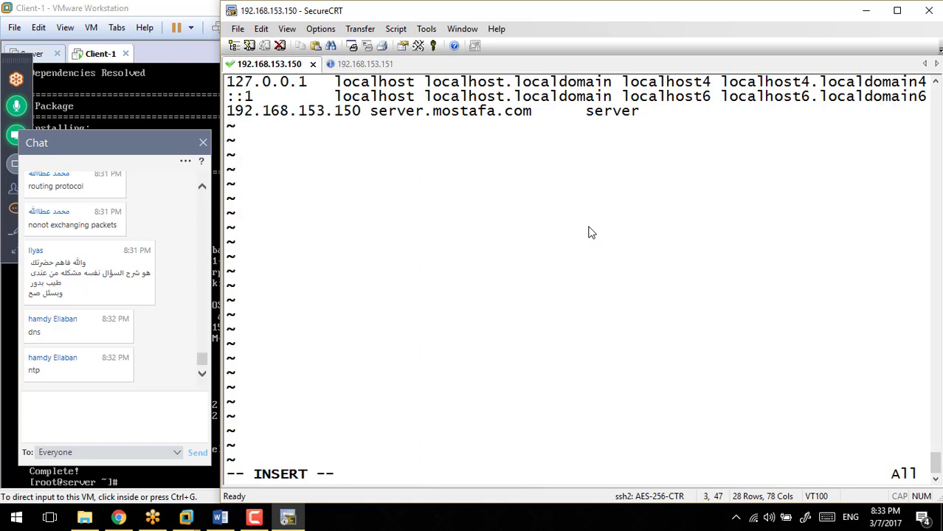
pyautogui.press('Escape')
# Duplicate the server entry and change the copy's IP to 192.168.153.151
pyautogui.press('y')
pyautogui.press('y')
pyautogui.press('p')
pyautogui.press('Right')
pyautogui.press('Right')
pyautogui.press('Right')
pyautogui.press('Right')
pyautogui.press('Right')
pyautogui.press('Right')
pyautogui.press('Right')
pyautogui.press('Right')
pyautogui.press('Right')
pyautogui.press('Right')
pyautogui.press('Right')
pyautogui.press('Right')
pyautogui.press('Right')
pyautogui.press('Right')
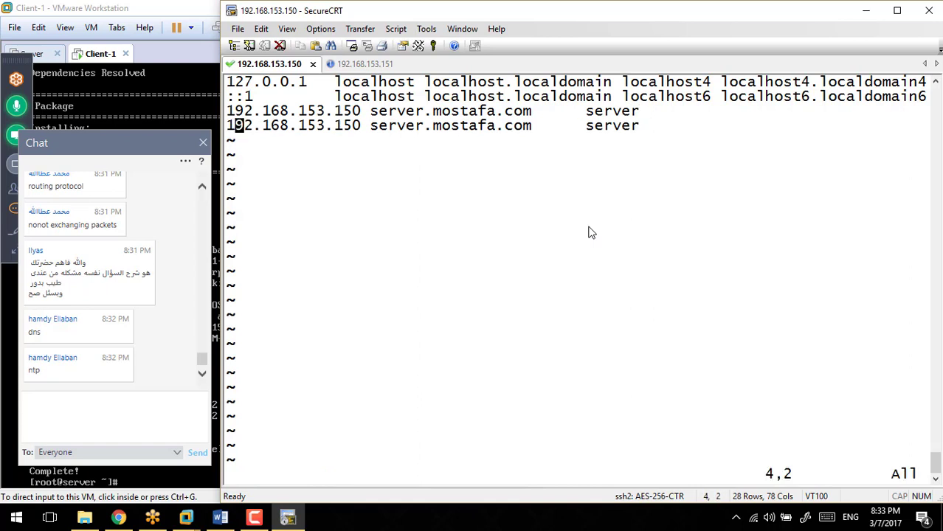
pyautogui.press('Left')
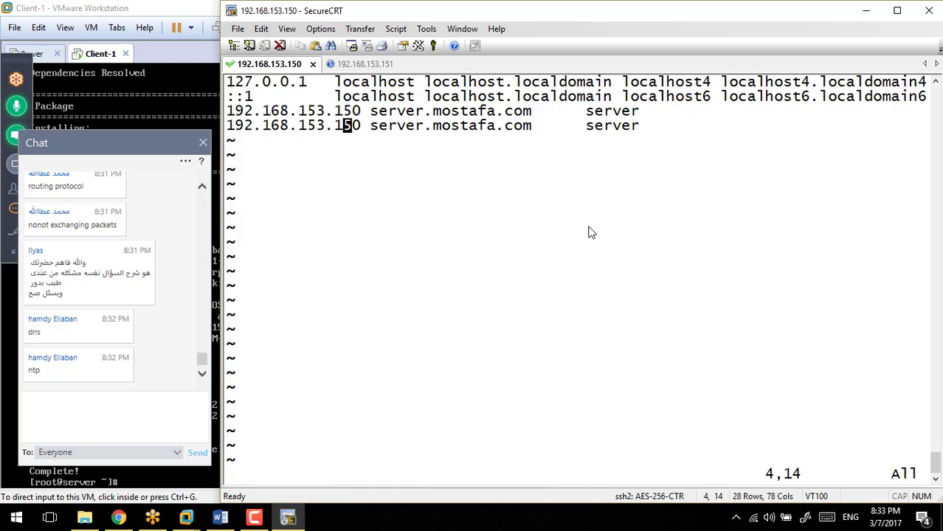
pyautogui.press('Right')
pyautogui.press('Right')
pyautogui.press('Left')
pyautogui.press('Right')
pyautogui.press('Left')
pyautogui.press('i')
pyautogui.press('Delete')
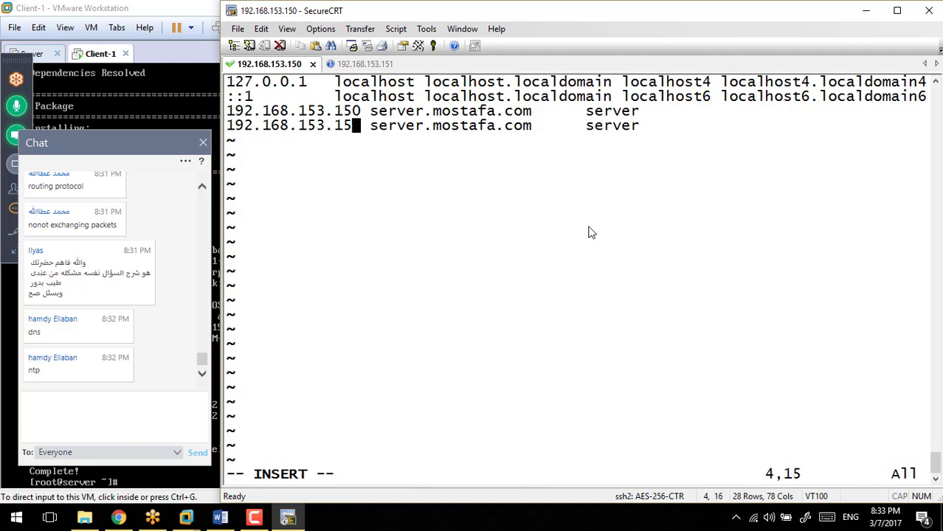
pyautogui.write('1')
# Rename the copied entry's hosts to client1.mostafa.com and client1, then save with :wq
pyautogui.press('Right')
pyautogui.press('Right')
pyautogui.press('Right')
pyautogui.press('Right')
pyautogui.press('Right')
pyautogui.press('Right')
pyautogui.press('Right')
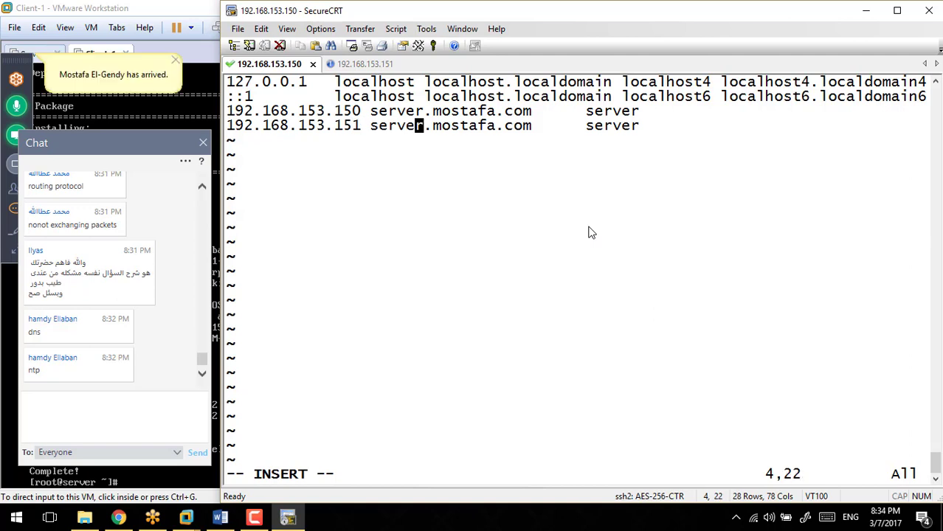
pyautogui.press('BackSpace')
pyautogui.press('BackSpace')
pyautogui.press('BackSpace')
pyautogui.press('BackSpace')
pyautogui.press('BackSpace')
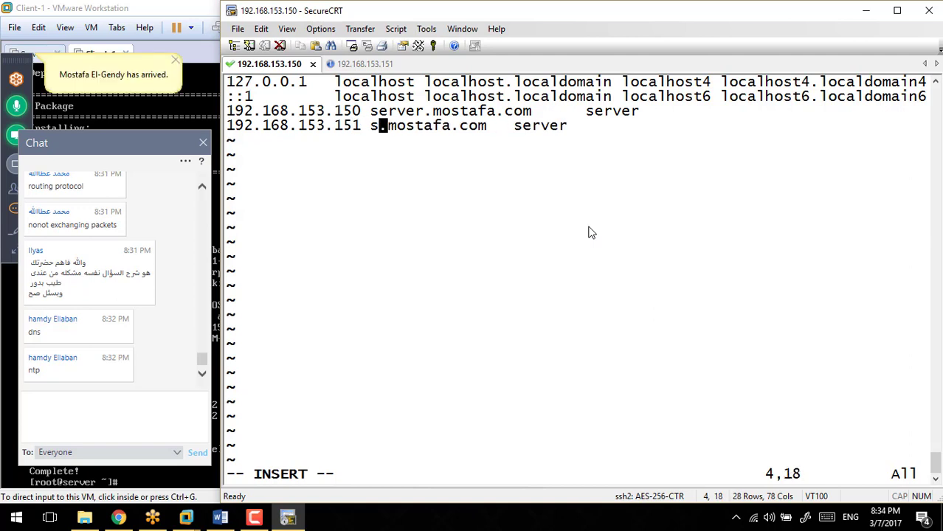
pyautogui.write('clie')
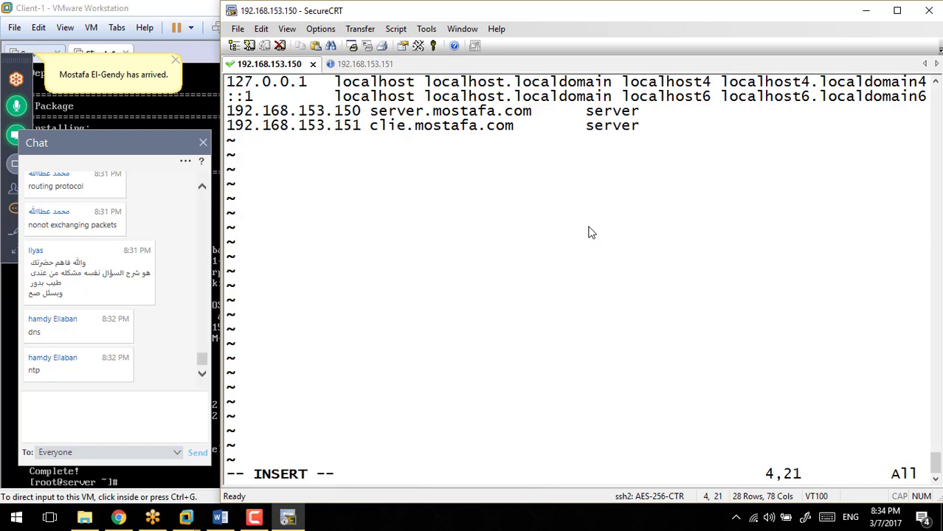
pyautogui.write('nt1')
pyautogui.press('Right')
pyautogui.press('Right')
pyautogui.press('Right')
pyautogui.press('Right')
pyautogui.press('Right')
pyautogui.press('Right')
pyautogui.press('Right')
pyautogui.press('Right')
pyautogui.press('Right')
pyautogui.press('Right')
pyautogui.press('Right')
pyautogui.press('Right')
pyautogui.press('Right')
pyautogui.press('Right')
pyautogui.press('Right')
pyautogui.press('Right')
pyautogui.press('Right')
pyautogui.press('Right')
pyautogui.press('Right')
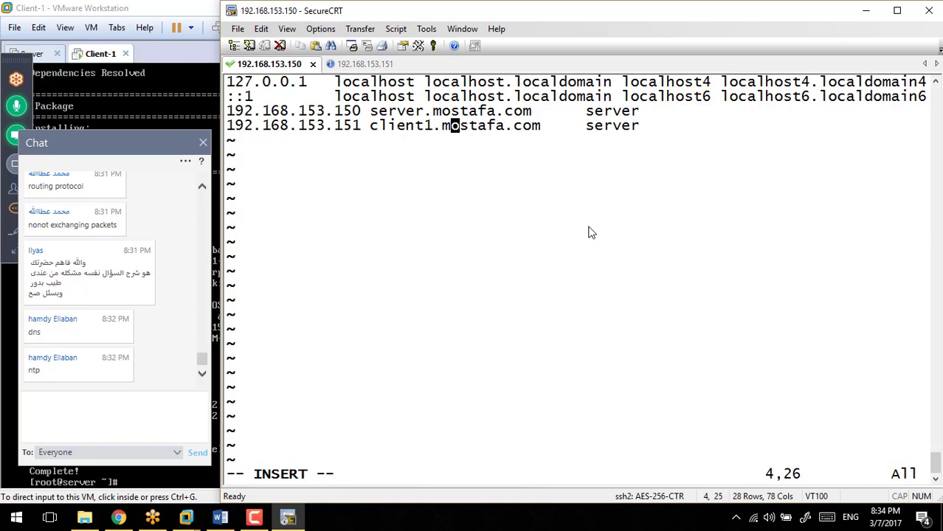
pyautogui.press('BackSpace')
pyautogui.press('BackSpace')
pyautogui.press('BackSpace')
pyautogui.press('BackSpace')
pyautogui.press('BackSpace')
pyautogui.press('BackSpace')
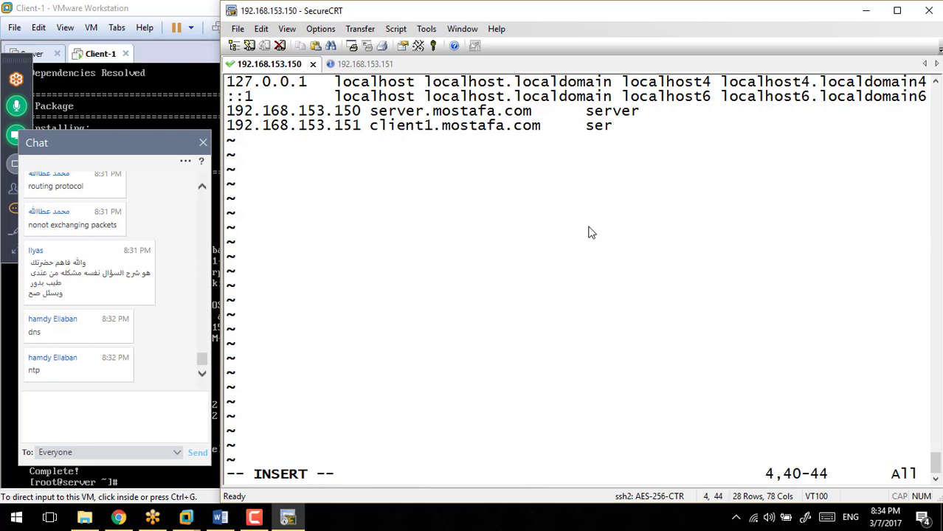
pyautogui.write('client1')
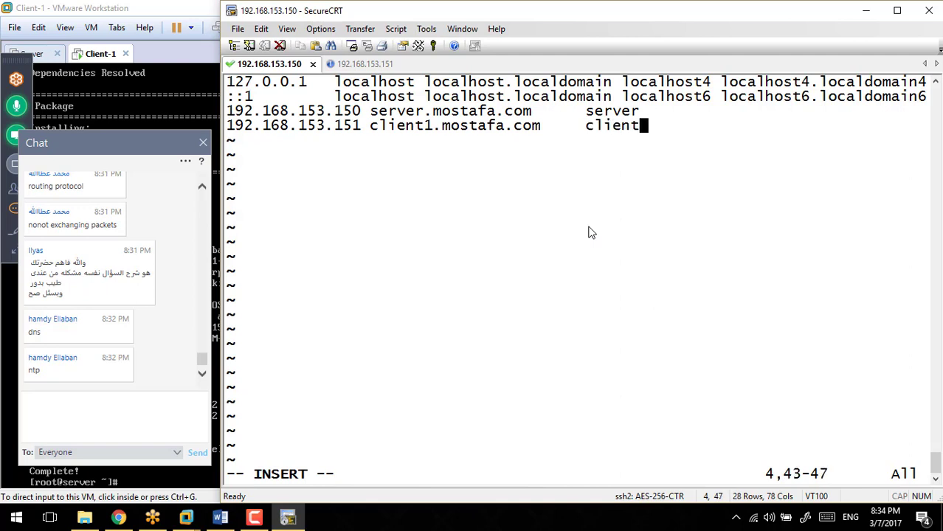
pyautogui.press('Escape')
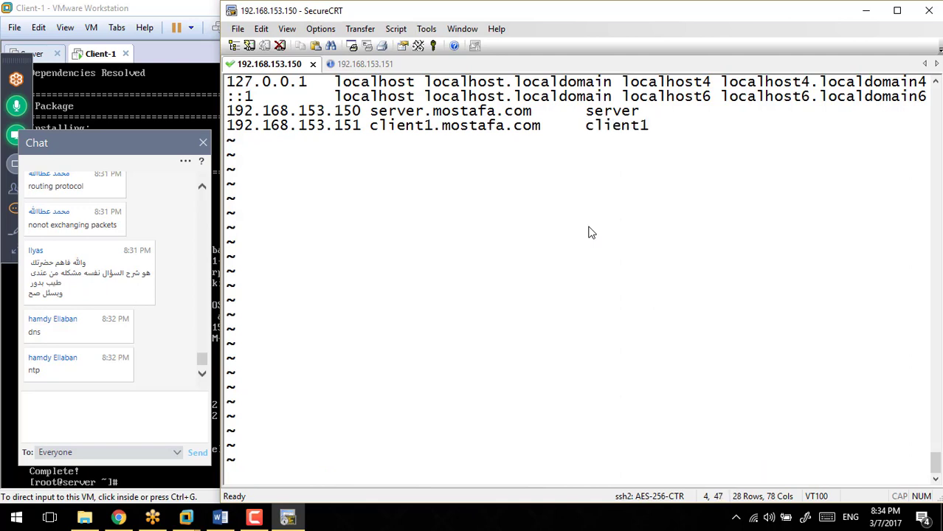
pyautogui.write(':wq')
pyautogui.press('Return')
pyautogui.press('Return')
pyautogui.press('Return')
# Ping server and client1 by name from the server to test resolution
pyautogui.write('p')
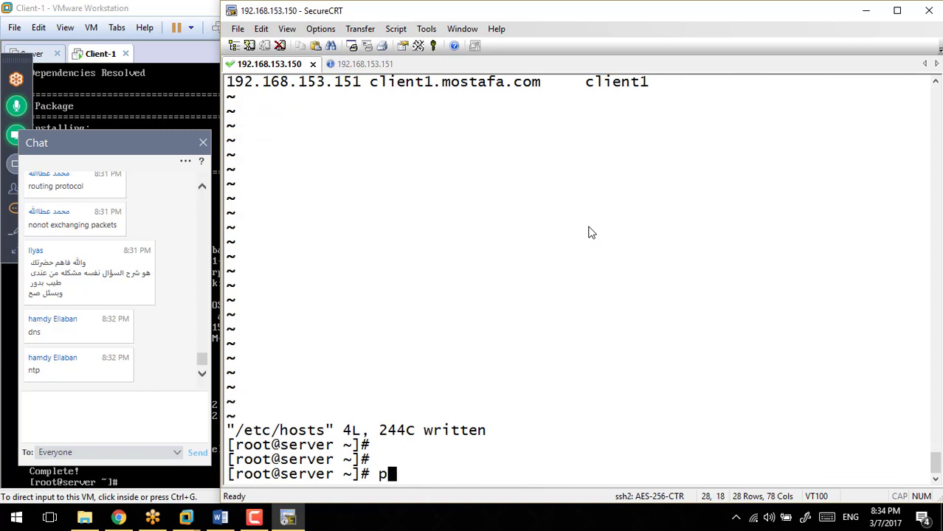
pyautogui.write('ing server')
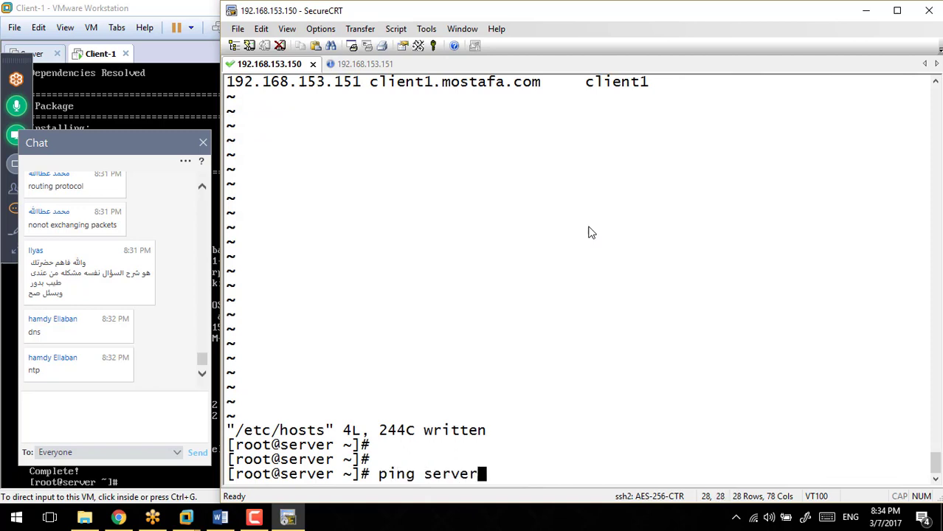
pyautogui.press('Return')
pyautogui.hotkey('ctrl', 'c')
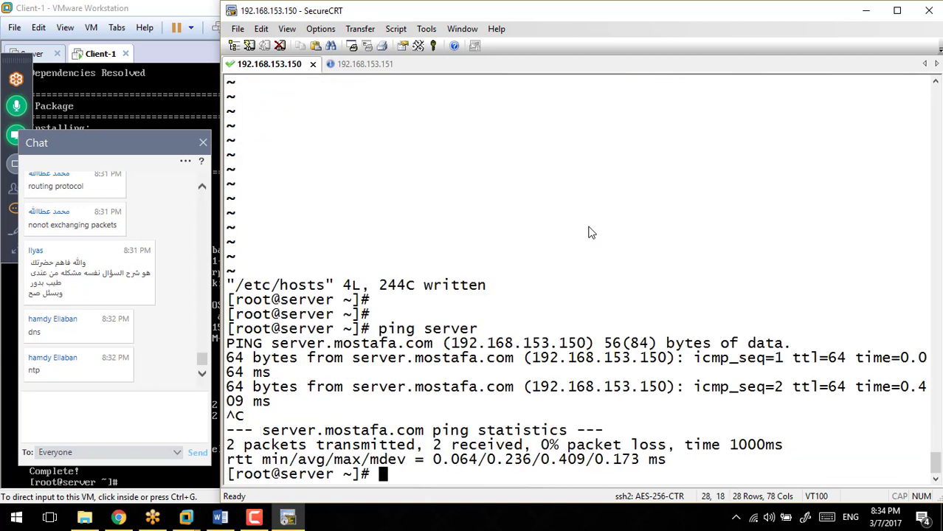
pyautogui.write('ping clie')
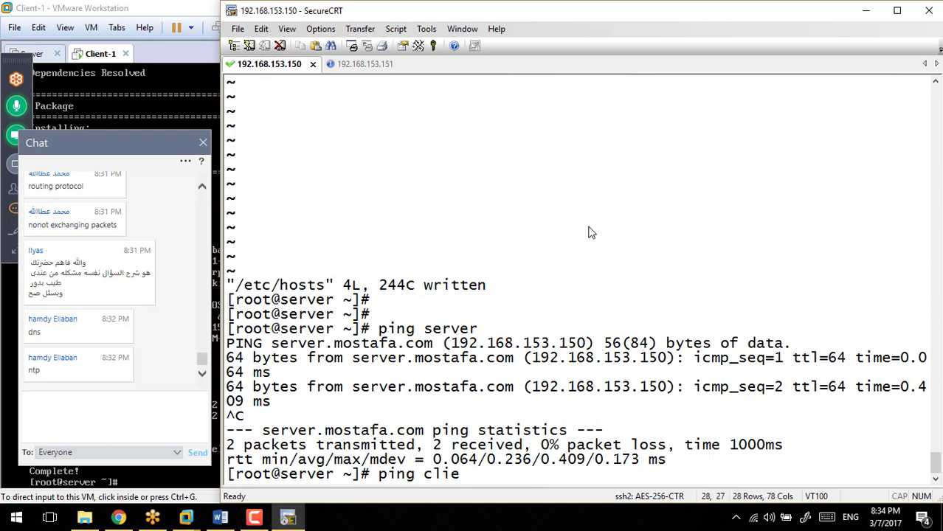
pyautogui.write('nt1')
pyautogui.press('Return')
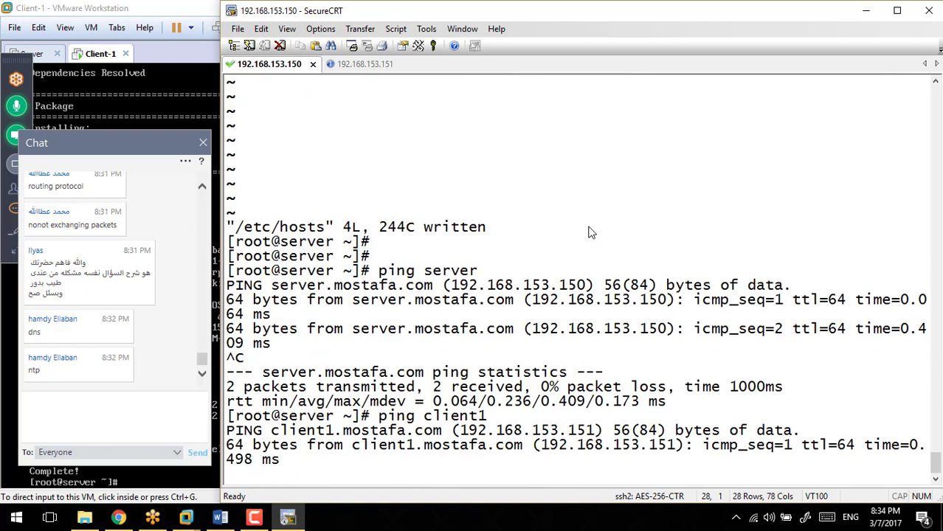
pyautogui.hotkey('ctrl', 'c')
pyautogui.press('Return')
pyautogui.press('Return')
pyautogui.press('Return')
pyautogui.press('Return')
# Copy /etc/hosts to client1:/etc/ with scp, accepting the host key and entering the root password
pyautogui.write('s')
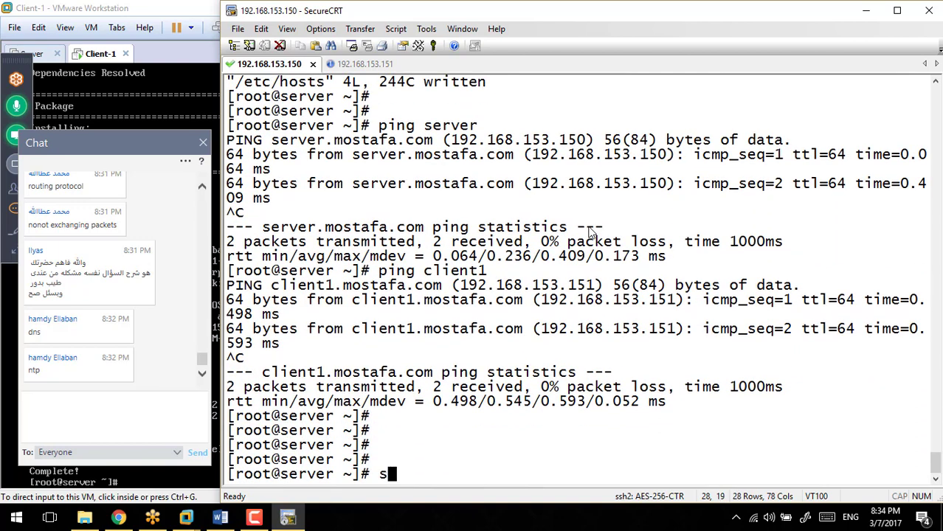
pyautogui.write('cp /etc/ho')
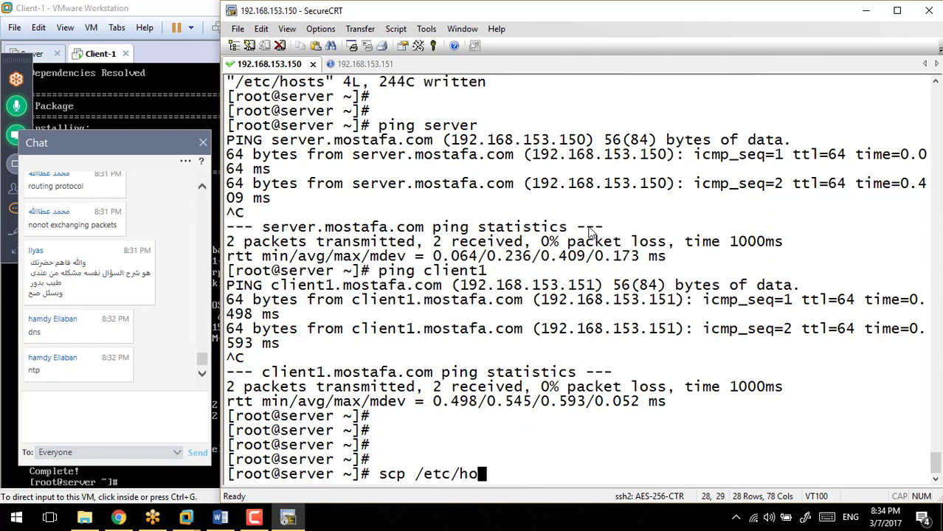
pyautogui.write('sts ')
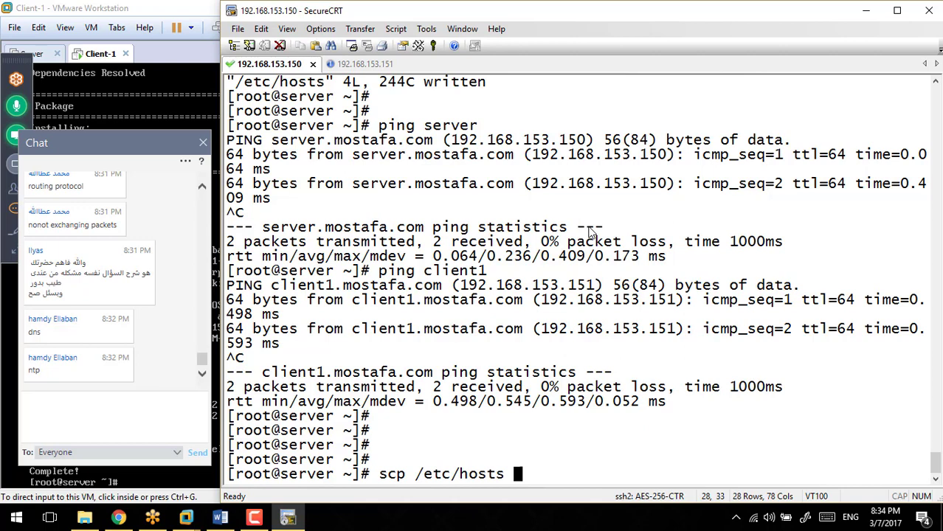
pyautogui.write('client1:')
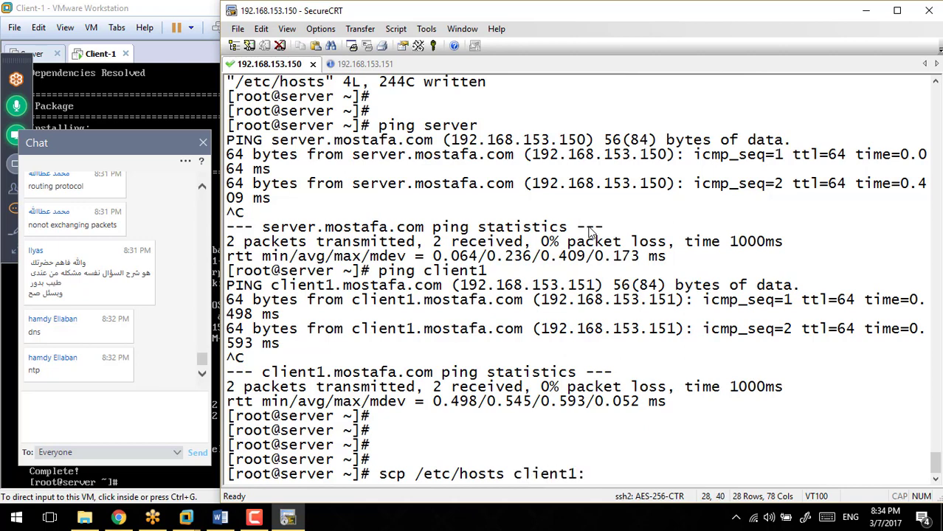
pyautogui.write('/etc/')
pyautogui.press('Return')
pyautogui.write('yes')
pyautogui.press('Return')
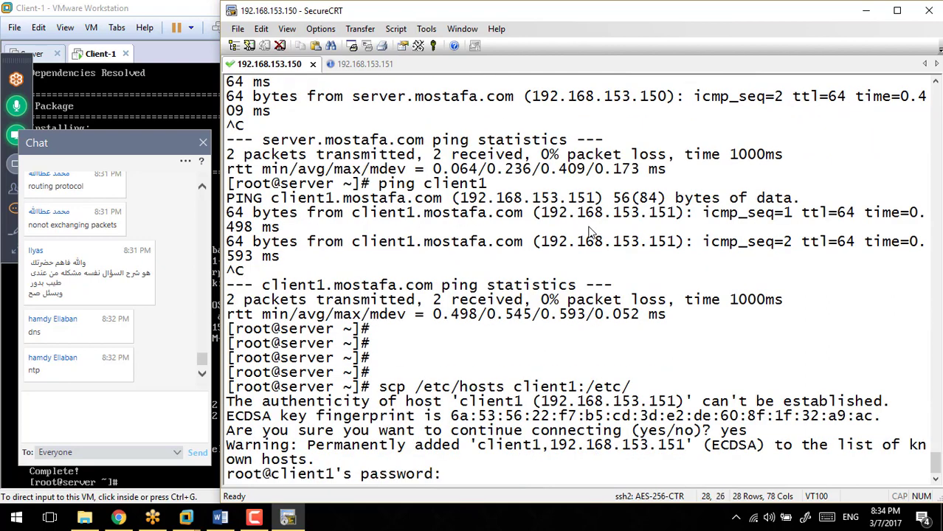
pyautogui.press('Return')
# On client1, ping server and client1 by name to confirm resolution
pyautogui.press('Return')
pyautogui.press('Return')
pyautogui.press('Return')
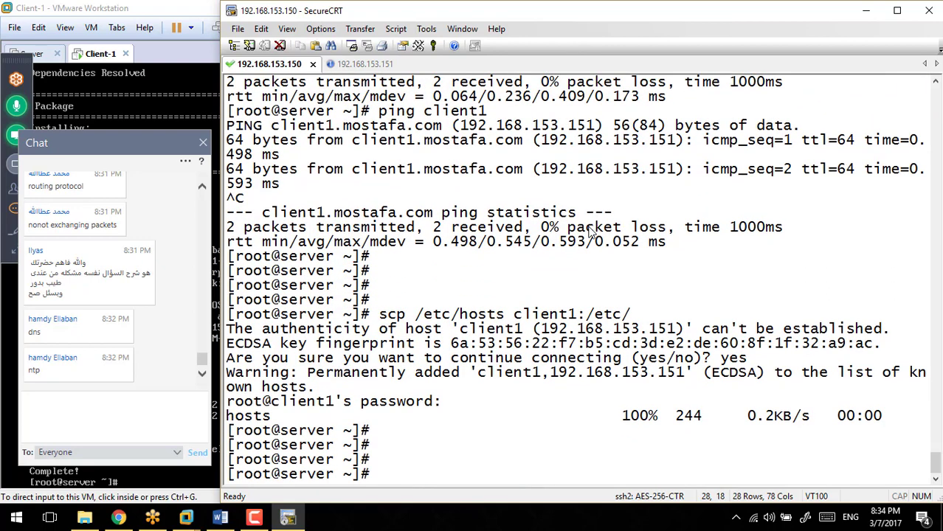
pyautogui.hotkey('ctrl', 'Tab')
pyautogui.press('Return')
pyautogui.press('Return')
pyautogui.write('ping')
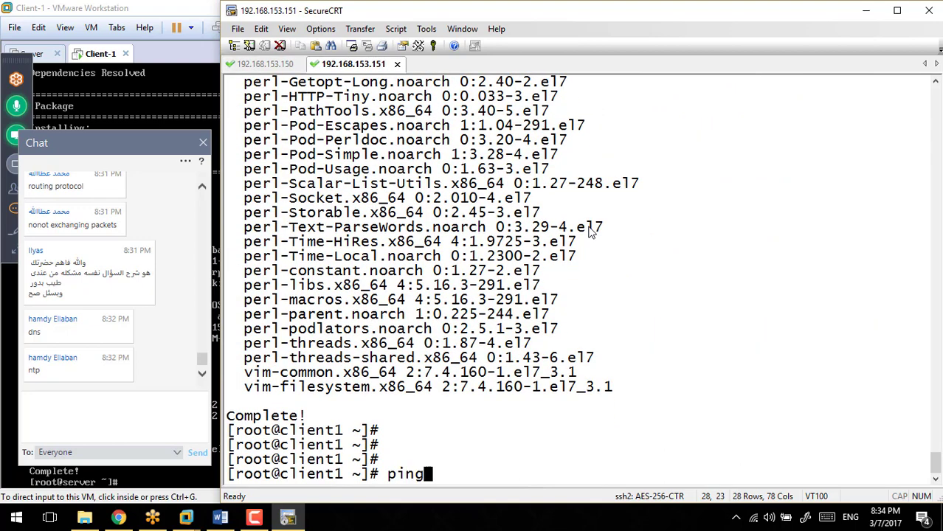
pyautogui.write(' server')
pyautogui.press('Return')
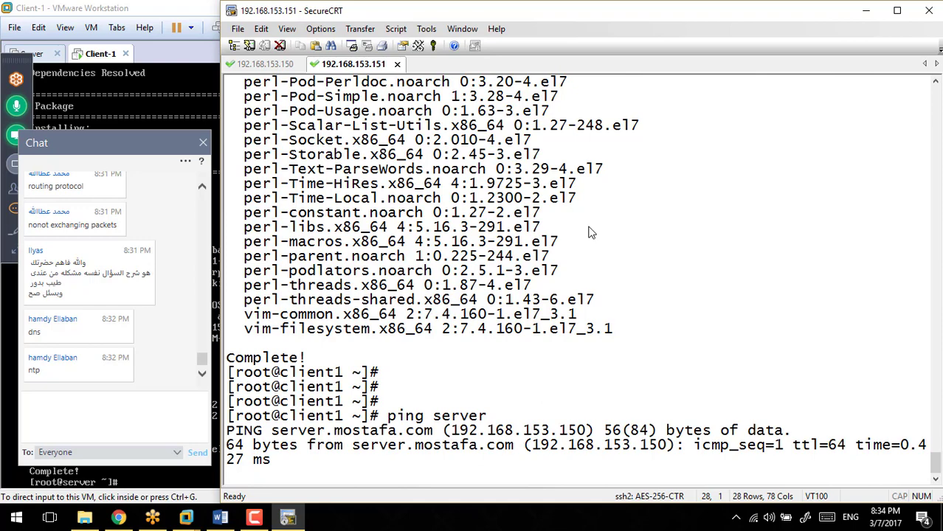
pyautogui.hotkey('ctrl', 'c')
pyautogui.write('ping')
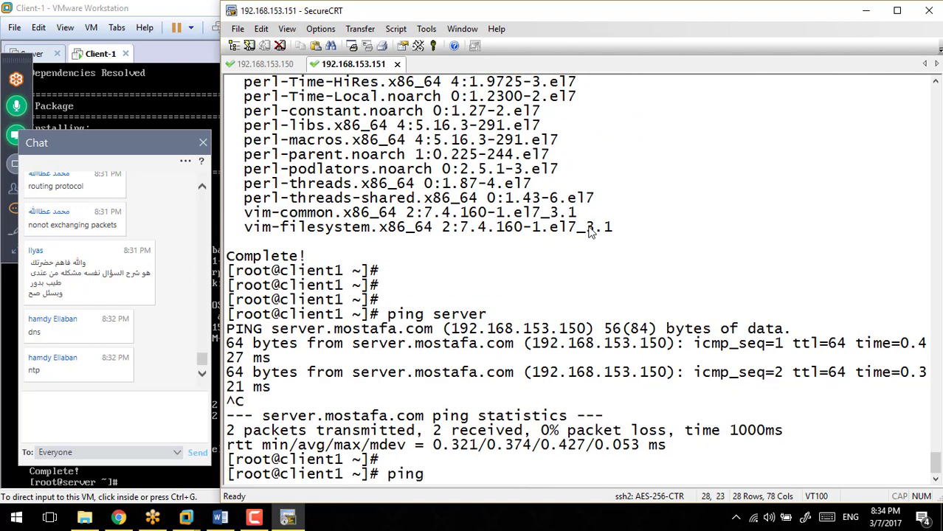
pyautogui.write(' client1')
pyautogui.press('Return')
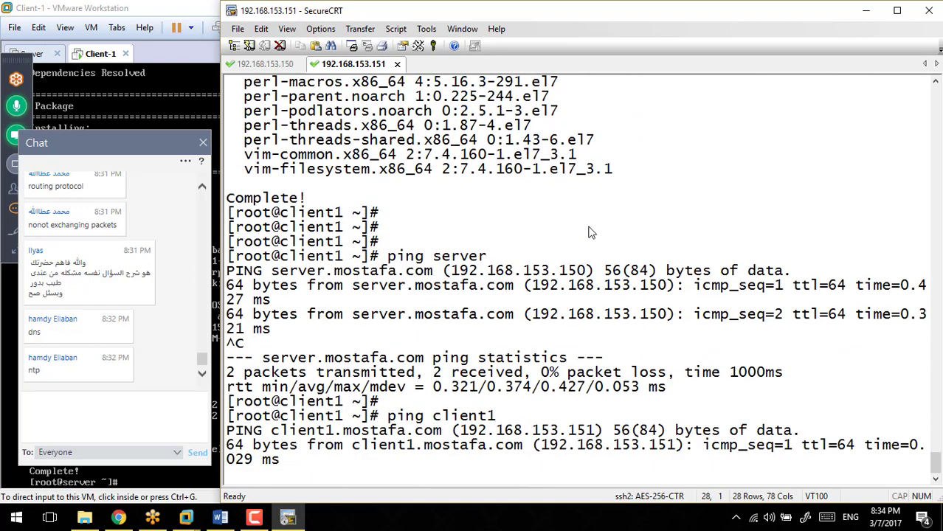
pyautogui.hotkey('ctrl', 'c')
# Return to the server session and clear its terminal screen
pyautogui.hotkey('alt', '1')
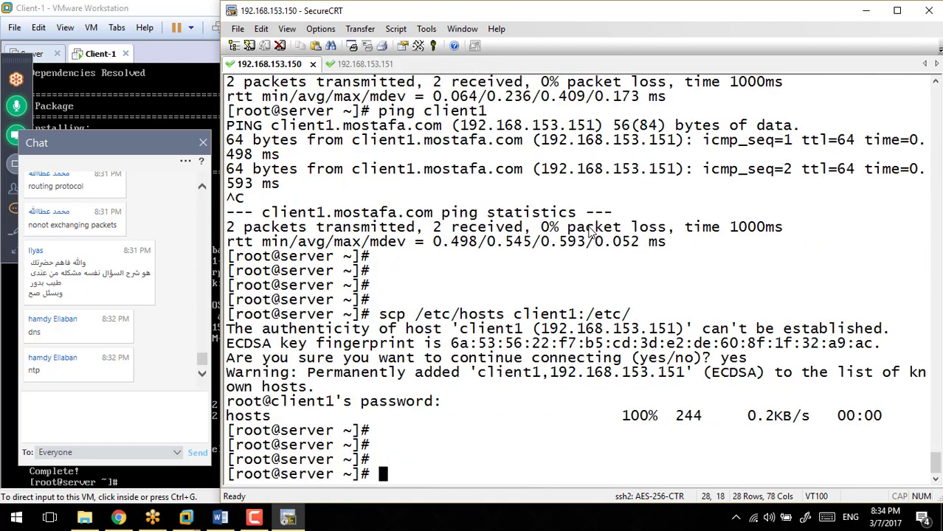
pyautogui.press('Return')
pyautogui.press('Return')
pyautogui.press('Return')
pyautogui.press('Return')
pyautogui.press('Return')
pyautogui.press('Return')
pyautogui.press('Return')
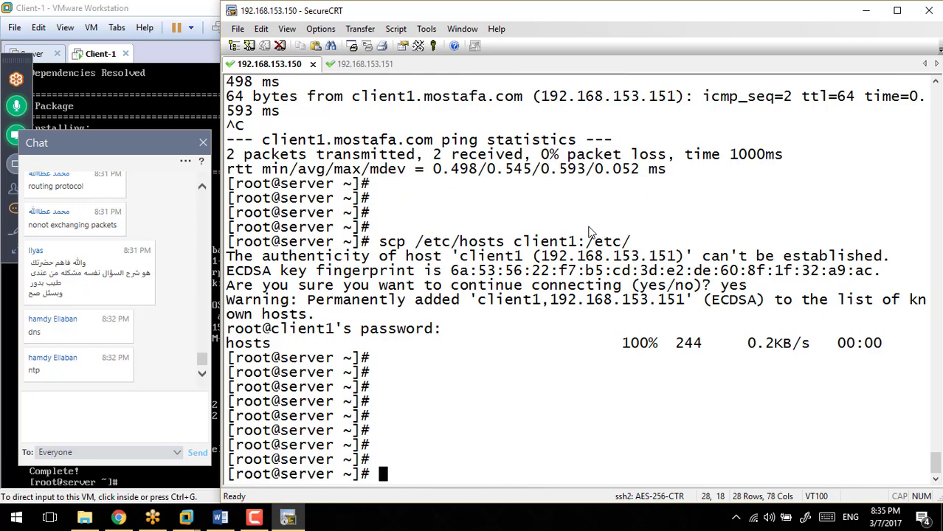
pyautogui.hotkey('ctrl', 'l')
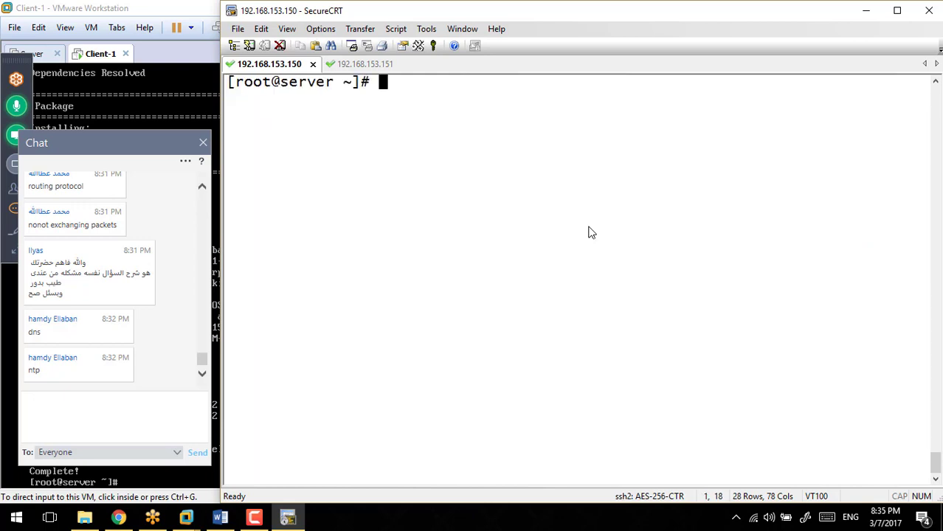
pyautogui.write('ip')
pyautogui.press('BackSpace')
pyautogui.press('BackSpace')
pyautogui.press('Return')
pyautogui.press('Return')
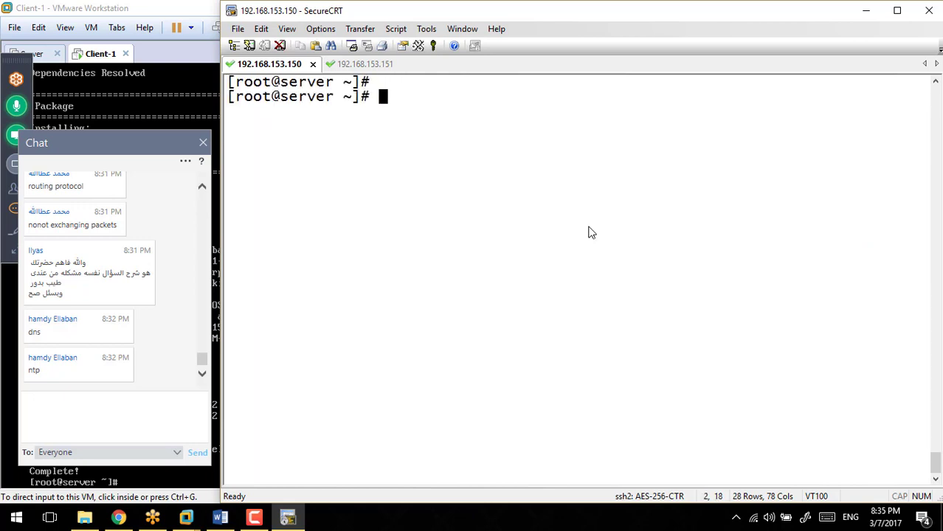
pyautogui.hotkey('ctrl', 'l')
# Enter the ipa-server-install command via Tab completion without running it
pyautogui.write('ipa-s')
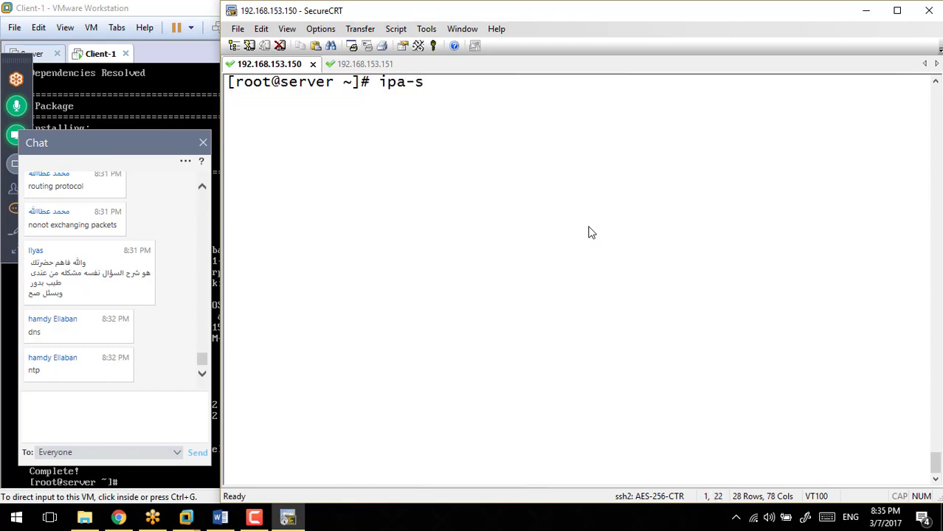
pyautogui.press('Tab')
pyautogui.press('Tab')
pyautogui.write('in')
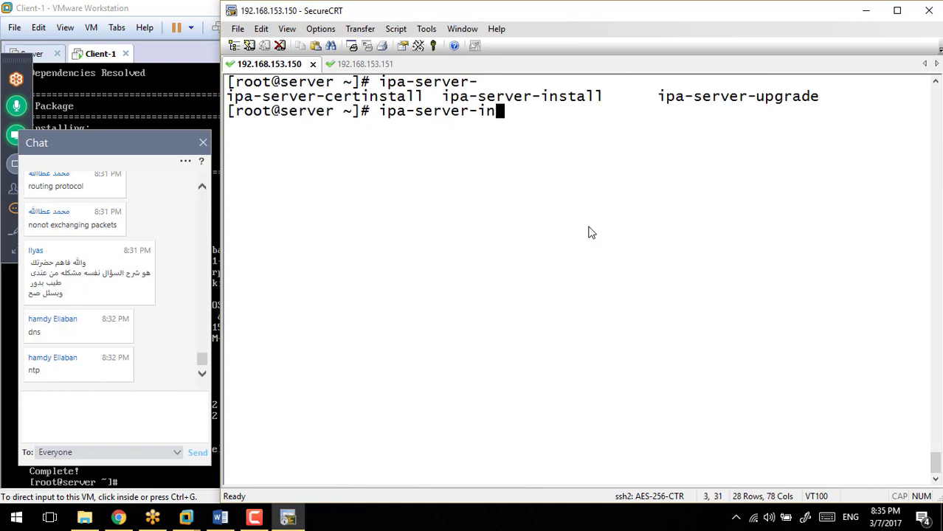
pyautogui.press('Tab')
pyautogui.hotkey('ctrl', 'l')
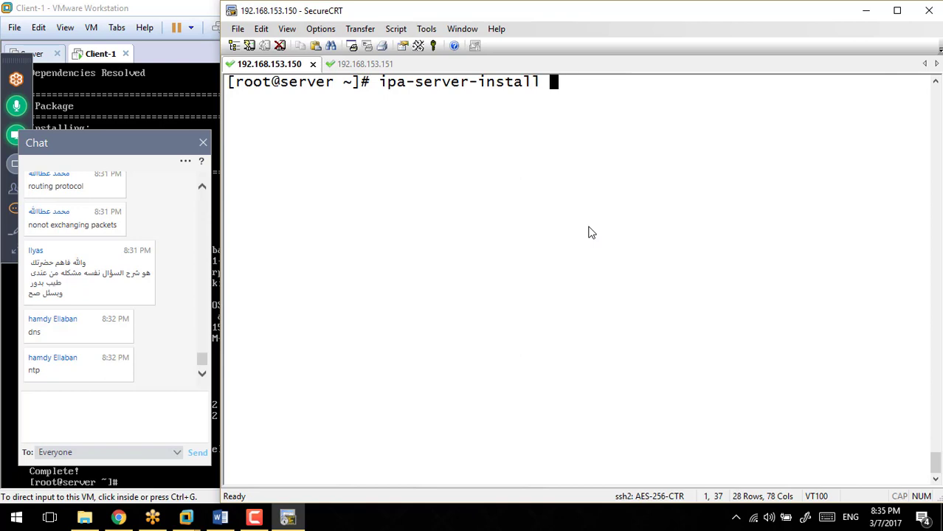
# Run ipa-server-install with no DNS, host server.mostafa.com, domain mostafa.com and realm MOSTAFA.COM
pyautogui.press('Return')
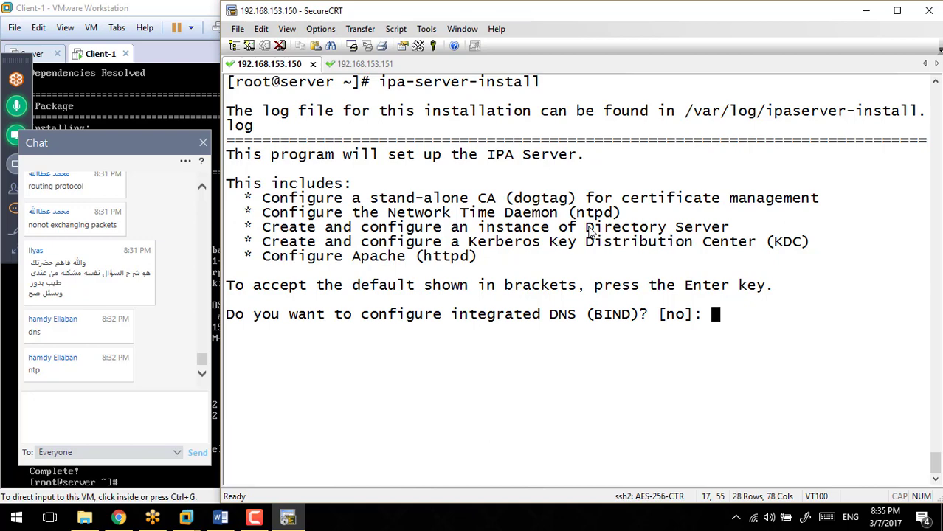
pyautogui.press('Return')
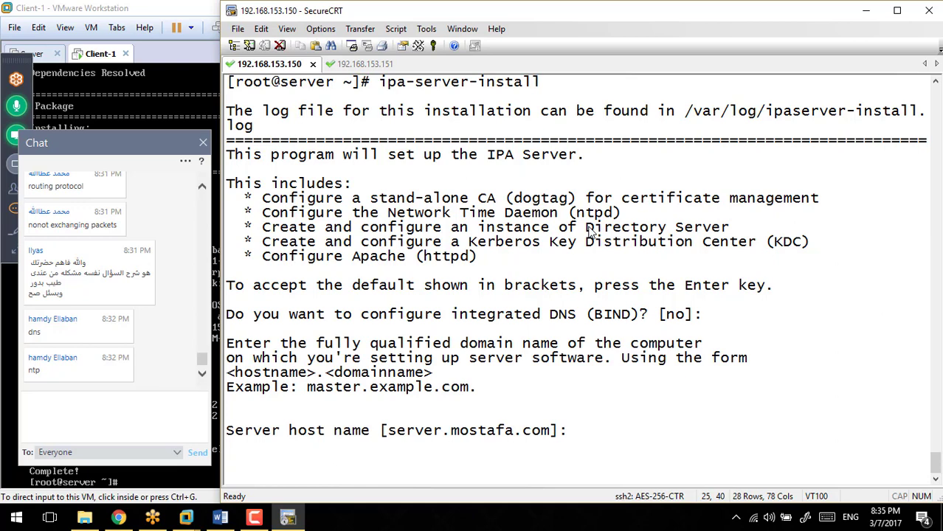
pyautogui.press('Return')
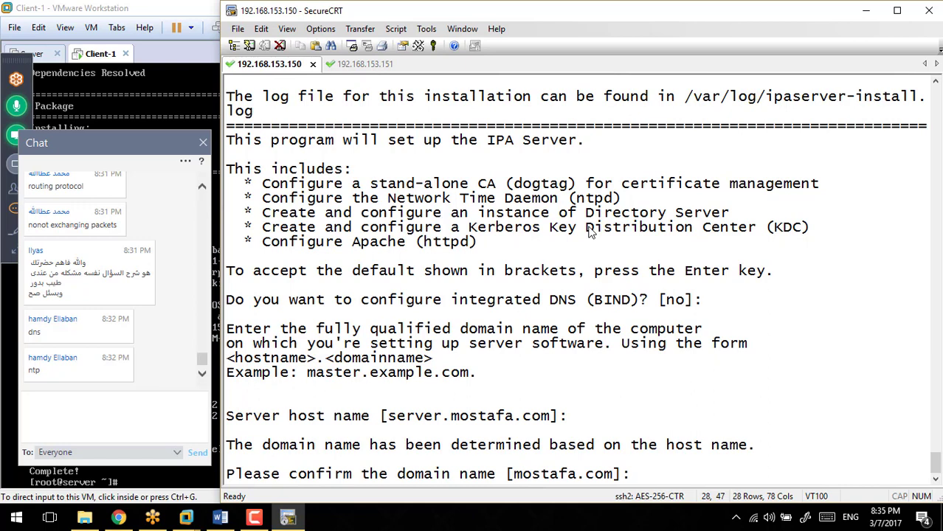
pyautogui.press('Return')
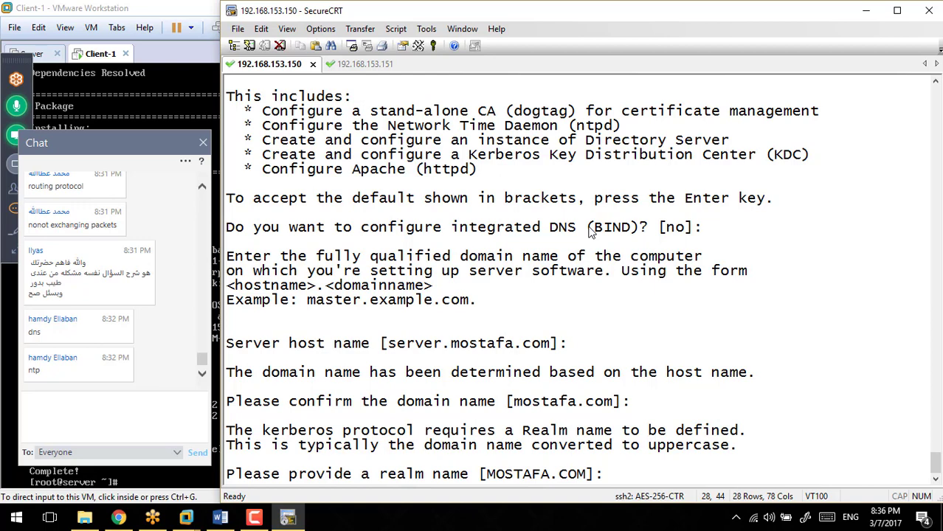
pyautogui.press('Return')
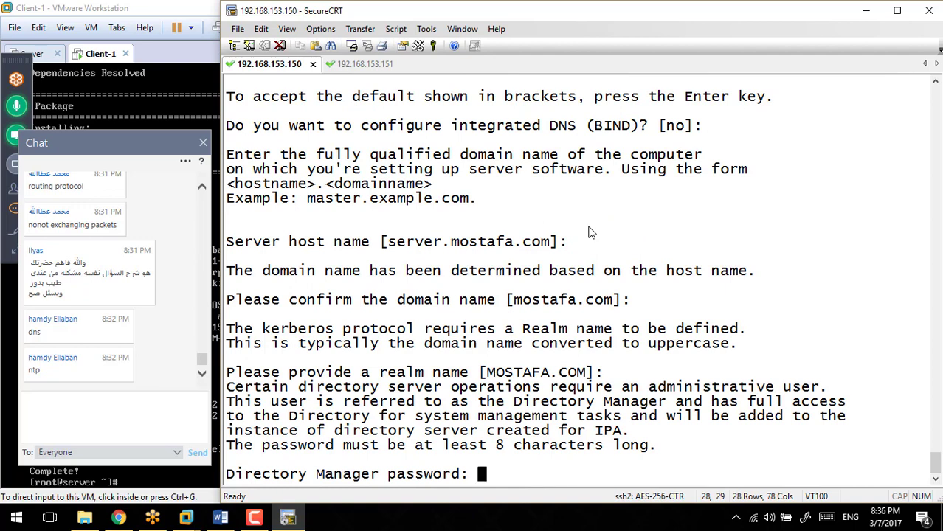
# Enter and confirm the Directory Manager password, highlighting the prompt lines while explaining
pyautogui.press('Return')
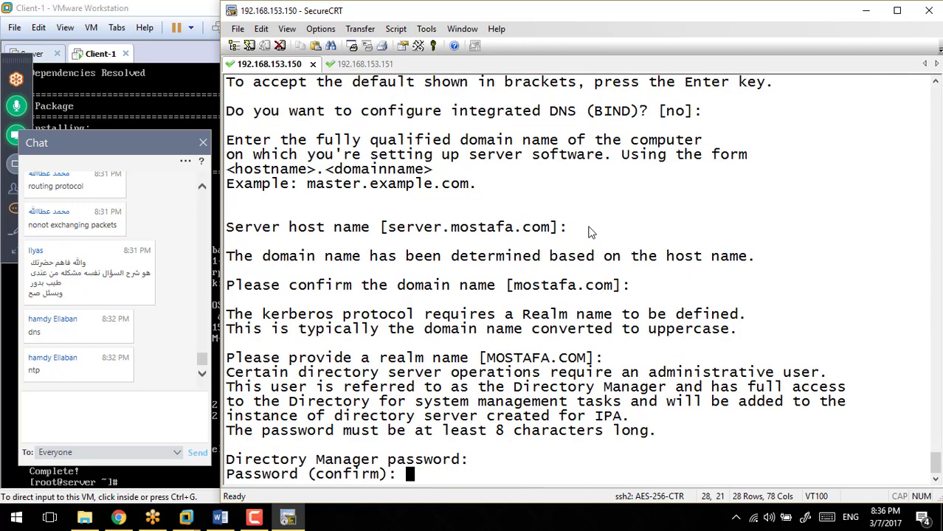
pyautogui.press('Return')
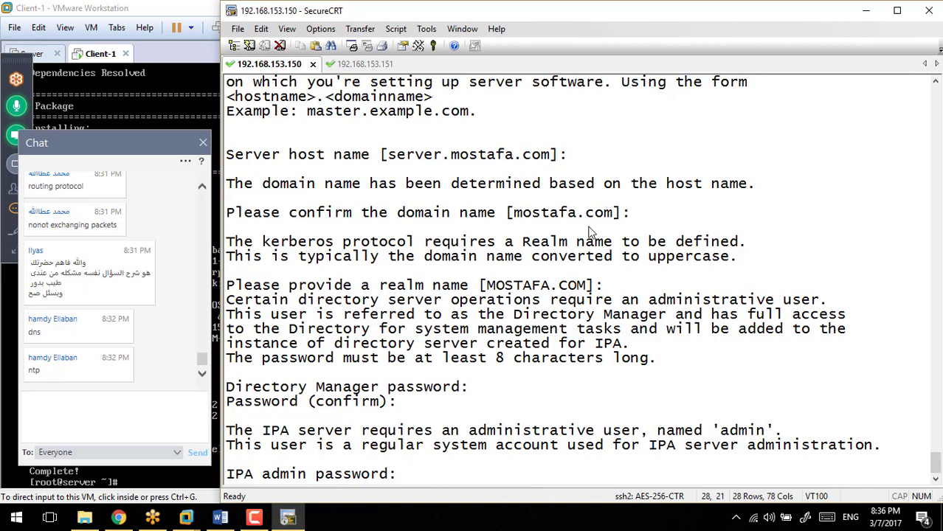
pyautogui.doubleClick(349, 390)
pyautogui.tripleClick(349, 389)
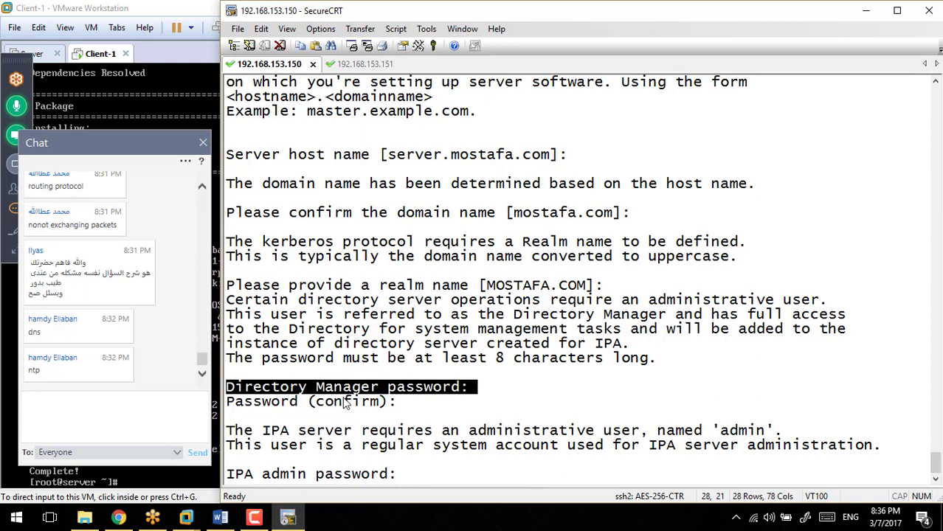
pyautogui.doubleClick(347, 401)
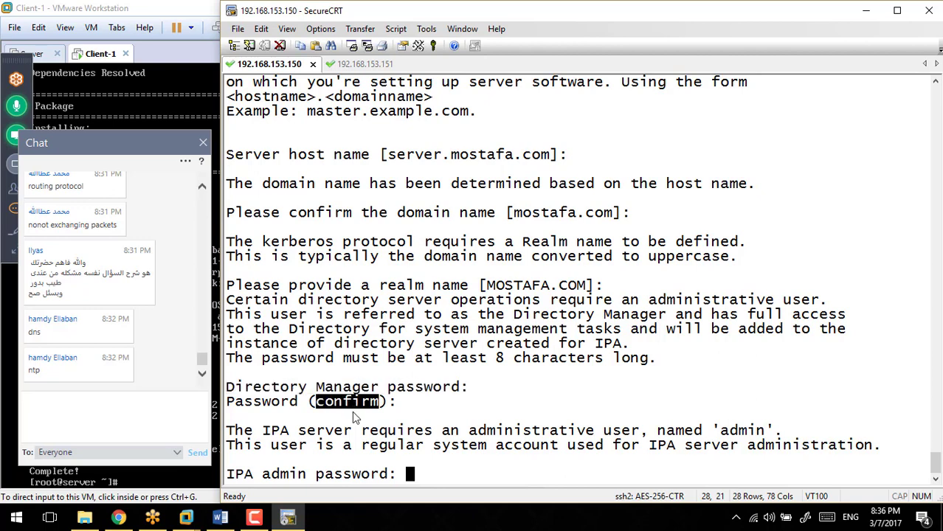
pyautogui.click(355, 438)
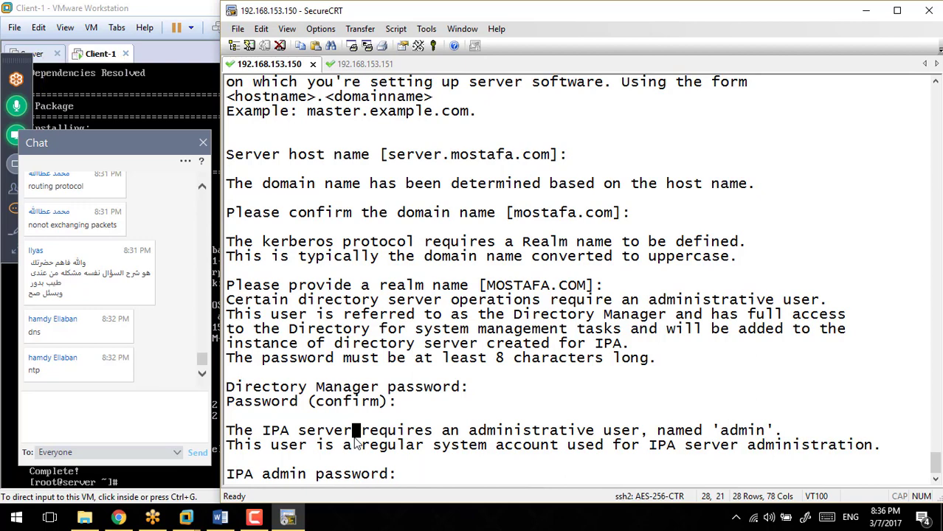
# Enter and confirm the IPA admin password, then approve the configuration with yes
pyautogui.press('Return')
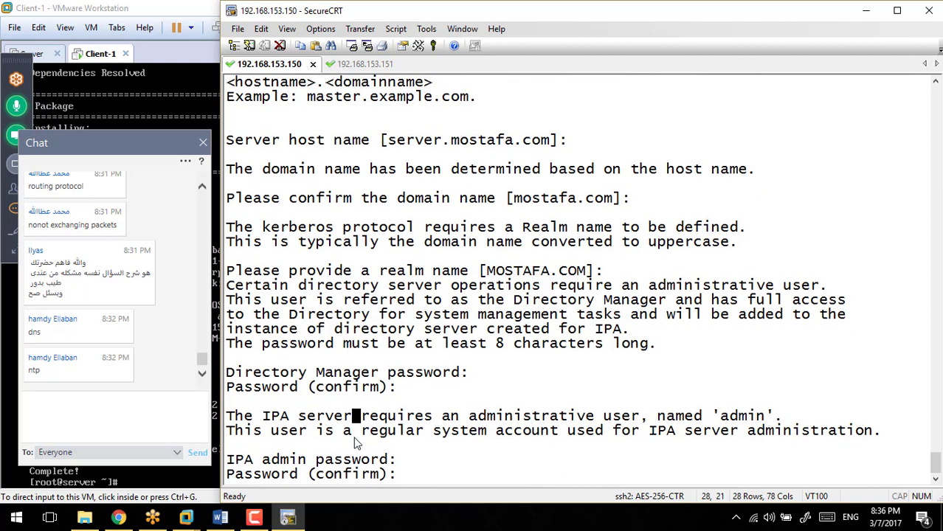
pyautogui.press('Return')
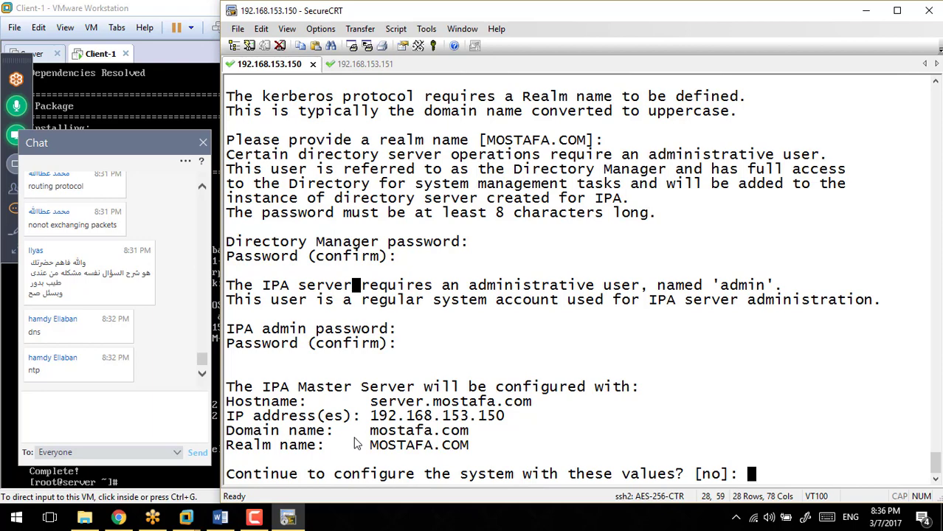
pyautogui.write('yes')
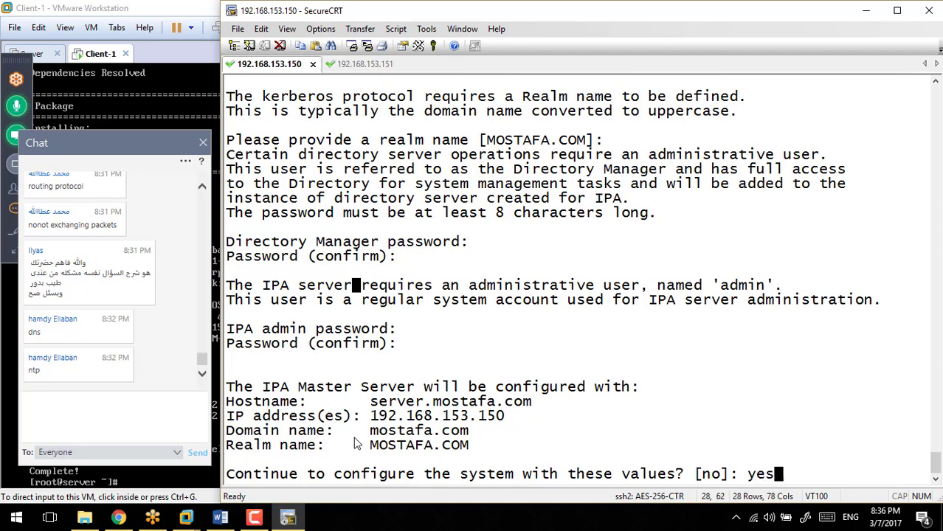
pyautogui.press('Return')
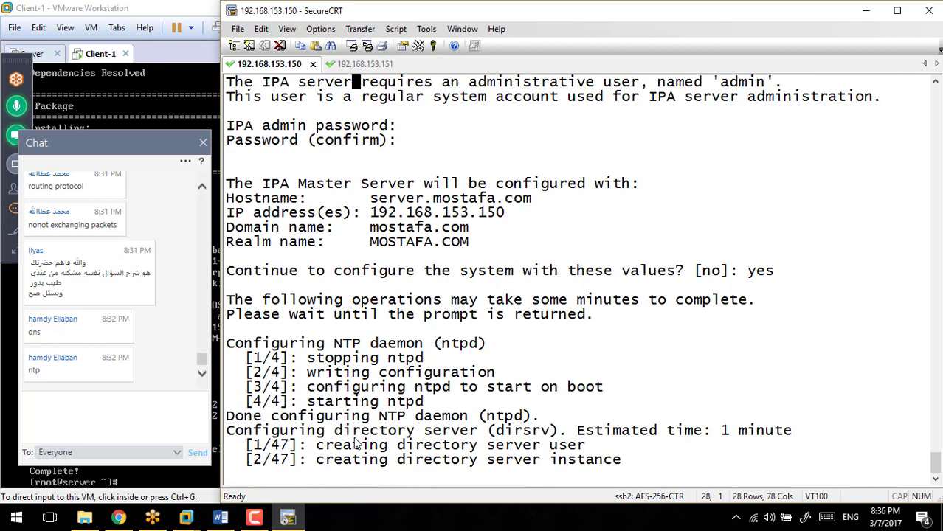
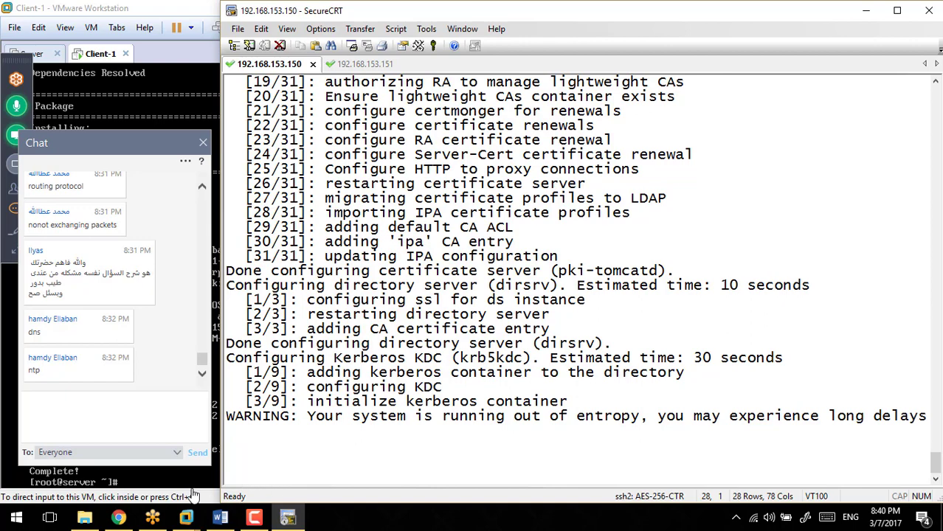
# Switch between the install log and the Server VM console, moving the chat panel off the prompts
pyautogui.moveTo(186, 518)
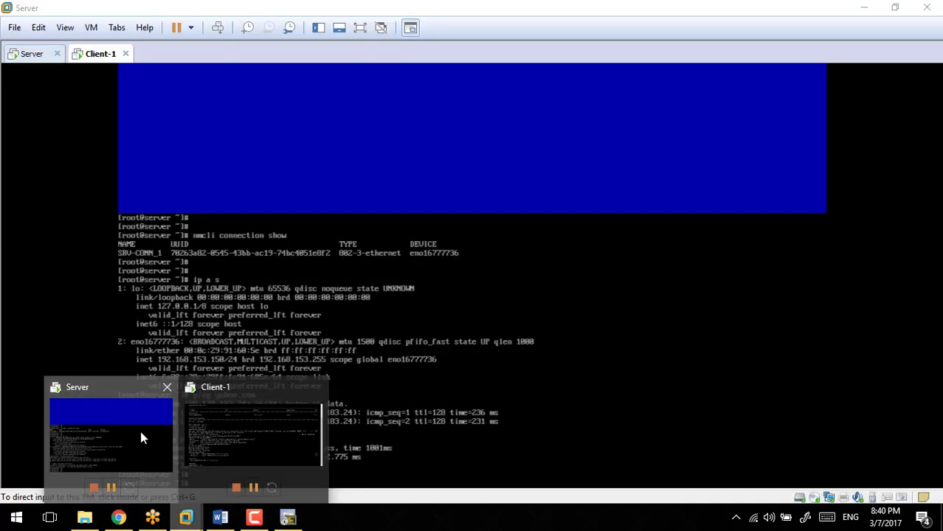
pyautogui.click(141, 432)
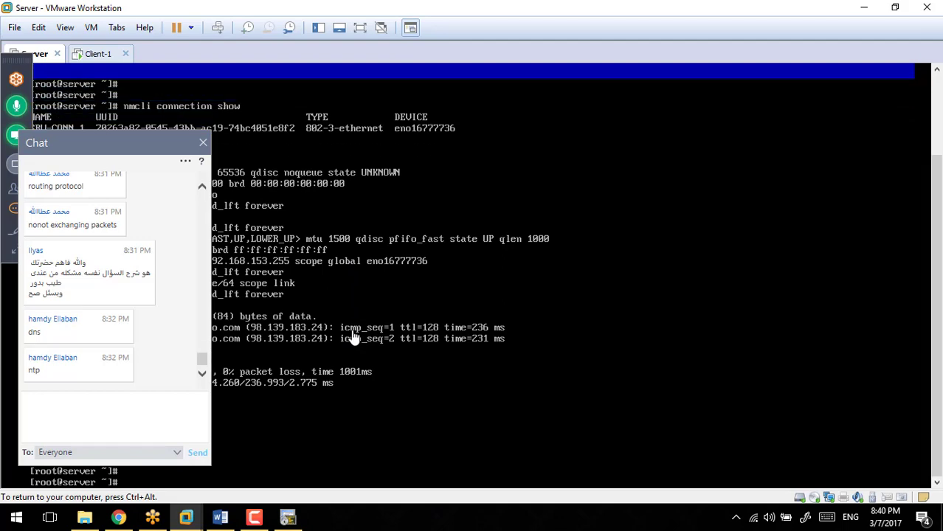
pyautogui.hotkey('ctrl', 'alt')
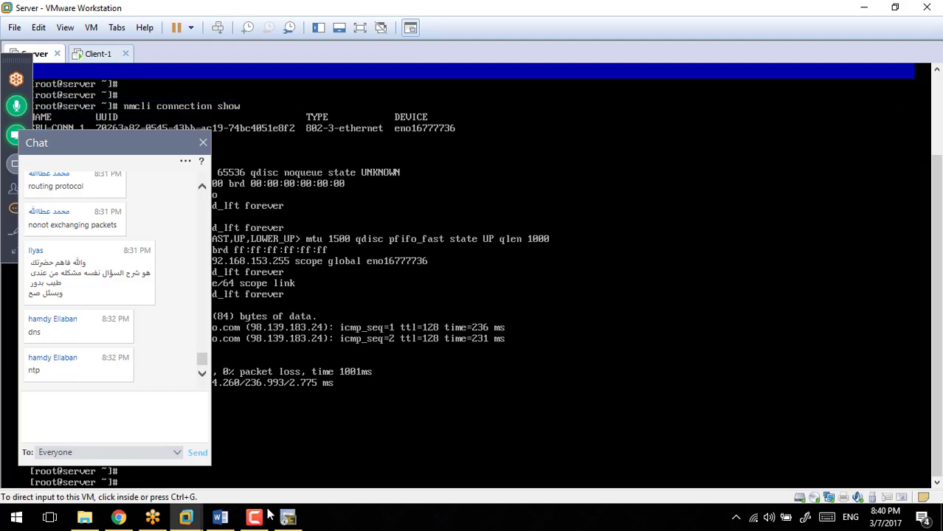
pyautogui.click(864, 7)
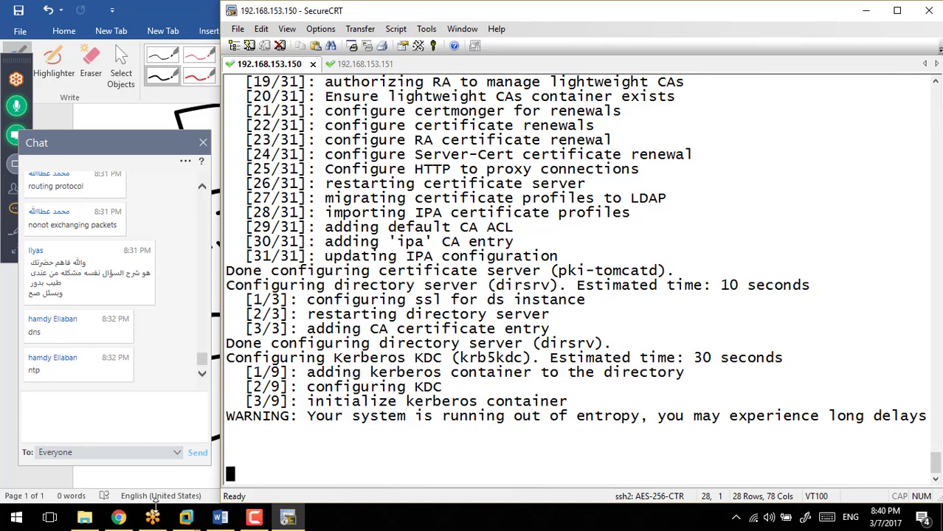
pyautogui.moveTo(186, 515)
pyautogui.click(120, 447)
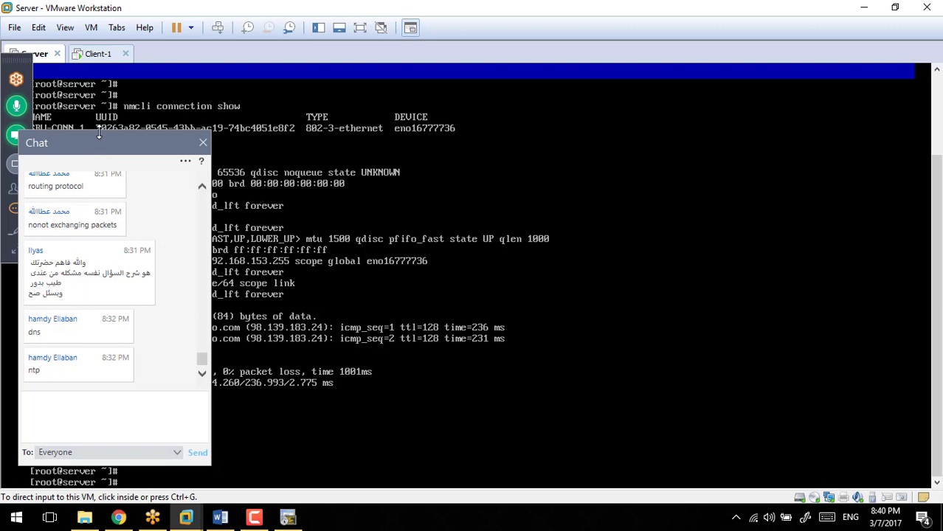
pyautogui.moveTo(91, 144); pyautogui.dragTo(87, 79)
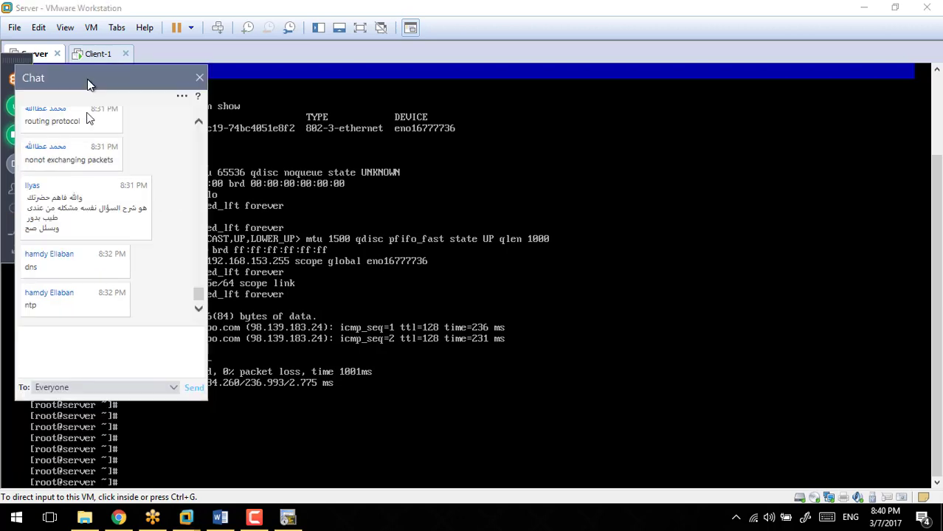
# Run ls in the Server VM console to list root's home directory
pyautogui.click(360, 413)
pyautogui.write('ls')
pyautogui.press('Return')
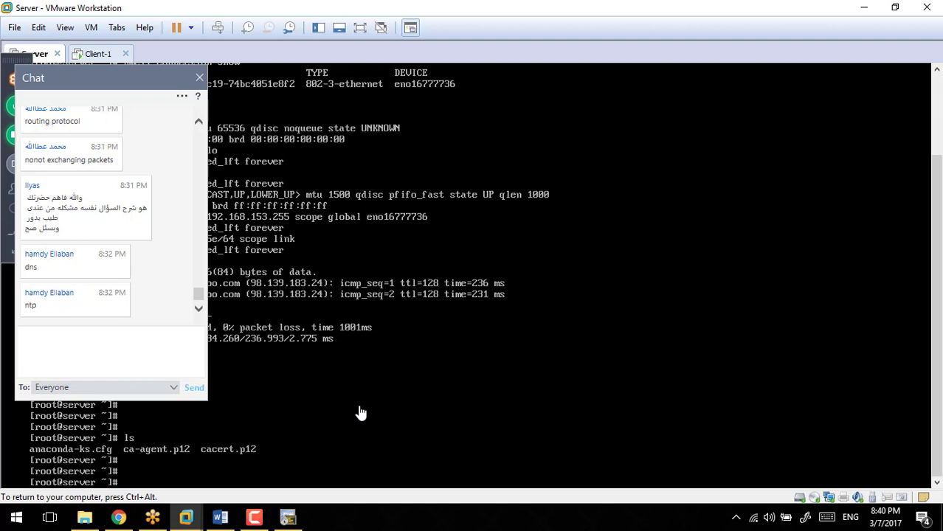
# Check the FreeIPA install log in SecureCRT, then bring the Server VM back to front
pyautogui.hotkey('ctrl', 'alt')
pyautogui.click(863, 7)
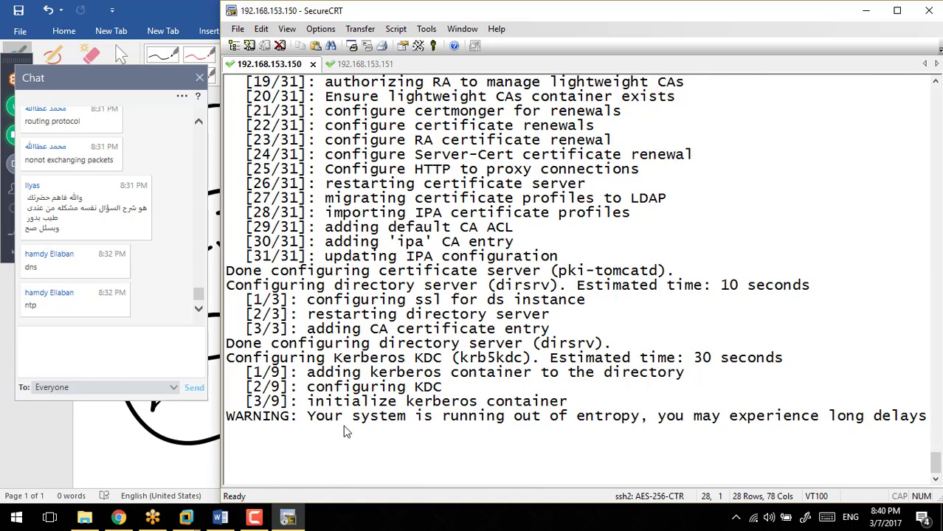
pyautogui.click(181, 519)
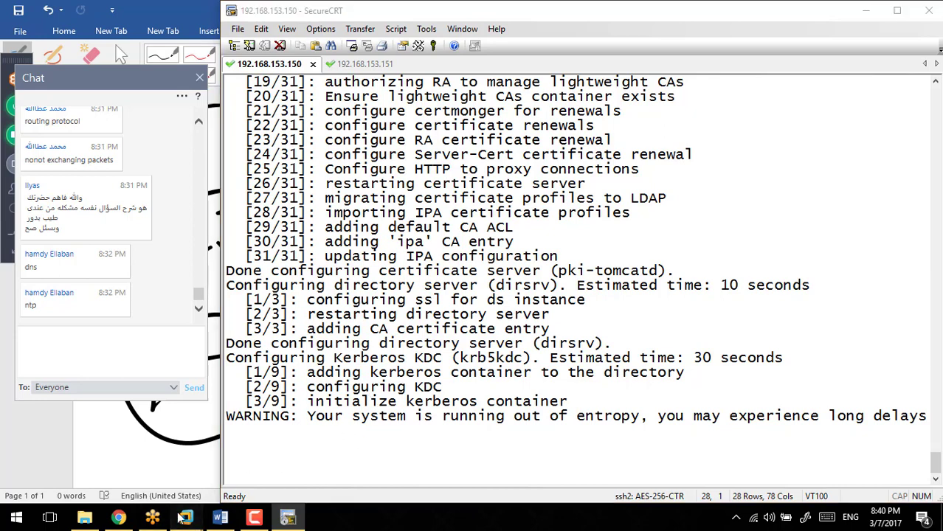
pyautogui.click(135, 447)
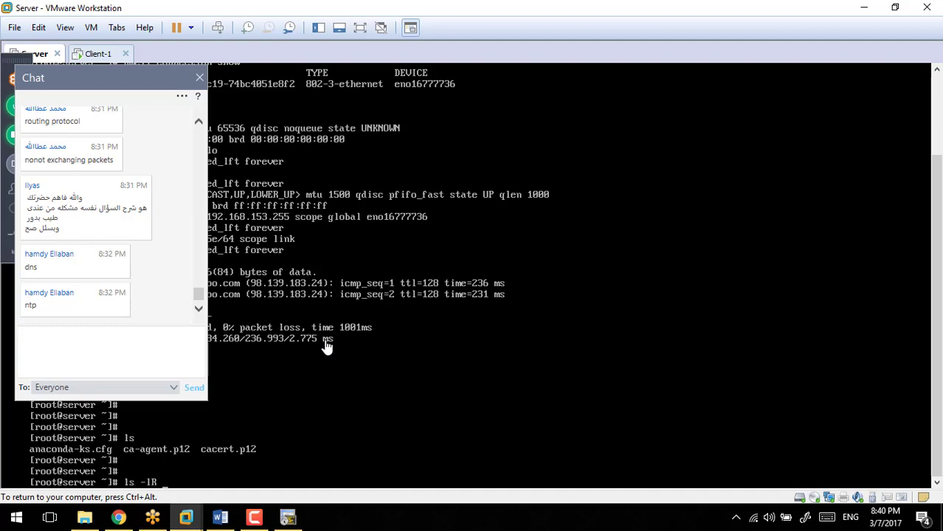
# Run ls -lR on the server and mark the install log's running-out-of-entropy warning
pyautogui.press('Return')
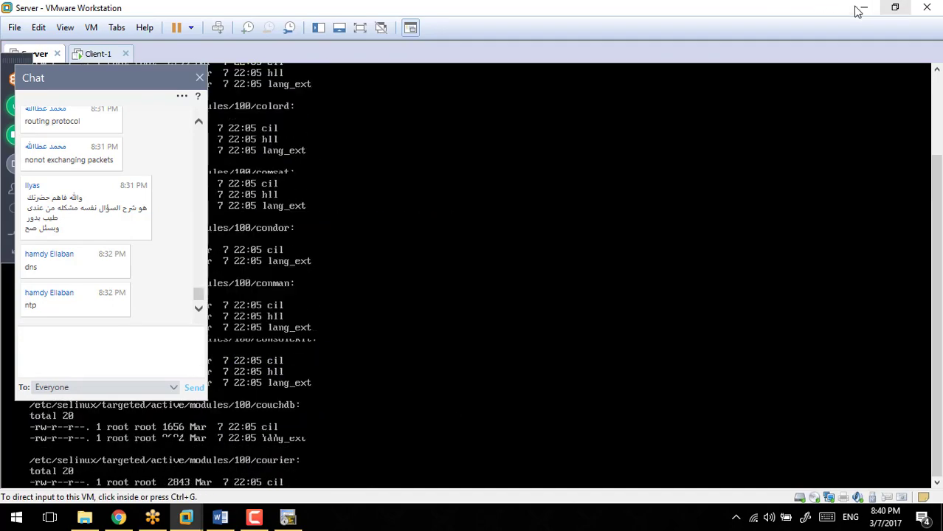
pyautogui.click(859, 9)
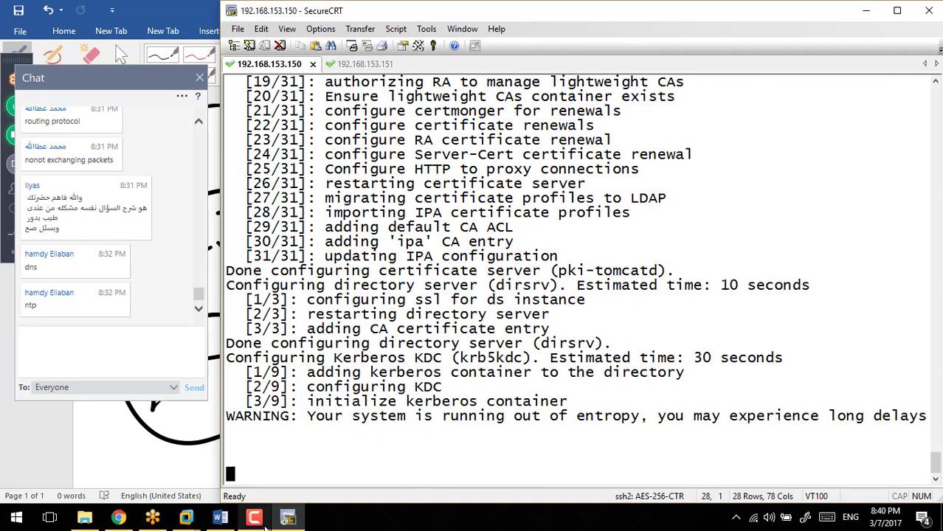
pyautogui.click(185, 518)
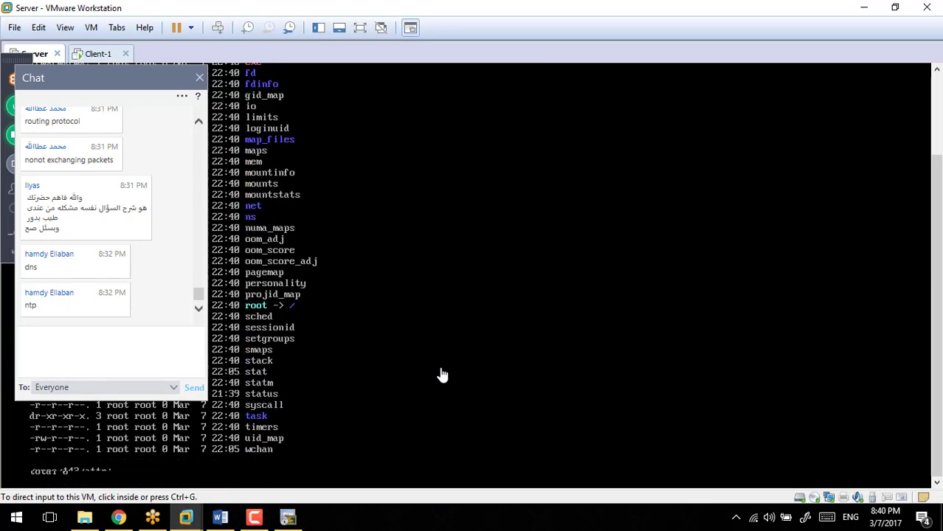
pyautogui.click(863, 8)
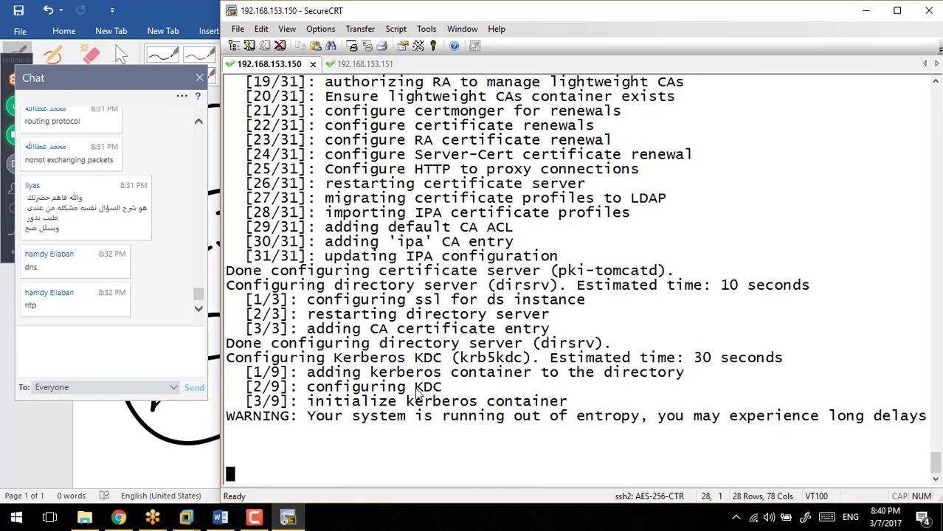
pyautogui.moveTo(303, 417); pyautogui.dragTo(666, 417)
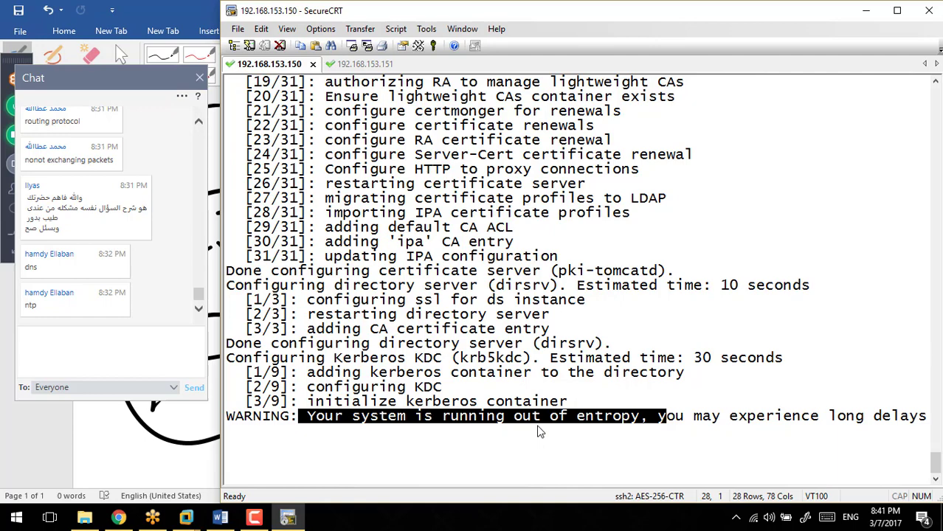
# Check the Server console again, then clear the marked entropy warning in the install log
pyautogui.click(193, 519)
pyautogui.click(120, 420)
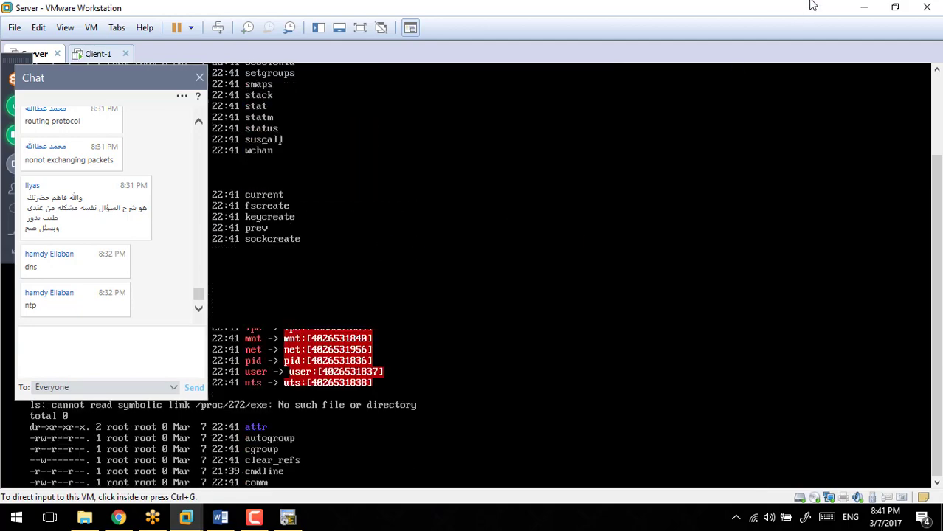
pyautogui.click(864, 7)
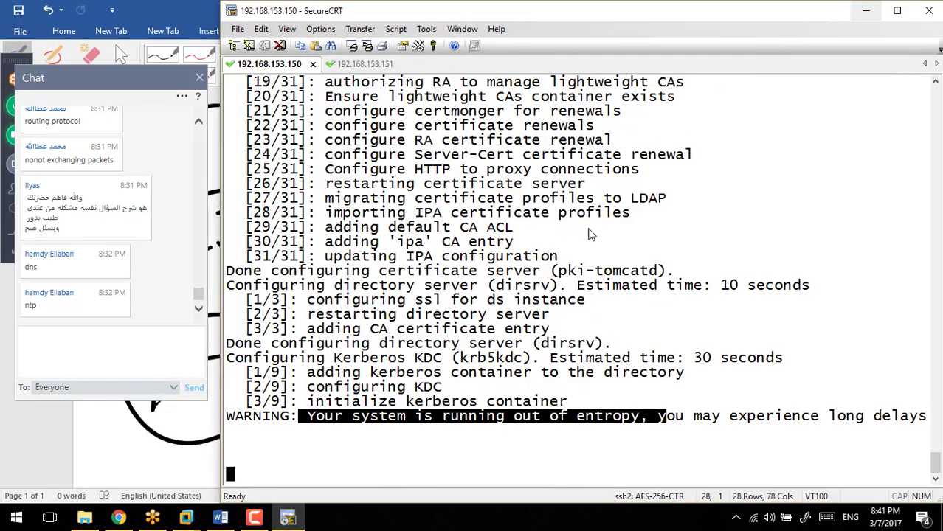
pyautogui.click(513, 390)
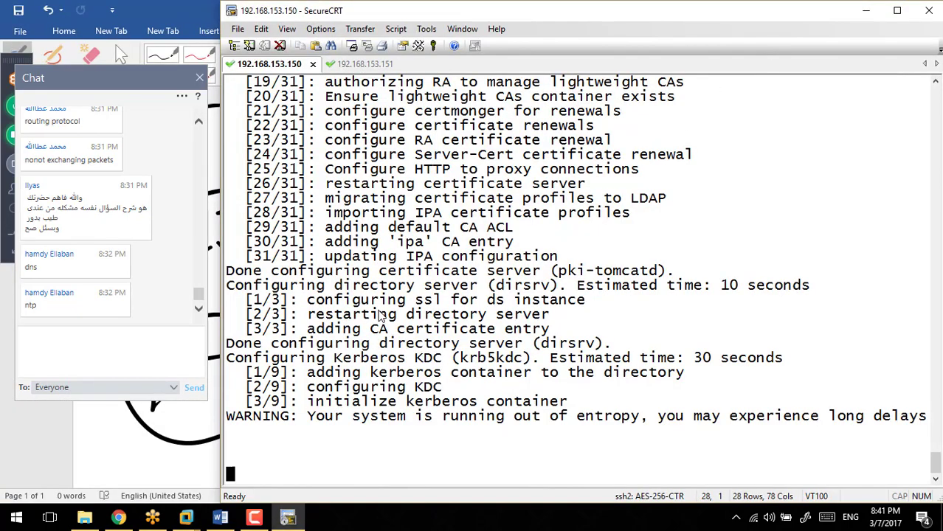
# Keep alternating between the Server console listing and the install log to watch progress
pyautogui.moveTo(186, 518)
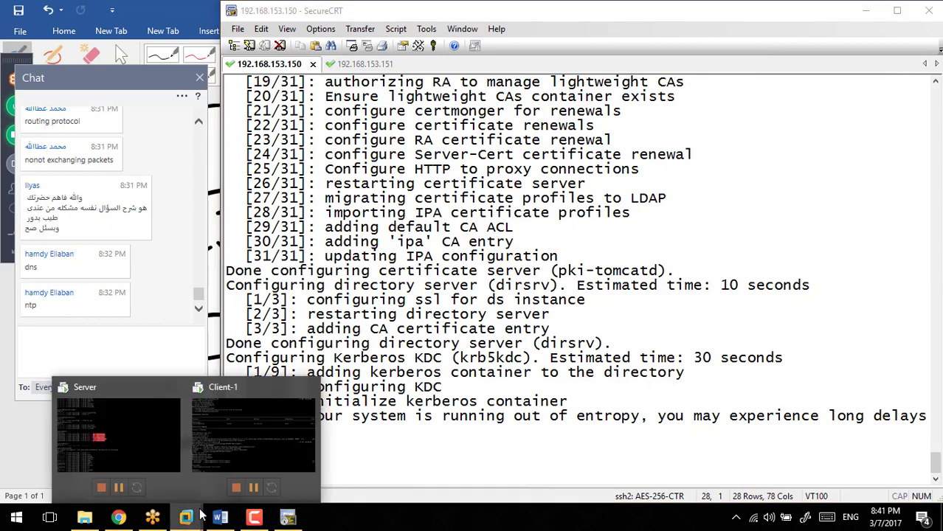
pyautogui.click(163, 398)
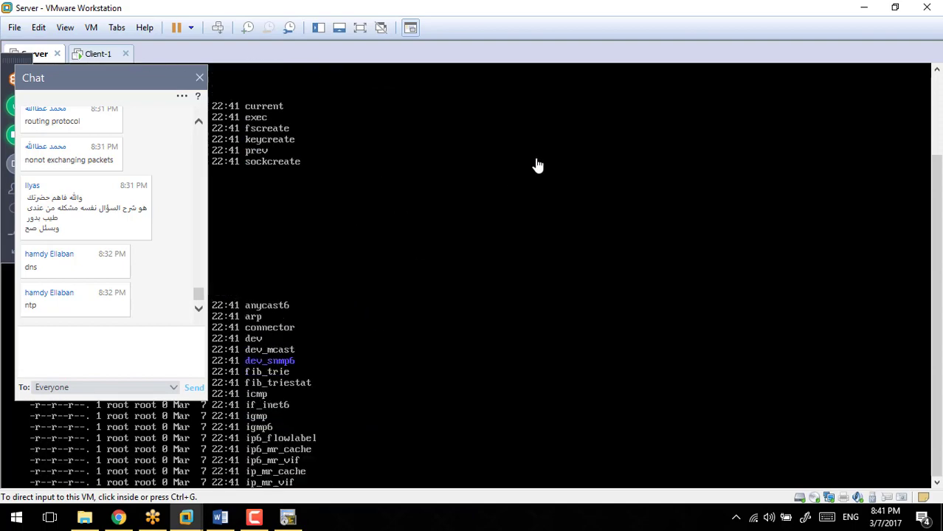
pyautogui.click(864, 9)
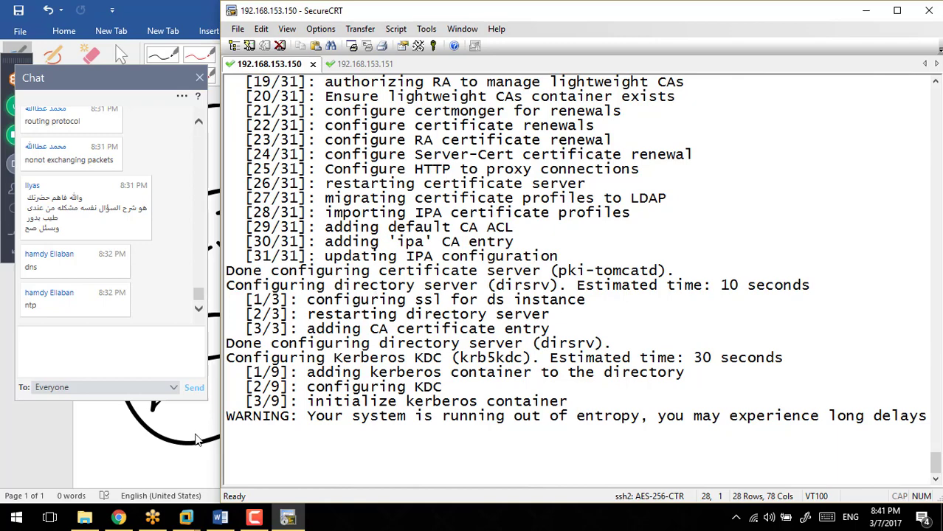
pyautogui.moveTo(186, 518)
pyautogui.click(146, 431)
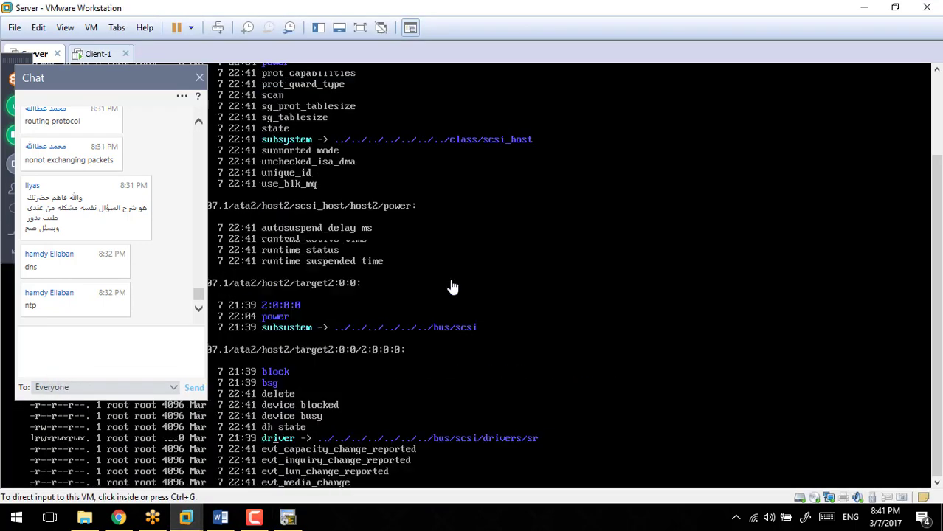
pyautogui.click(865, 7)
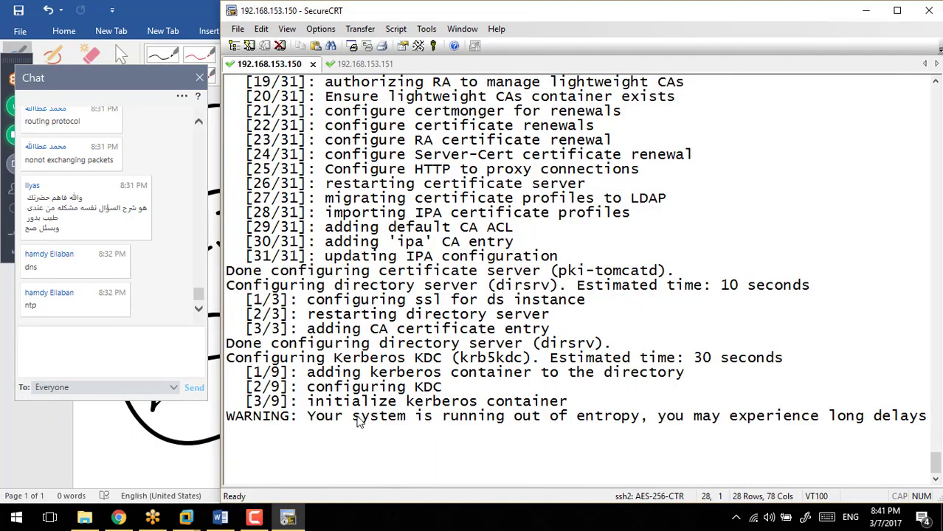
pyautogui.click(186, 517)
pyautogui.click(174, 468)
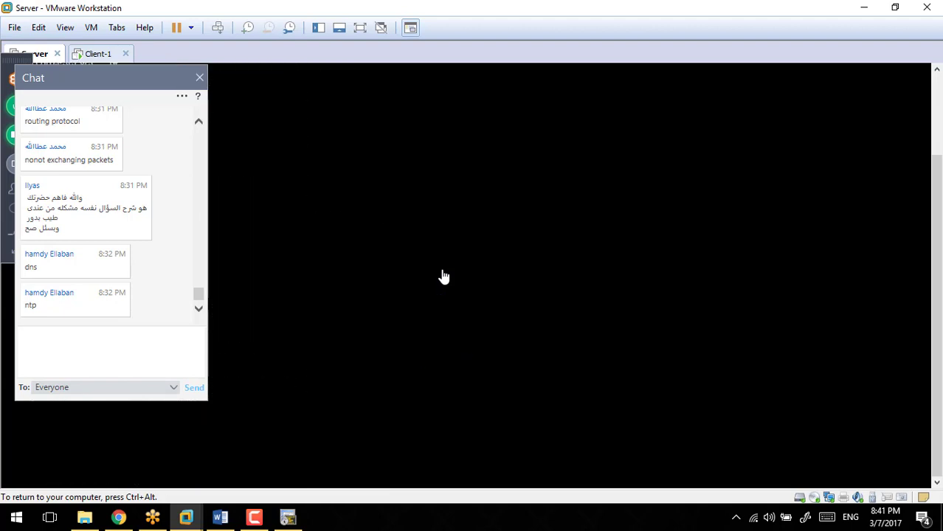
# Run cat /dev/urandom on the server to feed entropy, then stop it with Ctrl+C
pyautogui.press('Return')
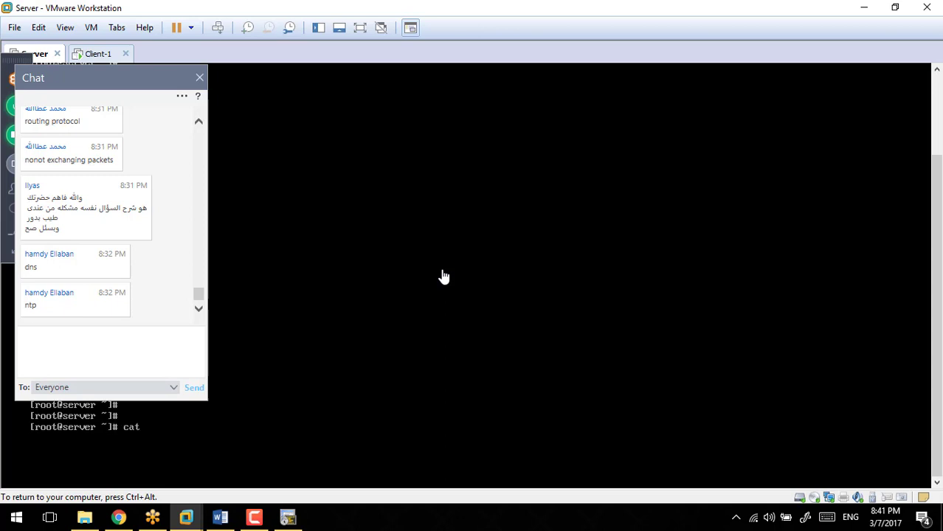
pyautogui.write('cat /dev/urandom > /dev/null')
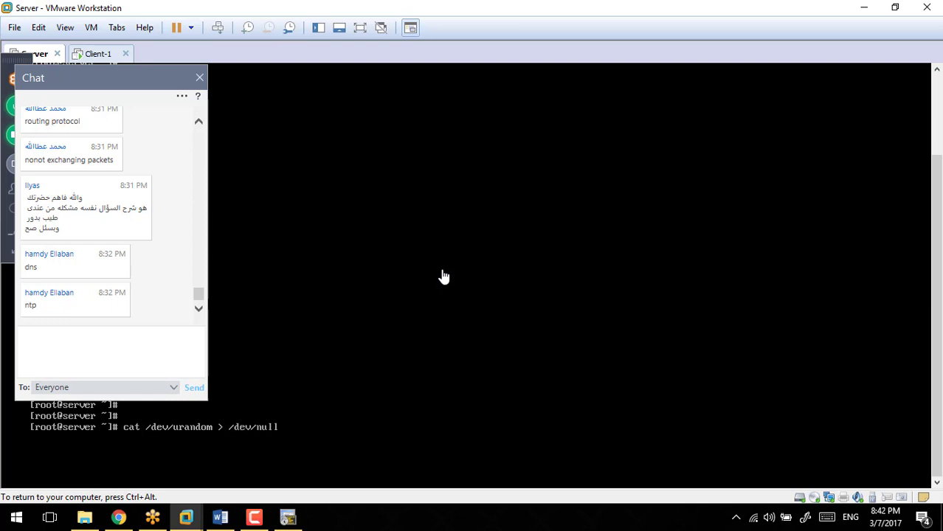
pyautogui.press('Return')
pyautogui.hotkey('ctrl', 'alt')
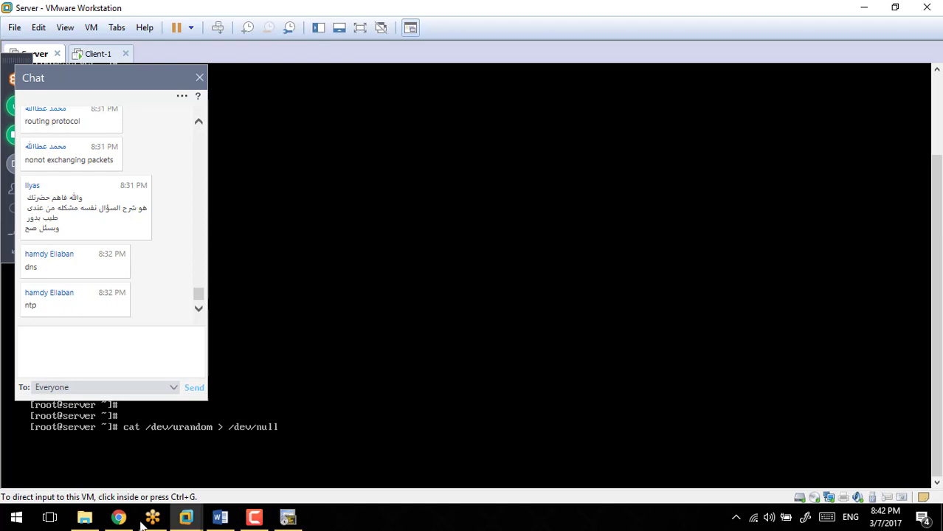
pyautogui.click(286, 520)
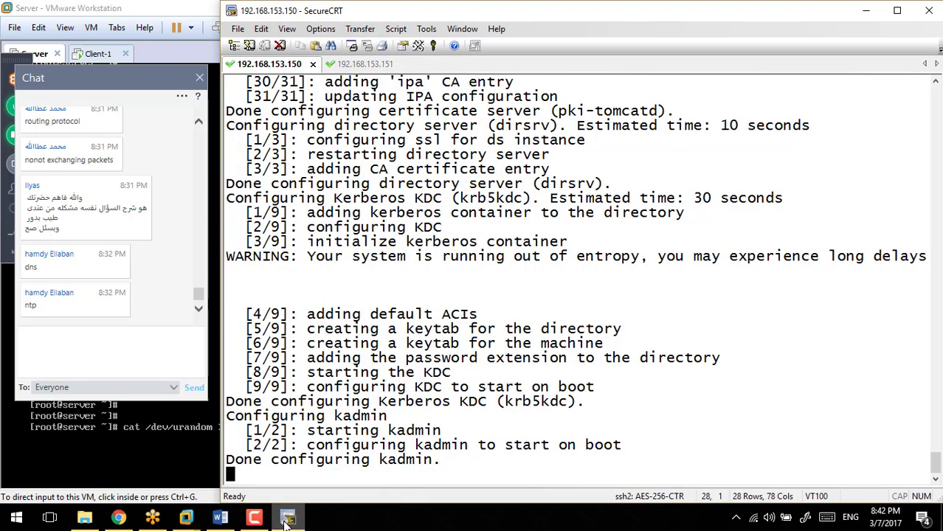
pyautogui.click(287, 520)
pyautogui.click(319, 375)
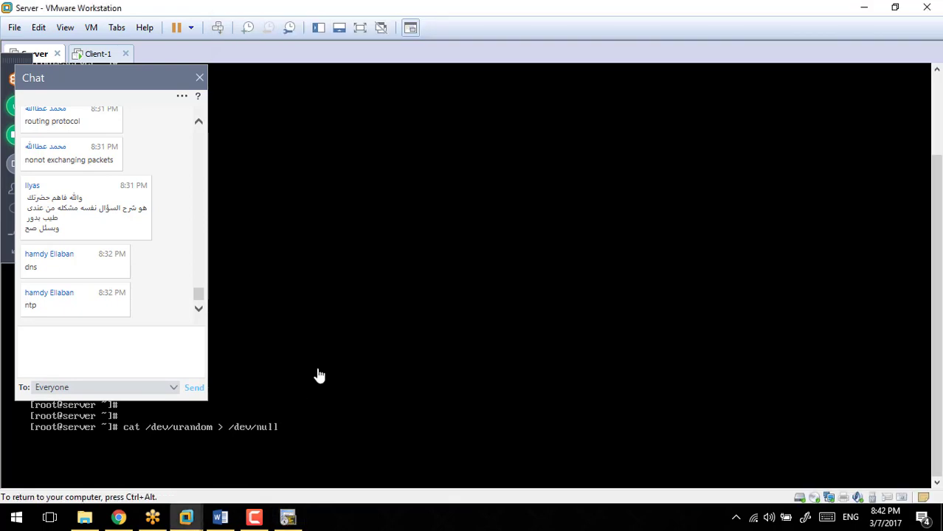
pyautogui.hotkey('ctrl', 'c')
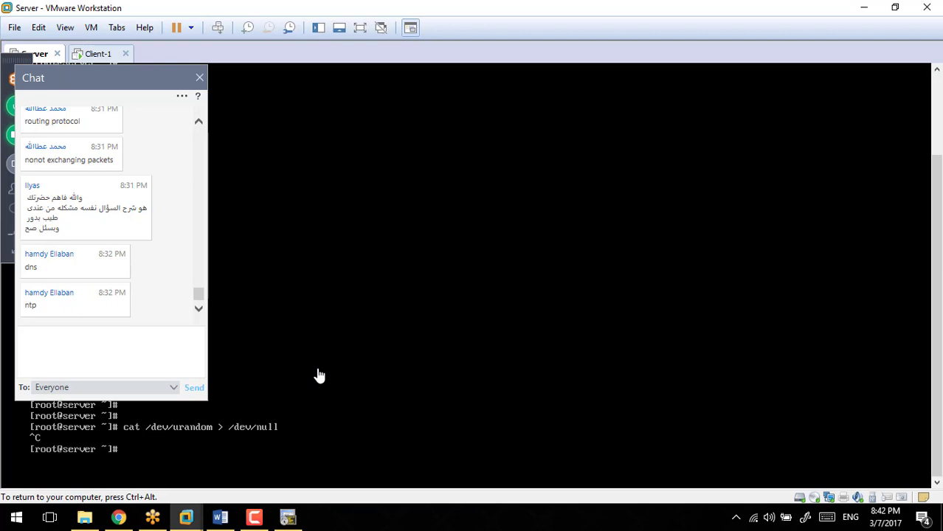
pyautogui.hotkey('ctrl', 'alt')
# Bring the 192.168.153.150 SecureCRT session forward to see the finished install log
pyautogui.click(287, 519)
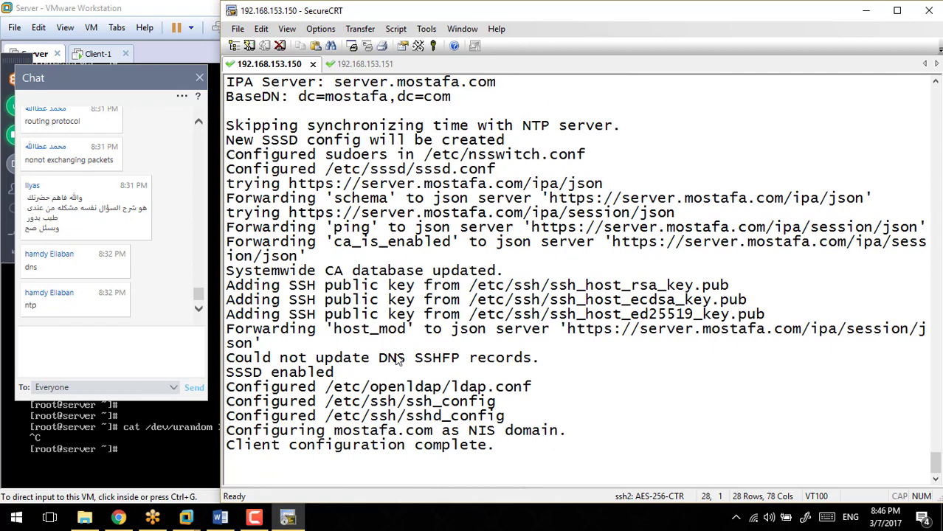
# Add prompts under the setup output, highlight the 'ipa user-add' example, then clear the screen
pyautogui.press('Return')
pyautogui.press('Return')
pyautogui.press('Return')
pyautogui.press('Return')
pyautogui.press('Return')
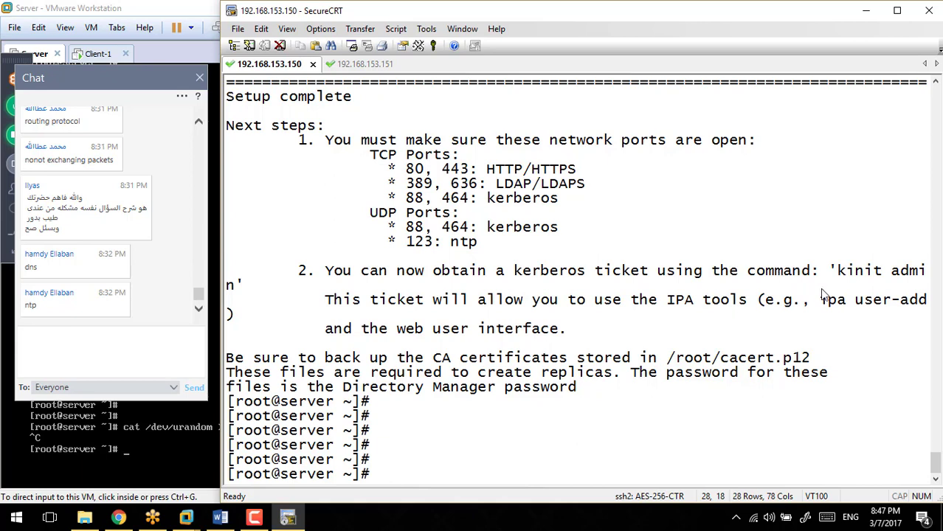
pyautogui.moveTo(811, 300); pyautogui.dragTo(928, 310)
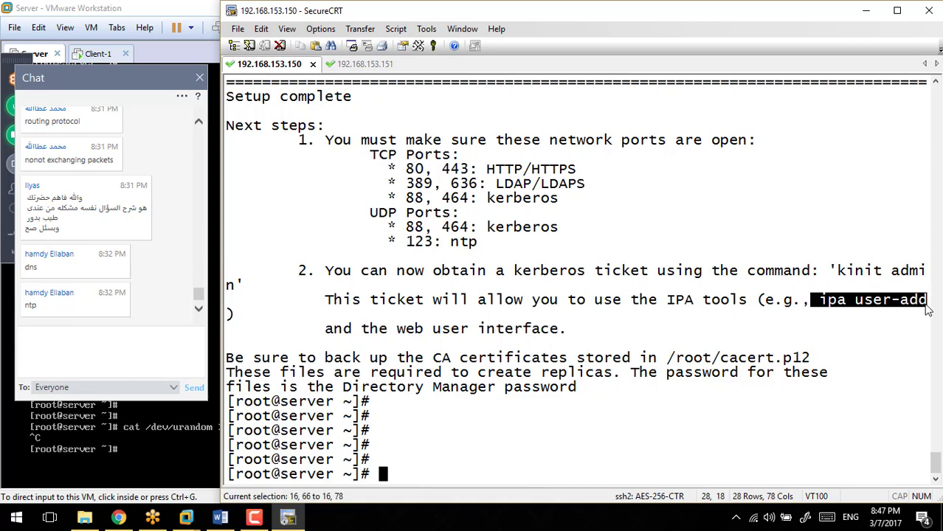
pyautogui.click(886, 318)
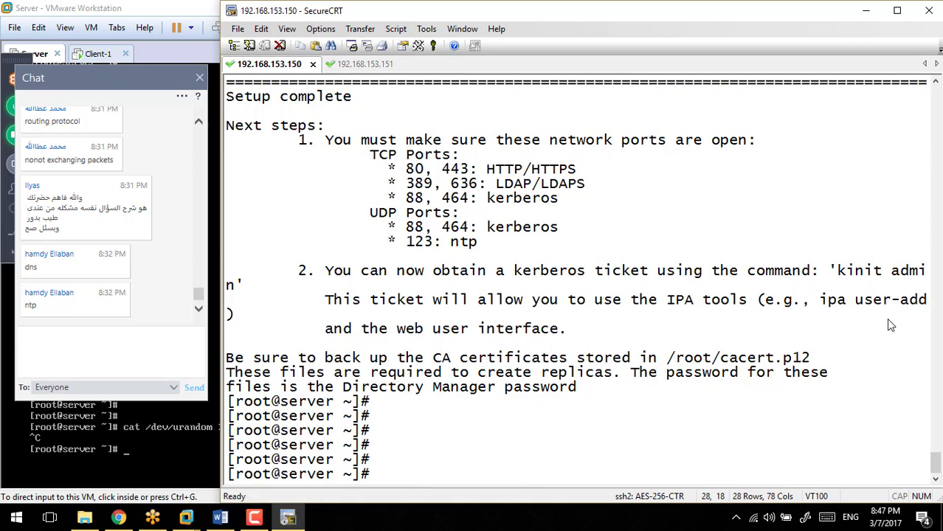
pyautogui.hotkey('ctrl', 'l')
# Discard a half-typed firewall command, log out with exit, and reconnect as root
pyautogui.press('Return')
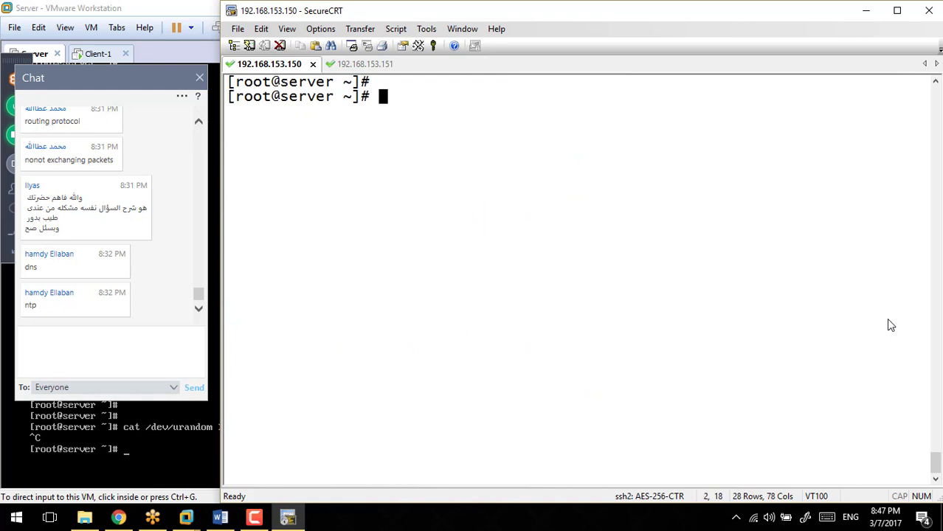
pyautogui.write('fire')
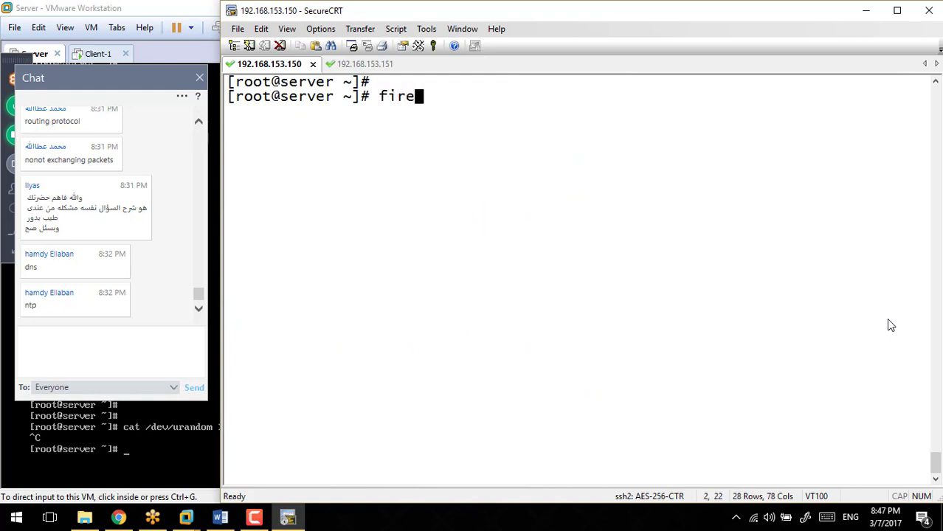
pyautogui.write('wall-c')
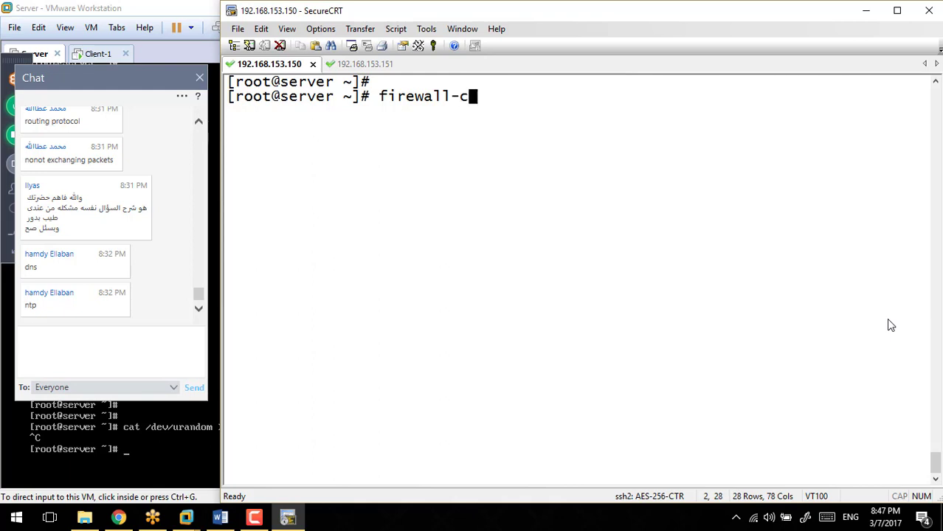
pyautogui.press('BackSpace')
pyautogui.press('BackSpace')
pyautogui.press('BackSpace')
pyautogui.press('BackSpace')
pyautogui.press('BackSpace')
pyautogui.press('BackSpace')
pyautogui.press('BackSpace')
pyautogui.press('BackSpace')
pyautogui.press('BackSpace')
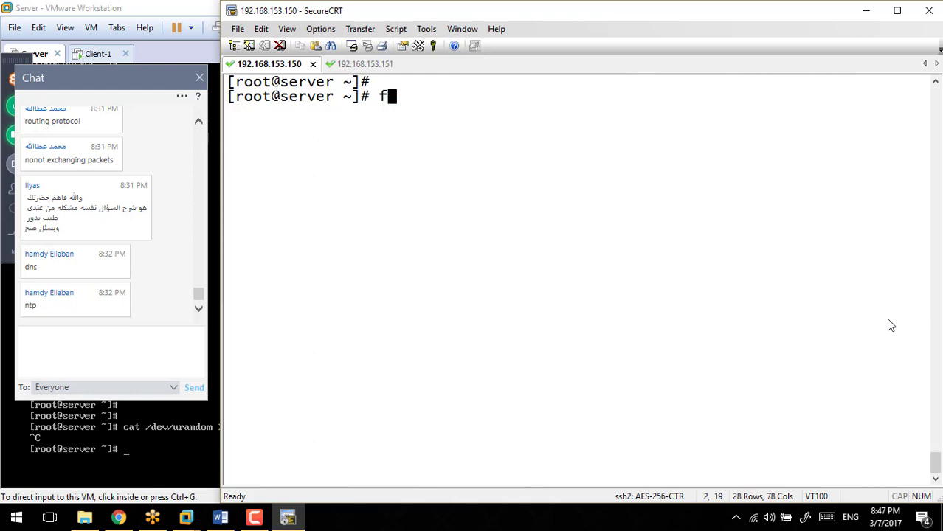
pyautogui.press('BackSpace')
pyautogui.write('exit')
pyautogui.press('Return')
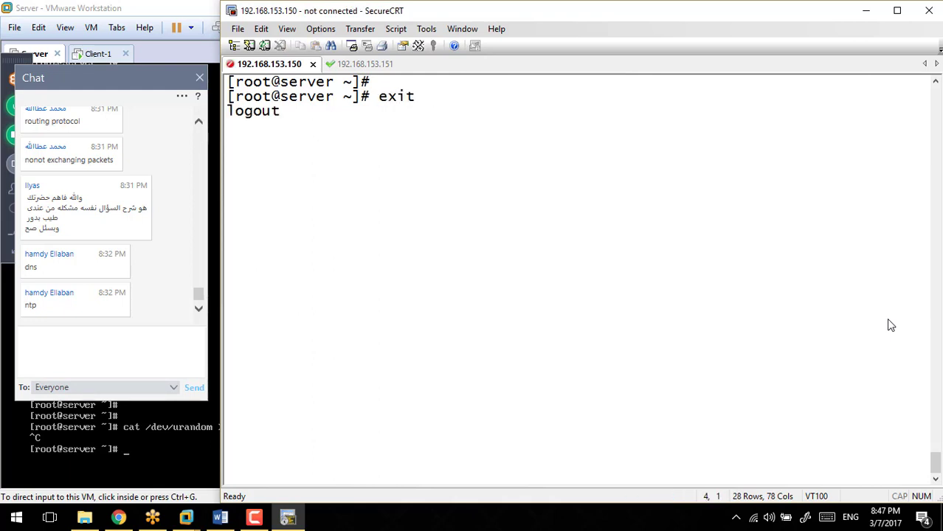
pyautogui.press('Return')
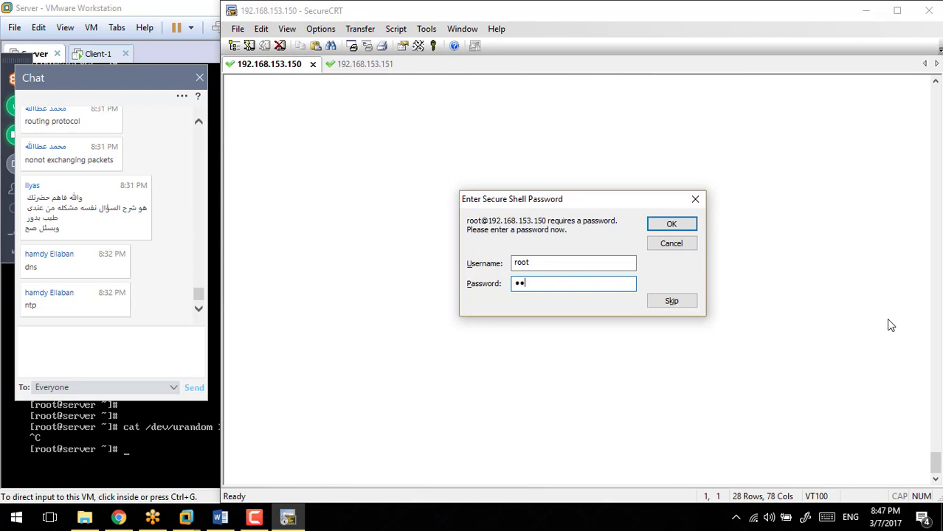
pyautogui.press('Return')
pyautogui.press('Return')
pyautogui.press('Return')
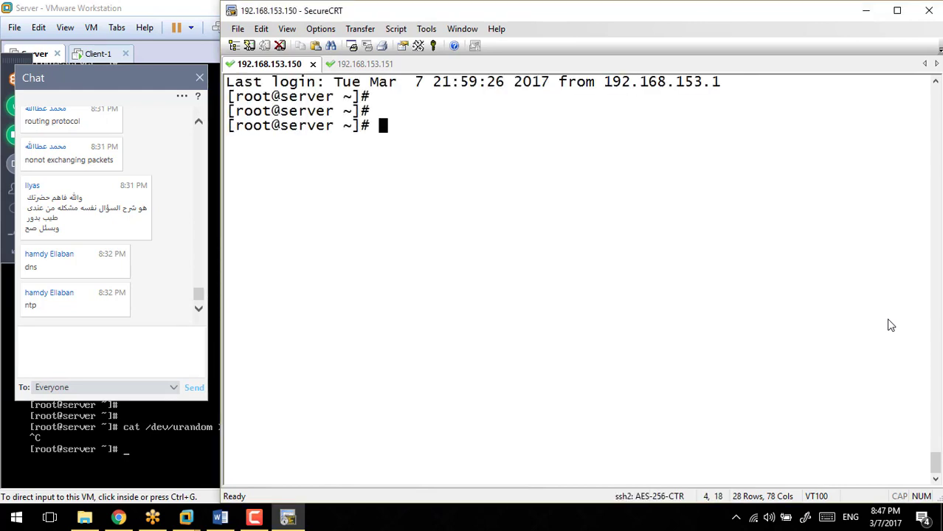
# List the server's current firewall rules with iptables -L
pyautogui.write('fir')
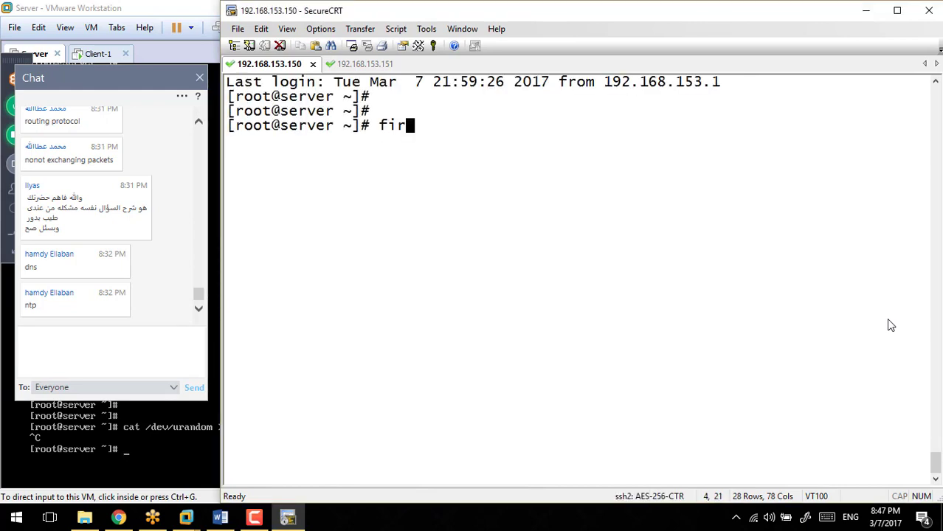
pyautogui.write('e')
pyautogui.press('BackSpace')
pyautogui.press('BackSpace')
pyautogui.press('BackSpace')
pyautogui.press('BackSpace')
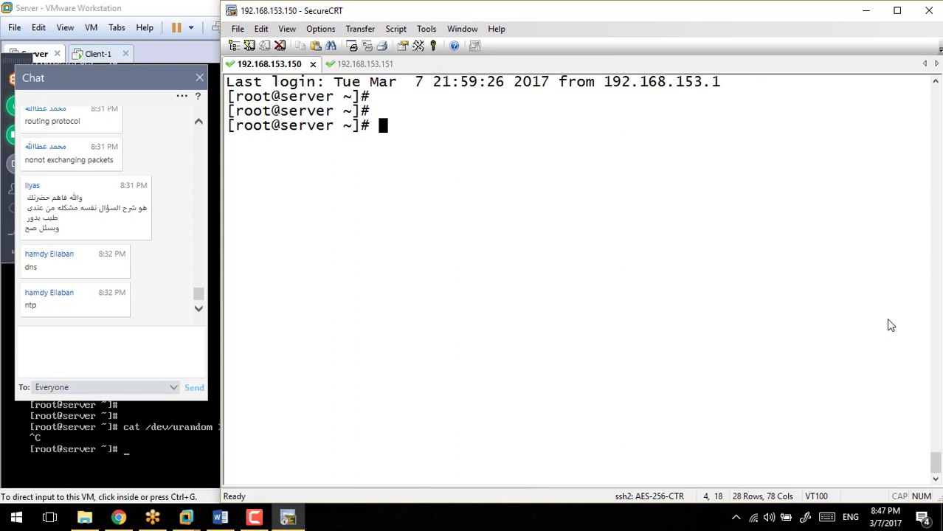
pyautogui.write('iptables -L')
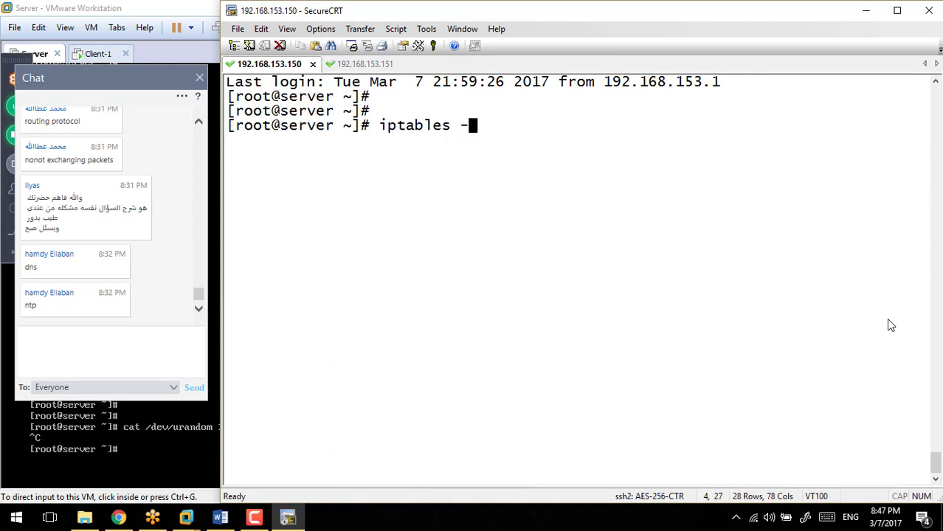
pyautogui.press('Return')
pyautogui.press('Return')
pyautogui.press('Return')
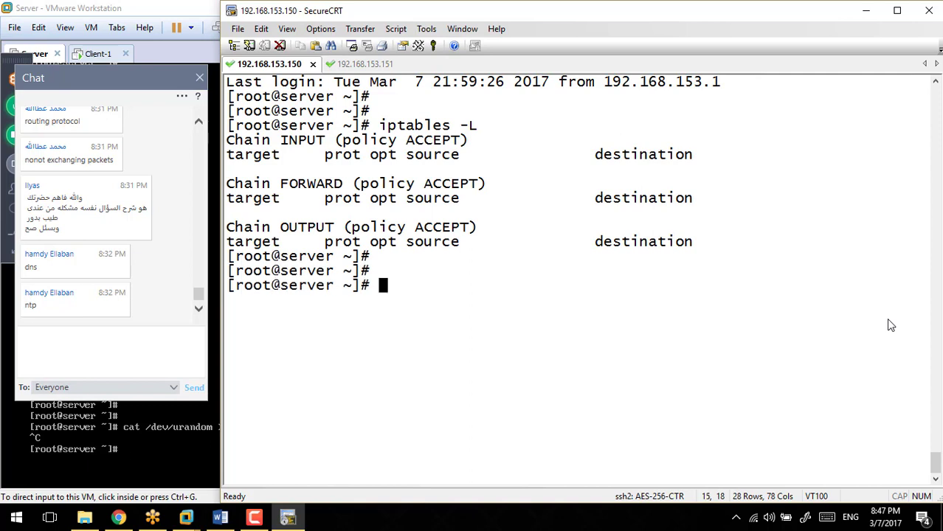
pyautogui.press('Return')
pyautogui.press('Return')
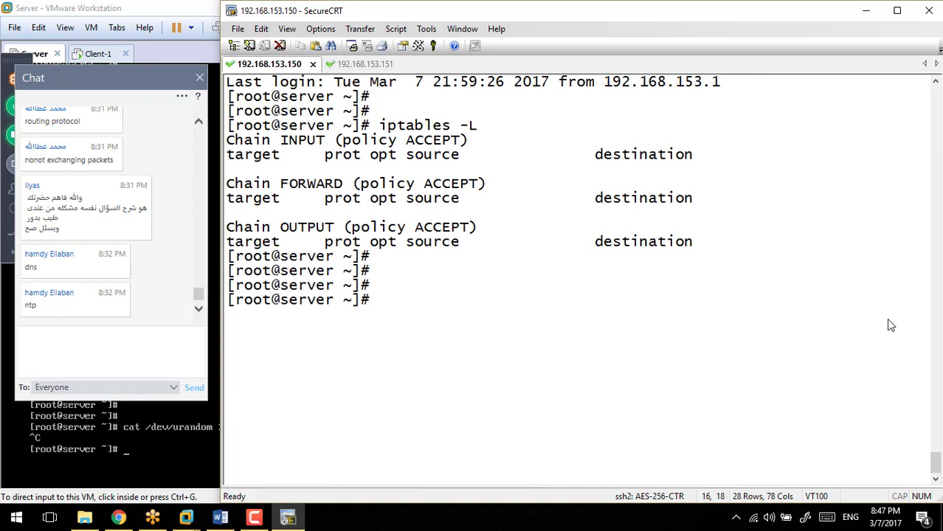
# Show the installed CentOS release from /etc/redhat-release and highlight 'Core'
pyautogui.write('cat /etc/')
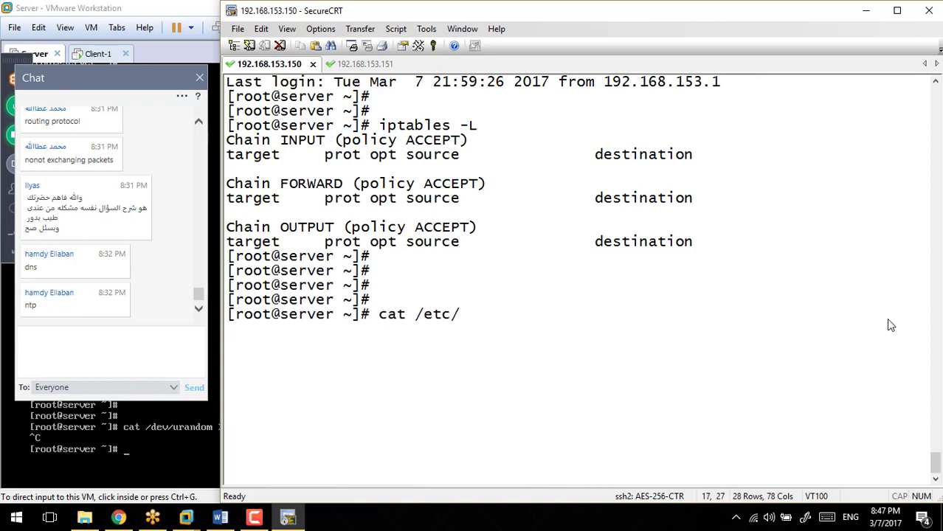
pyautogui.write('red')
pyautogui.press('Tab')
pyautogui.press('Return')
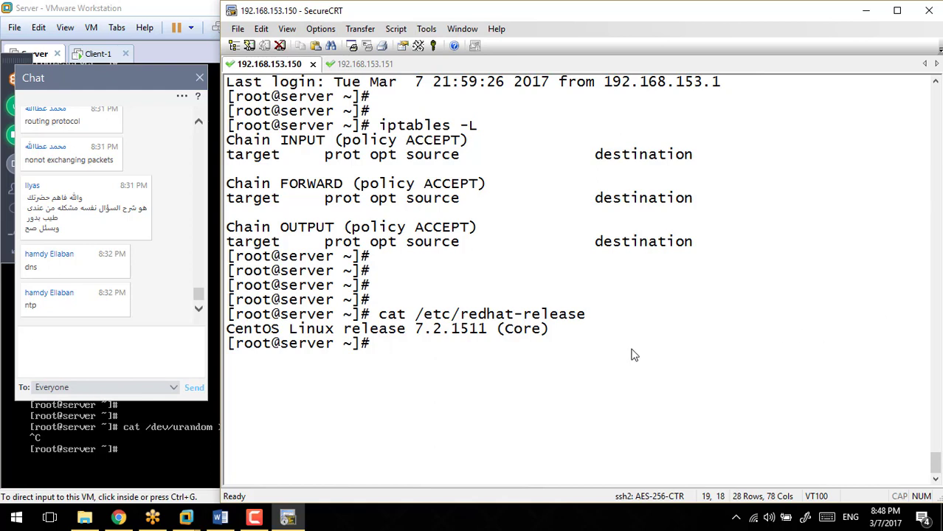
pyautogui.doubleClick(526, 329)
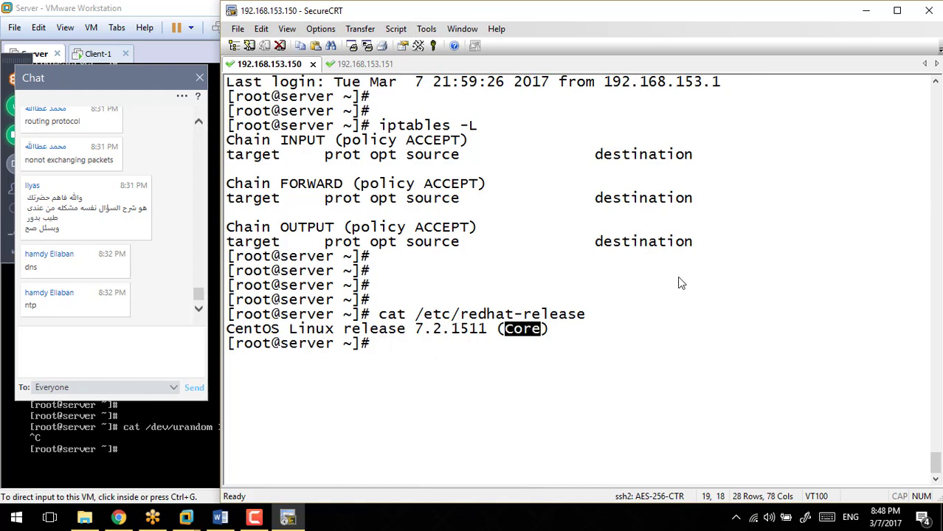
pyautogui.press('Return')
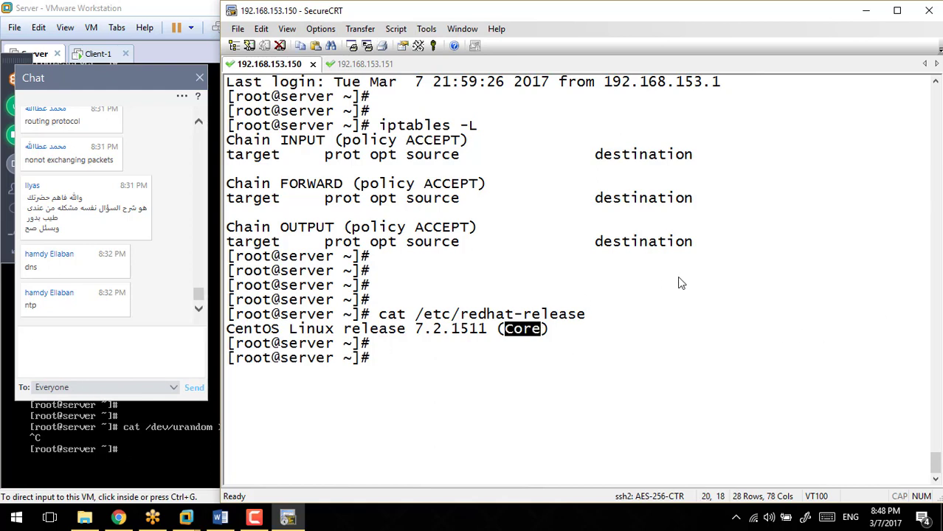
# Highlight the empty iptables chains, discard a half-typed firewall command, and clear the screen
pyautogui.moveTo(476, 243); pyautogui.dragTo(165, 145)
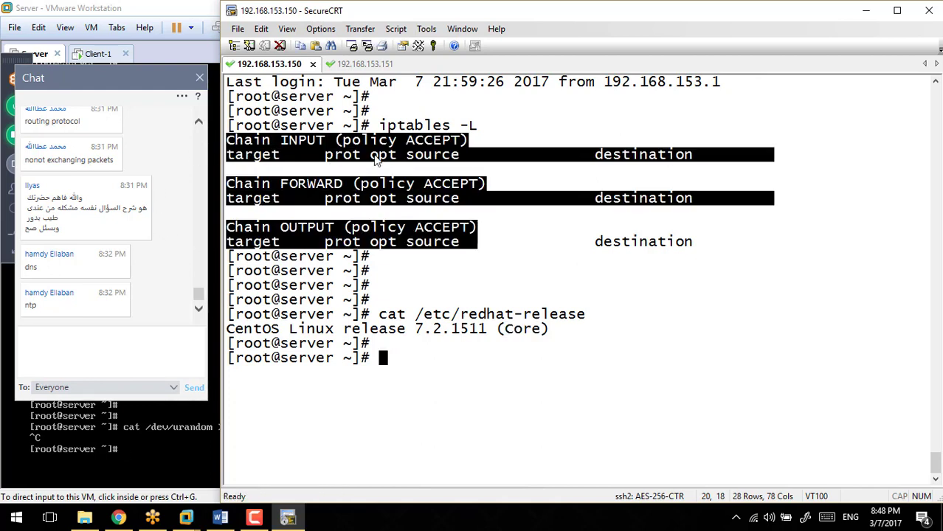
pyautogui.click(464, 129)
pyautogui.write('fir')
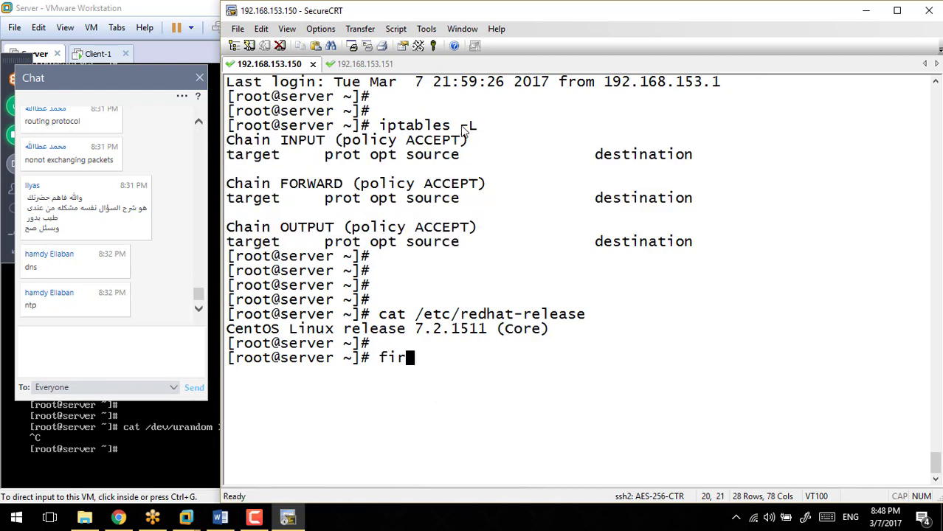
pyautogui.write('ewa')
pyautogui.press('BackSpace')
pyautogui.press('BackSpace')
pyautogui.press('BackSpace')
pyautogui.press('BackSpace')
pyautogui.press('Return')
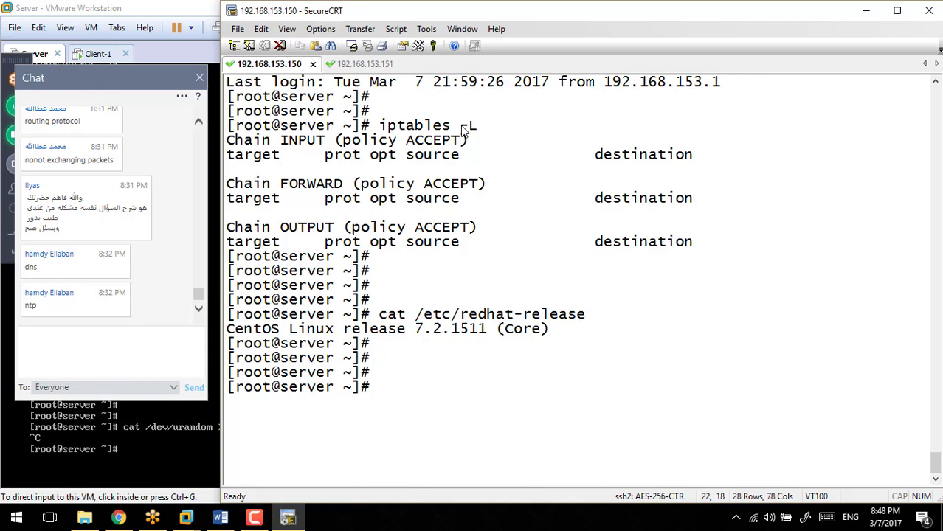
pyautogui.press('Return')
pyautogui.press('Return')
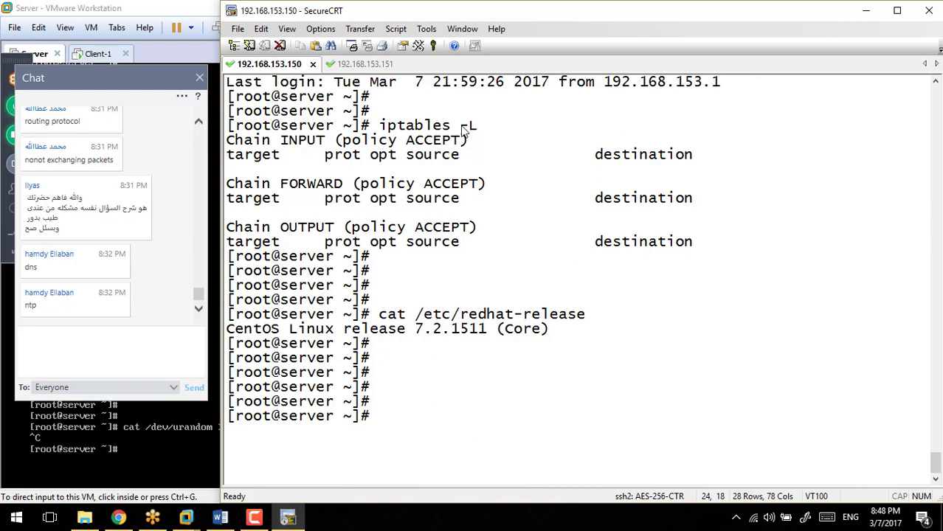
pyautogui.hotkey('ctrl', 'l')
# Obtain a Kerberos ticket with kinit admin and list it with klist
pyautogui.write('kinit ')
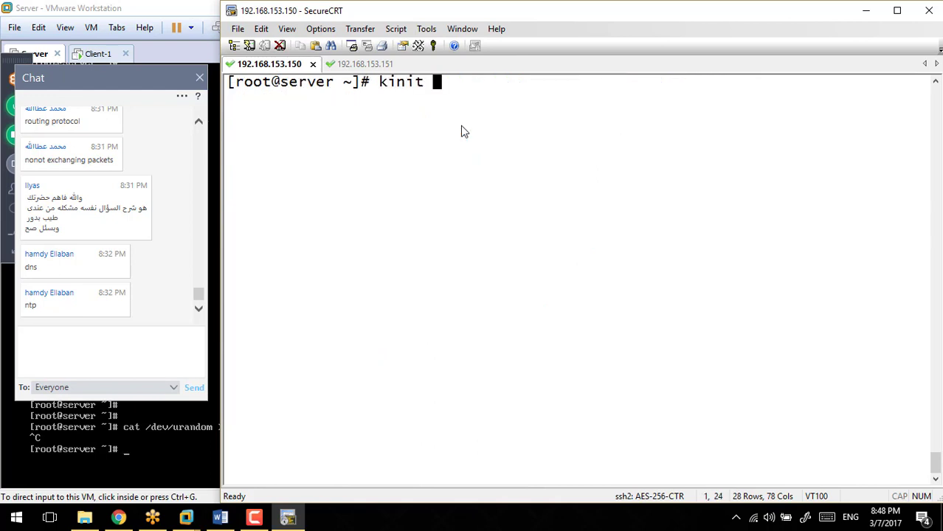
pyautogui.write('admin')
pyautogui.press('Return')
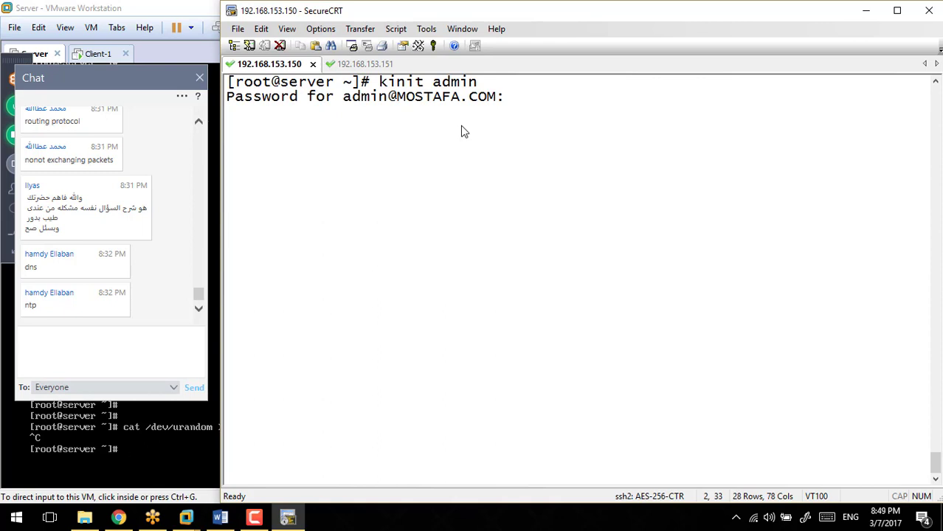
pyautogui.press('Return')
pyautogui.press('Return')
pyautogui.press('Return')
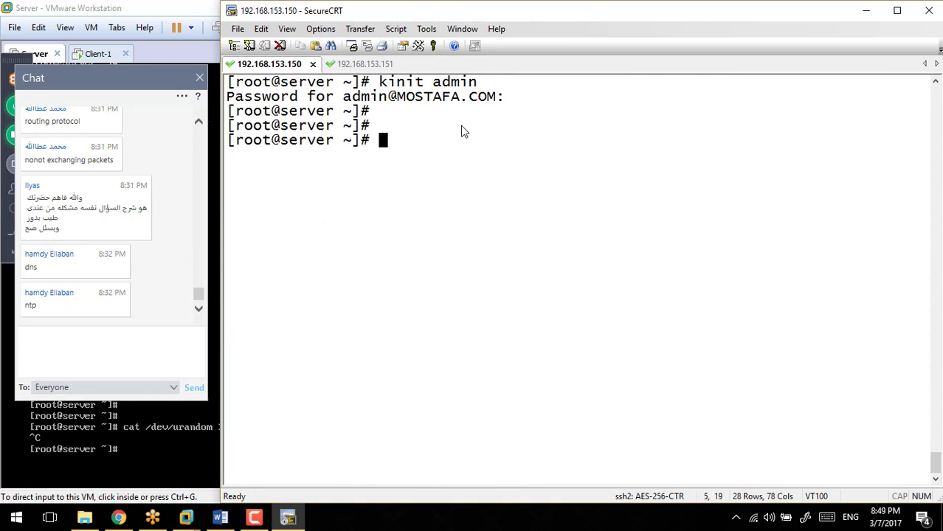
pyautogui.write('klist')
pyautogui.press('Return')
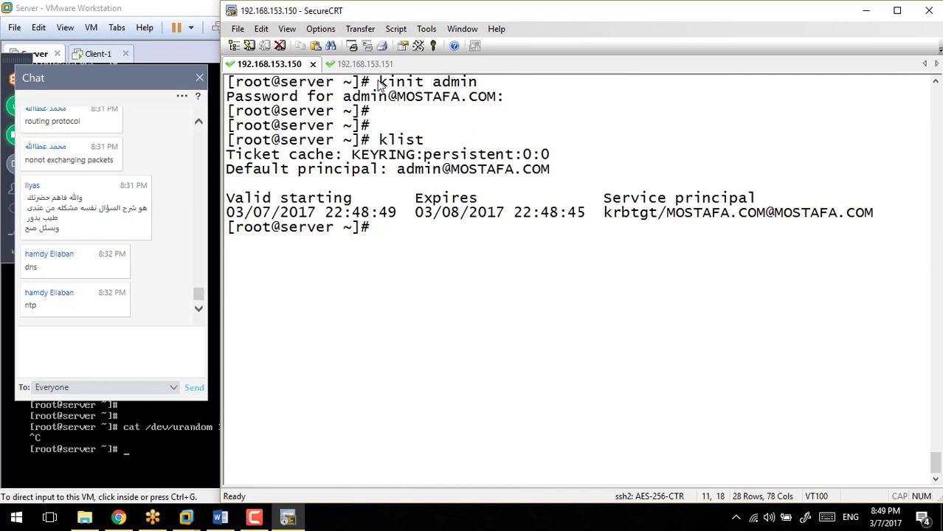
# Highlight the kinit command, admin principal, and ticket validity dates to explain the output
pyautogui.doubleClick(426, 85)
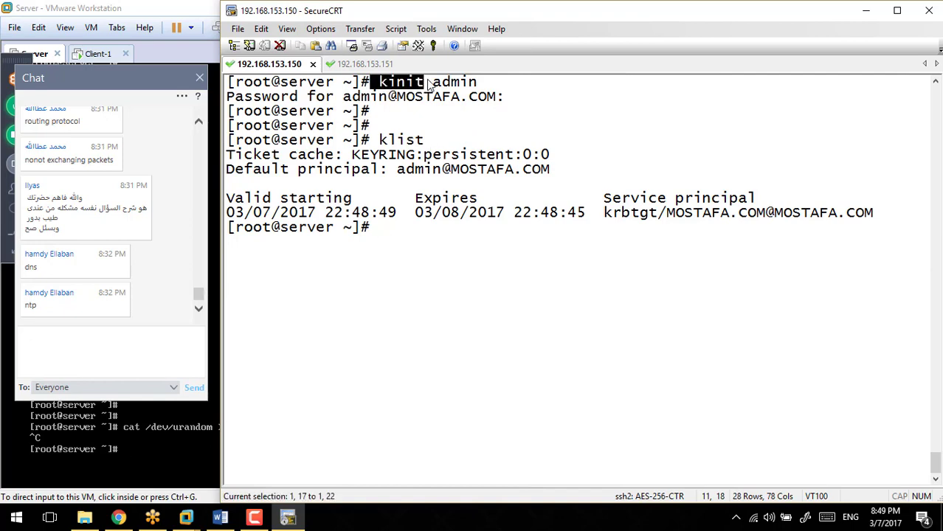
pyautogui.moveTo(425, 83); pyautogui.dragTo(506, 263)
pyautogui.doubleClick(466, 83)
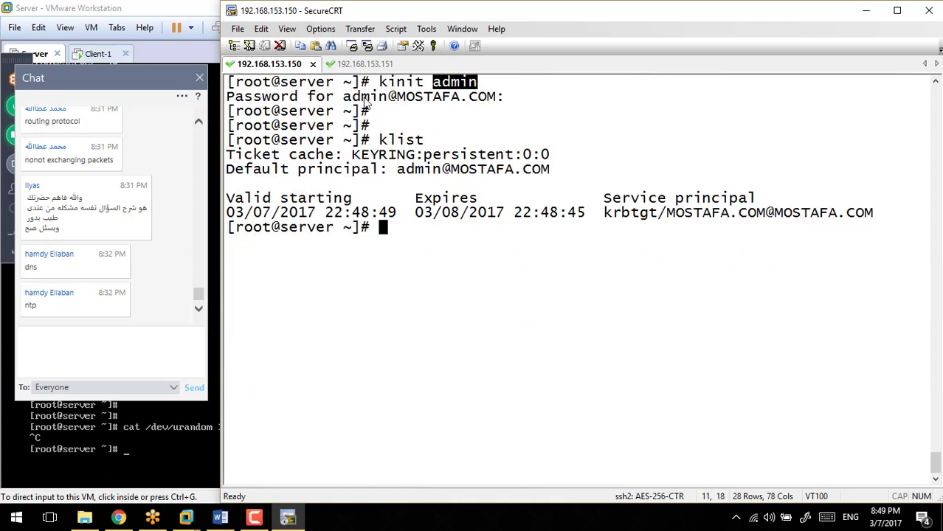
pyautogui.moveTo(340, 98); pyautogui.dragTo(505, 100)
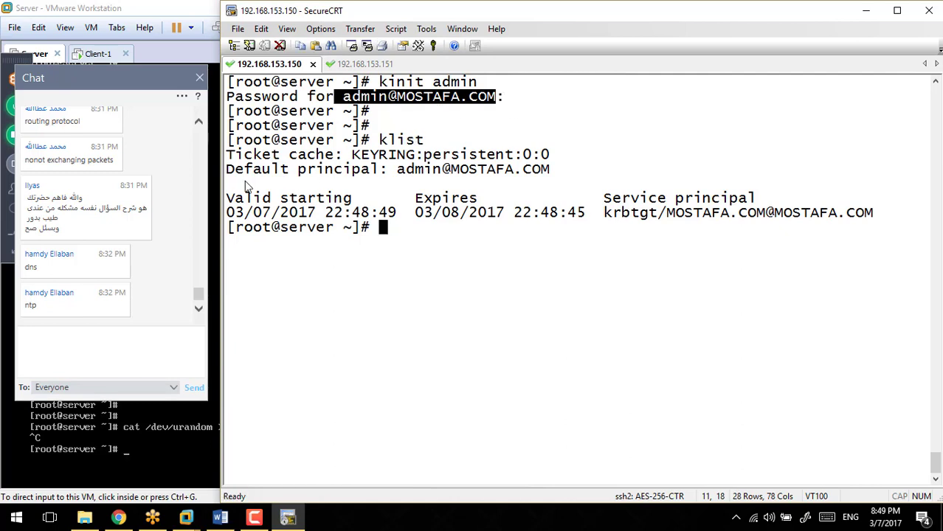
pyautogui.moveTo(231, 203); pyautogui.dragTo(848, 223)
pyautogui.click(791, 230)
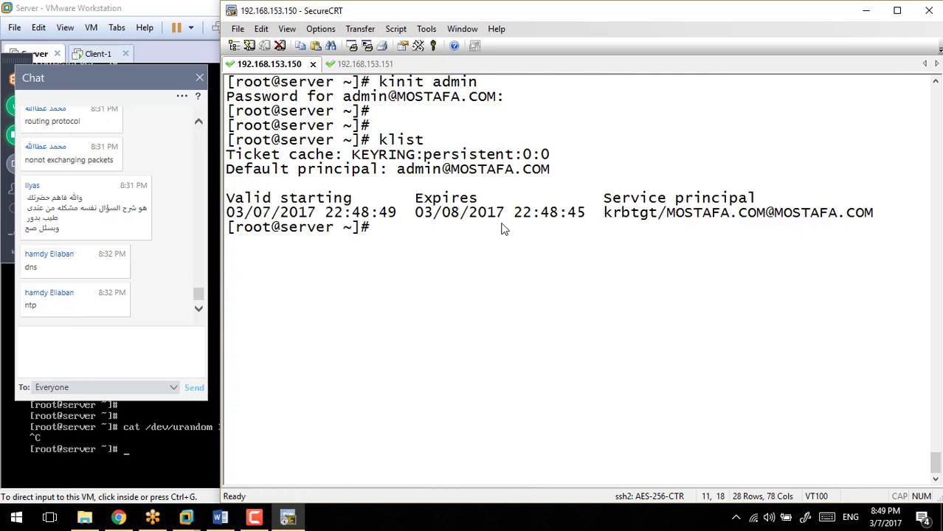
pyautogui.doubleClick(302, 214)
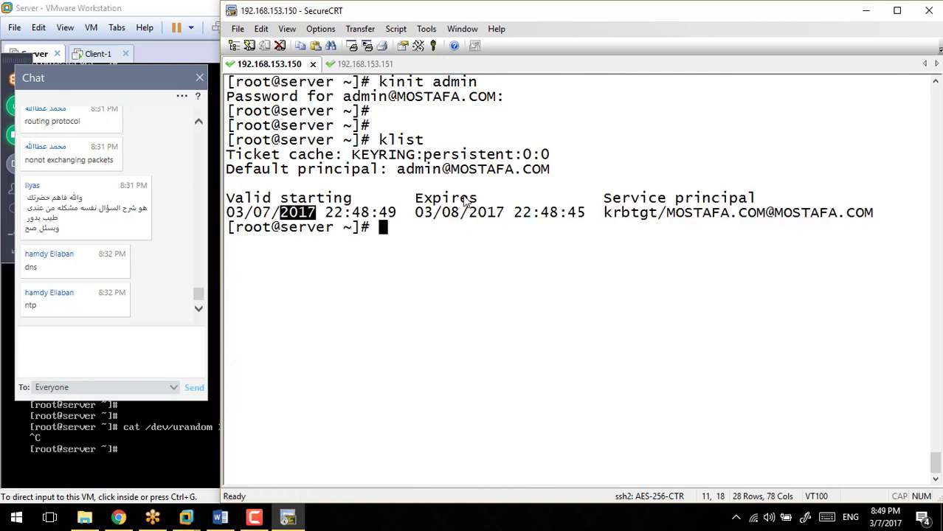
pyautogui.click(506, 214)
pyautogui.moveTo(506, 214); pyautogui.dragTo(508, 214)
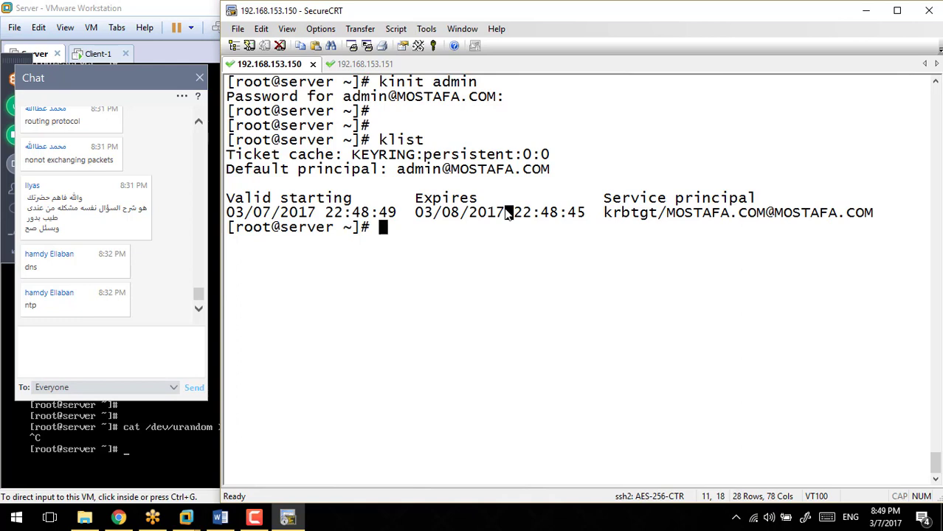
pyautogui.click(520, 298)
pyautogui.press('Return')
pyautogui.press('Return')
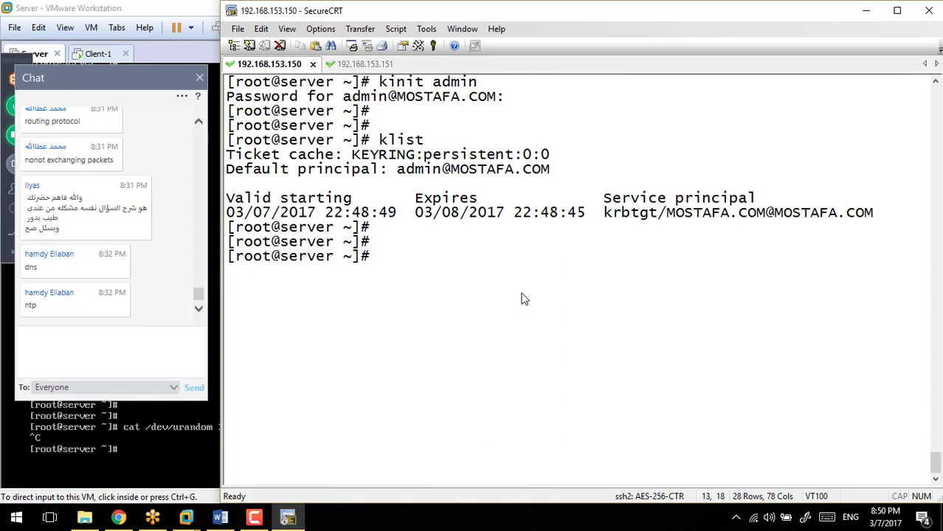
# Clear the screen, run ipactl status, and highlight its success message
pyautogui.hotkey('ctrl', 'l')
pyautogui.write('ipactl ')
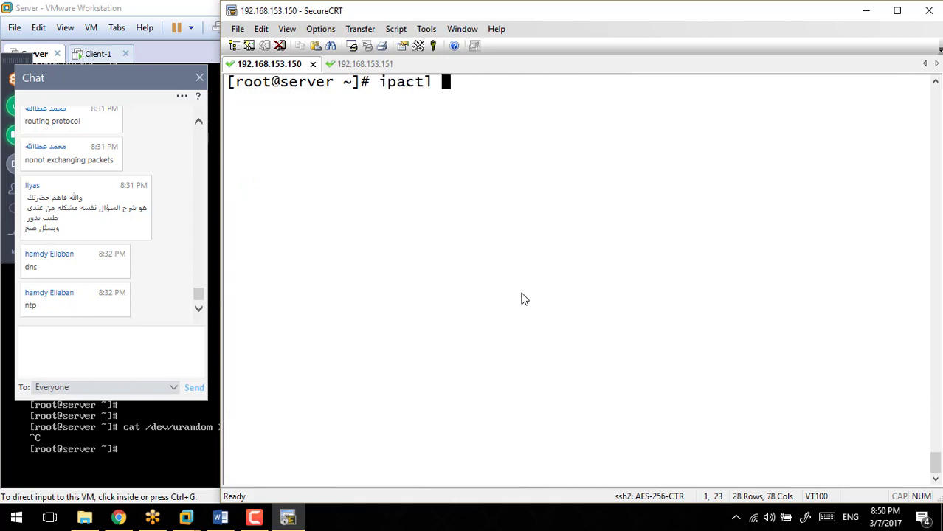
pyautogui.write('status')
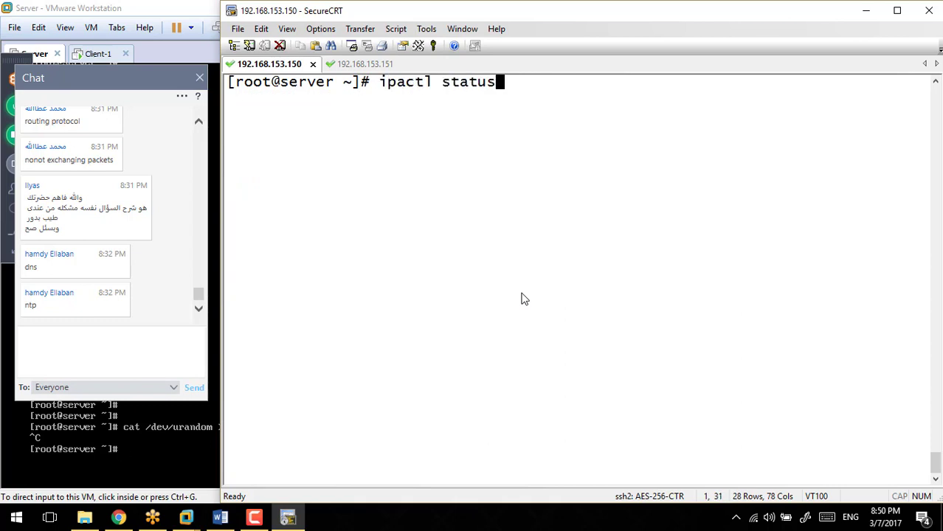
pyautogui.press('Return')
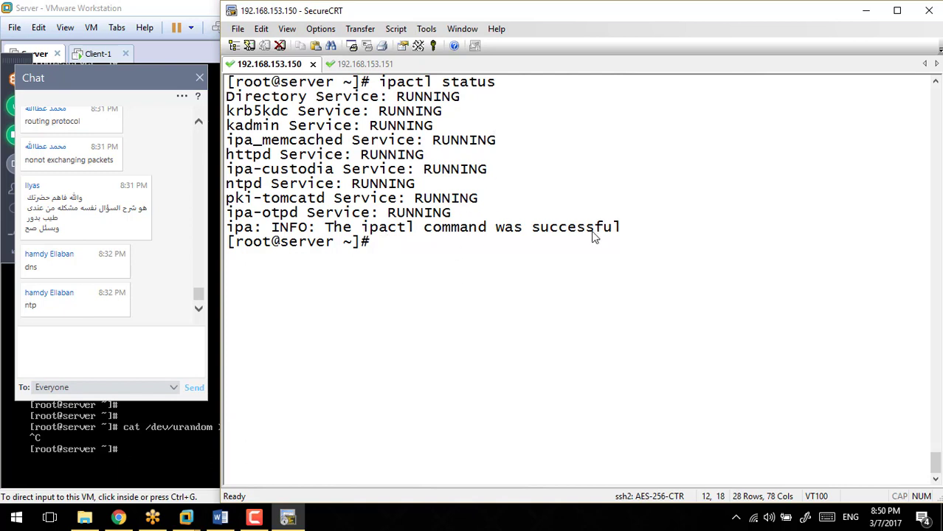
pyautogui.moveTo(642, 230); pyautogui.dragTo(229, 229)
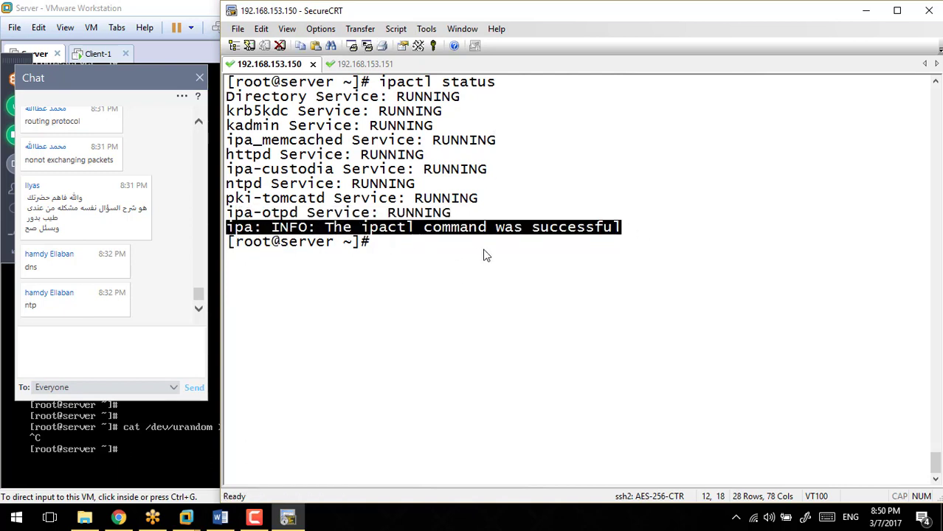
pyautogui.press('Return')
pyautogui.press('Return')
pyautogui.press('Return')
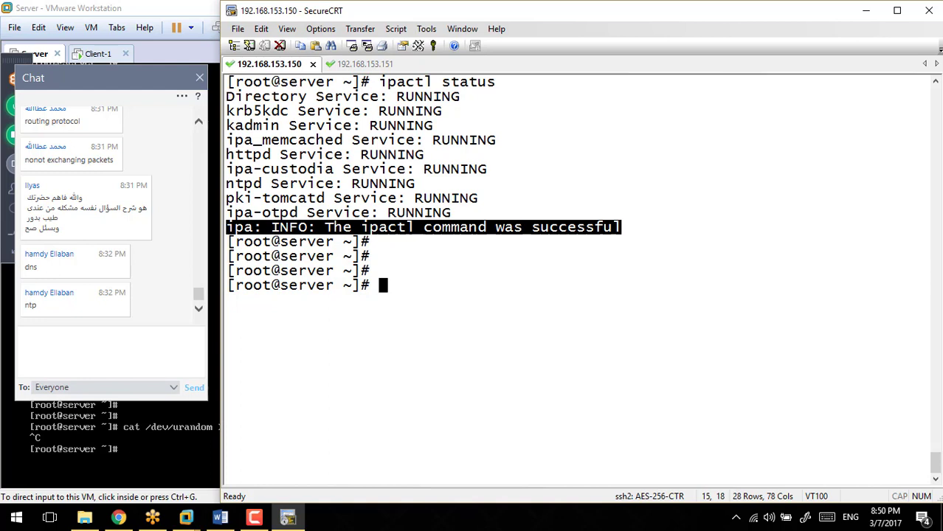
# Run ipa user-add on the server, using Tab completion to find the subcommand
pyautogui.write('ipa-u')
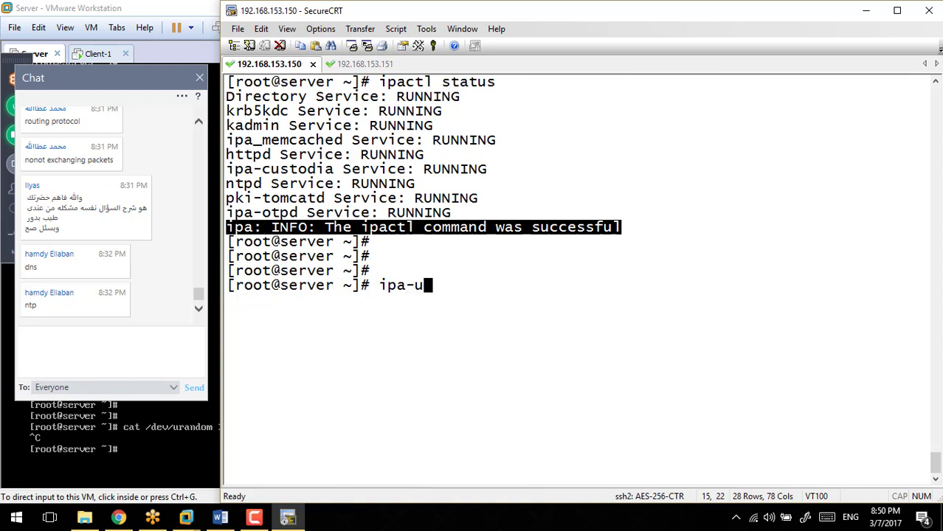
pyautogui.press('Tab')
pyautogui.press('BackSpace')
pyautogui.press('BackSpace')
pyautogui.press('BackSpace')
pyautogui.press('BackSpace')
pyautogui.press('BackSpace')
pyautogui.press('BackSpace')
pyautogui.press('BackSpace')
pyautogui.press('BackSpace')
pyautogui.press('BackSpace')
pyautogui.press('BackSpace')
pyautogui.press('BackSpace')
pyautogui.press('BackSpace')
pyautogui.press('BackSpace')
pyautogui.press('BackSpace')
pyautogui.press('BackSpace')
pyautogui.write('us')
pyautogui.write('er')
pyautogui.write('--a')
pyautogui.press('BackSpace')
pyautogui.press('BackSpace')
pyautogui.write('add')
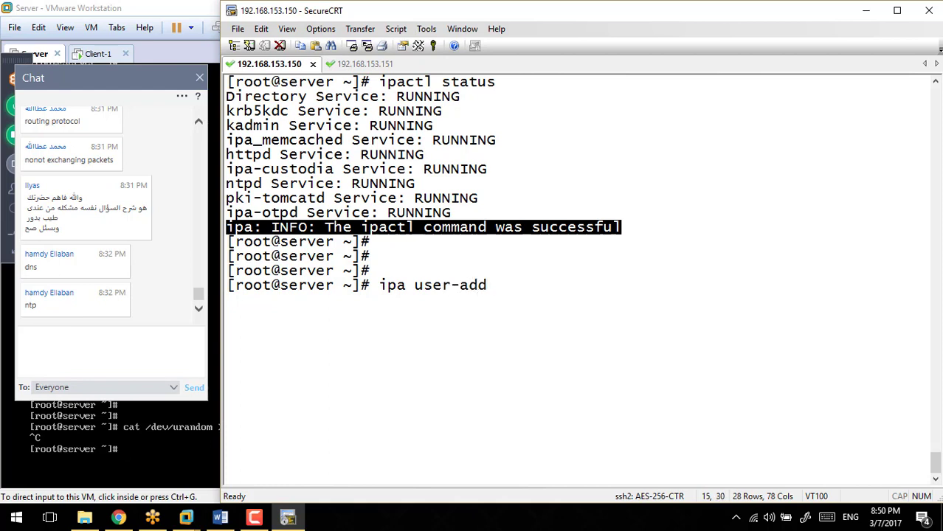
pyautogui.press('Tab')
pyautogui.press('Tab')
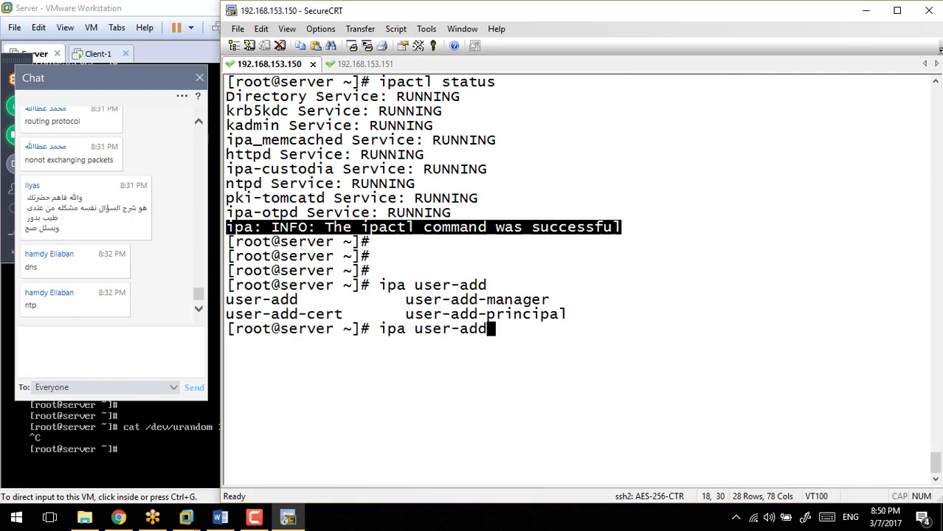
pyautogui.press('Tab')
pyautogui.press('Tab')
pyautogui.hotkey('ctrl', 'l')
pyautogui.press('Return')
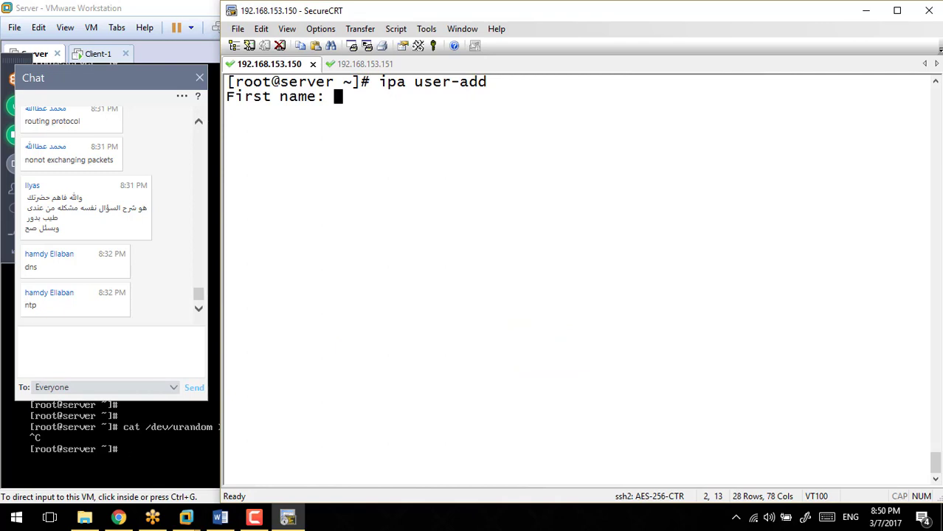
# Enter the user's first and last name, accept the default login, and highlight the principal name
pyautogui.write('mostafa')
pyautogui.press('Return')
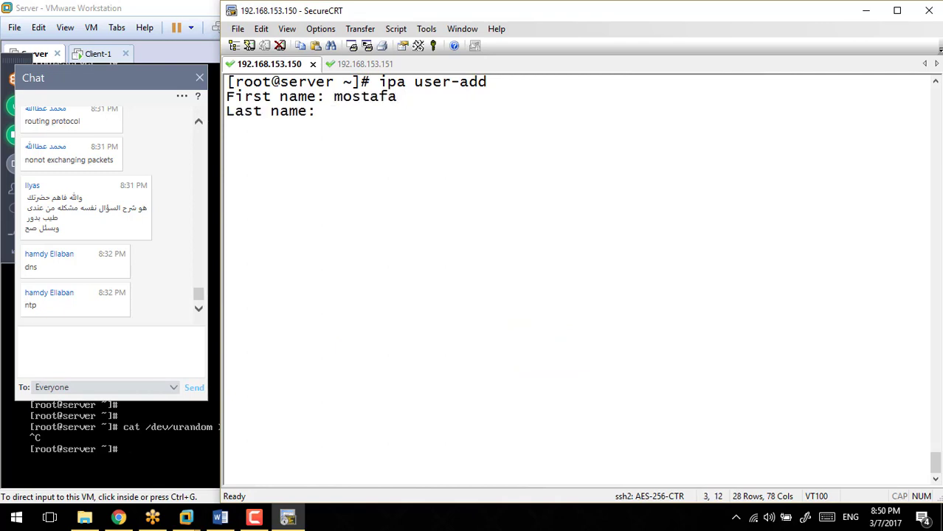
pyautogui.write('hammou')
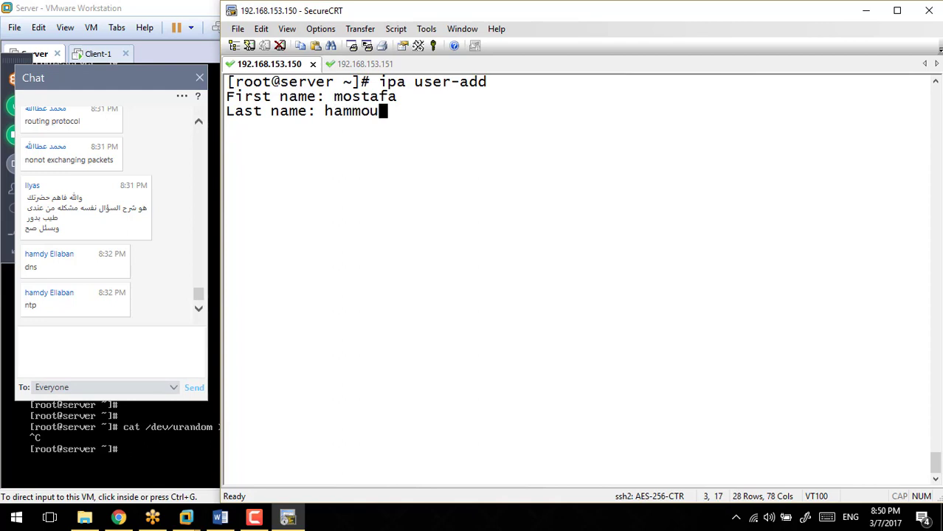
pyautogui.write('da')
pyautogui.press('Return')
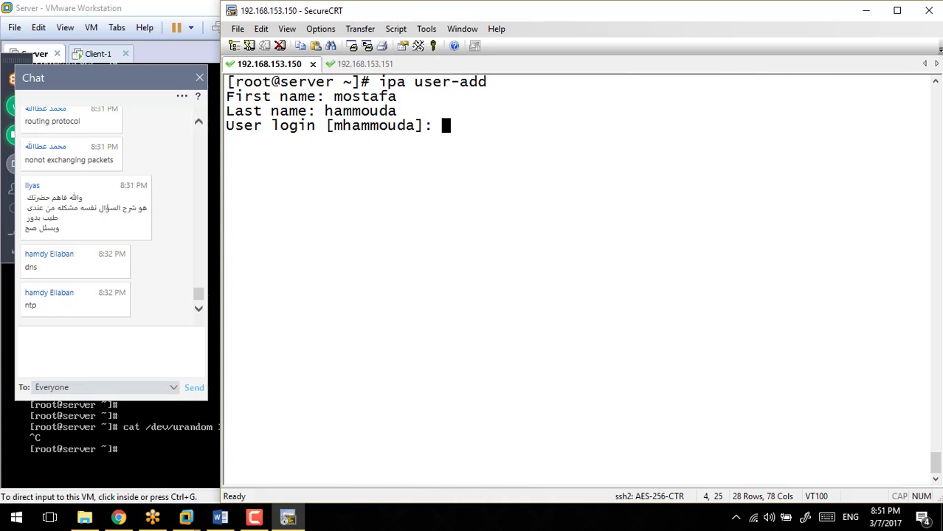
pyautogui.press('Return')
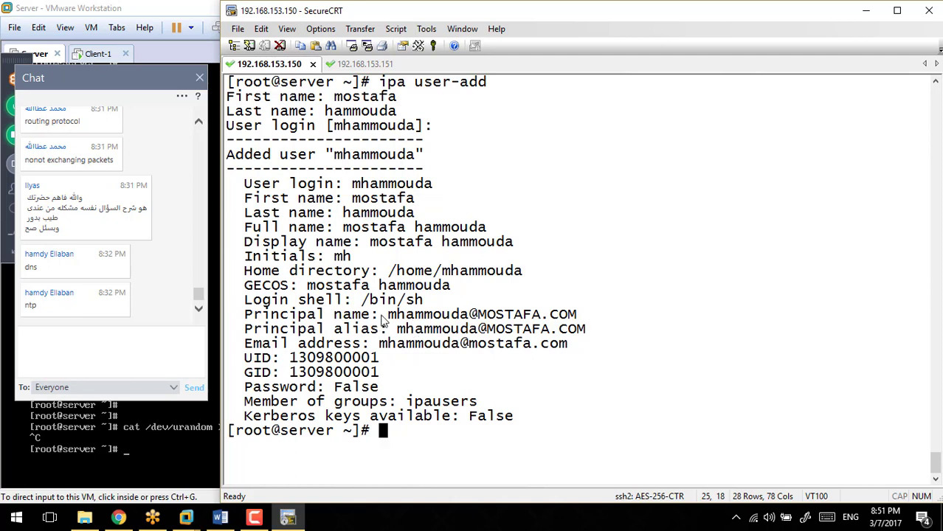
pyautogui.moveTo(388, 315); pyautogui.dragTo(592, 320)
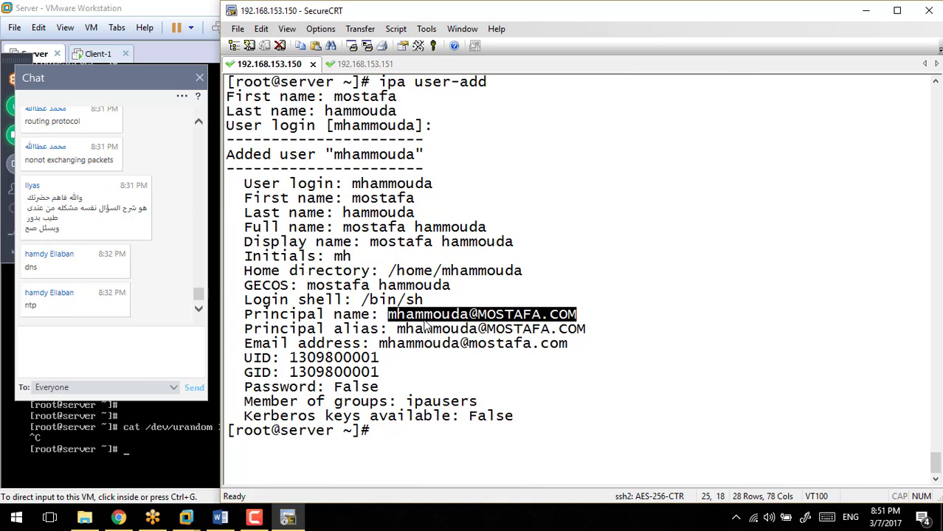
# Set the new user's password with ipa passwd after correcting the typed username, entering it twice
pyautogui.press('Return')
pyautogui.press('Return')
pyautogui.write('ipa ')
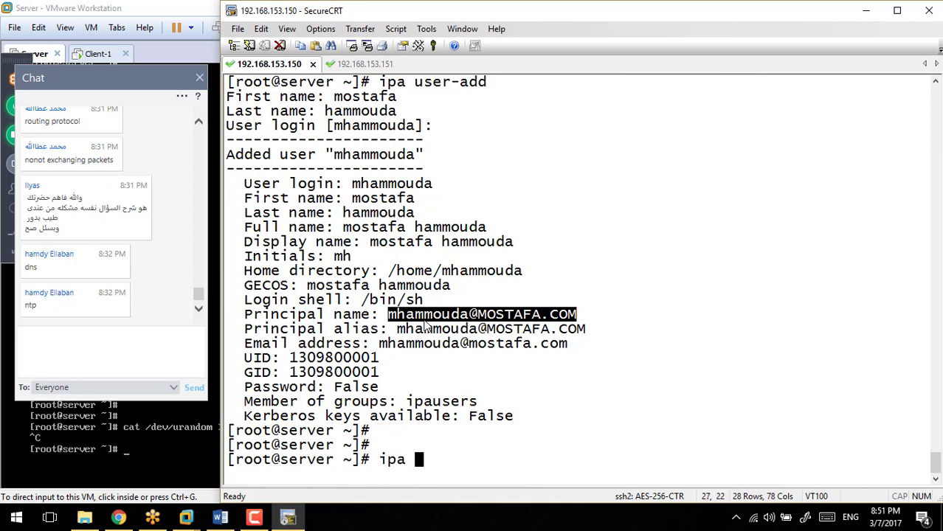
pyautogui.write('pass')
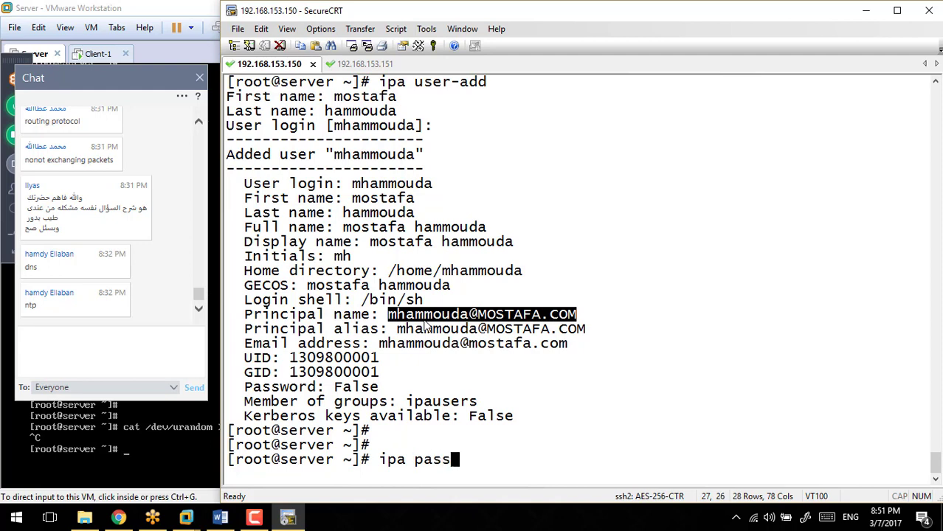
pyautogui.write('wd mhamou')
pyautogui.press('BackSpace')
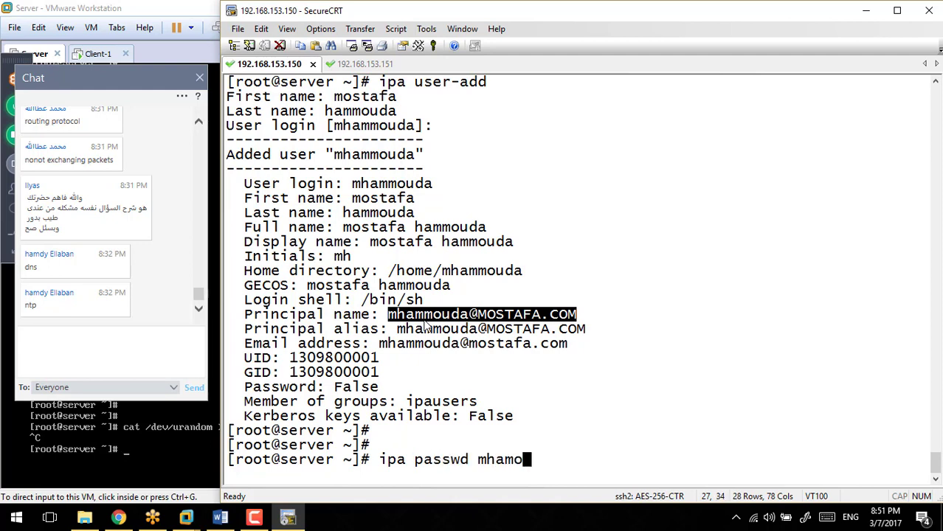
pyautogui.press('BackSpace')
pyautogui.write('mouda')
pyautogui.press('Return')
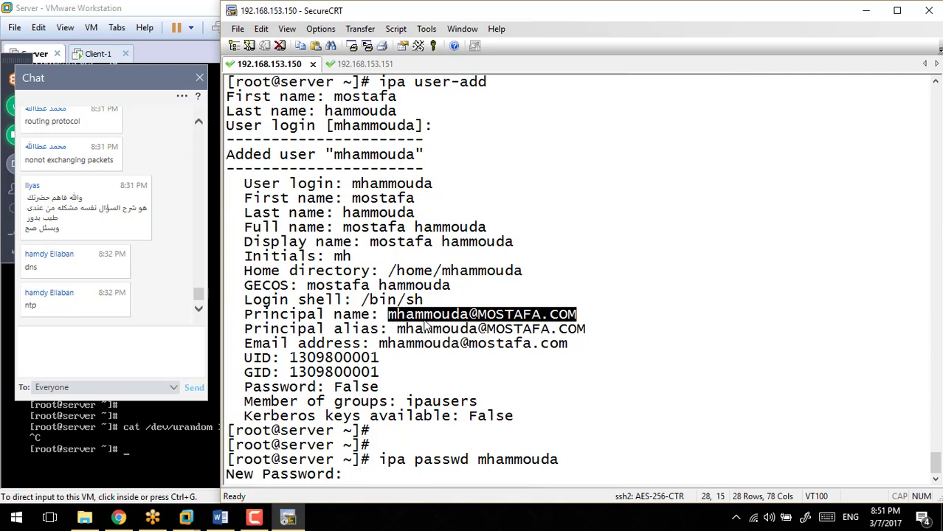
pyautogui.press('Return')
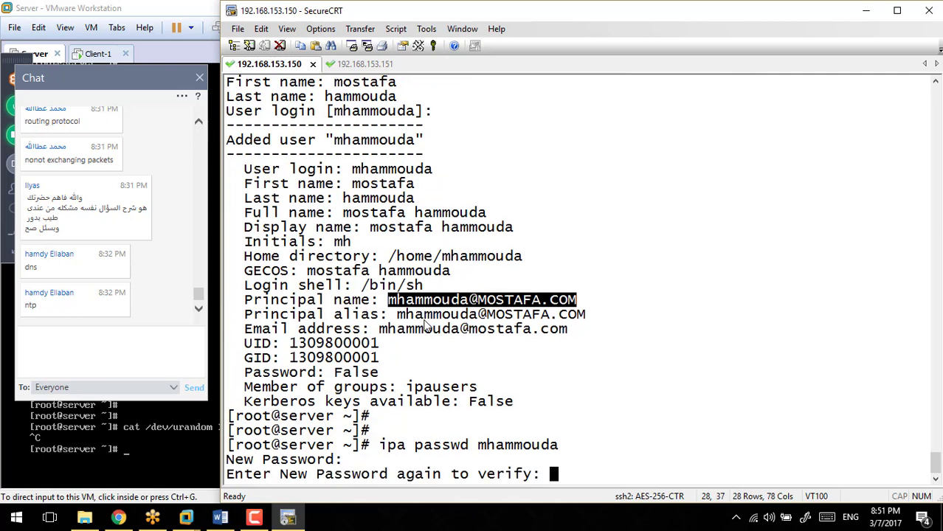
pyautogui.press('Return')
pyautogui.press('Return')
pyautogui.press('Return')
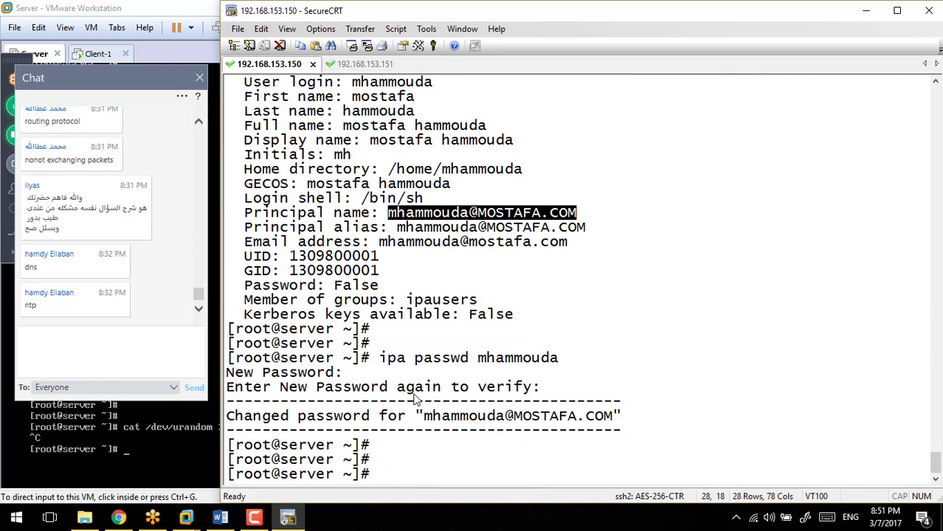
# On the client1 session, type ipa-client-install at a fresh root prompt
pyautogui.click(363, 63)
pyautogui.press('Return')
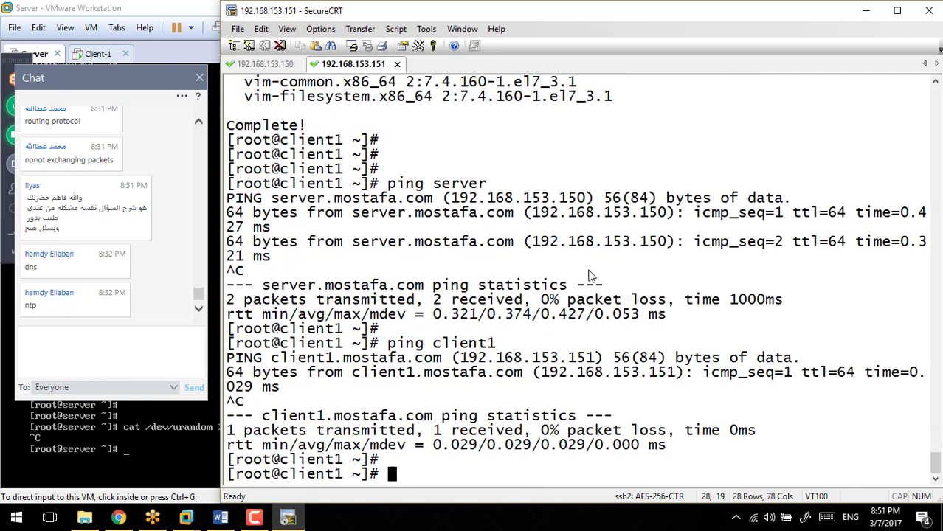
pyautogui.press('Return')
pyautogui.press('Return')
pyautogui.press('Return')
pyautogui.press('Return')
pyautogui.press('Return')
pyautogui.press('Return')
pyautogui.press('Return')
pyautogui.press('Return')
pyautogui.press('Return')
pyautogui.press('Return')
pyautogui.press('Return')
pyautogui.press('Return')
pyautogui.press('Return')
pyautogui.press('Return')
pyautogui.press('Return')
pyautogui.press('Return')
pyautogui.press('Return')
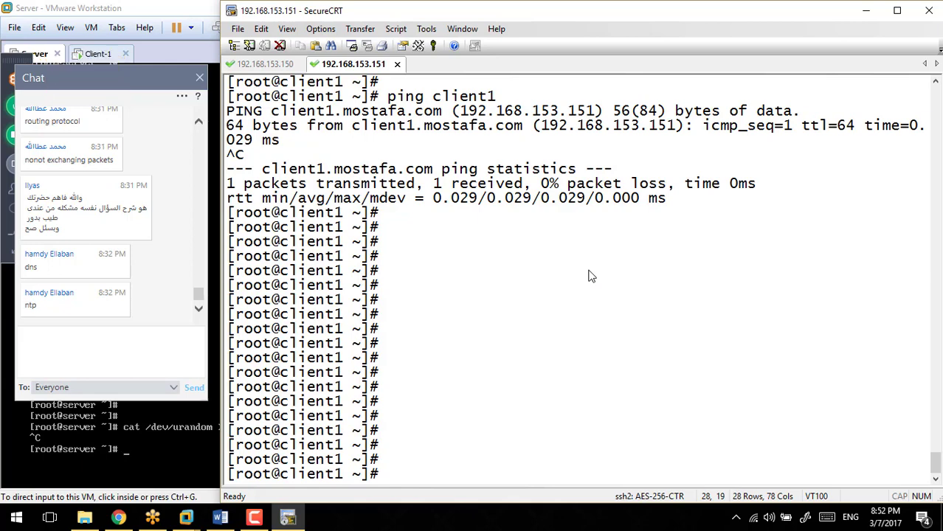
pyautogui.write('ipa-cl')
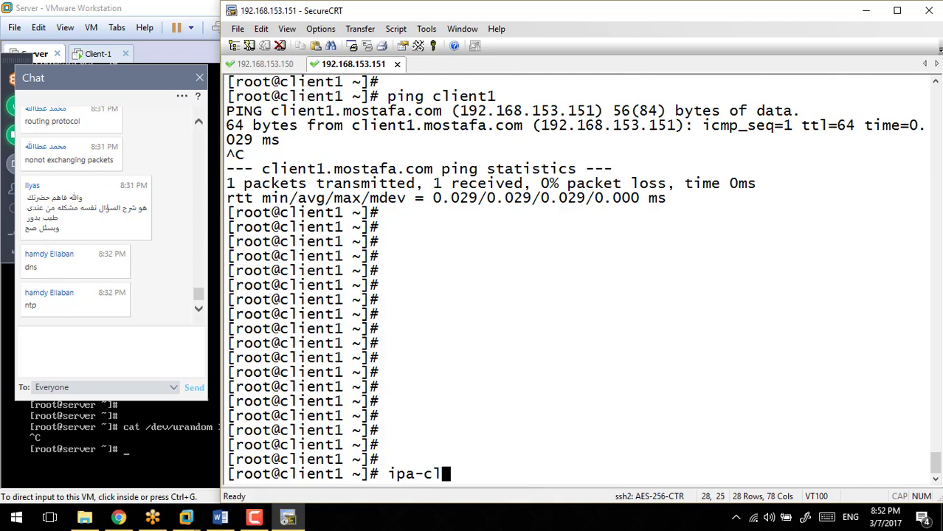
pyautogui.write('ient-install')
# Run ipa-client-install with domain mostafa.com and server server.mostafa.com, answering yes to skip DNS discovery
pyautogui.hotkey('ctrl', 'l')
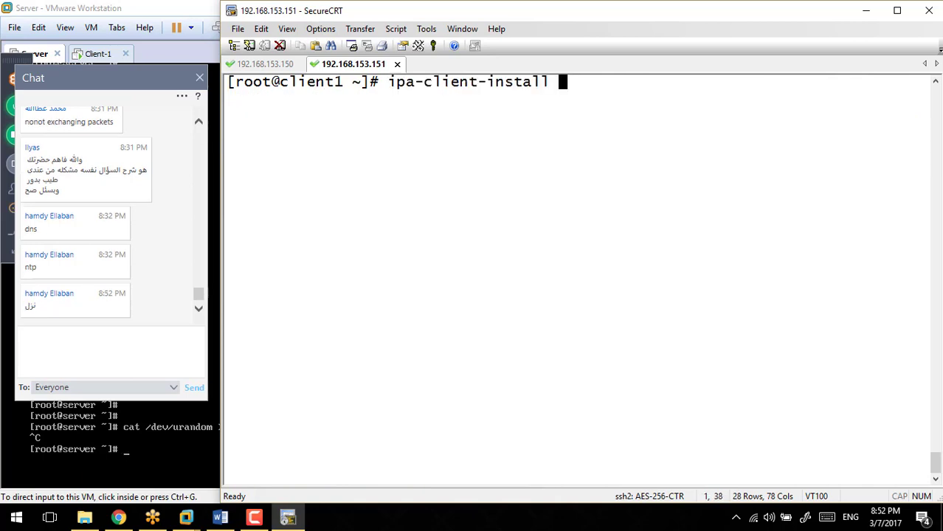
pyautogui.press('Return')
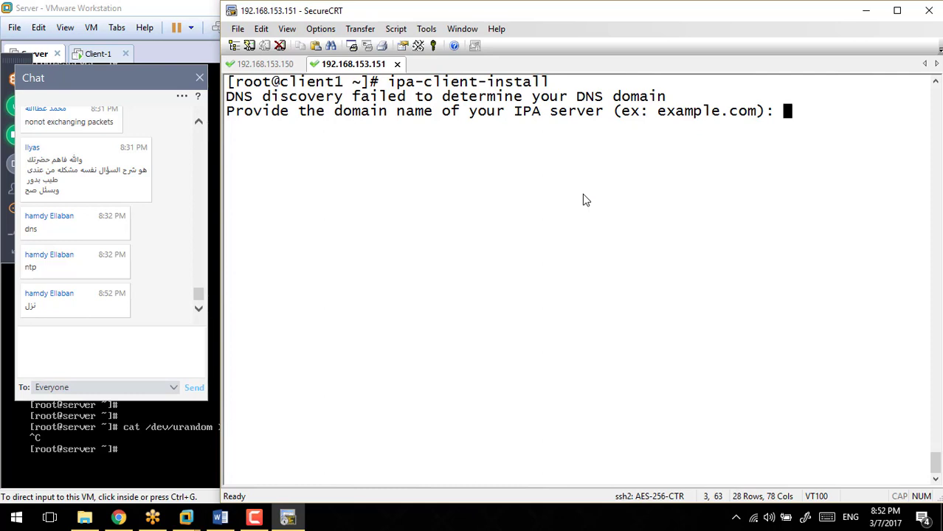
pyautogui.write('mostafa.com')
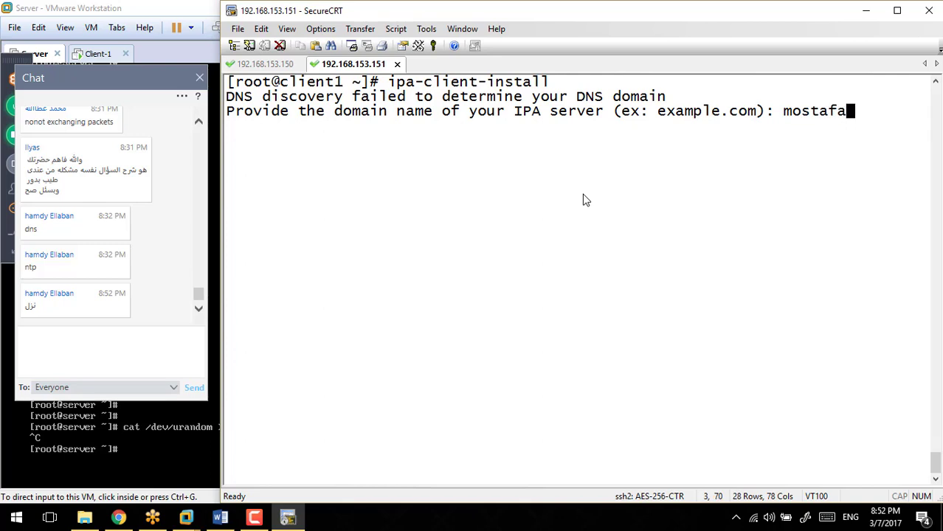
pyautogui.press('Return')
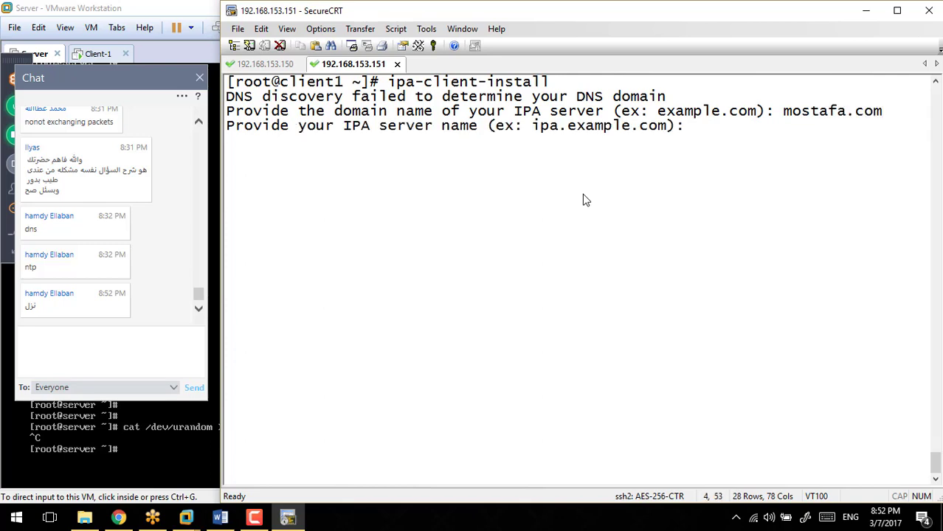
pyautogui.write('server.mostafa.com')
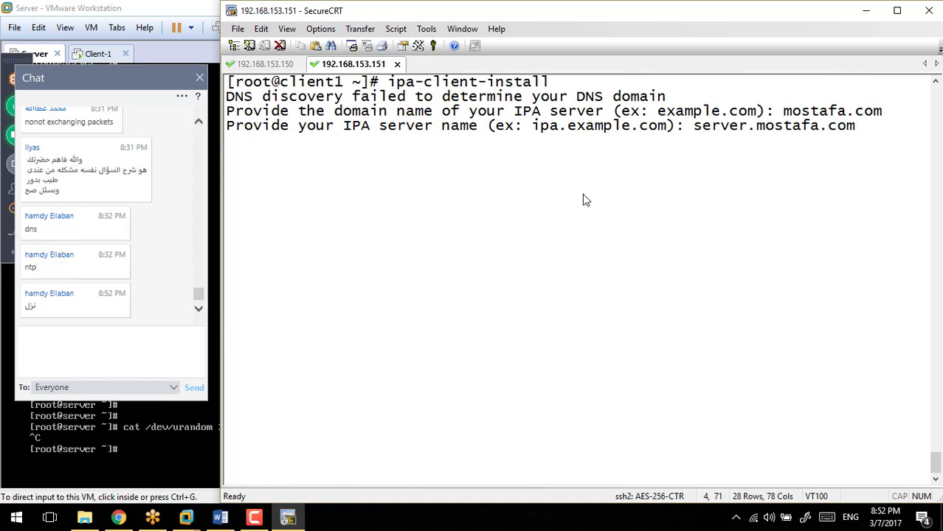
pyautogui.press('Return')
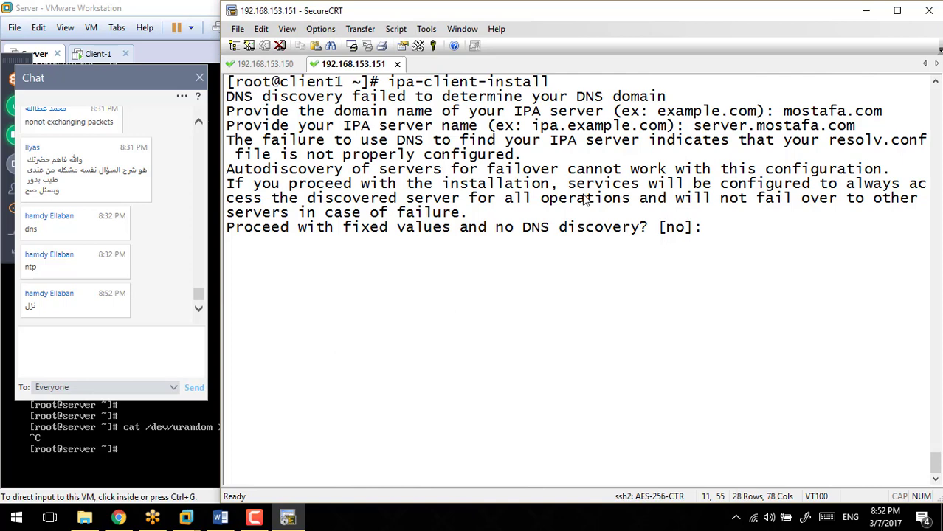
pyautogui.write('yes')
pyautogui.press('Return')
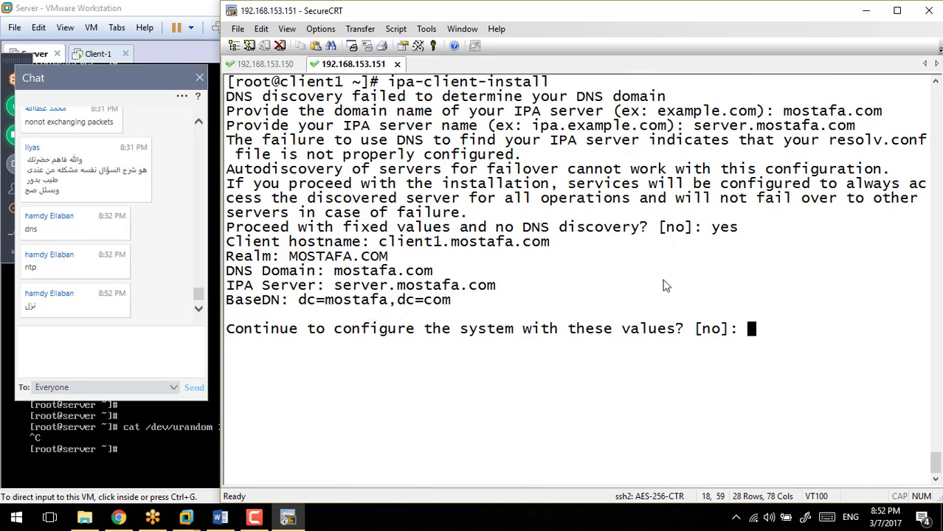
# Confirm the settings and enroll client1 as admin with its password, reviewing the certificate details
pyautogui.write('yes')
pyautogui.press('Return')
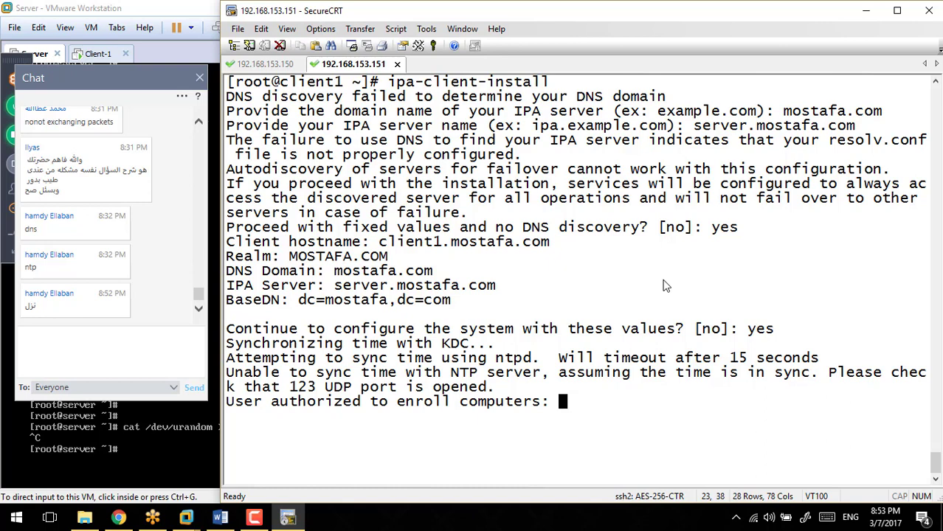
pyautogui.write('admin')
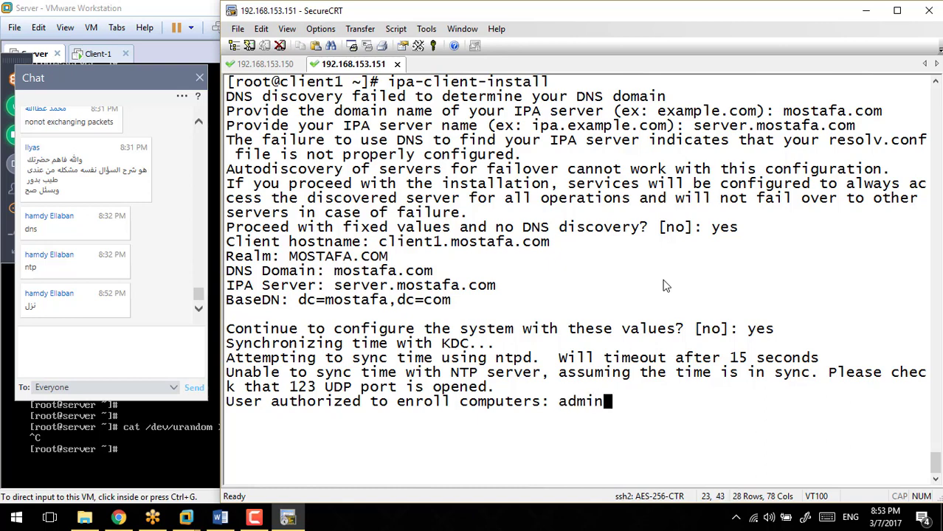
pyautogui.press('Return')
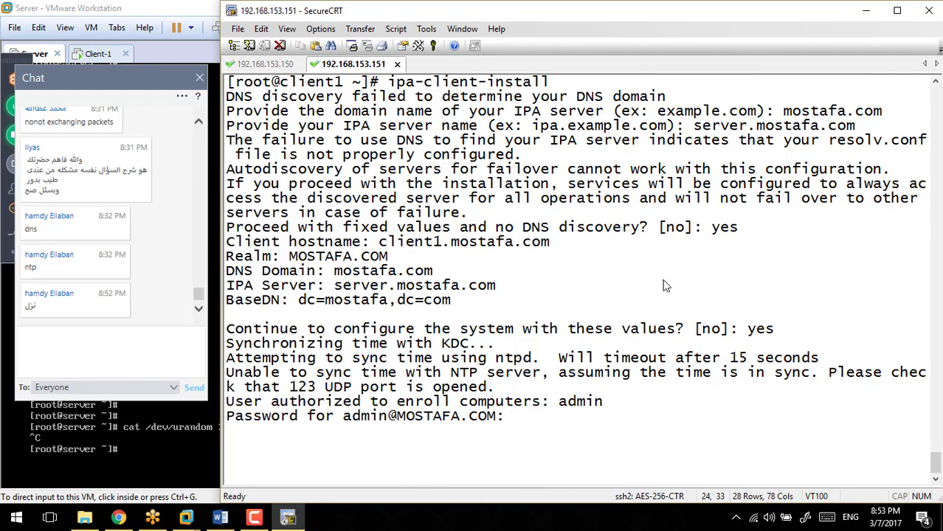
pyautogui.press('Return')
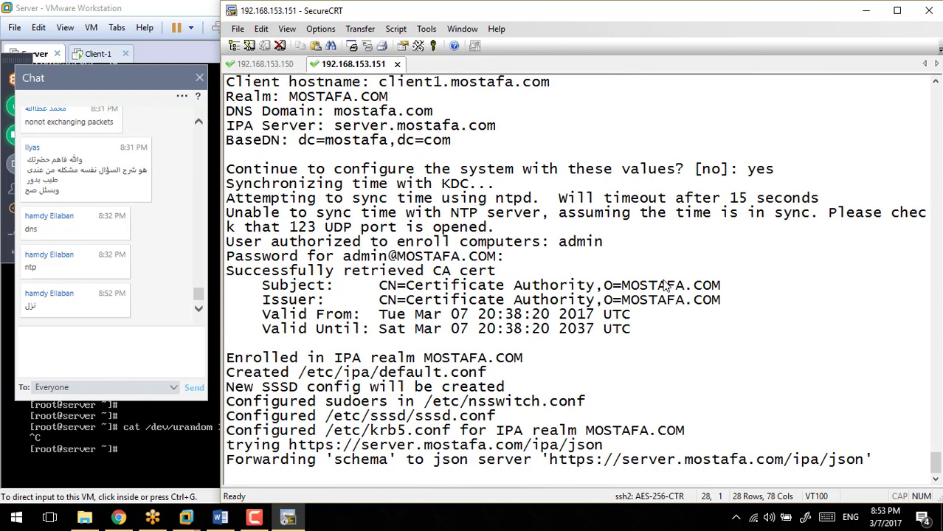
pyautogui.moveTo(254, 289); pyautogui.dragTo(691, 346)
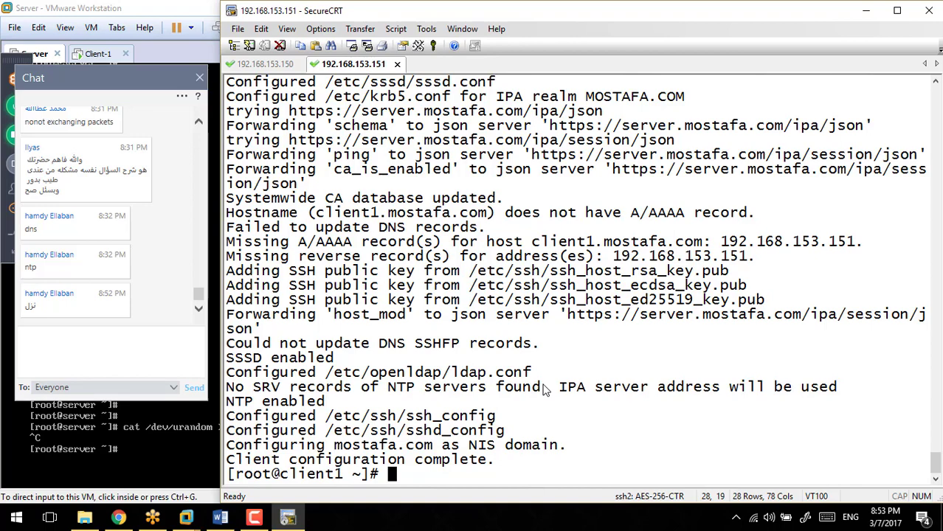
pyautogui.press('Return')
pyautogui.press('Return')
pyautogui.press('Return')
pyautogui.press('Return')
pyautogui.press('Return')
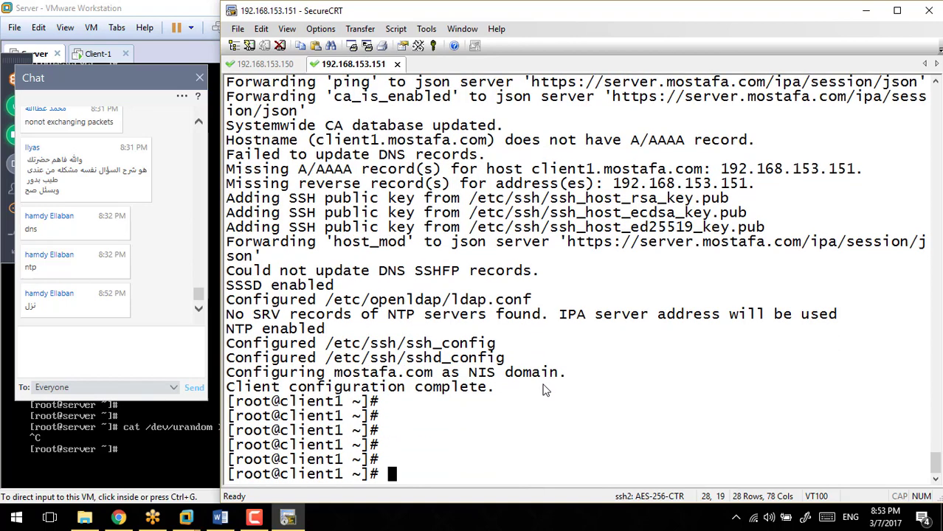
pyautogui.press('Return')
pyautogui.press('Return')
pyautogui.press('Return')
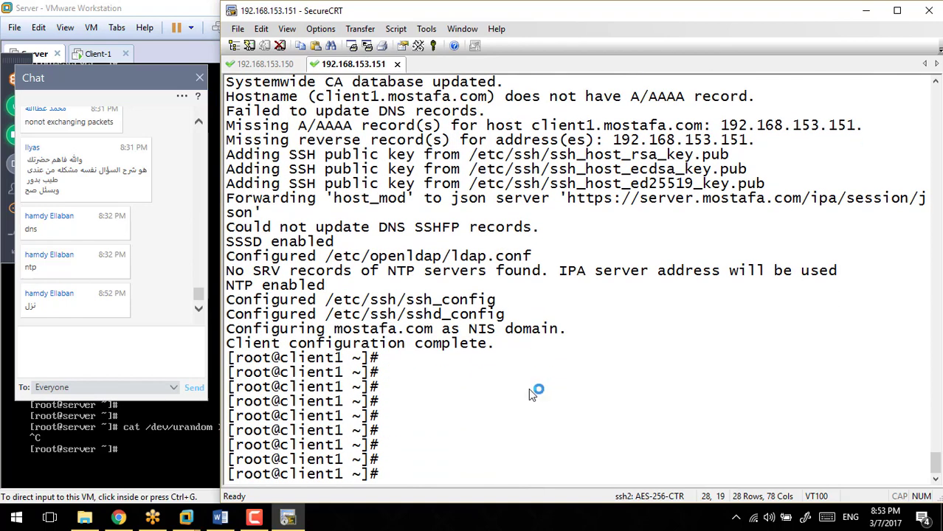
pyautogui.press('Return')
pyautogui.press('Return')
pyautogui.press('Return')
pyautogui.press('Return')
pyautogui.press('Return')
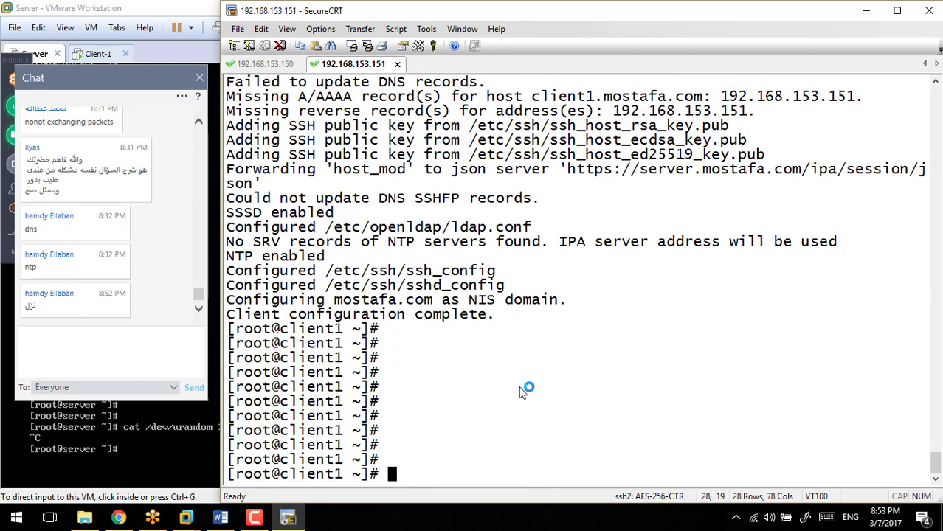
# Check the new user's principal name on the server session, then return to client1
pyautogui.click(264, 64)
pyautogui.tripleClick(431, 215)
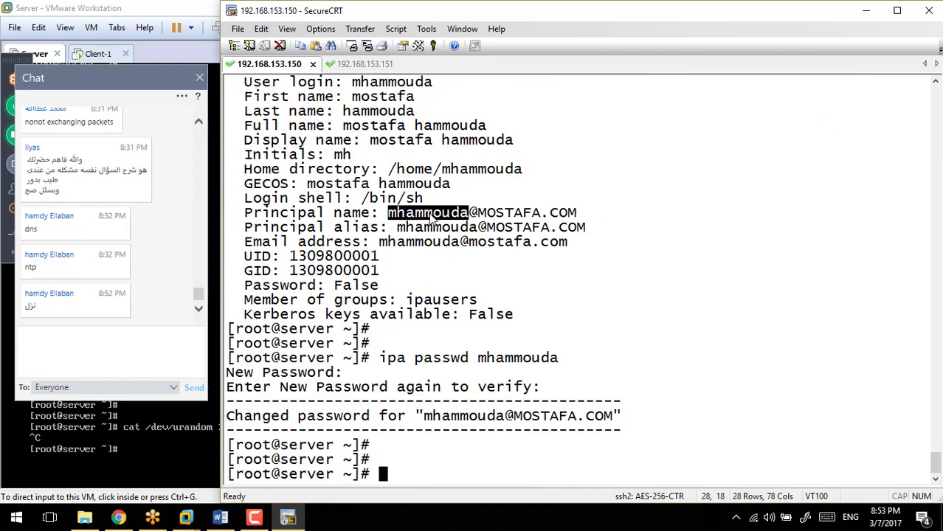
pyautogui.click(462, 214)
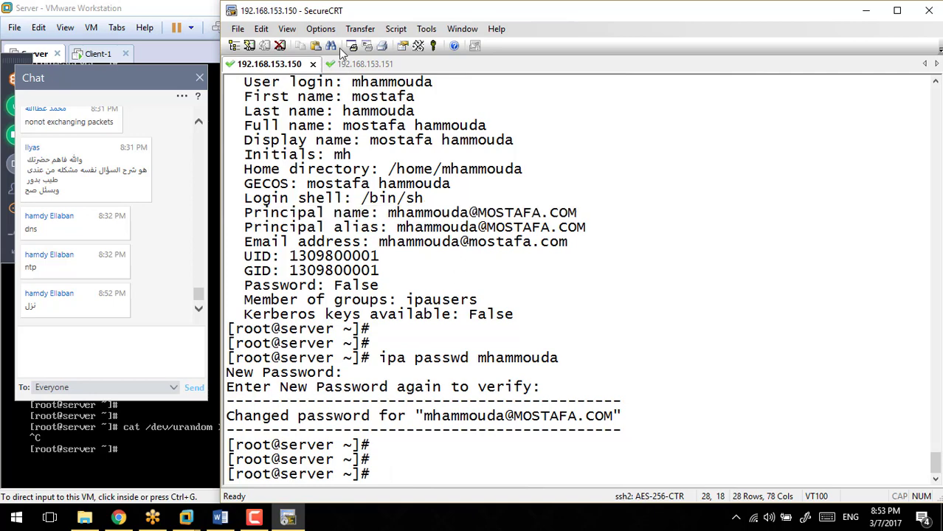
pyautogui.click(343, 65)
pyautogui.rightClick(343, 65)
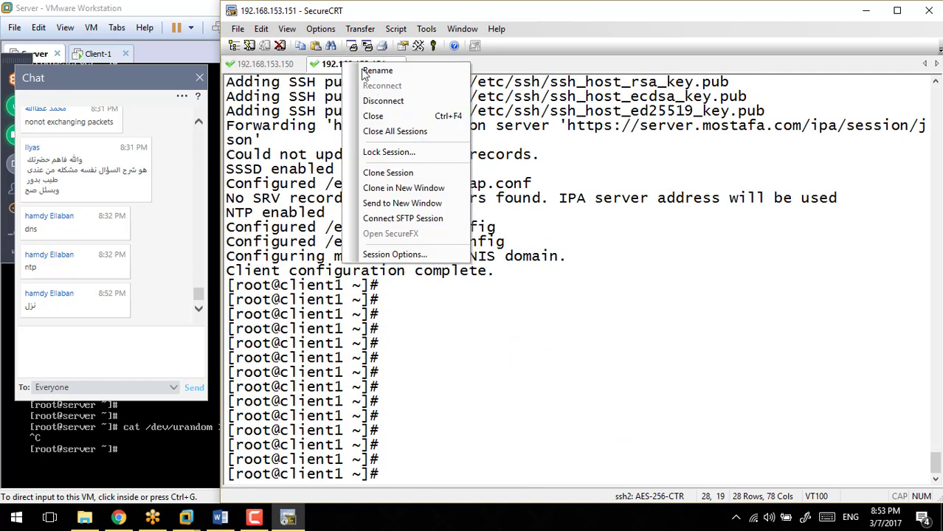
pyautogui.click(267, 149)
# Quick-connect to 192.168.153.151 as the FreeIPA user in the mostafa.com domain
pyautogui.click(249, 45)
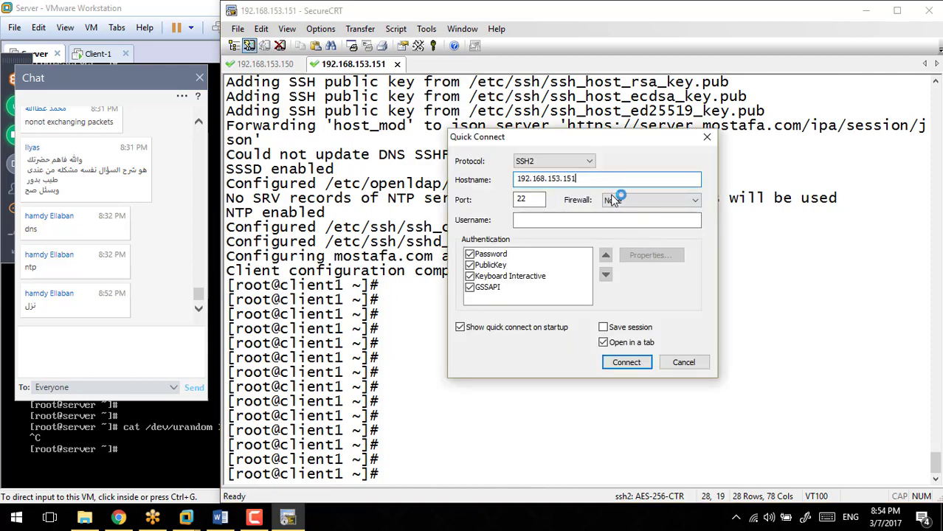
pyautogui.click(603, 221)
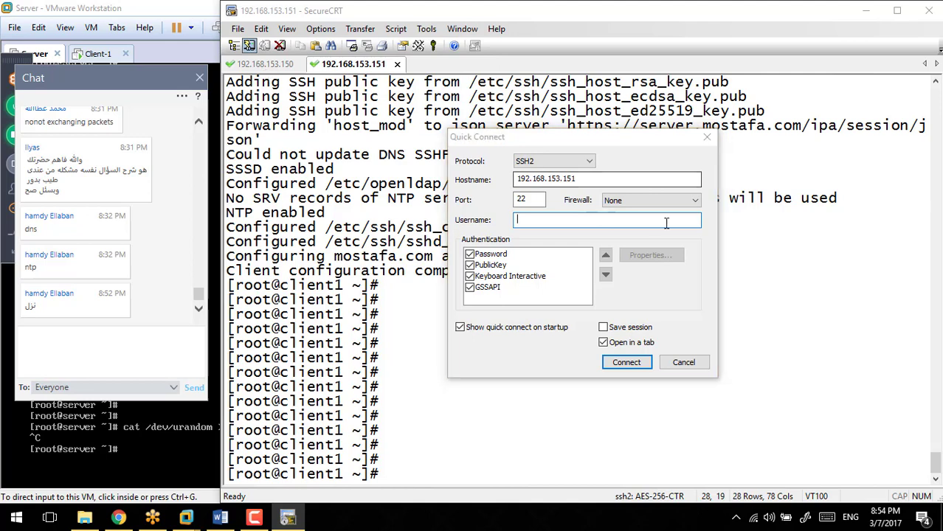
pyautogui.write('mham')
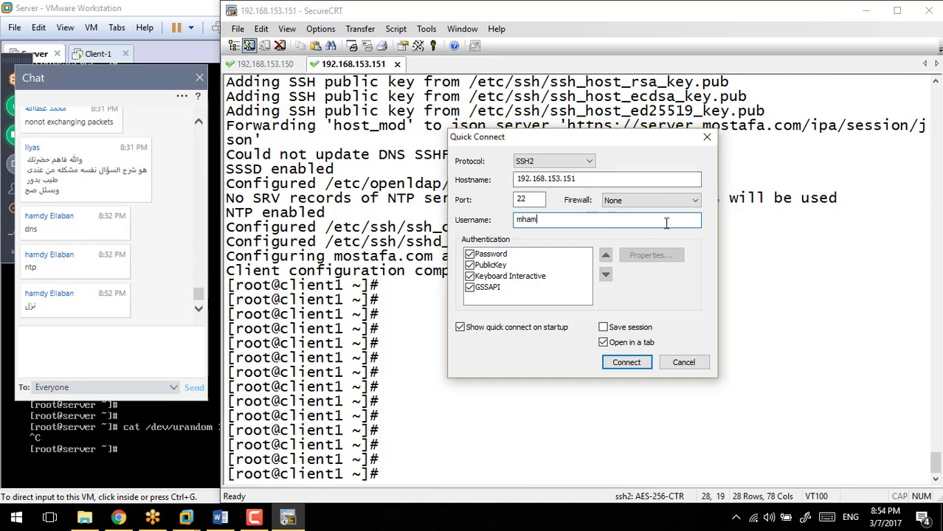
pyautogui.write('mouda@mostafa.com')
pyautogui.press('Return')
pyautogui.press('Return')
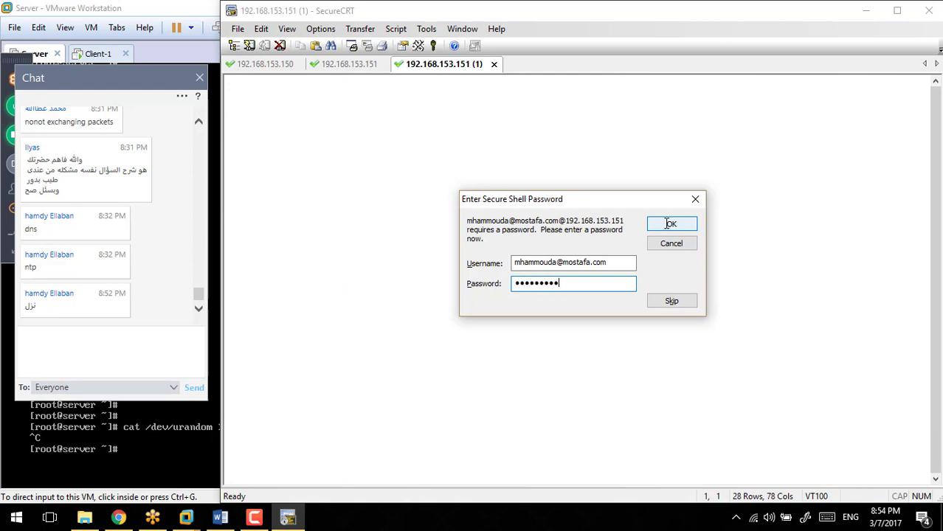
# Log in as the FreeIPA user and change the expired password, reconnecting after the first failed attempt
pyautogui.click(668, 224)
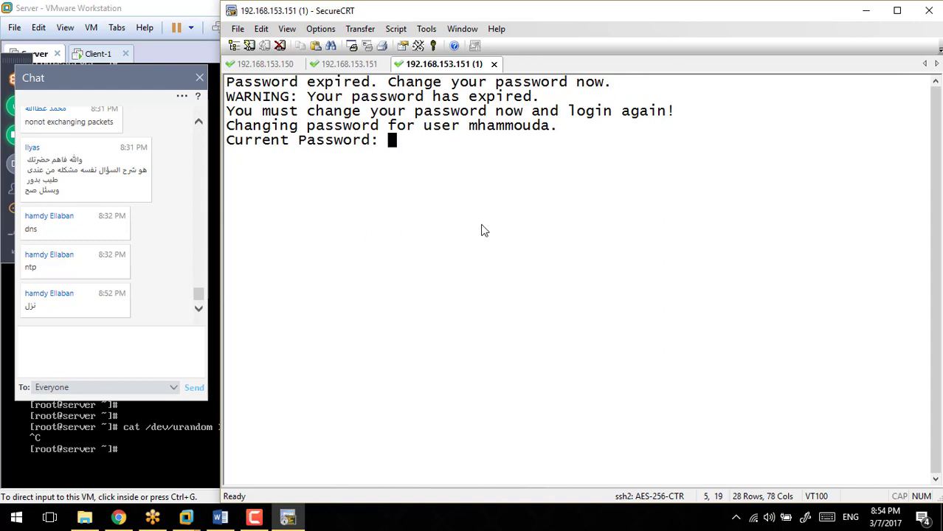
pyautogui.press('Return')
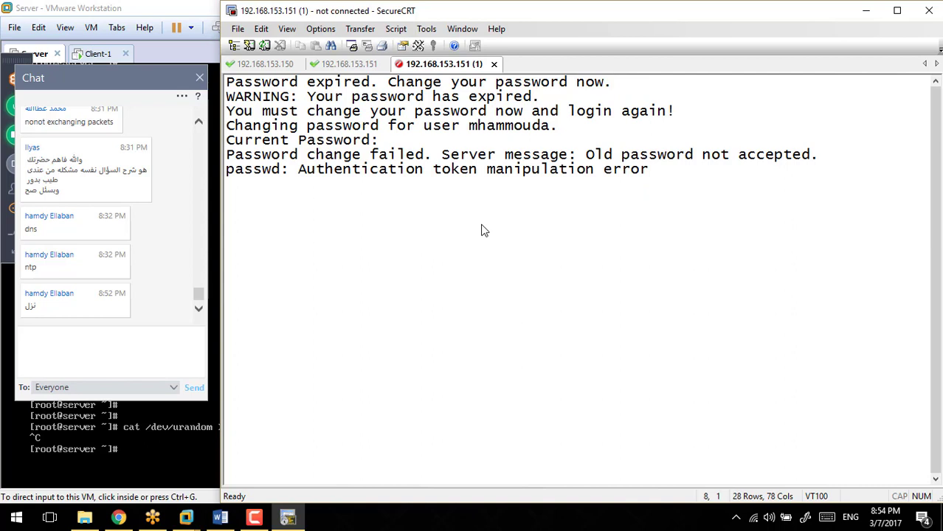
pyautogui.press('Return')
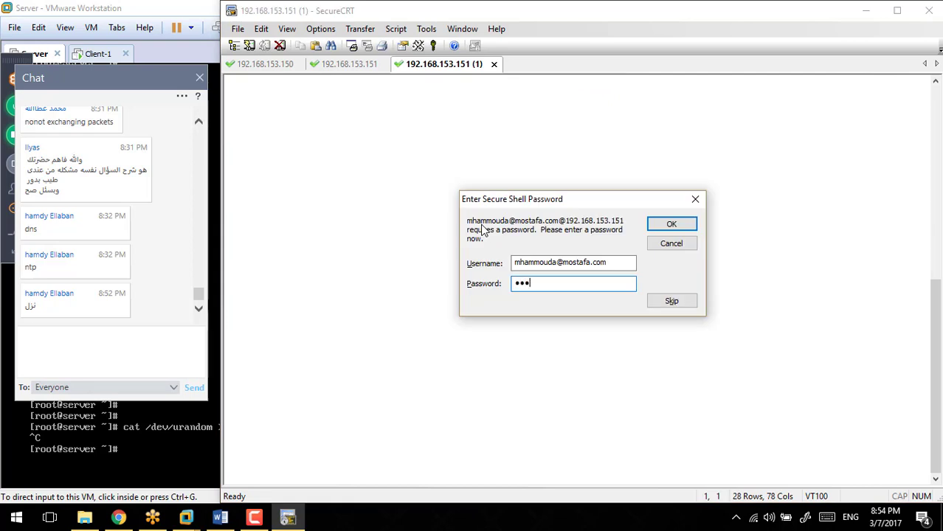
pyautogui.press('Return')
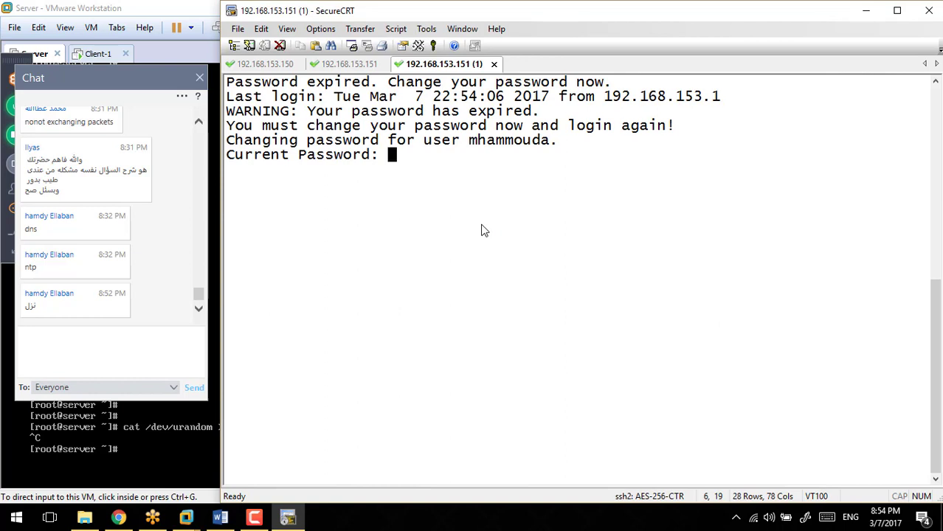
pyautogui.press('Return')
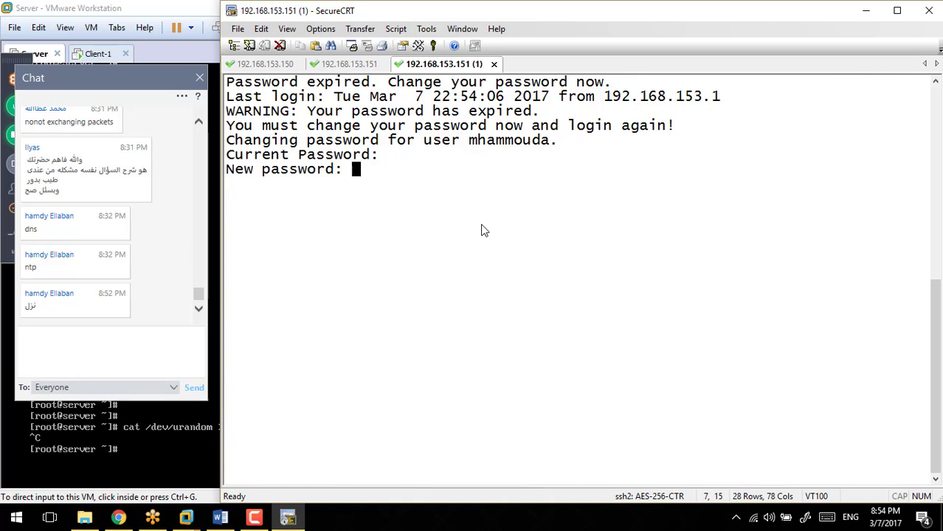
pyautogui.press('Return')
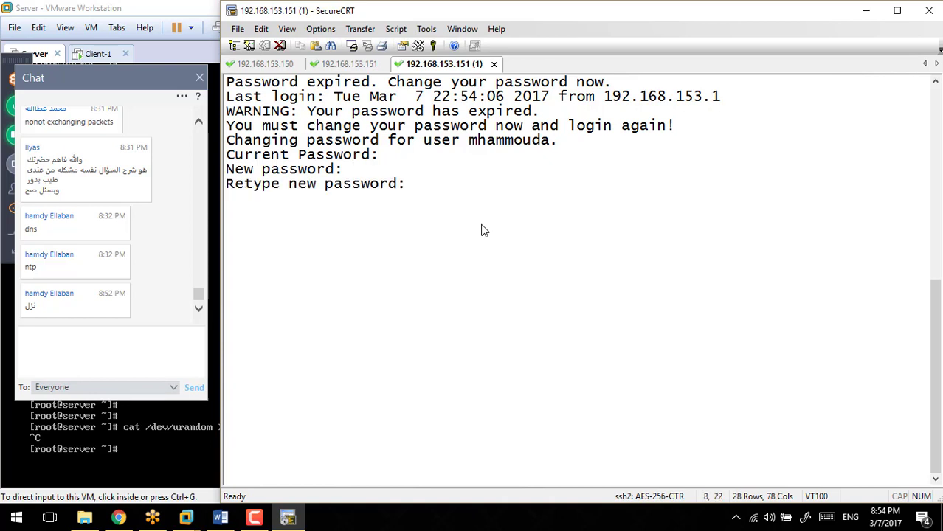
pyautogui.press('Return')
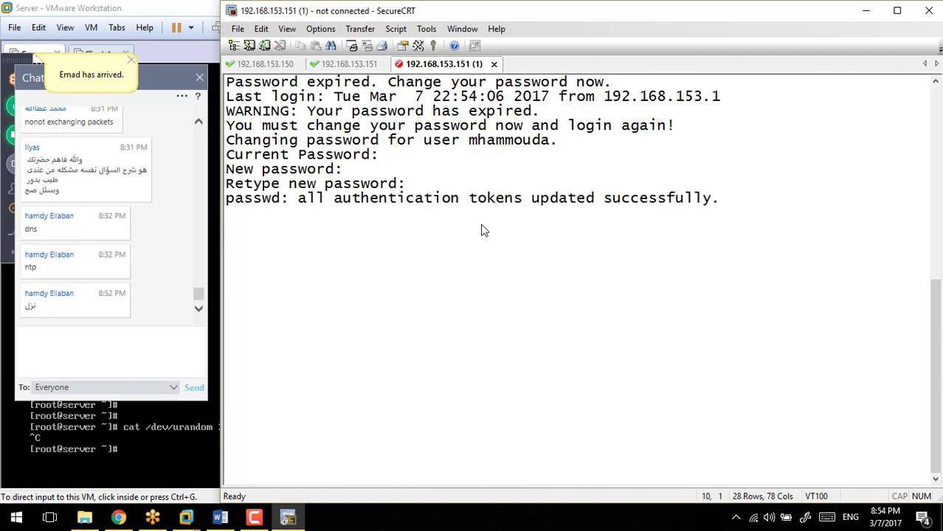
pyautogui.press('Return')
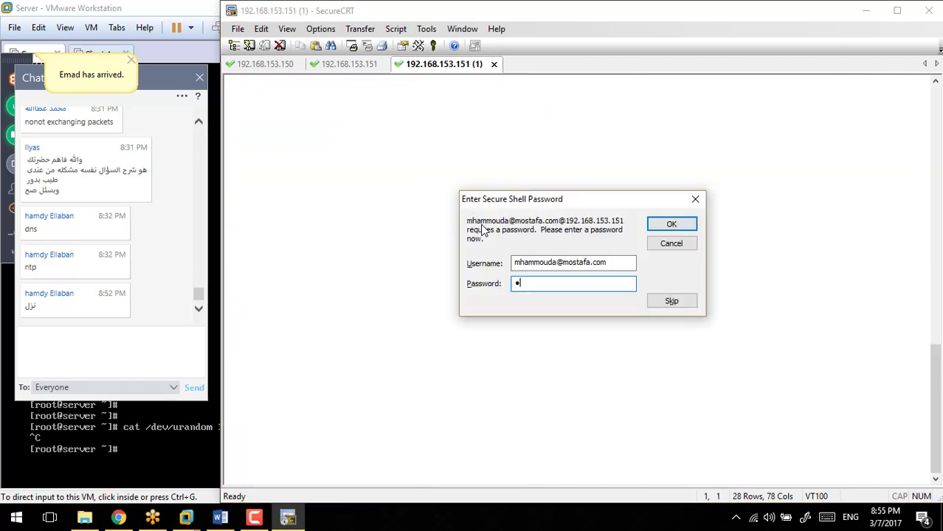
# Log in as the FreeIPA user and run id and hostname, highlighting client1.mostafa.com and the missing home path
pyautogui.write('******')
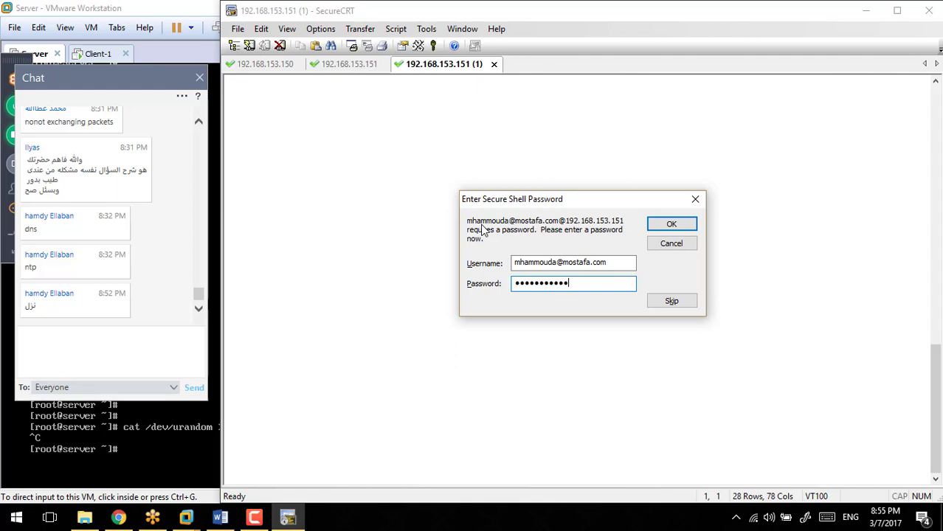
pyautogui.press('Return')
pyautogui.press('Return')
pyautogui.press('Return')
pyautogui.press('Return')
pyautogui.press('Return')
pyautogui.press('Return')
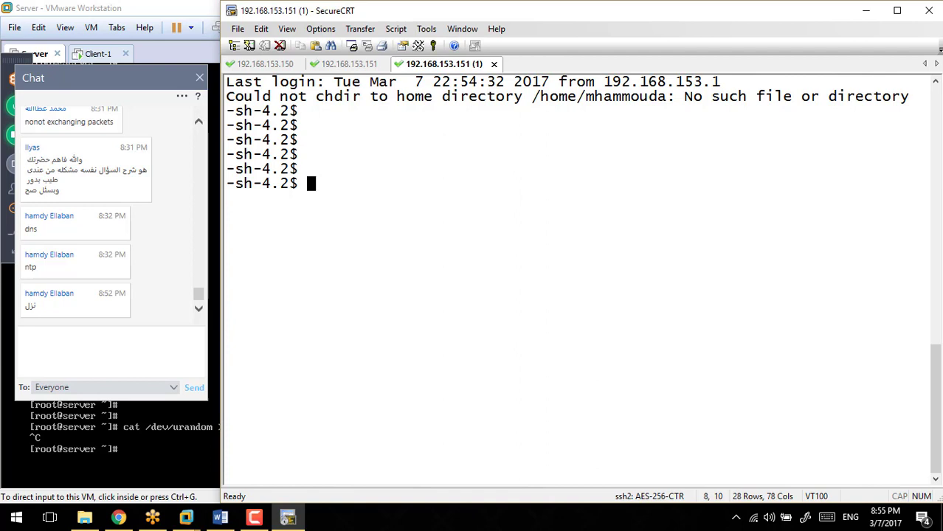
pyautogui.write('id')
pyautogui.press('Return')
pyautogui.press('Return')
pyautogui.press('Return')
pyautogui.write('hos')
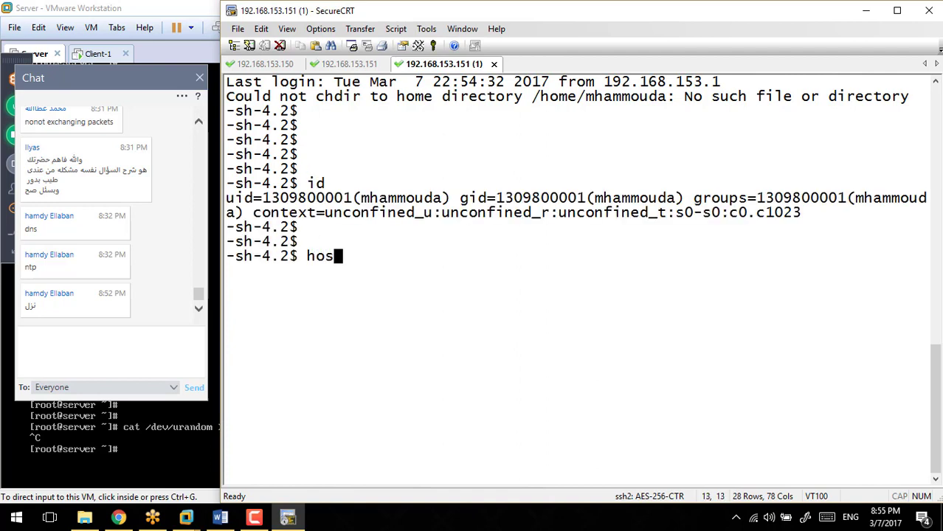
pyautogui.write('tname')
pyautogui.press('Return')
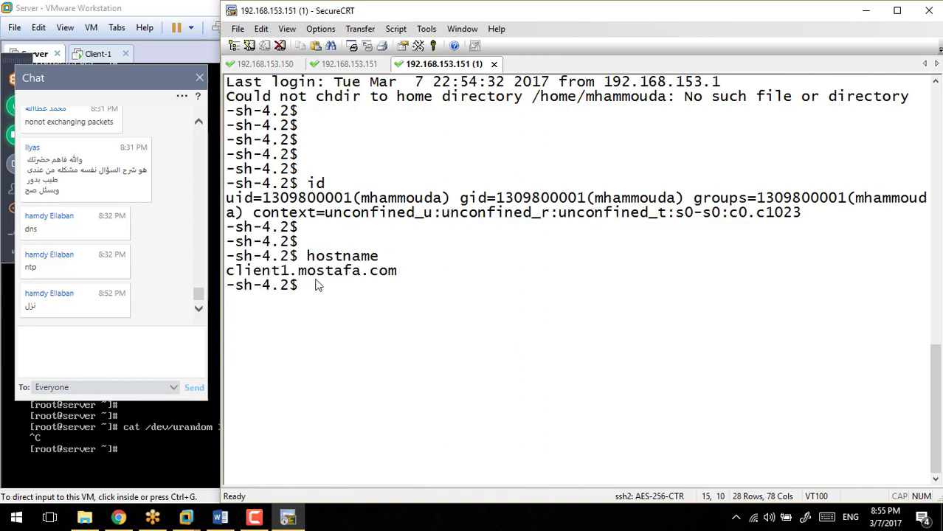
pyautogui.doubleClick(292, 270)
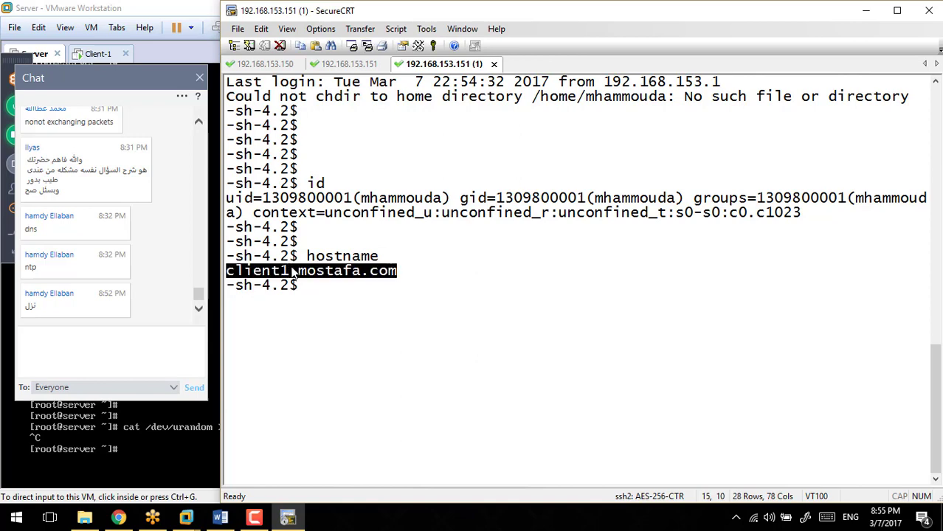
pyautogui.doubleClick(606, 99)
# Switch between the server and client sessions and type, then erase, an authconfig command
pyautogui.click(265, 63)
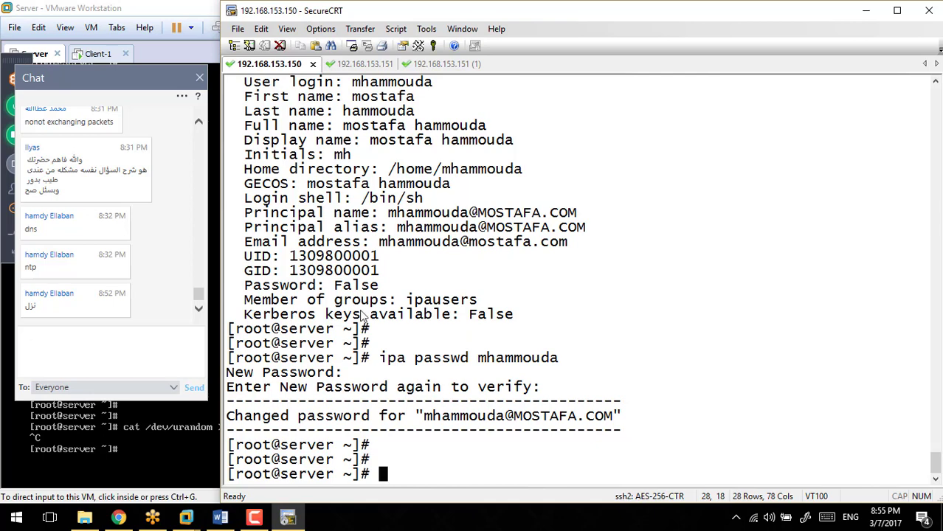
pyautogui.click(420, 64)
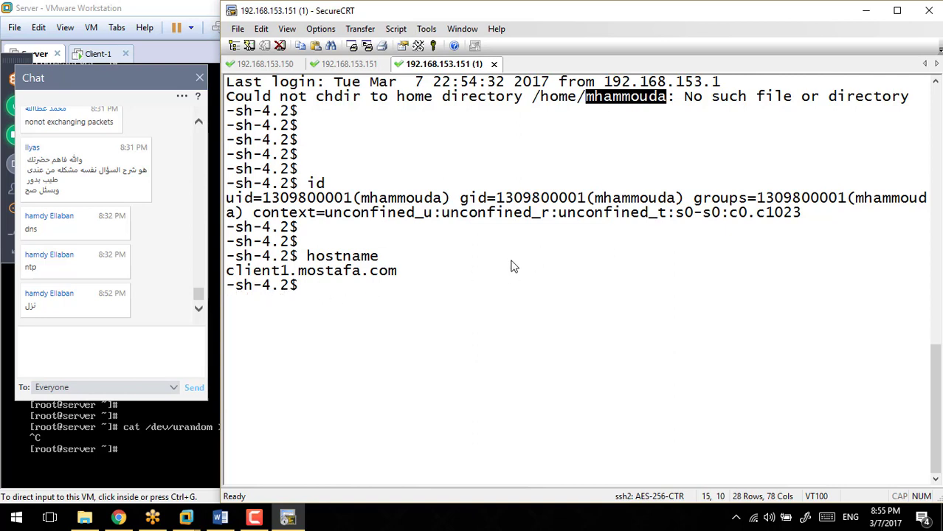
pyautogui.write('authconfig')
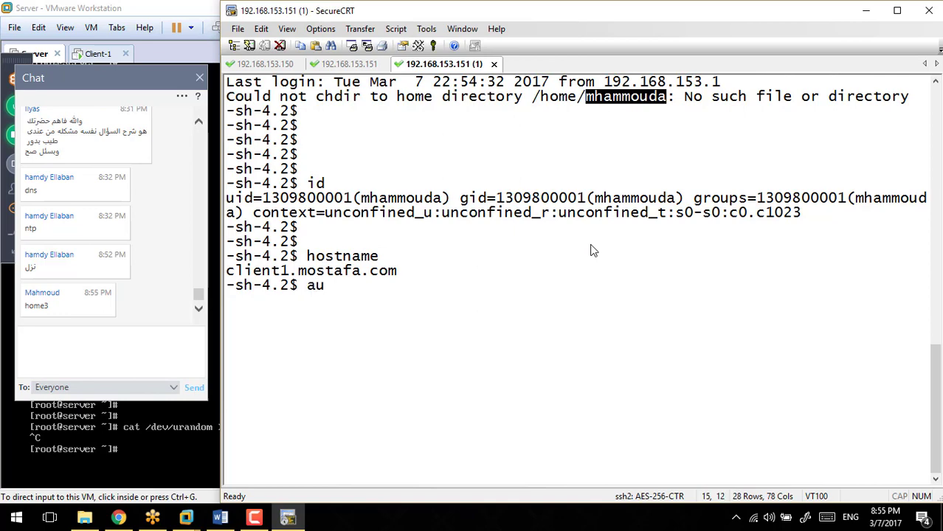
pyautogui.press('BackSpace')
pyautogui.press('BackSpace')
pyautogui.press('BackSpace')
pyautogui.press('BackSpace')
pyautogui.press('BackSpace')
pyautogui.press('BackSpace')
pyautogui.press('BackSpace')
pyautogui.press('BackSpace')
pyautogui.press('BackSpace')
pyautogui.press('BackSpace')
# On client1's root session, clear the screen and run authconfig --help, scrolling through its output
pyautogui.click(349, 64)
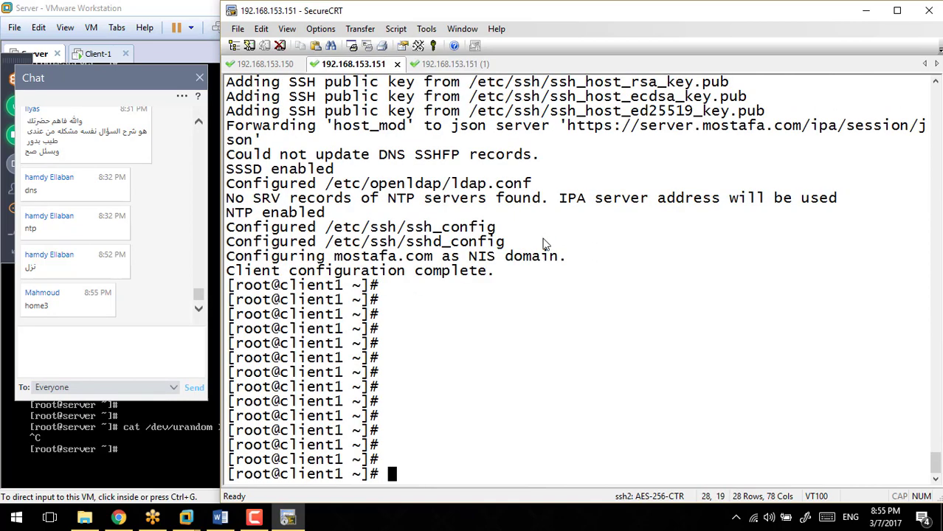
pyautogui.hotkey('ctrl', 'l')
pyautogui.write('auth')
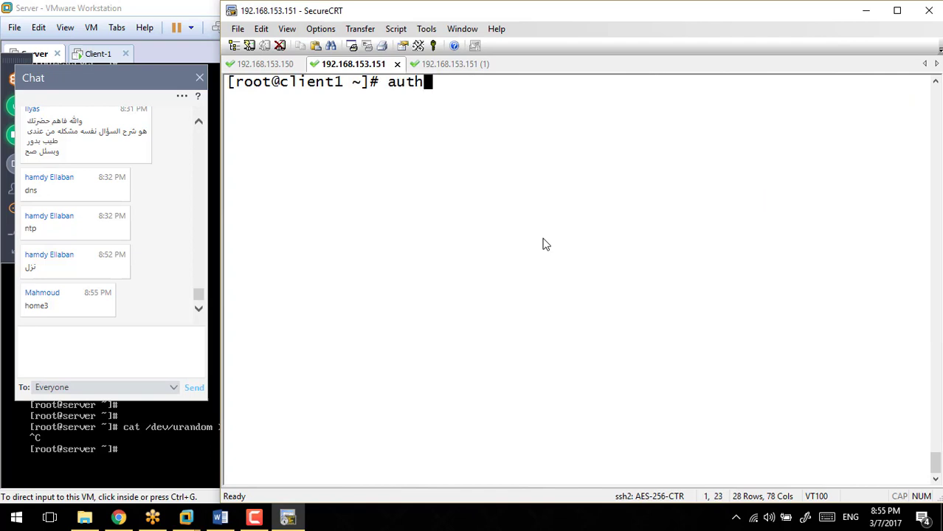
pyautogui.write('config --')
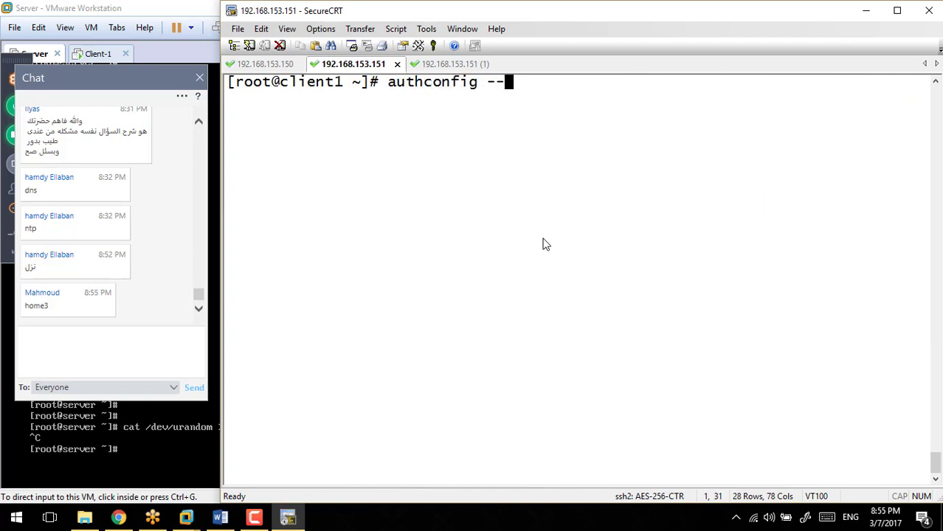
pyautogui.write('help')
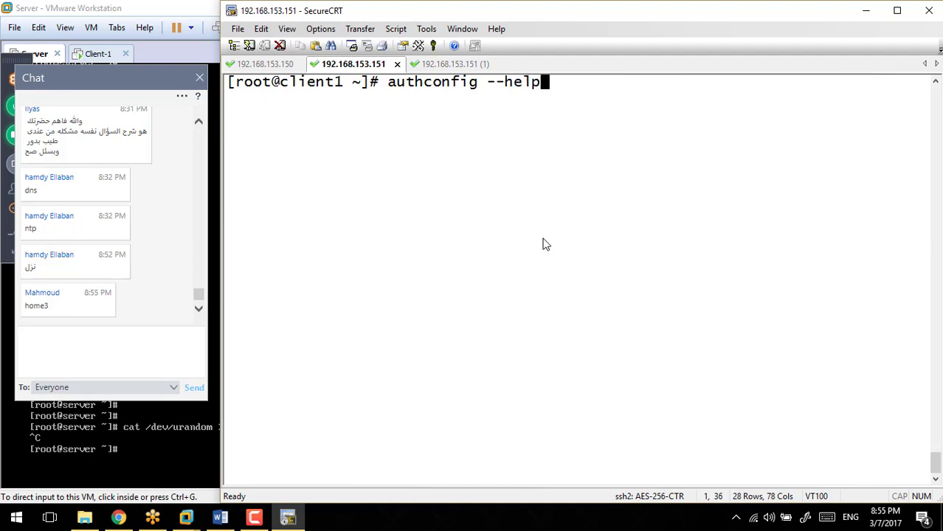
pyautogui.press('Return')
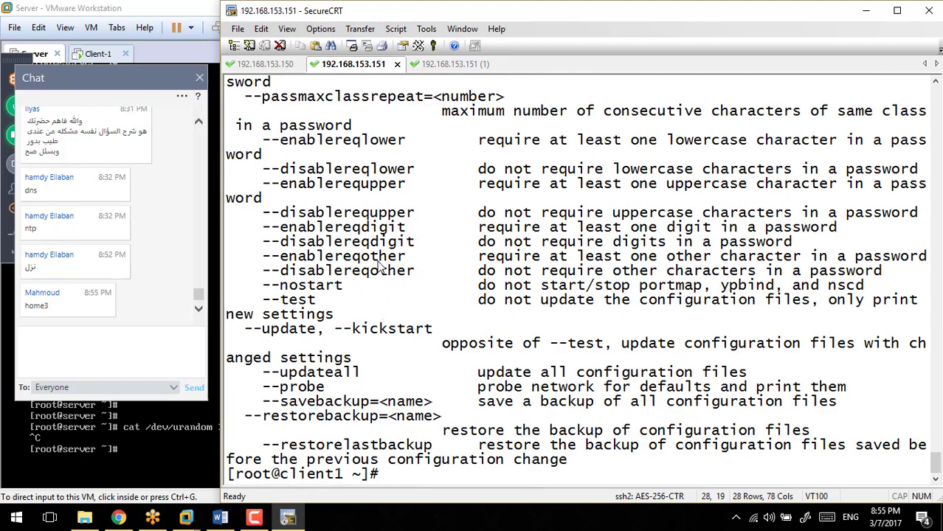
pyautogui.scroll(20, 378, 267)
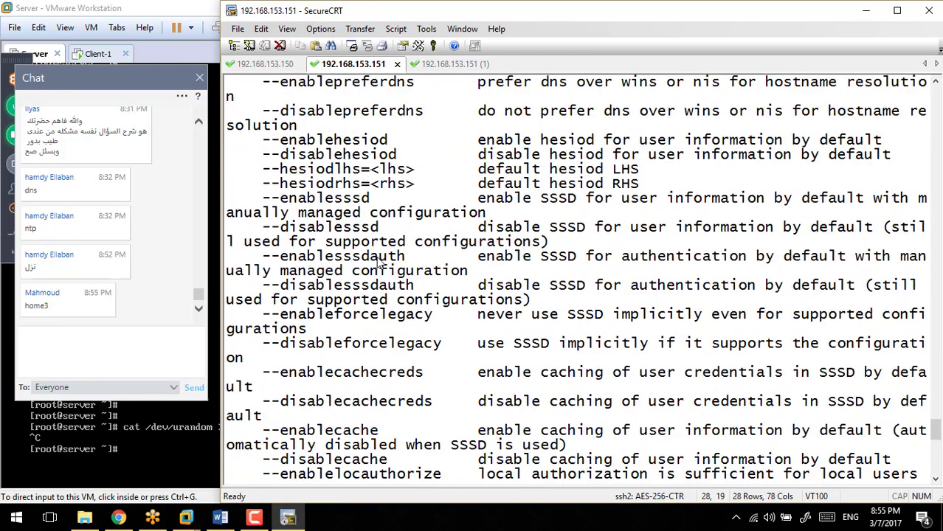
pyautogui.scroll(6, 379, 262)
pyautogui.scroll(11, 377, 260)
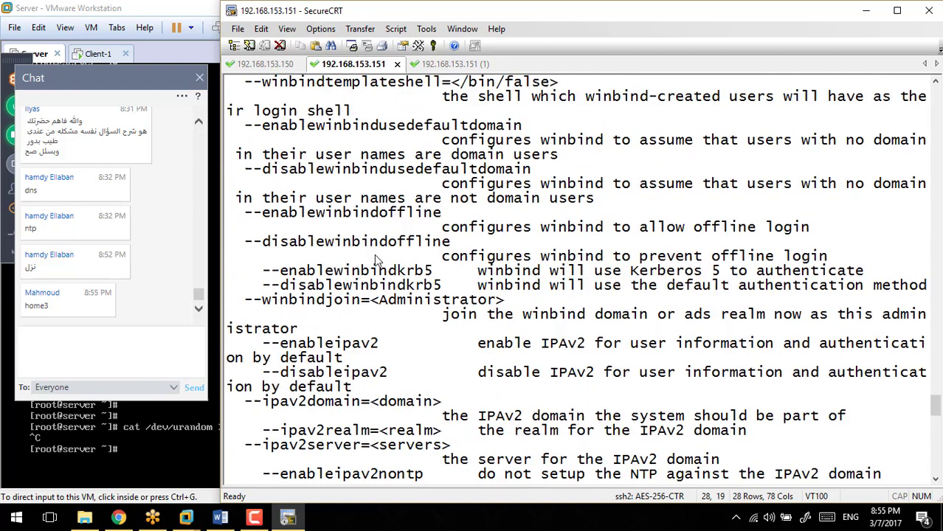
# Recall authconfig --help and append '| grep -i home' to filter it
pyautogui.press('Up')
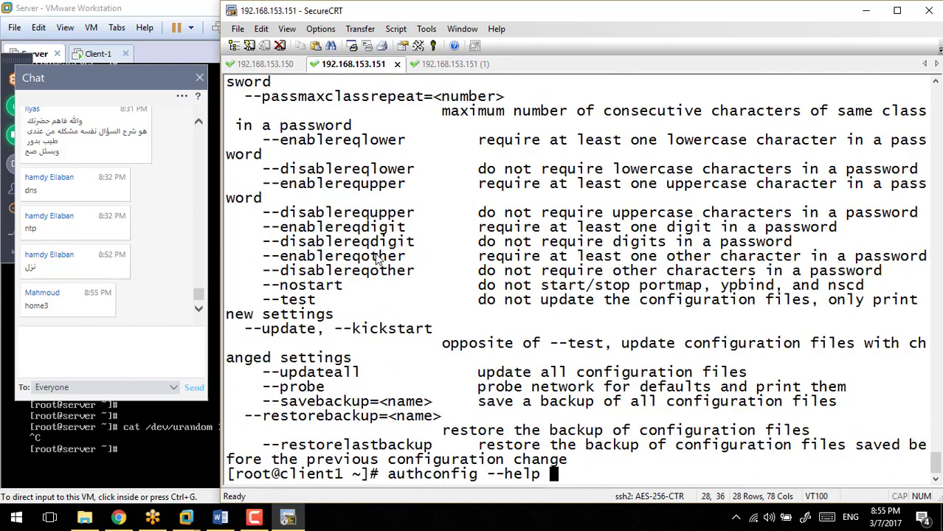
pyautogui.press('BackSpace')
pyautogui.press('BackSpace')
pyautogui.press('BackSpace')
pyautogui.write('eh')
pyautogui.press('BackSpace')
pyautogui.write('lp')
pyautogui.hotkey('ctrl', 'l')
pyautogui.write('| g')
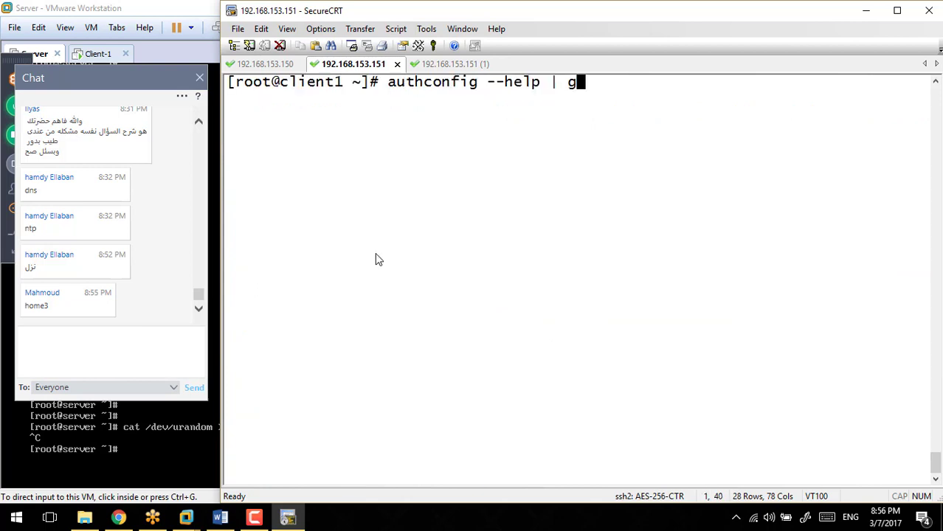
pyautogui.write('rep -i home')
# Run authconfig --help filtered for 'home', then recall and trim the command
pyautogui.press('Return')
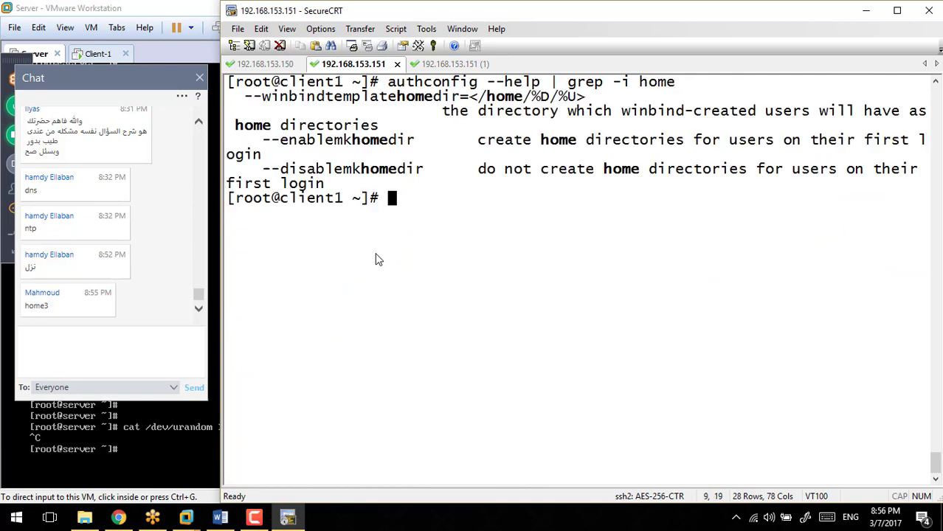
pyautogui.press('Return')
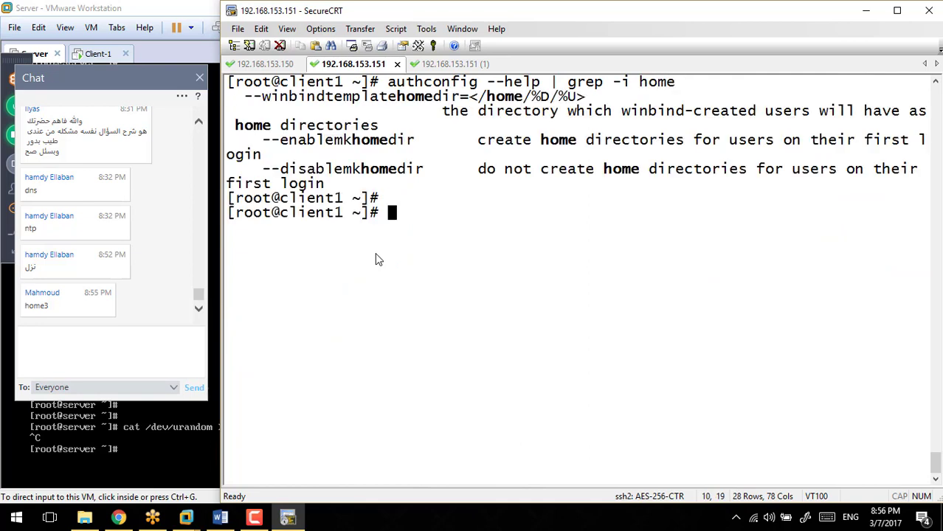
pyautogui.press('Up')
pyautogui.press('BackSpace')
pyautogui.press('BackSpace')
pyautogui.press('BackSpace')
pyautogui.press('BackSpace')
pyautogui.press('BackSpace')
pyautogui.press('BackSpace')
pyautogui.press('BackSpace')
pyautogui.press('BackSpace')
pyautogui.press('BackSpace')
pyautogui.press('BackSpace')
pyautogui.press('BackSpace')
pyautogui.press('BackSpace')
pyautogui.press('BackSpace')
pyautogui.press('BackSpace')
pyautogui.press('BackSpace')
pyautogui.press('BackSpace')
pyautogui.press('BackSpace')
pyautogui.press('BackSpace')
pyautogui.press('BackSpace')
pyautogui.press('BackSpace')
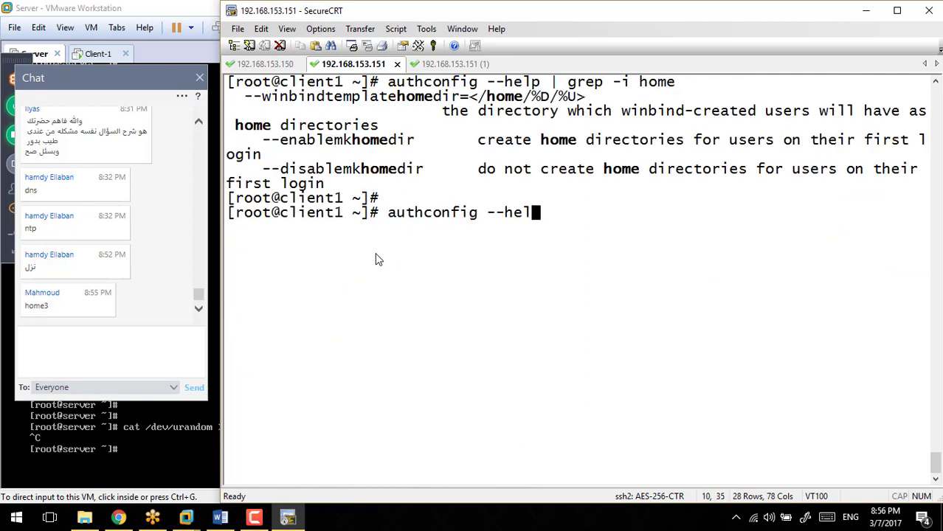
pyautogui.press('BackSpace')
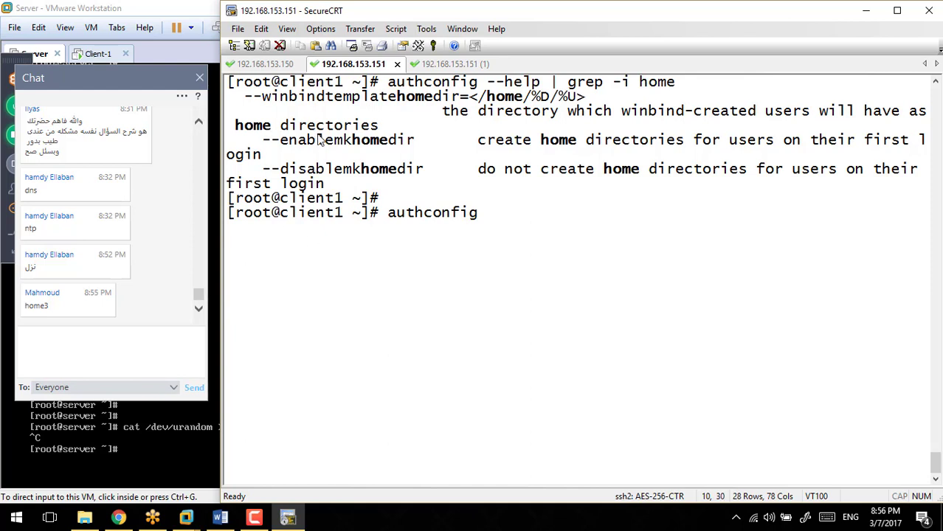
# Run authconfig --enablemkhomedir, pasting the option name copied from the help output
pyautogui.doubleClick(321, 142)
pyautogui.hotkey('ctrl', 'c')
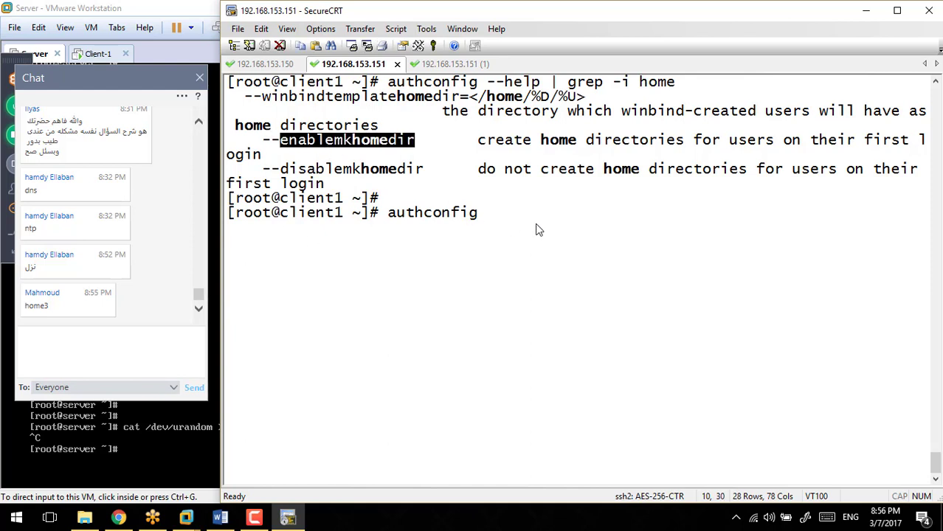
pyautogui.write('--')
pyautogui.middleClick(538, 230)
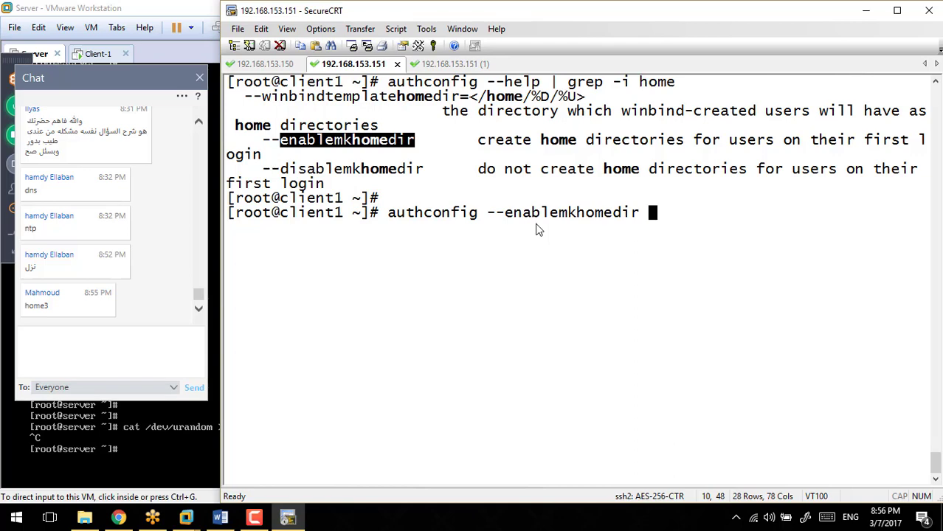
pyautogui.press('Return')
pyautogui.press('Up')
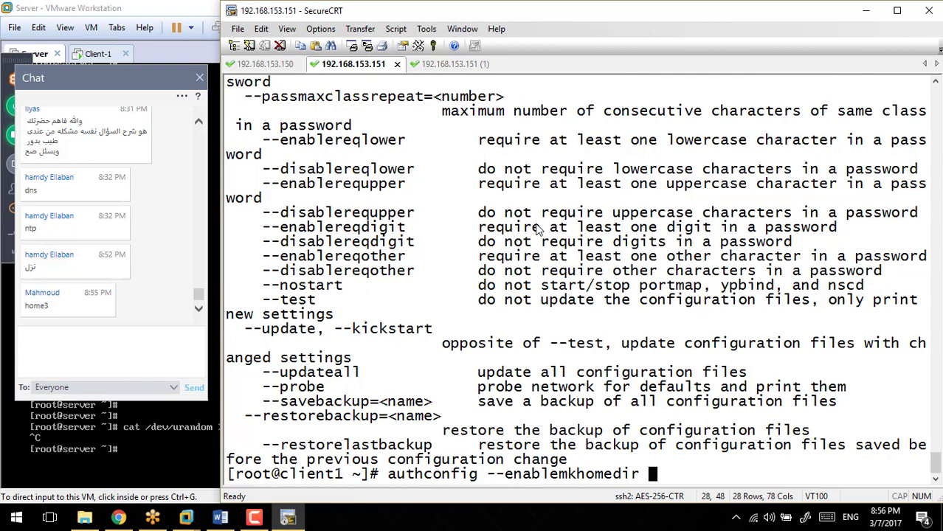
# Scroll up through the authconfig help list to review the LDAP, smartcard and fingerprint options
pyautogui.scroll(10, 439, 214)
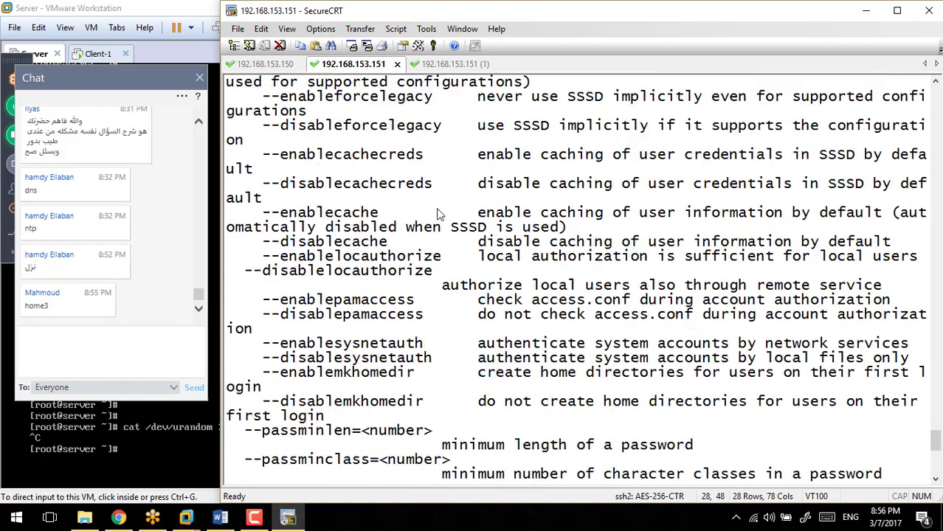
pyautogui.scroll(15, 436, 212)
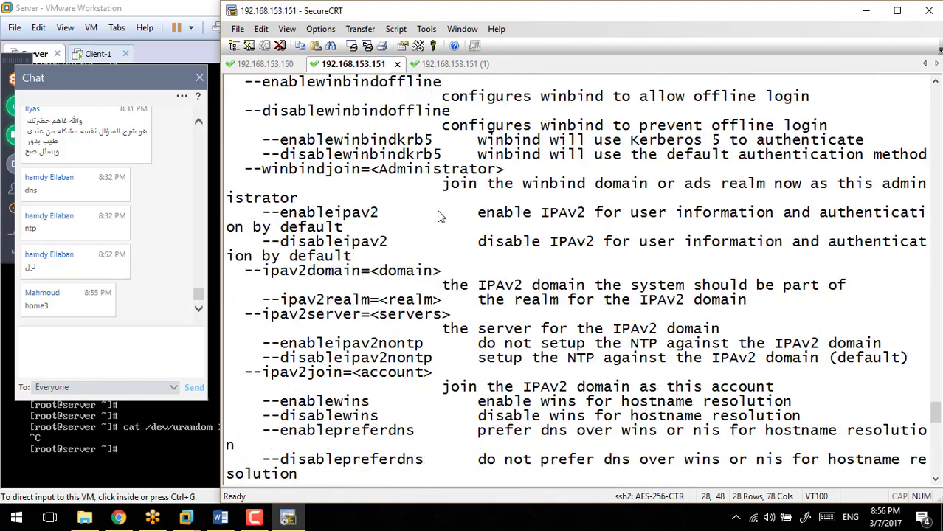
pyautogui.scroll(4, 437, 215)
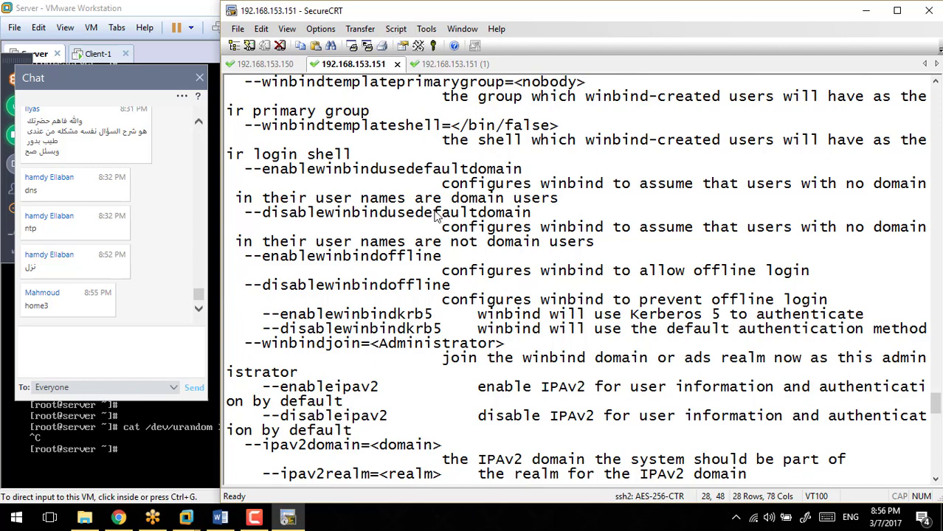
pyautogui.scroll(6, 447, 220)
pyautogui.scroll(7, 450, 221)
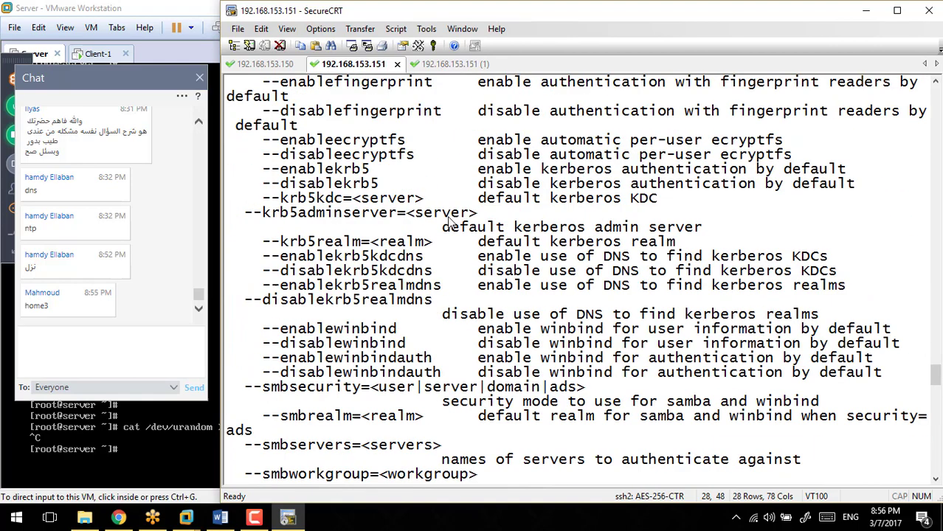
pyautogui.scroll(8, 448, 219)
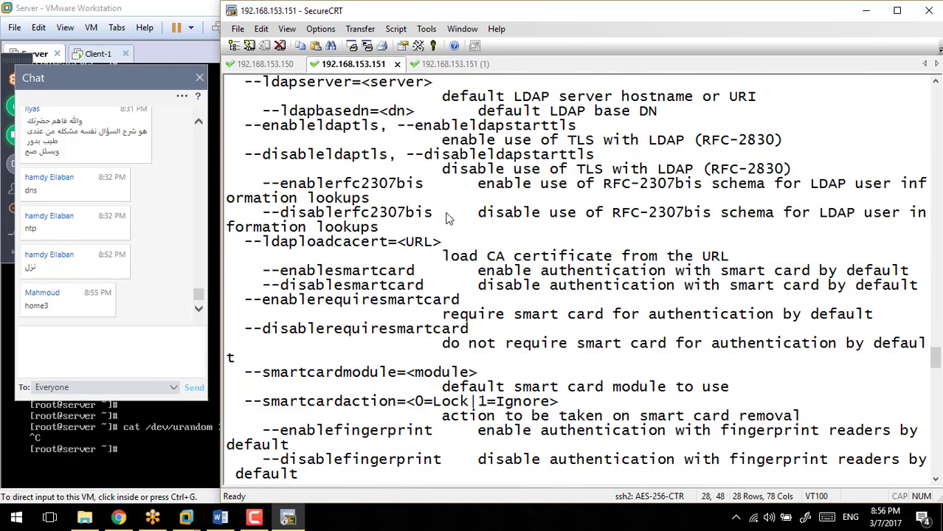
# Read the full authconfig --help output in less, then quit back to fresh root prompts
pyautogui.hotkey('ctrl', 'l')
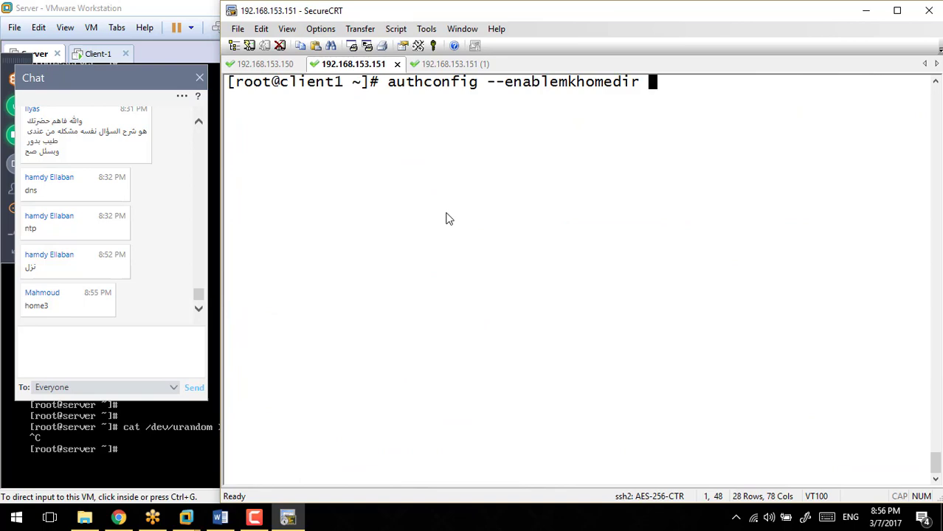
pyautogui.press('Up')
pyautogui.press('BackSpace')
pyautogui.press('BackSpace')
pyautogui.press('BackSpace')
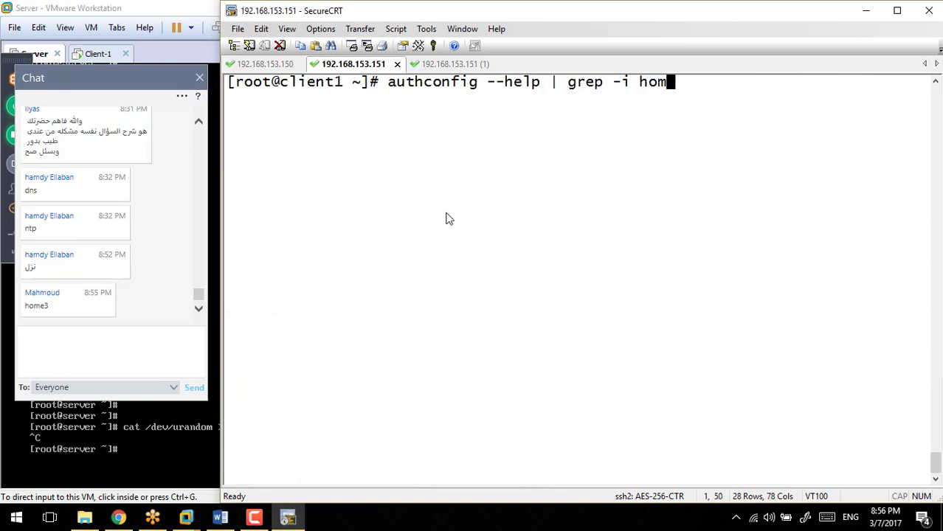
pyautogui.press('BackSpace')
pyautogui.press('BackSpace')
pyautogui.press('BackSpace')
pyautogui.press('BackSpace')
pyautogui.press('BackSpace')
pyautogui.press('BackSpace')
pyautogui.press('BackSpace')
pyautogui.press('BackSpace')
pyautogui.press('BackSpace')
pyautogui.write('less')
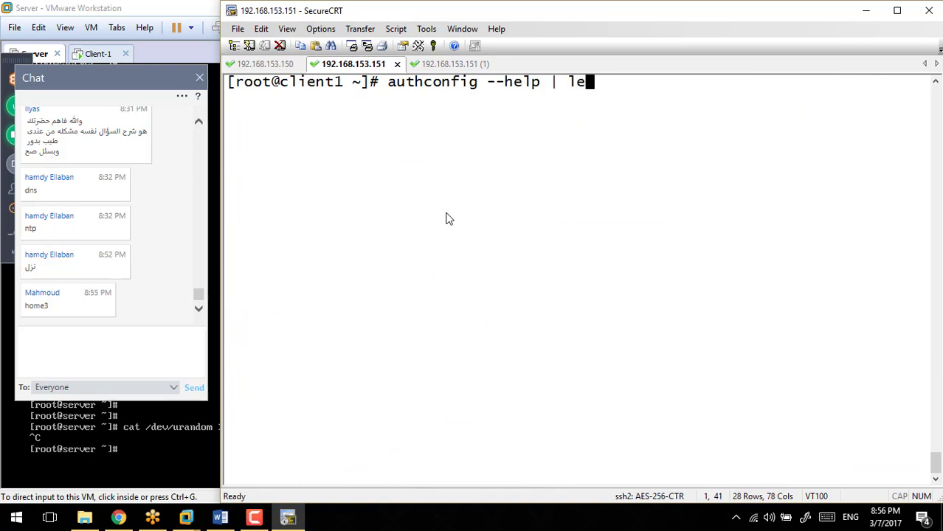
pyautogui.press('Return')
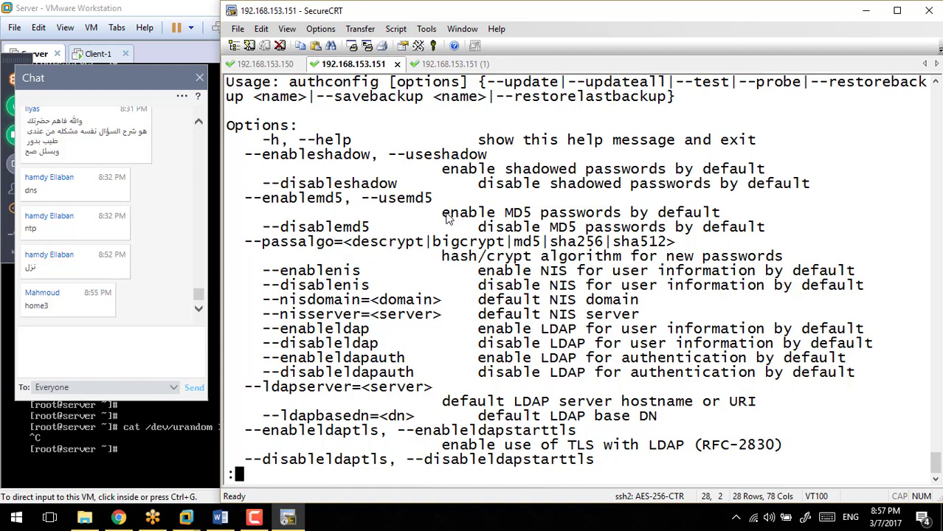
pyautogui.press('space')
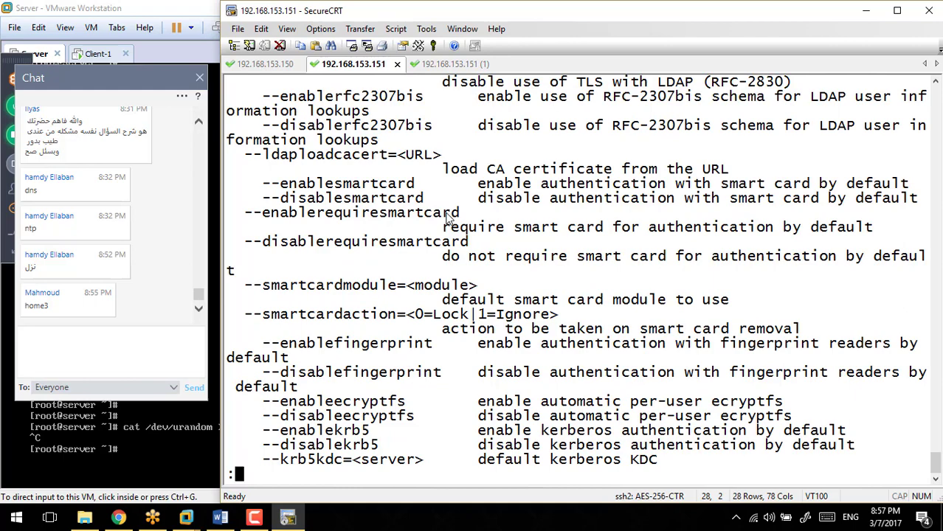
pyautogui.press('space')
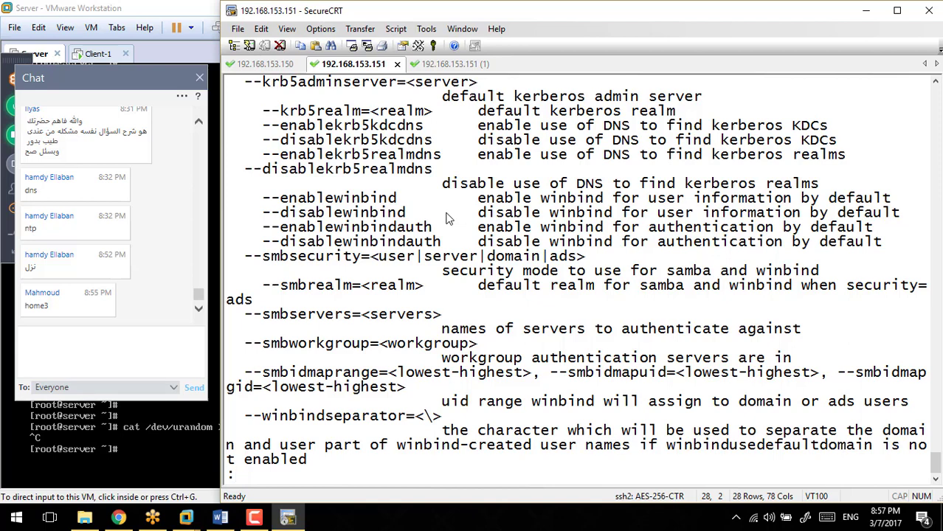
pyautogui.press('q')
pyautogui.press('Return')
pyautogui.press('Return')
pyautogui.press('Return')
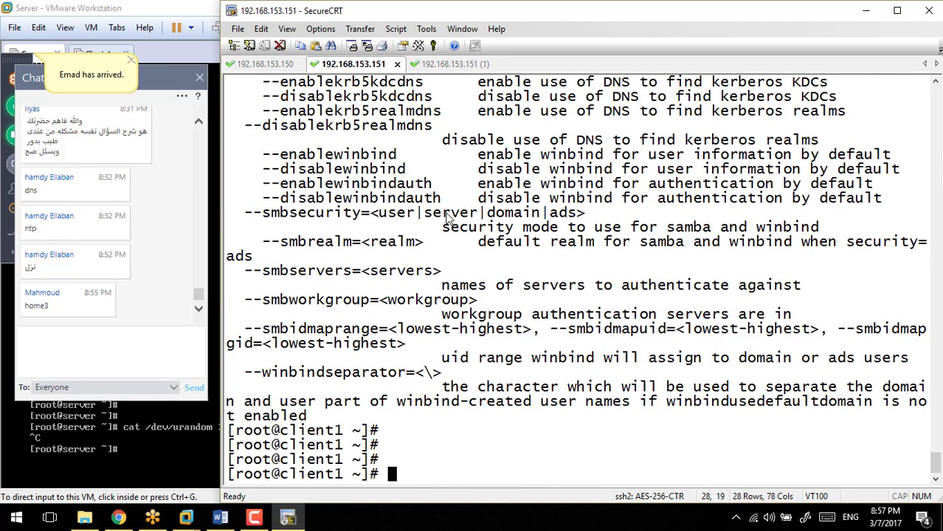
# Open /etc/pam.d/password-auth in vim
pyautogui.write('vim /e')
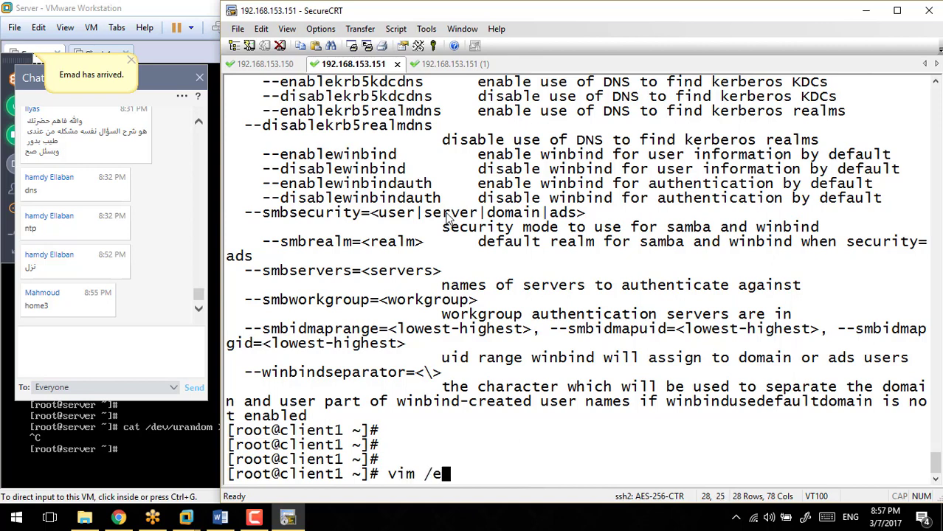
pyautogui.write('tc/pam')
pyautogui.press('Tab')
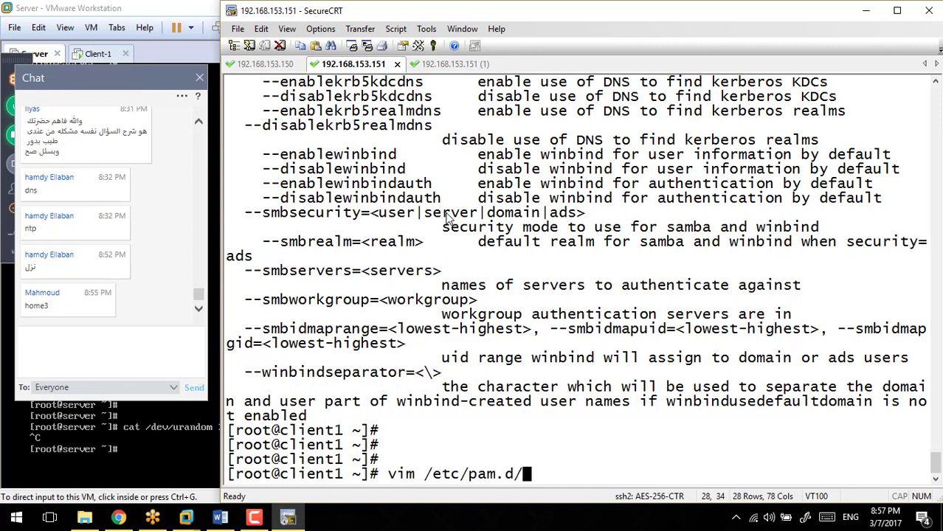
pyautogui.write('passw')
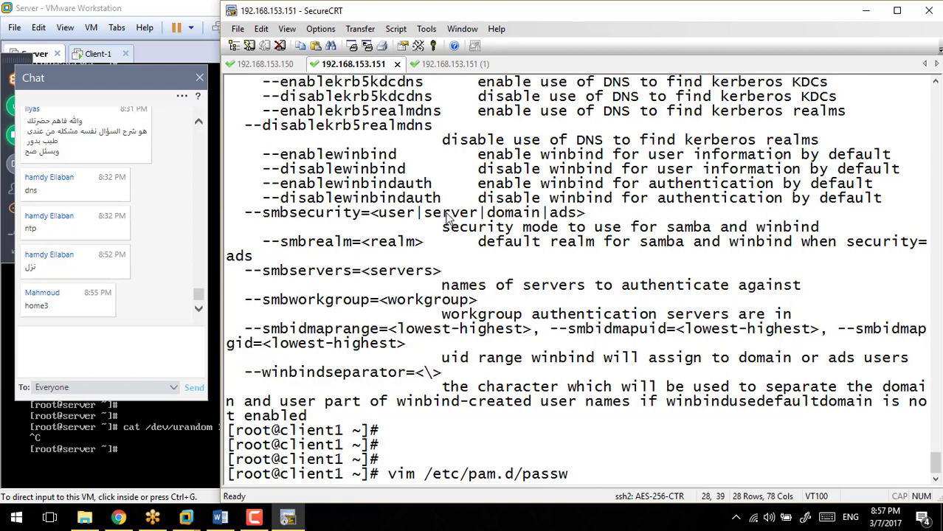
pyautogui.write('o')
pyautogui.press('Tab')
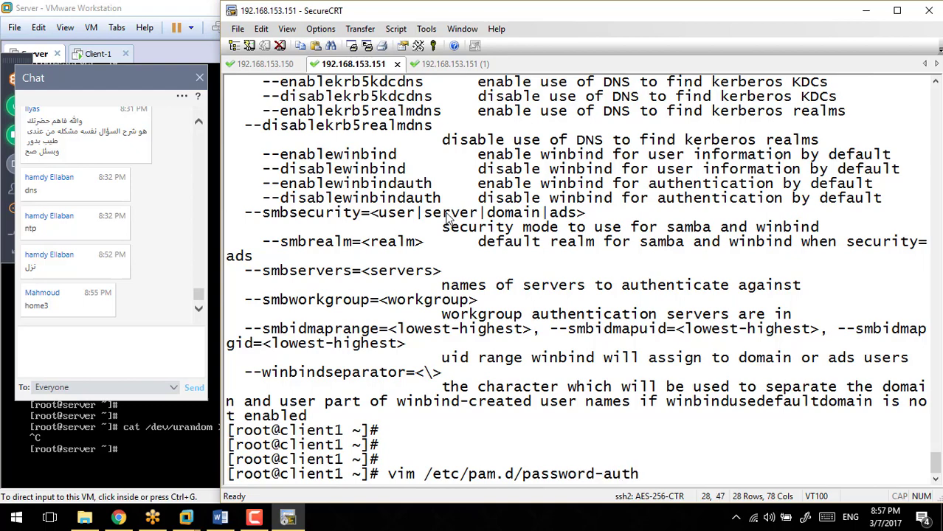
pyautogui.press('Return')
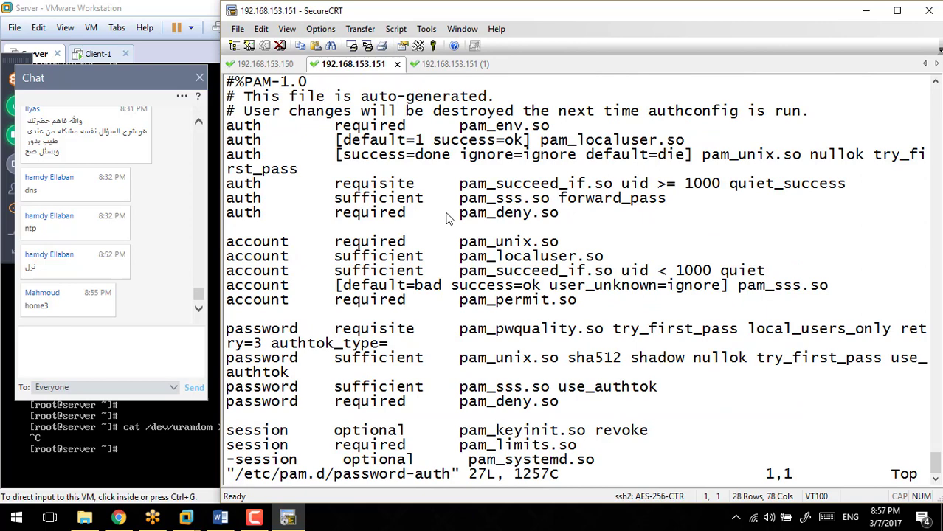
# Add a 'session required pam_mkhomedir.so skel=/etc' line near pam_limits and save the file
pyautogui.press('Down')
pyautogui.press('Down')
pyautogui.press('Down')
pyautogui.press('Down')
pyautogui.press('Down')
pyautogui.press('Down')
pyautogui.press('Down')
pyautogui.press('Down')
pyautogui.press('Down')
pyautogui.press('Down')
pyautogui.press('Down')
pyautogui.press('Down')
pyautogui.press('Down')
pyautogui.press('Down')
pyautogui.press('Down')
pyautogui.press('Down')
pyautogui.press('Down')
pyautogui.press('Down')
pyautogui.press('Down')
pyautogui.press('Down')
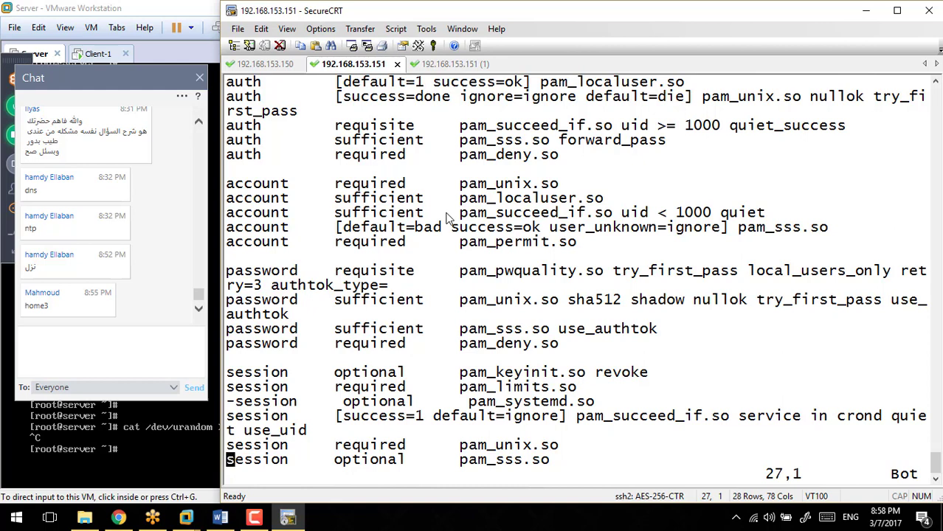
pyautogui.press('Up')
pyautogui.press('Up')
pyautogui.press('Up')
pyautogui.press('Up')
pyautogui.write('o')
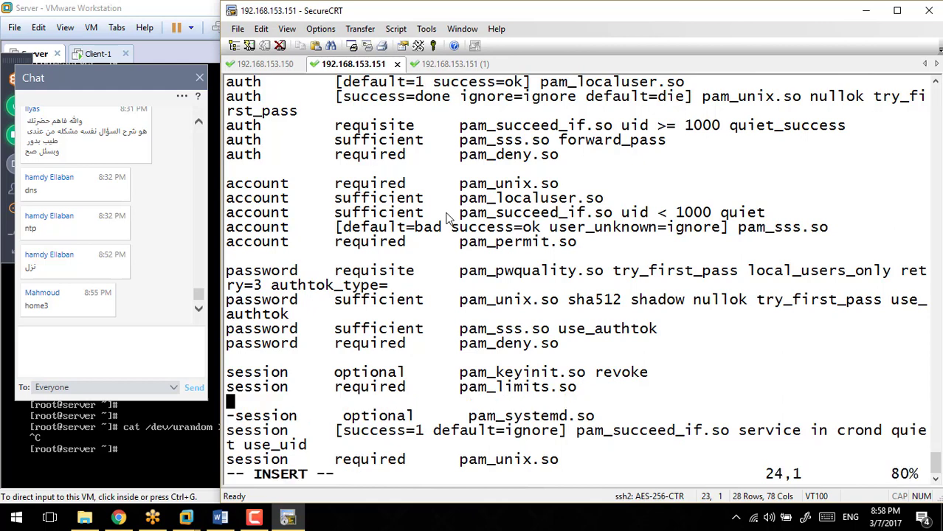
pyautogui.write('session')
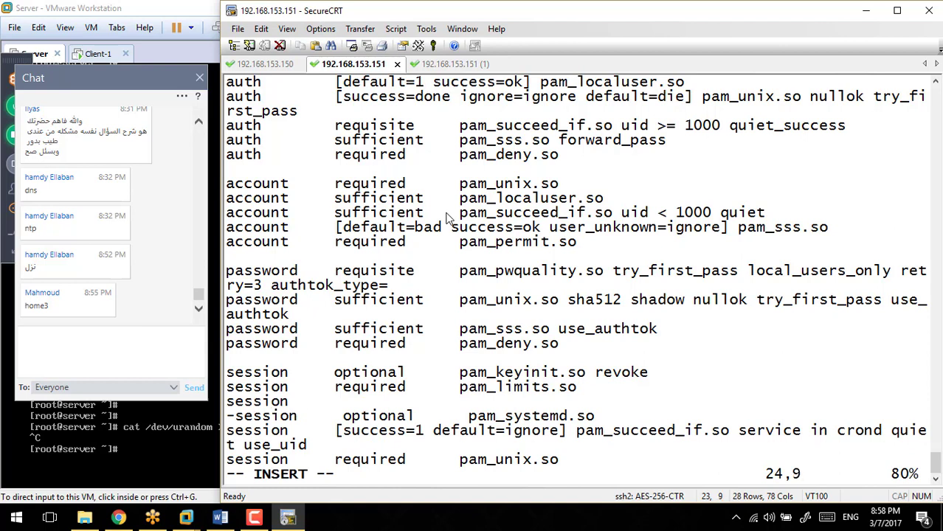
pyautogui.press('BackSpace')
pyautogui.press('Tab')
pyautogui.press('BackSpace')
pyautogui.write('required')
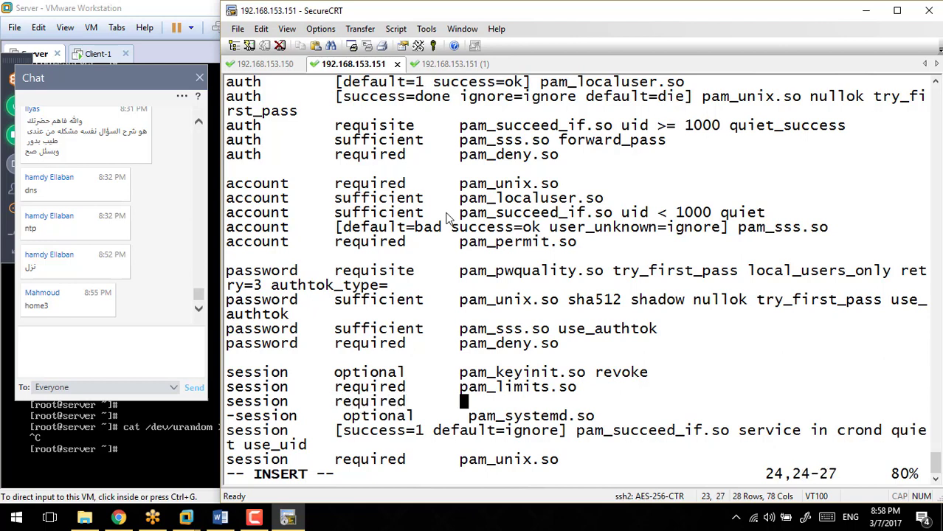
pyautogui.write('pam')
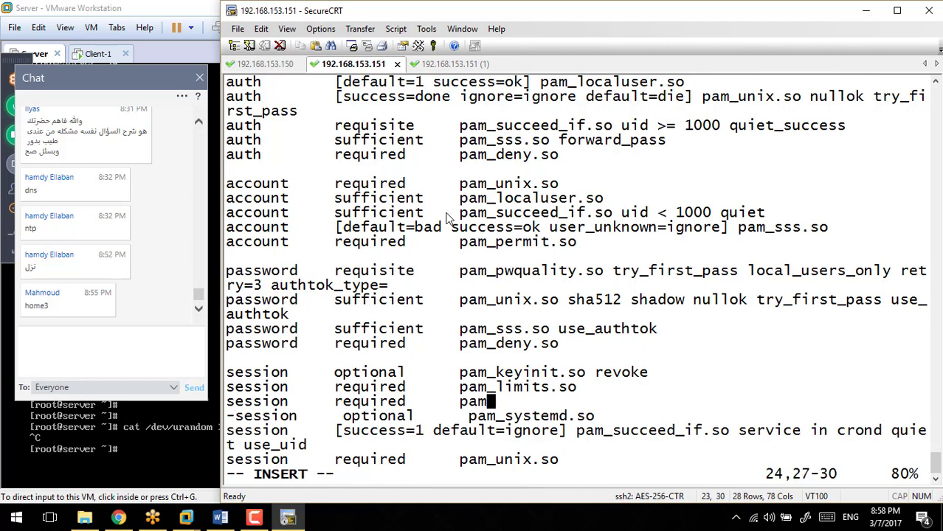
pyautogui.write('_mkhomedir')
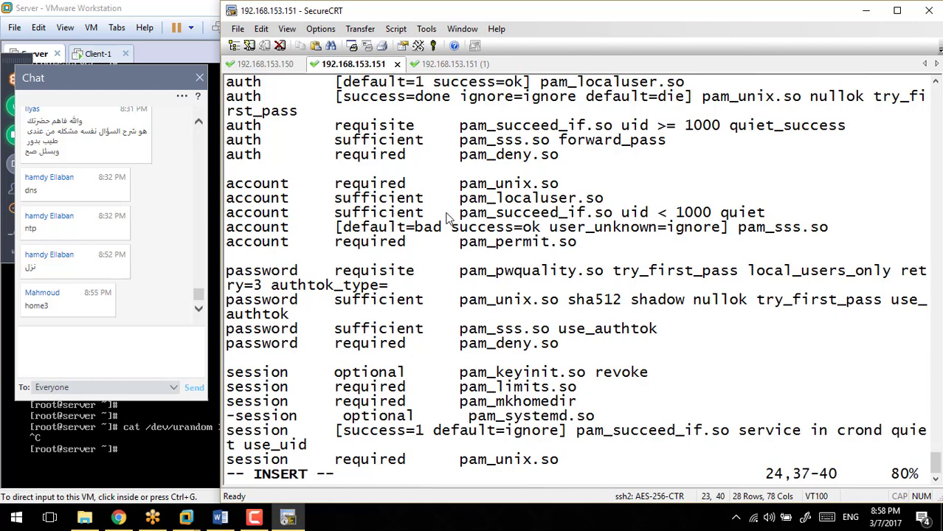
pyautogui.write('.so')
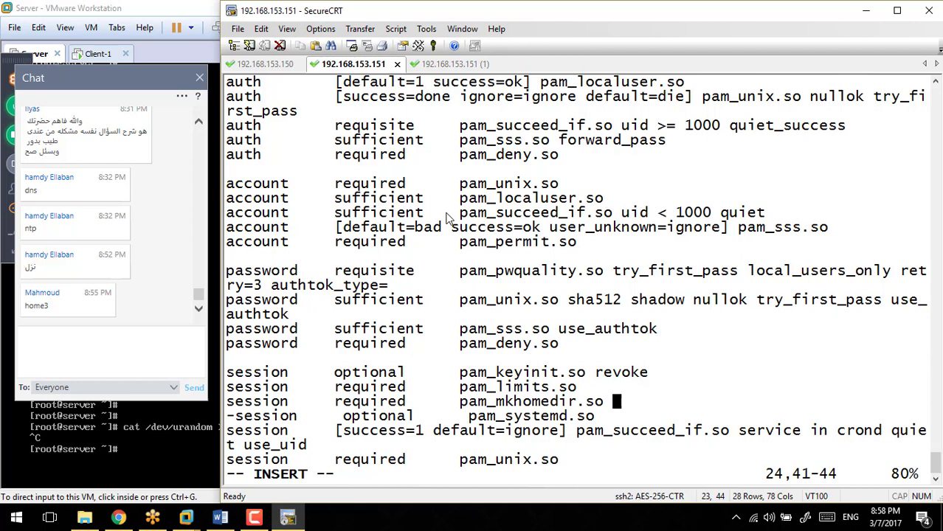
pyautogui.write('skel')
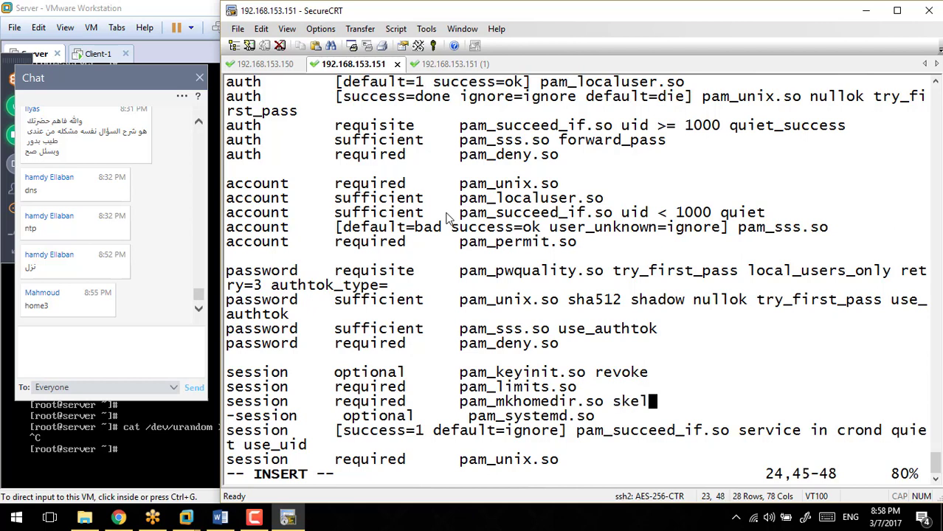
pyautogui.write('=/etc')
pyautogui.press('Escape')
pyautogui.write(':wq')
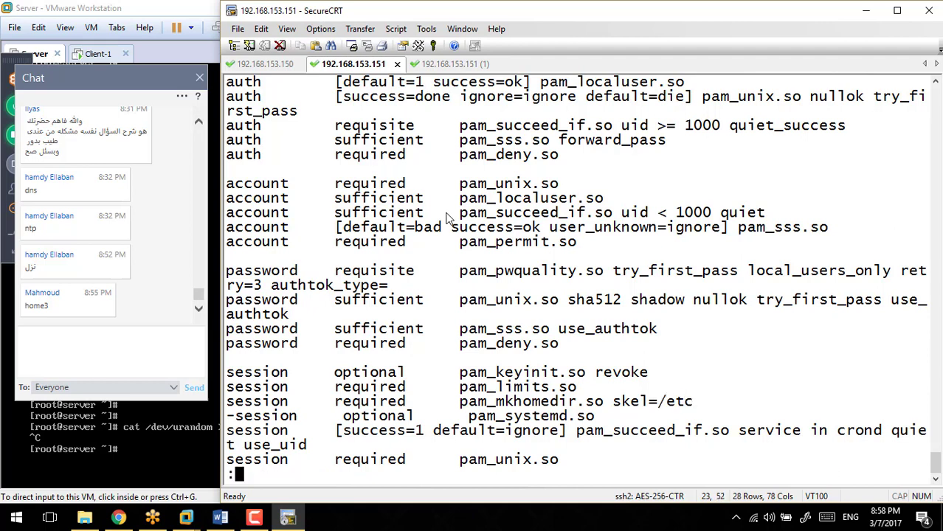
pyautogui.press('Return')
# List /etc/skel/ and reopen password-auth at the end of the skel=/etc value
pyautogui.write('ls /etc/skel/d')
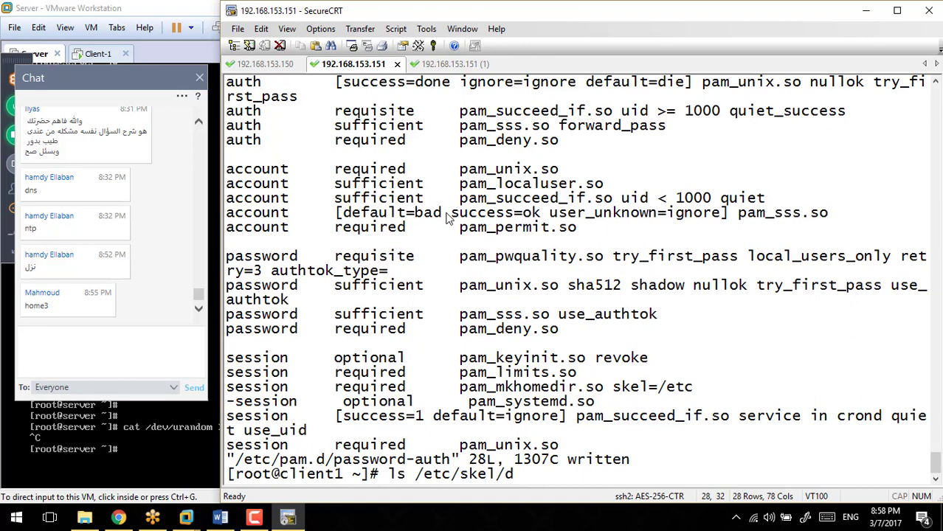
pyautogui.press('Up')
pyautogui.press('Return')
pyautogui.press('Down')
pyautogui.press('Down')
pyautogui.press('Down')
pyautogui.press('Down')
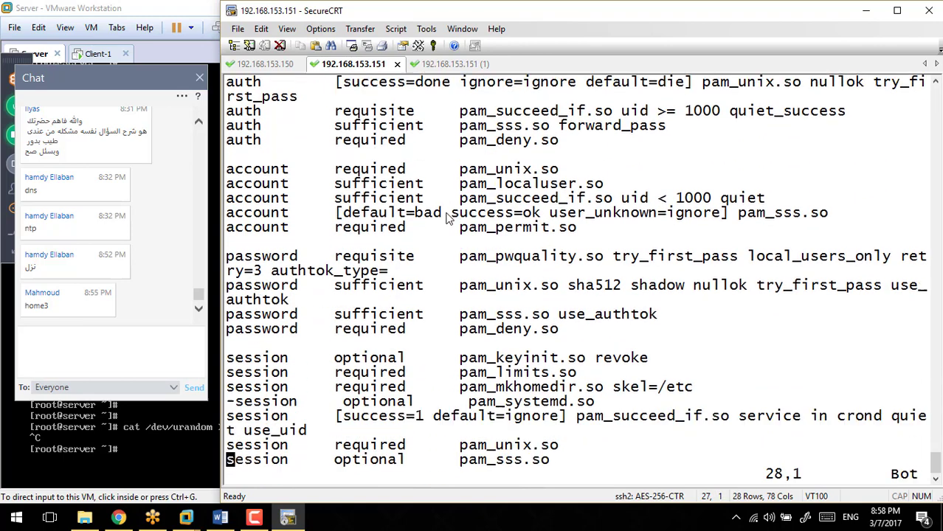
pyautogui.press('Up')
pyautogui.press('Up')
pyautogui.press('Up')
pyautogui.press('Up')
pyautogui.press('Right')
pyautogui.press('Right')
pyautogui.press('Right')
pyautogui.press('Right')
pyautogui.press('Right')
pyautogui.press('Right')
pyautogui.press('Right')
pyautogui.press('Right')
pyautogui.press('Right')
pyautogui.press('Right')
pyautogui.press('Right')
pyautogui.press('Right')
pyautogui.press('Right')
pyautogui.press('Right')
pyautogui.press('Right')
pyautogui.press('Right')
pyautogui.press('Right')
pyautogui.press('Right')
pyautogui.press('Right')
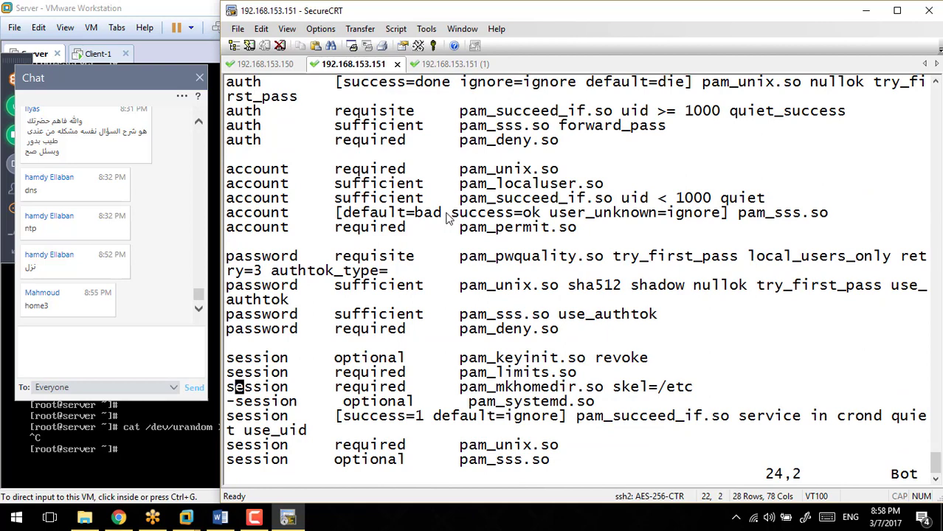
pyautogui.press('Right')
pyautogui.press('Right')
pyautogui.press('Right')
pyautogui.press('Right')
pyautogui.press('Right')
pyautogui.press('Right')
pyautogui.press('Right')
pyautogui.press('Right')
pyautogui.press('Right')
pyautogui.press('Right')
pyautogui.press('Right')
pyautogui.press('Right')
pyautogui.press('Right')
pyautogui.press('Right')
pyautogui.press('Right')
pyautogui.press('Right')
pyautogui.press('Right')
pyautogui.press('Right')
pyautogui.press('Right')
pyautogui.press('Right')
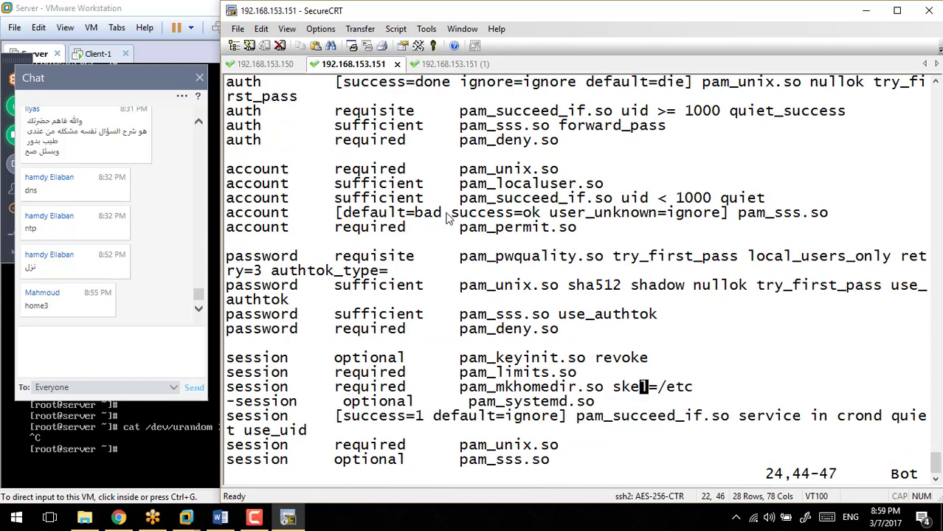
# Extend the pam_mkhomedir.so line to skel=/etc/skel/ umask=0022 and save the file
pyautogui.write('a')
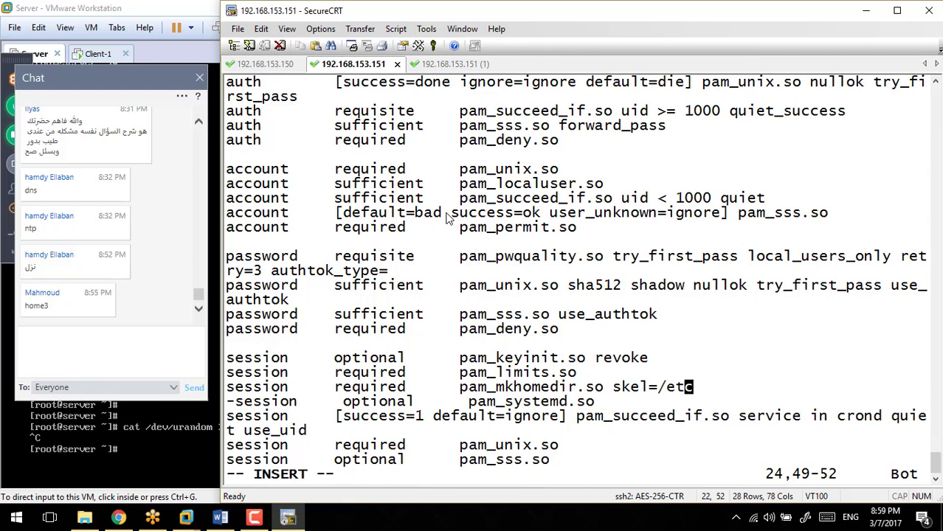
pyautogui.write('/skel')
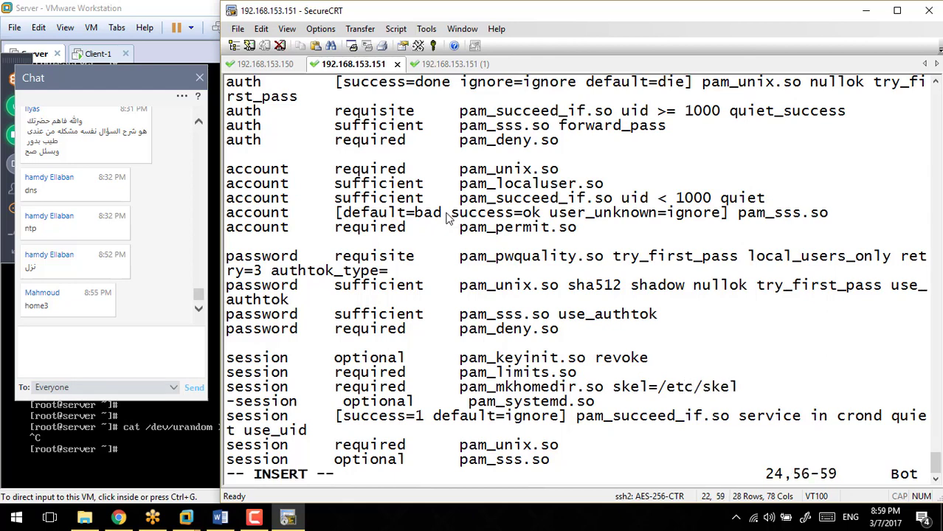
pyautogui.press('BackSpace')
pyautogui.write('/')
pyautogui.write('uma')
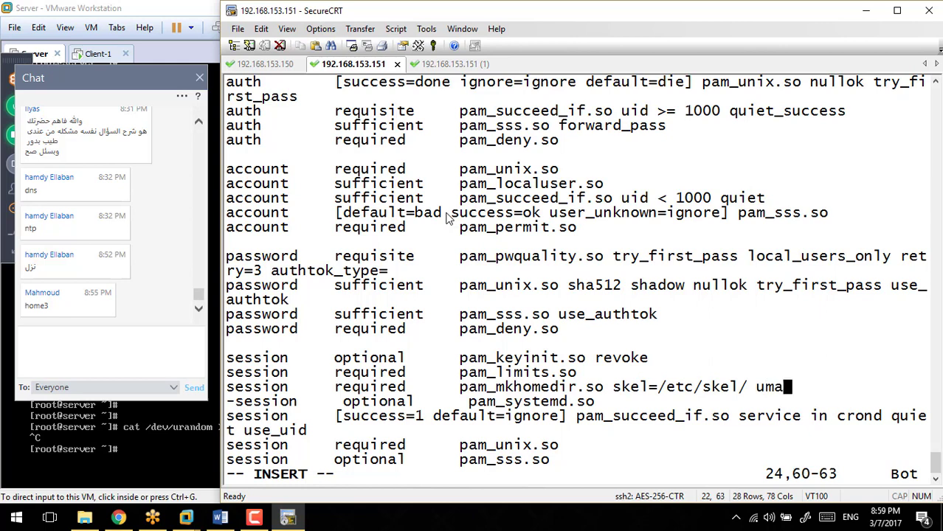
pyautogui.write('sk')
pyautogui.write('=0022')
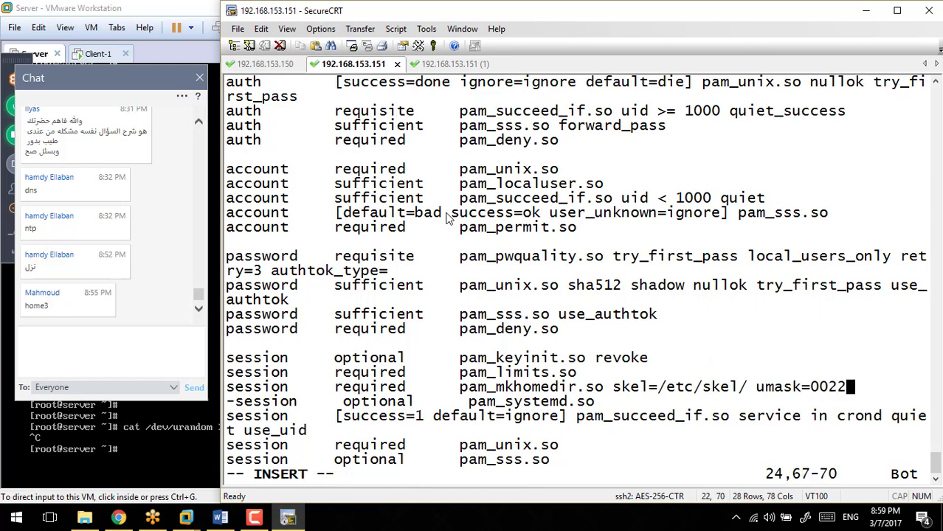
pyautogui.press('Escape')
pyautogui.write(':wq')
pyautogui.press('Return')
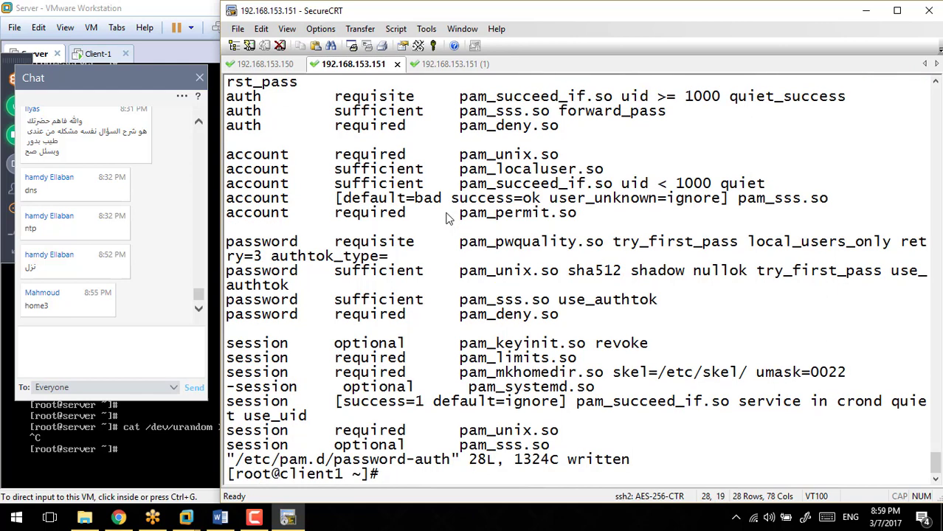
pyautogui.press('Return')
pyautogui.press('Return')
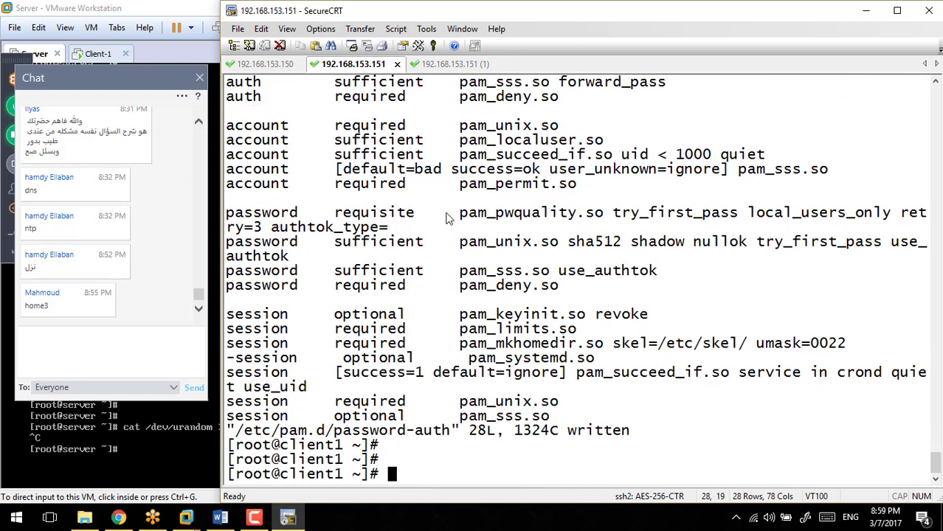
# Log the FreeIPA user out of the 192.168.153.151 (1) session with exit
pyautogui.hotkey('ctrl', 'Tab')
pyautogui.write('exit')
pyautogui.press('Return')
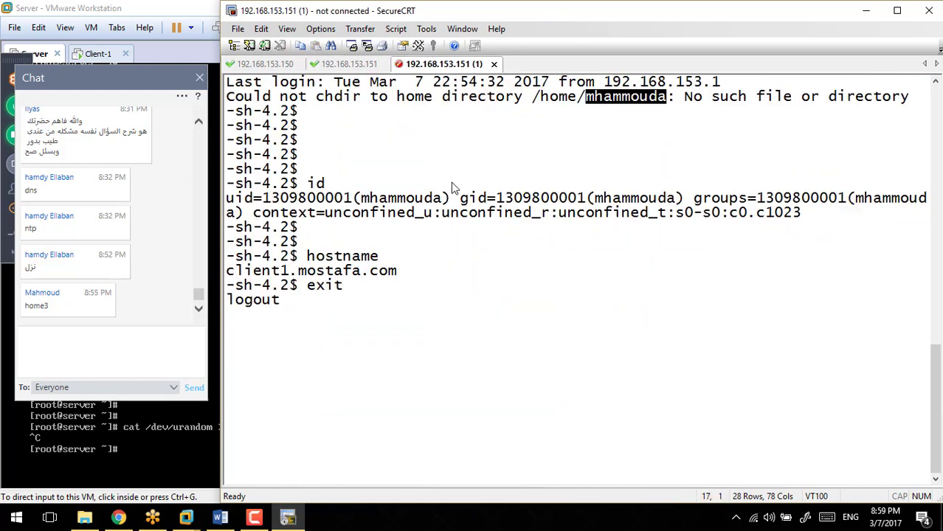
# Reconnect the user session and attempt the SSH password login, which fails
pyautogui.press('Return')
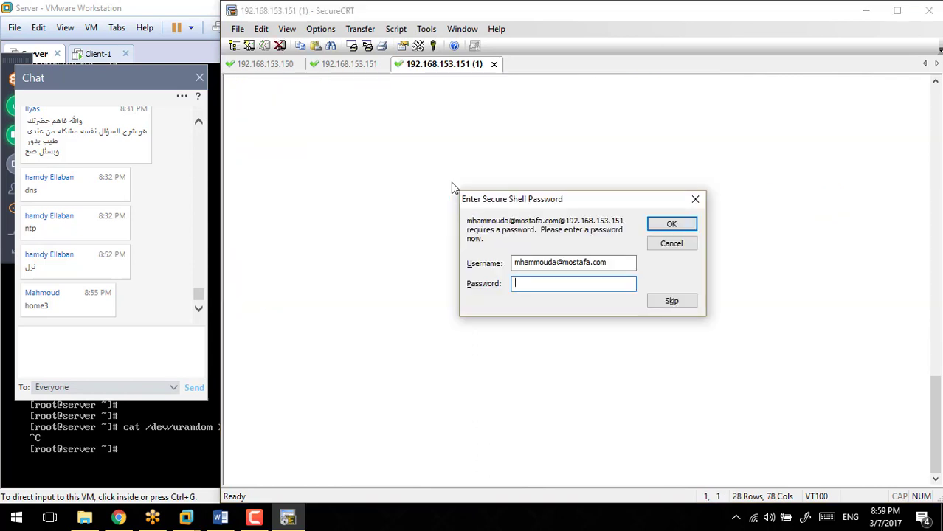
pyautogui.write('********')
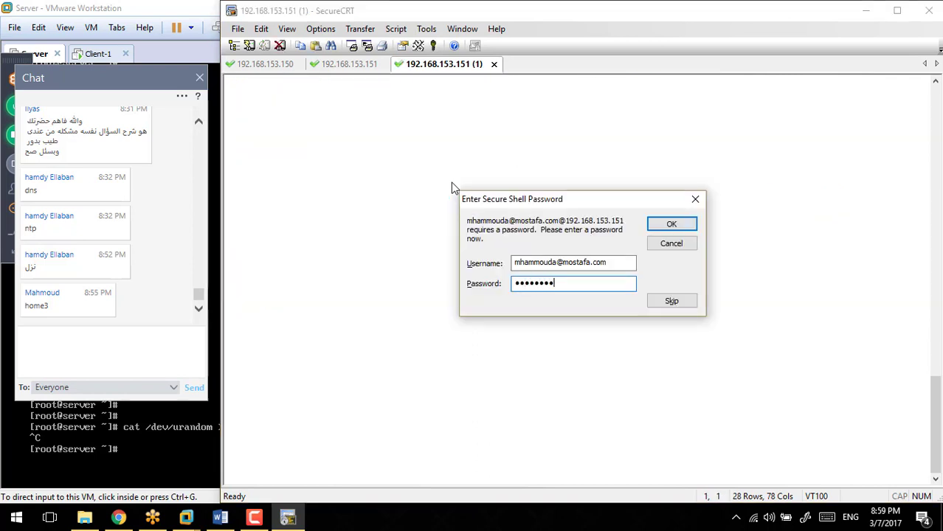
pyautogui.write('****')
pyautogui.press('Return')
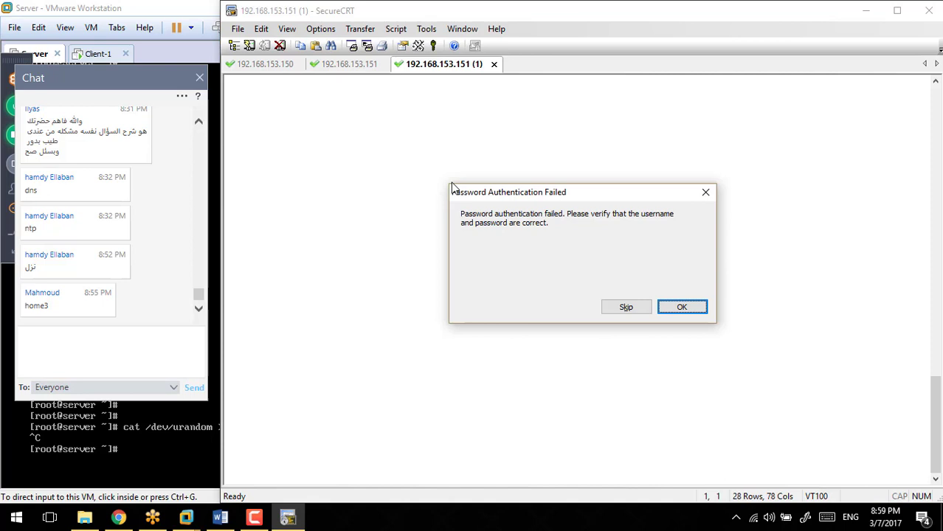
pyautogui.press('Return')
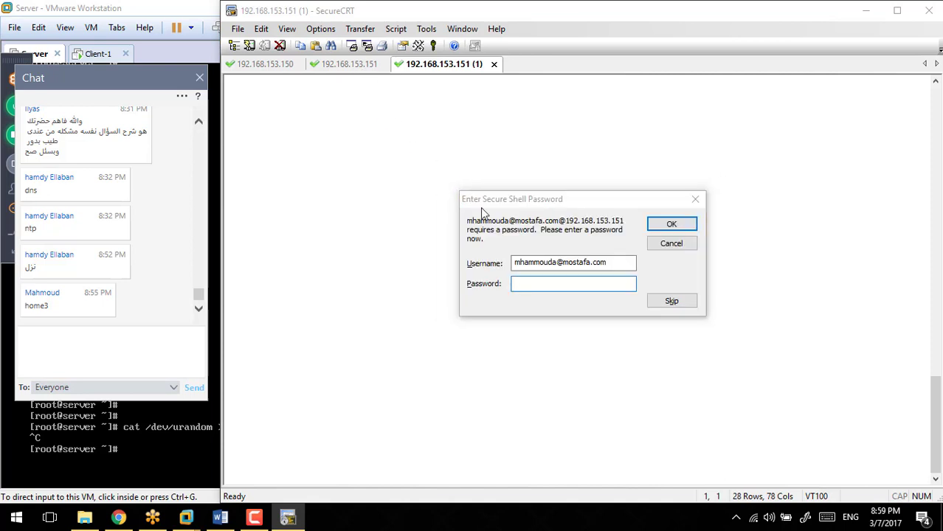
# Cancel the password retry and reopen password-auth in vim from the root session
pyautogui.click(672, 243)
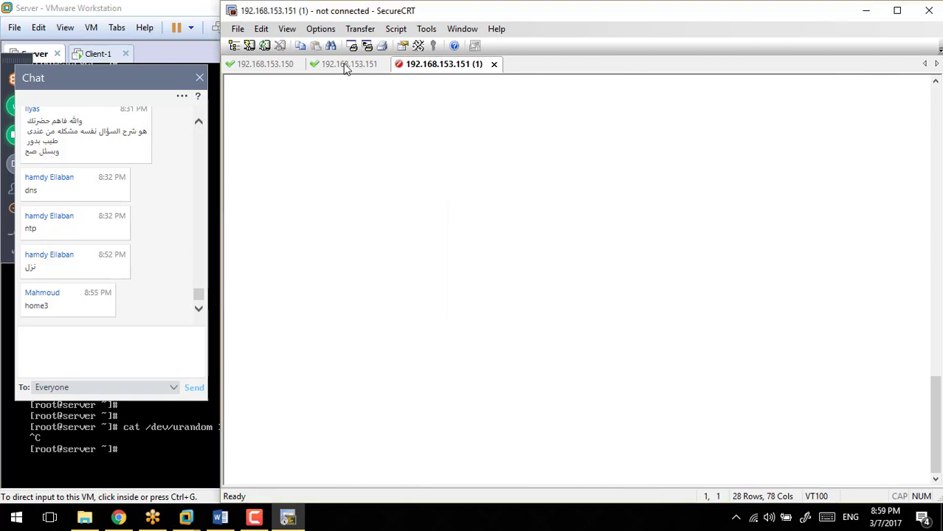
pyautogui.click(347, 64)
pyautogui.press('Up')
pyautogui.press('Return')
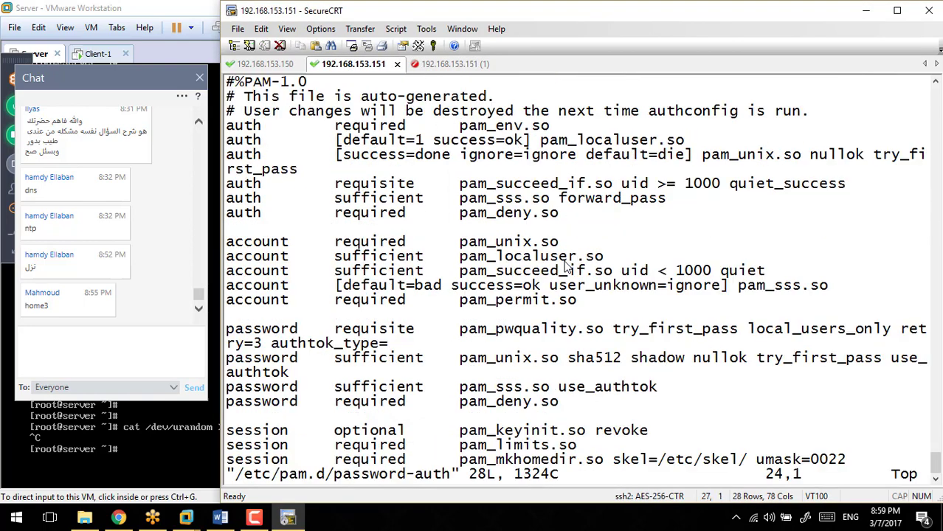
# Move the pam_mkhomedir.so line below the final pam_sss.so session line and save
pyautogui.press('Down')
pyautogui.press('Down')
pyautogui.press('Down')
pyautogui.press('Down')
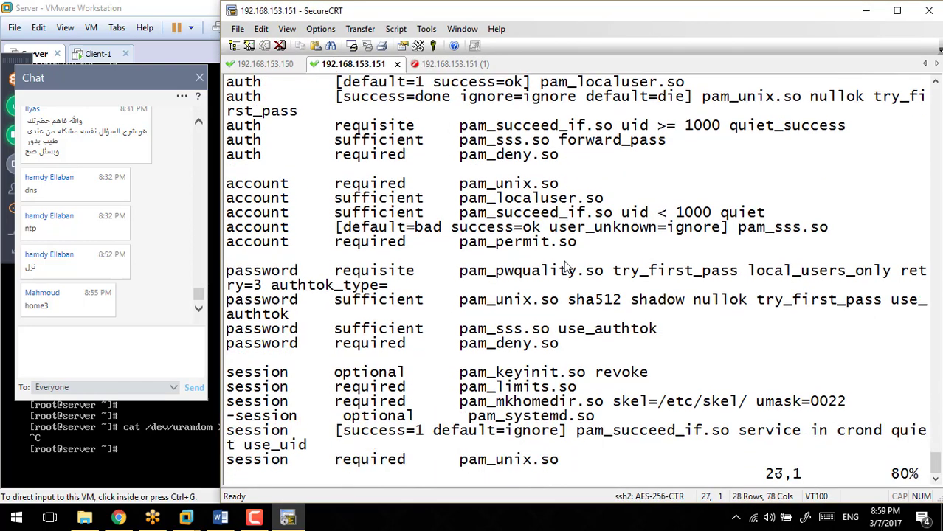
pyautogui.press('Up')
pyautogui.press('Up')
pyautogui.press('Up')
pyautogui.press('Up')
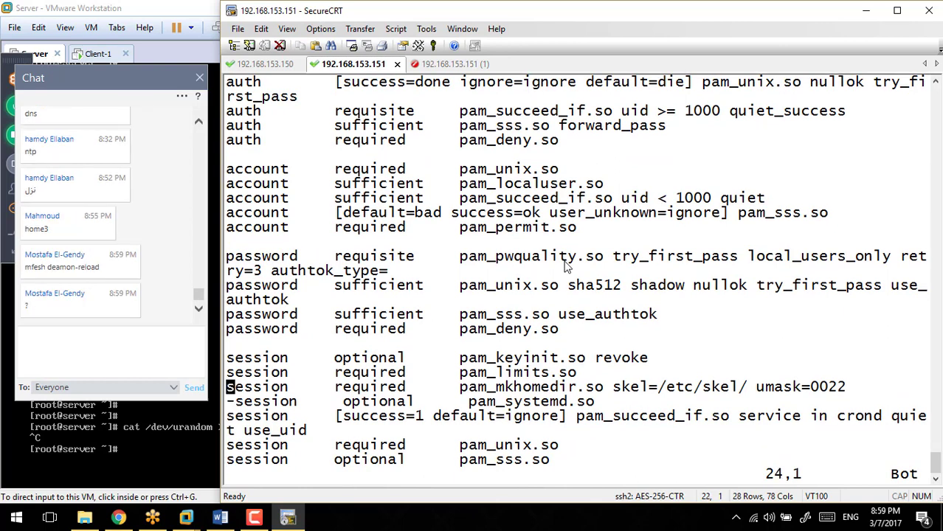
pyautogui.press('d')
pyautogui.press('d')
pyautogui.press('Down')
pyautogui.press('Down')
pyautogui.press('Down')
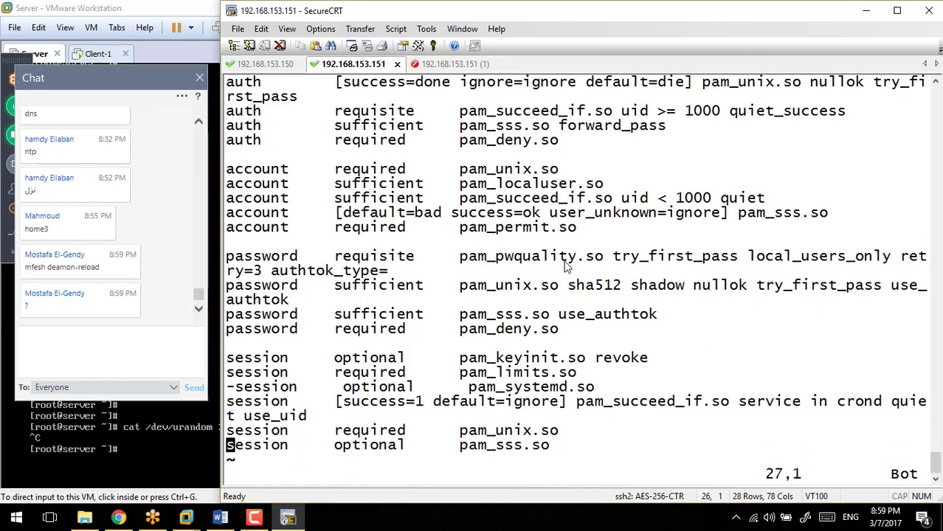
pyautogui.press('p')
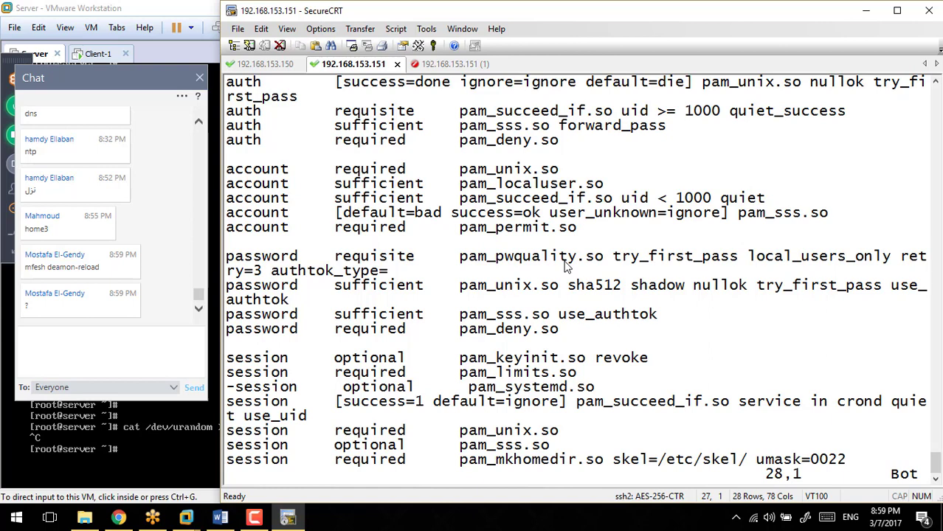
pyautogui.write(':wq')
pyautogui.press('Return')
pyautogui.press('Return')
pyautogui.press('Return')
pyautogui.press('Return')
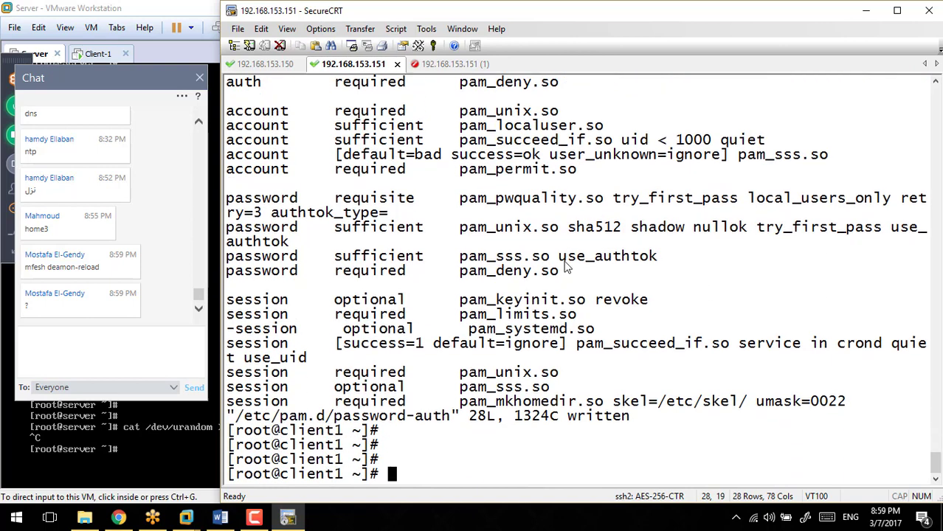
pyautogui.hotkey('ctrl', 'Tab')
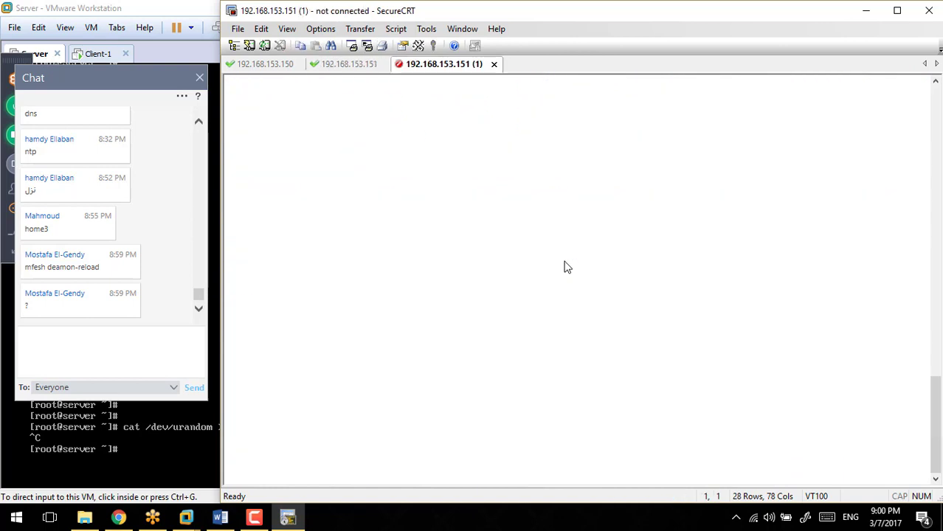
# Reconnect the FreeIPA user session and submit the password twice, both attempts failing
pyautogui.press('Return')
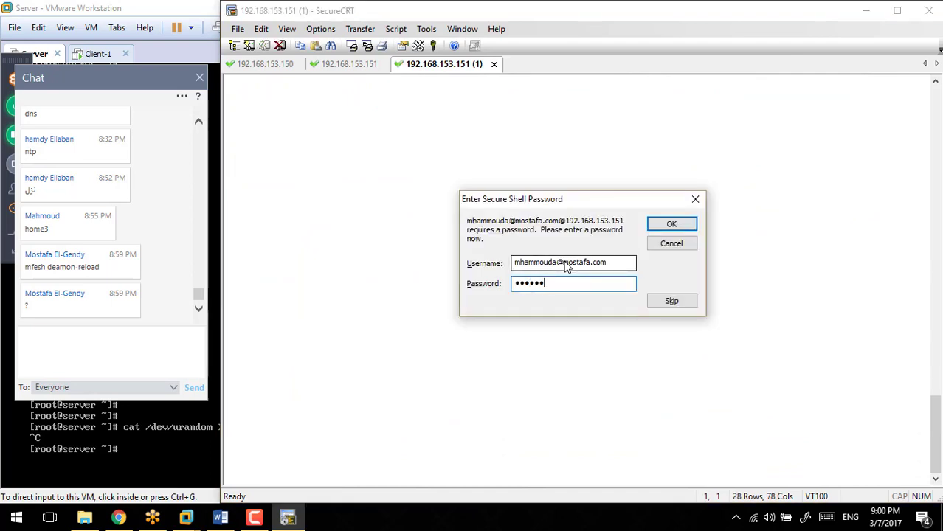
pyautogui.press('Return')
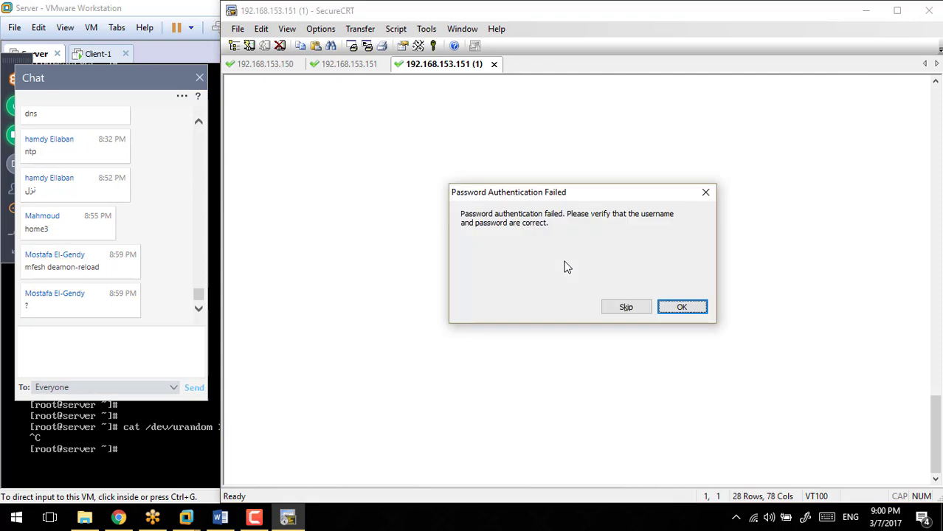
pyautogui.press('Return')
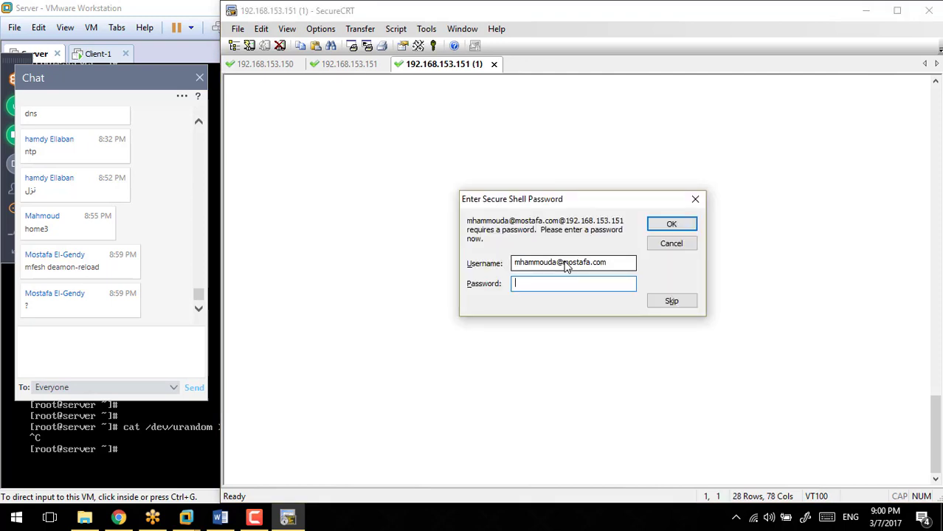
pyautogui.press('Return')
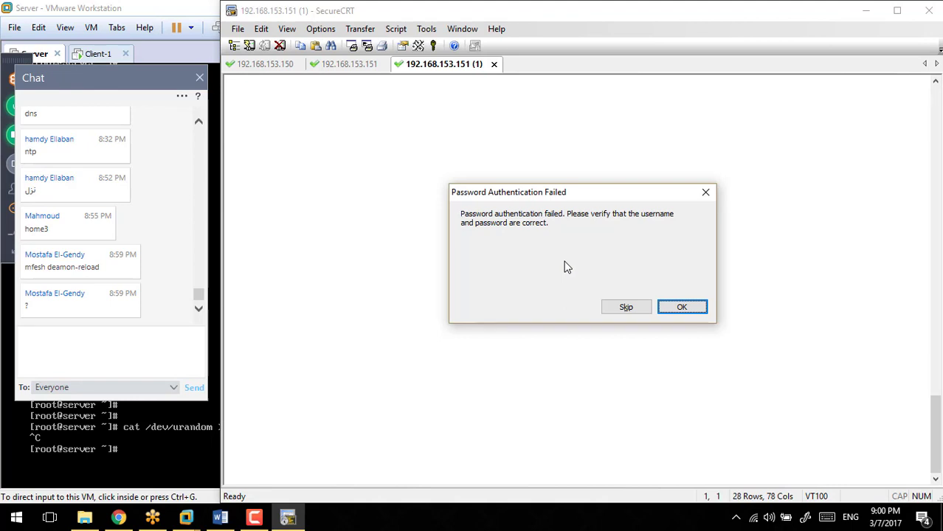
# Skip password authentication, decline a public key file, and dismiss the keyboard-interactive prompt
pyautogui.press('Tab')
pyautogui.press('Return')
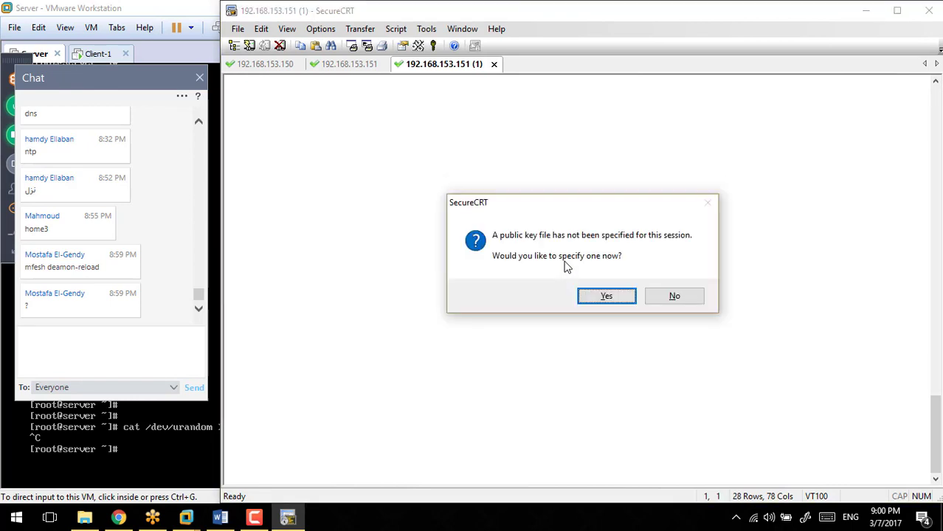
pyautogui.press('Tab')
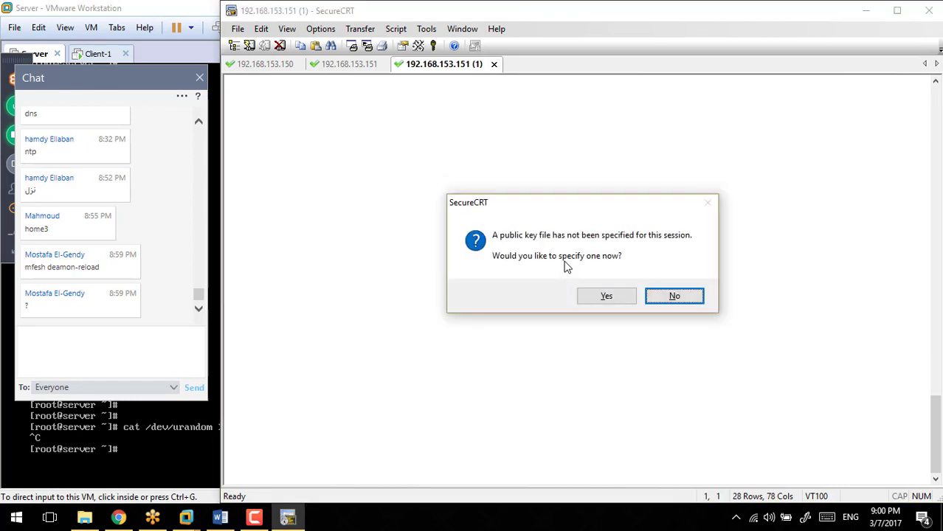
pyautogui.press('Return')
pyautogui.press('Escape')
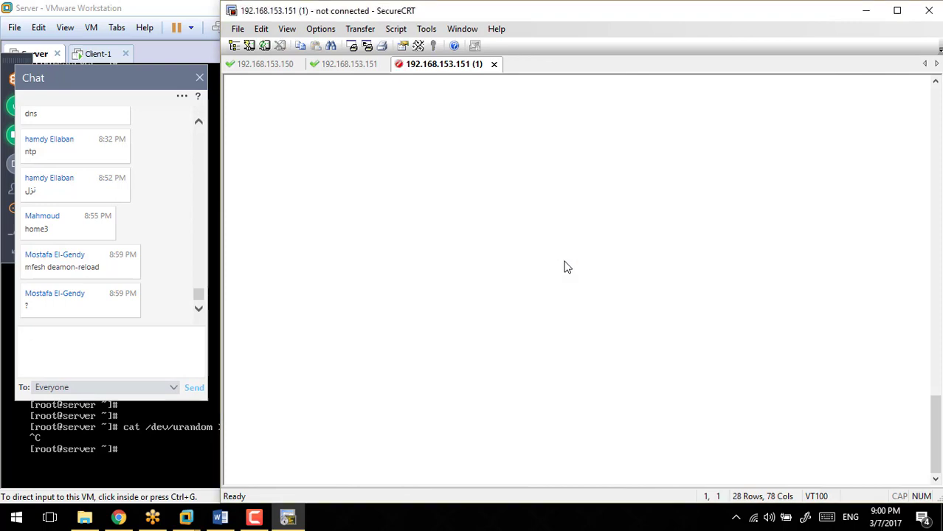
pyautogui.hotkey('ctrl', 'shift', 'Tab')
pyautogui.press('Up')
pyautogui.press('Return')
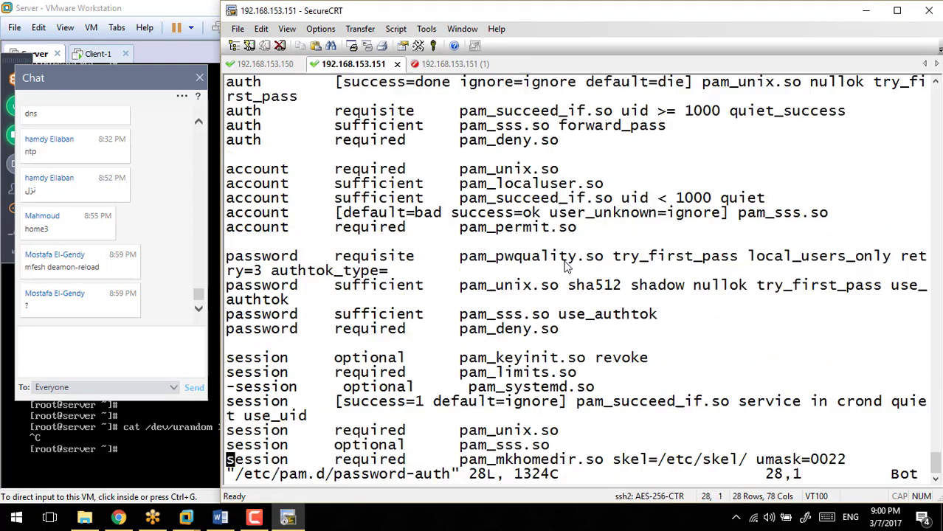
pyautogui.press('Up')
pyautogui.press('Down')
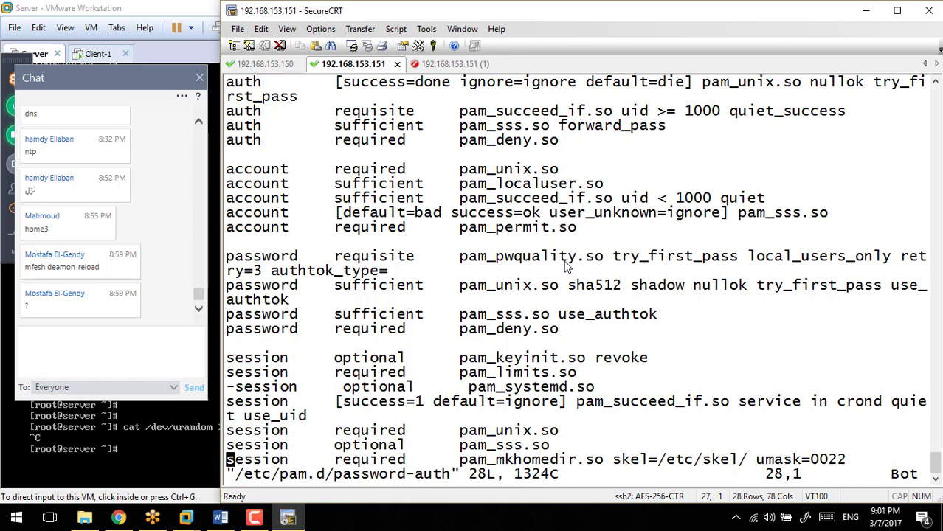
# Delete the pam_mkhomedir line and save the file with :wq
pyautogui.press('d')
pyautogui.press('d')
pyautogui.write(':wq')
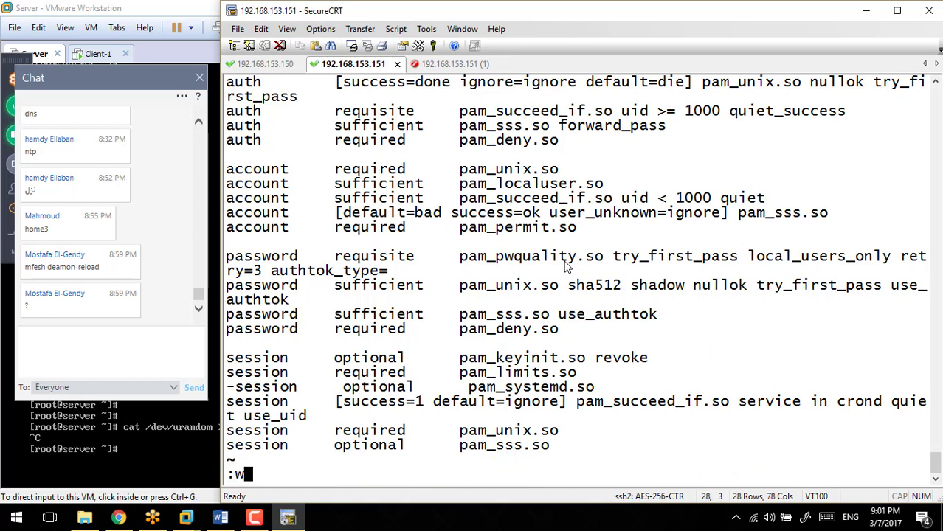
pyautogui.press('Return')
pyautogui.press('Return')
pyautogui.press('Return')
pyautogui.press('Return')
# Run authconfig --enablemkhomedir --update on client1
pyautogui.hotkey('ctrl', 'l')
pyautogui.write('au')
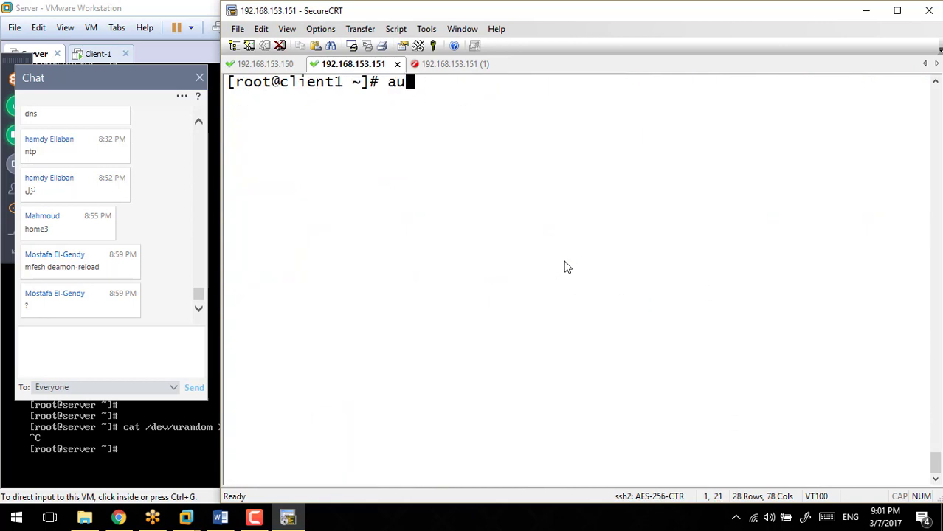
pyautogui.write('thconfig -')
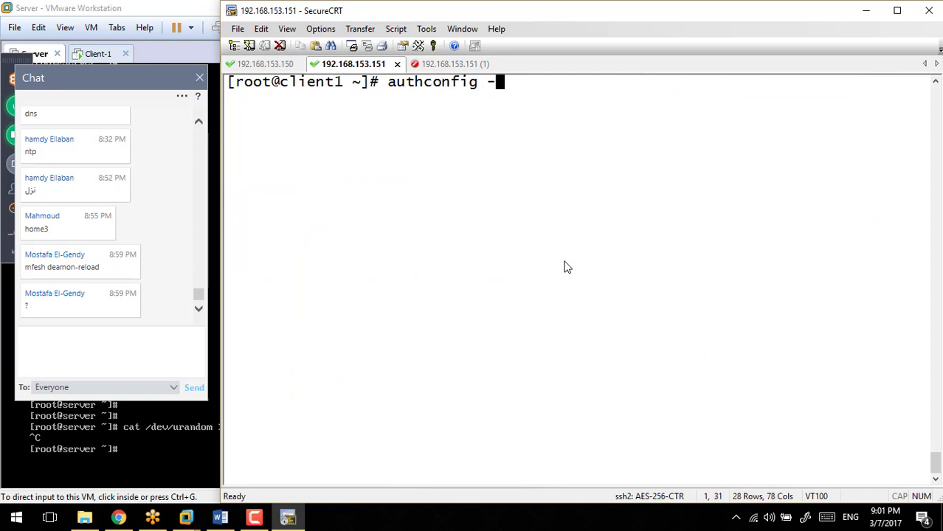
pyautogui.write('-enable')
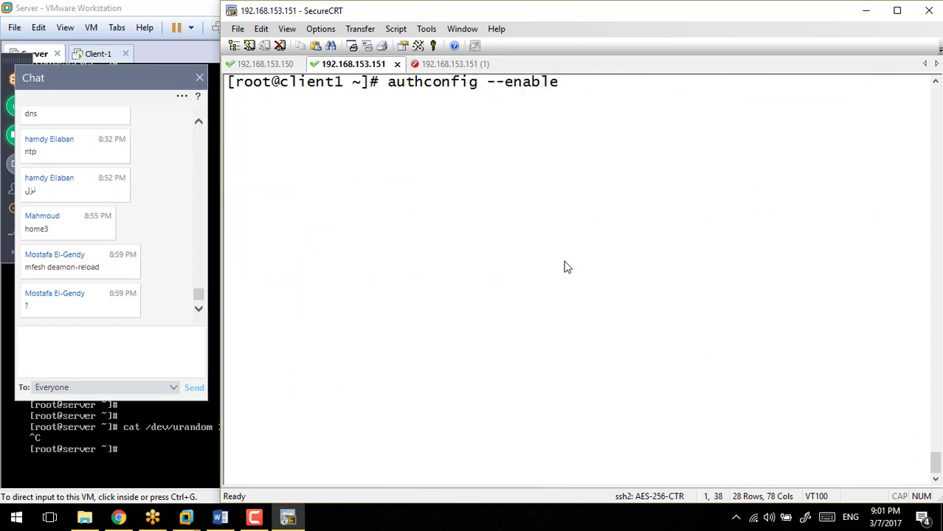
pyautogui.write('mkhomedir')
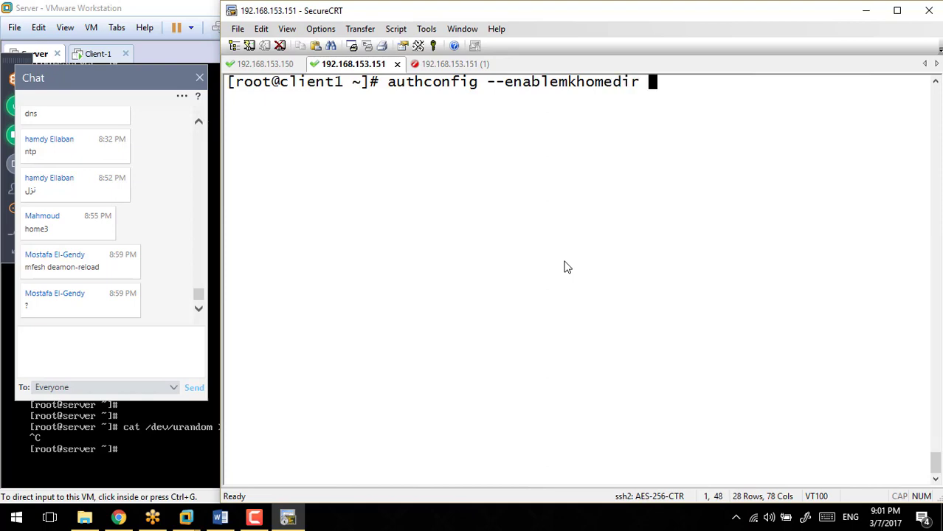
pyautogui.press('Return')
pyautogui.press('Return')
pyautogui.press('Return')
pyautogui.press('Up')
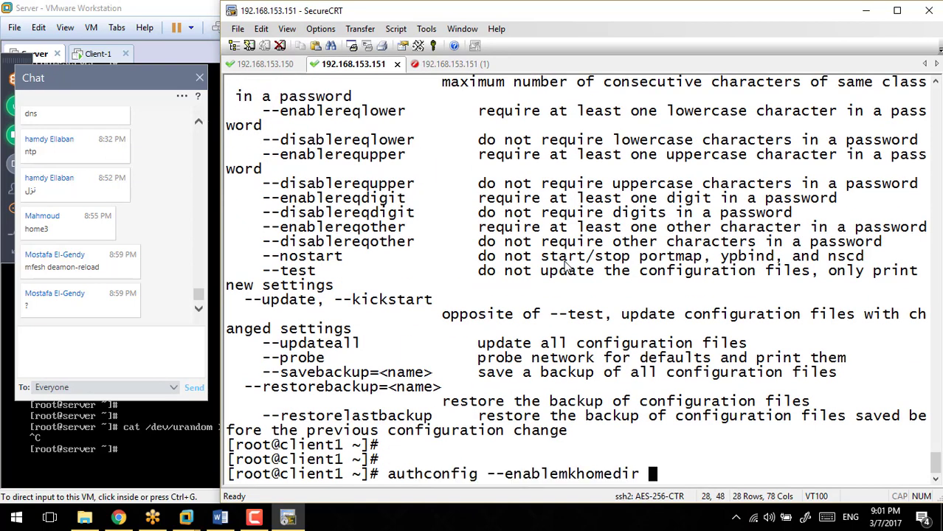
pyautogui.write('--update')
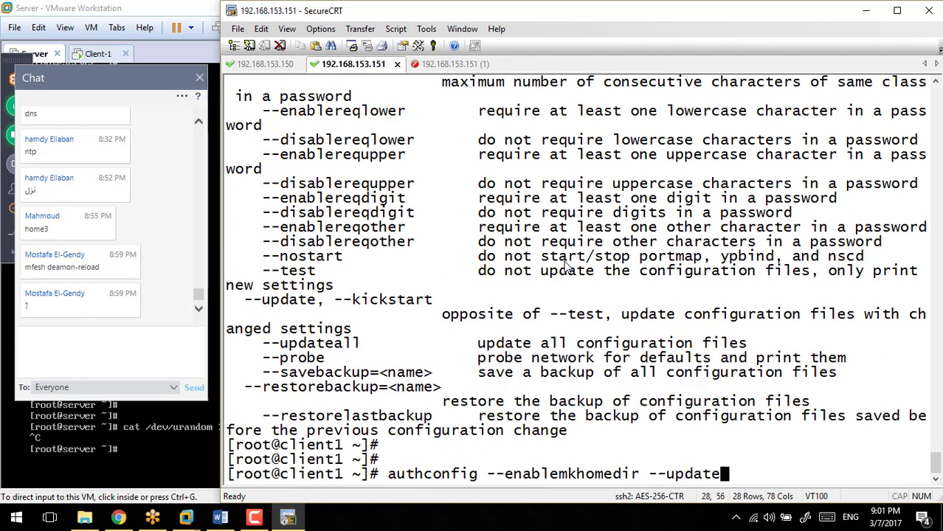
pyautogui.hotkey('ctrl', 'l')
pyautogui.press('Return')
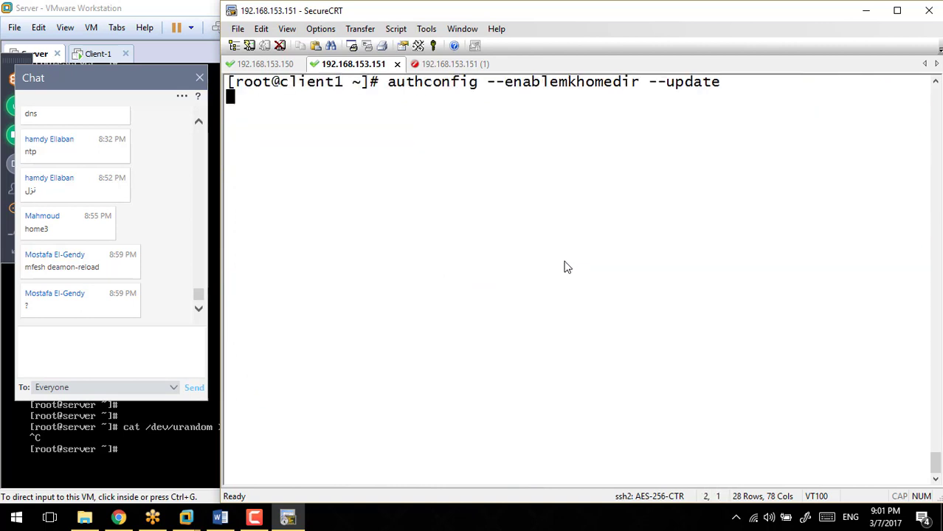
# Check the sssd service status with systemctl status sssd
pyautogui.press('Return')
pyautogui.press('Return')
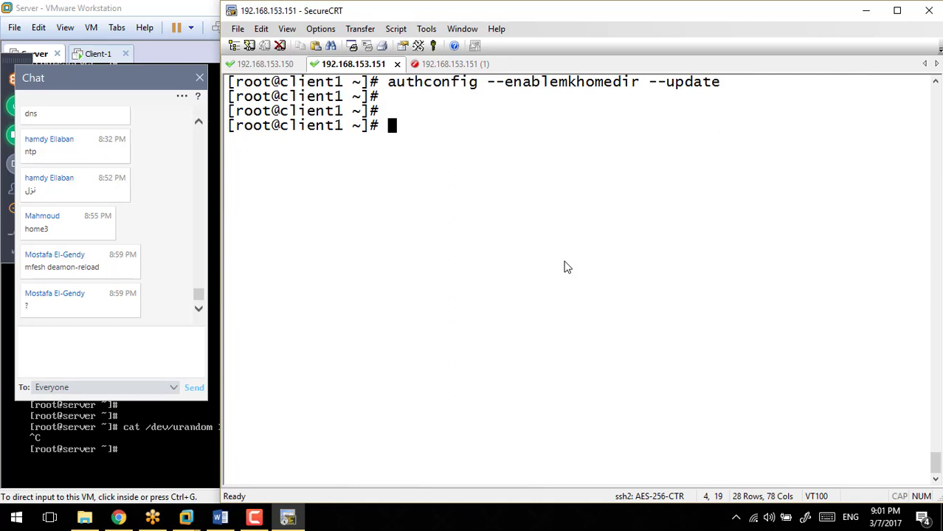
pyautogui.write('systemct')
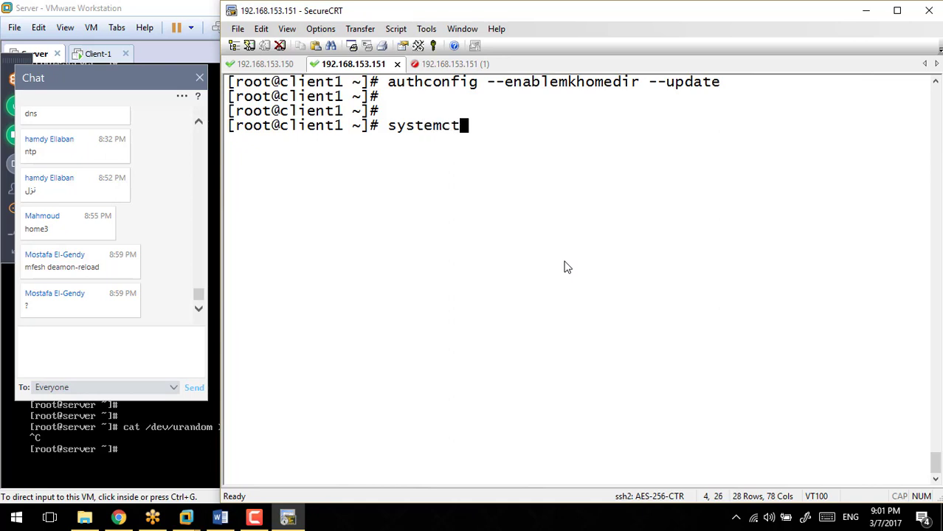
pyautogui.write('l status s')
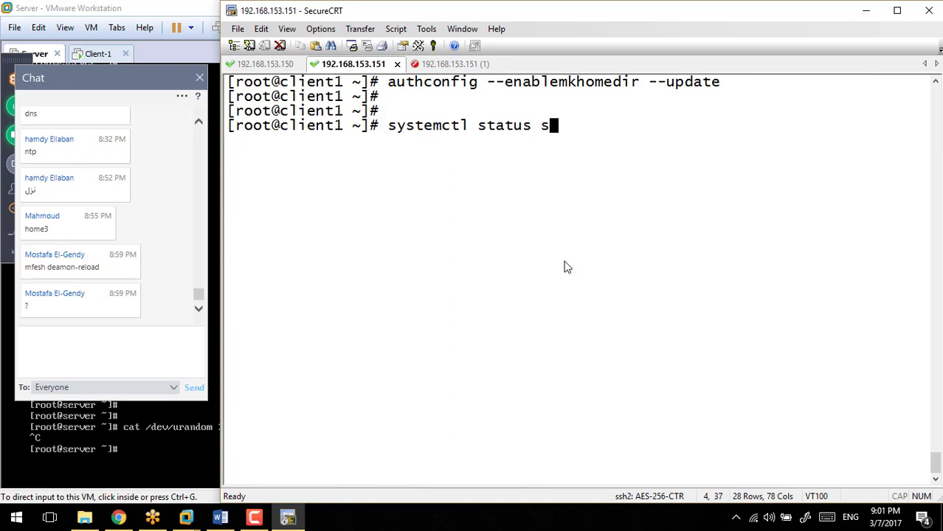
pyautogui.write('ssh')
pyautogui.press('BackSpace')
pyautogui.write('sh')
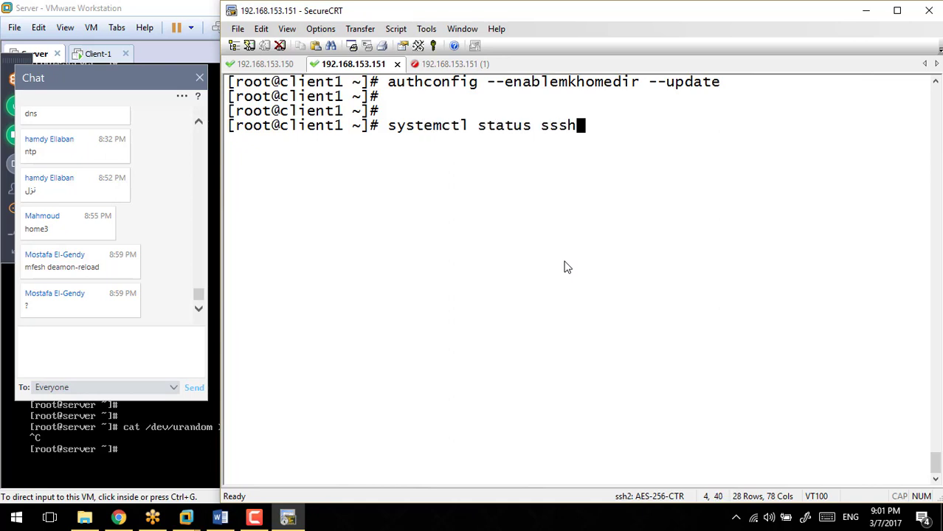
pyautogui.press('BackSpace')
pyautogui.write('d')
pyautogui.press('Return')
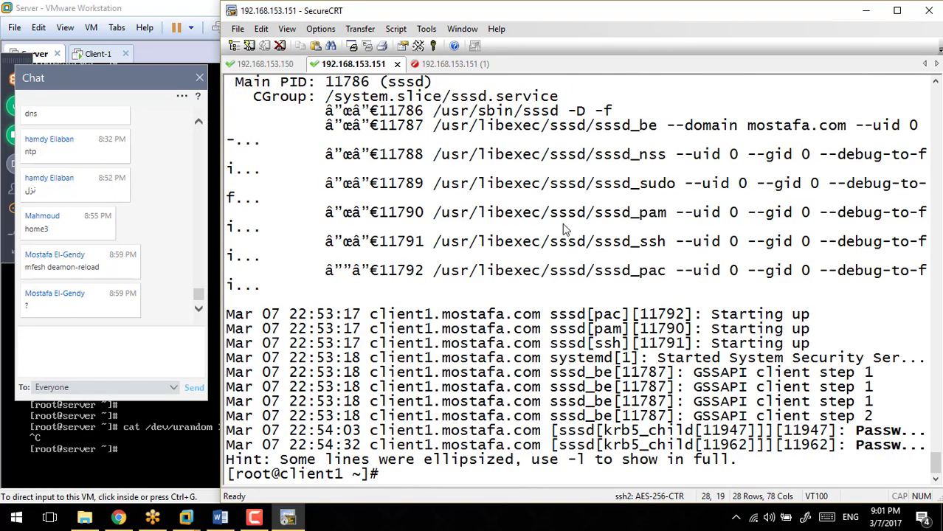
pyautogui.scroll(7, 562, 229)
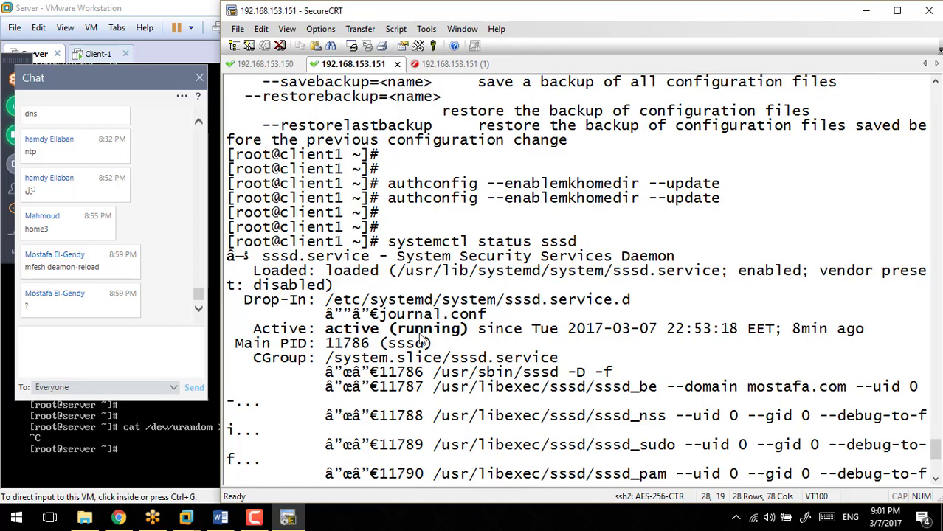
# Restart the sssd service with systemctl restart sssd
pyautogui.hotkey('ctrl', 'l')
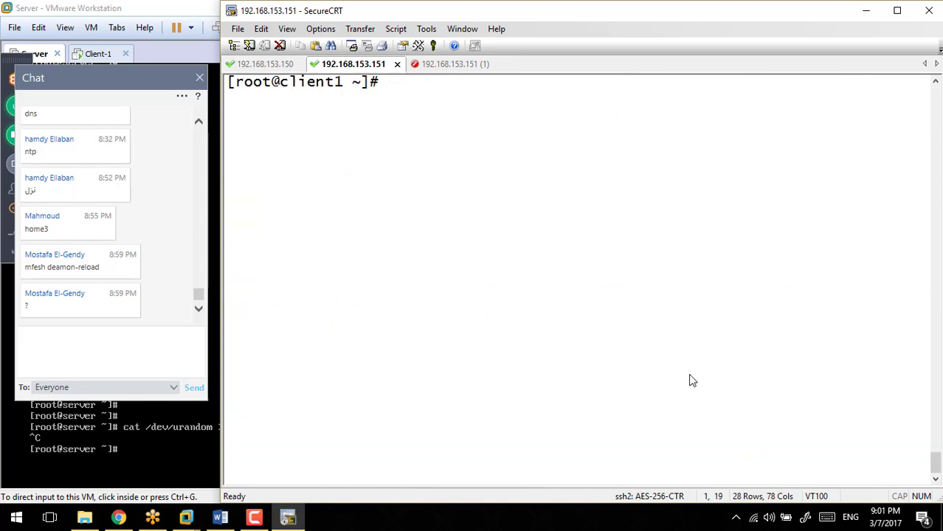
pyautogui.press('Up')
pyautogui.press('BackSpace')
pyautogui.press('BackSpace')
pyautogui.press('BackSpace')
pyautogui.press('BackSpace')
pyautogui.press('BackSpace')
pyautogui.press('BackSpace')
pyautogui.press('BackSpace')
pyautogui.press('BackSpace')
pyautogui.press('BackSpace')
pyautogui.press('BackSpace')
pyautogui.press('BackSpace')
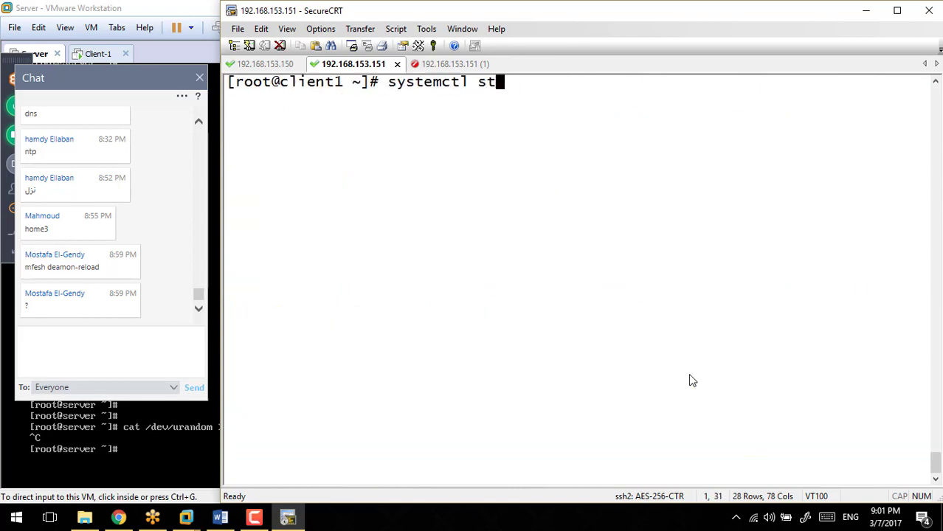
pyautogui.write('restart')
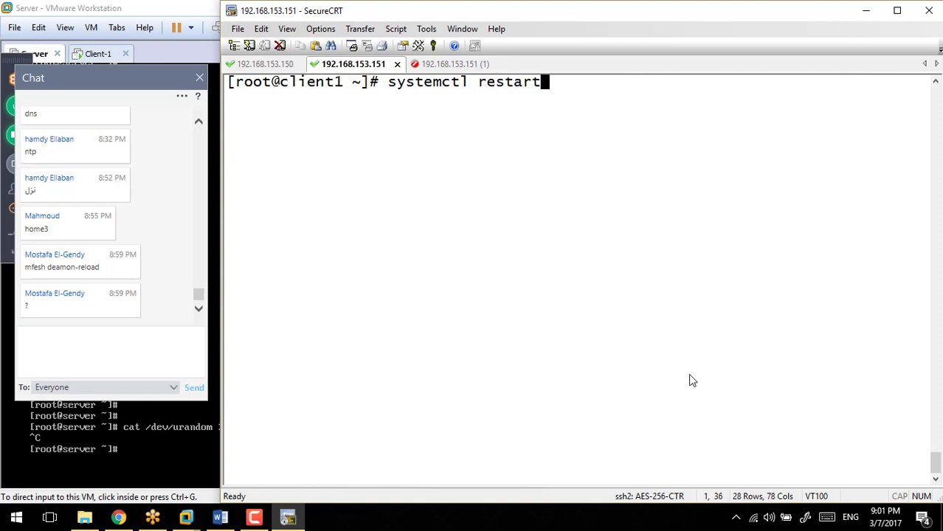
pyautogui.write(' sssd')
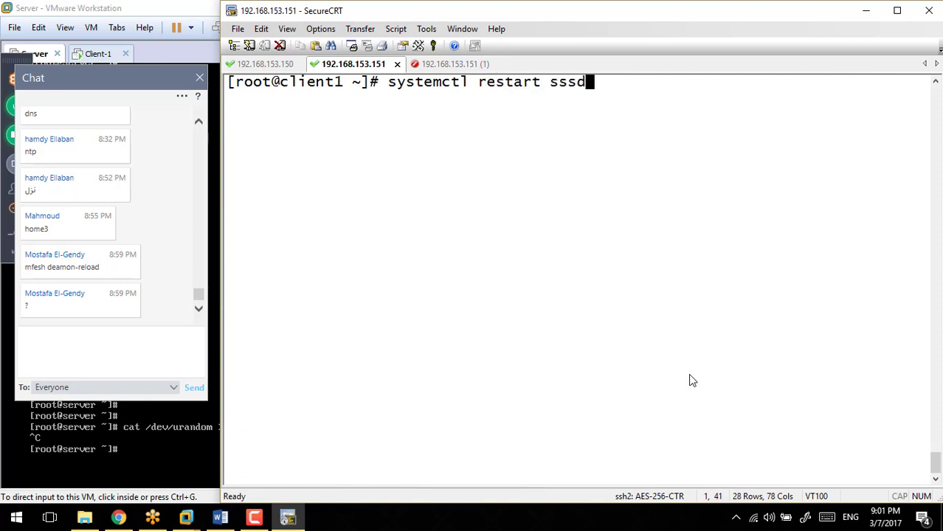
pyautogui.press('Return')
# Retry the password login on the 192.168.153.151 (1) session, then cancel when it fails
pyautogui.press('Return')
pyautogui.press('Return')
pyautogui.hotkey('ctrl', 'Tab')
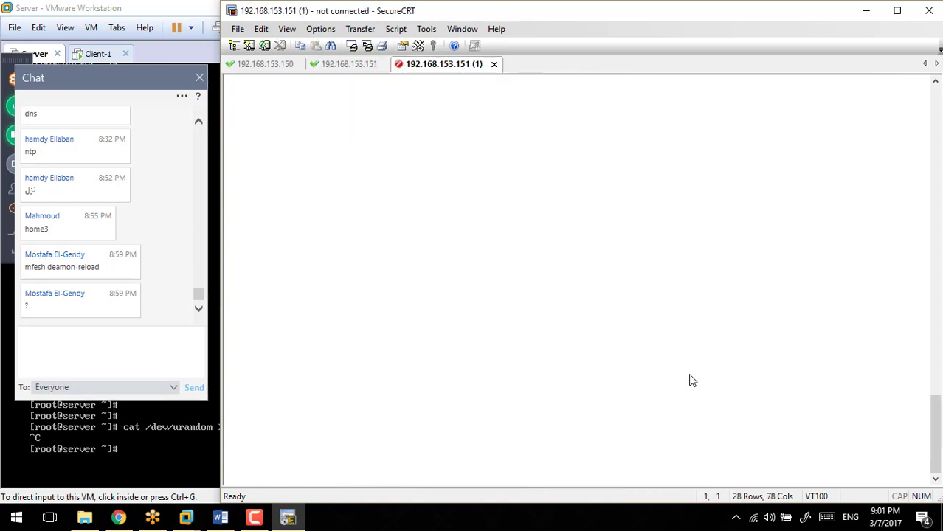
pyautogui.press('Return')
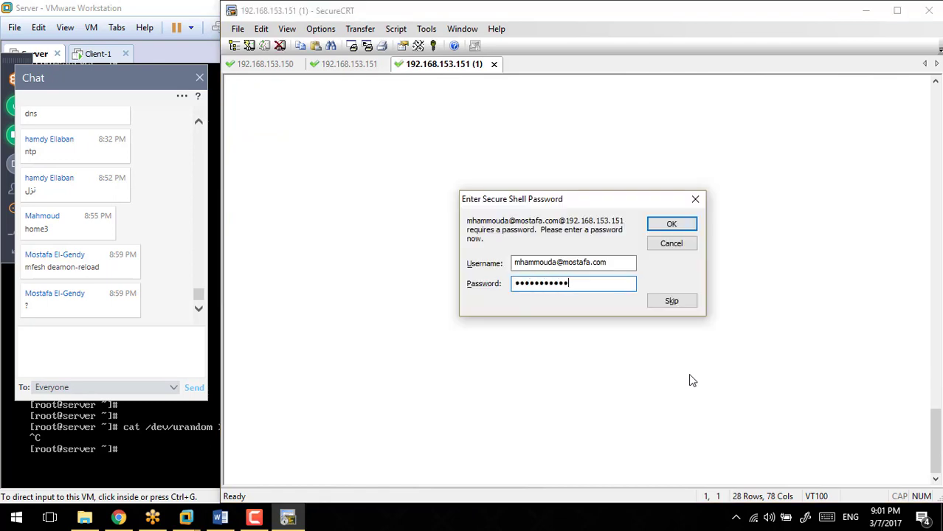
pyautogui.press('Return')
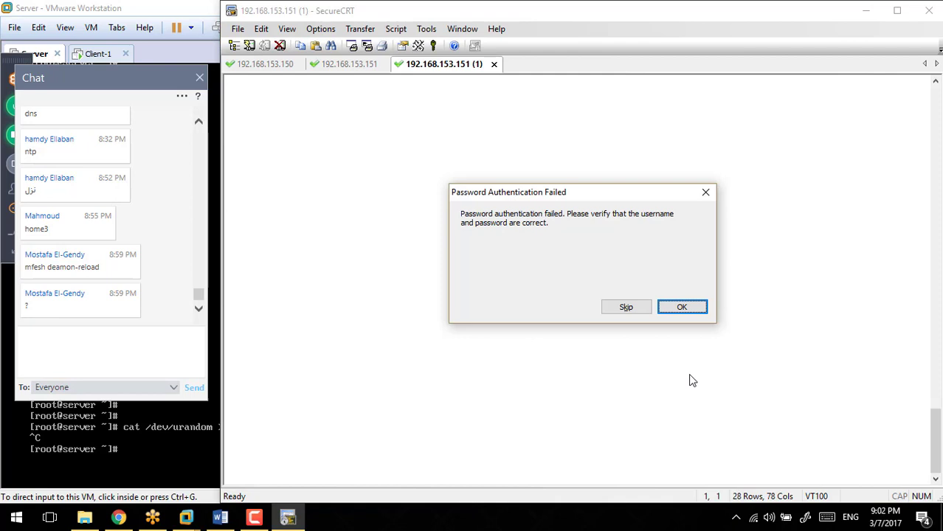
pyautogui.press('Return')
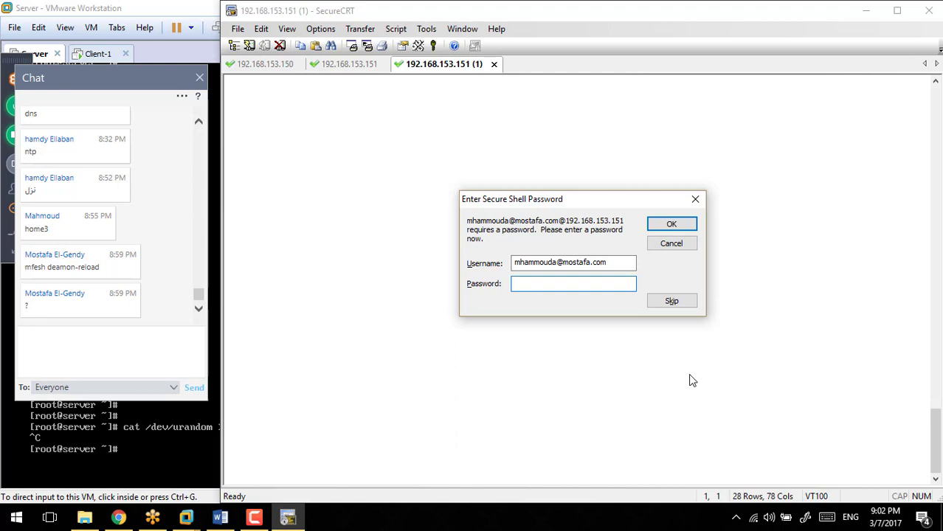
pyautogui.press('Return')
pyautogui.press('Return')
pyautogui.click(655, 246)
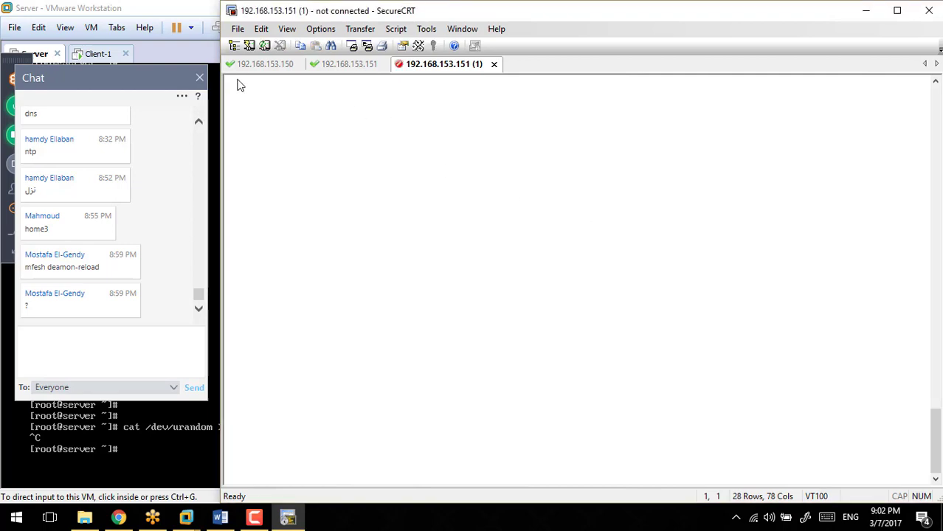
pyautogui.click(265, 63)
# Rerun ipa passwd for the user, entering the current, new and confirmation passwords
pyautogui.press('Return')
pyautogui.press('Return')
pyautogui.press('Up')
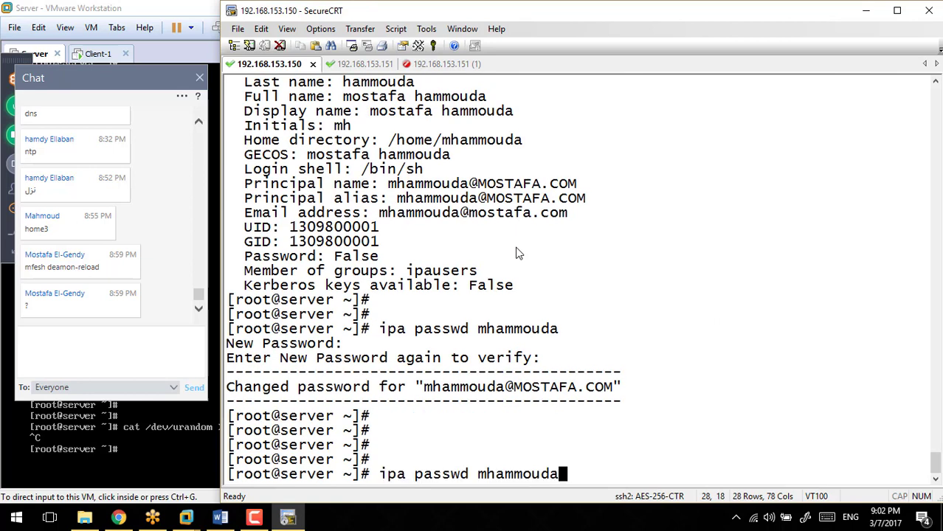
pyautogui.press('Return')
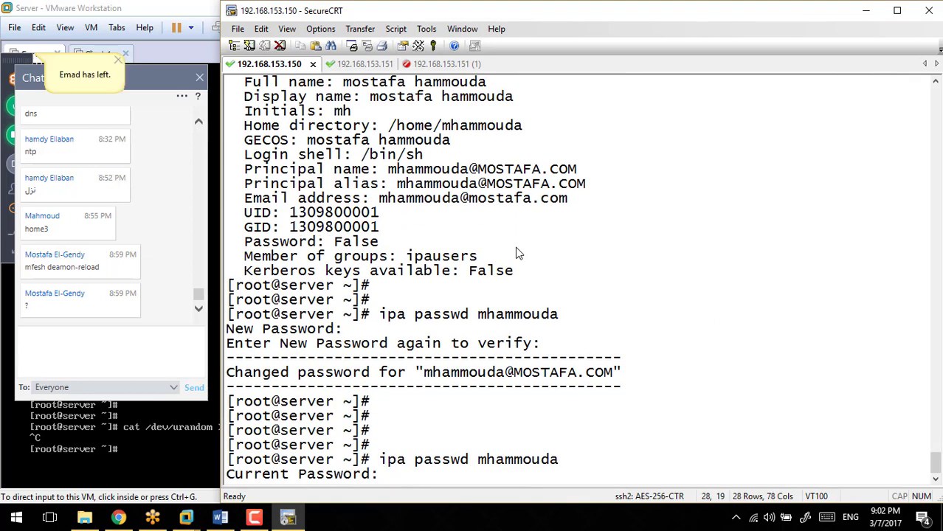
pyautogui.press('Return')
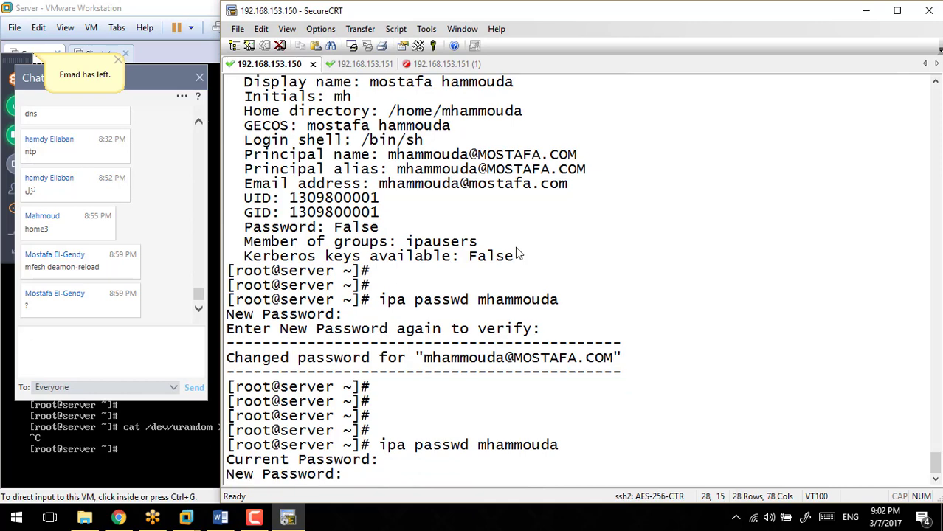
pyautogui.press('Return')
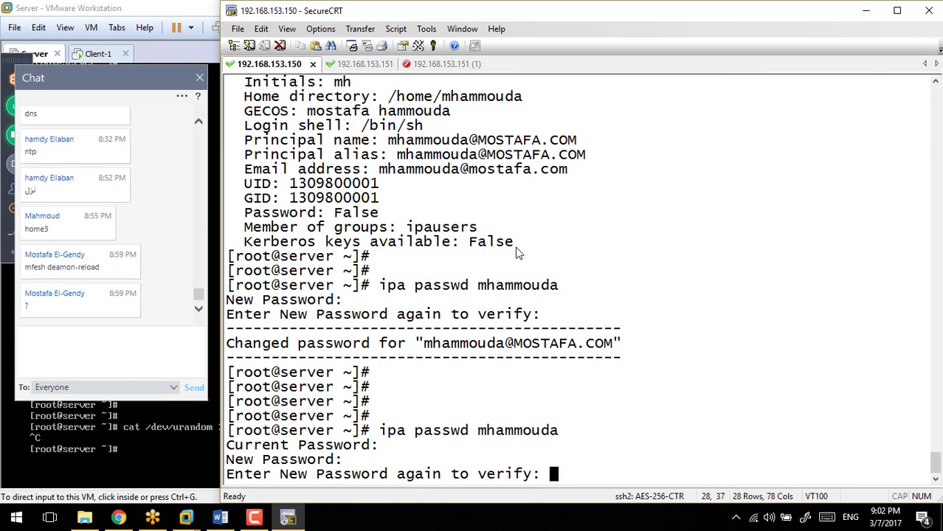
pyautogui.press('Return')
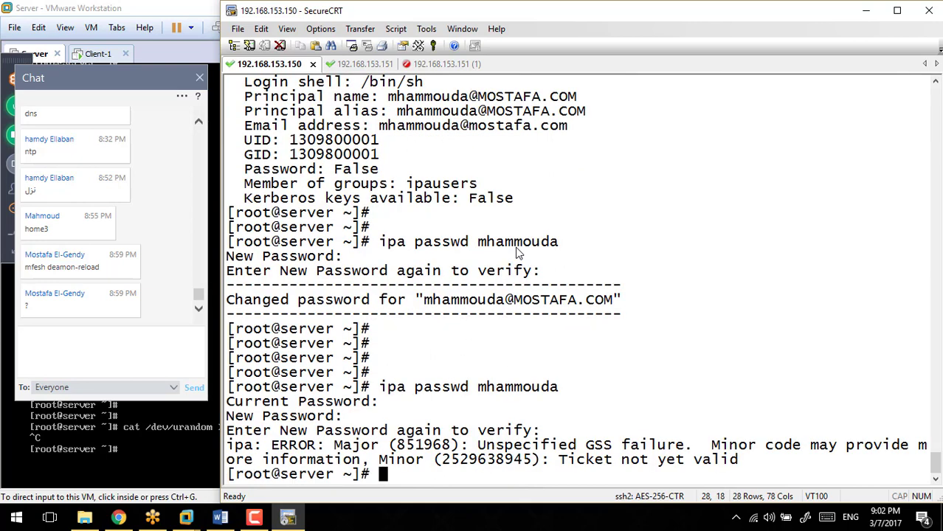
# Repeat the ipa passwd change once more, which fails with 'Ticket not yet valid'
pyautogui.press('Return')
pyautogui.press('Return')
pyautogui.press('Up')
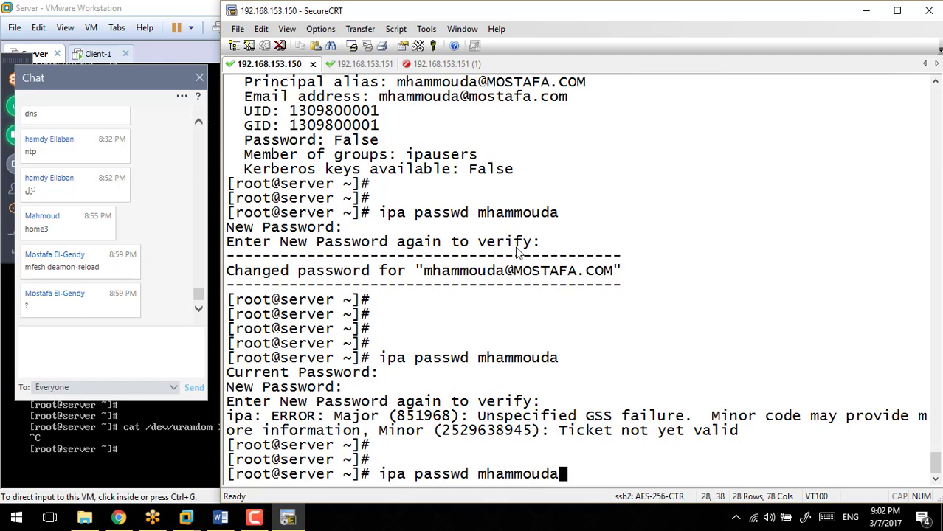
pyautogui.press('Return')
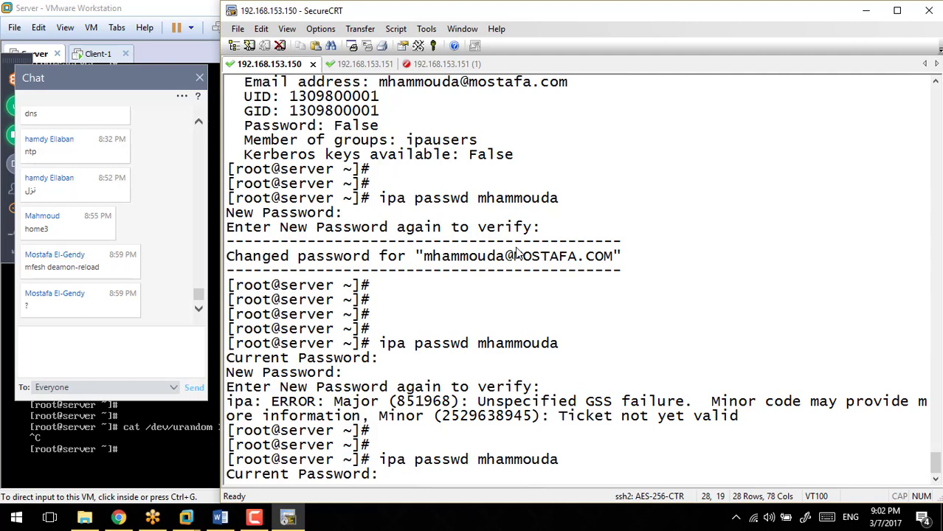
pyautogui.press('Return')
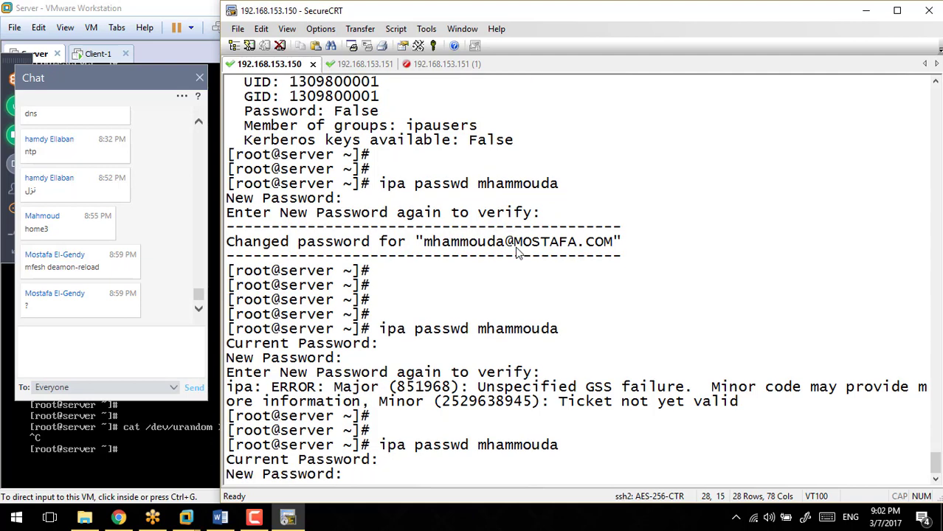
pyautogui.press('Return')
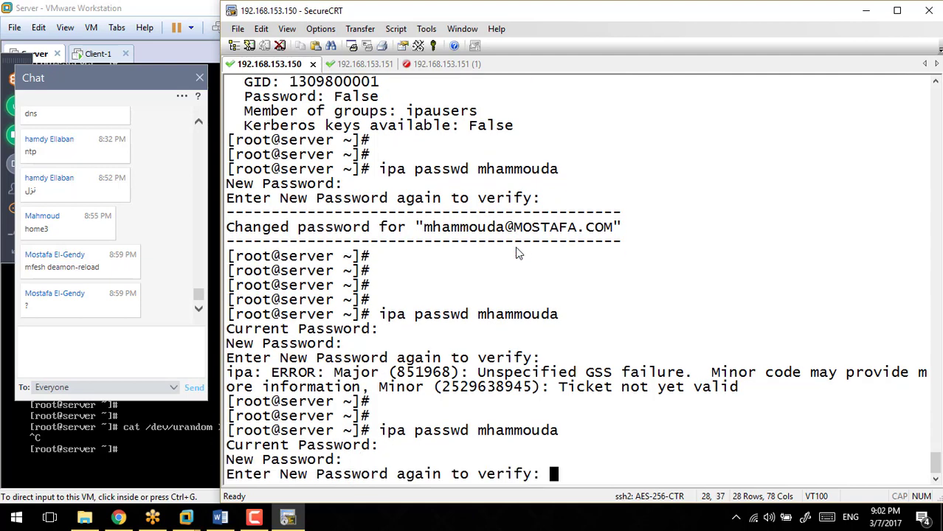
pyautogui.press('Return')
pyautogui.press('Return')
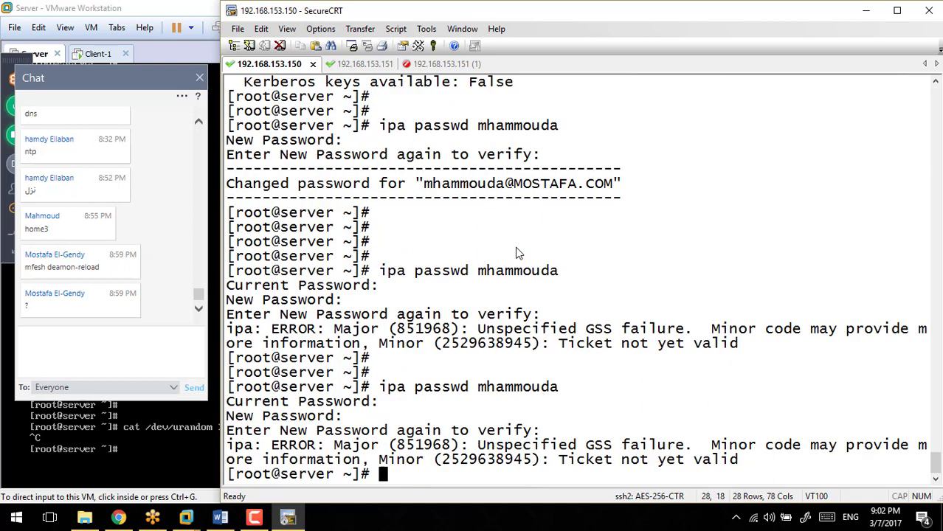
pyautogui.press('Return')
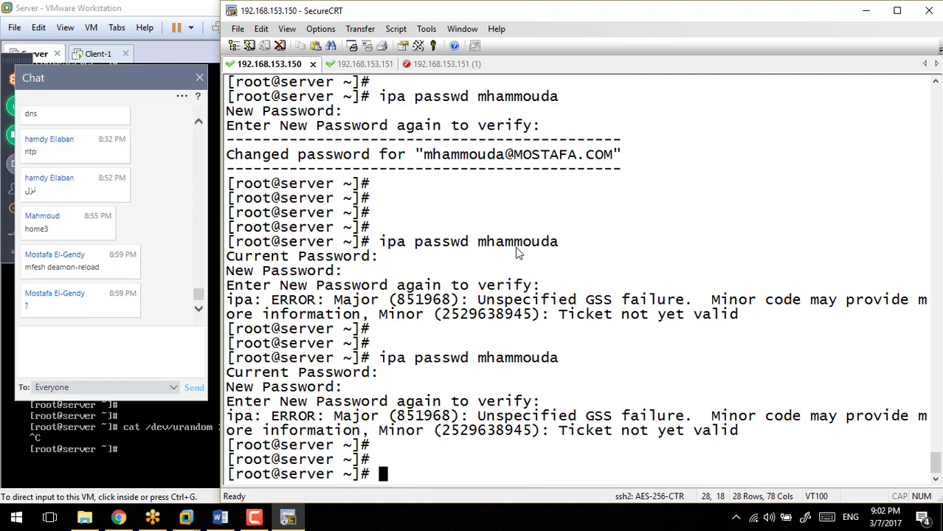
# List the cached Kerberos tickets with klist and destroy them with kdestroy
pyautogui.write('klist')
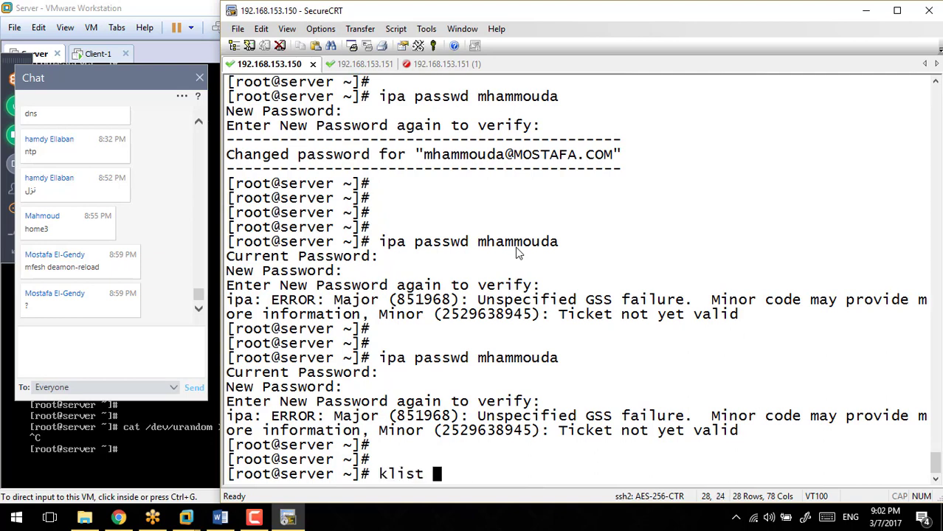
pyautogui.press('Return')
pyautogui.press('Return')
pyautogui.press('Return')
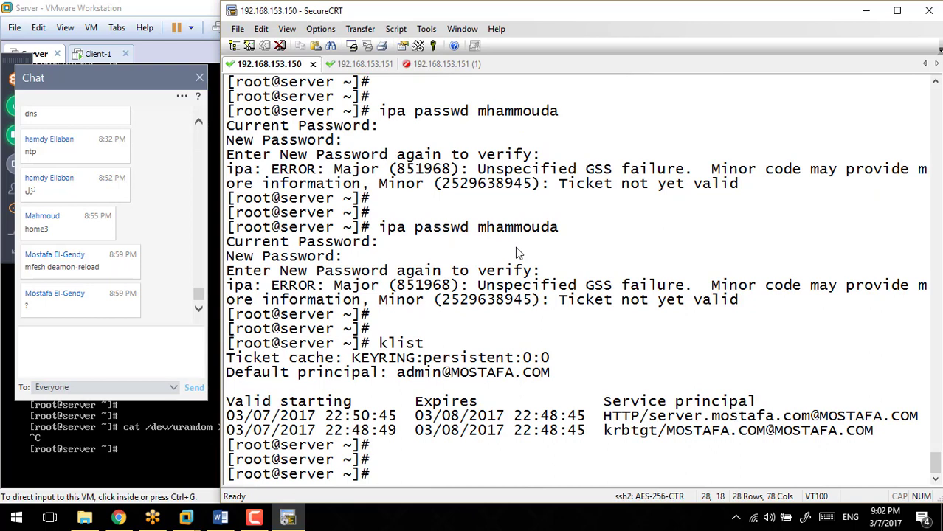
pyautogui.press('Return')
pyautogui.press('Return')
pyautogui.write('kdestroy')
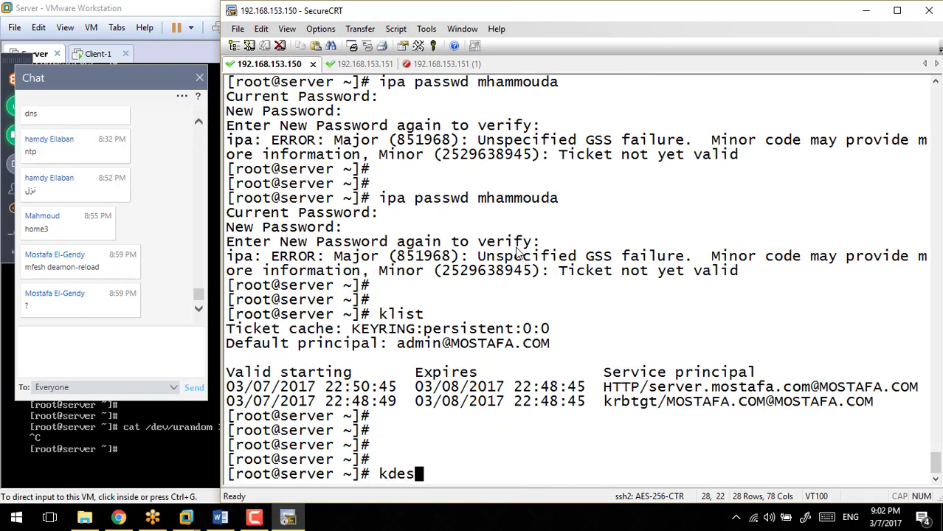
pyautogui.press('Return')
pyautogui.press('Return')
pyautogui.press('Return')
pyautogui.write('klist')
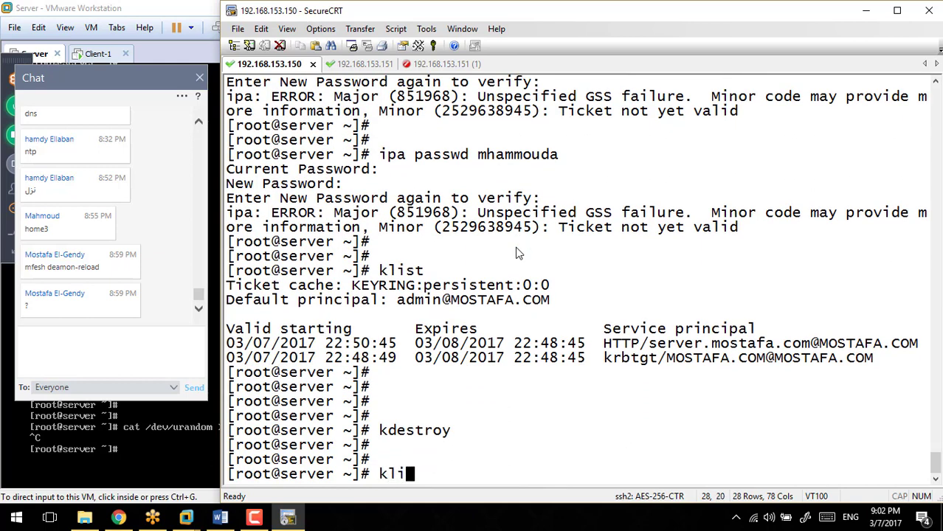
pyautogui.press('Return')
pyautogui.press('Return')
pyautogui.press('Return')
# Obtain a fresh admin ticket with kinit admin and verify it with klist
pyautogui.write('k')
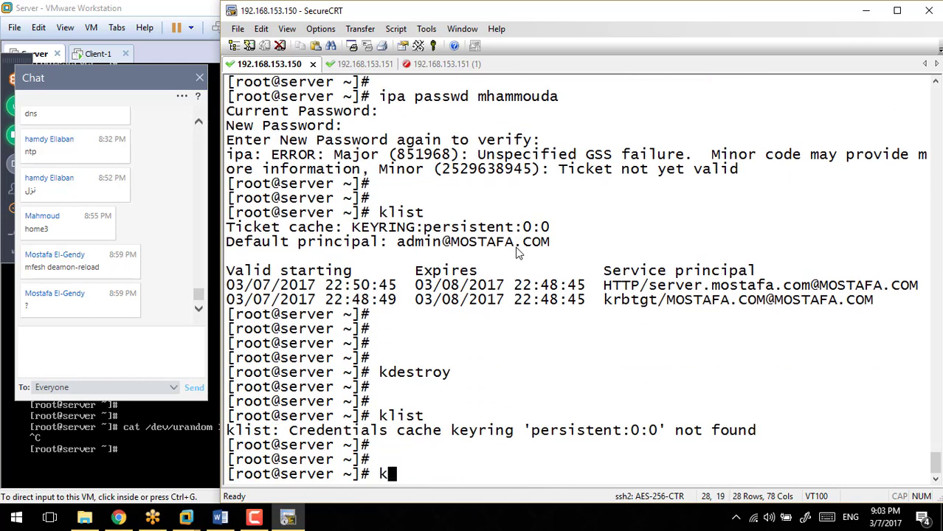
pyautogui.write('init admin')
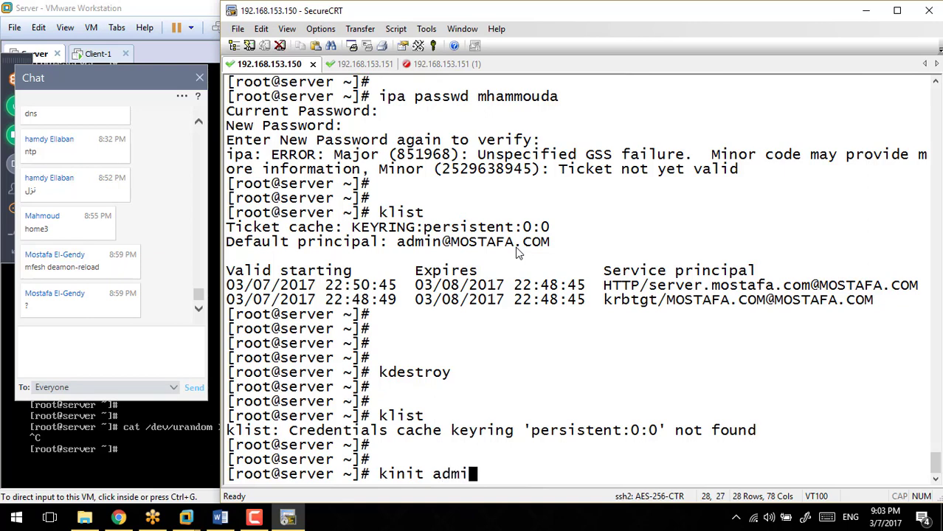
pyautogui.press('Return')
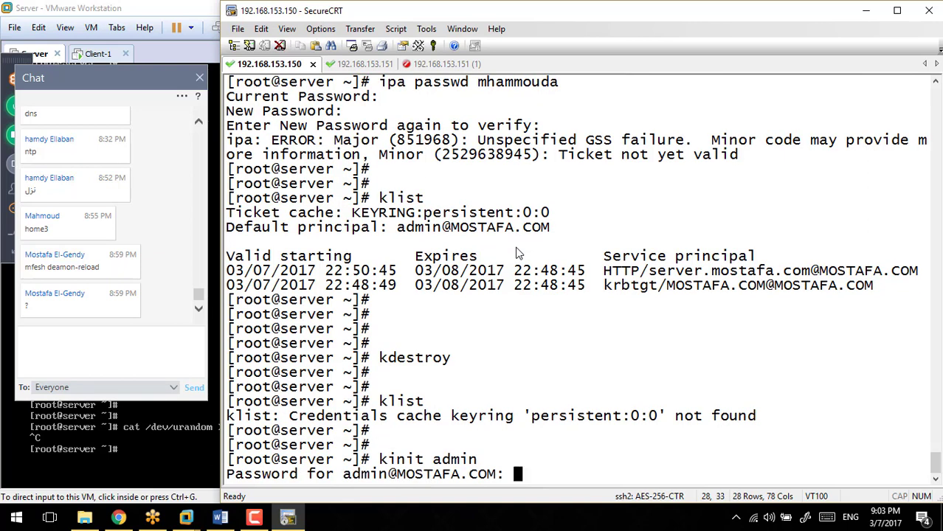
pyautogui.press('Return')
pyautogui.press('Return')
pyautogui.press('Return')
pyautogui.press('Return')
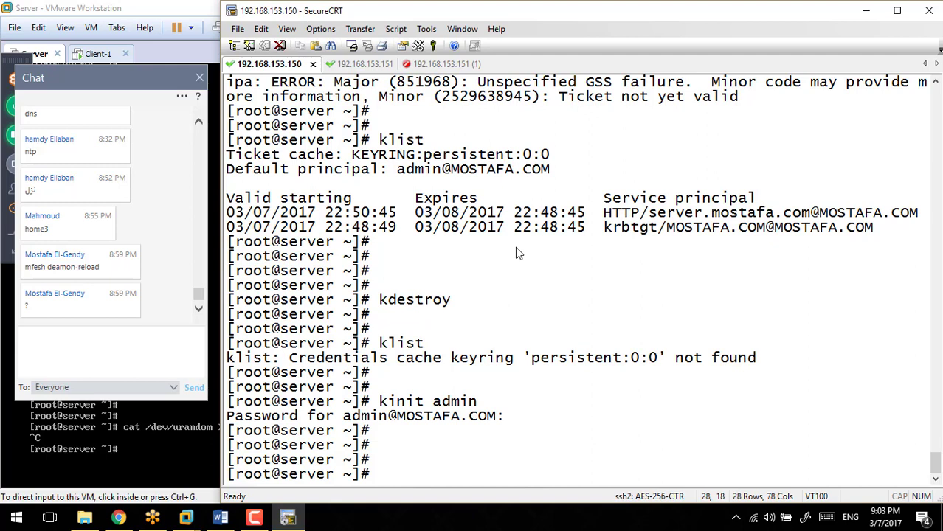
pyautogui.press('Return')
pyautogui.press('Return')
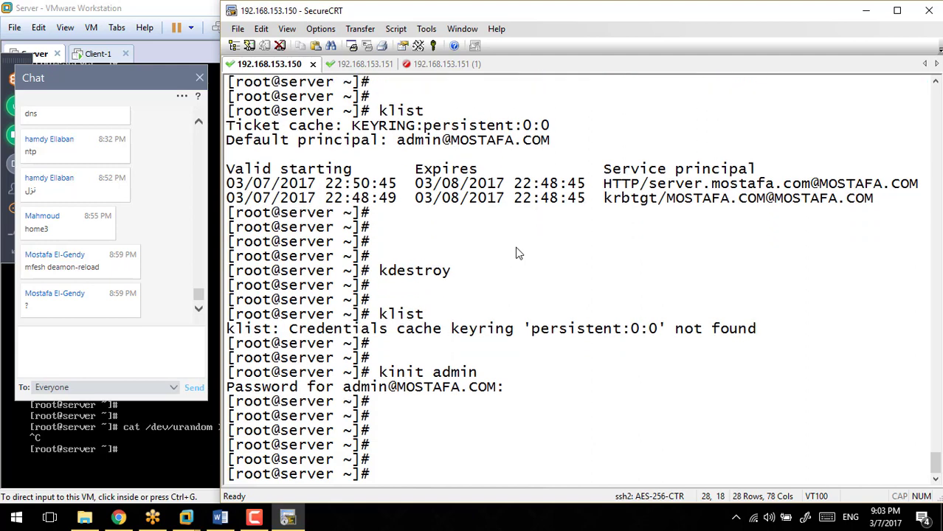
pyautogui.write('klist')
pyautogui.press('Return')
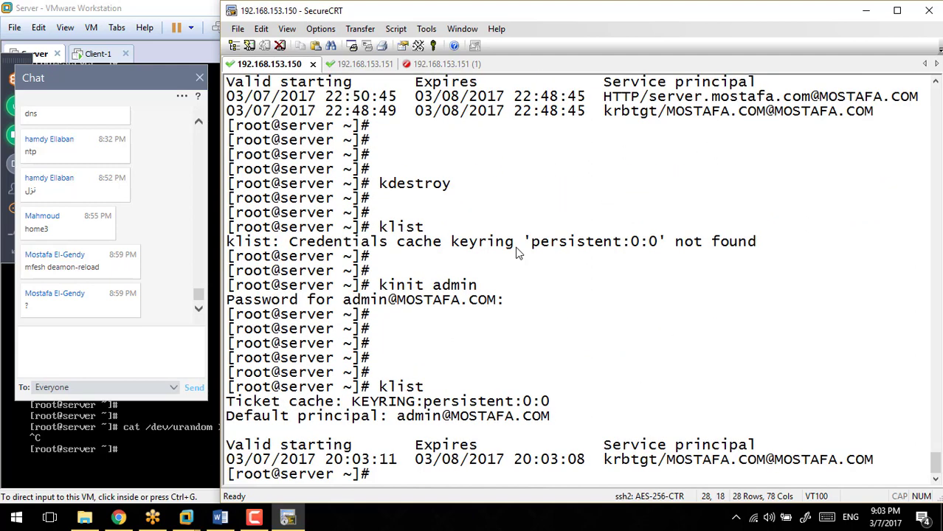
pyautogui.press('Return')
pyautogui.press('Return')
# Retry ipa passwd for the user with current, new and confirmed passwords
pyautogui.write('kinit admin')
pyautogui.press('Up')
pyautogui.press('Up')
pyautogui.press('Up')
pyautogui.press('Up')
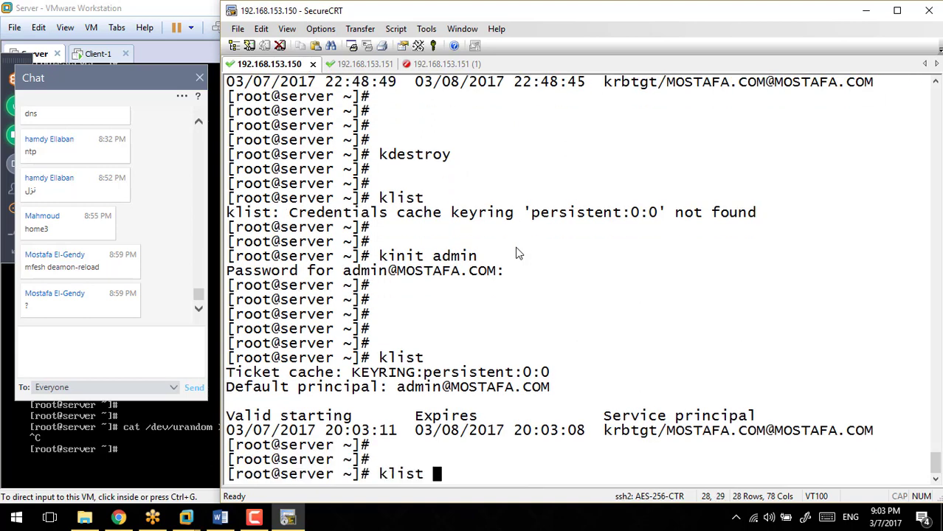
pyautogui.press('Up')
pyautogui.press('Up')
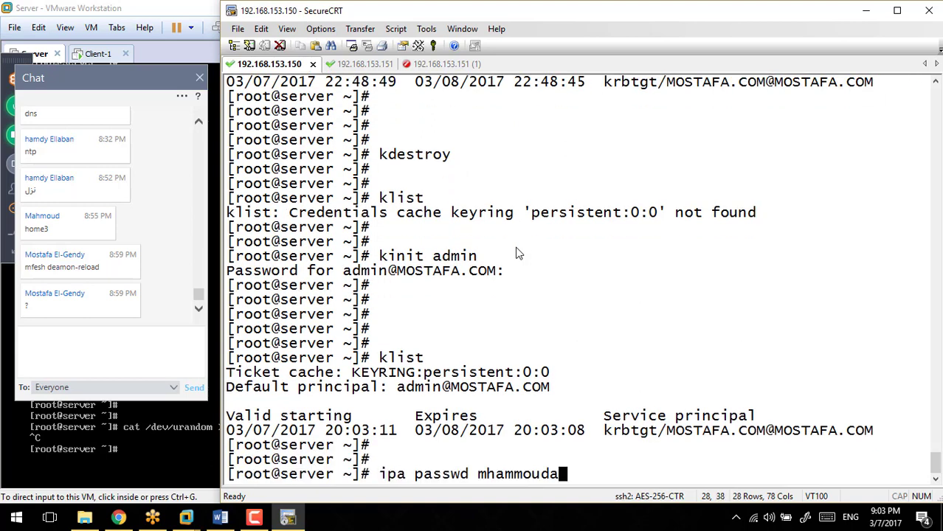
pyautogui.press('Return')
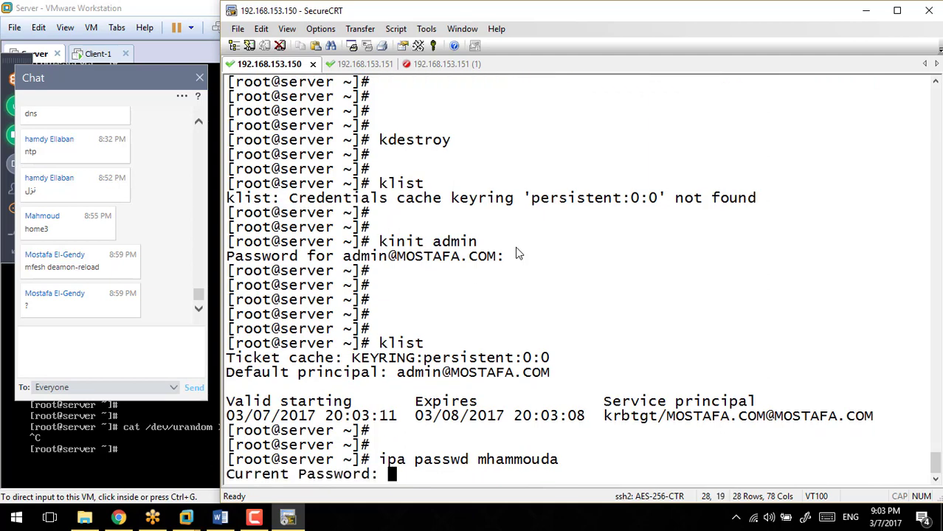
pyautogui.press('Return')
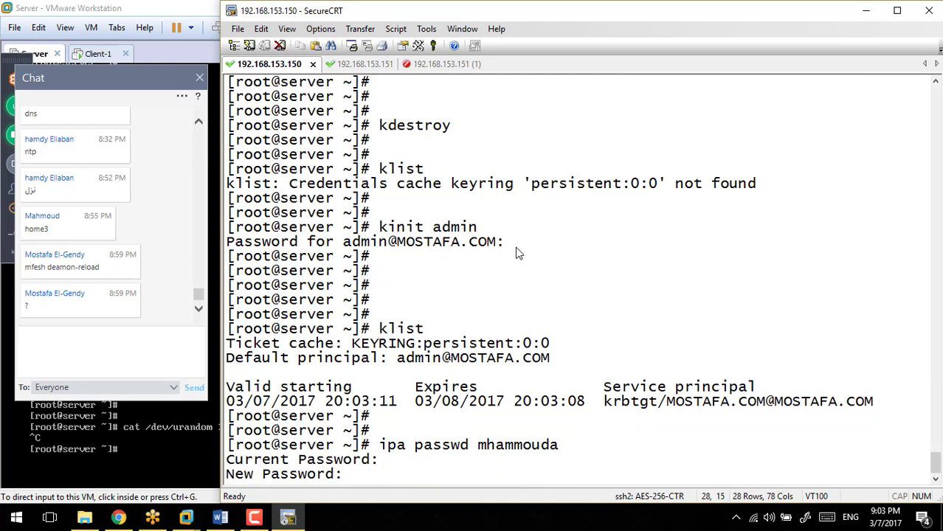
pyautogui.press('Return')
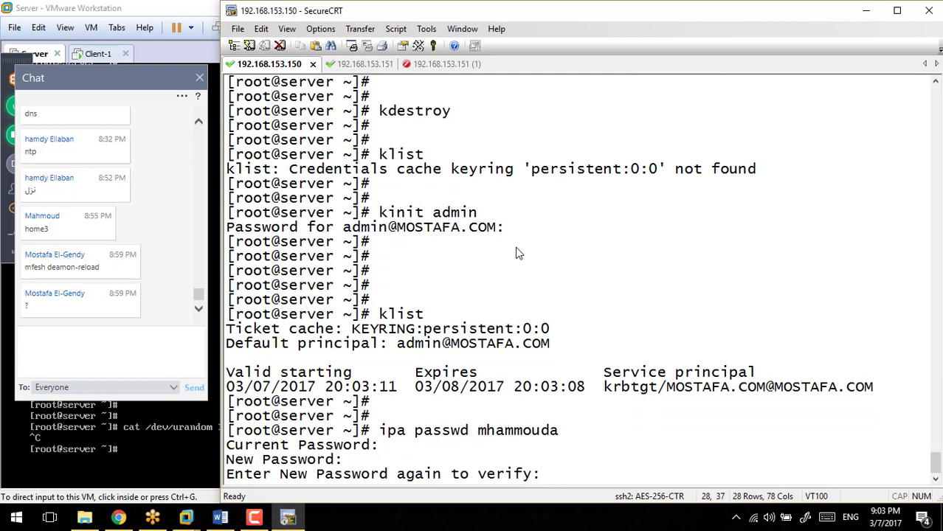
pyautogui.press('Return')
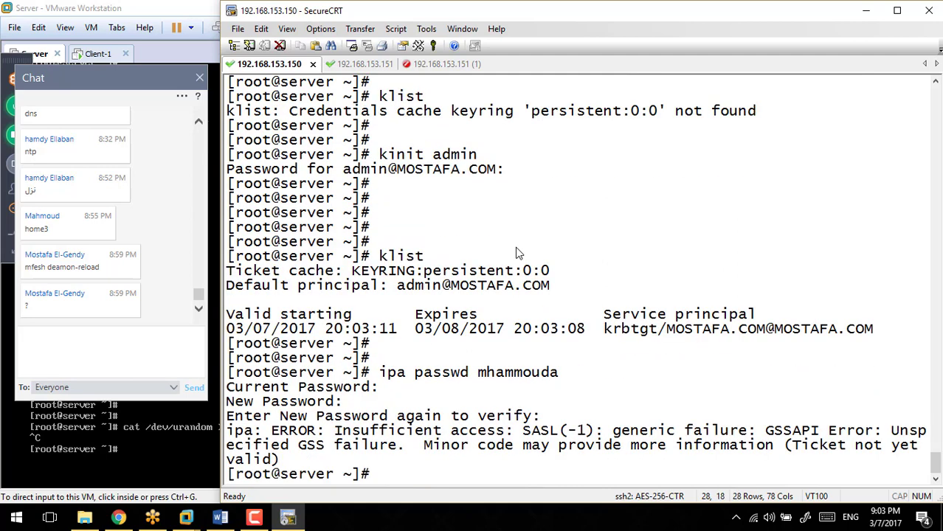
pyautogui.press('Return')
pyautogui.press('Return')
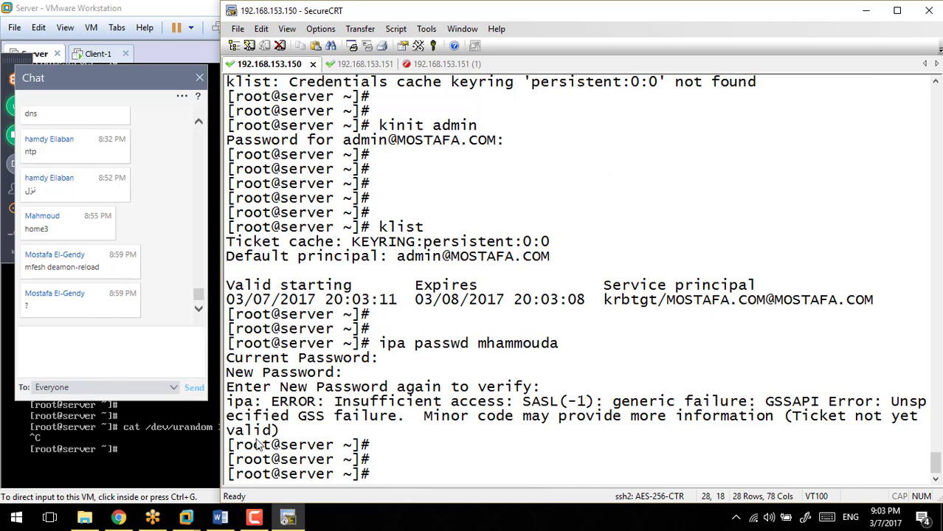
pyautogui.click(16, 517)
# Launch Firefox and load the IPA web UI at 192.168.153.150
pyautogui.write('firefo')
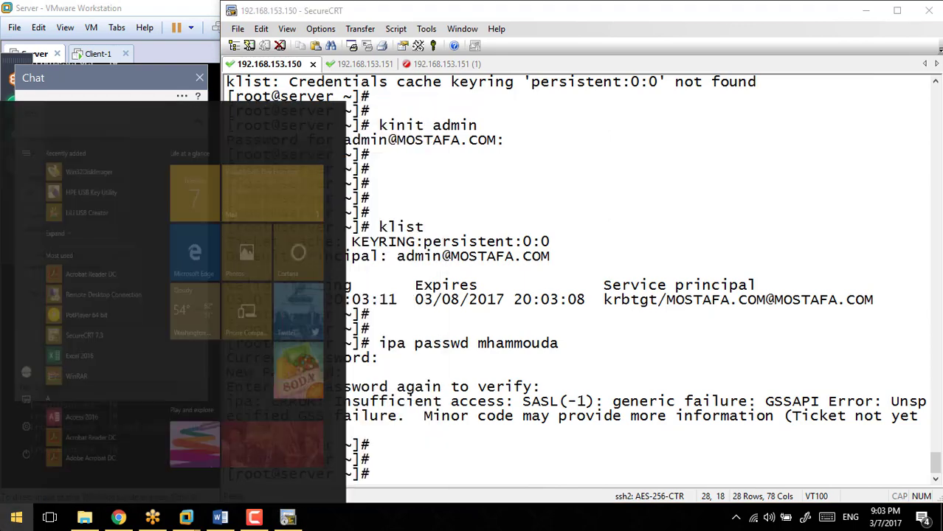
pyautogui.press('Return')
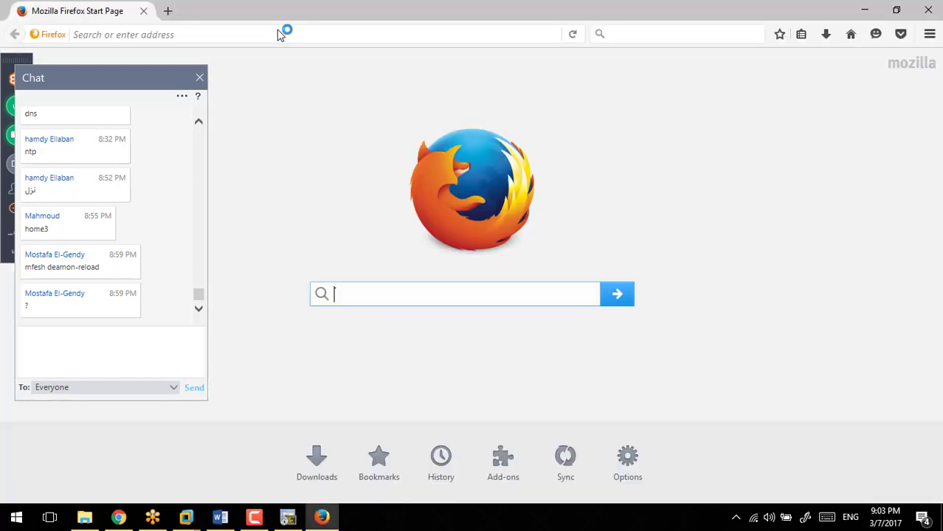
pyautogui.click(159, 37)
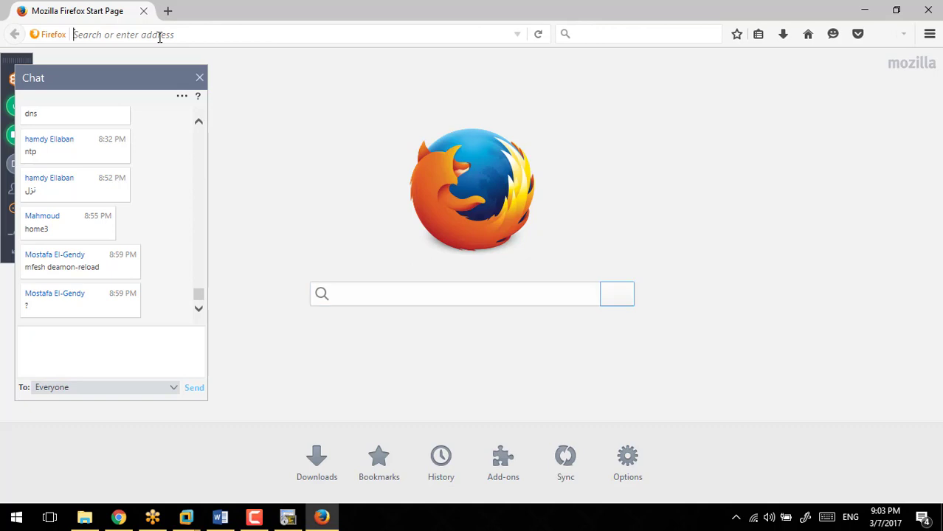
pyautogui.write('192.168.')
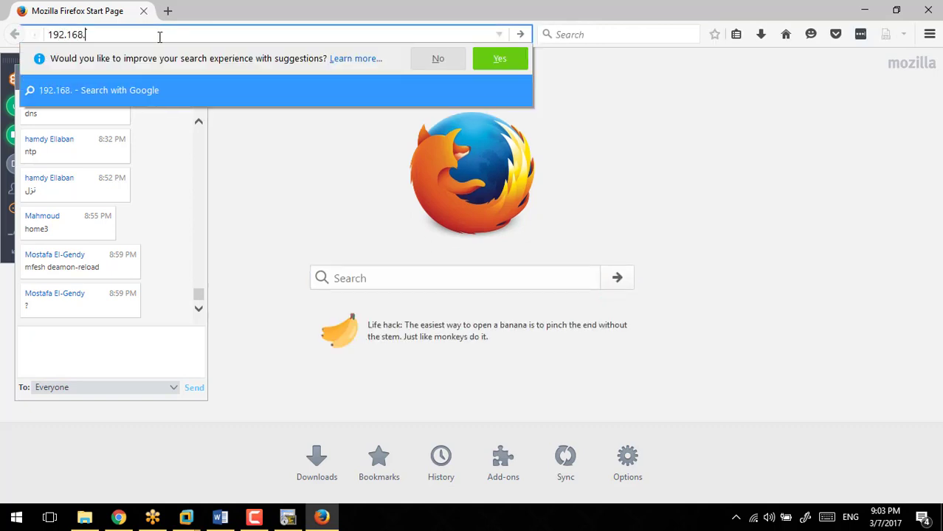
pyautogui.write('153.150')
pyautogui.press('Return')
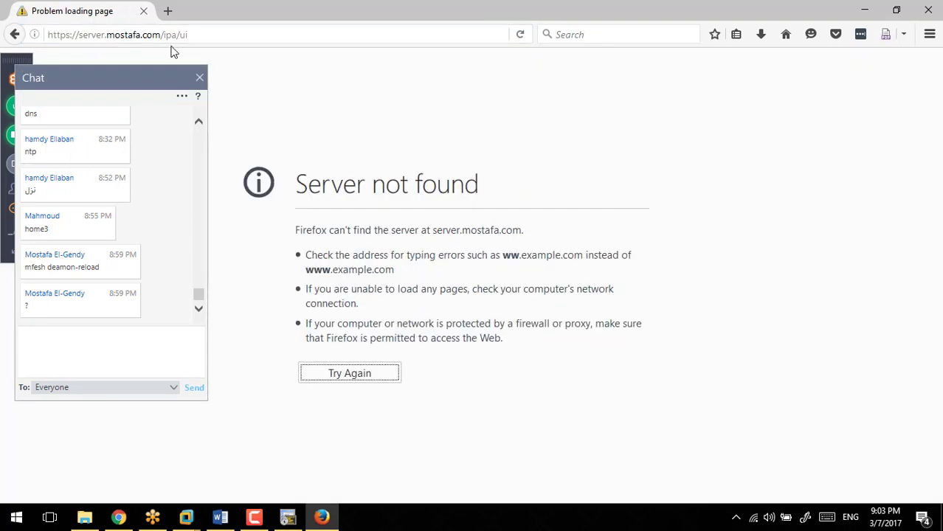
pyautogui.moveTo(161, 34); pyautogui.dragTo(72, 34)
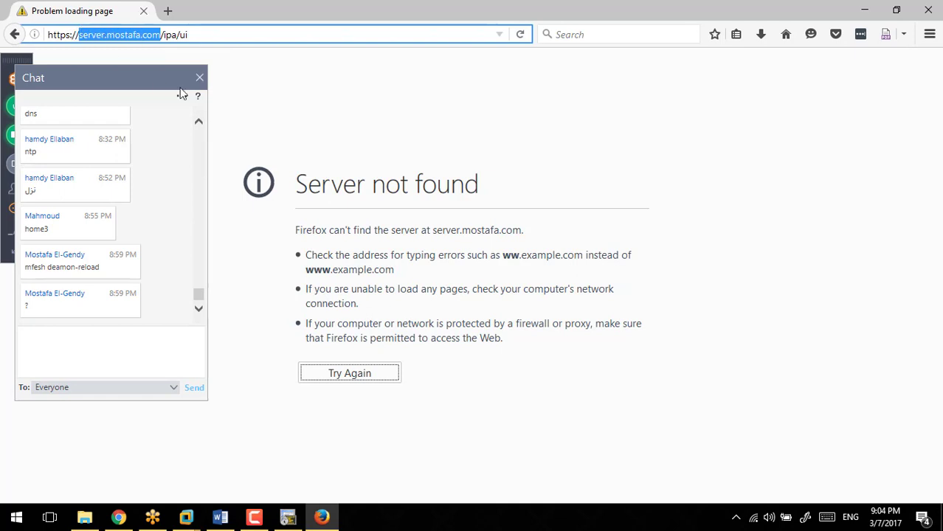
pyautogui.write('192.168.1')
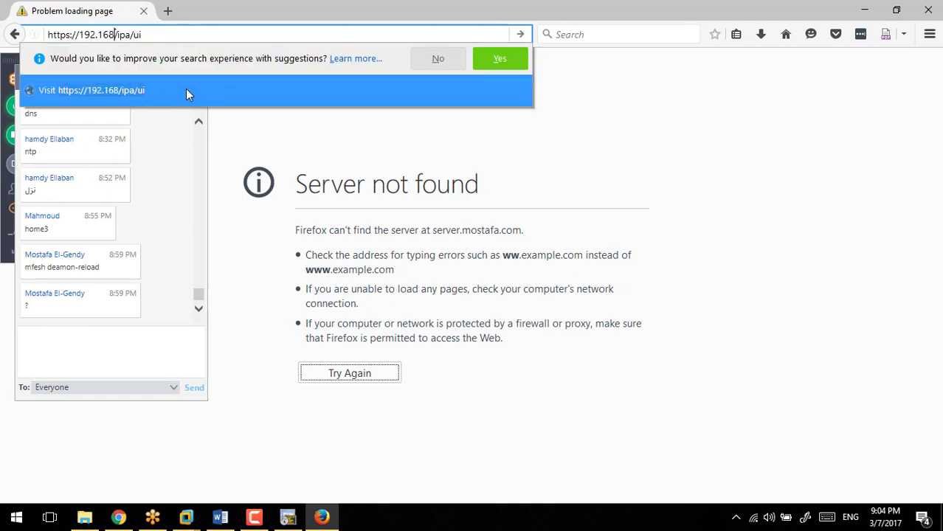
pyautogui.write('53.15')
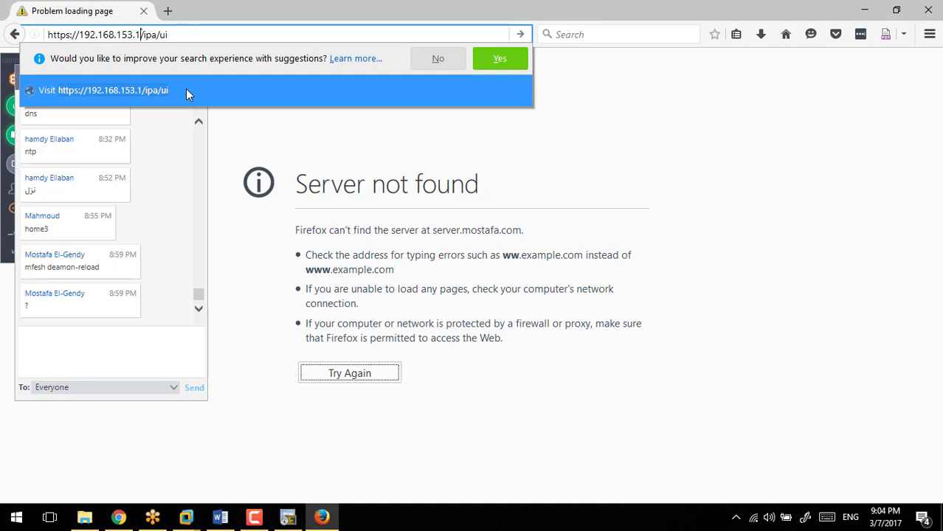
pyautogui.write('0')
pyautogui.press('Return')
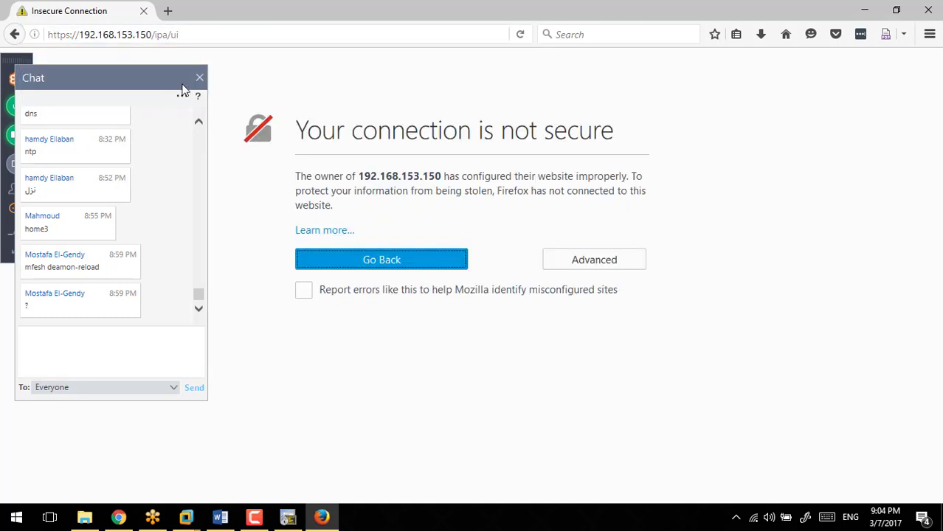
# Add and confirm a permanent certificate security exception for the server
pyautogui.click(546, 264)
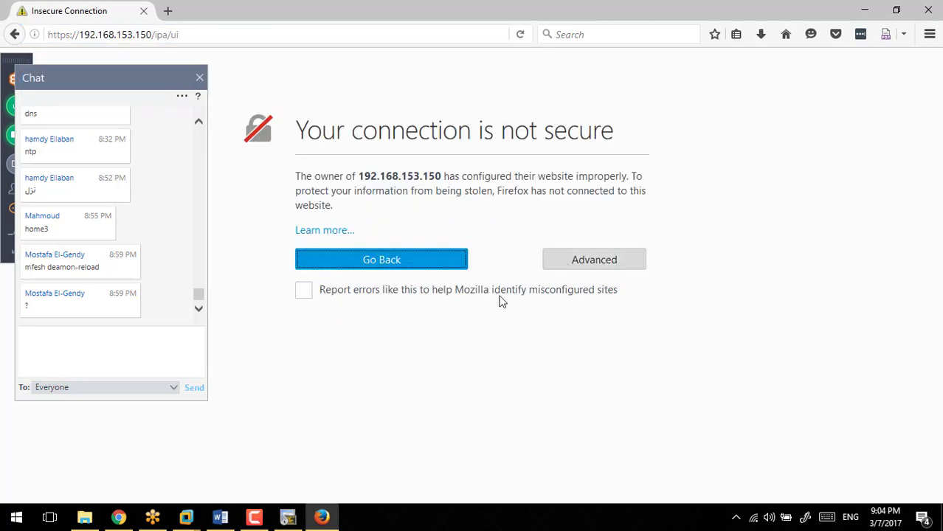
pyautogui.click(353, 419)
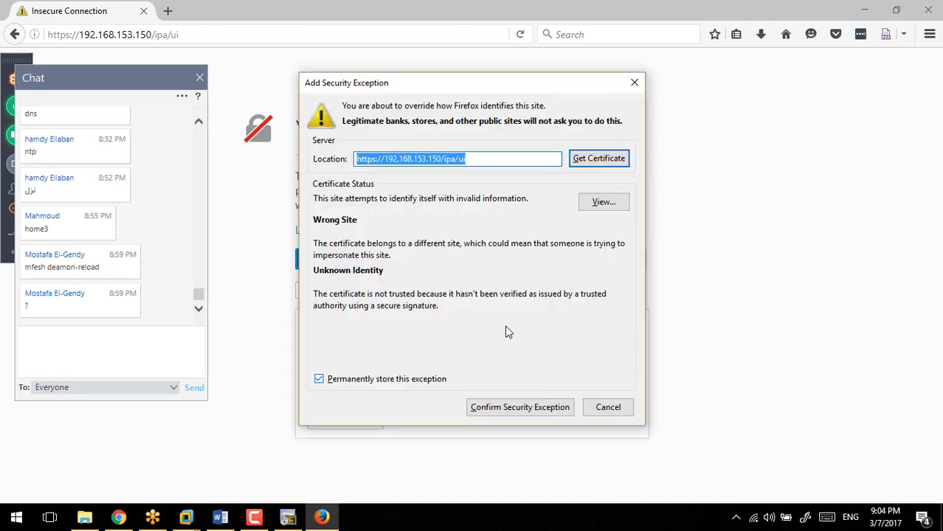
pyautogui.click(512, 409)
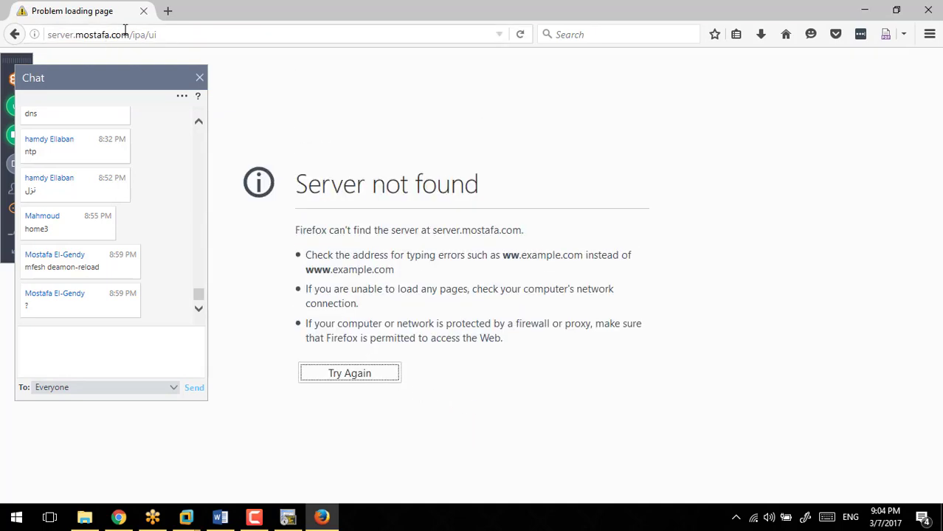
# Replace the server.mostafa.com hostname in the address bar with 192.168.153.150
pyautogui.moveTo(129, 34); pyautogui.dragTo(28, 35)
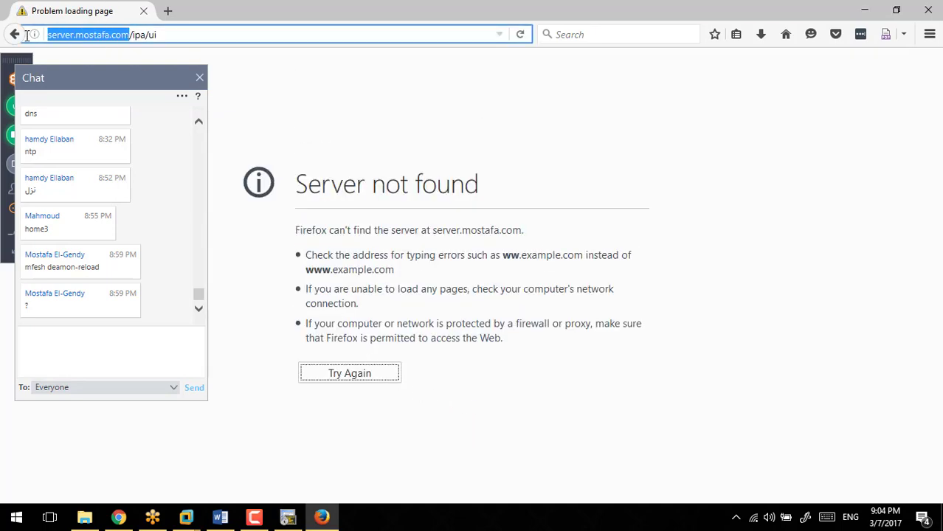
pyautogui.write('192.16')
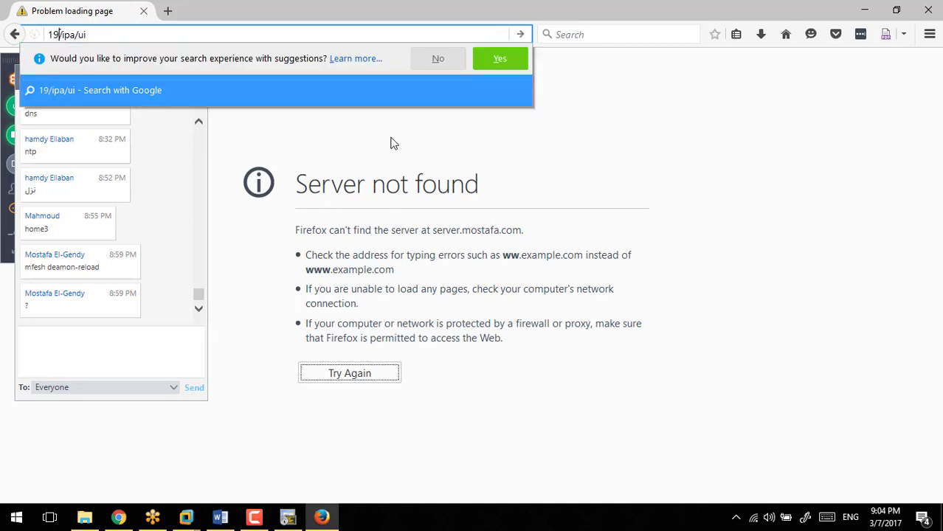
pyautogui.write('8.153.1')
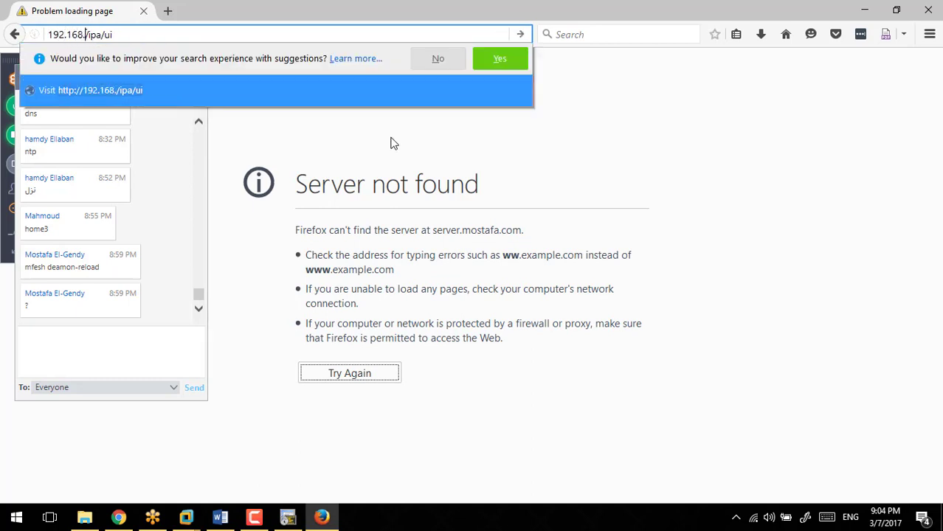
pyautogui.write('50')
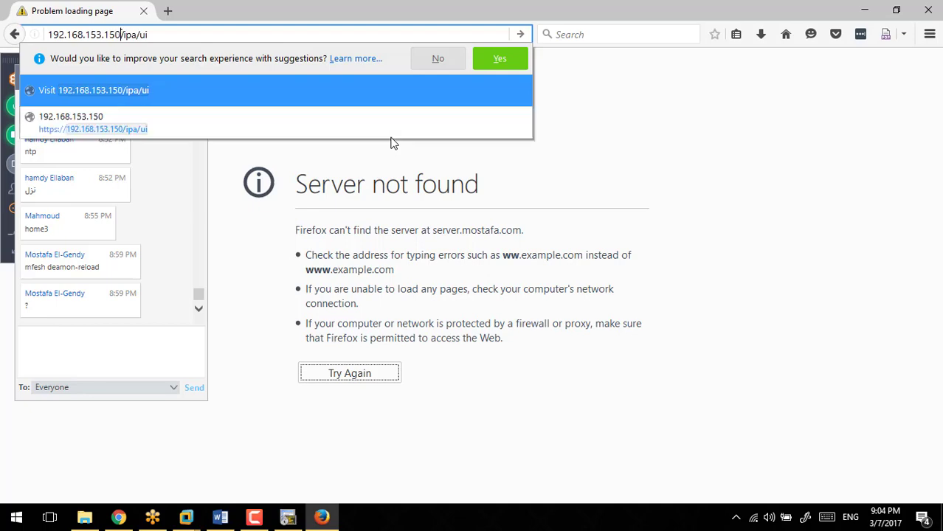
pyautogui.press('Escape')
pyautogui.press('Escape')
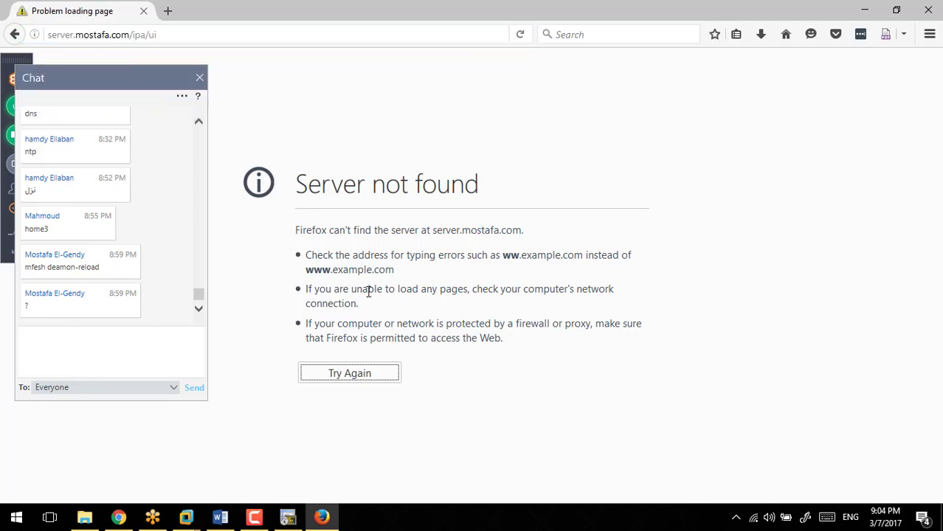
pyautogui.click(289, 518)
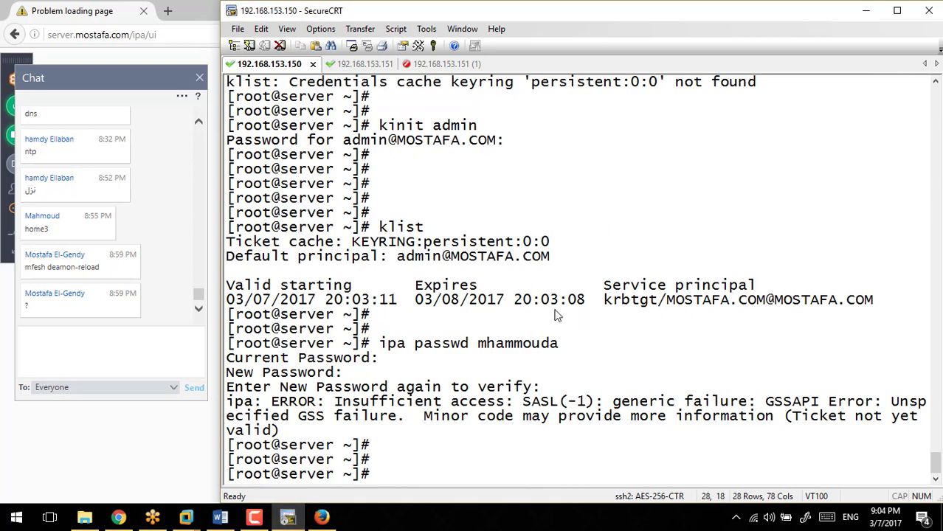
# Reconnect the 192.168.153.151 (1) session, submit the password, and cancel after authentication fails
pyautogui.press('Return')
pyautogui.press('Return')
pyautogui.press('Return')
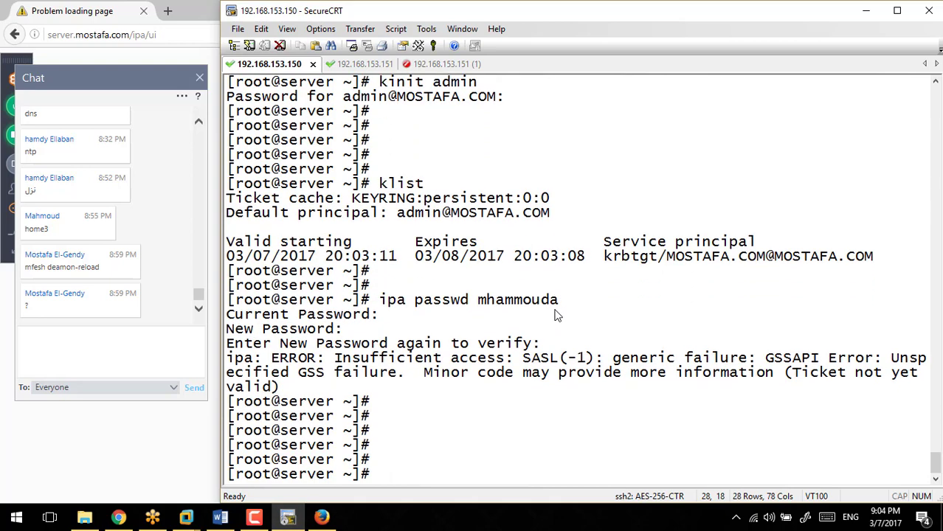
pyautogui.hotkey('alt', '3')
pyautogui.press('Return')
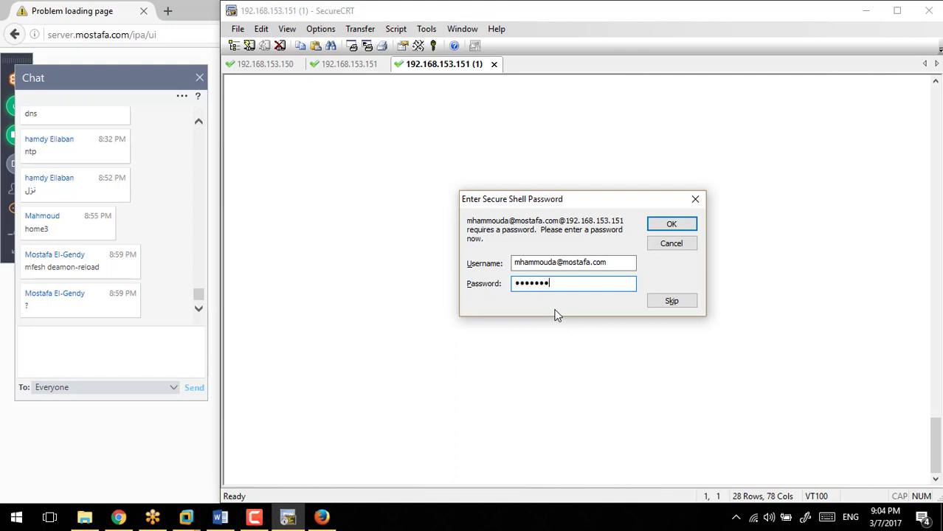
pyautogui.press('Return')
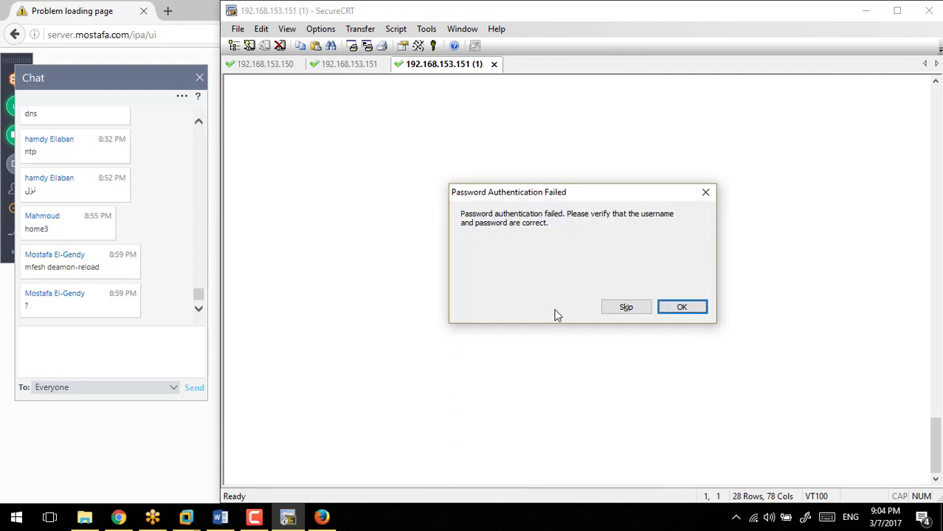
pyautogui.press('Return')
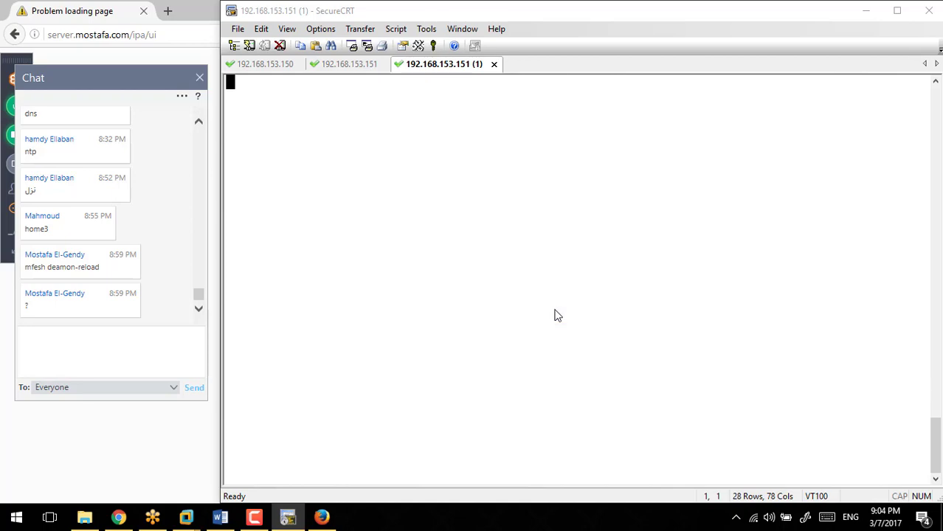
pyautogui.click(681, 245)
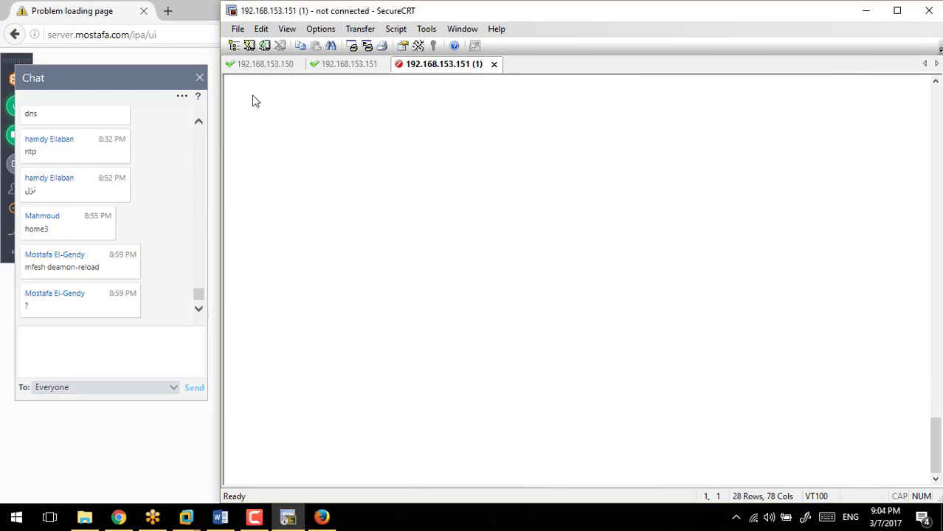
# Run kdestroy on the 192.168.153.150 server session to clear its Kerberos tickets
pyautogui.click(254, 64)
pyautogui.press('Return')
pyautogui.press('Up')
pyautogui.press('Up')
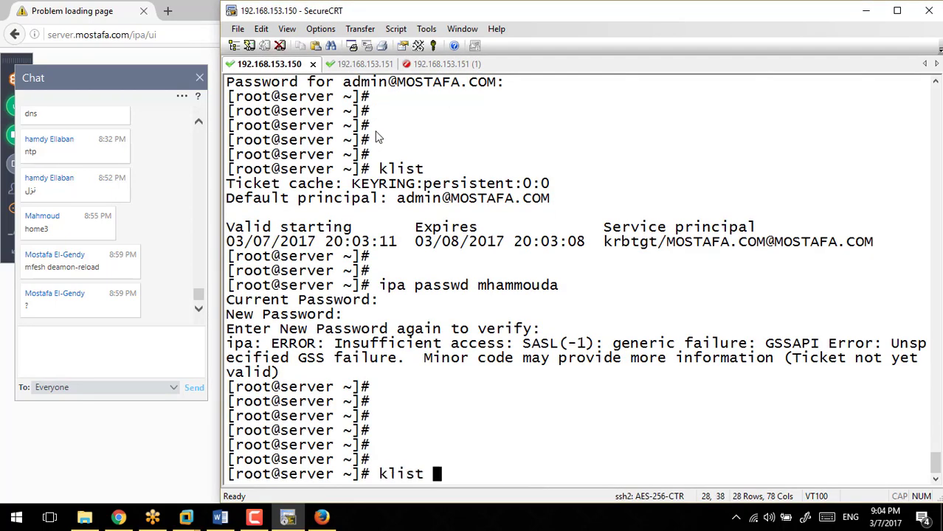
pyautogui.press('Up')
pyautogui.press('Down')
pyautogui.press('Up')
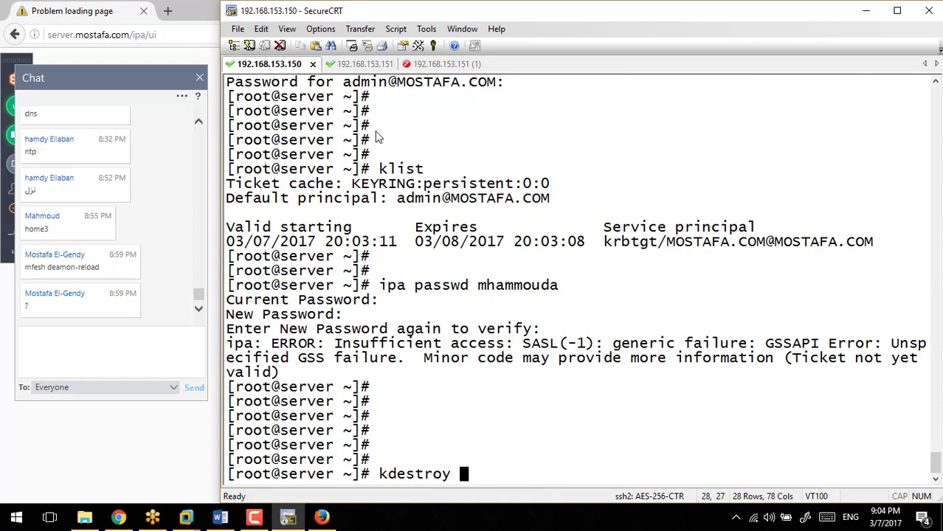
pyautogui.press('Return')
pyautogui.press('Return')
pyautogui.press('Return')
# Obtain a new admin ticket with kinit admin and list it with klist
pyautogui.write('kinit admin')
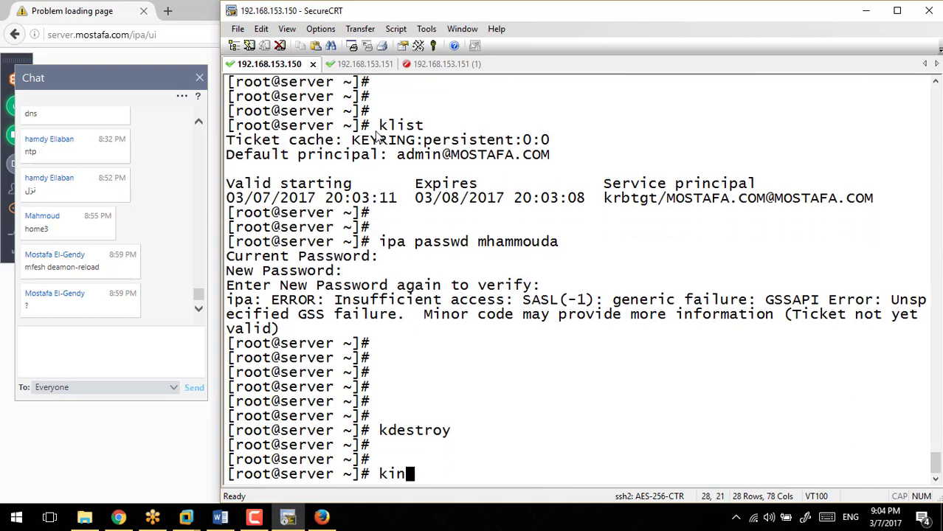
pyautogui.press('Return')
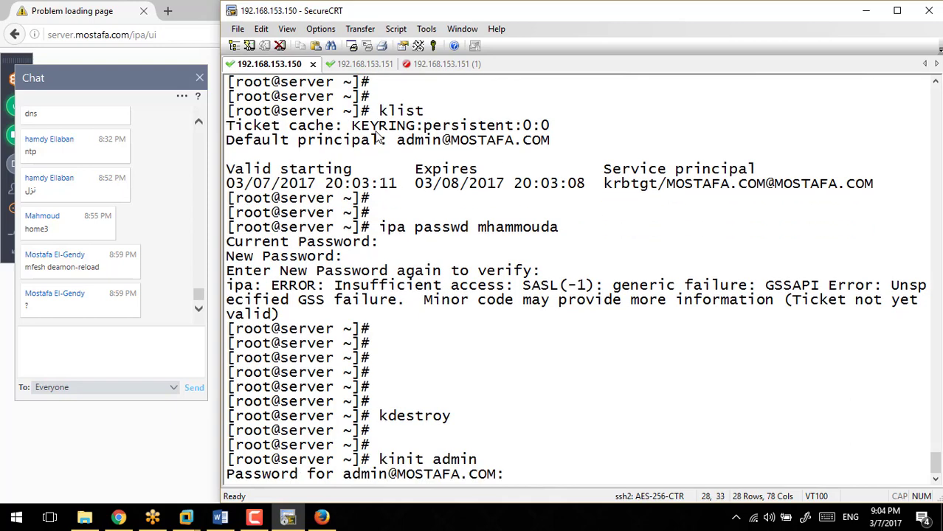
pyautogui.press('Return')
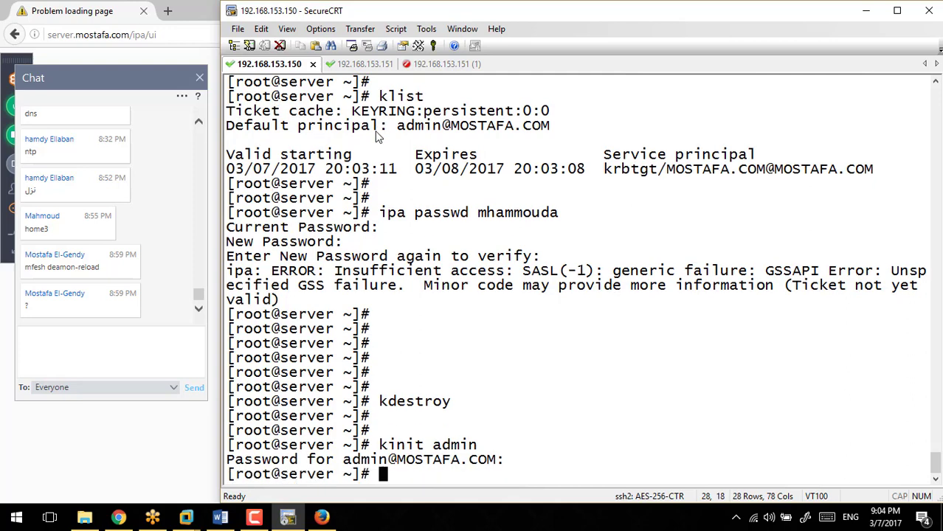
pyautogui.press('Return')
pyautogui.press('Return')
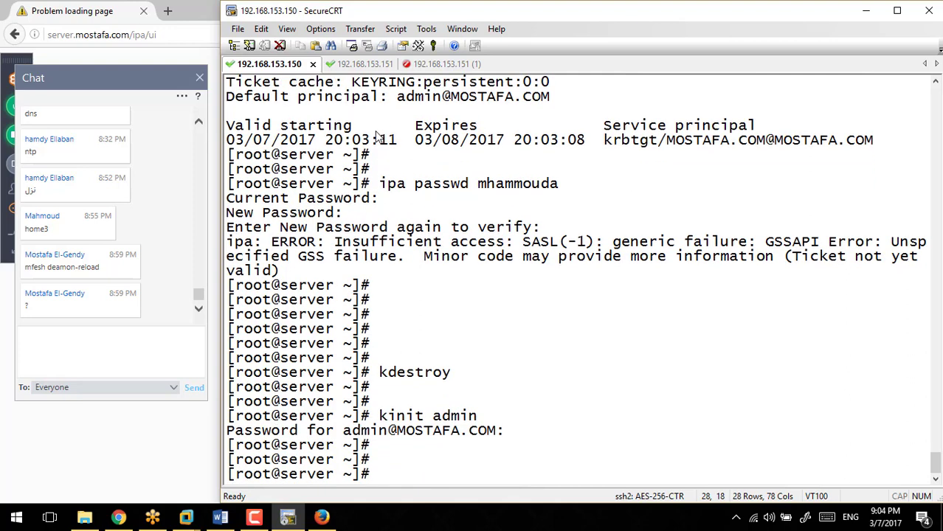
pyautogui.write('klist')
pyautogui.press('Return')
pyautogui.press('Return')
pyautogui.press('Return')
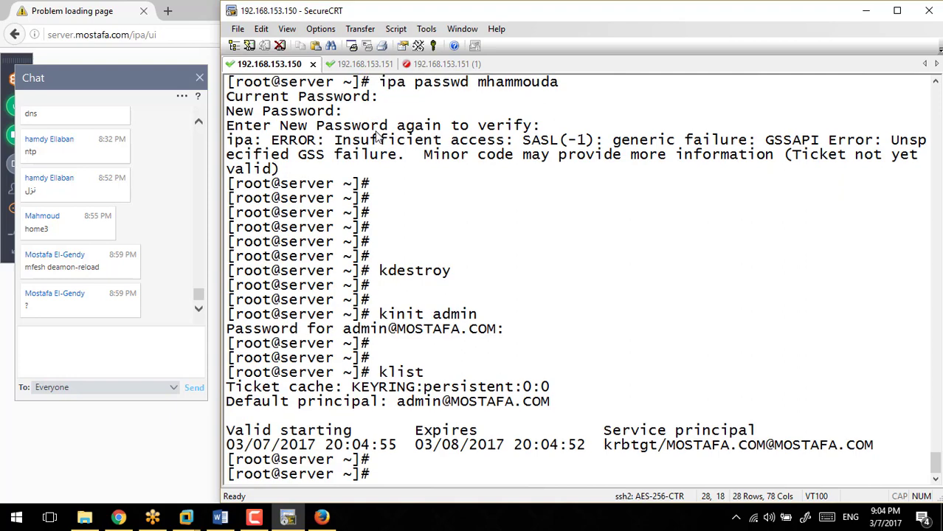
pyautogui.write('kinit admin')
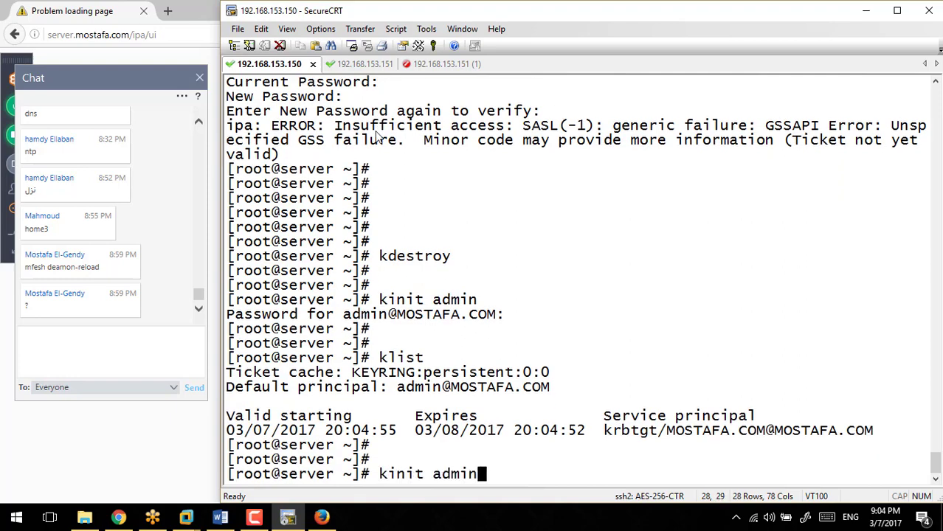
pyautogui.press('Up')
pyautogui.press('Up')
pyautogui.press('Up')
pyautogui.press('Up')
pyautogui.press('Up')
# Run ipa user-add, entering user1 for the first name, login and full name
pyautogui.press('Down')
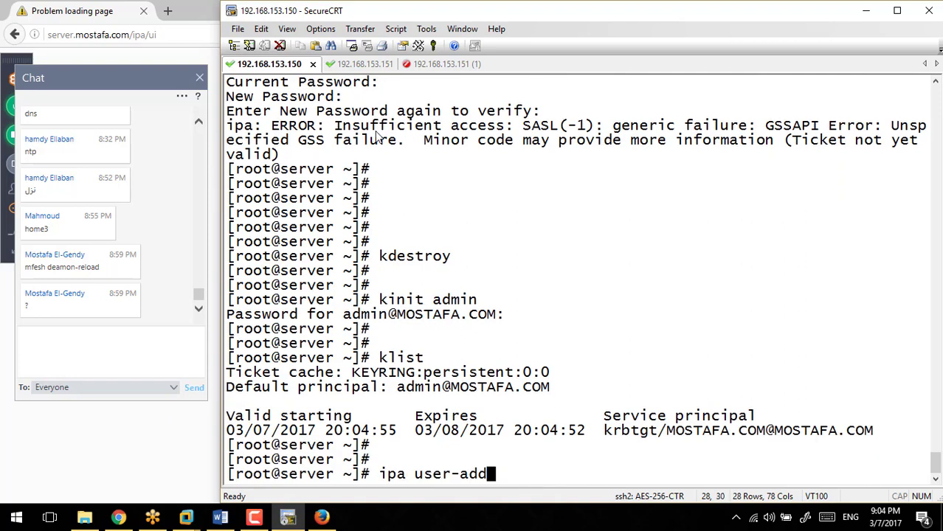
pyautogui.press('Return')
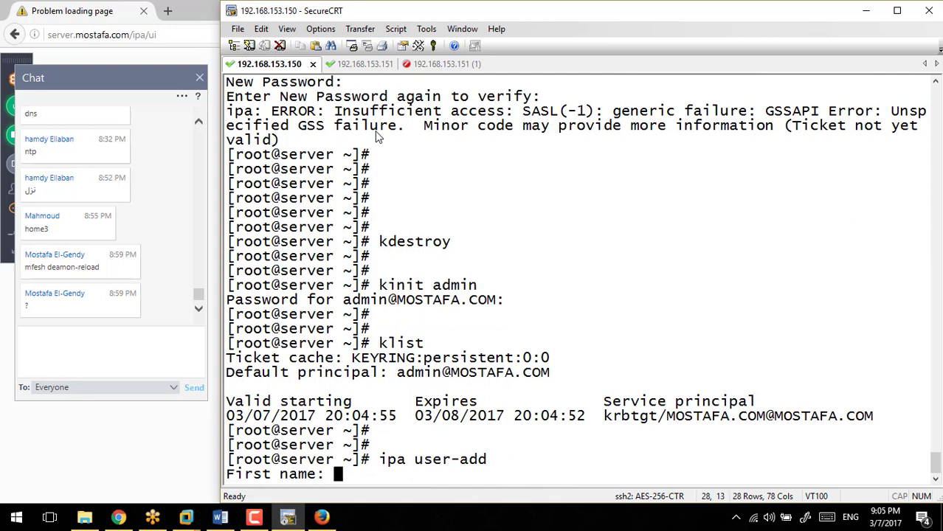
pyautogui.write('user1')
pyautogui.press('Return')
pyautogui.press('Return')
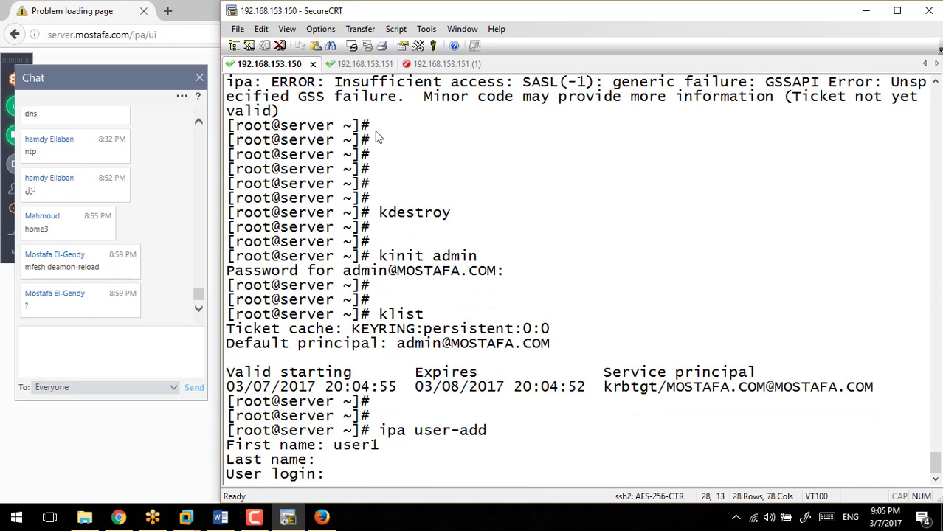
pyautogui.write('user1')
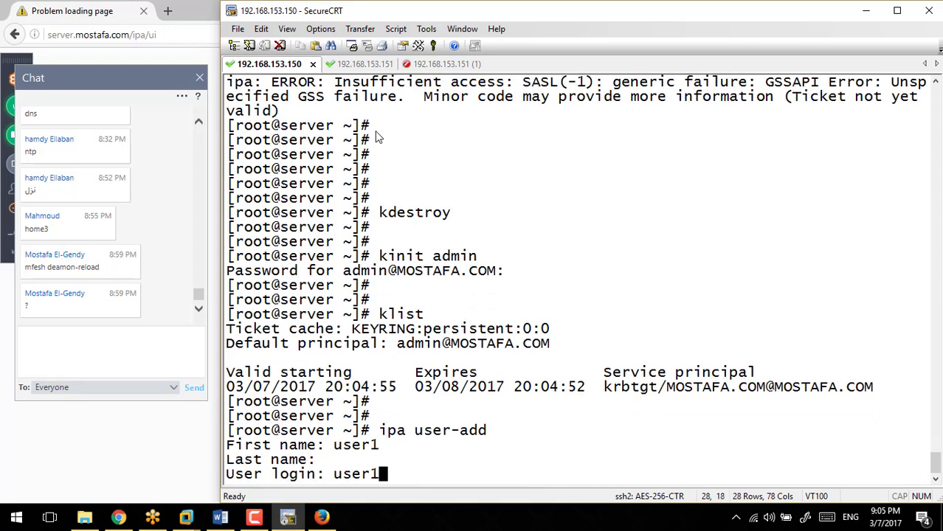
pyautogui.press('Return')
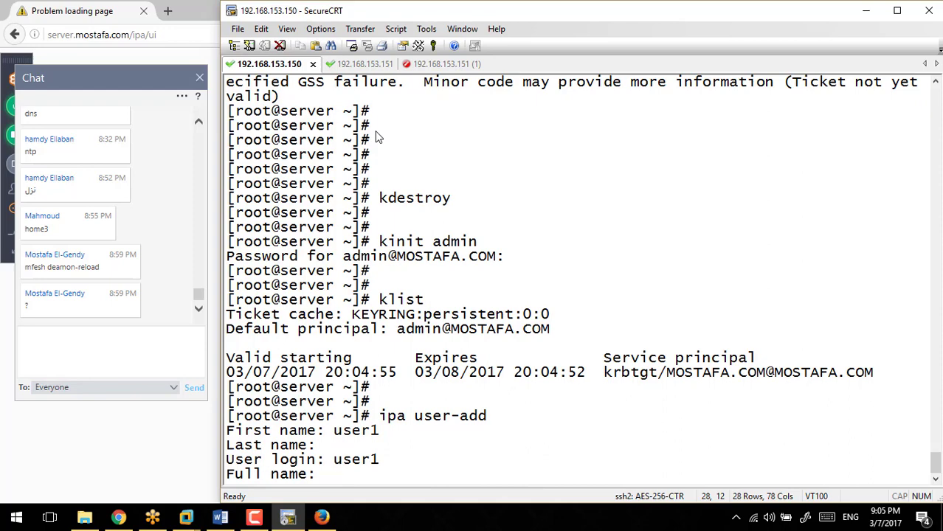
pyautogui.write('user1')
pyautogui.press('Return')
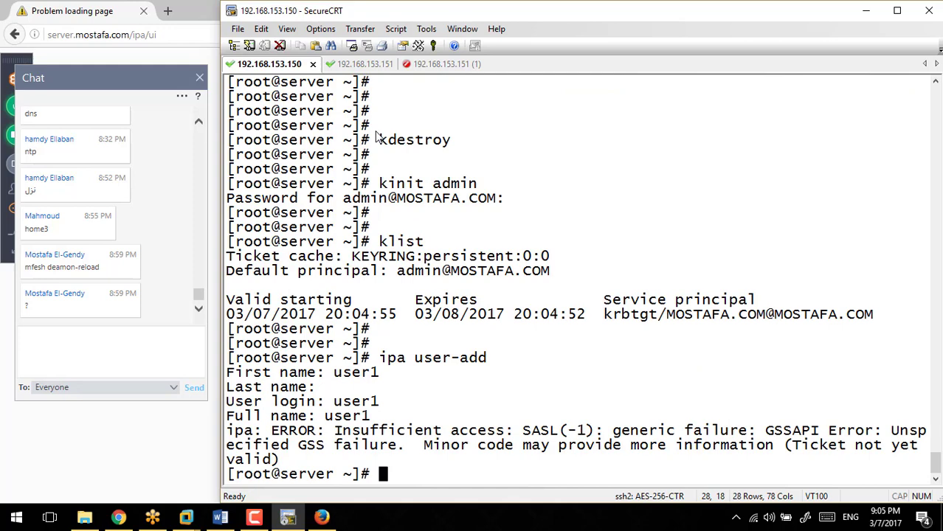
# Run klist to show admin's HTTP and krbtgt tickets
pyautogui.write('klist')
pyautogui.press('Return')
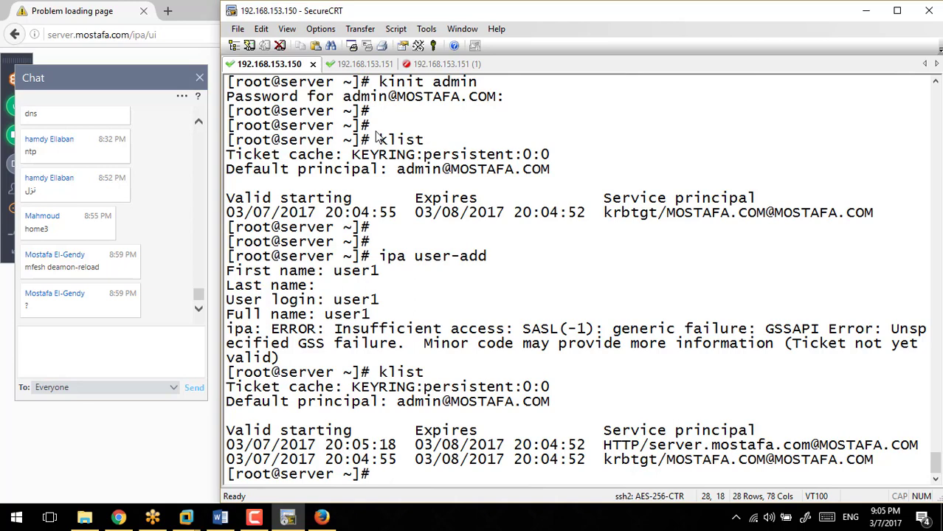
pyautogui.press('Return')
pyautogui.press('Return')
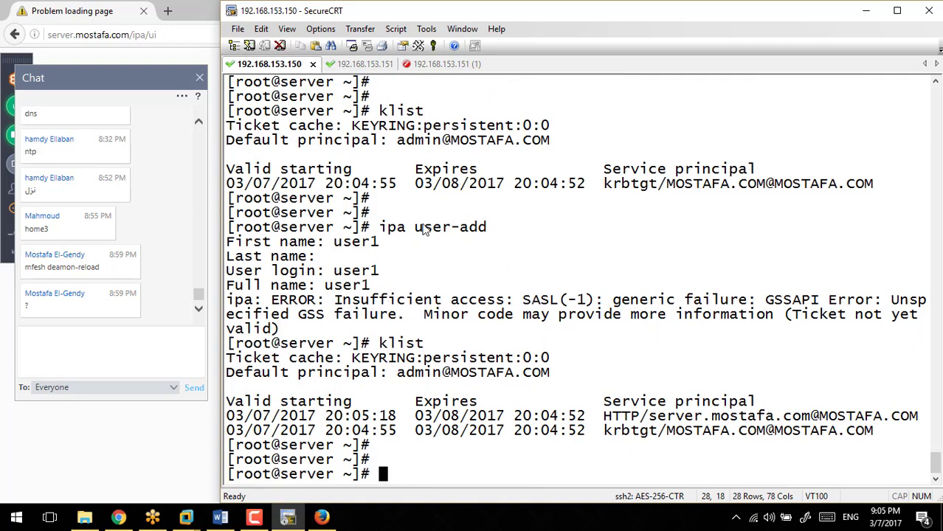
pyautogui.scroll(15, 570, 251)
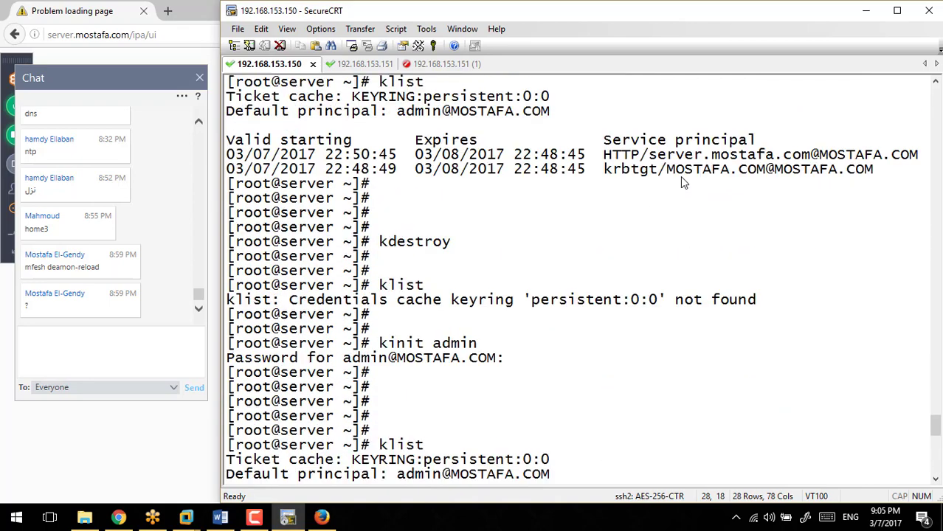
pyautogui.scroll(10, 622, 231)
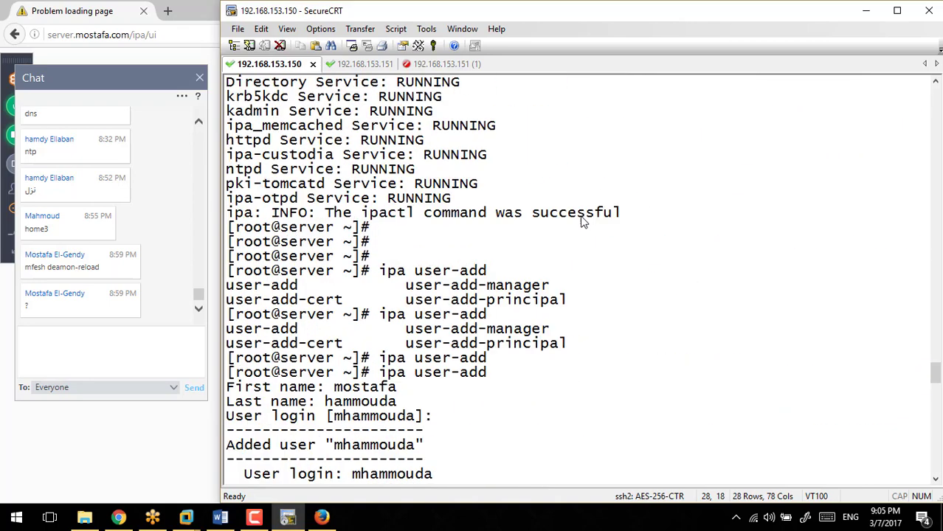
pyautogui.scroll(-2, 561, 221)
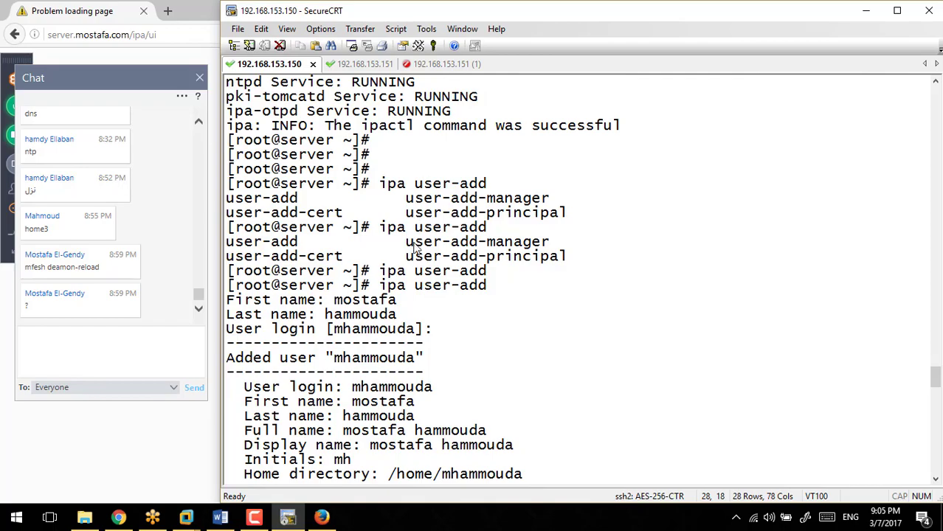
pyautogui.scroll(-11, 404, 371)
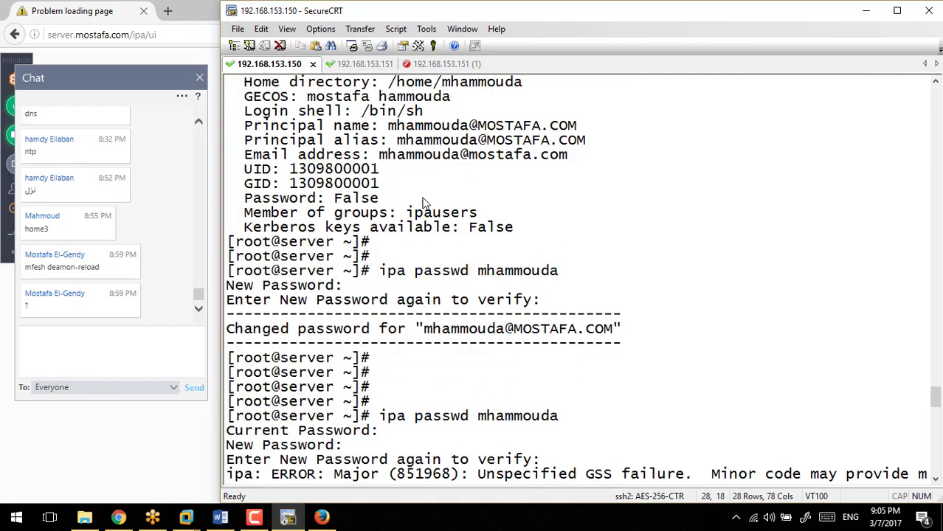
pyautogui.scroll(-10, 472, 251)
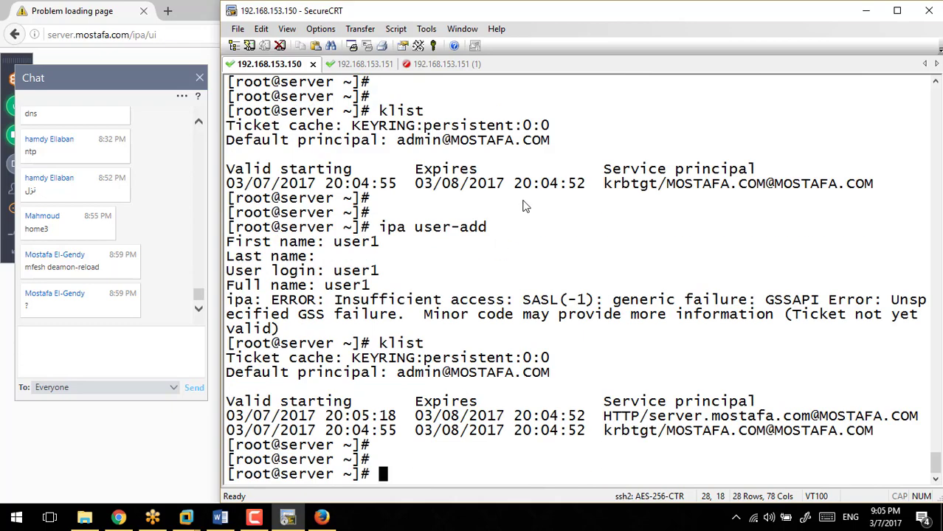
# In File Explorer, open Local Disk (C:) > Windows and search that folder for 'hosts'
pyautogui.click(83, 518)
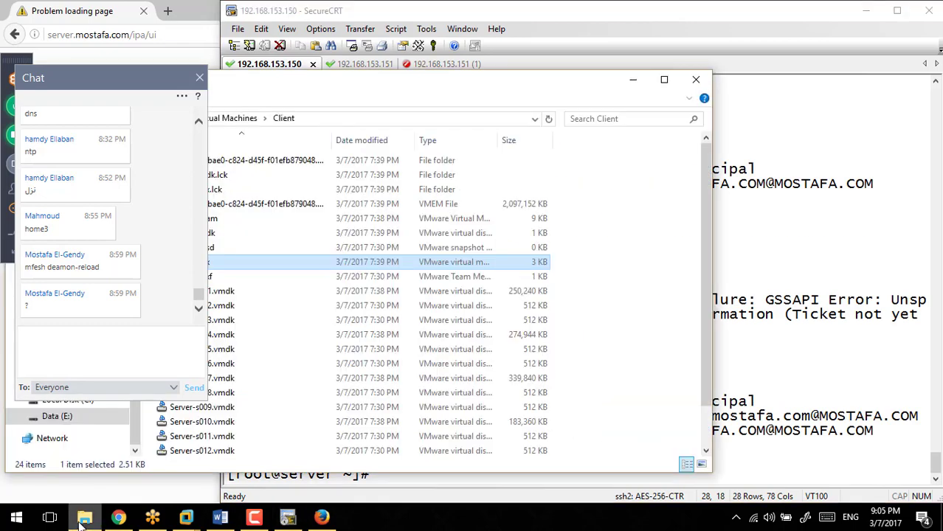
pyautogui.click(197, 78)
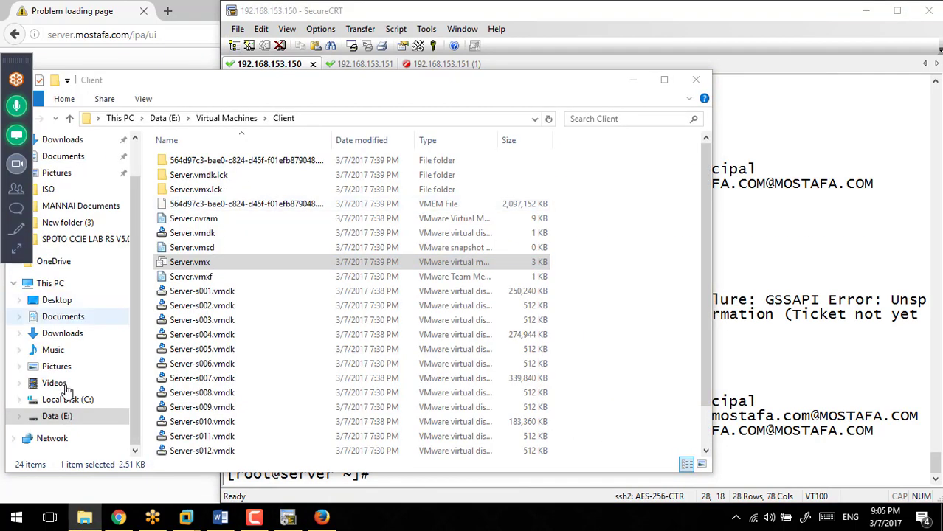
pyautogui.click(66, 415)
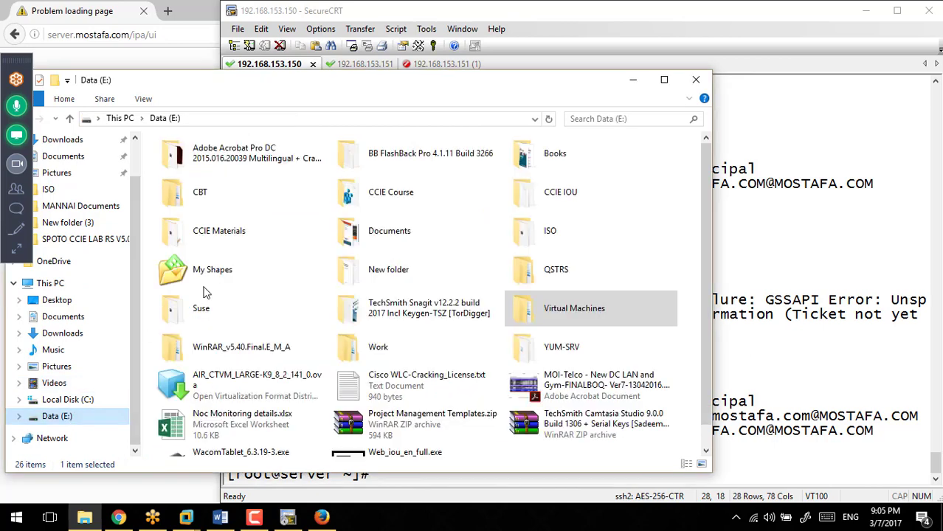
pyautogui.click(67, 399)
pyautogui.scroll(-4, 234, 354)
pyautogui.scroll(4, 235, 343)
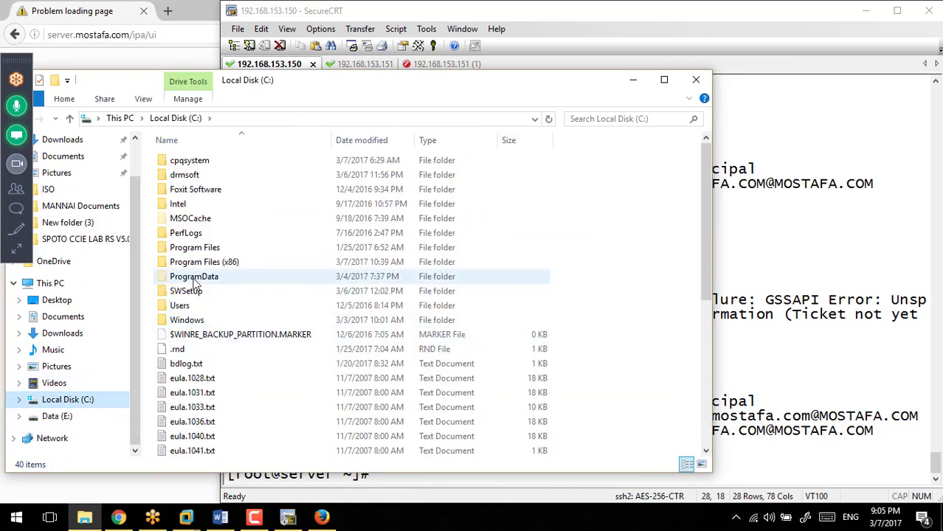
pyautogui.click(190, 248)
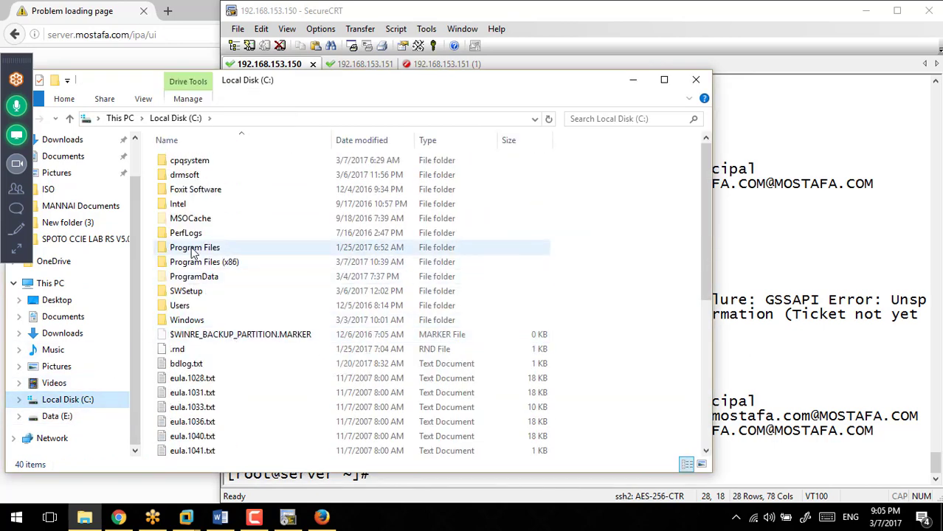
pyautogui.doubleClick(196, 320)
pyautogui.scroll(-5, 259, 260)
pyautogui.click(585, 121)
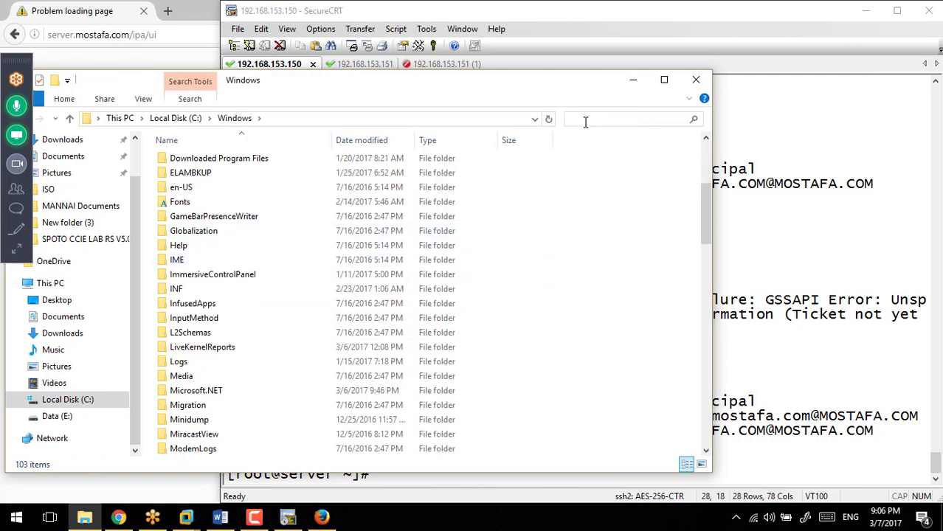
pyautogui.write('hosts')
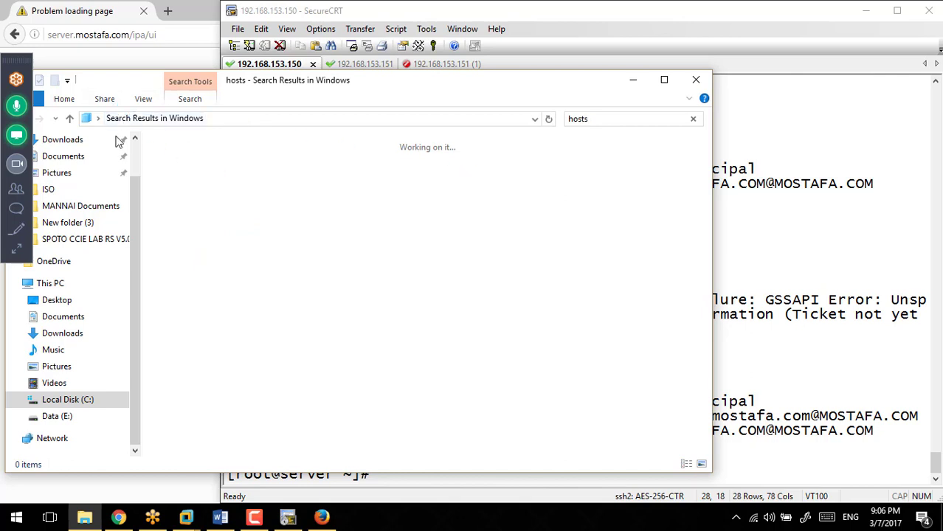
# Leave the search results and open the System32 folder inside Windows
pyautogui.moveTo(115, 86); pyautogui.dragTo(202, 79)
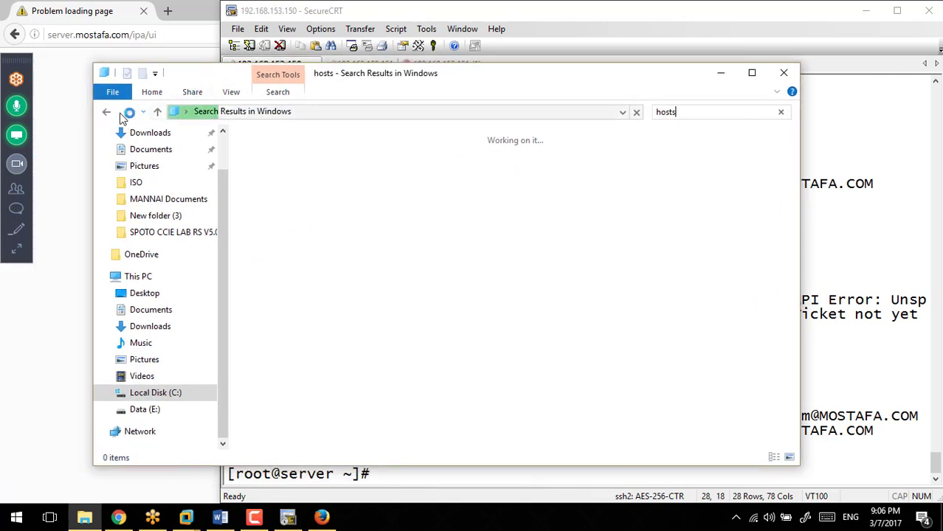
pyautogui.click(106, 111)
pyautogui.click(266, 299)
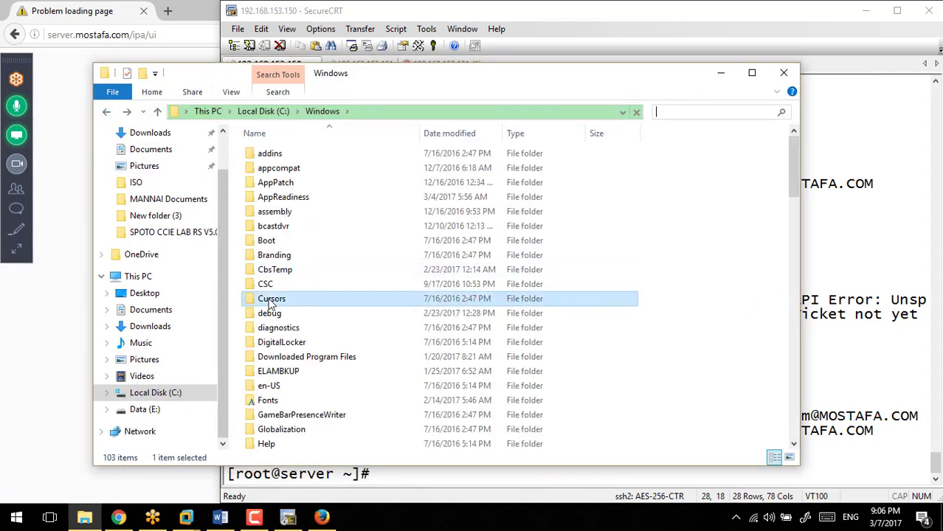
pyautogui.press('w')
pyautogui.press('w')
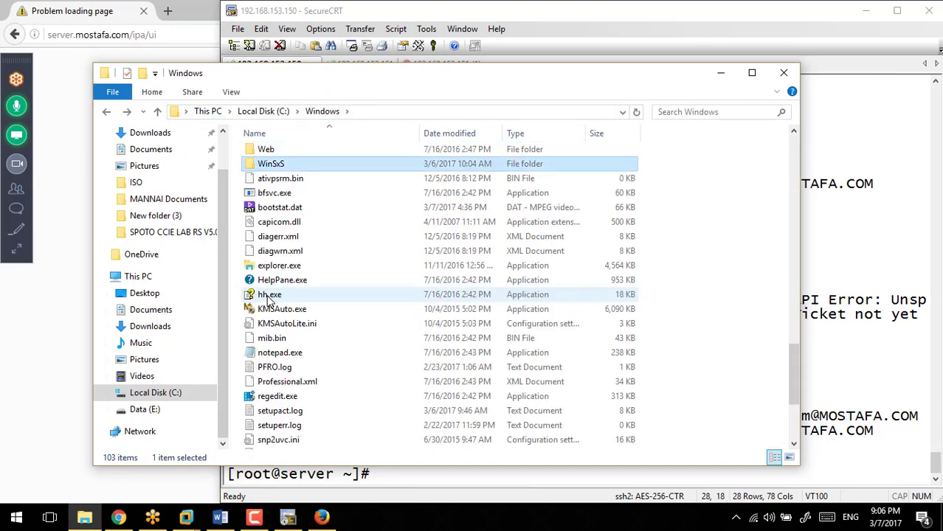
pyautogui.press('s')
pyautogui.press('y')
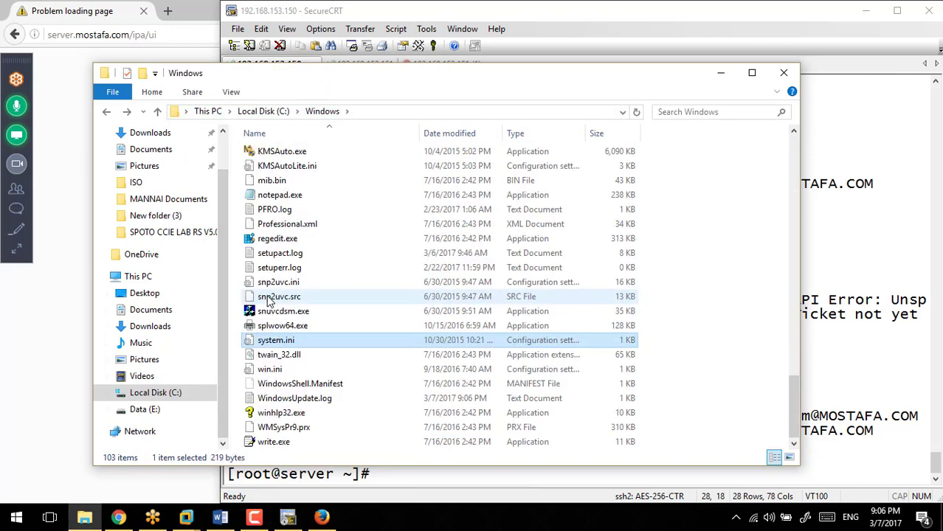
pyautogui.press('Up')
pyautogui.press('Up')
pyautogui.press('Up')
pyautogui.press('Up')
pyautogui.press('Up')
pyautogui.press('Up')
pyautogui.press('Up')
pyautogui.press('Up')
pyautogui.press('Up')
pyautogui.press('Up')
pyautogui.press('Up')
pyautogui.press('Up')
pyautogui.press('Up')
pyautogui.press('Up')
pyautogui.press('Up')
pyautogui.press('Up')
pyautogui.press('Up')
pyautogui.press('Up')
pyautogui.press('Up')
pyautogui.press('Up')
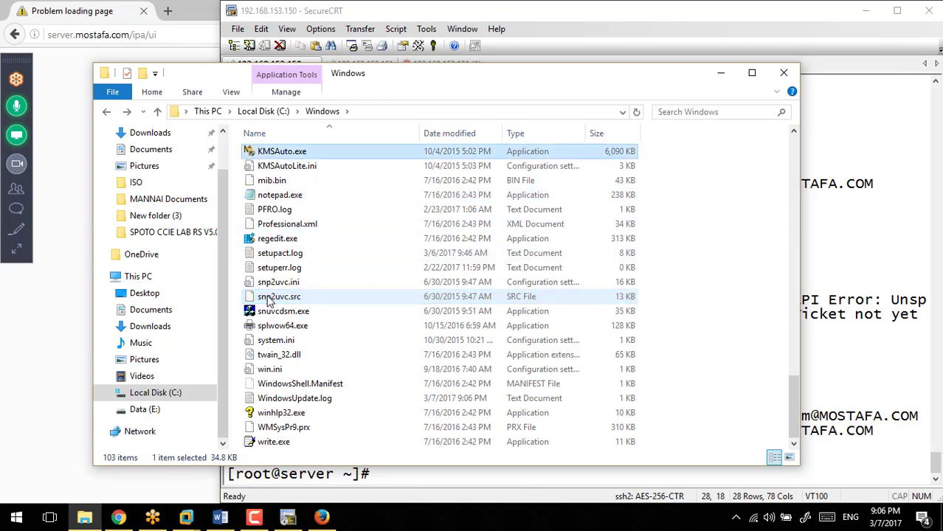
pyautogui.press('Home')
pyautogui.press('s')
pyautogui.press('y')
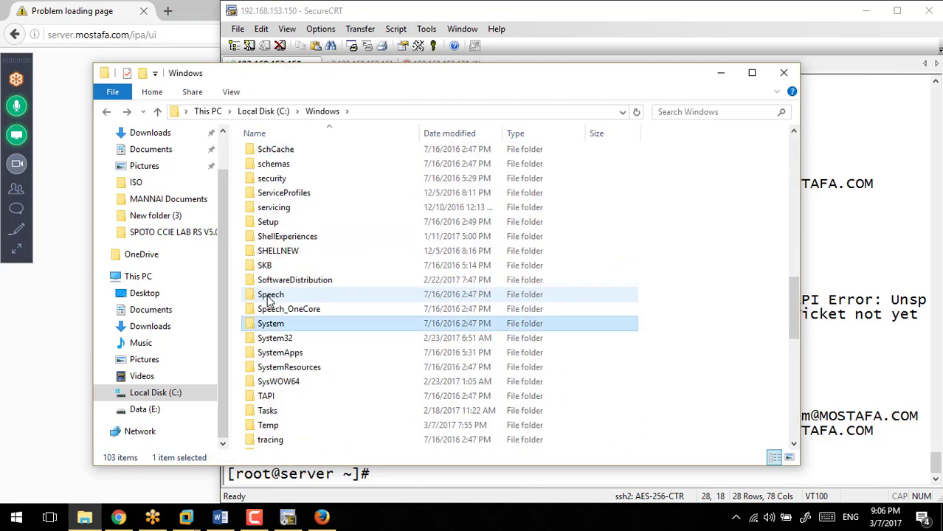
pyautogui.press('Down')
pyautogui.press('Return')
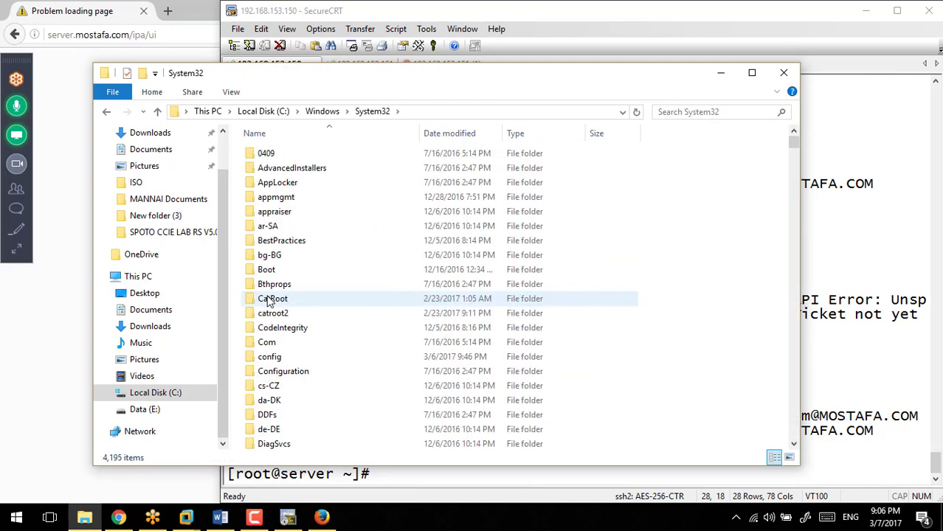
# Search System32 for 'etc'
pyautogui.press('a')
pyautogui.press('a')
pyautogui.press('a')
pyautogui.press('e')
pyautogui.press('e')
pyautogui.press('e')
pyautogui.press('e')
pyautogui.press('e')
pyautogui.press('e')
pyautogui.press('e')
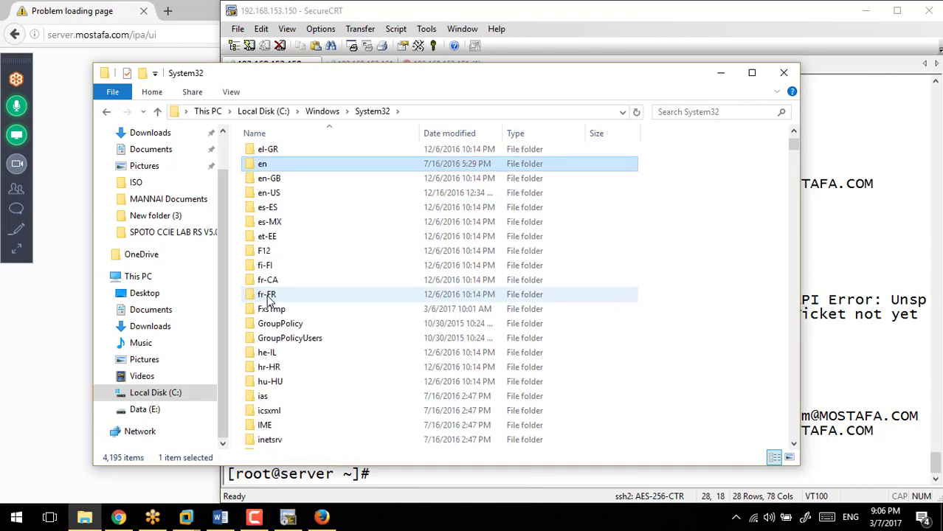
pyautogui.press('e')
pyautogui.press('a')
pyautogui.press('p')
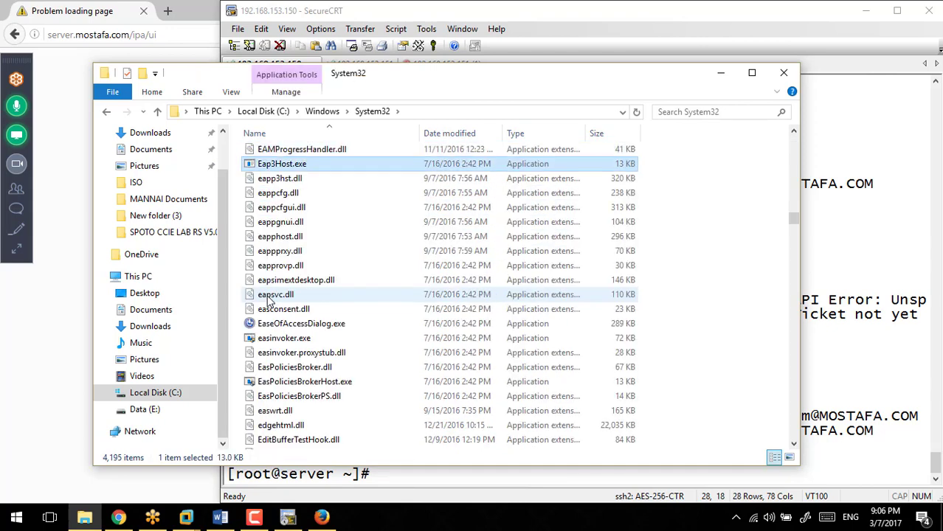
pyautogui.click(709, 111)
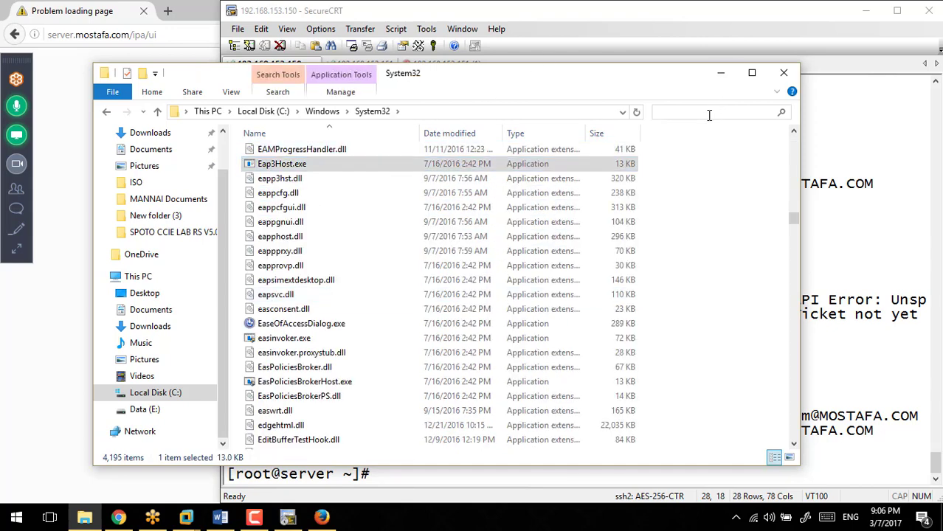
pyautogui.write('etc')
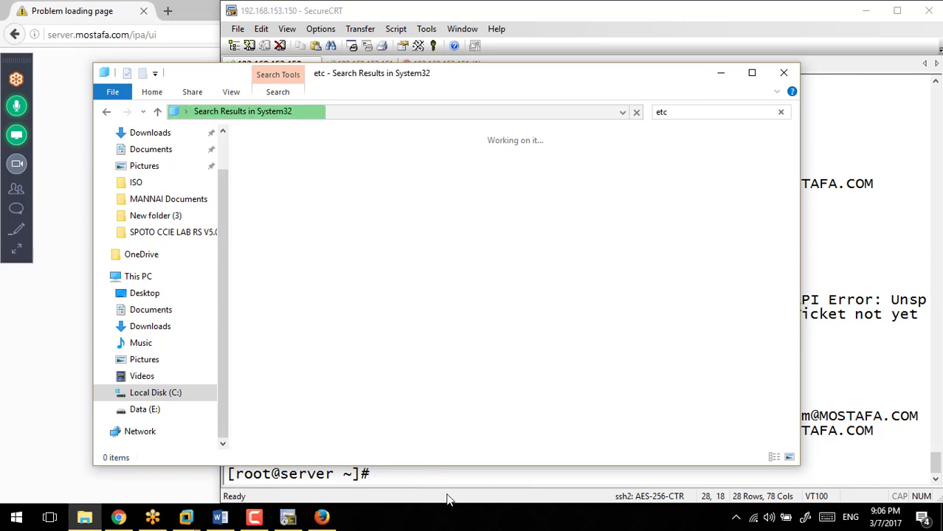
# Replace the System32 search term 'etc' with 'hosts' and rerun the search
pyautogui.click(448, 499)
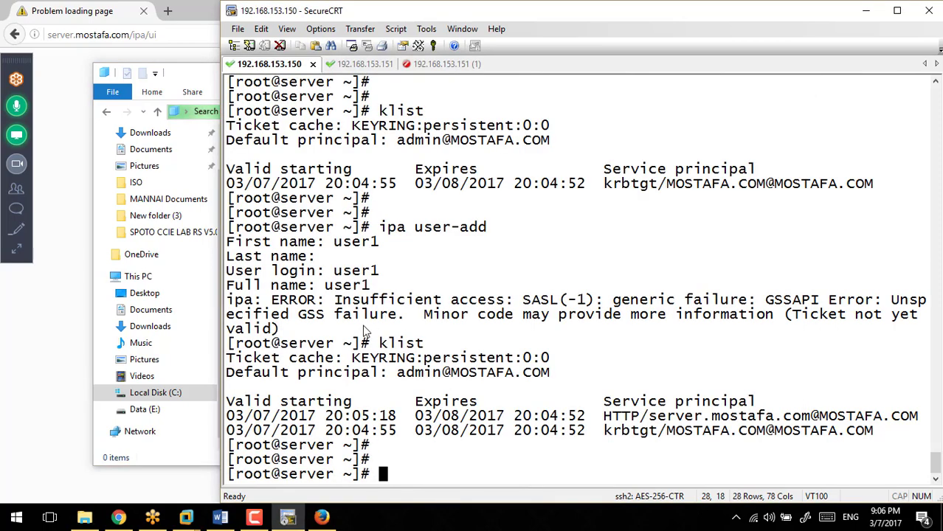
pyautogui.click(84, 517)
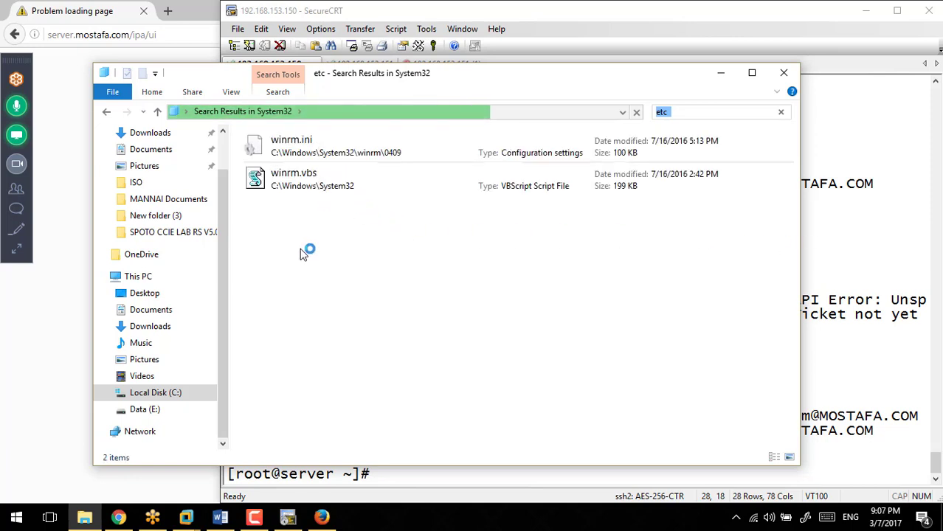
pyautogui.click(690, 112)
pyautogui.write('hosts')
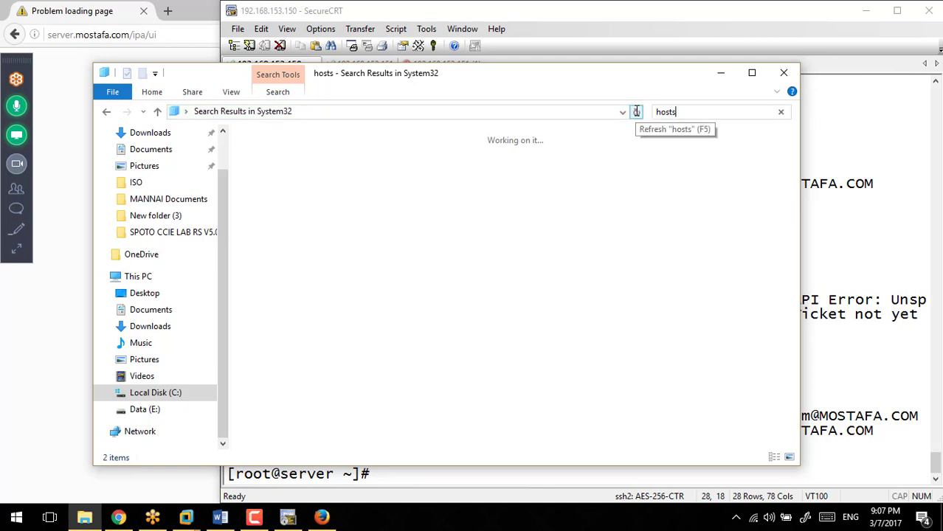
pyautogui.click(636, 111)
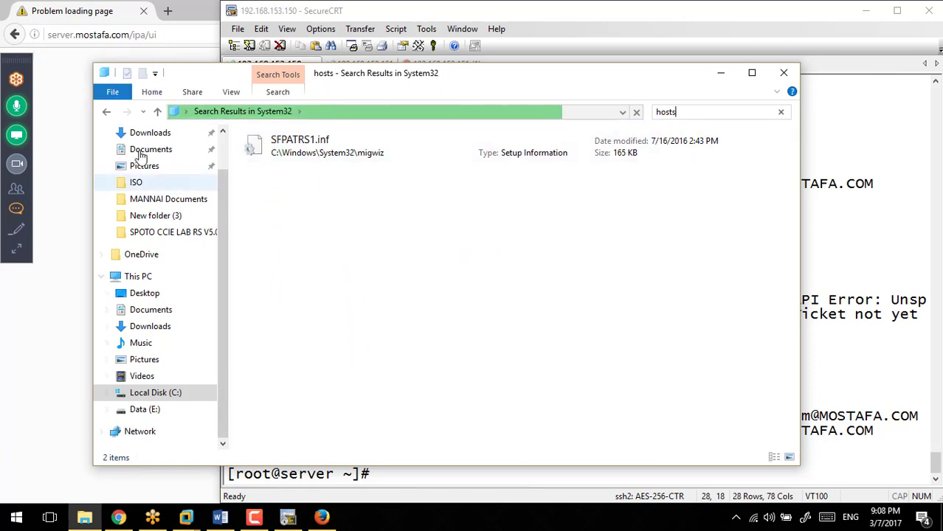
# Browse to System32\drivers\etc and select the hosts file
pyautogui.click(106, 111)
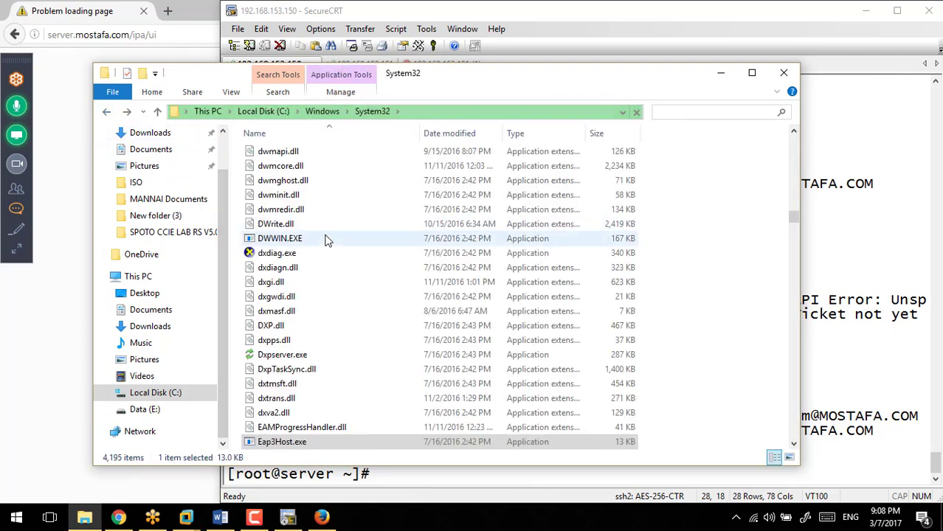
pyautogui.scroll(20, 402, 191)
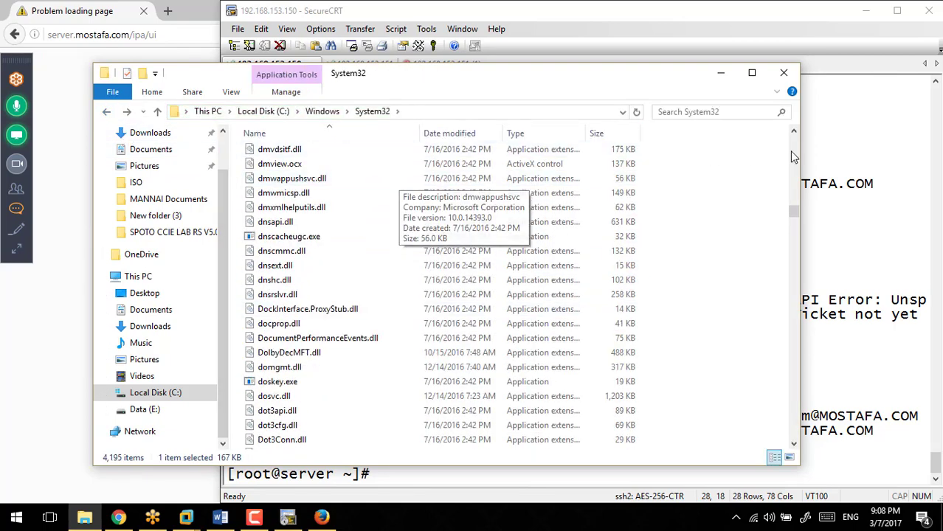
pyautogui.moveTo(797, 214); pyautogui.dragTo(794, 142)
pyautogui.click(369, 314)
pyautogui.press('d')
pyautogui.press('d')
pyautogui.press('d')
pyautogui.press('d')
pyautogui.press('d')
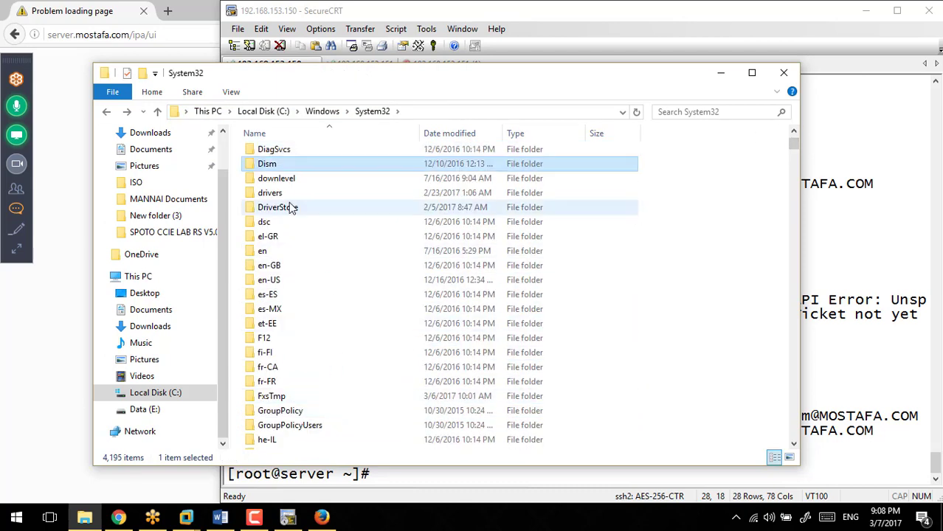
pyautogui.doubleClick(286, 193)
pyautogui.doubleClick(288, 166)
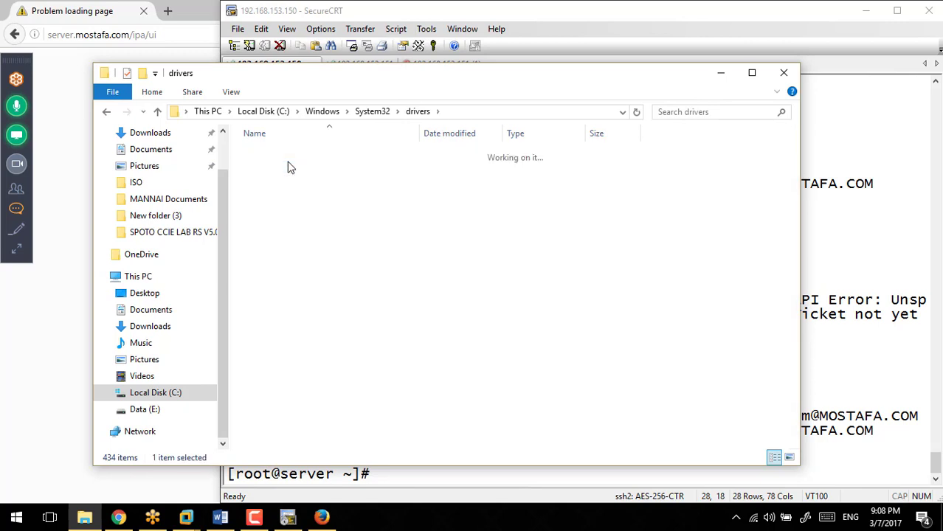
pyautogui.click(277, 156)
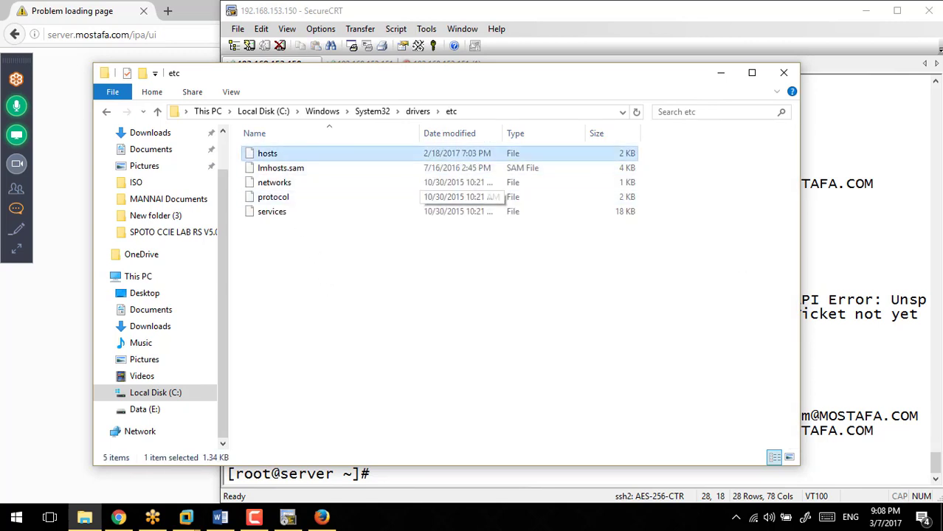
pyautogui.click(921, 517)
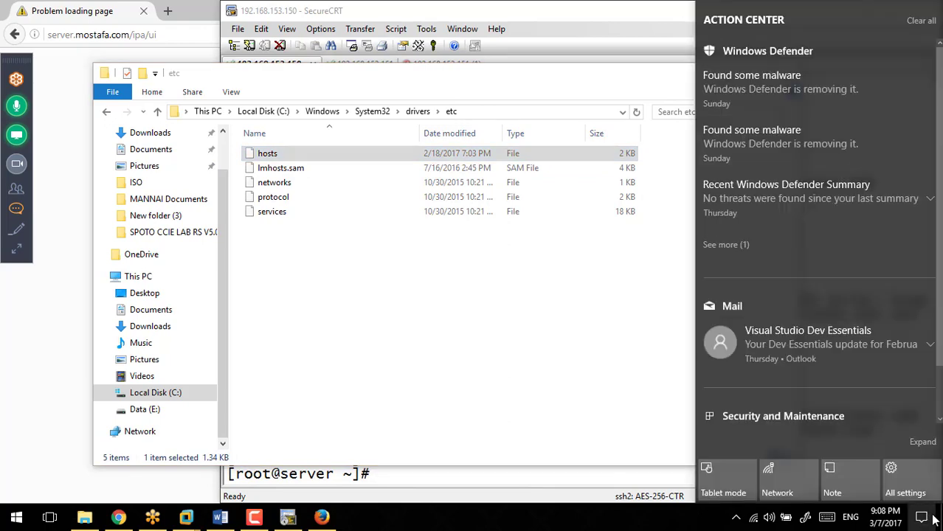
# Paste a copy of hosts onto the desktop and open it in Notepad++, declining the update
pyautogui.click(940, 517)
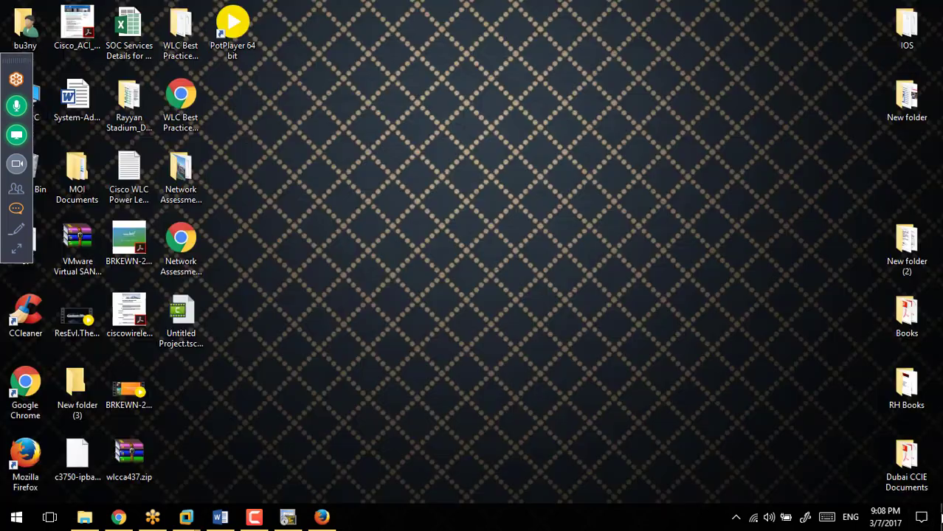
pyautogui.rightClick(229, 423)
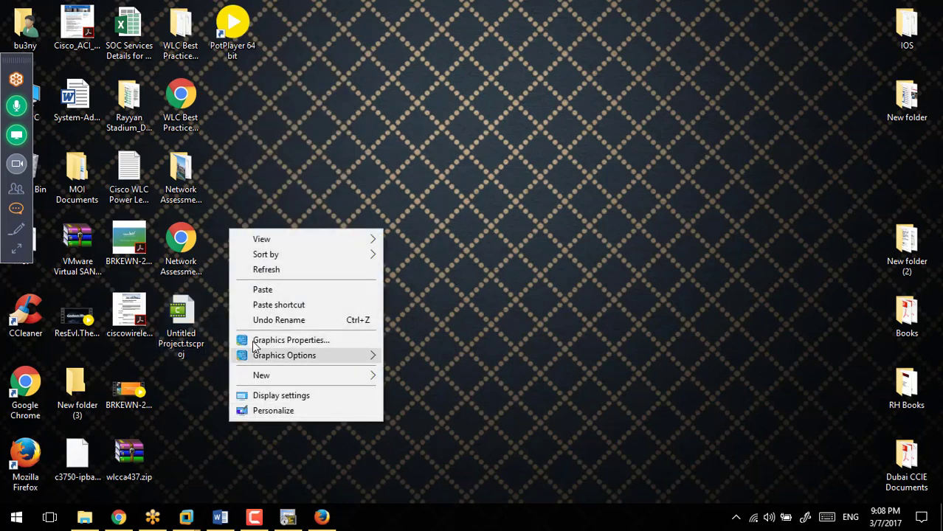
pyautogui.click(254, 289)
pyautogui.rightClick(234, 391)
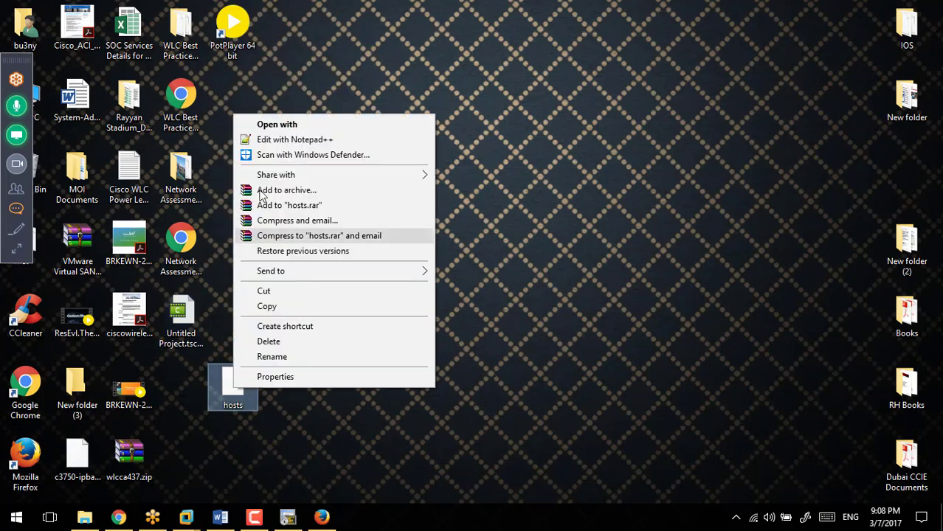
pyautogui.click(295, 140)
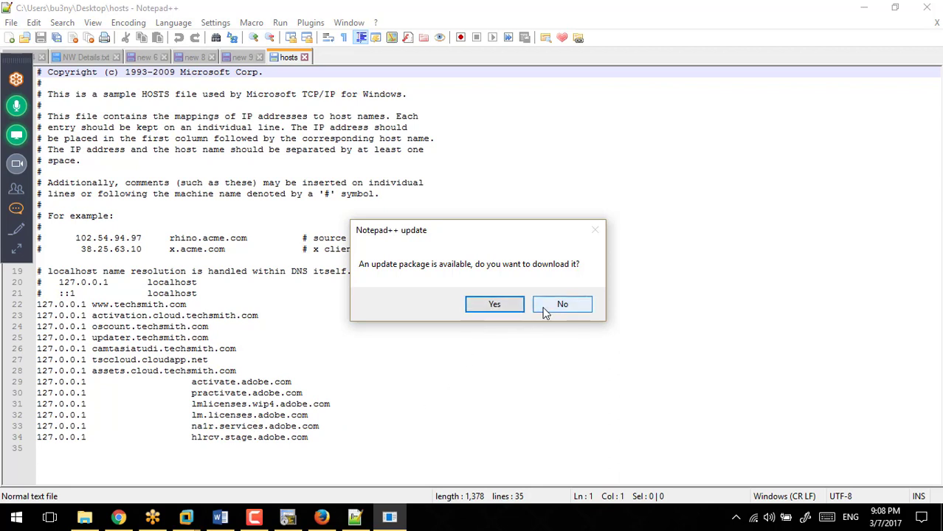
pyautogui.click(555, 306)
# Append the line '192.168.153.150 server.mostafa.com', save the file, and close Notepad++
pyautogui.click(337, 436)
pyautogui.press('Return')
pyautogui.press('Return')
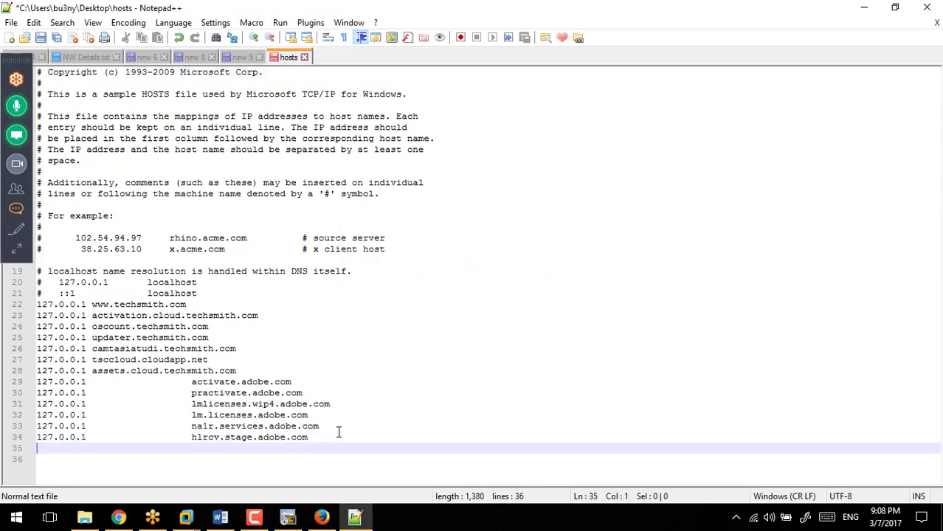
pyautogui.write('192.1')
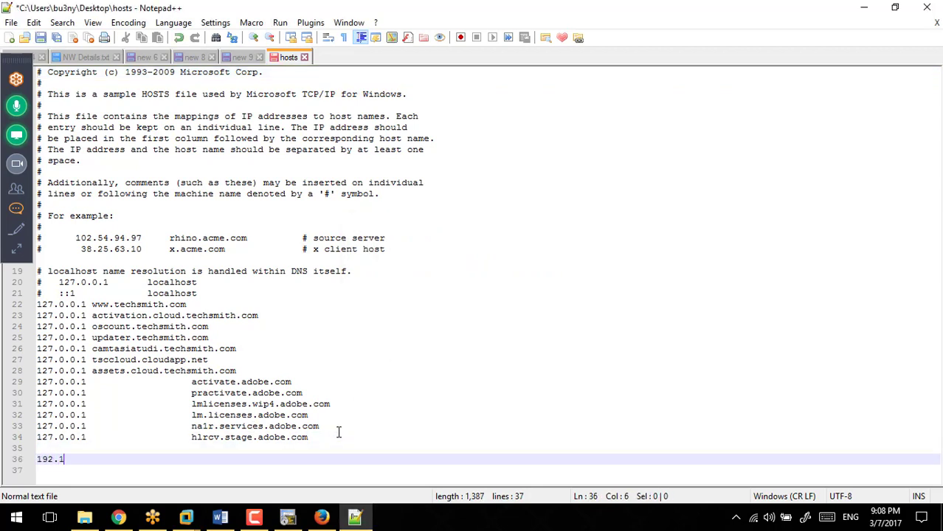
pyautogui.write('68.153.150')
pyautogui.press('Tab')
pyautogui.press('Tab')
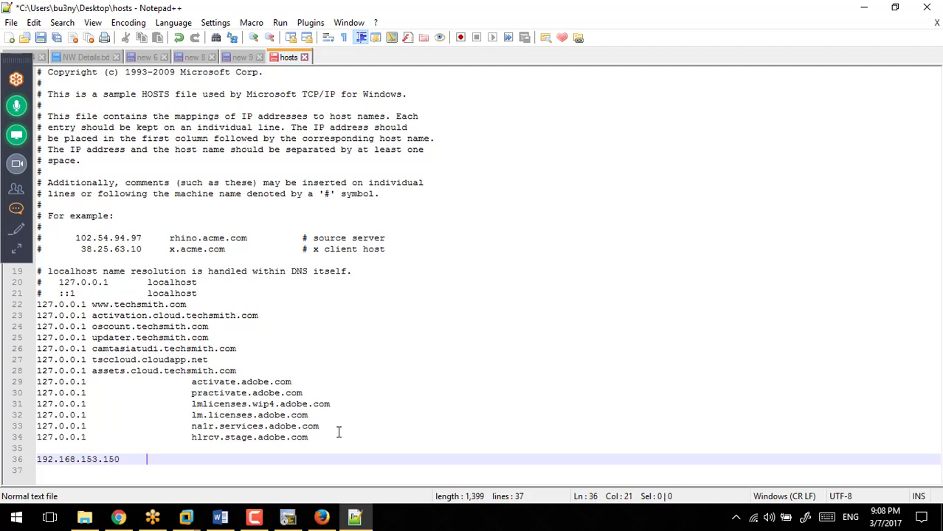
pyautogui.press('Tab')
pyautogui.press('Tab')
pyautogui.write('ser')
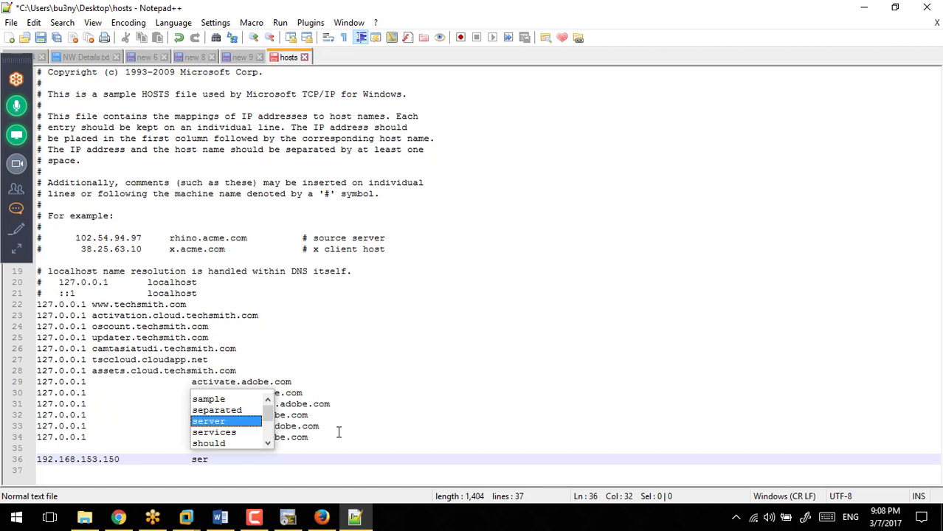
pyautogui.write('ver.mosta')
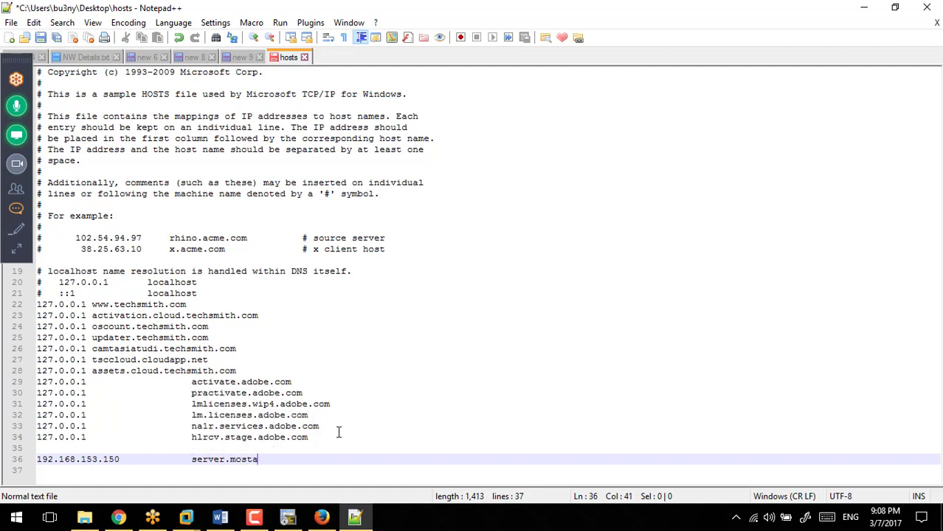
pyautogui.write('fa.com')
pyautogui.hotkey('ctrl', 's')
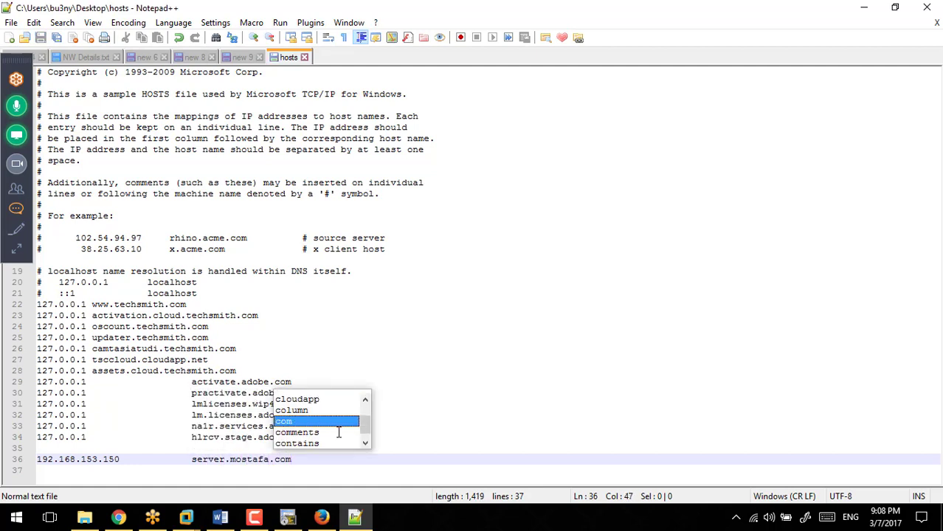
pyautogui.click(361, 247)
pyautogui.click(926, 8)
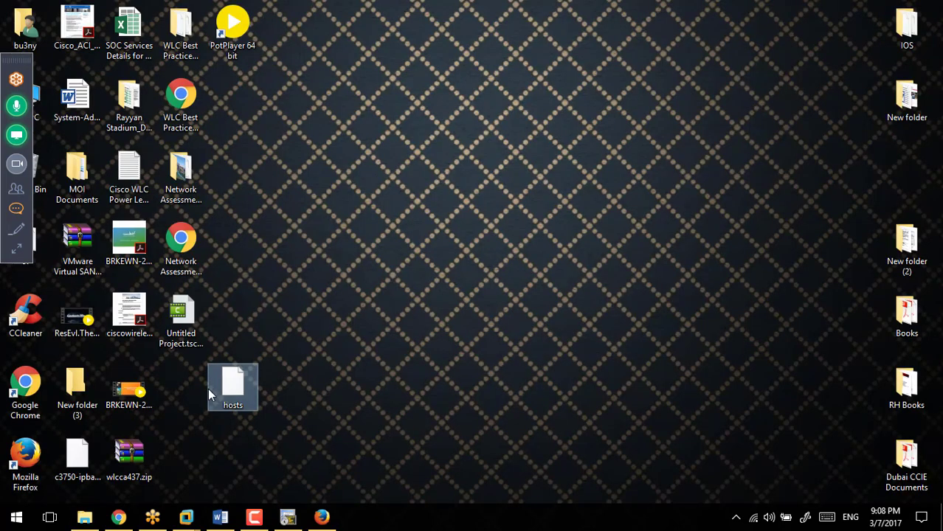
# Paste the edited hosts into drivers\etc, replacing the original with administrator permission
pyautogui.click(240, 400)
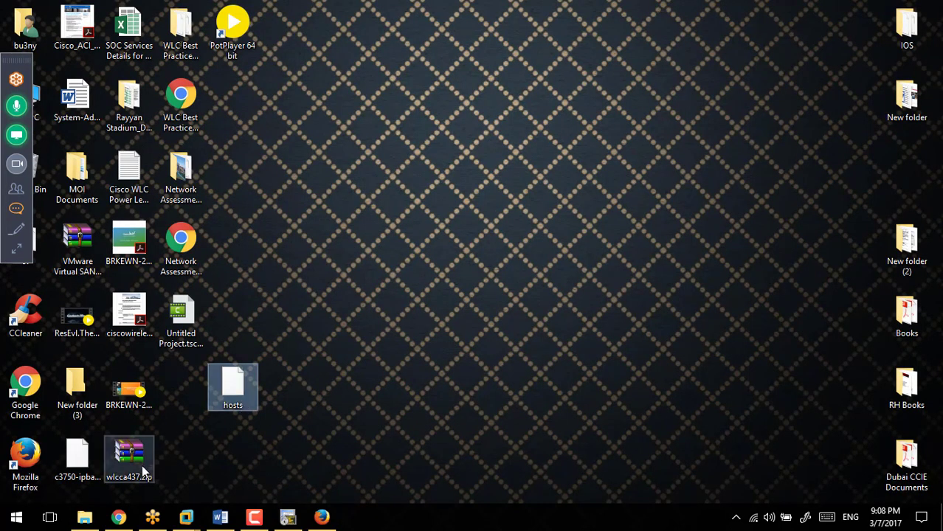
pyautogui.click(86, 518)
pyautogui.rightClick(487, 308)
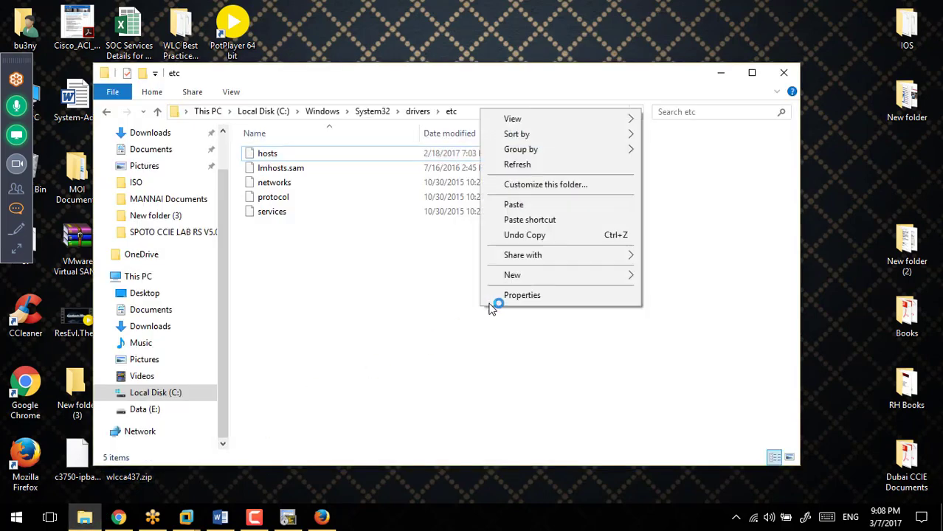
pyautogui.click(543, 205)
pyautogui.click(415, 145)
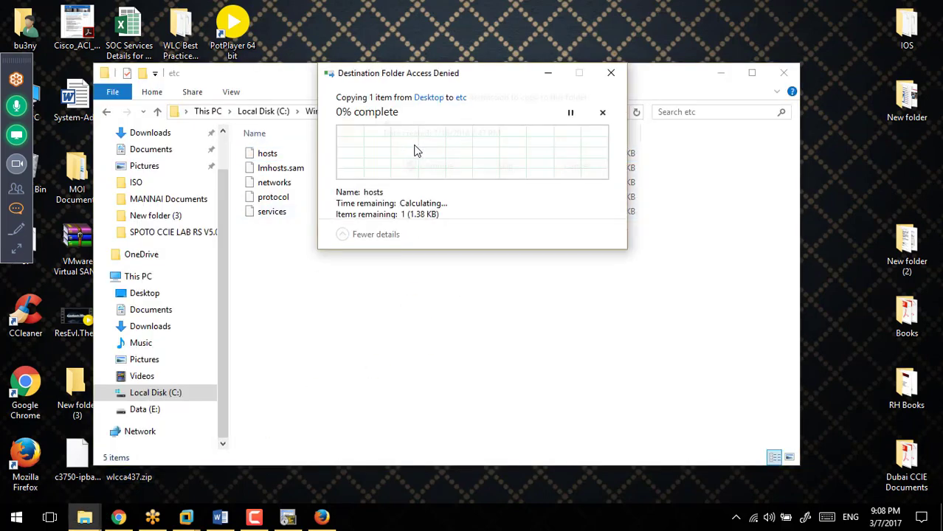
pyautogui.click(452, 166)
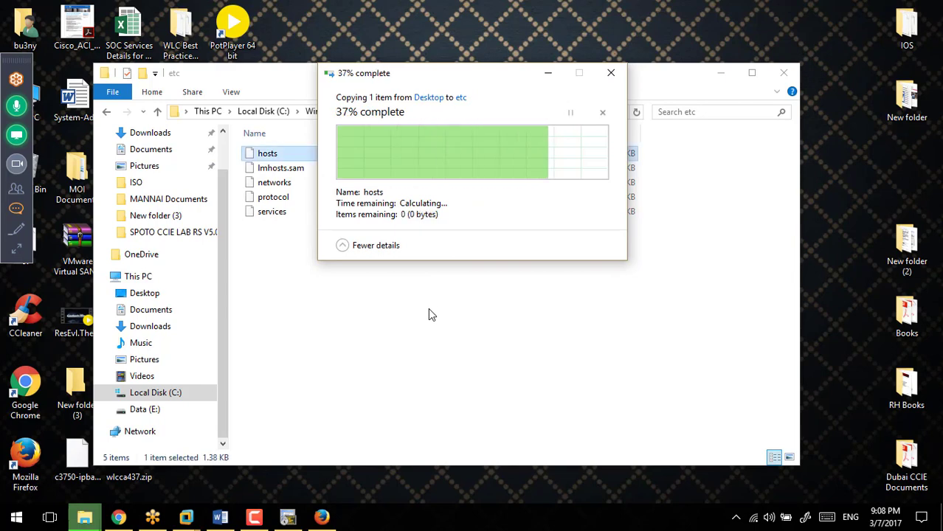
pyautogui.click(320, 517)
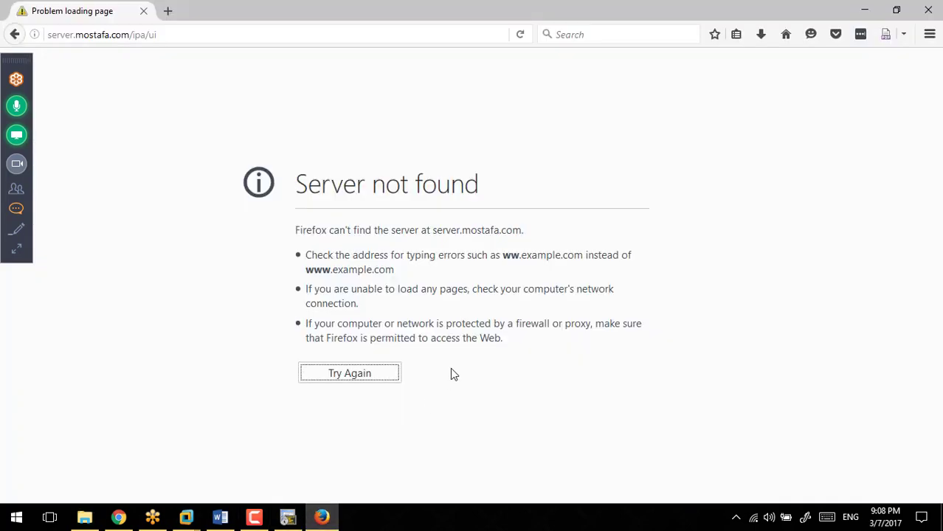
# Reload server.mostafa.com/ipa/ui, confirm a certificate security exception, and enter admin as username
pyautogui.press('Return')
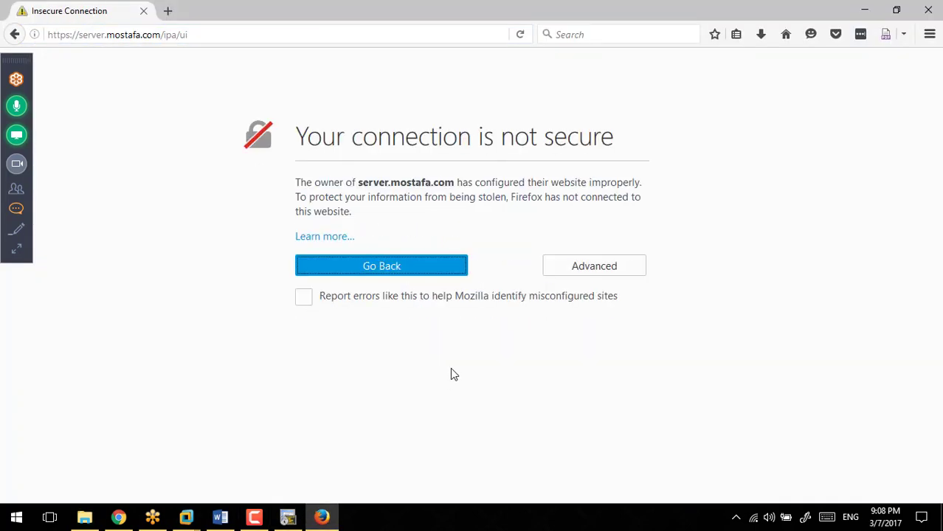
pyautogui.click(585, 271)
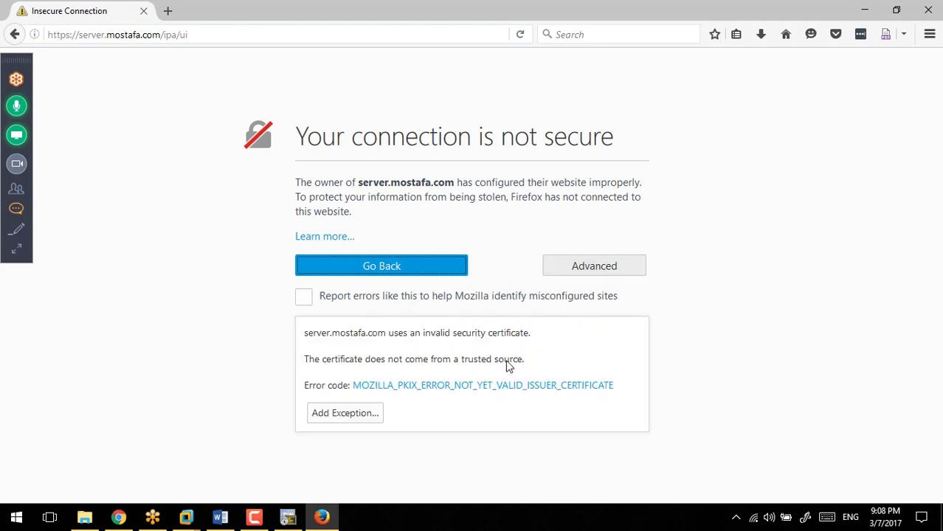
pyautogui.click(351, 413)
pyautogui.click(500, 407)
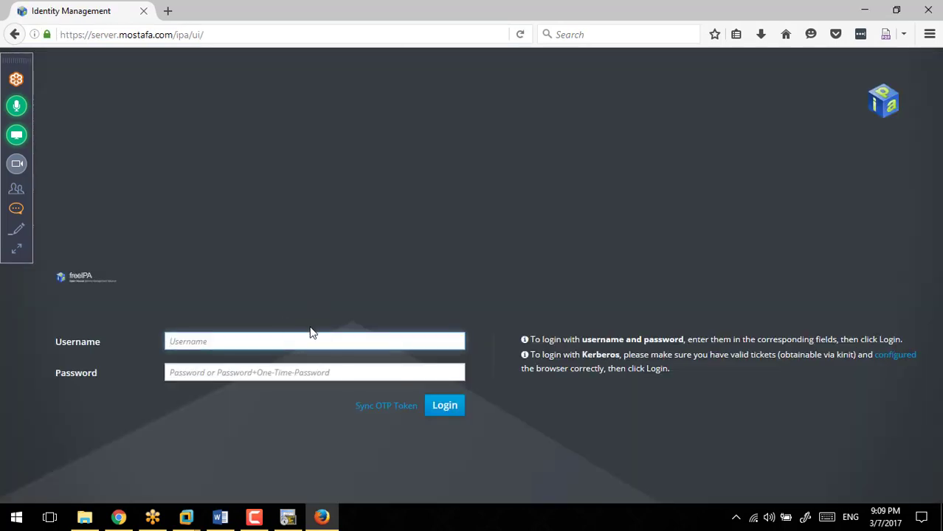
pyautogui.write('admin')
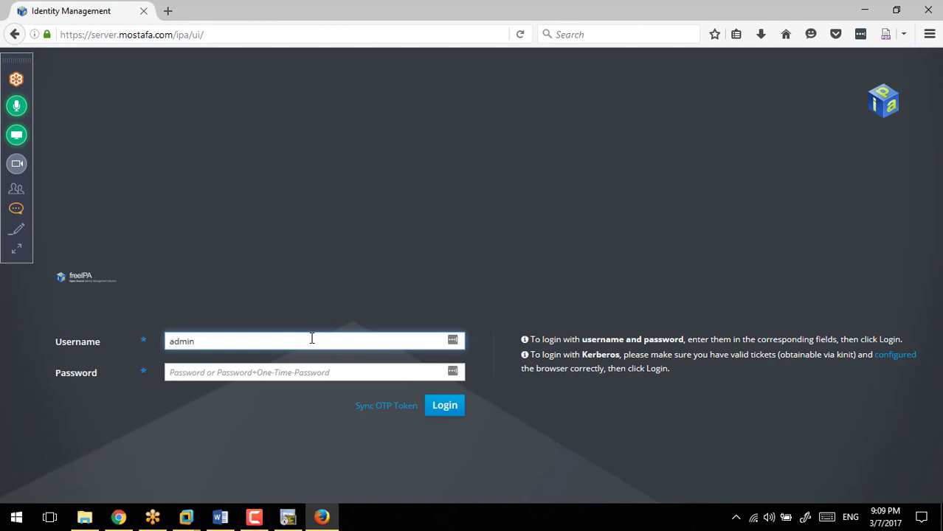
pyautogui.press('Tab')
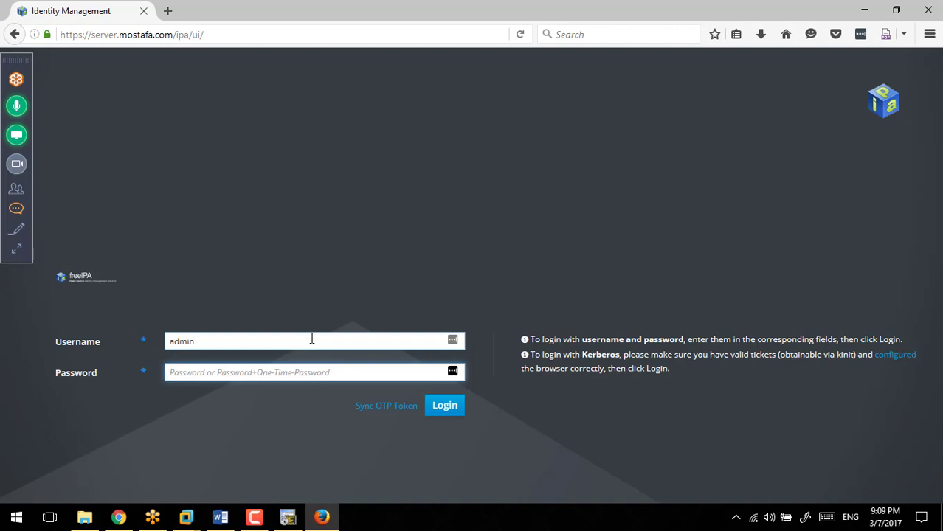
# Try logging in as admin twice with the password
pyautogui.write('•••••••••')
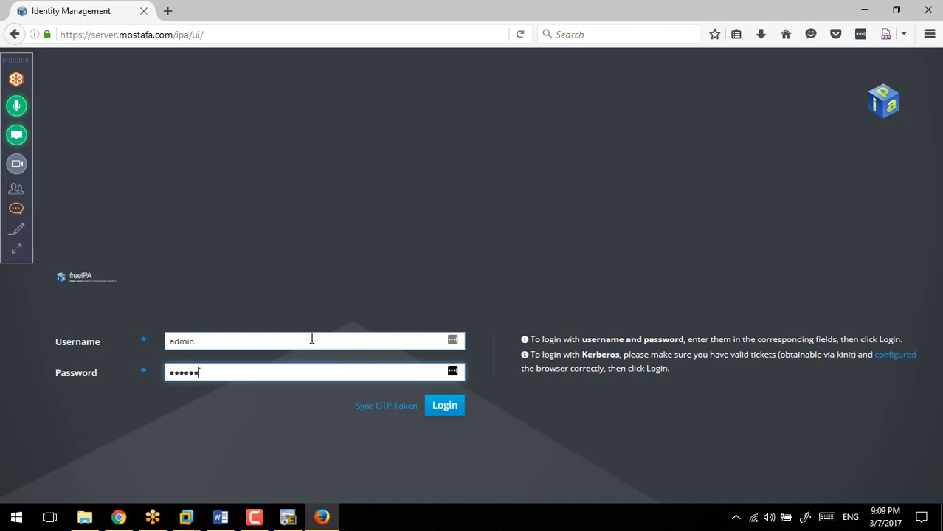
pyautogui.press('Return')
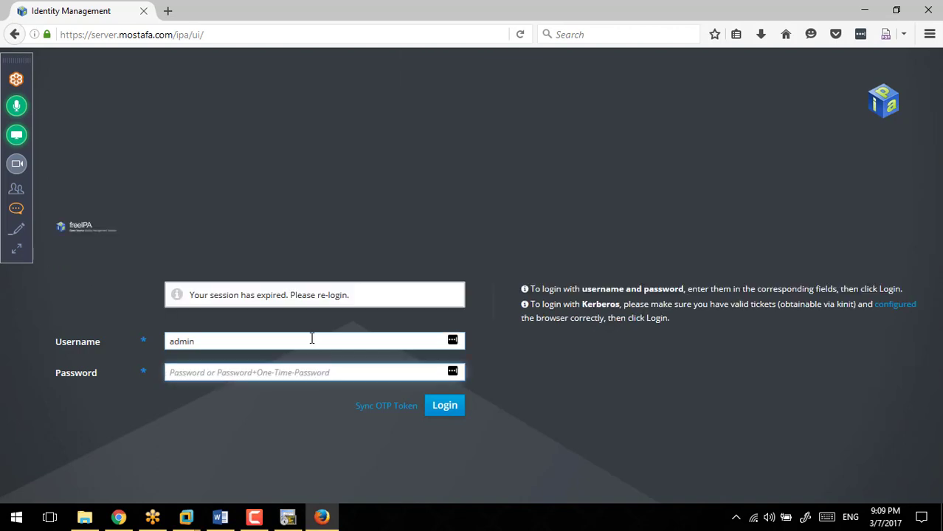
pyautogui.click(328, 368)
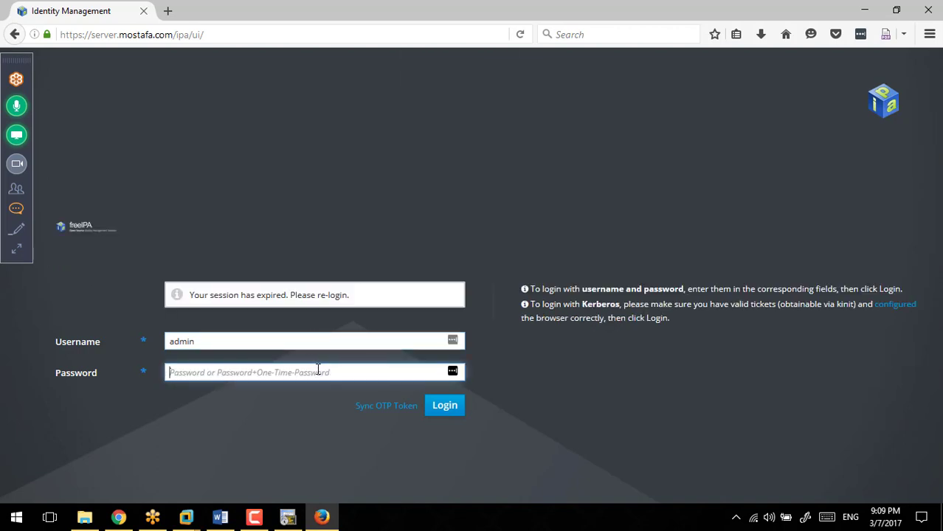
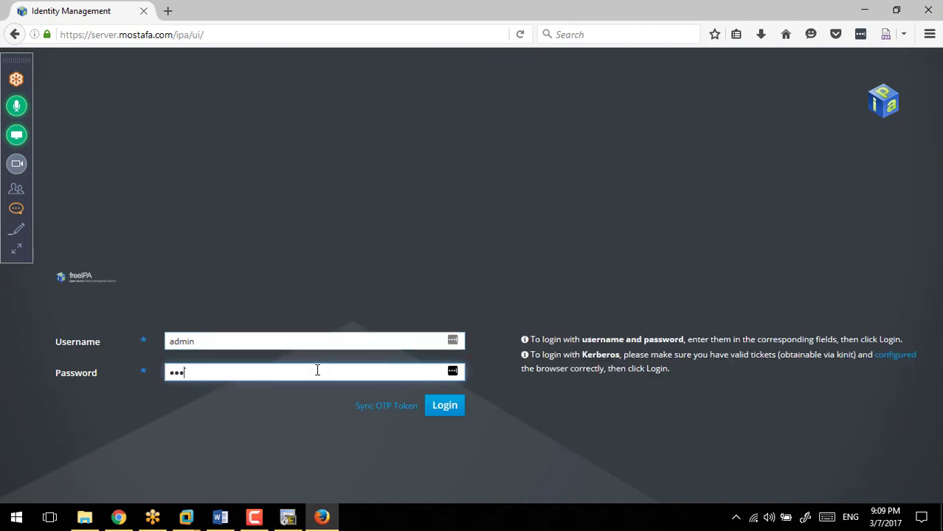
pyautogui.press('Return')
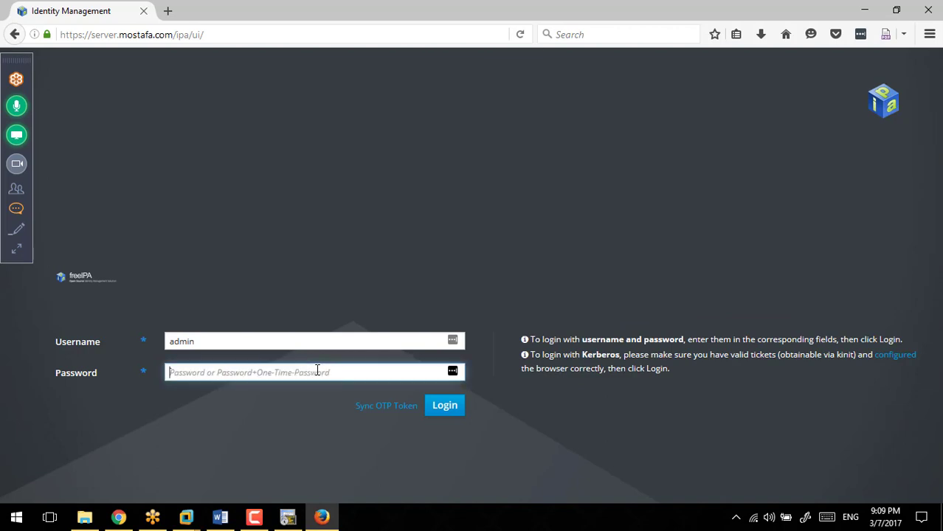
pyautogui.hotkey('shift', 'Tab')
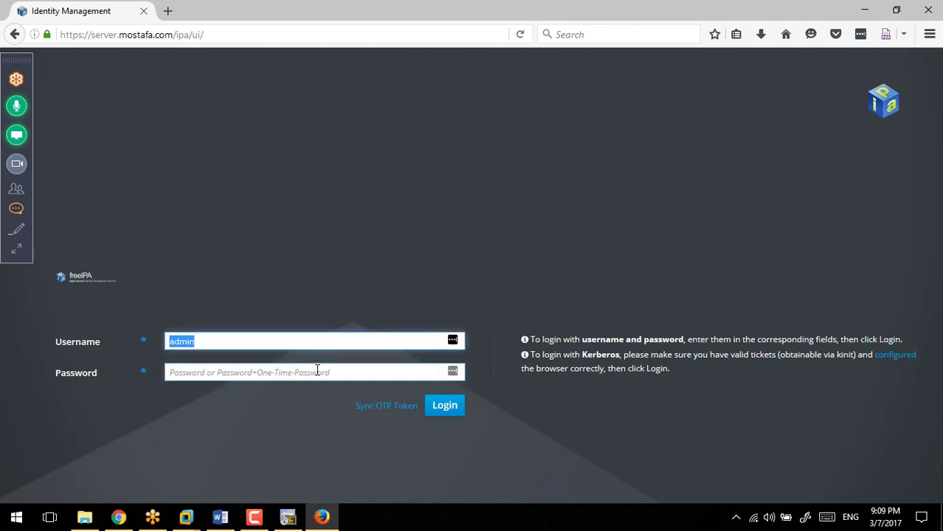
pyautogui.press('End')
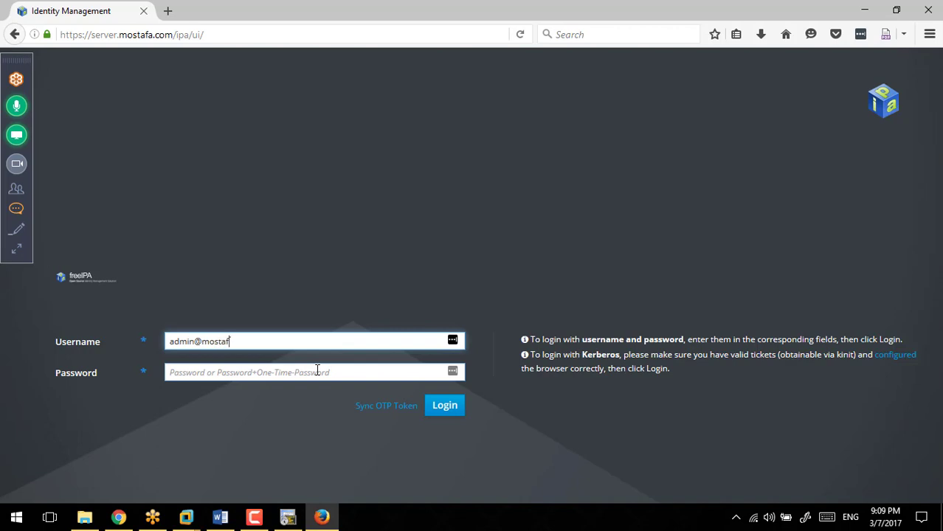
pyautogui.press('Tab')
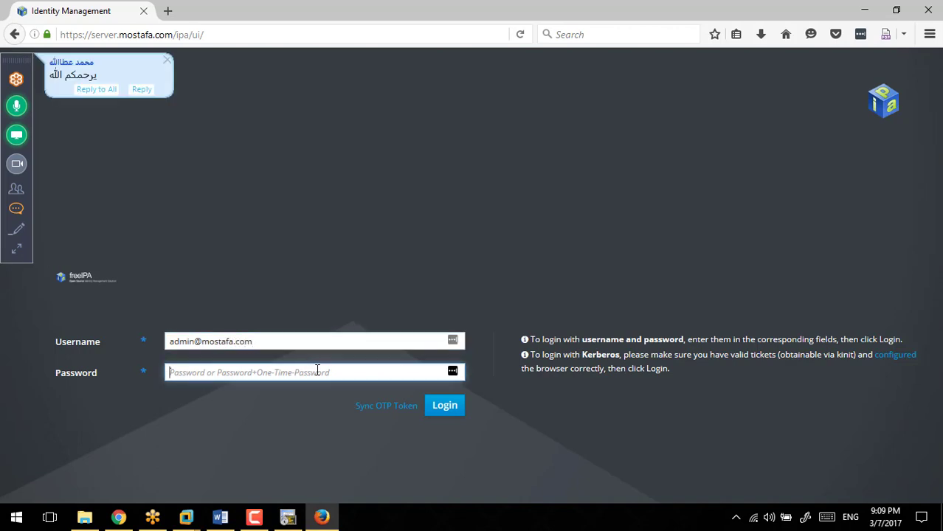
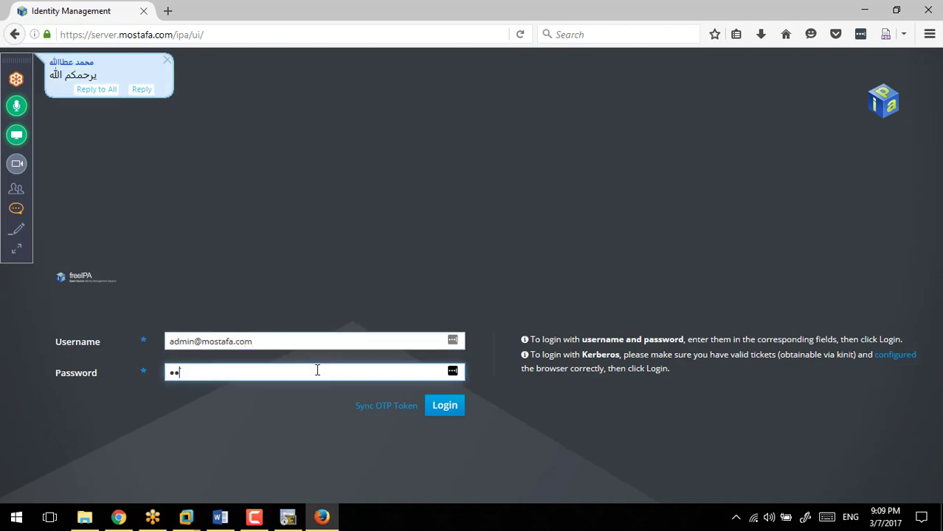
pyautogui.press('Return')
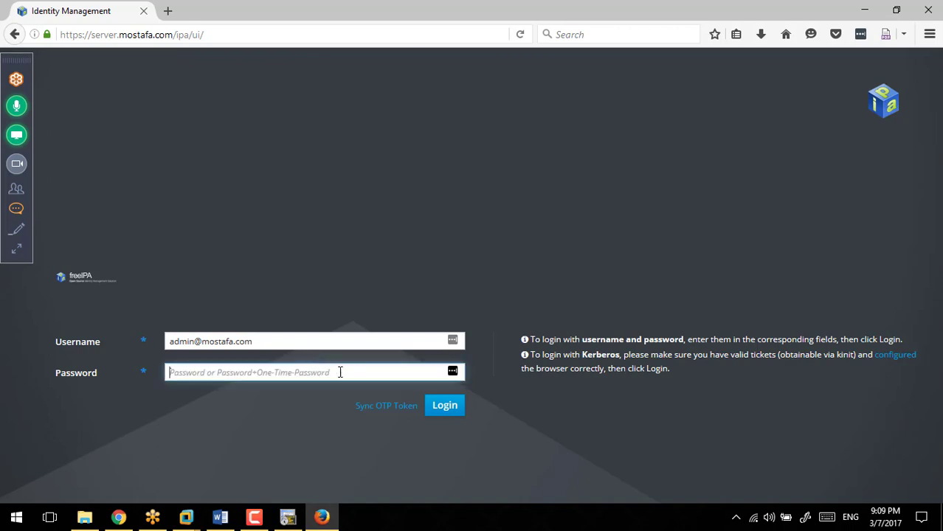
pyautogui.click(406, 406)
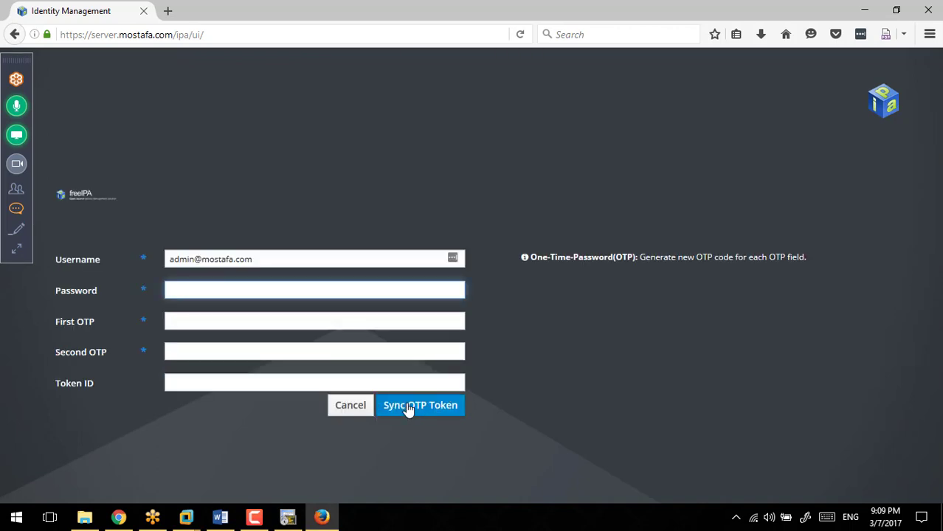
pyautogui.click(354, 408)
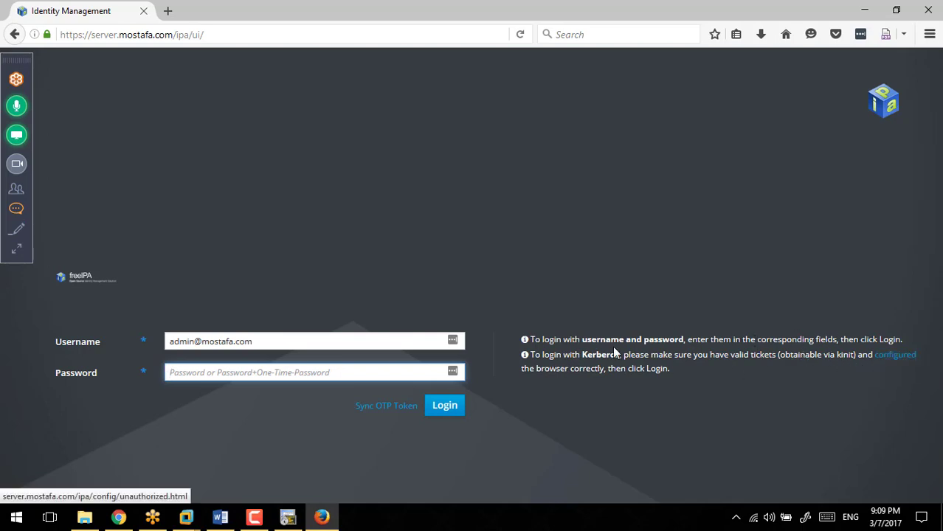
pyautogui.click(320, 517)
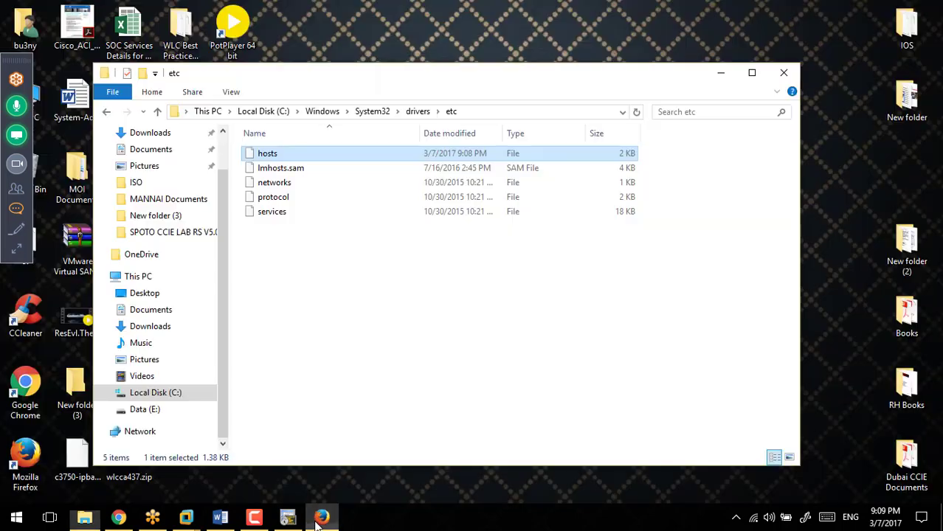
pyautogui.click(319, 516)
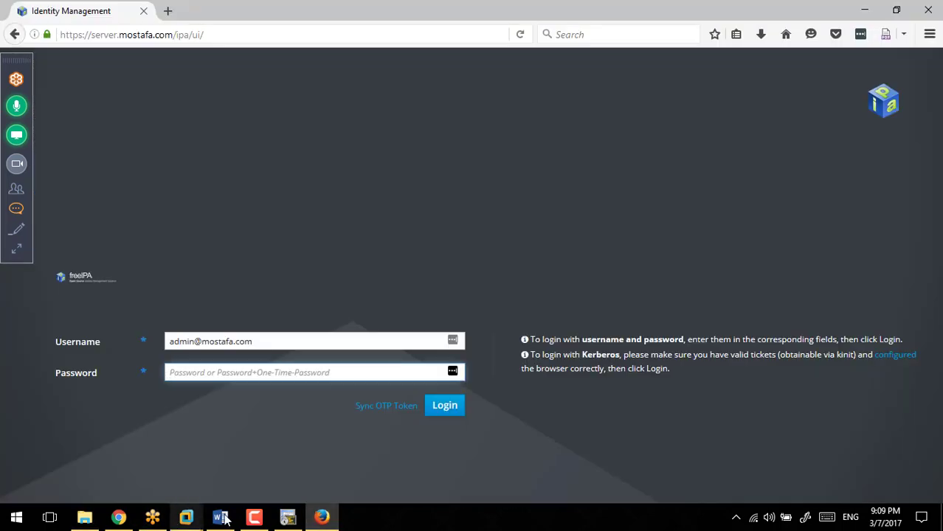
pyautogui.click(287, 517)
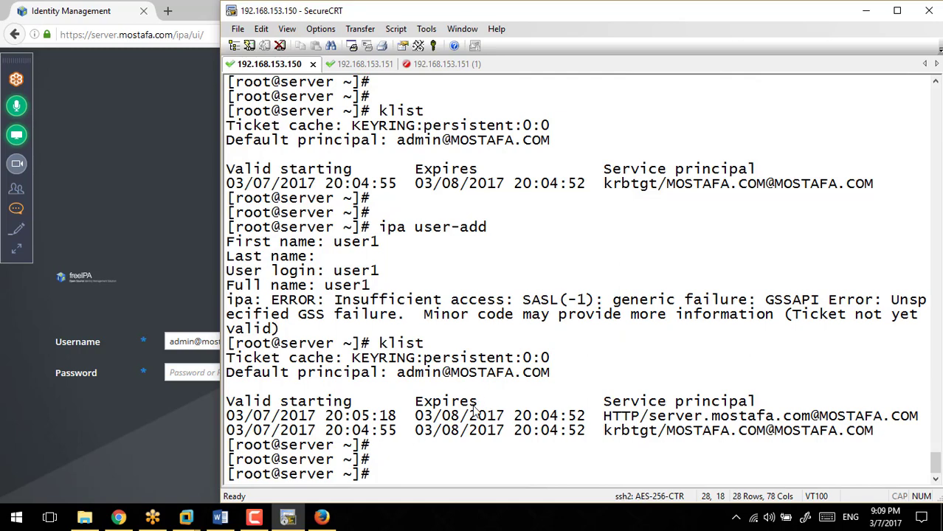
pyautogui.click(192, 257)
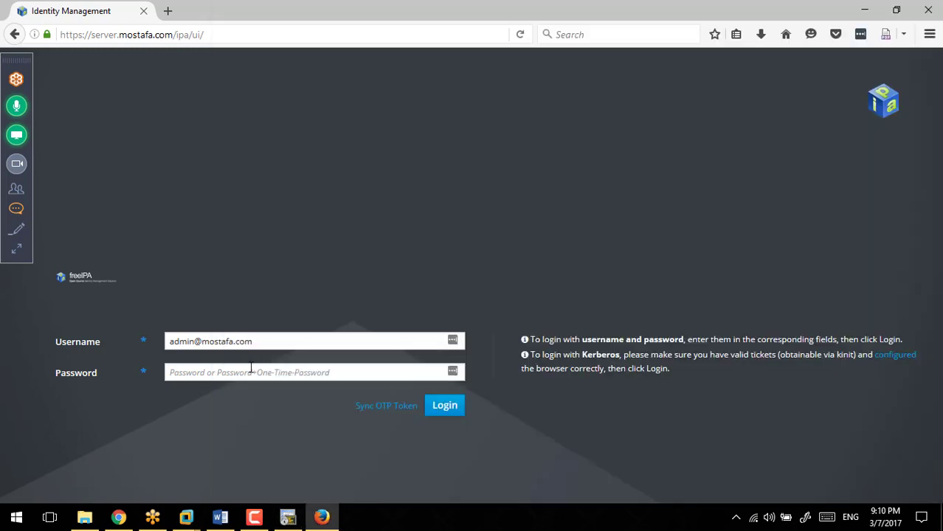
pyautogui.click(269, 343)
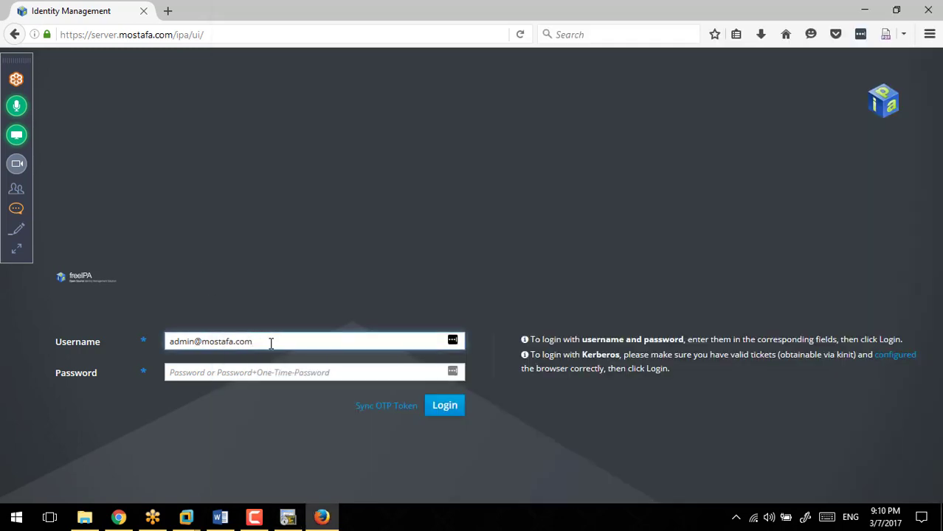
pyautogui.click(274, 372)
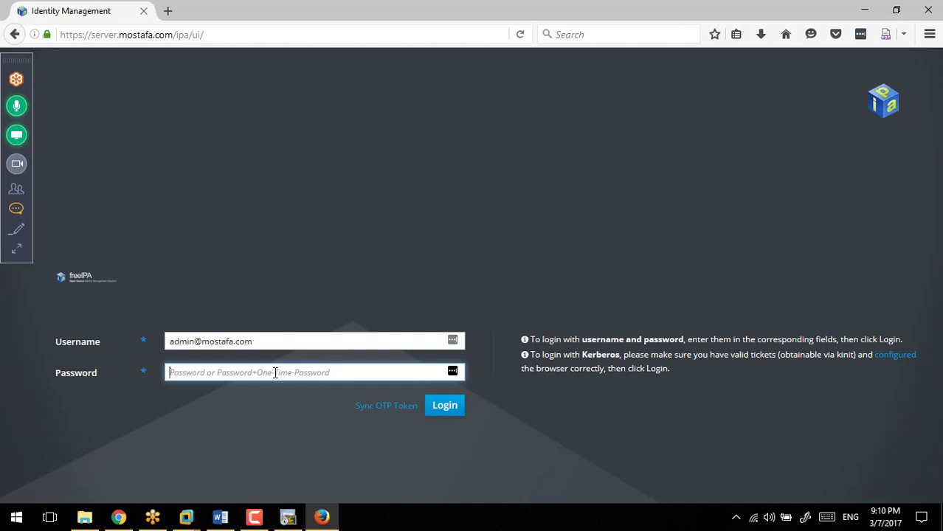
# Retry the login several times with different passwords
pyautogui.write('•••••••••')
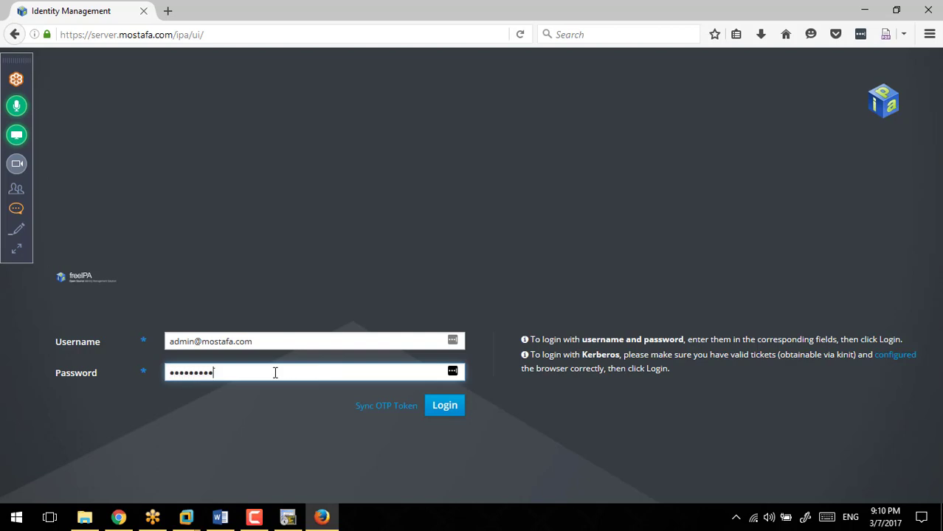
pyautogui.press('Return')
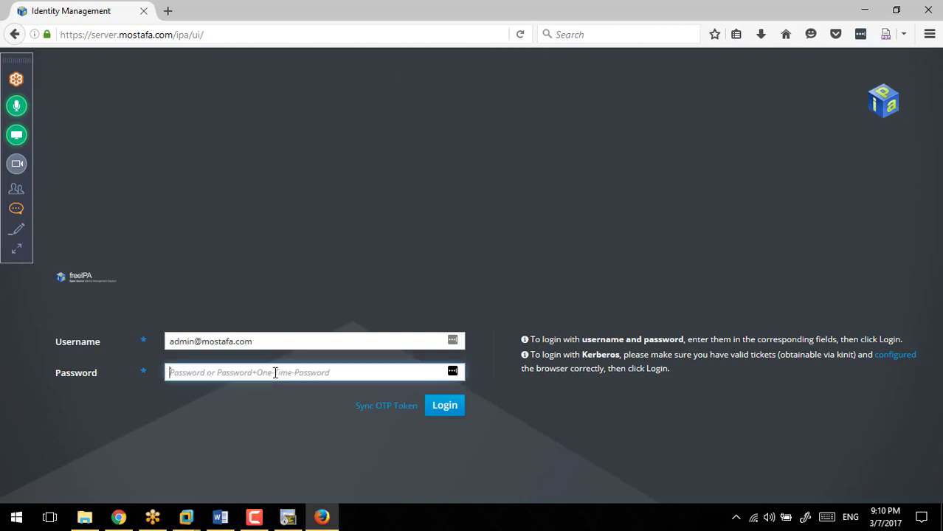
pyautogui.press('Return')
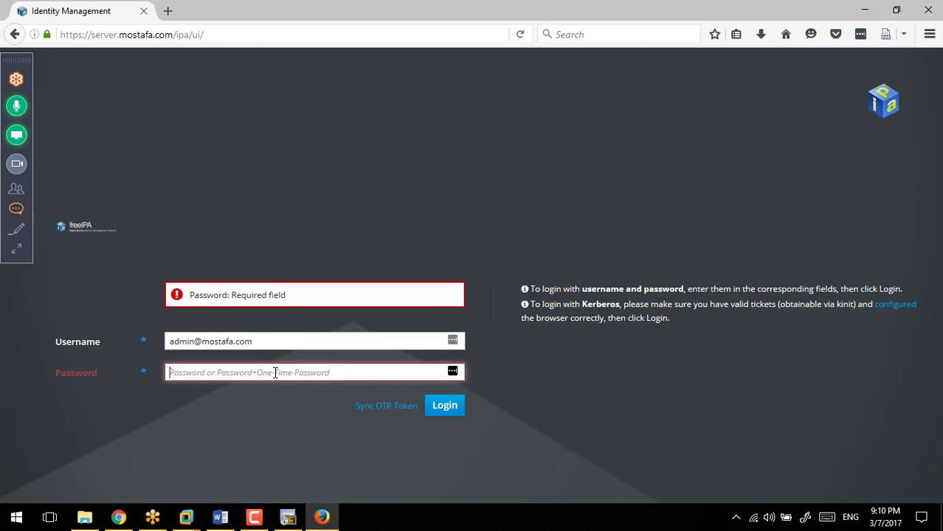
pyautogui.write('•••••••••')
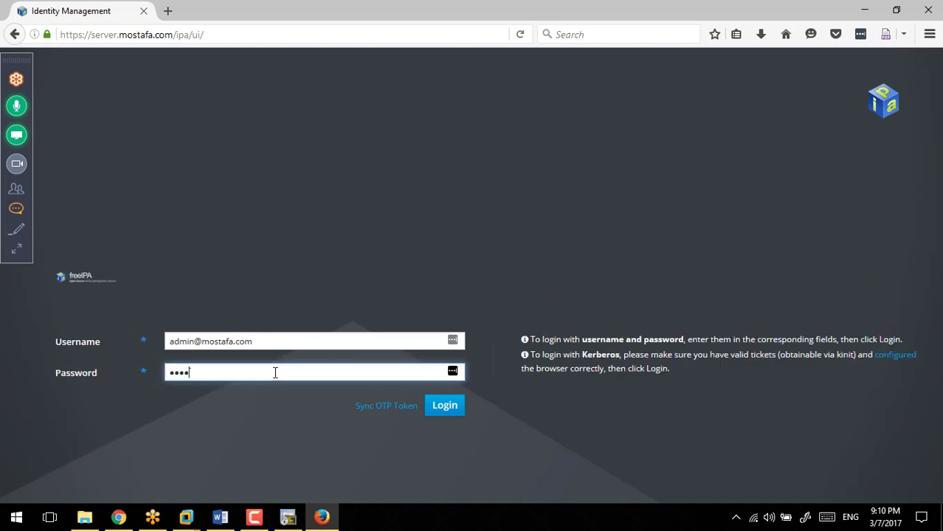
pyautogui.press('Return')
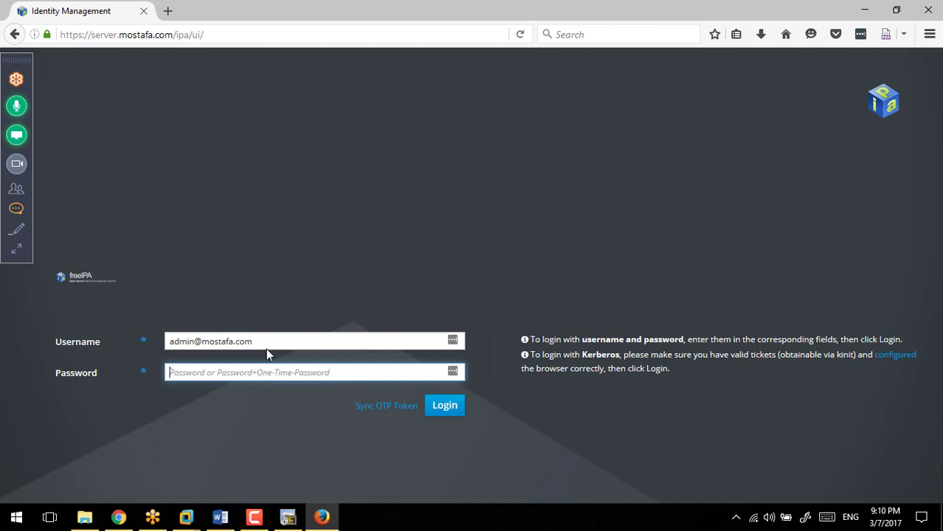
# Shorten the username back to admin, retry logging in twice, then close Firefox
pyautogui.moveTo(267, 348); pyautogui.dragTo(197, 351)
pyautogui.press('BackSpace')
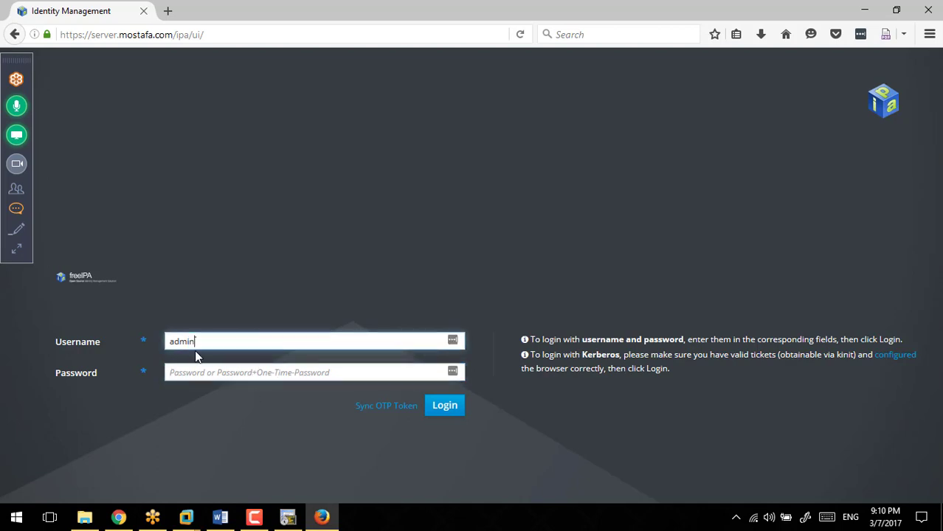
pyautogui.press('Tab')
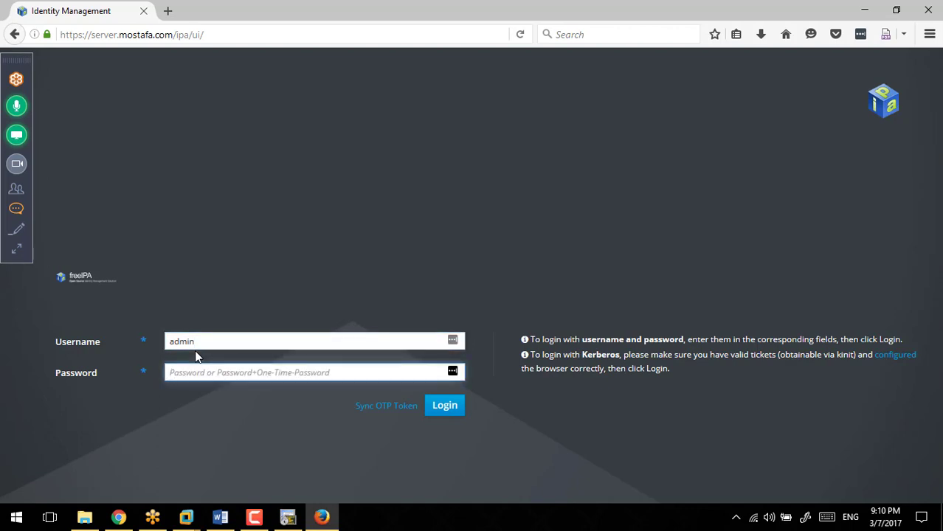
pyautogui.write('••••••••')
pyautogui.press('Return')
pyautogui.write('***')
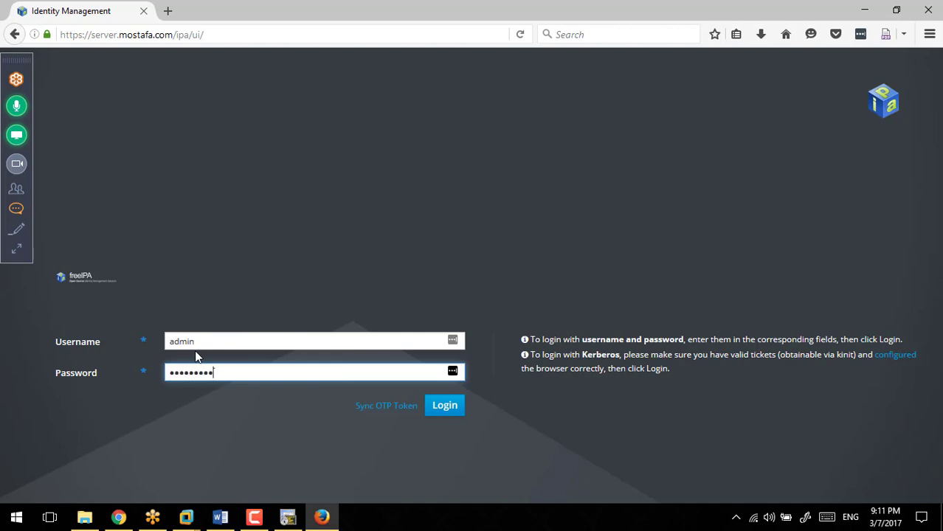
pyautogui.press('Return')
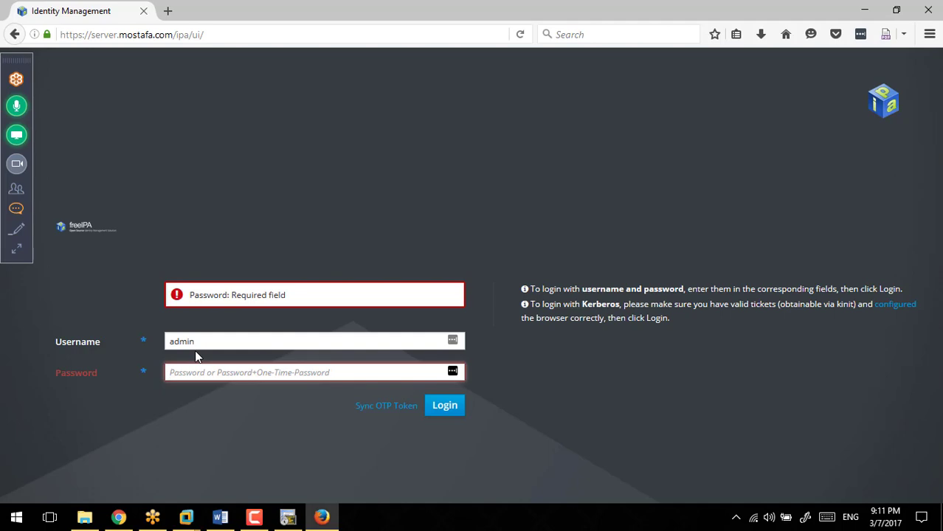
pyautogui.click(928, 9)
# Run 'yum install firefox' on the server and answer y to confirm
pyautogui.write('y')
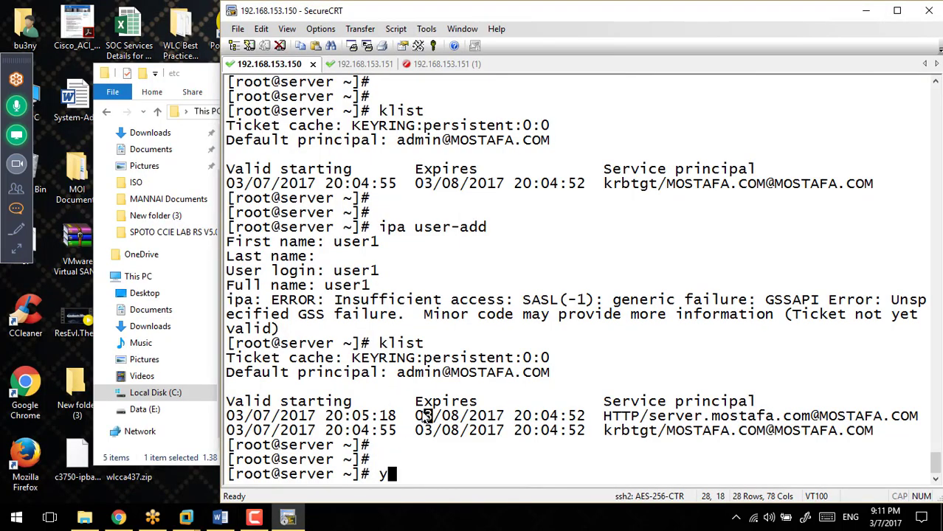
pyautogui.write('um install')
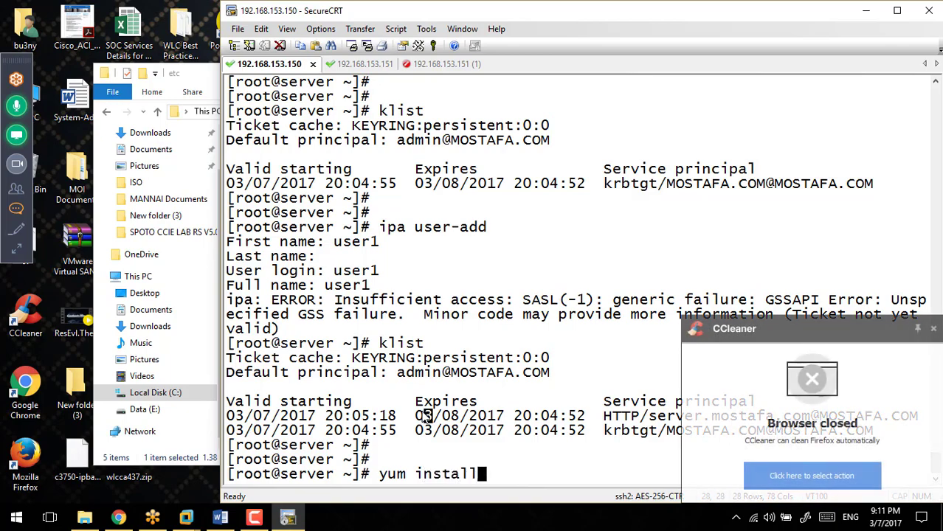
pyautogui.write(' firefox')
pyautogui.press('Return')
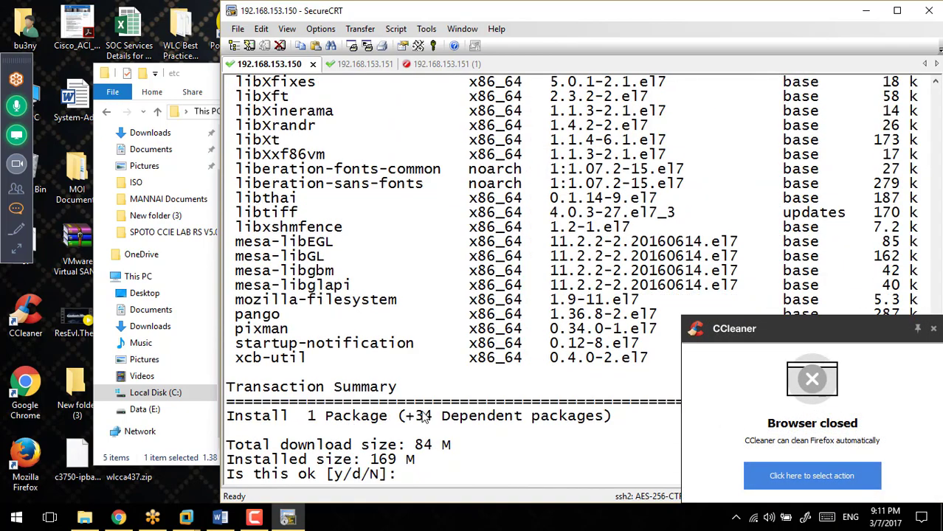
pyautogui.write('y')
pyautogui.press('Return')
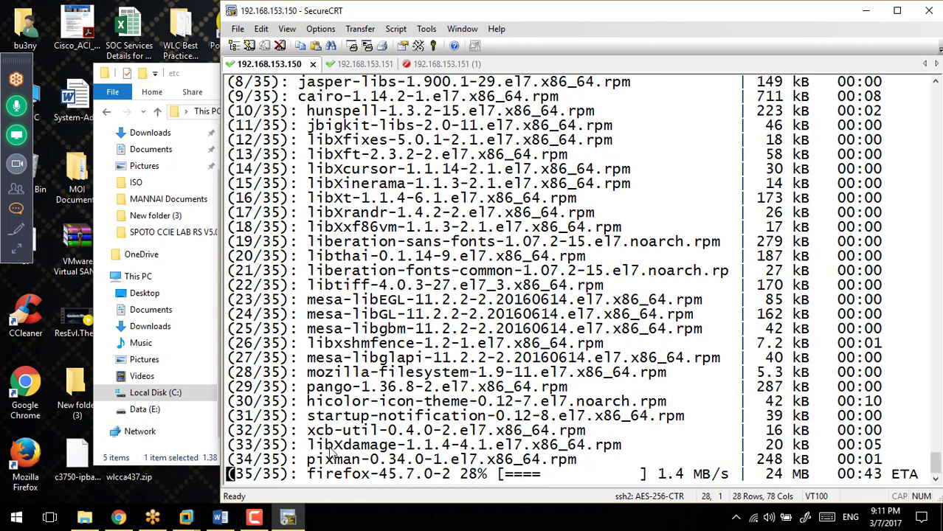
# Enable Forward X11 packets in the 192.168.153.150 session's Remote/X11 options and save
pyautogui.click(17, 518)
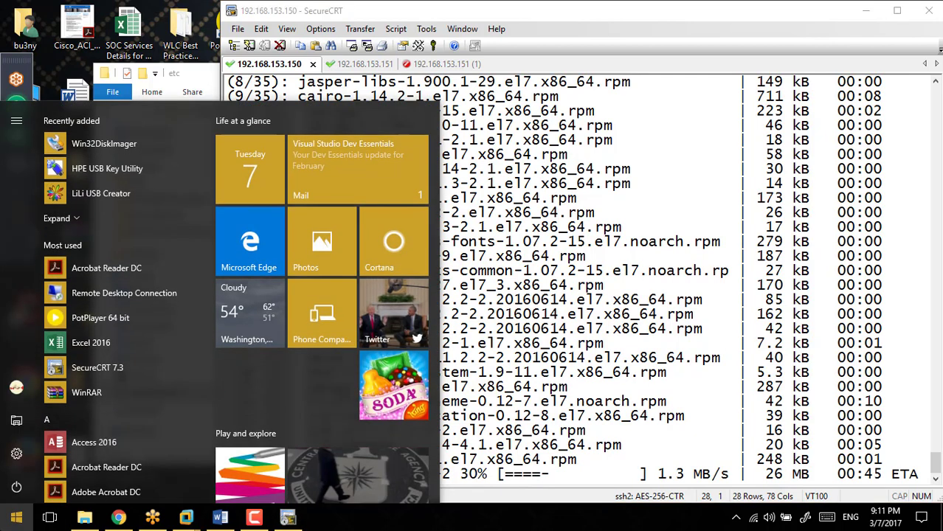
pyautogui.click(16, 518)
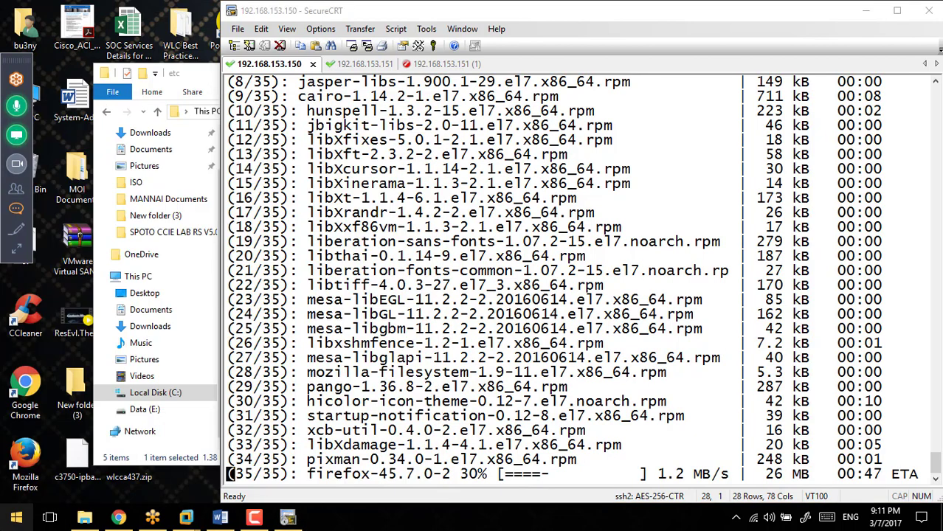
pyautogui.rightClick(259, 68)
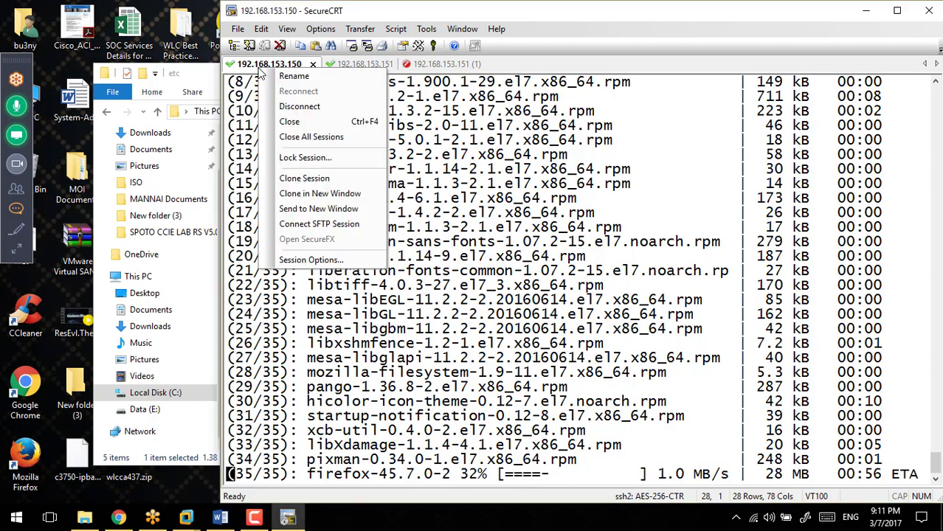
pyautogui.click(308, 260)
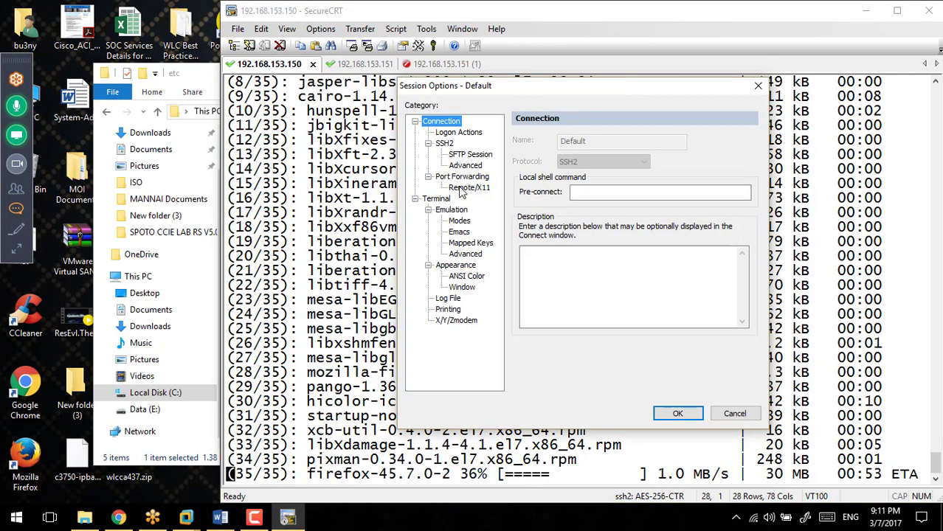
pyautogui.click(484, 188)
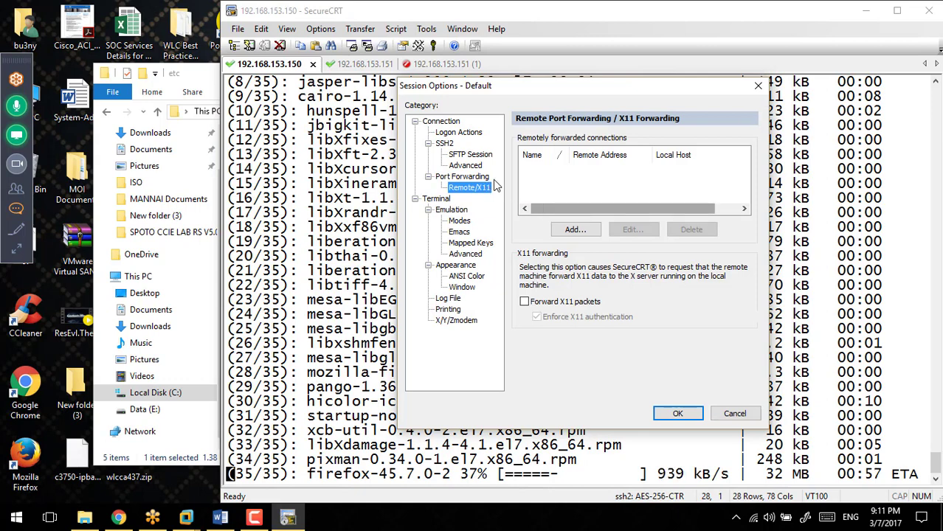
pyautogui.click(462, 178)
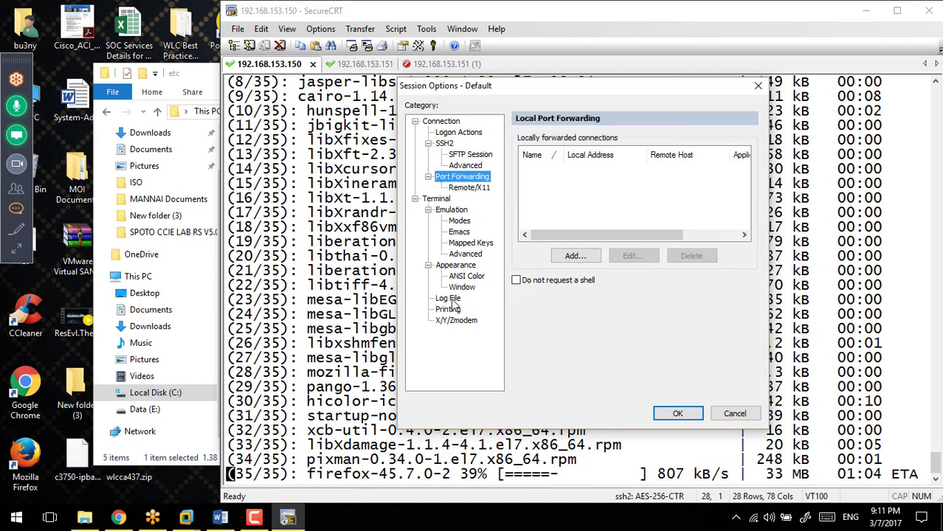
pyautogui.click(476, 188)
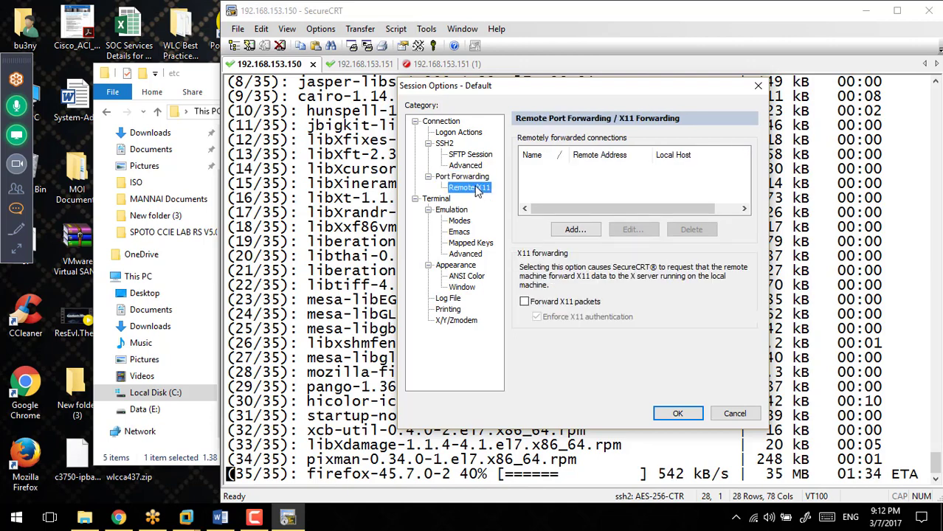
pyautogui.click(524, 302)
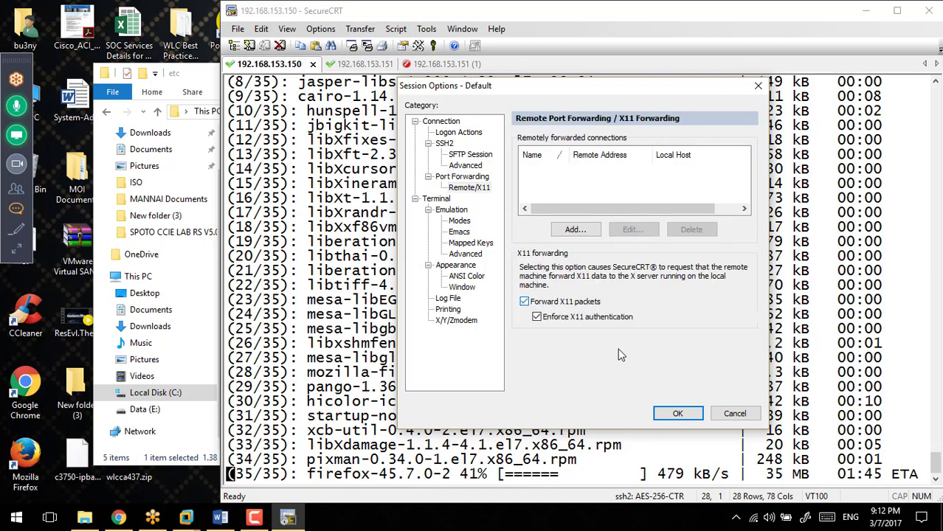
pyautogui.click(677, 415)
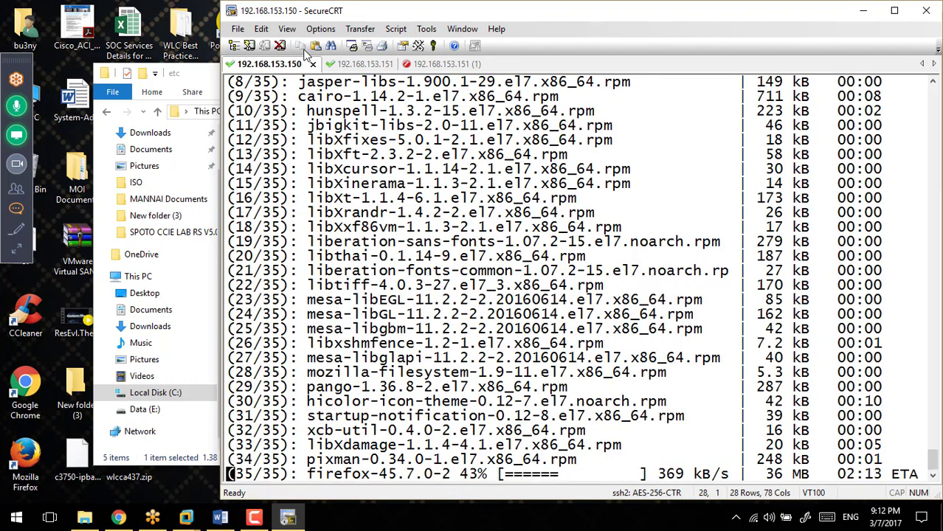
# Reopen the session options to verify X11 forwarding, then close them
pyautogui.rightClick(270, 63)
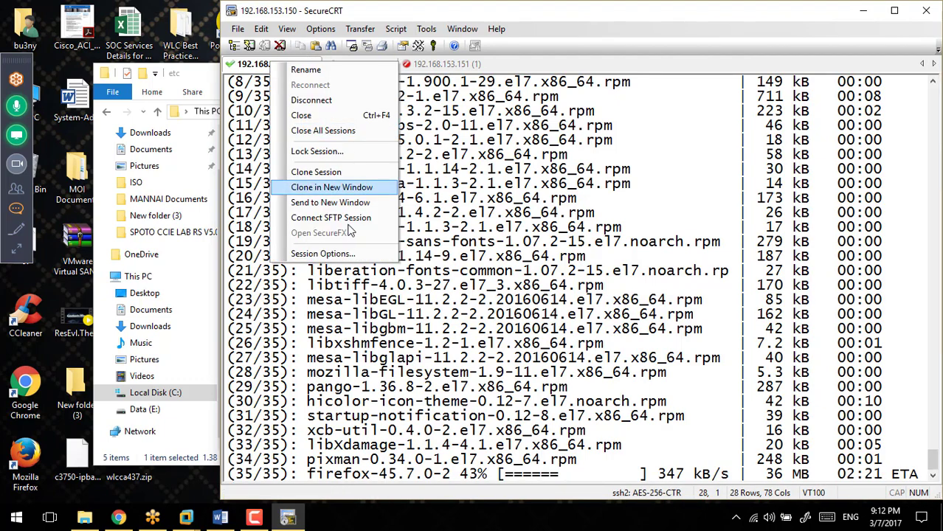
pyautogui.click(347, 255)
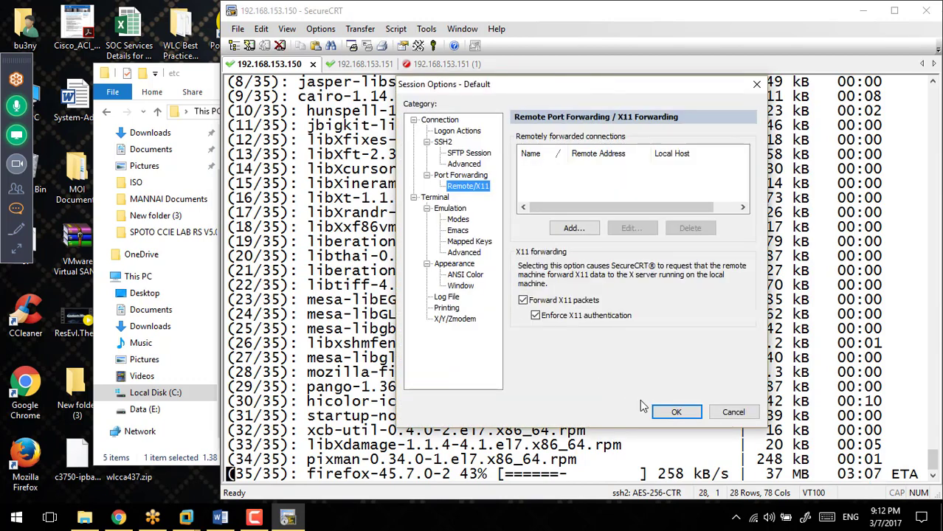
pyautogui.click(668, 410)
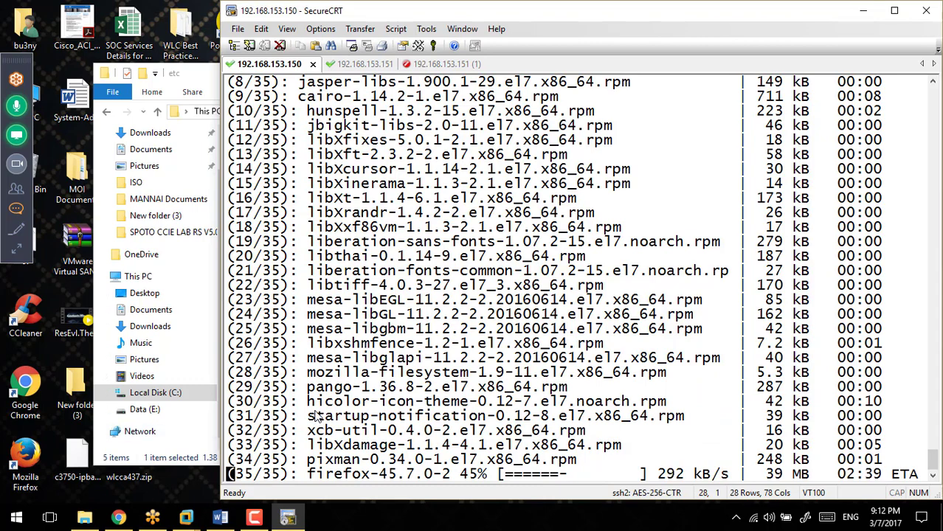
# Run firefox on the server in SecureCRT, which fails with 'Error: no display specified'
pyautogui.click(16, 209)
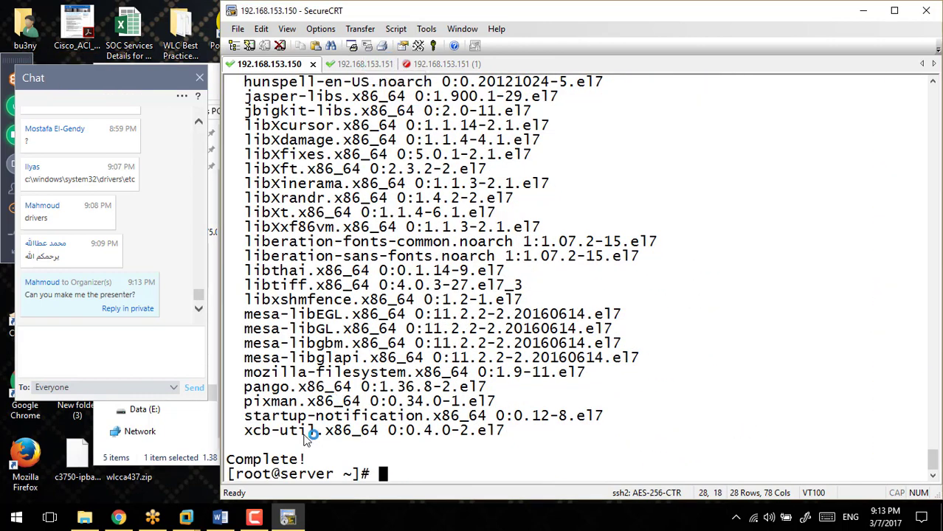
pyautogui.write('firefox')
pyautogui.press('Return')
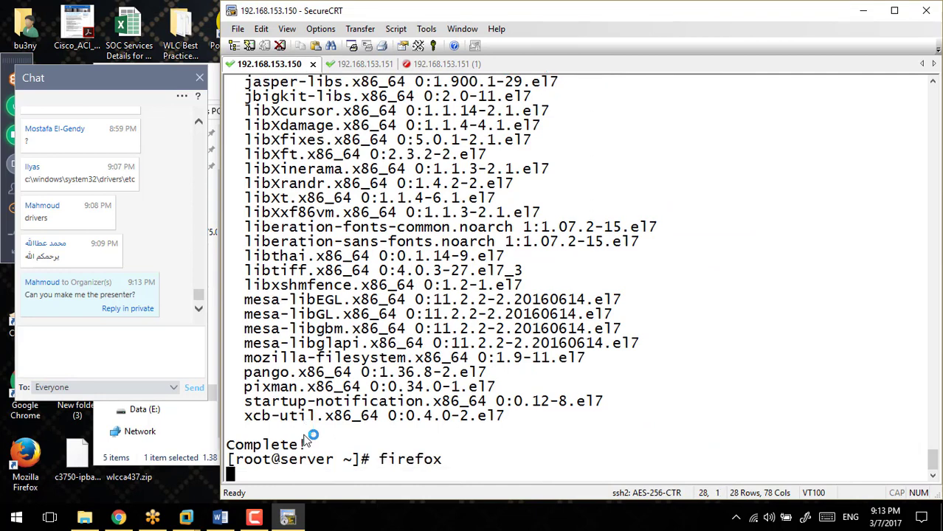
pyautogui.press('Return')
pyautogui.press('Return')
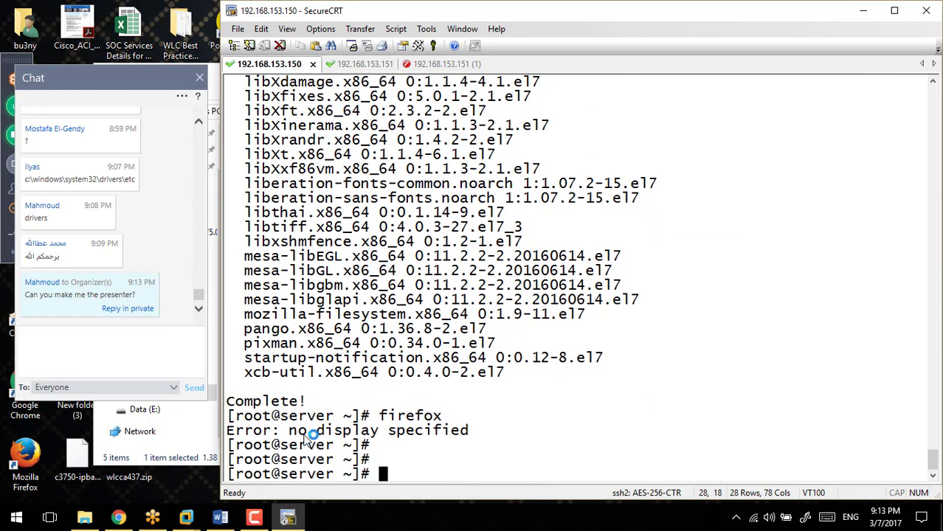
# Exit, reconnect as root with the password, and run firefox again
pyautogui.write('exit')
pyautogui.press('Return')
pyautogui.press('Return')
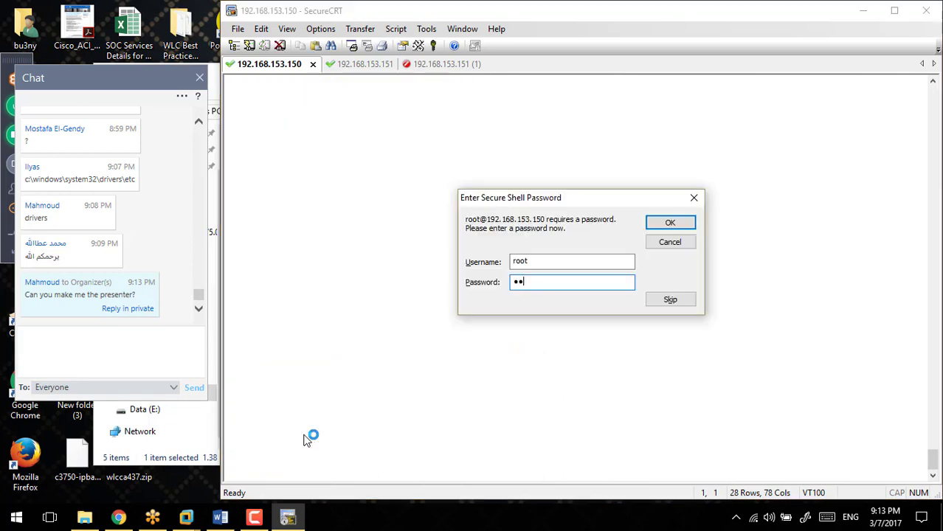
pyautogui.press('Return')
pyautogui.press('Return')
pyautogui.press('Return')
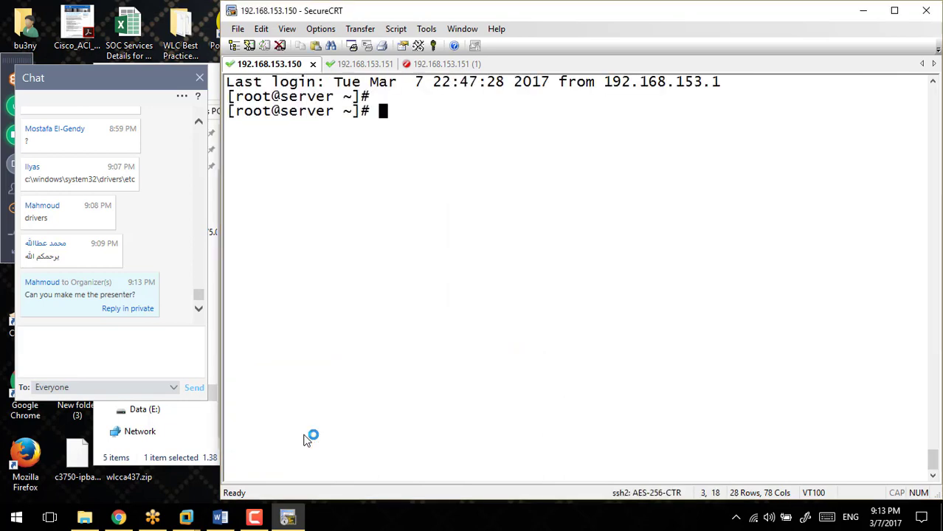
pyautogui.write('firefox')
pyautogui.press('Return')
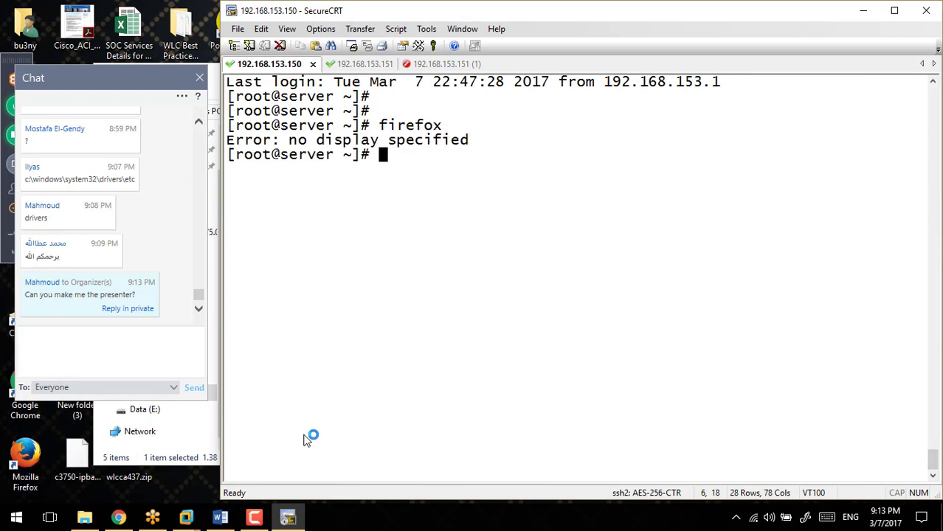
pyautogui.press('Return')
pyautogui.press('Return')
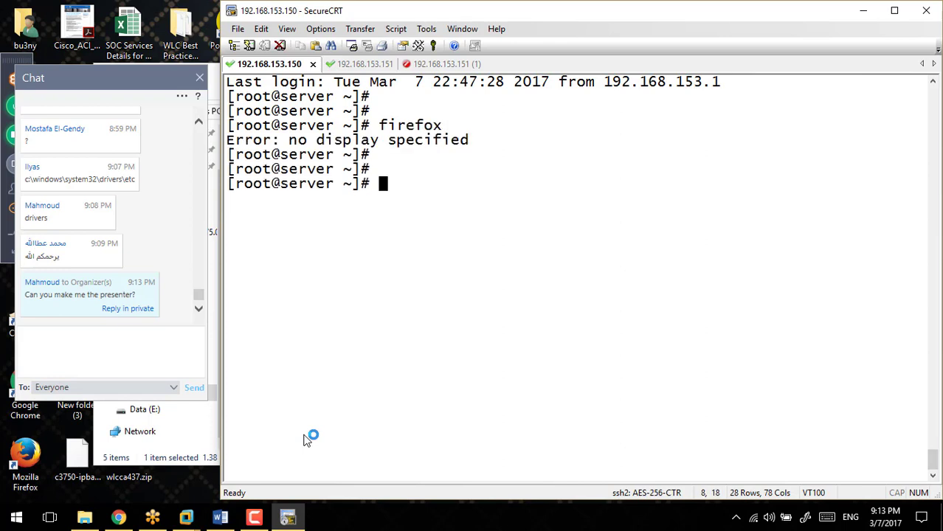
# Launch MobaXterm from the Windows Start search for 'moba'
pyautogui.press('super')
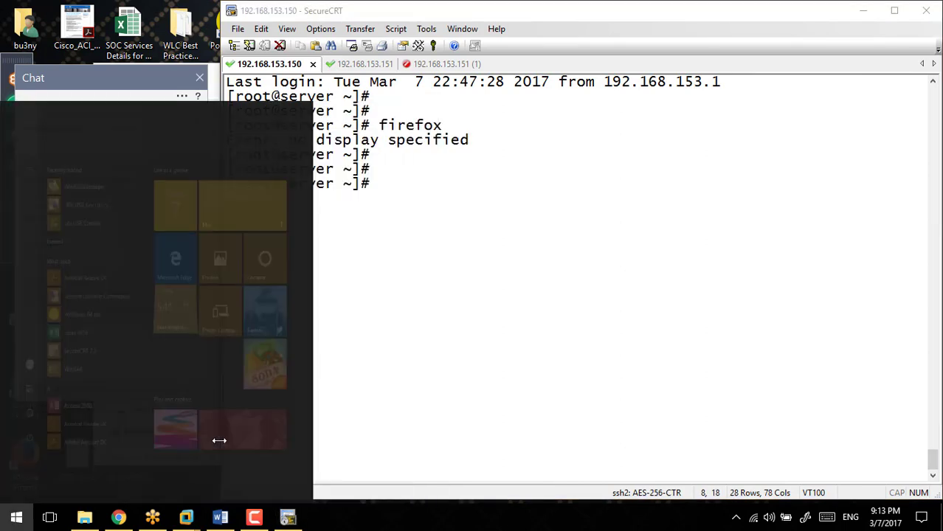
pyautogui.write('moba')
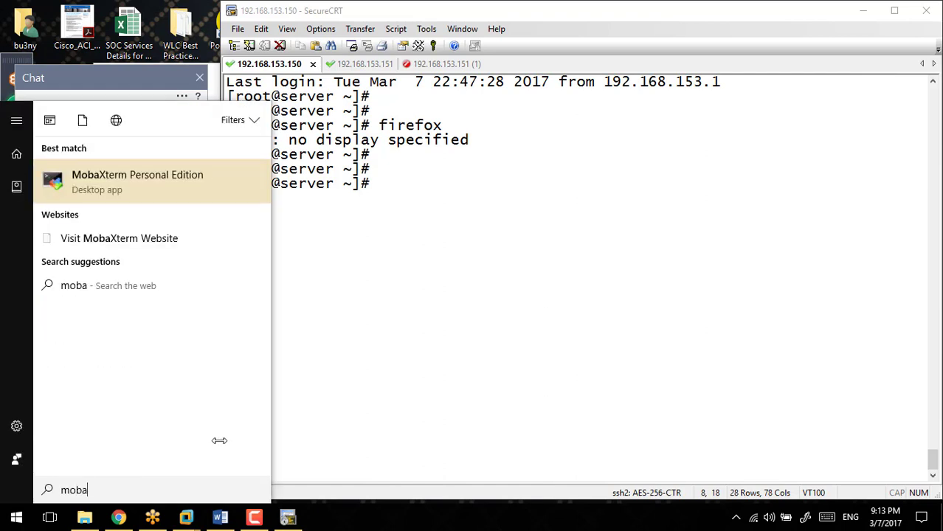
pyautogui.click(276, 65)
pyautogui.rightClick(280, 68)
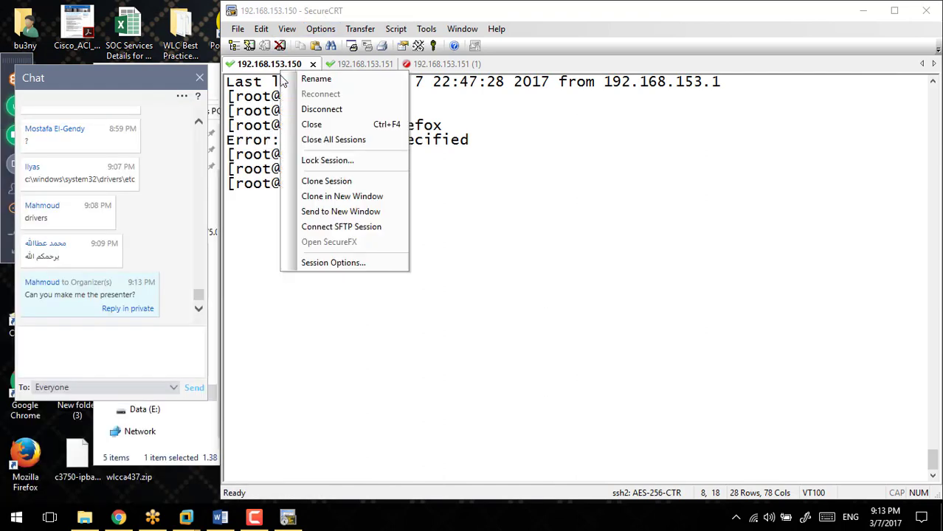
pyautogui.hotkey('alt', 'Tab')
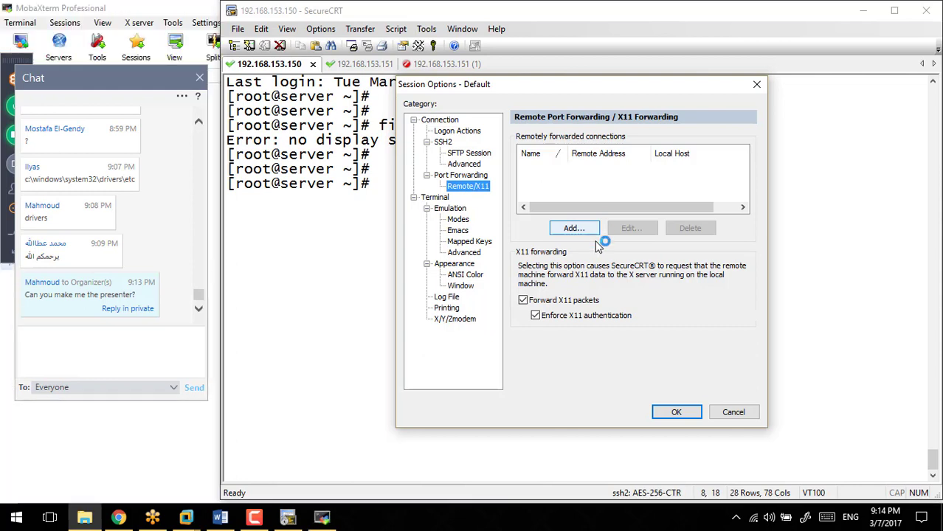
# Cancel SecureCRT's Session Options and start a local terminal in MobaXterm
pyautogui.click(733, 412)
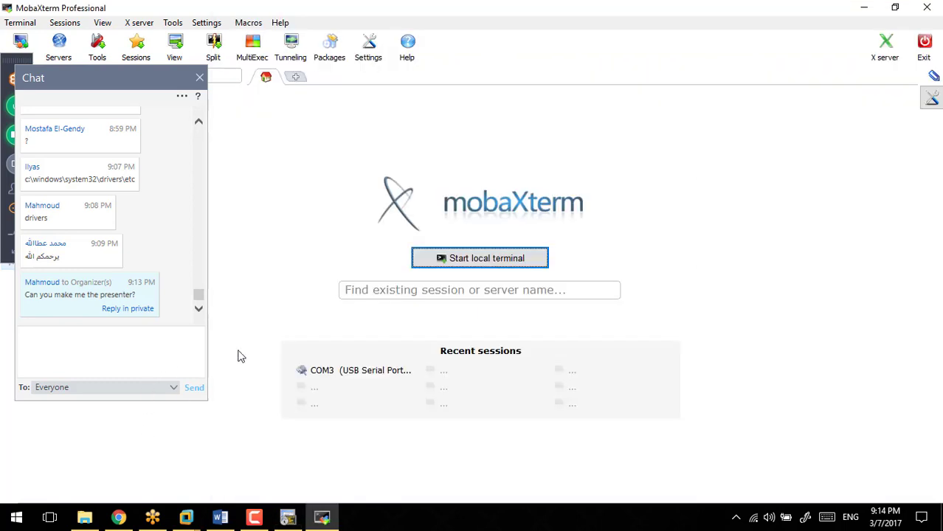
pyautogui.click(449, 255)
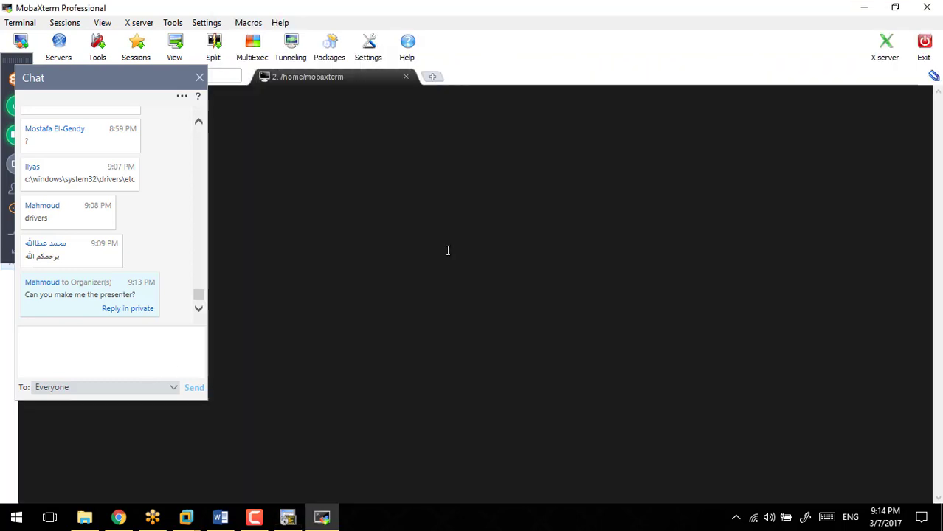
pyautogui.click(199, 77)
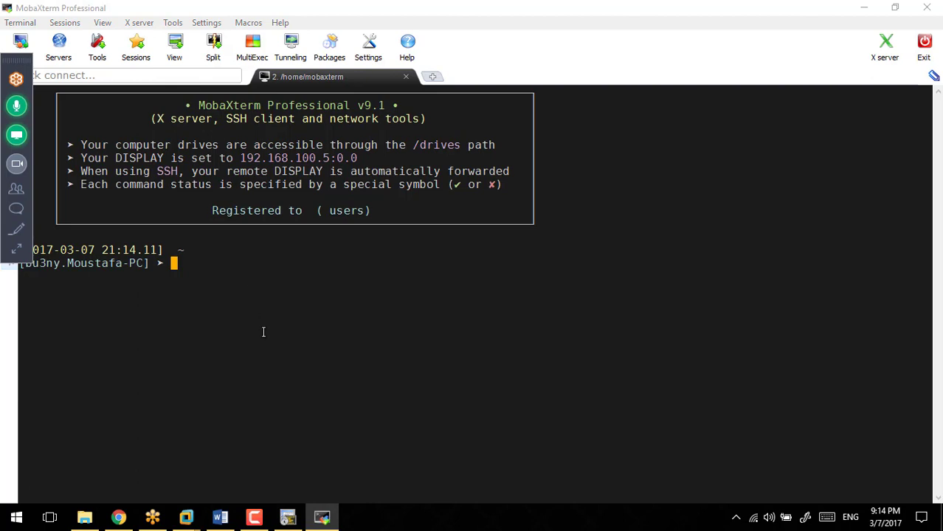
pyautogui.write('s')
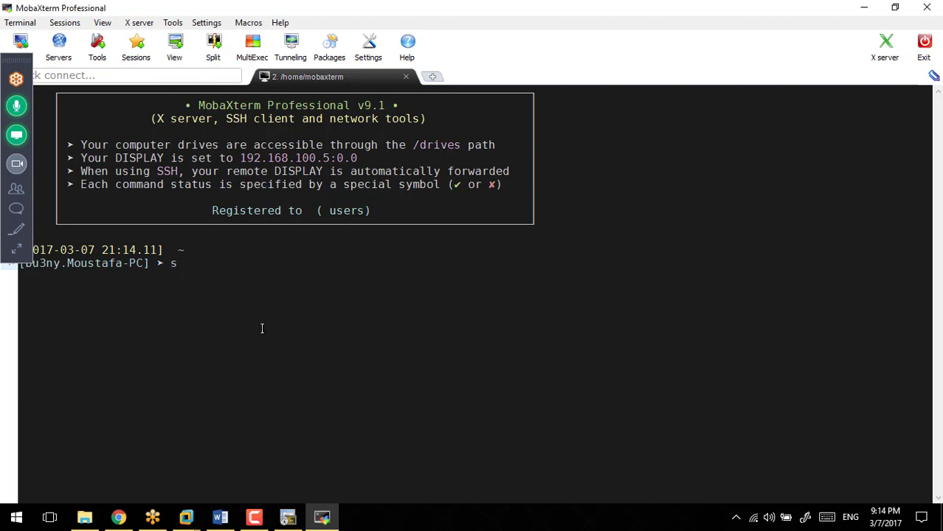
pyautogui.write('sh root@server.mostafa.com')
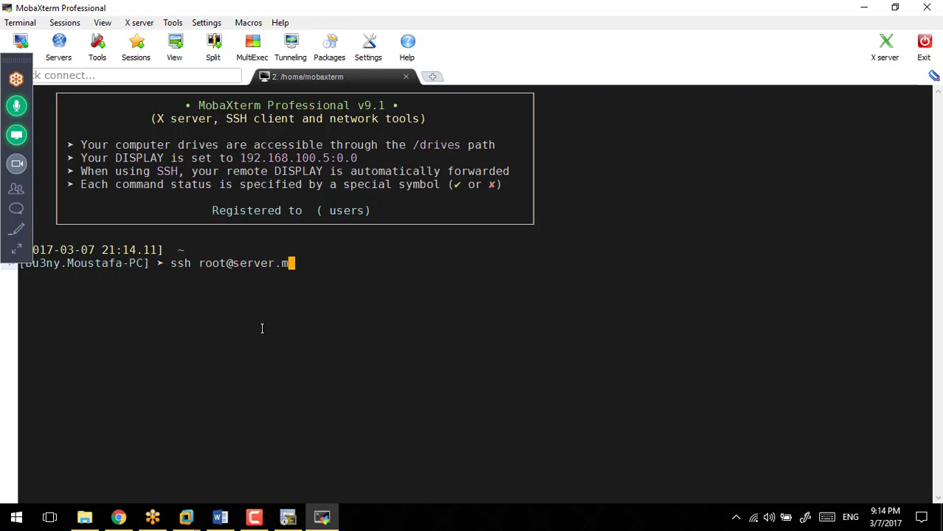
pyautogui.press('Return')
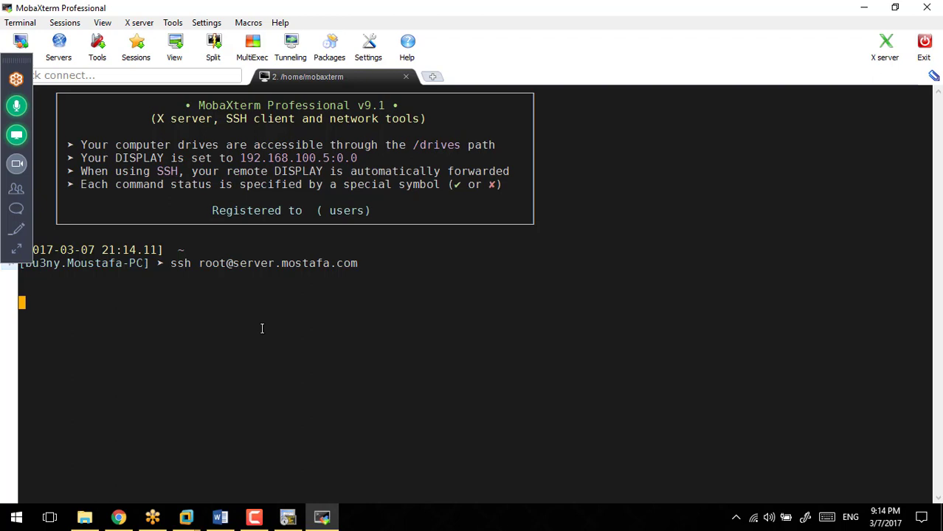
# Suspend the hanging ssh, then list .ssh and view the known_hosts file with less
pyautogui.hotkey('ctrl', 'z')
pyautogui.press('Return')
pyautogui.press('Return')
pyautogui.press('Return')
pyautogui.press('Return')
pyautogui.press('Return')
pyautogui.press('Return')
pyautogui.write('ls ')
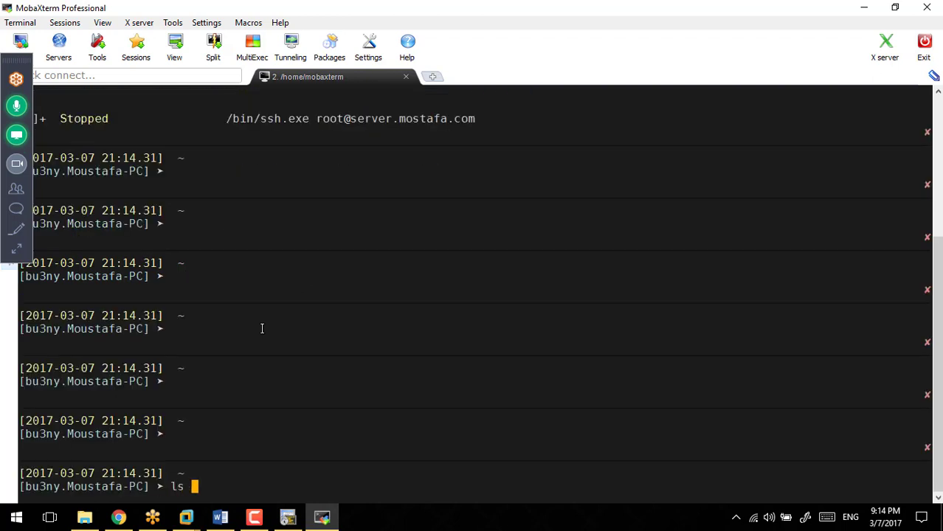
pyautogui.write('.ssh/')
pyautogui.press('Tab')
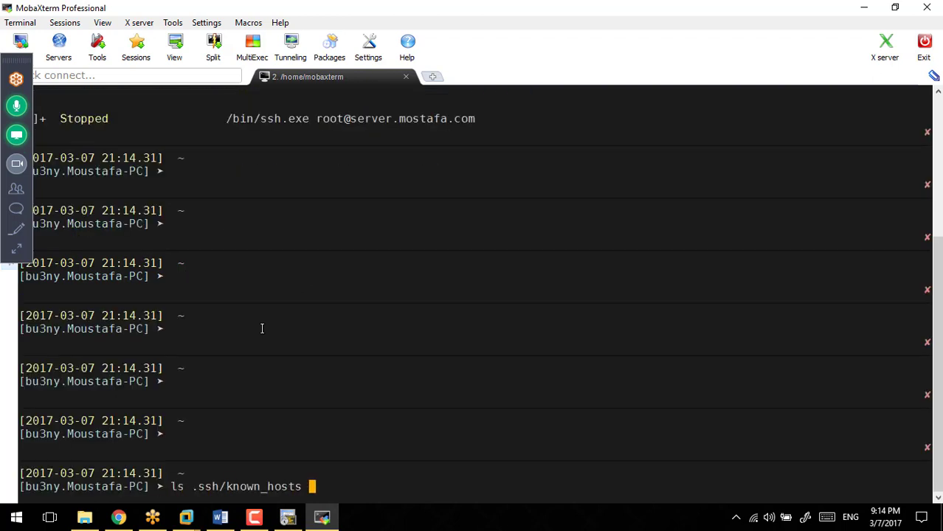
pyautogui.press('Return')
pyautogui.write('less .ssh/kn')
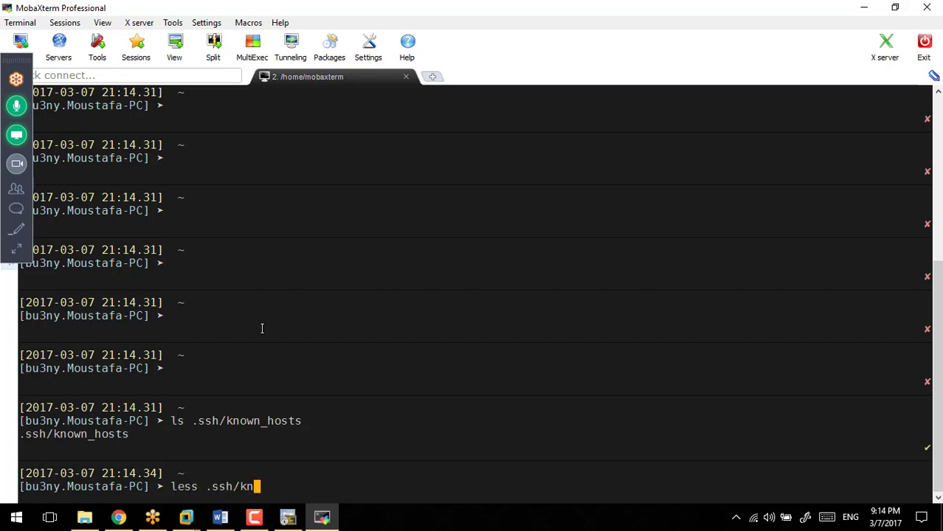
pyautogui.press('Tab')
pyautogui.press('Return')
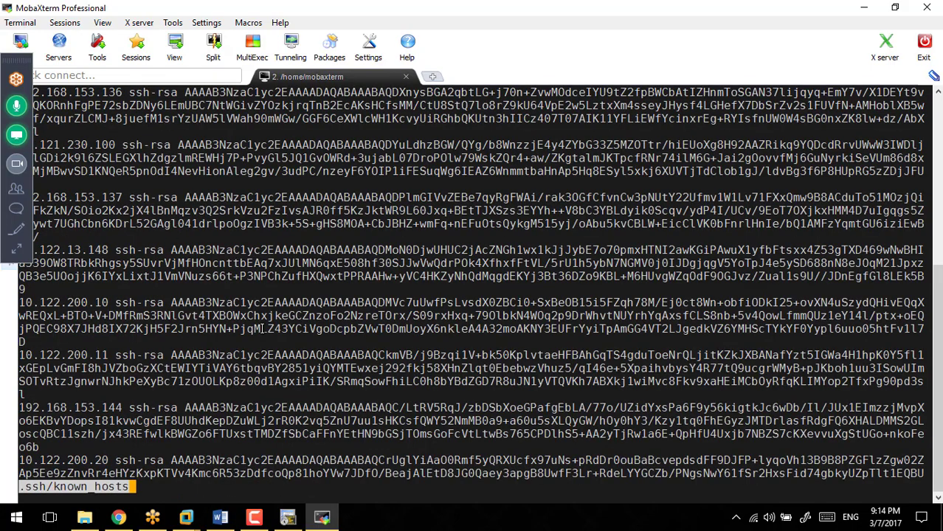
pyautogui.press('q')
pyautogui.press('Return')
# Force-delete the .ssh directory with rm .ssh/ -rf
pyautogui.press('Return')
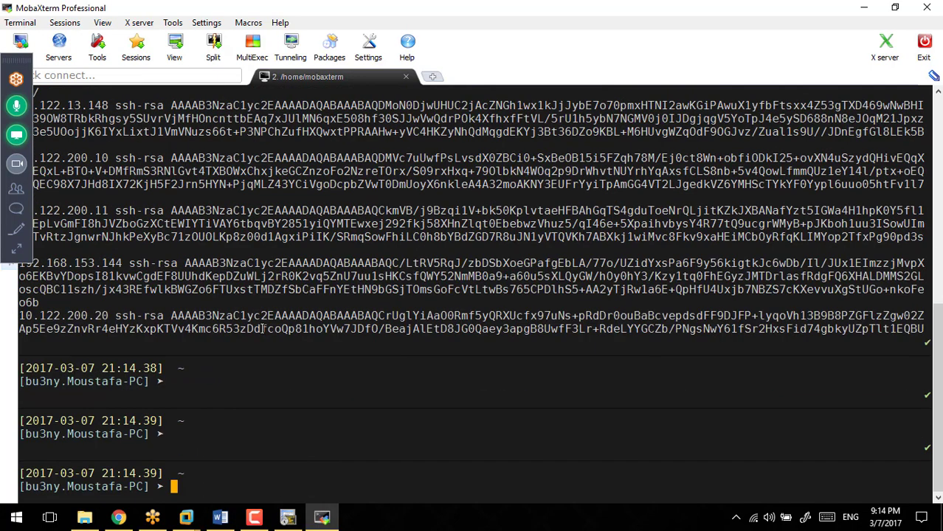
pyautogui.write('rm .ssh/')
pyautogui.press('Return')
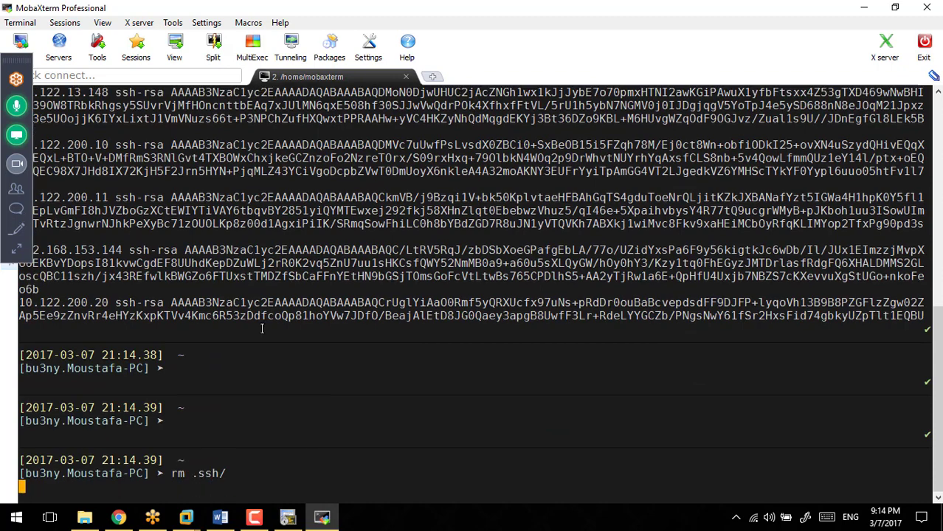
pyautogui.press('Up')
pyautogui.write('-rf')
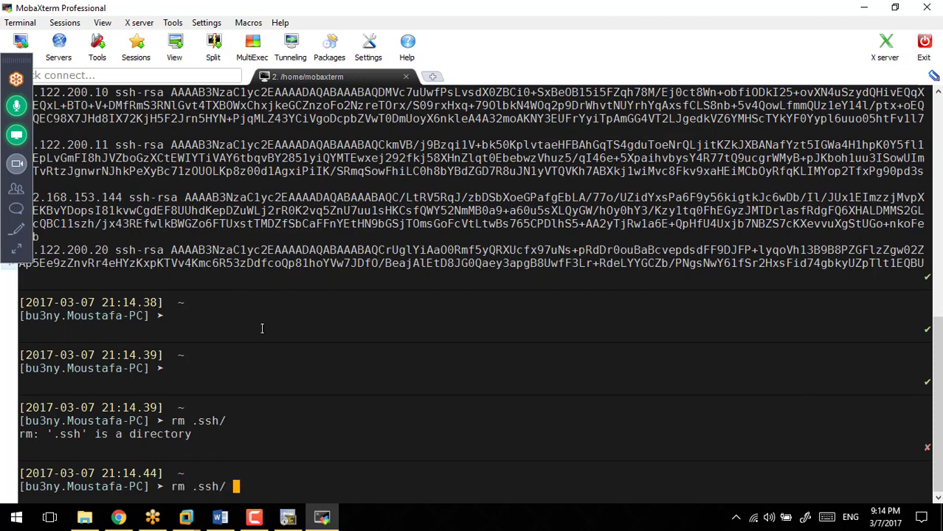
pyautogui.press('Return')
pyautogui.press('Return')
pyautogui.press('Return')
pyautogui.press('Return')
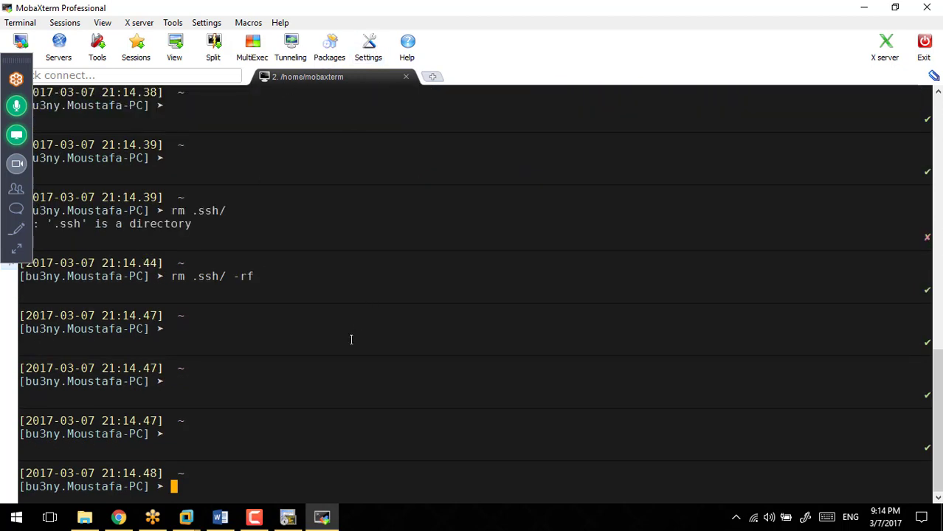
# Check MobaXterm's Terminal settings and close the configuration without changes
pyautogui.click(368, 46)
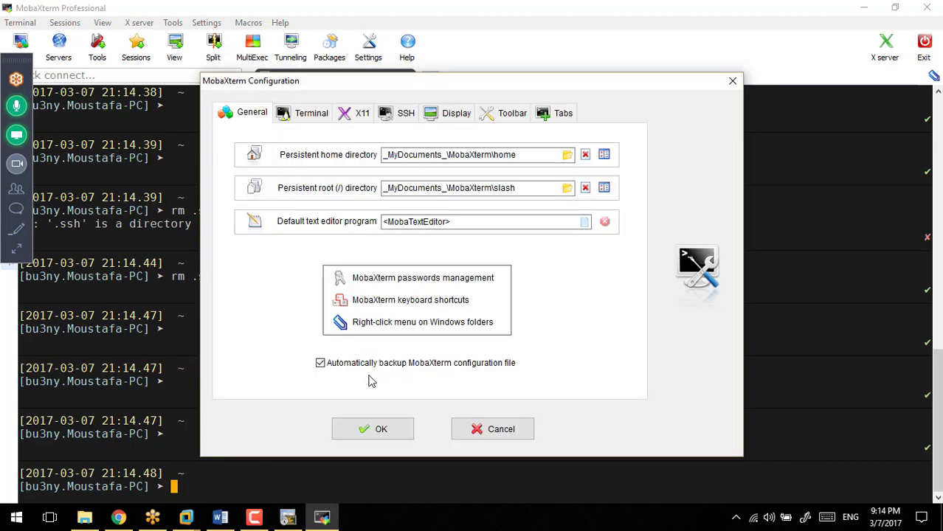
pyautogui.click(299, 113)
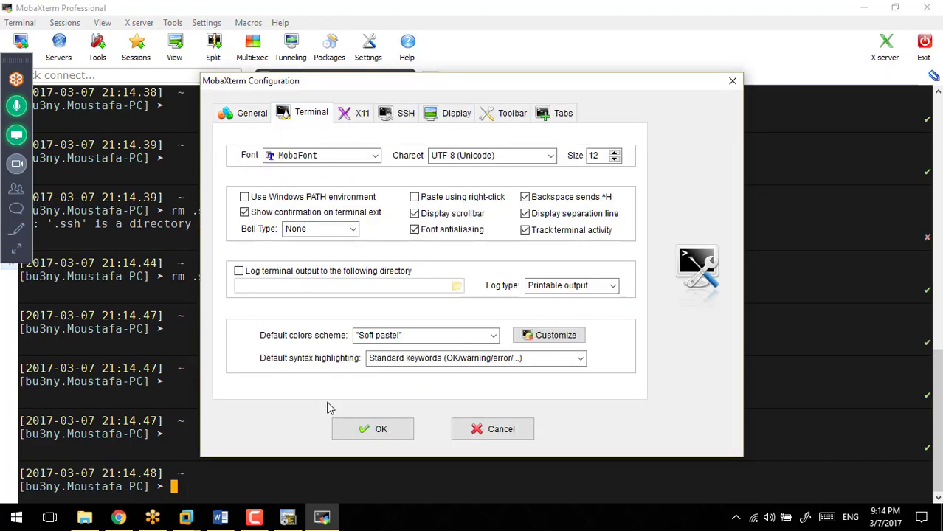
pyautogui.click(490, 433)
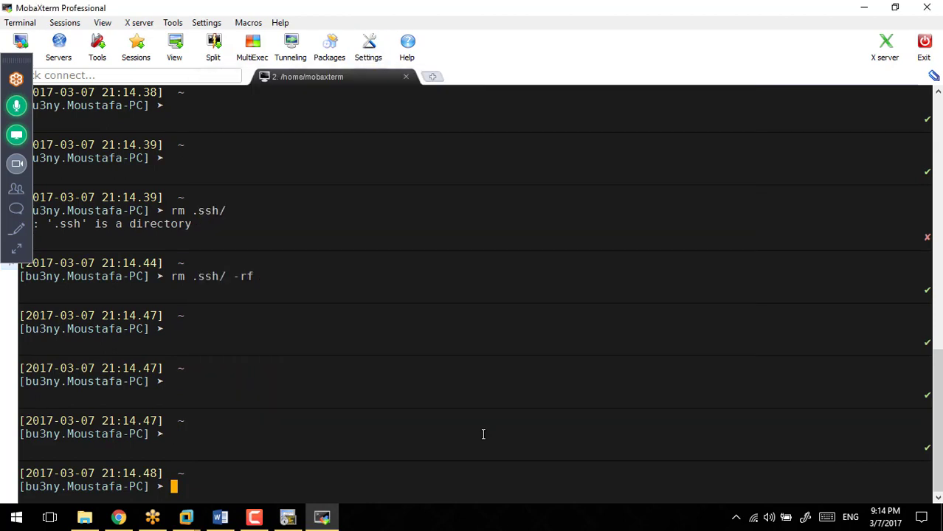
# Open the Windows Firewall control panel from Start search
pyautogui.press('super')
pyautogui.write('firefo')
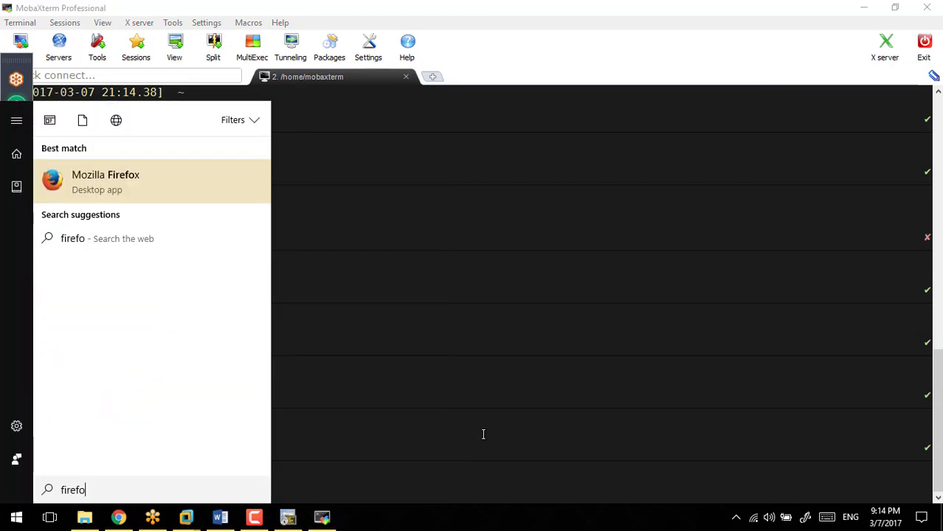
pyautogui.press('BackSpace')
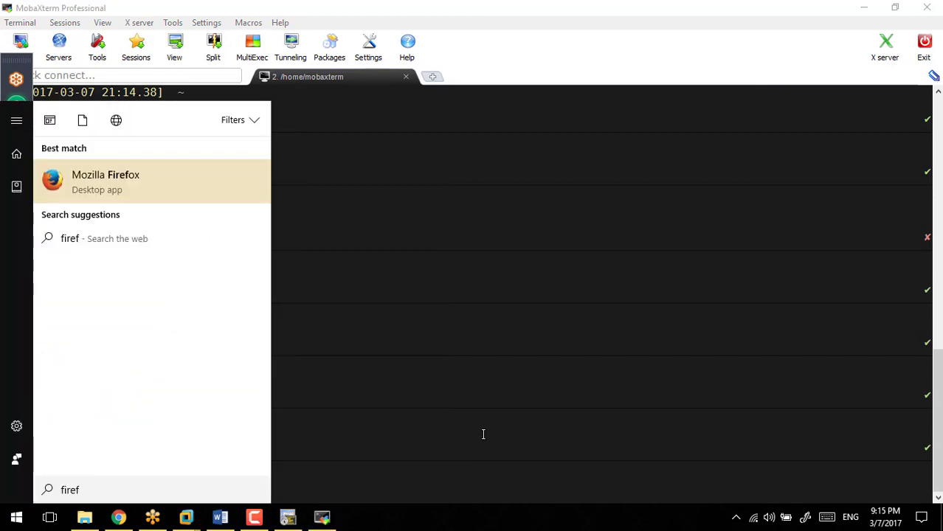
pyautogui.press('BackSpace')
pyautogui.write('wal')
pyautogui.write('ll')
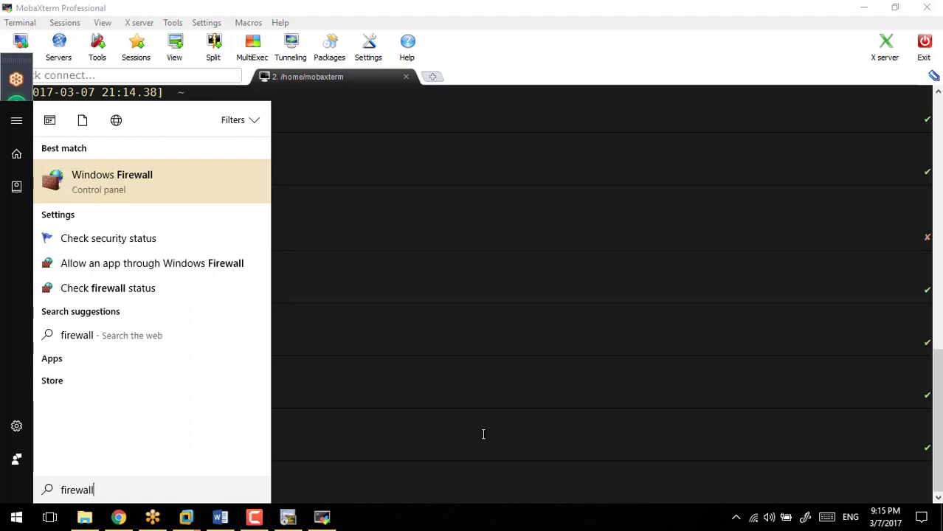
pyautogui.press('Return')
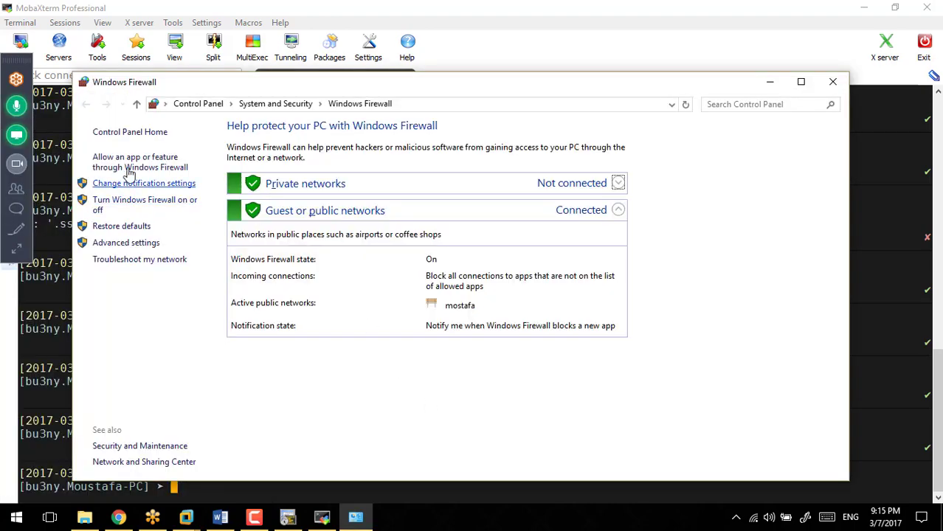
# Open the allowed apps list and unlock it with Change settings
pyautogui.click(130, 165)
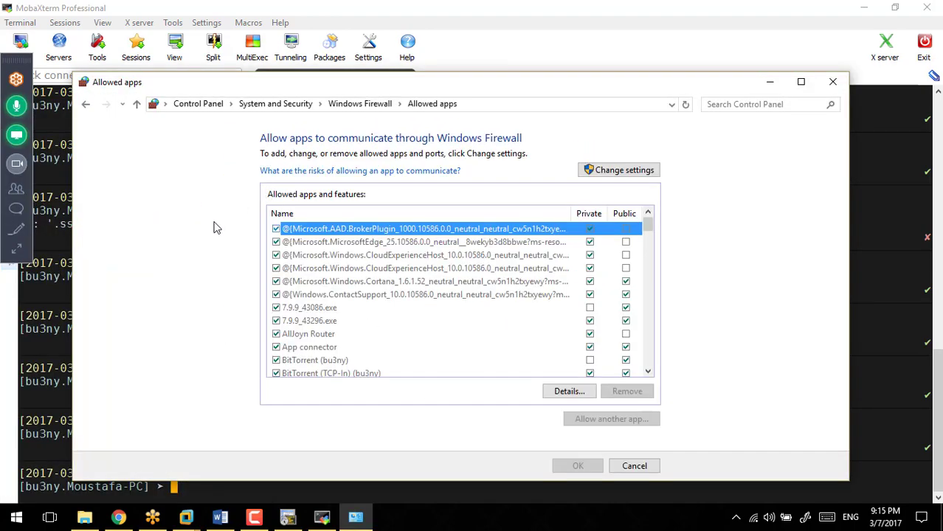
pyautogui.scroll(-10, 411, 326)
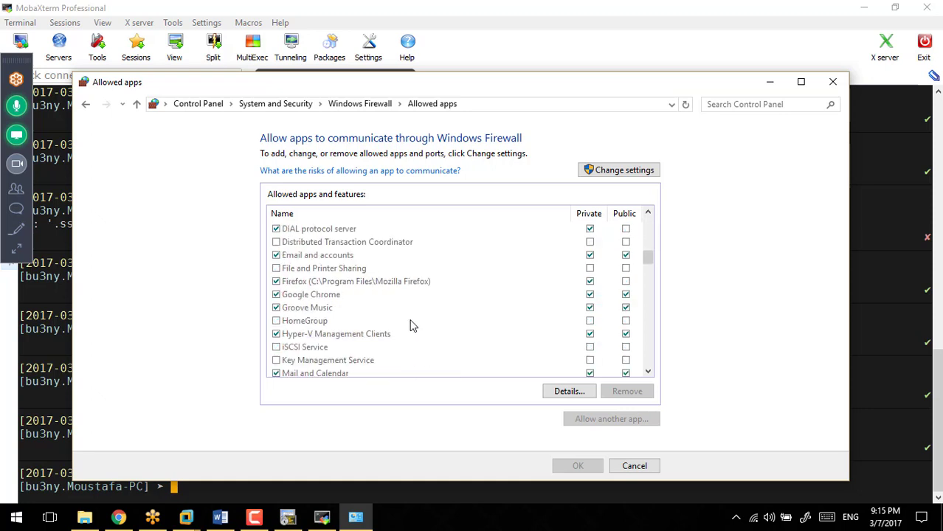
pyautogui.scroll(-4, 411, 326)
pyautogui.scroll(-5, 352, 352)
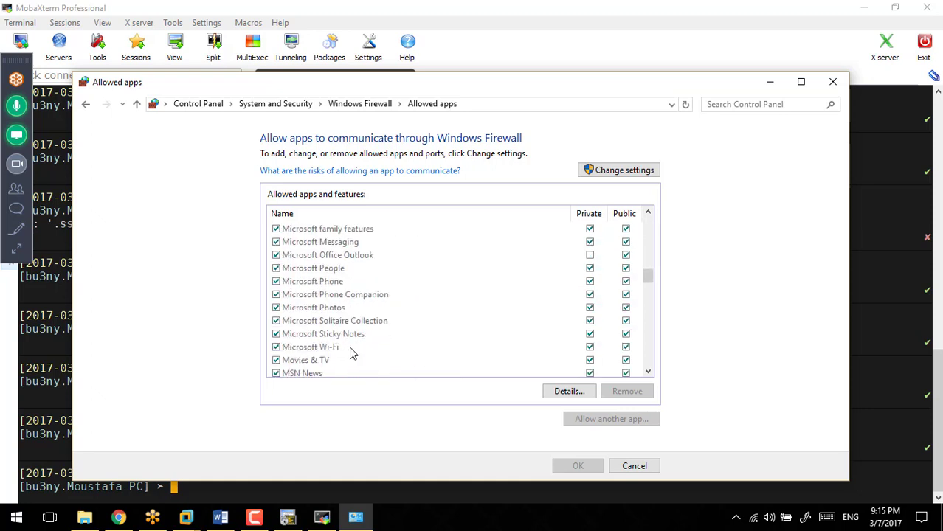
pyautogui.scroll(3, 352, 352)
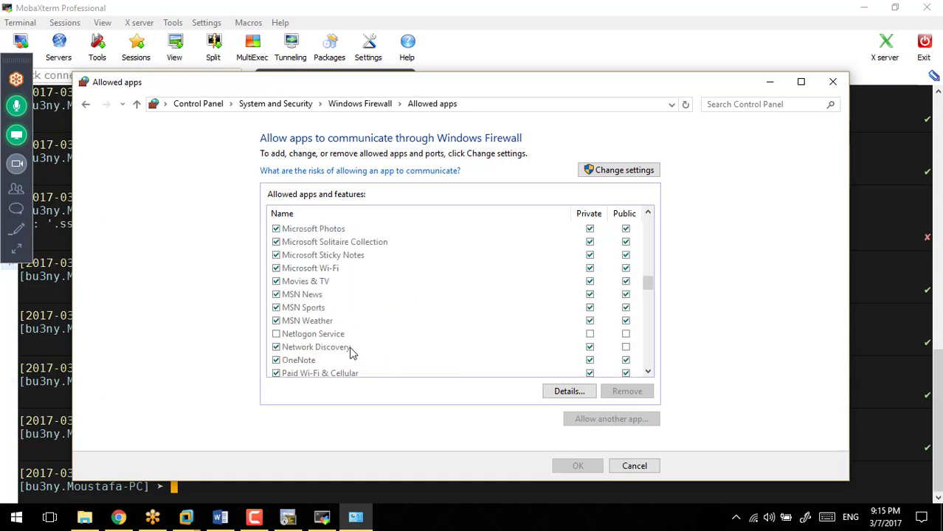
pyautogui.scroll(-3, 352, 352)
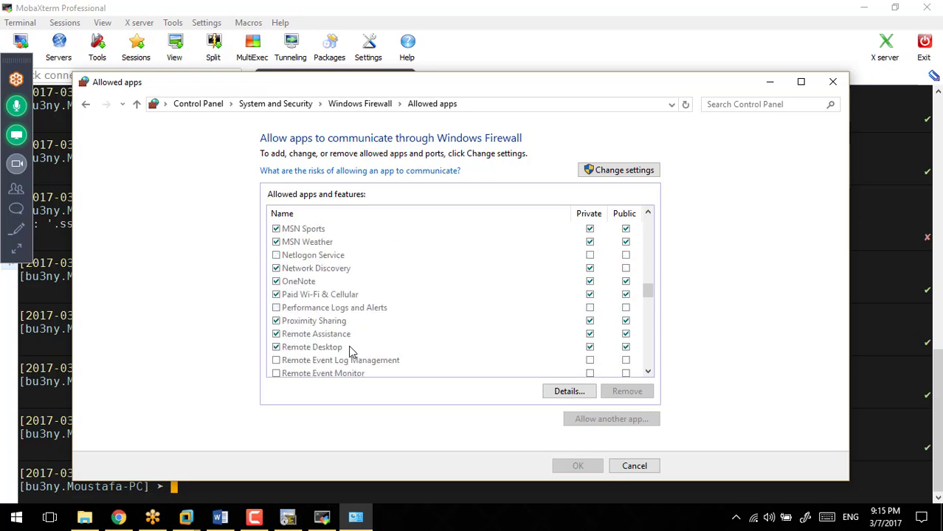
pyautogui.scroll(4, 352, 352)
pyautogui.scroll(4, 352, 353)
pyautogui.scroll(-9, 352, 353)
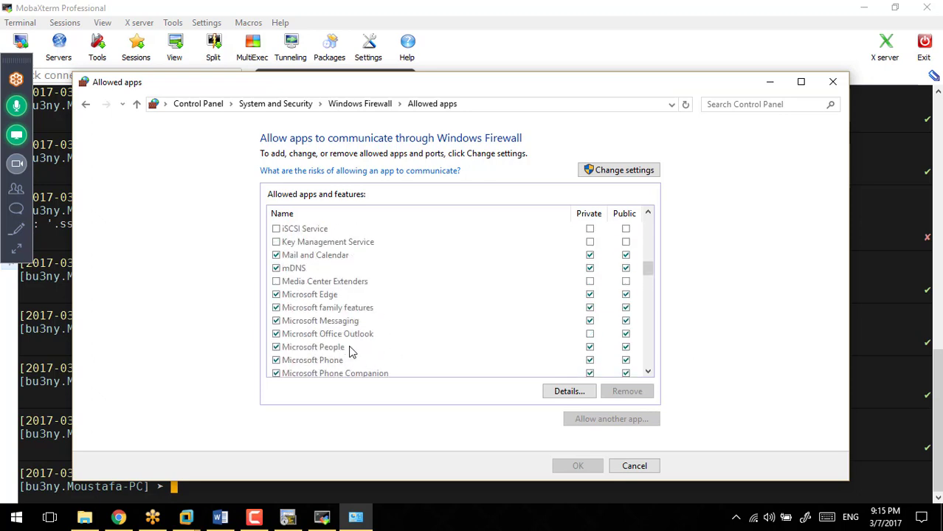
pyautogui.scroll(-2, 352, 353)
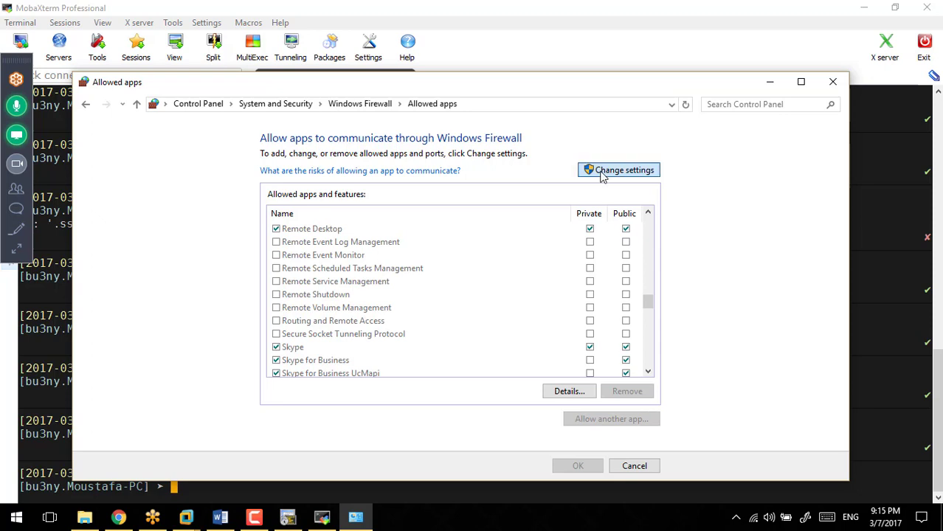
pyautogui.click(592, 170)
pyautogui.scroll(-9, 390, 256)
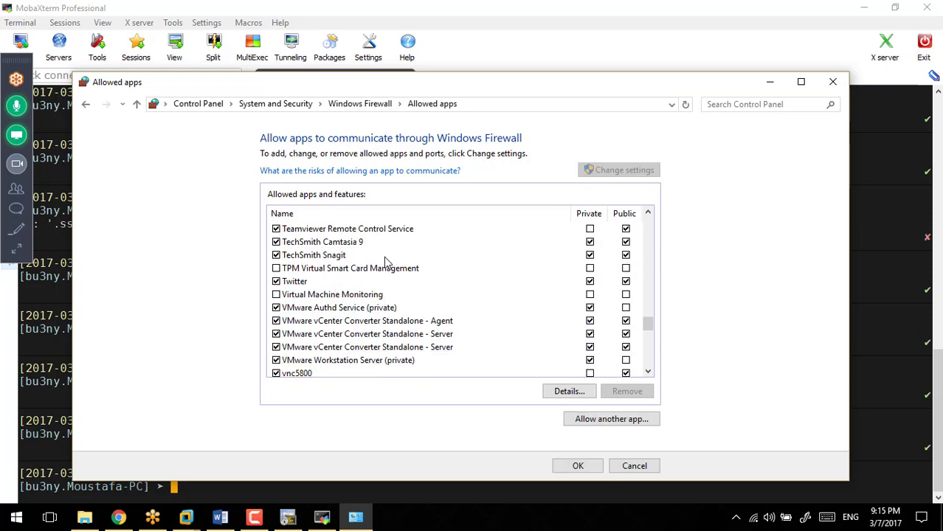
# Start adding another allowed app and browse to C:\Program Files (x86)
pyautogui.click(590, 420)
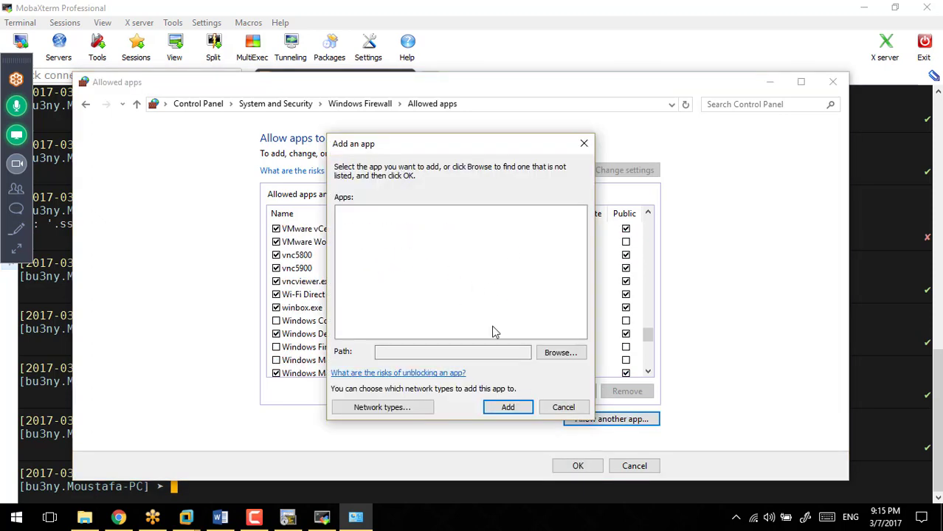
pyautogui.click(546, 355)
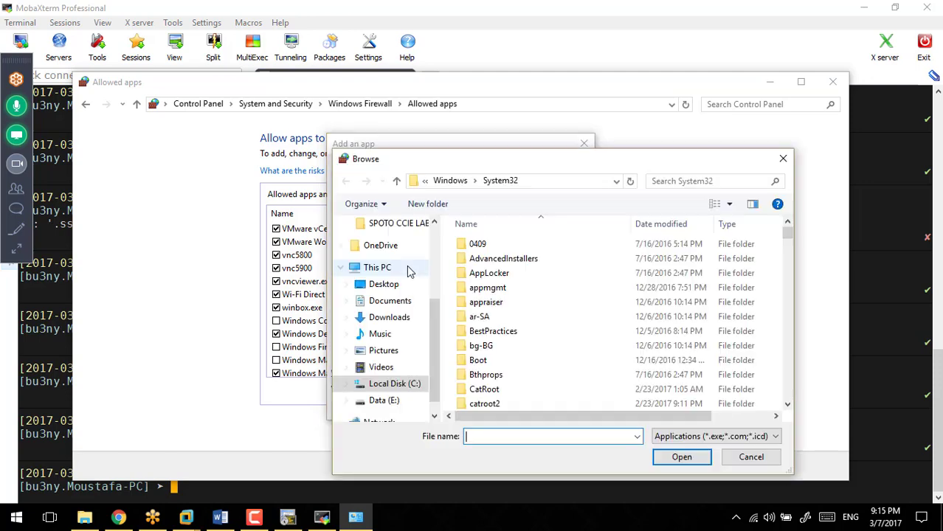
pyautogui.scroll(-5, 516, 287)
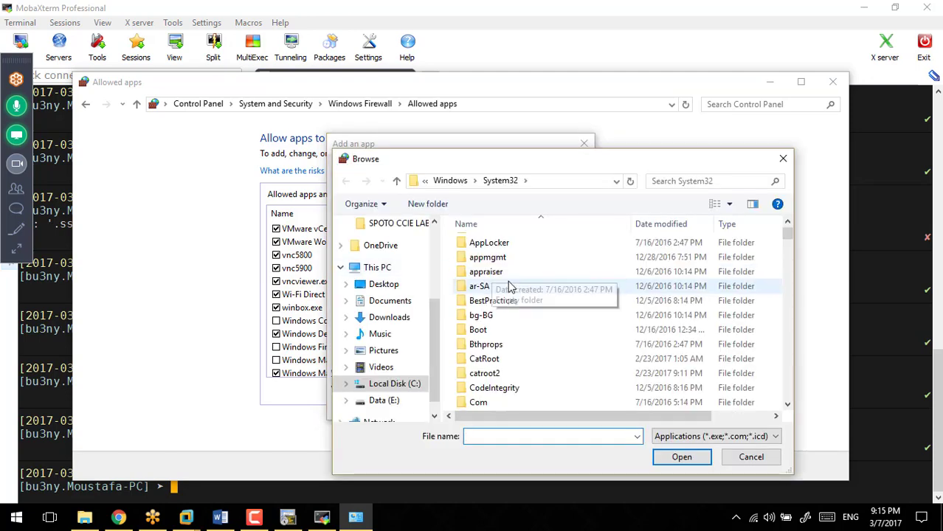
pyautogui.click(384, 369)
pyautogui.click(416, 386)
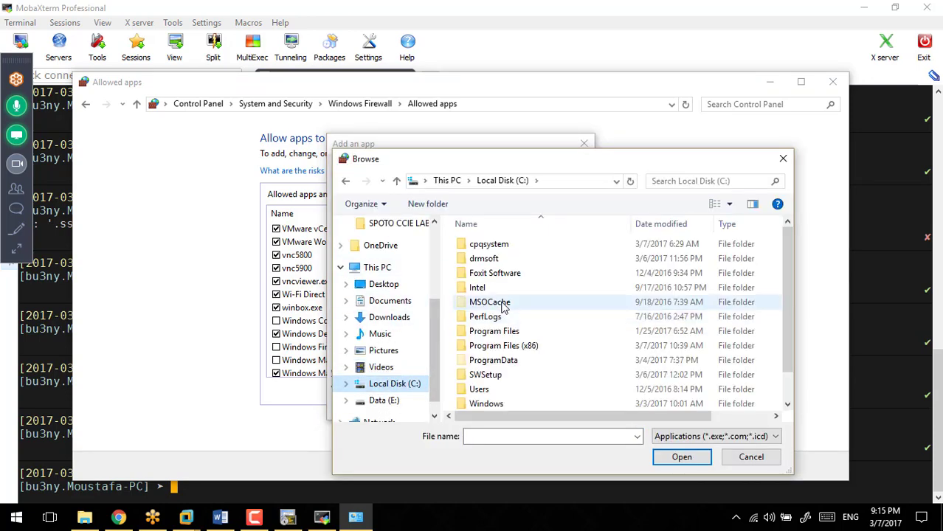
pyautogui.scroll(-1, 506, 312)
pyautogui.doubleClick(503, 315)
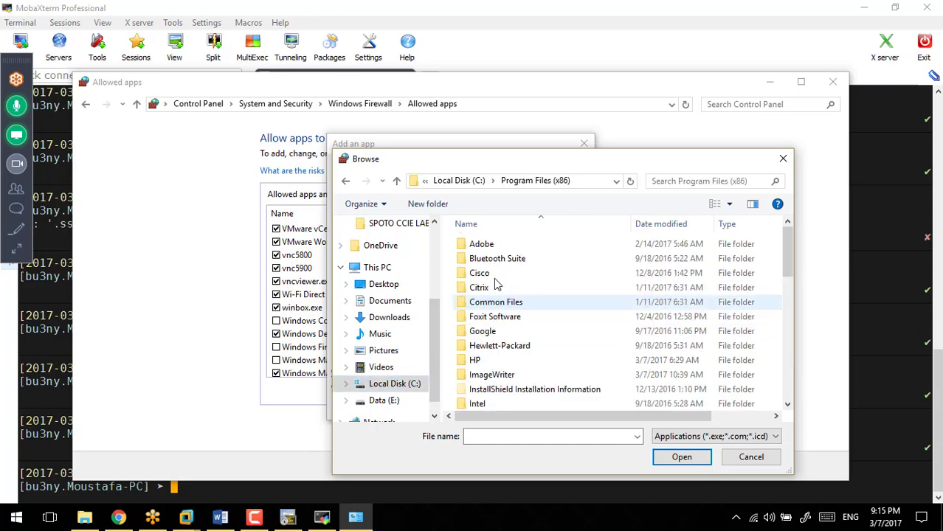
# Choose Mobatek\MobaXterm.exe, add it to the allowed apps, and save with OK
pyautogui.scroll(-5, 500, 330)
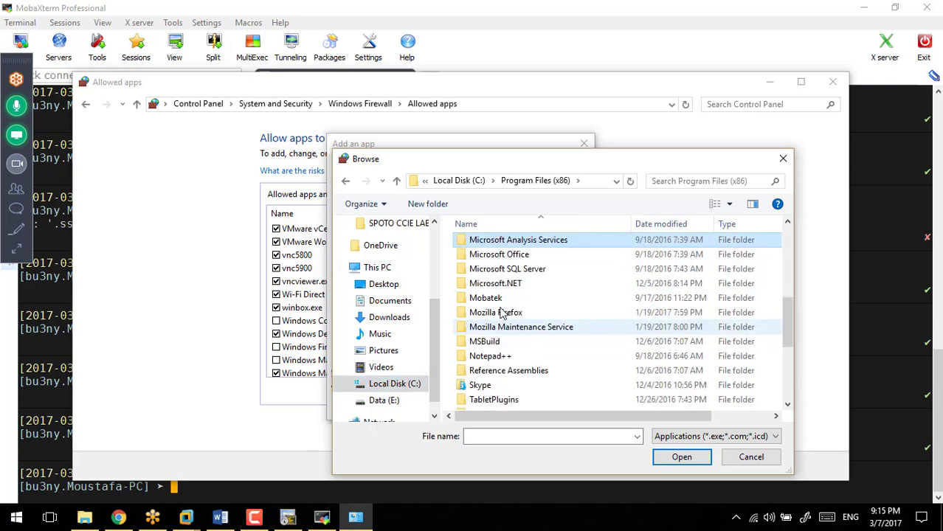
pyautogui.click(508, 286)
pyautogui.doubleClick(506, 297)
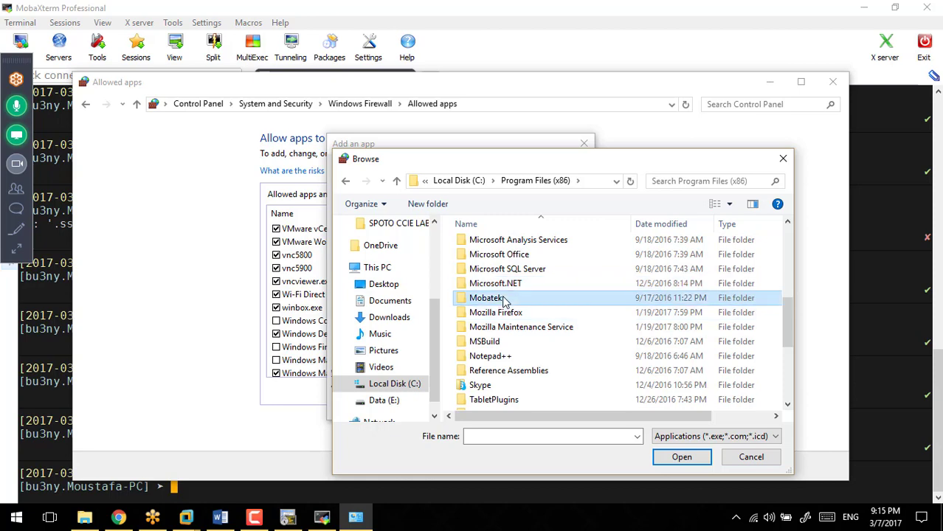
pyautogui.doubleClick(506, 249)
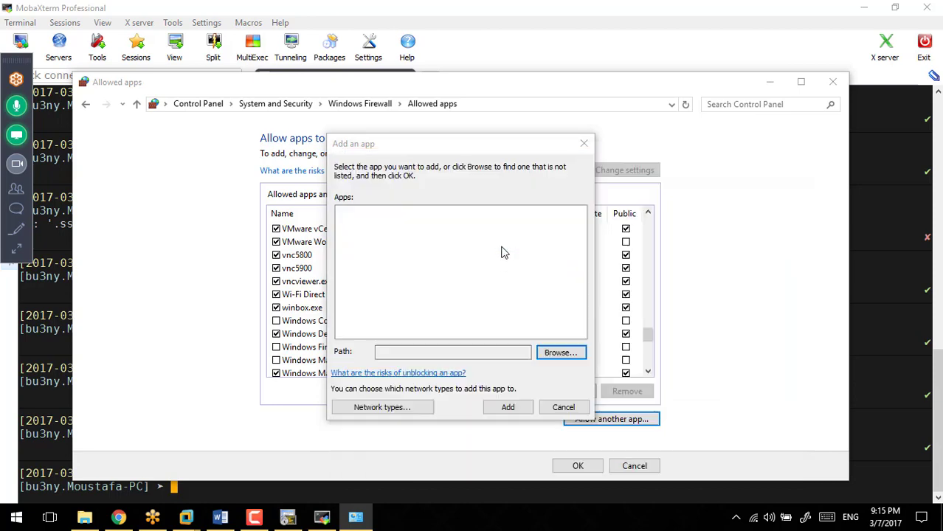
pyautogui.click(507, 407)
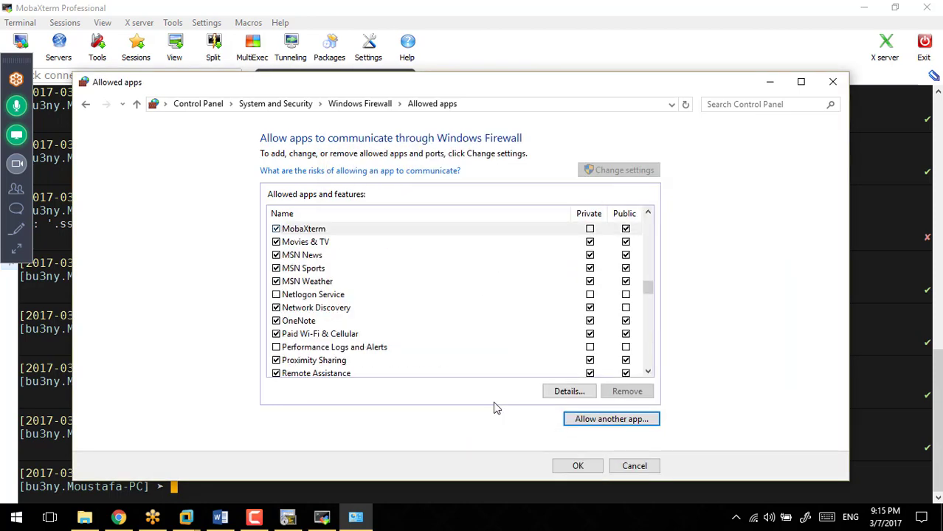
pyautogui.click(572, 466)
pyautogui.click(876, 264)
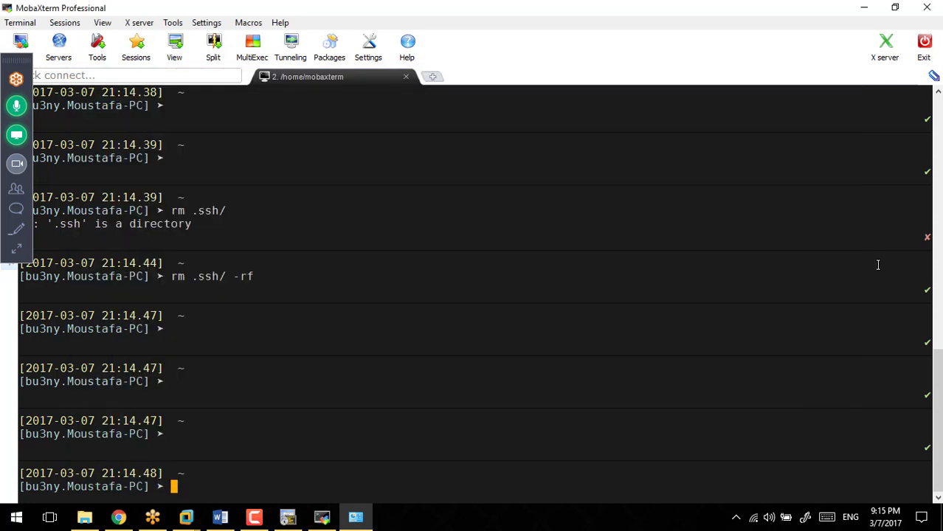
pyautogui.press('Up')
pyautogui.press('Return')
pyautogui.press('Up')
pyautogui.press('Up')
pyautogui.press('Up')
pyautogui.press('Up')
pyautogui.press('Up')
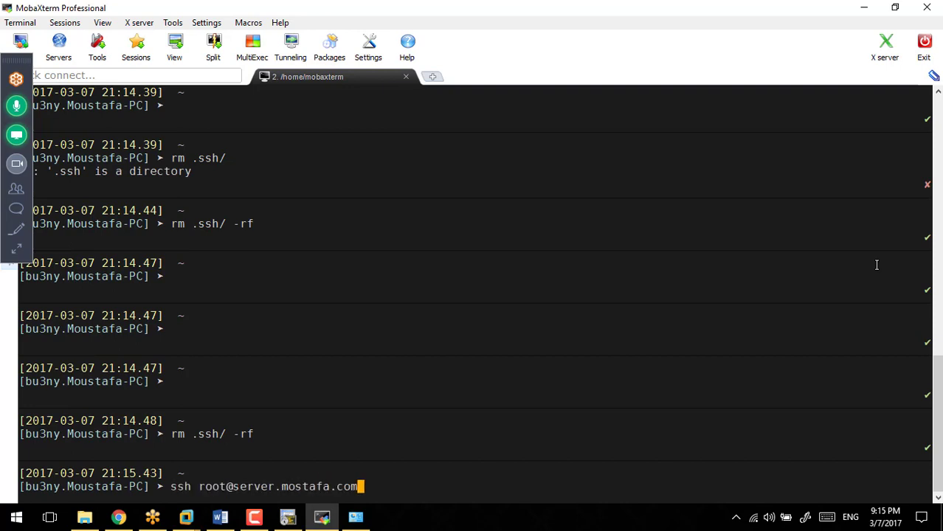
pyautogui.press('Return')
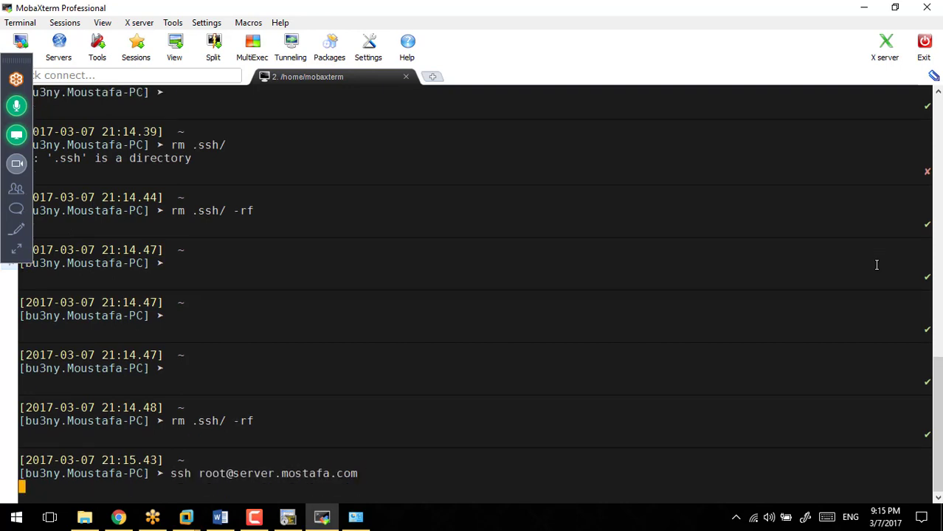
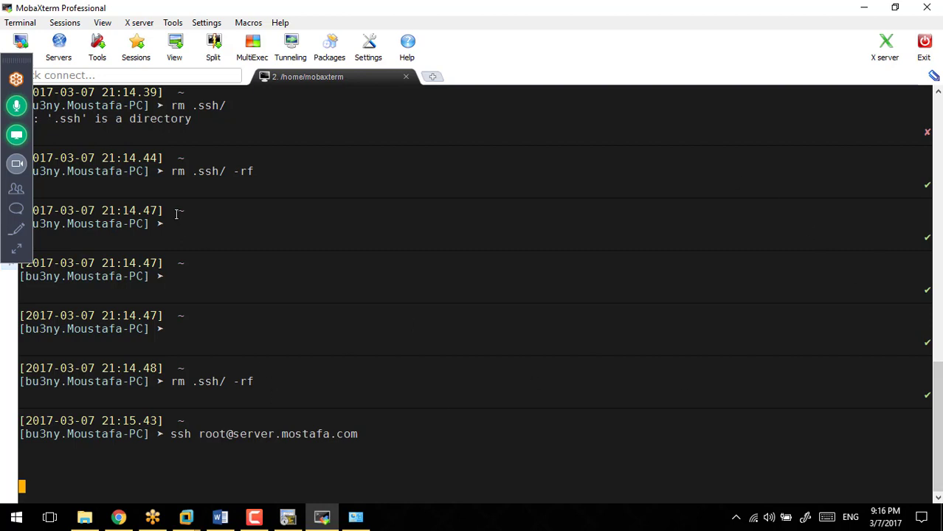
# Switch to the 192.168.153.150 server session and rerun ipa user-add from shell history
pyautogui.click(288, 516)
pyautogui.click(446, 64)
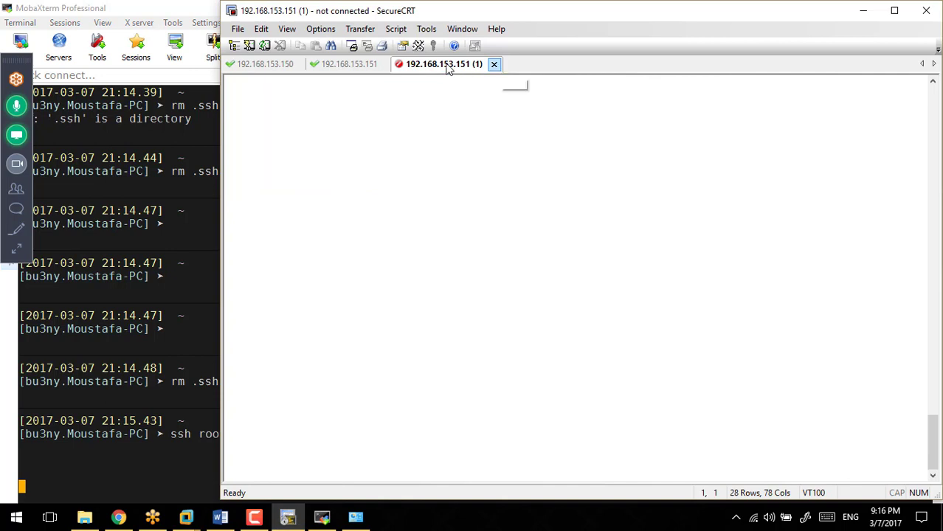
pyautogui.click(274, 67)
pyautogui.press('Return')
pyautogui.press('Return')
pyautogui.press('Return')
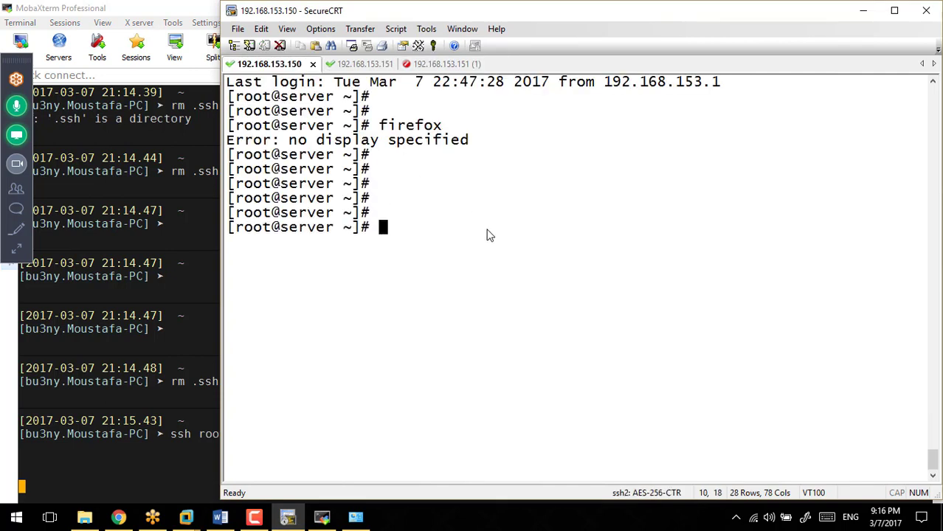
pyautogui.write('firefox')
pyautogui.press('Up')
pyautogui.press('Up')
pyautogui.press('Up')
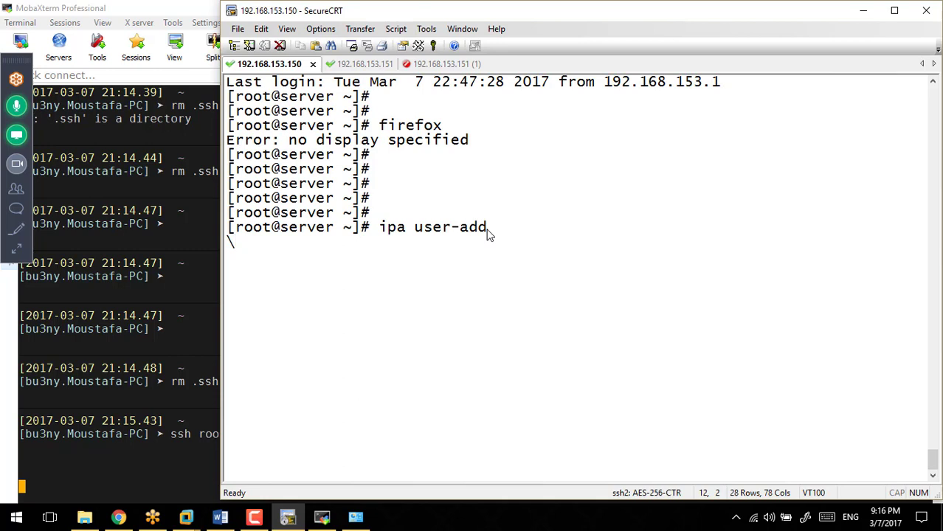
pyautogui.hotkey('ctrl', 'c')
pyautogui.press('Up')
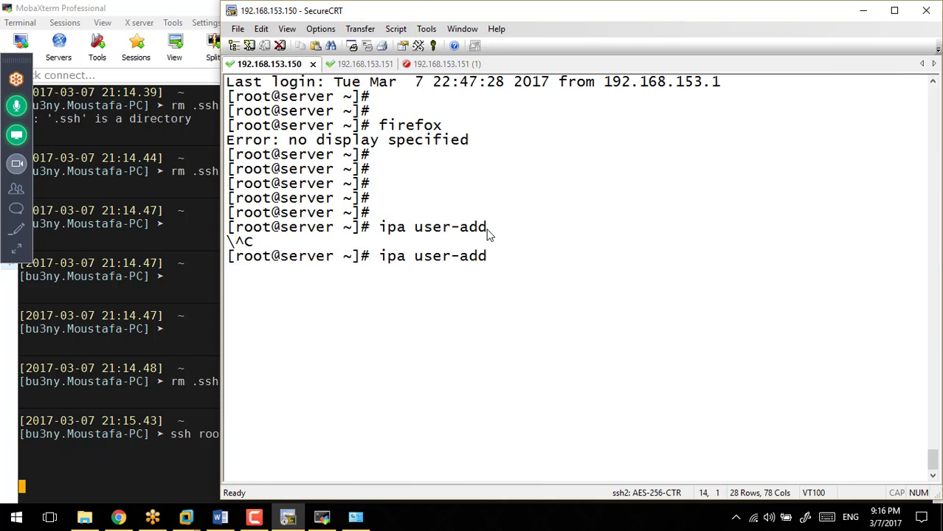
pyautogui.press('Return')
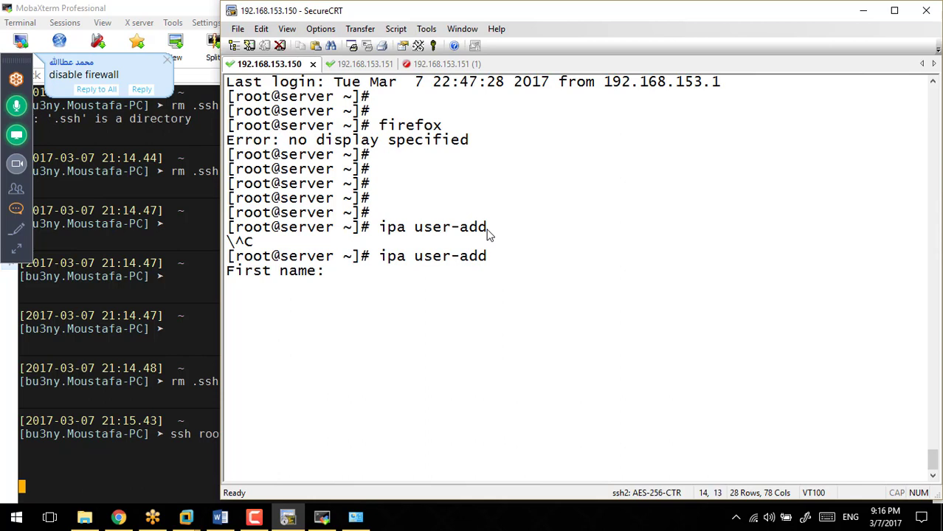
# Enter user1 as the first name, last name, login and full name
pyautogui.write('y')
pyautogui.press('BackSpace')
pyautogui.press('BackSpace')
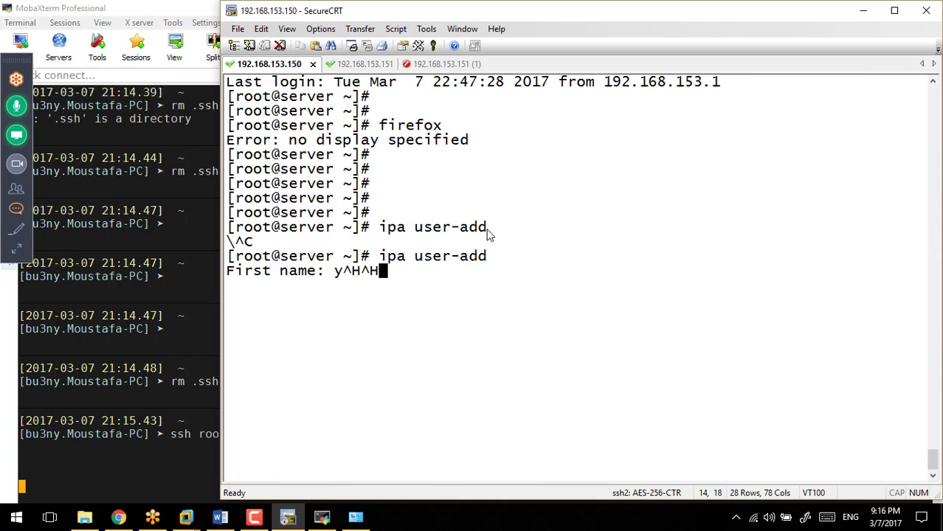
pyautogui.press('BackSpace')
pyautogui.press('BackSpace')
pyautogui.press('BackSpace')
pyautogui.write('user1')
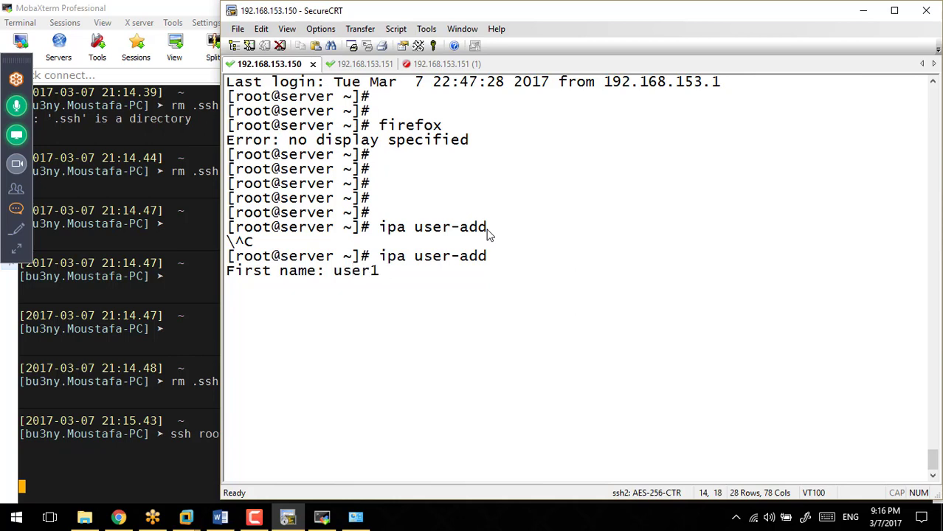
pyautogui.press('Return')
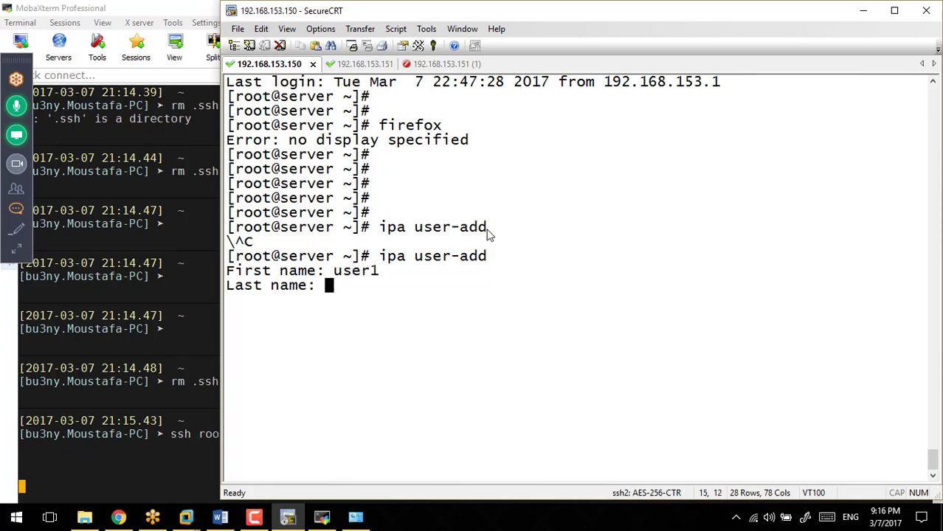
pyautogui.write('user1')
pyautogui.press('Return')
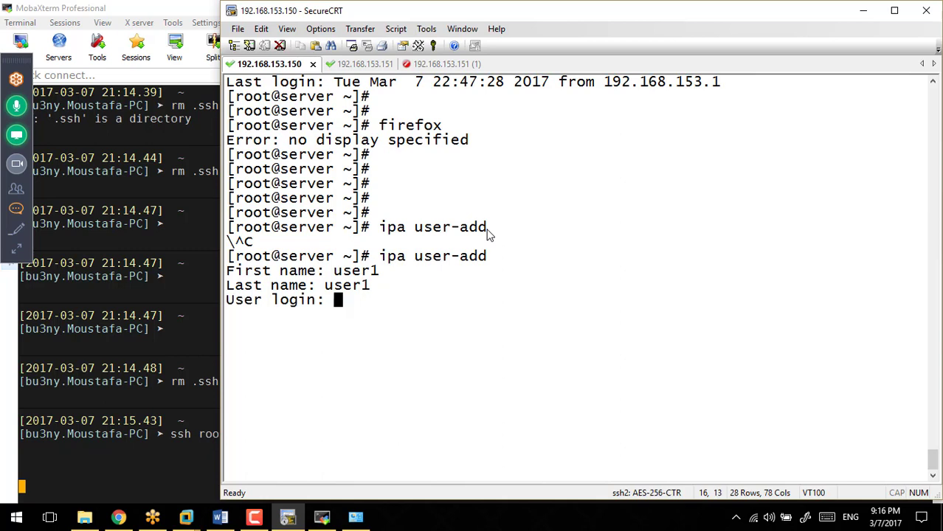
pyautogui.write('user1')
pyautogui.press('Return')
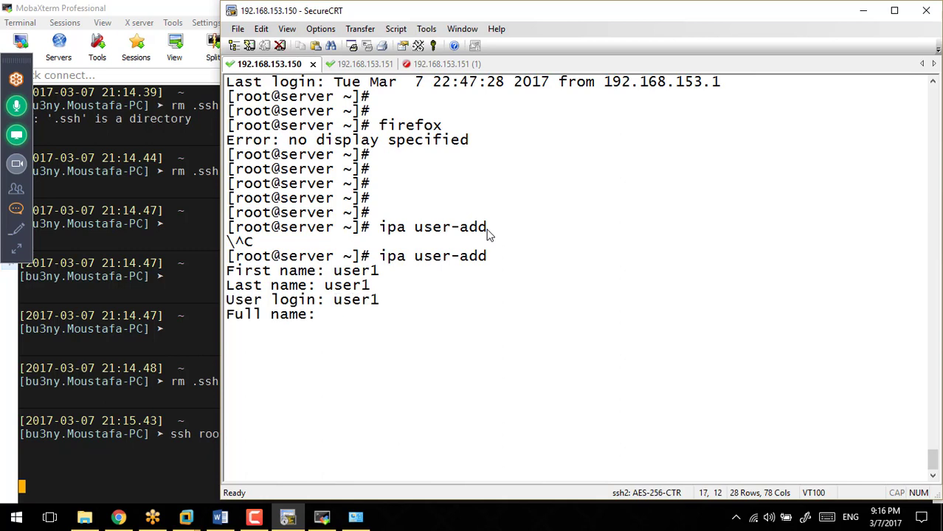
pyautogui.write('user1')
pyautogui.press('Return')
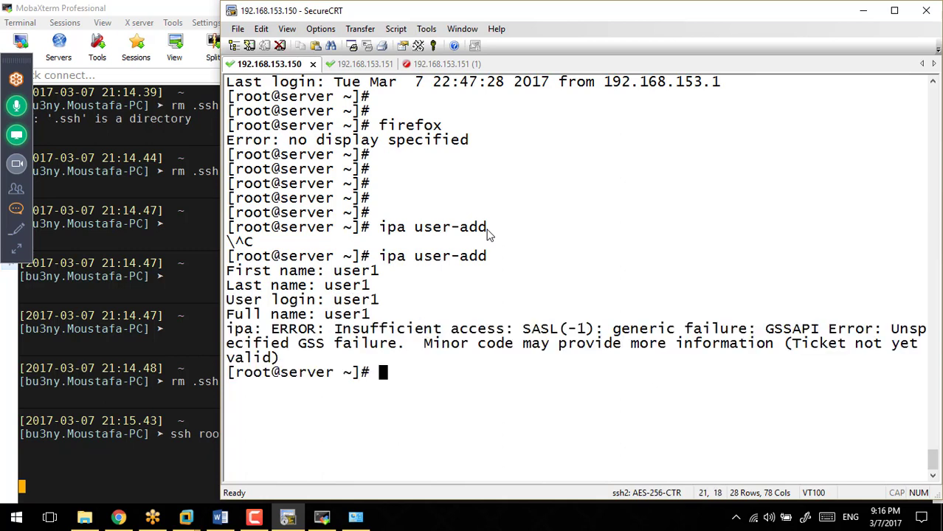
# View /var/log/ipa/ipactl.log with less and close it
pyautogui.press('Return')
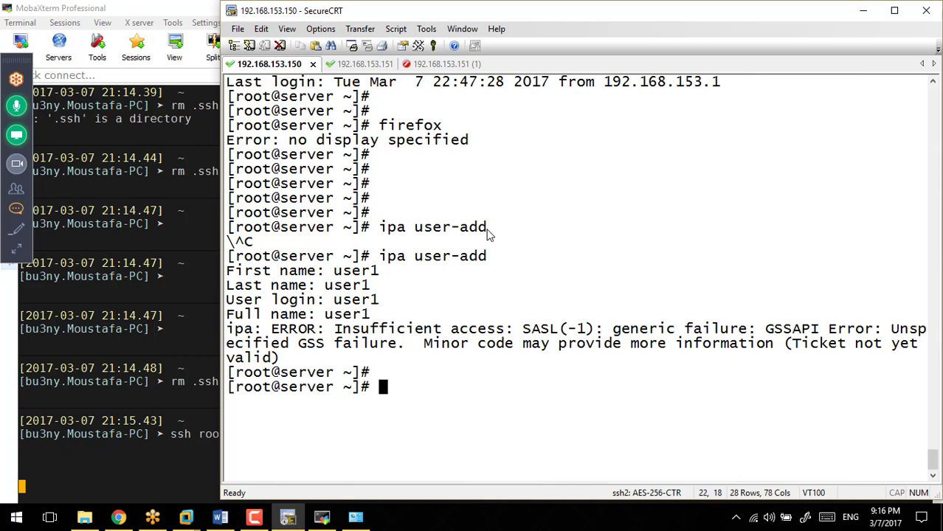
pyautogui.write('less /var/')
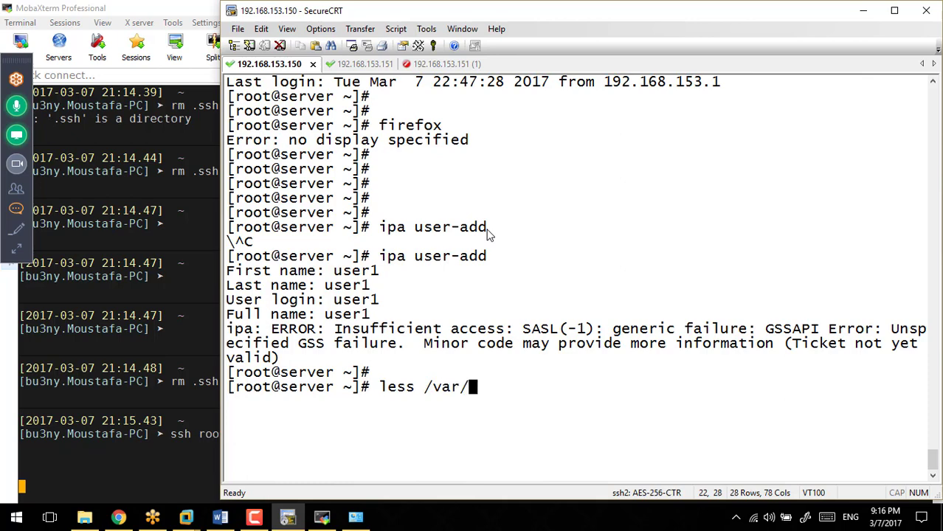
pyautogui.write('log/ipa')
pyautogui.press('Tab')
pyautogui.press('Tab')
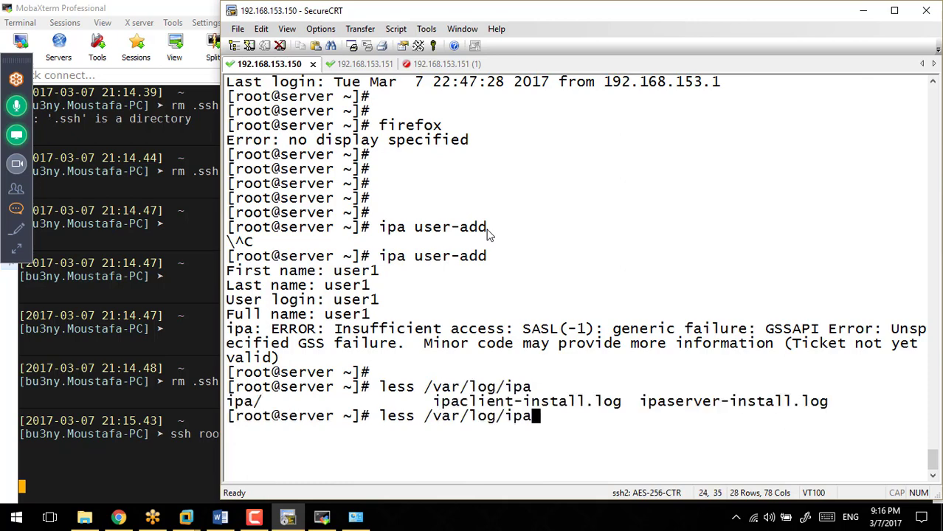
pyautogui.write('/')
pyautogui.press('Tab')
pyautogui.press('Tab')
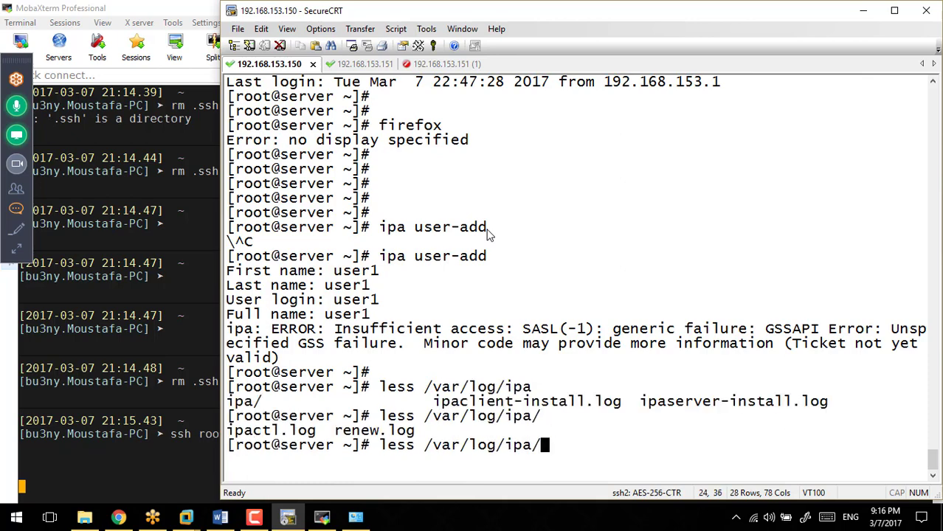
pyautogui.write('ip')
pyautogui.press('Tab')
pyautogui.press('Return')
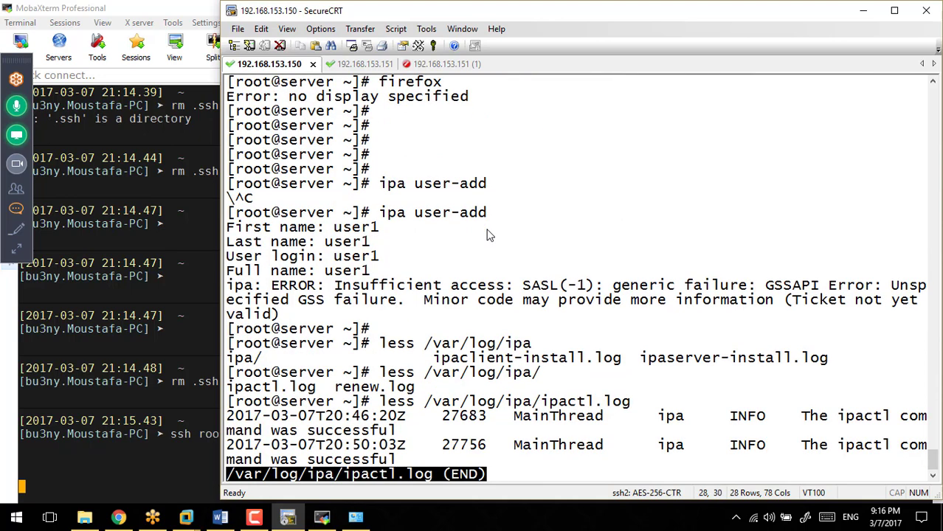
pyautogui.press('Down')
pyautogui.press('q')
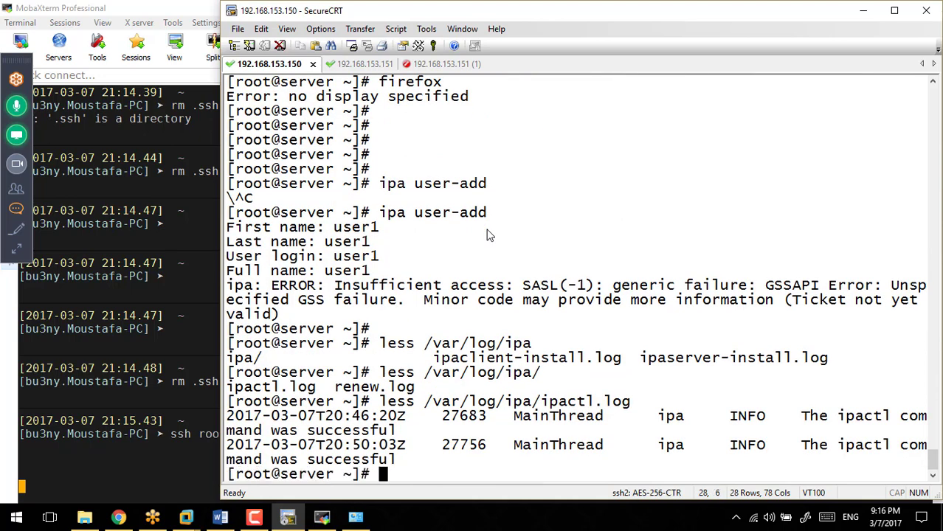
# Clear the screen, then view /var/log/ipa/renew.log with less and close it
pyautogui.press('Up')
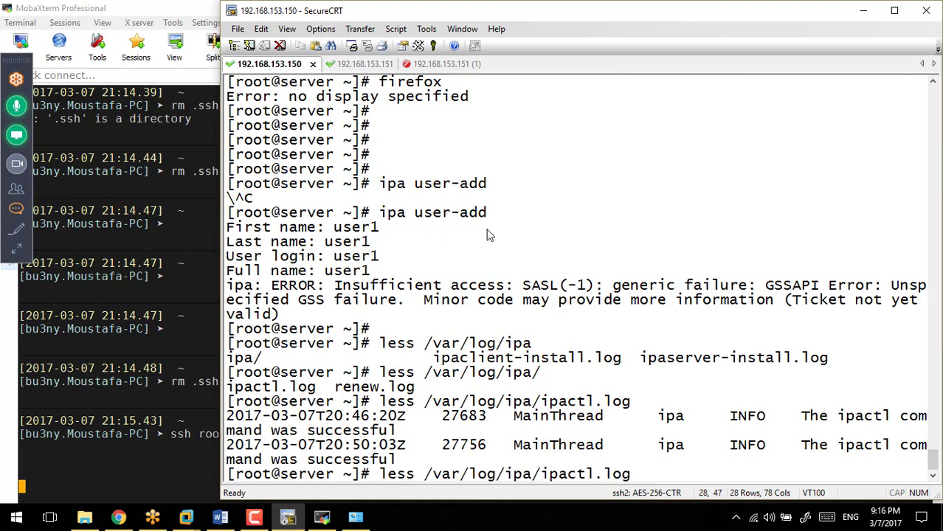
pyautogui.press('BackSpace')
pyautogui.press('BackSpace')
pyautogui.press('BackSpace')
pyautogui.press('BackSpace')
pyautogui.press('BackSpace')
pyautogui.press('BackSpace')
pyautogui.press('BackSpace')
pyautogui.press('BackSpace')
pyautogui.press('BackSpace')
pyautogui.press('BackSpace')
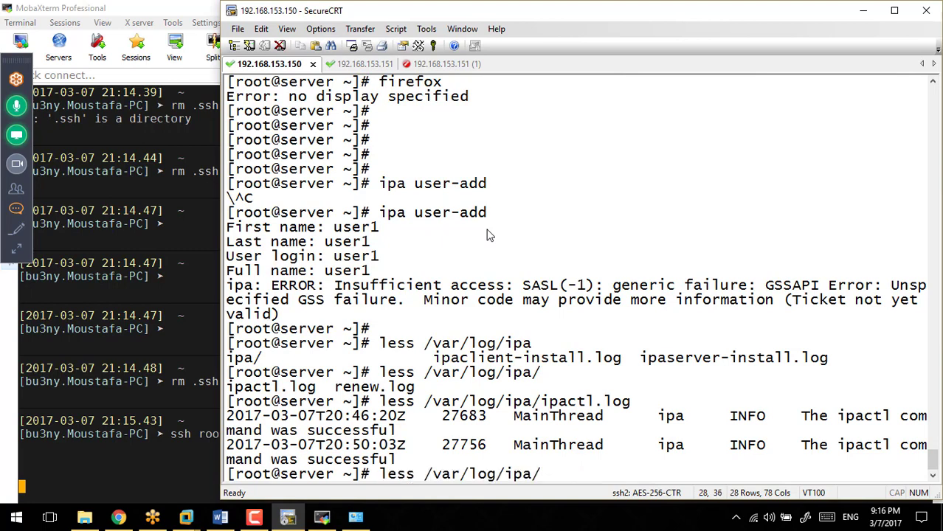
pyautogui.hotkey('ctrl', 'l')
pyautogui.press('Tab')
pyautogui.press('Tab')
pyautogui.write('re')
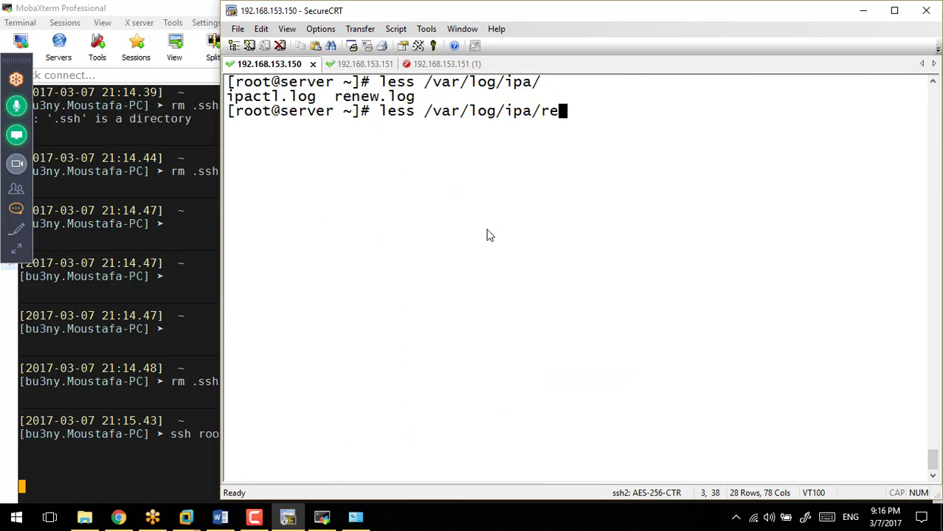
pyautogui.press('Tab')
pyautogui.press('Return')
pyautogui.press('q')
# Open /var/log/messages with less and jump to its end
pyautogui.press('Up')
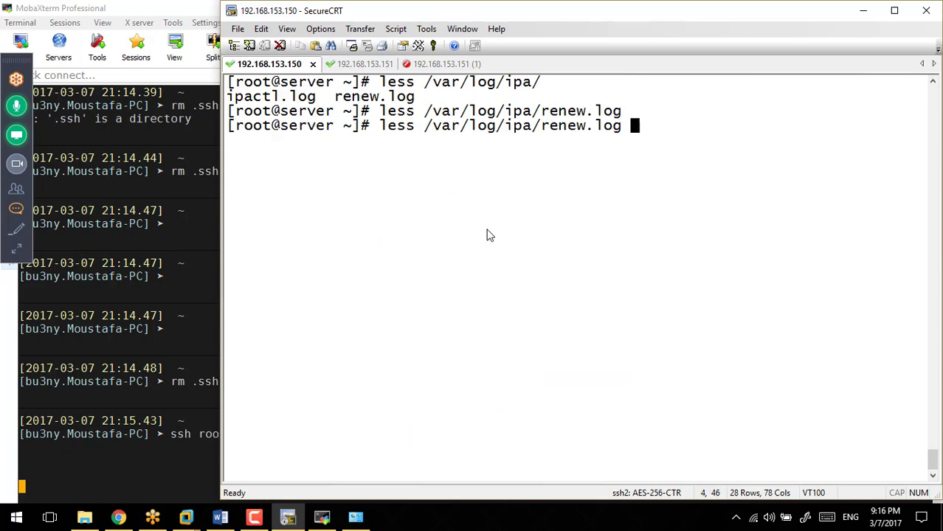
pyautogui.press('BackSpace')
pyautogui.press('BackSpace')
pyautogui.press('BackSpace')
pyautogui.press('BackSpace')
pyautogui.press('BackSpace')
pyautogui.press('BackSpace')
pyautogui.press('BackSpace')
pyautogui.press('BackSpace')
pyautogui.press('BackSpace')
pyautogui.press('BackSpace')
pyautogui.press('BackSpace')
pyautogui.press('BackSpace')
pyautogui.press('BackSpace')
pyautogui.write('mess')
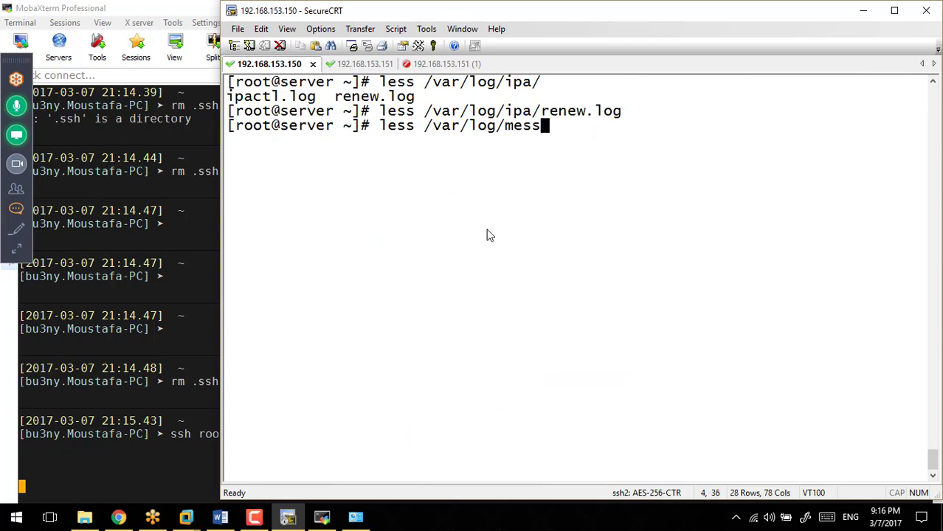
pyautogui.press('Tab')
pyautogui.press('Return')
pyautogui.scroll(-8, 488, 233)
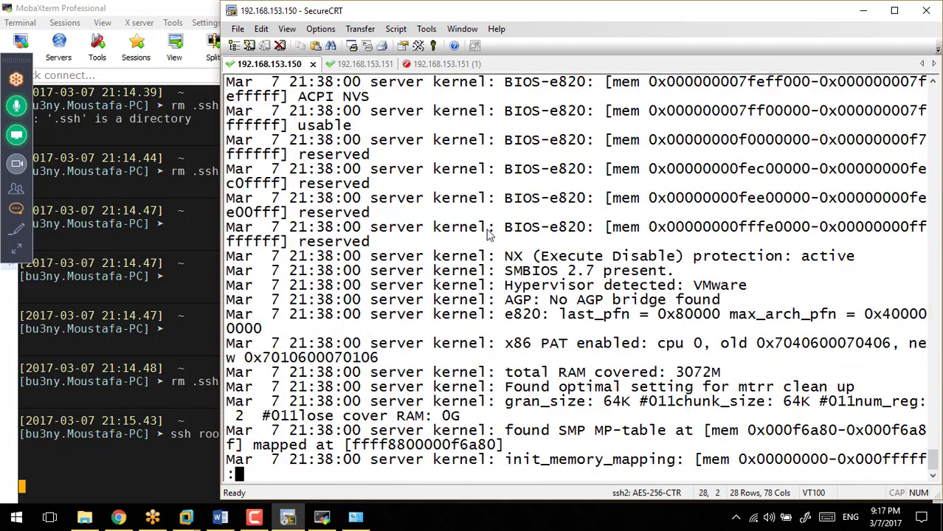
pyautogui.press('G')
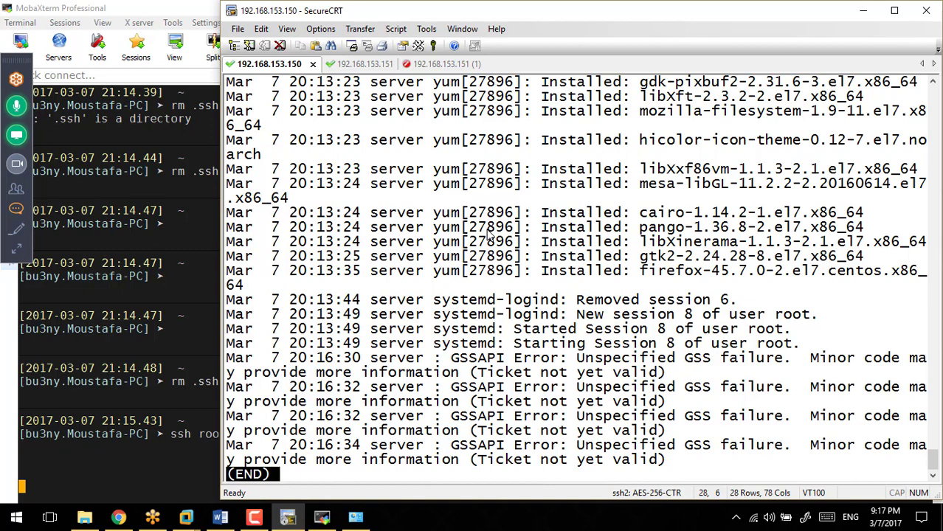
# Close the log, list the admin's cached Kerberos tickets with klist, then run kdestroy
pyautogui.press('q')
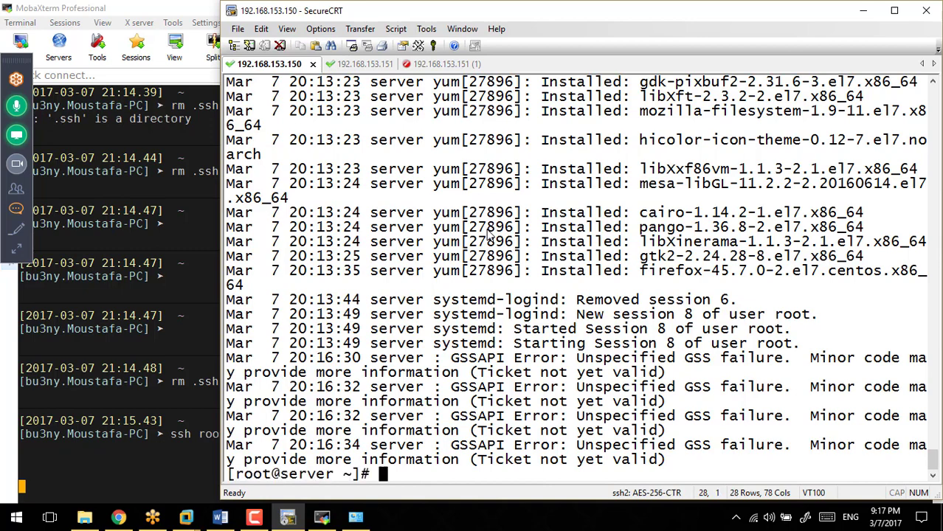
pyautogui.press('Return')
pyautogui.press('Return')
pyautogui.write('klist')
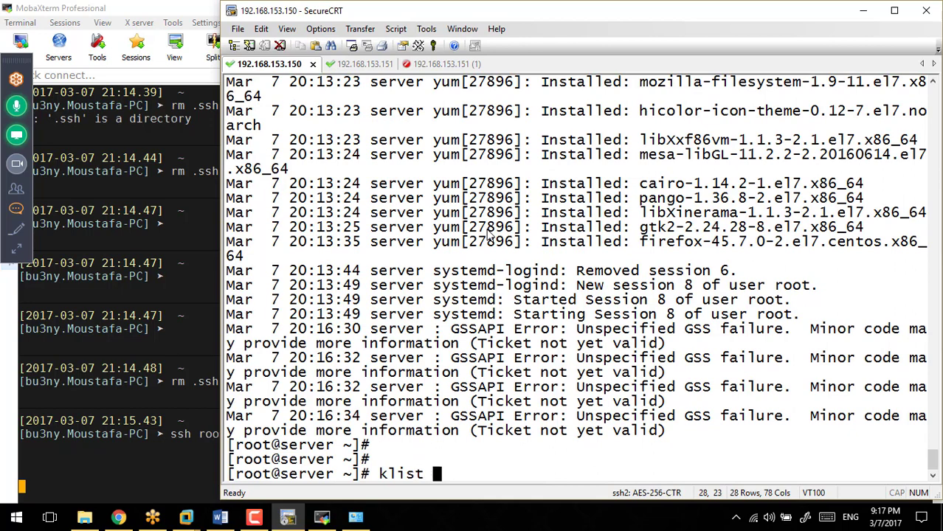
pyautogui.press('Return')
pyautogui.press('Return')
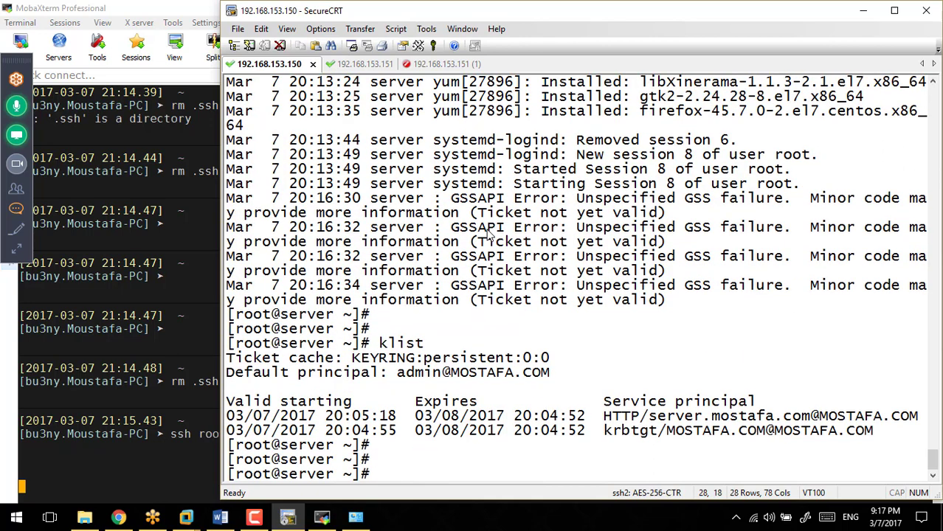
pyautogui.write('kdestroy')
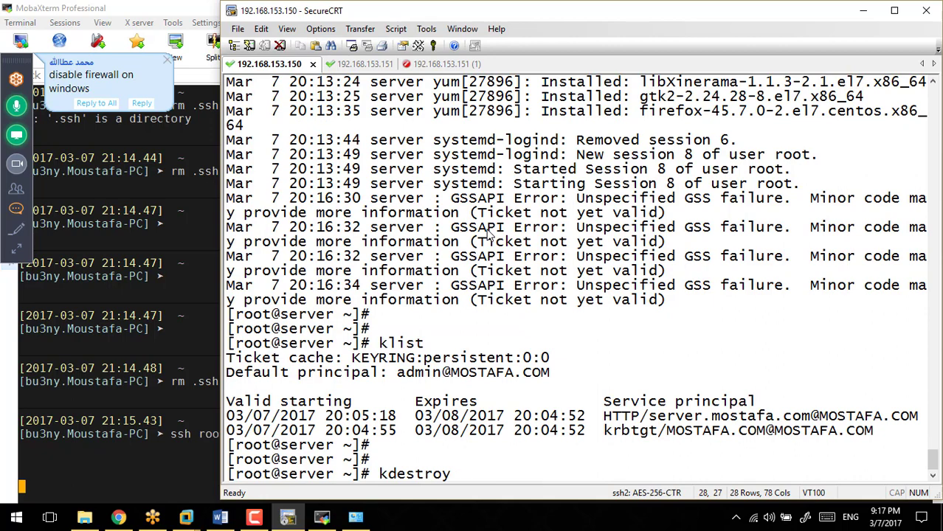
pyautogui.press('Return')
pyautogui.press('Return')
pyautogui.press('Return')
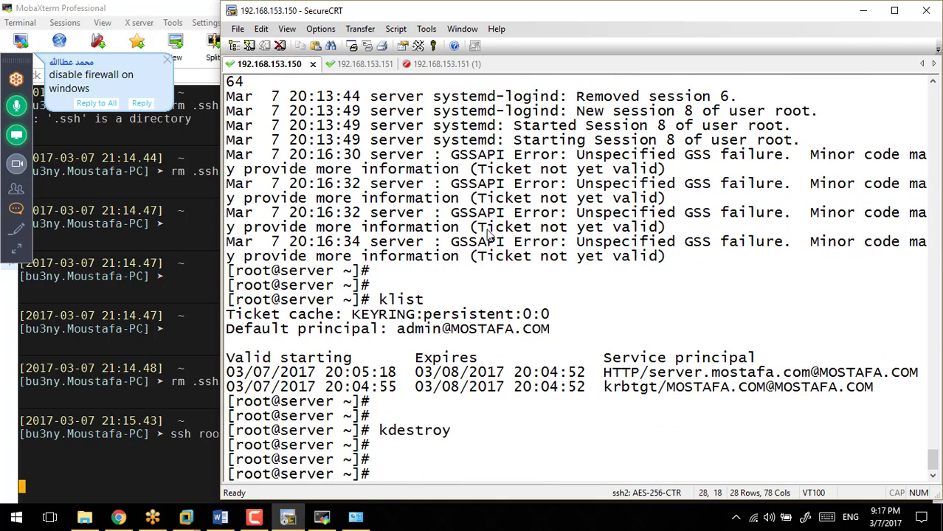
# Turn off Windows Firewall for private and public networks, then return to MobaXterm
pyautogui.click(355, 517)
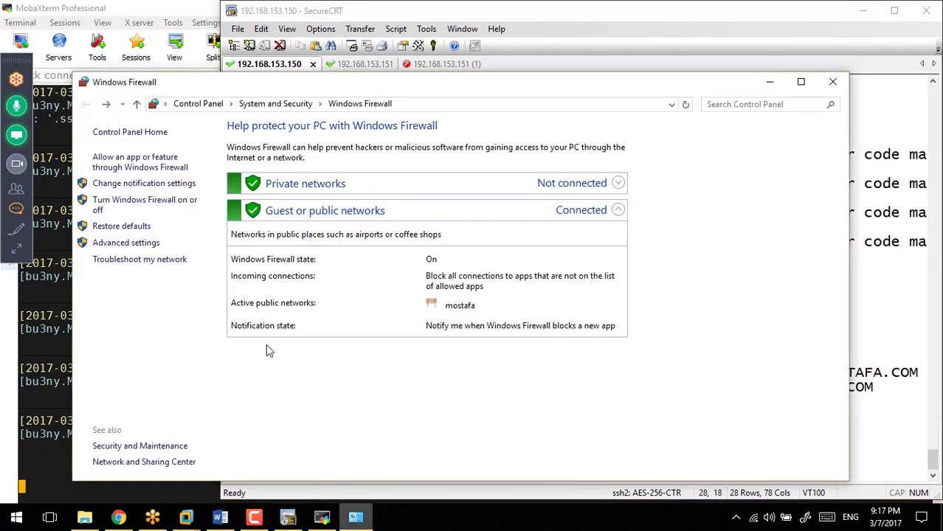
pyautogui.click(145, 206)
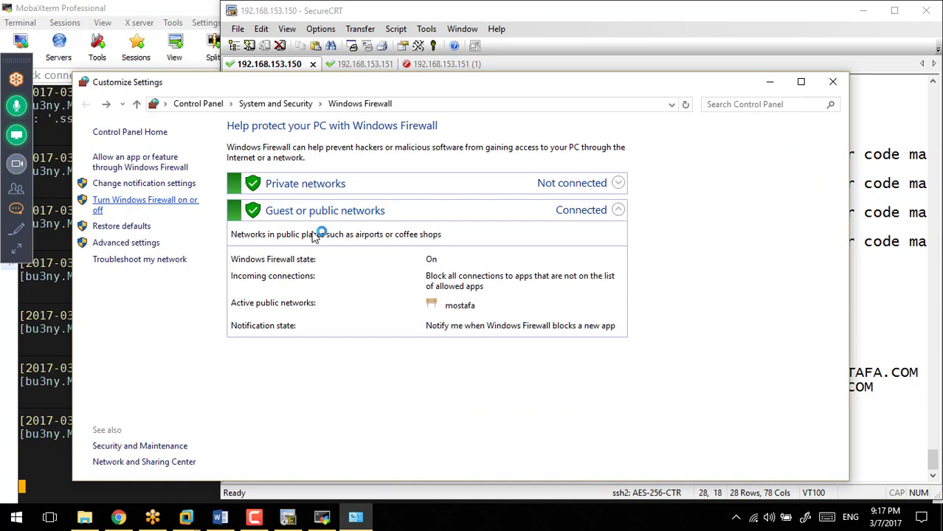
pyautogui.click(302, 232)
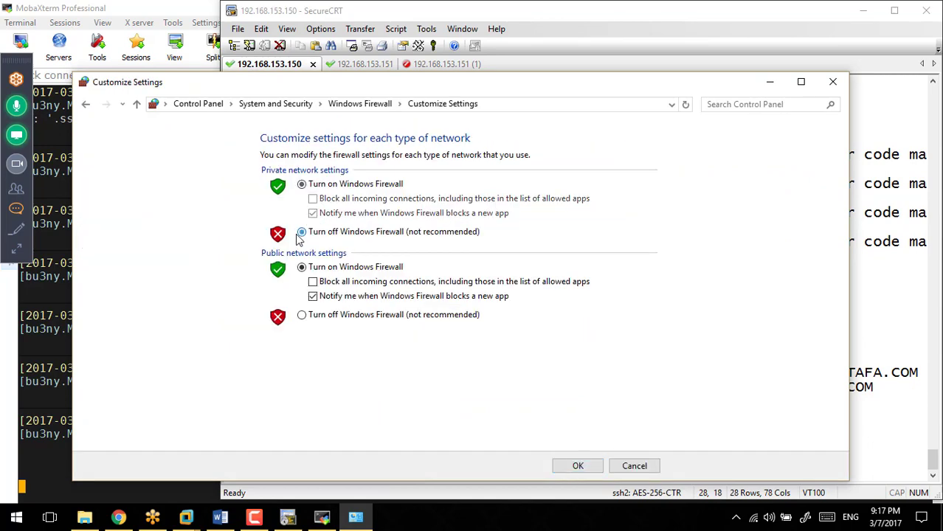
pyautogui.click(303, 315)
pyautogui.click(562, 470)
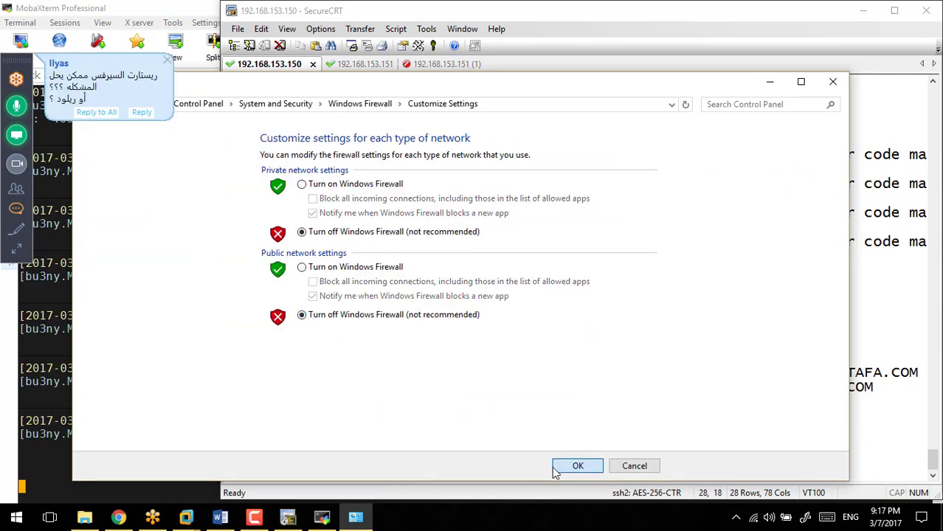
pyautogui.click(45, 387)
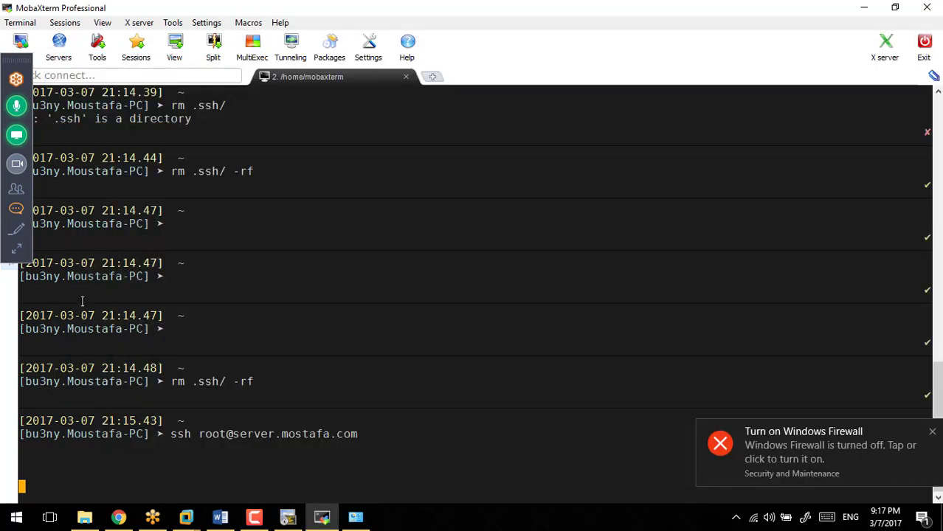
# Suspend the hanging ssh with Ctrl+Z, clear MobaXterm's screen, and return to SecureCRT
pyautogui.hotkey('ctrl', 'z')
pyautogui.press('Return')
pyautogui.press('Return')
pyautogui.press('Return')
pyautogui.press('Return')
pyautogui.hotkey('ctrl', 'l')
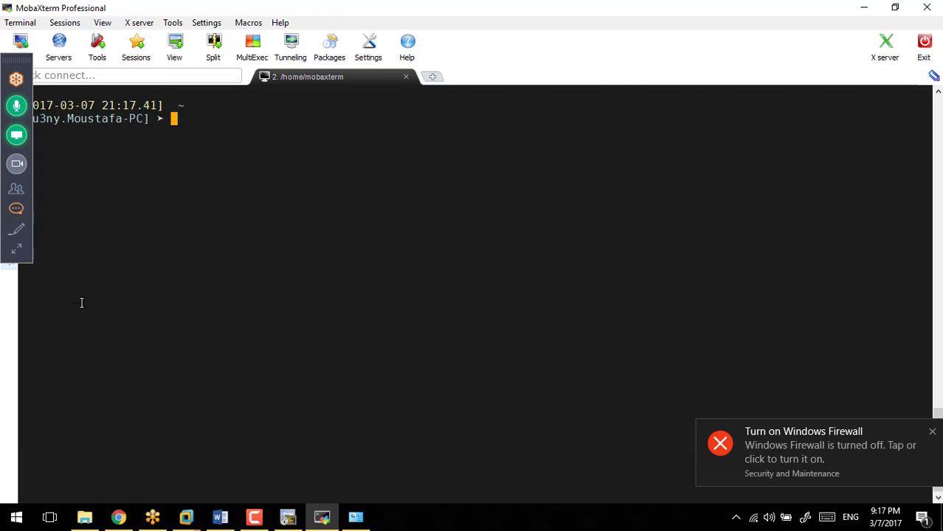
pyautogui.press('Up')
pyautogui.press('Up')
pyautogui.press('Up')
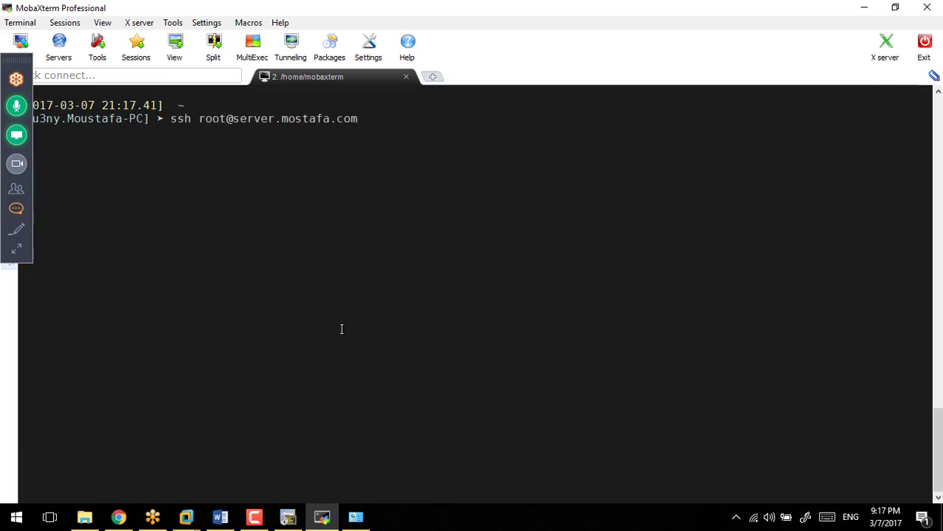
pyautogui.click(287, 516)
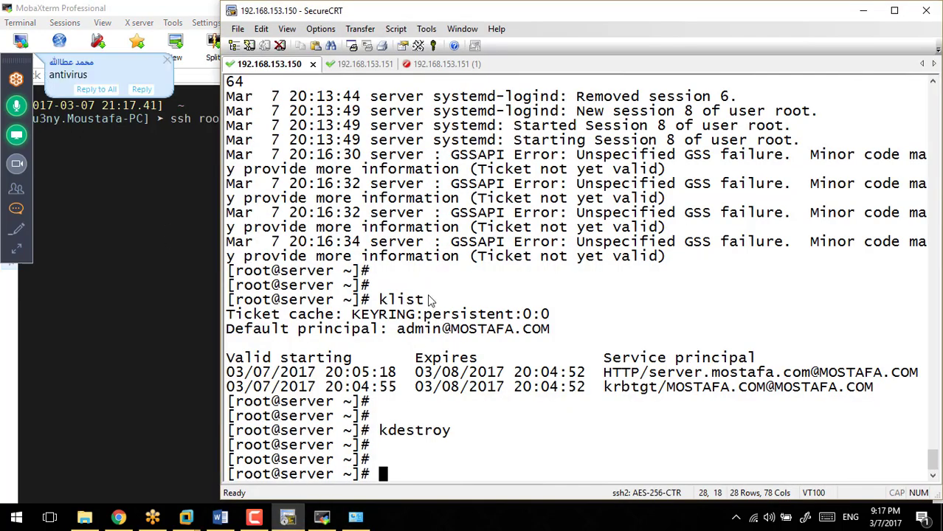
# Obtain a new admin Kerberos ticket with kinit admin and verify it with klist
pyautogui.press('Return')
pyautogui.press('Return')
pyautogui.press('Return')
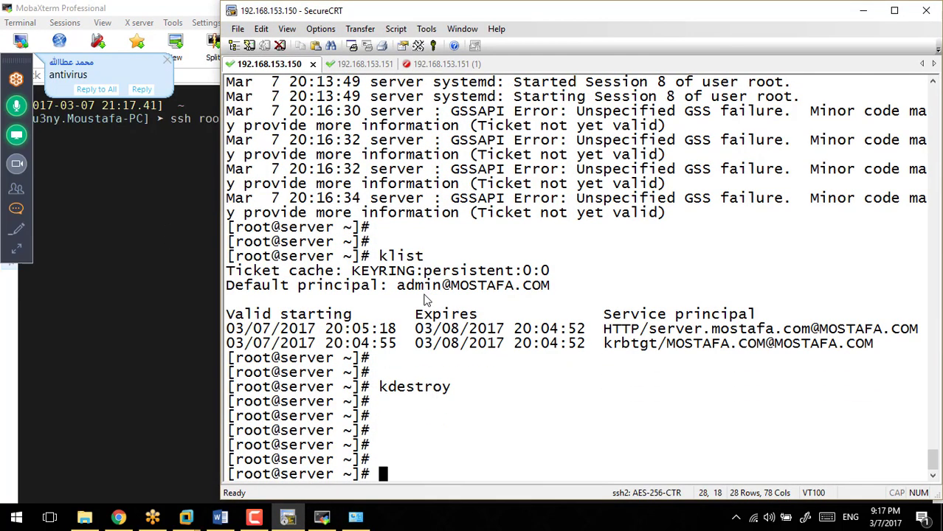
pyautogui.write('kinit ')
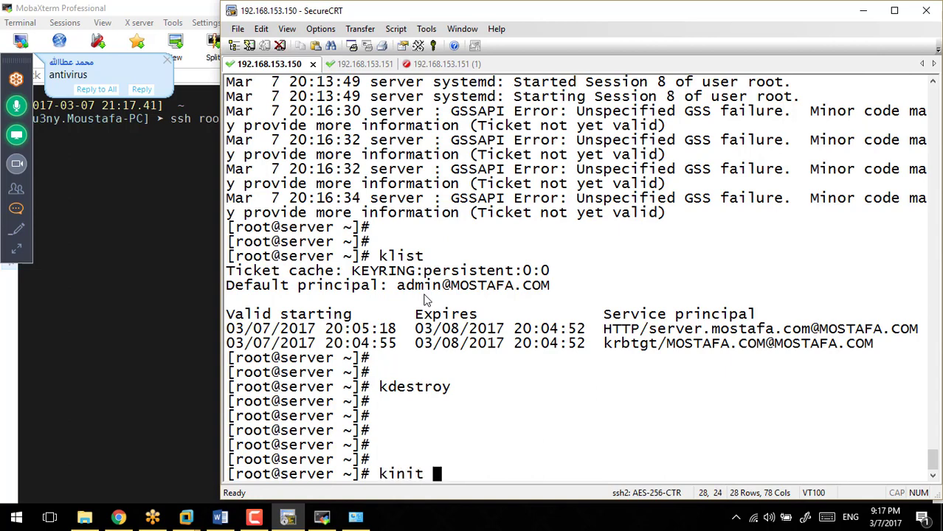
pyautogui.write('admin')
pyautogui.press('Return')
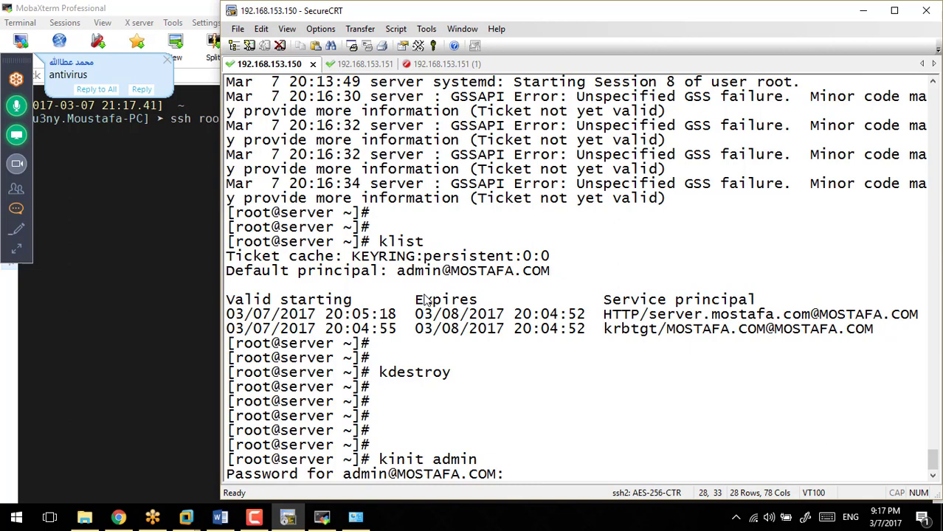
pyautogui.press('Return')
pyautogui.press('Return')
pyautogui.press('Return')
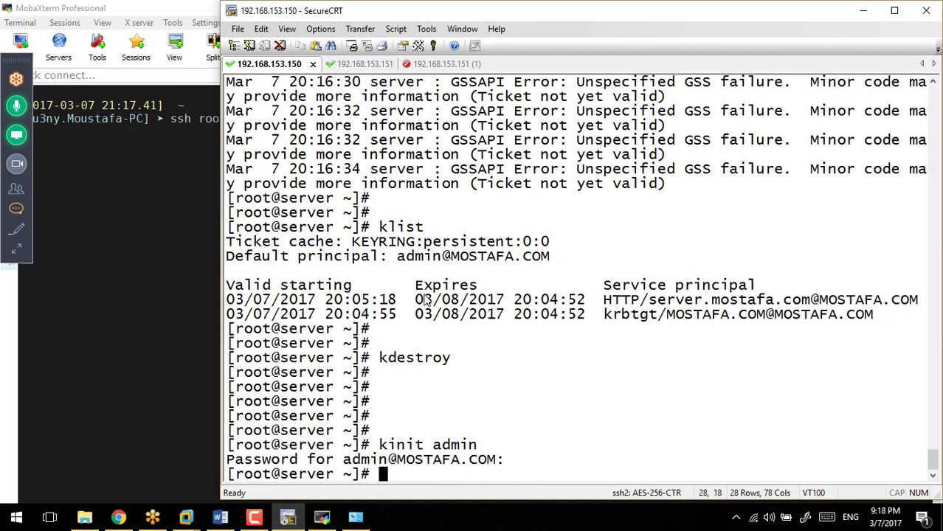
pyautogui.write('l')
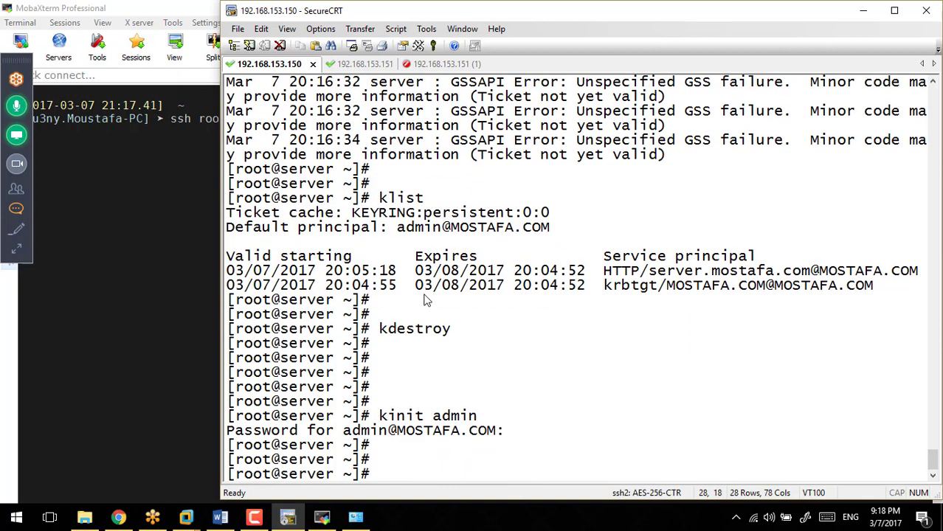
pyautogui.write('ist')
pyautogui.press('Return')
pyautogui.press('Return')
pyautogui.press('Return')
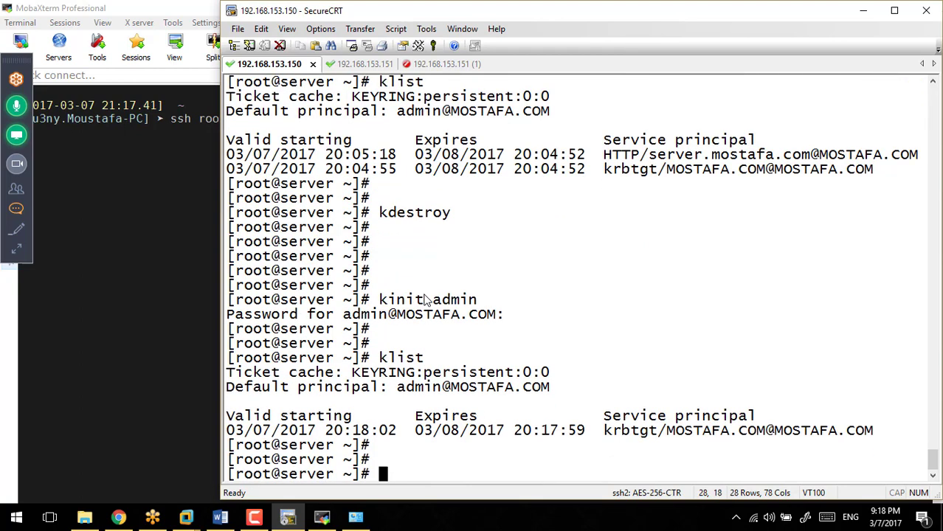
# Clear the screen and rerun ipa user-add from shell history
pyautogui.write('kinit admin')
pyautogui.press('Up')
pyautogui.press('Up')
pyautogui.press('Up')
pyautogui.press('Up')
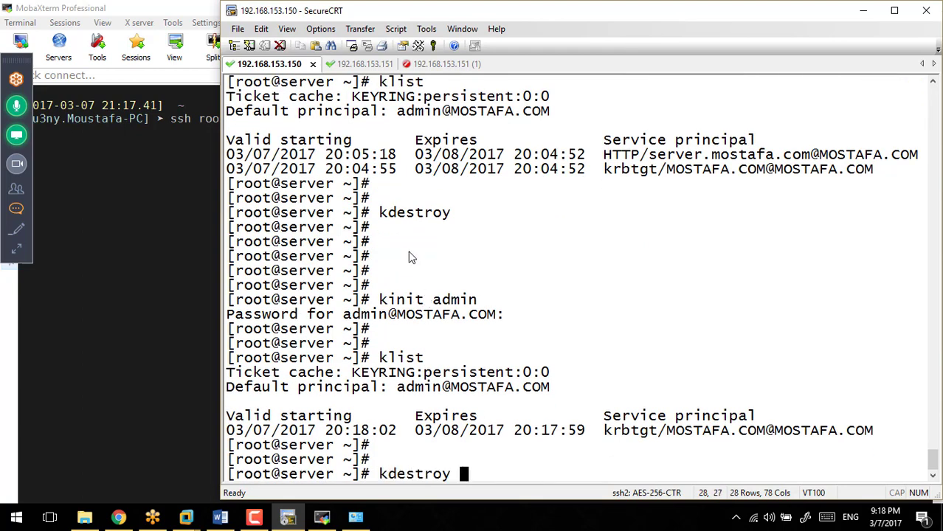
pyautogui.press('Up')
pyautogui.press('Up')
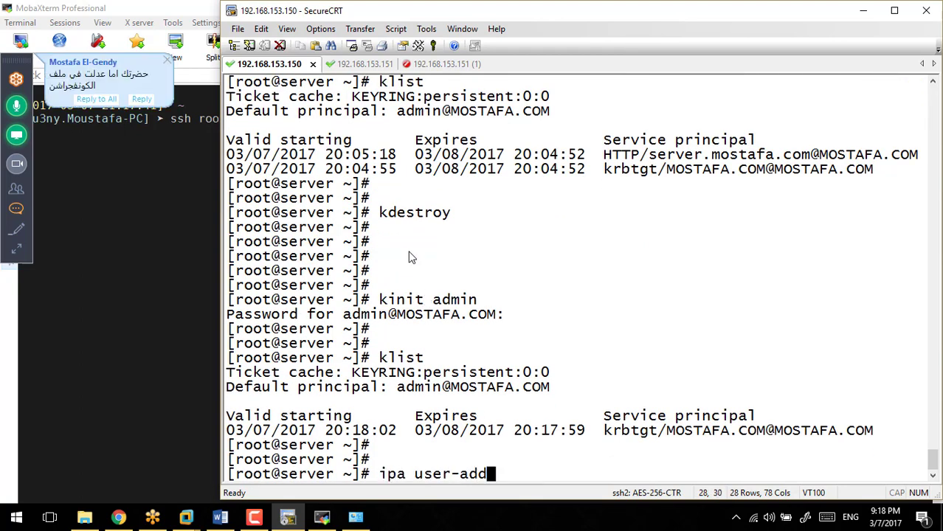
pyautogui.hotkey('ctrl', 'l')
pyautogui.press('Return')
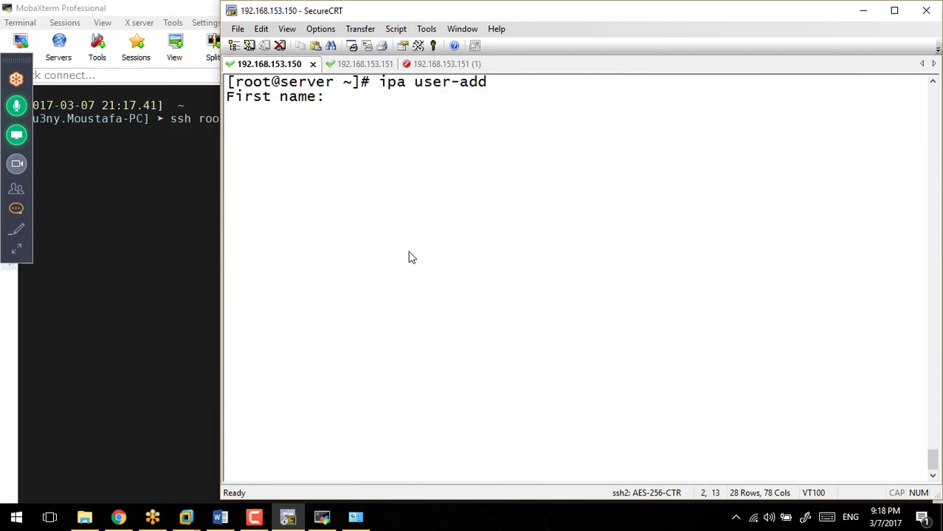
# Enter user1 as the first name, last name and login, and accept the default full name
pyautogui.write('user1')
pyautogui.press('Return')
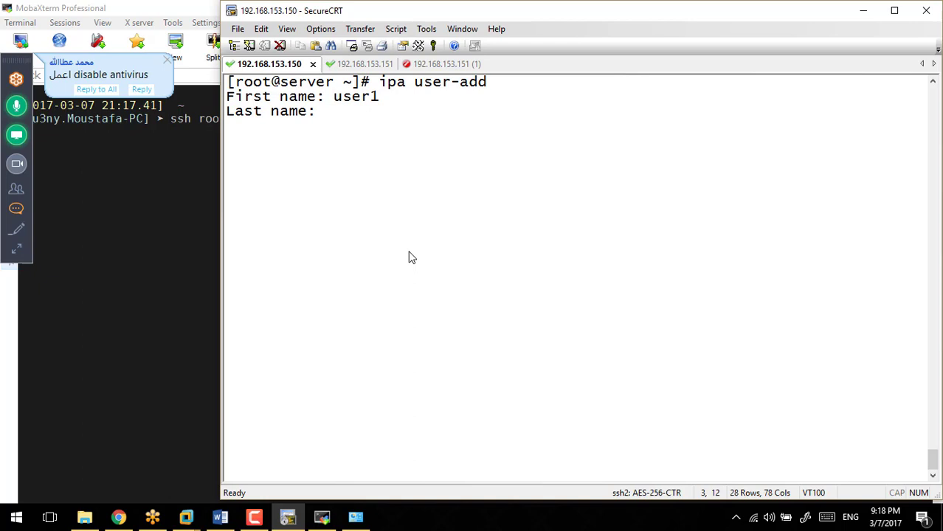
pyautogui.write('user1')
pyautogui.press('Return')
pyautogui.write('u')
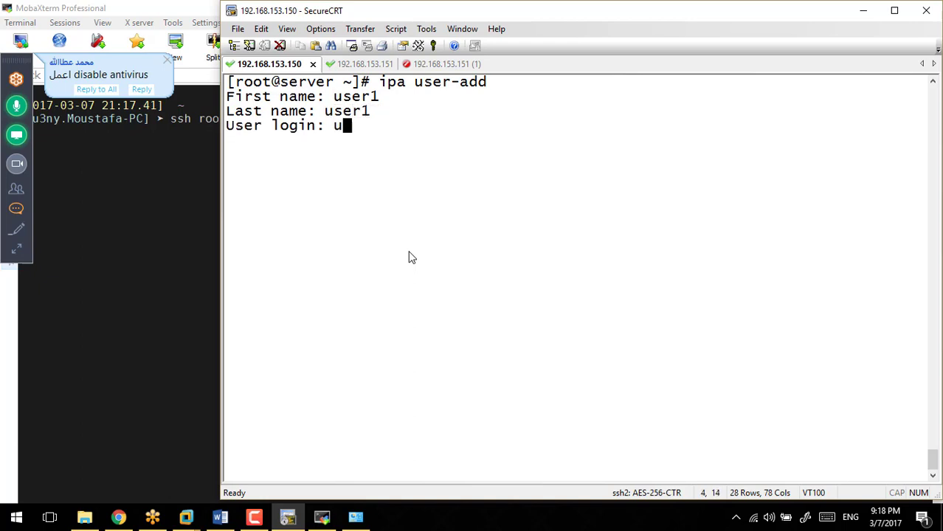
pyautogui.write('ser1')
pyautogui.press('Return')
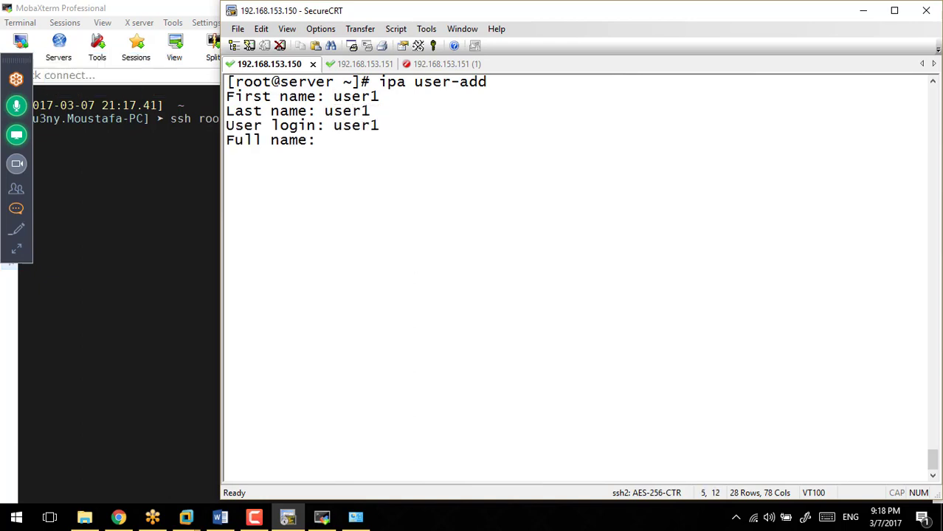
pyautogui.write('user1')
pyautogui.press('Return')
pyautogui.press('Return')
pyautogui.press('Return')
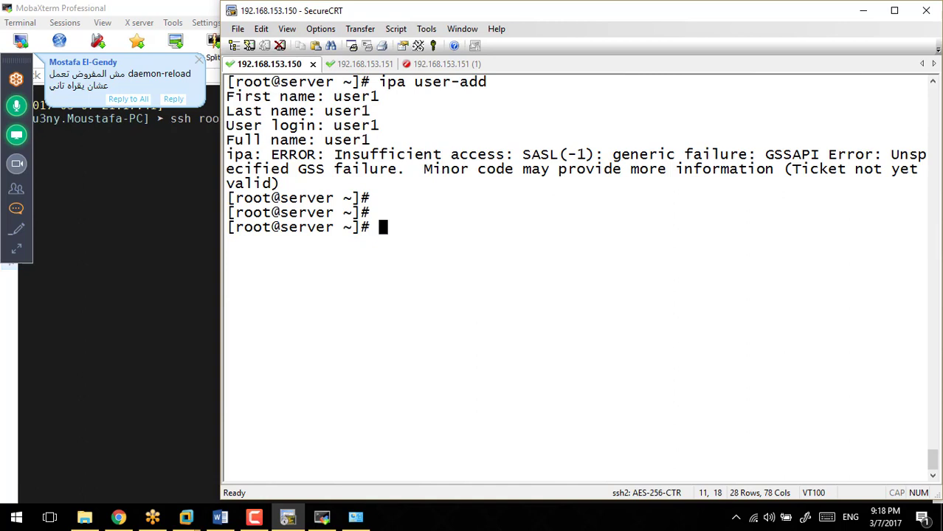
# Open the meeting chat to start a message, then switch to the 192.168.153.151 session
pyautogui.click(21, 210)
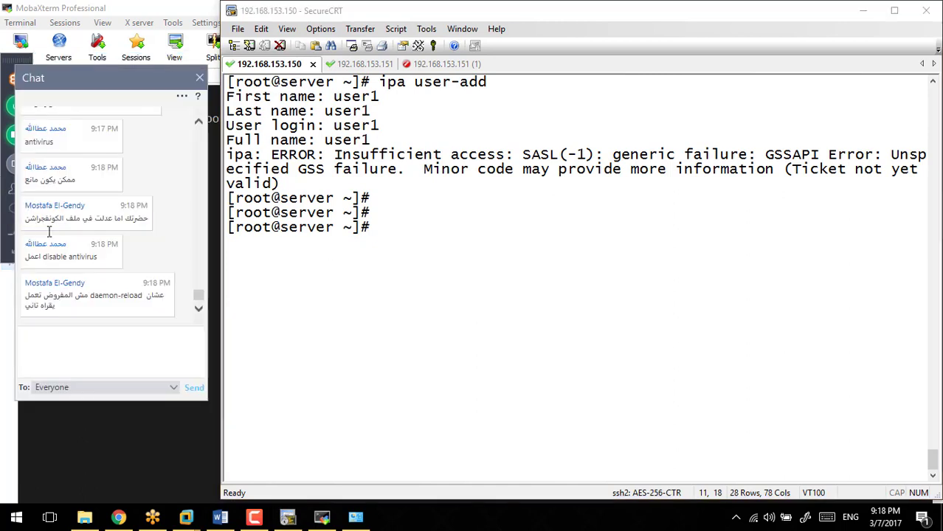
pyautogui.click(98, 374)
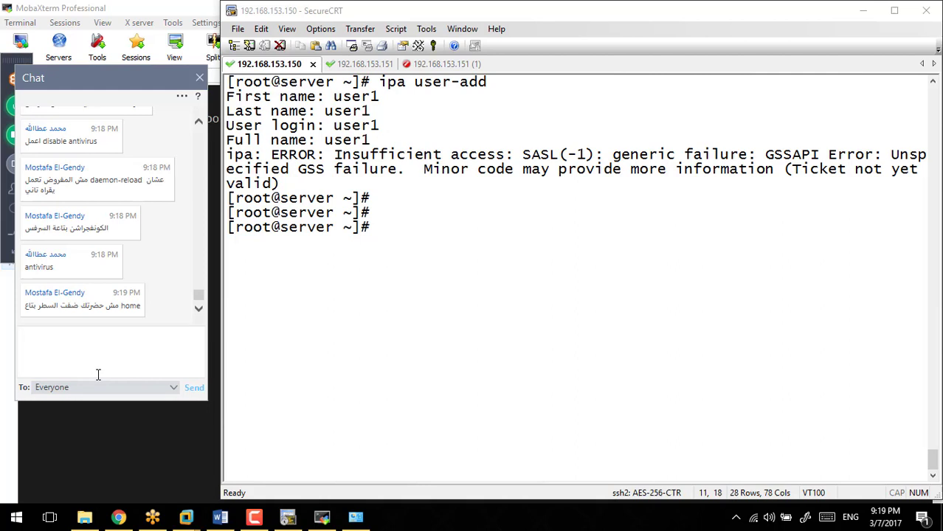
pyautogui.click(441, 64)
# On client1, scroll back and highlight the authconfig --enablemkhomedir commands
pyautogui.click(344, 64)
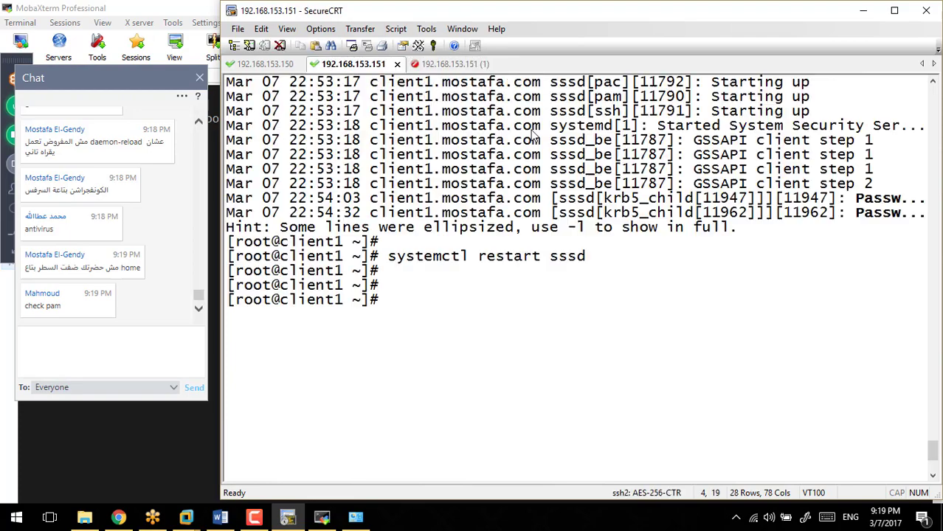
pyautogui.scroll(7, 535, 135)
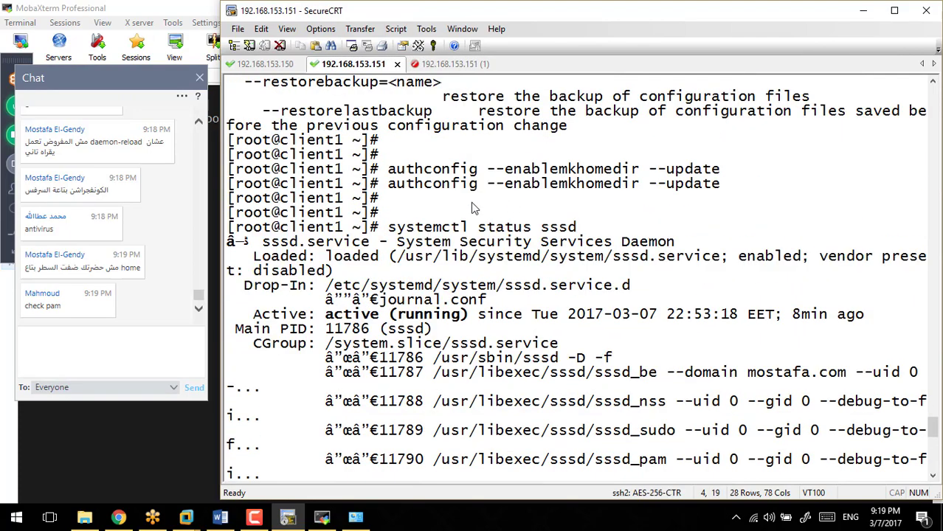
pyautogui.moveTo(427, 174); pyautogui.dragTo(639, 184)
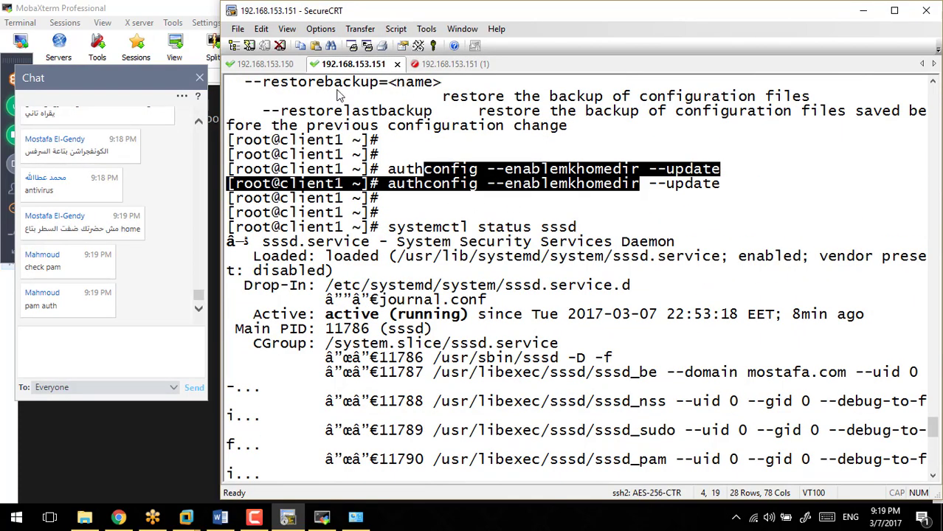
pyautogui.scroll(-7, 433, 254)
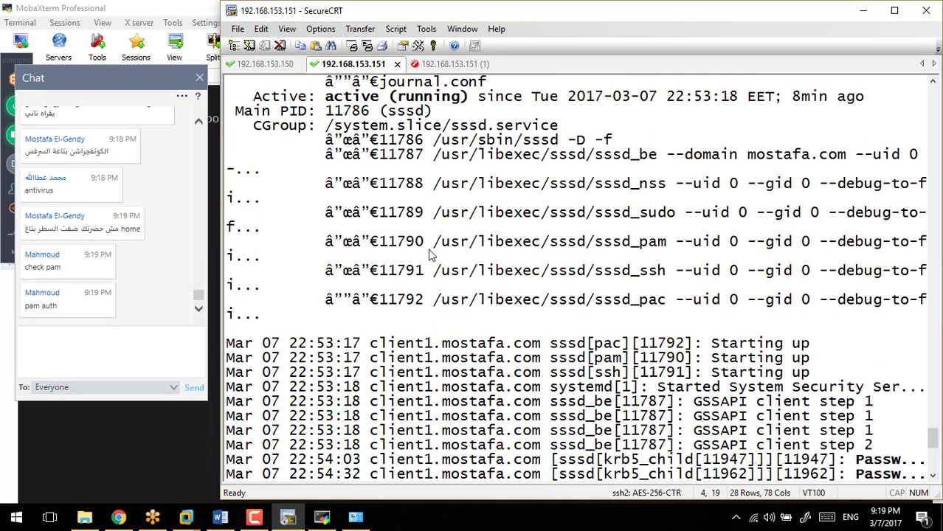
pyautogui.scroll(-5, 436, 253)
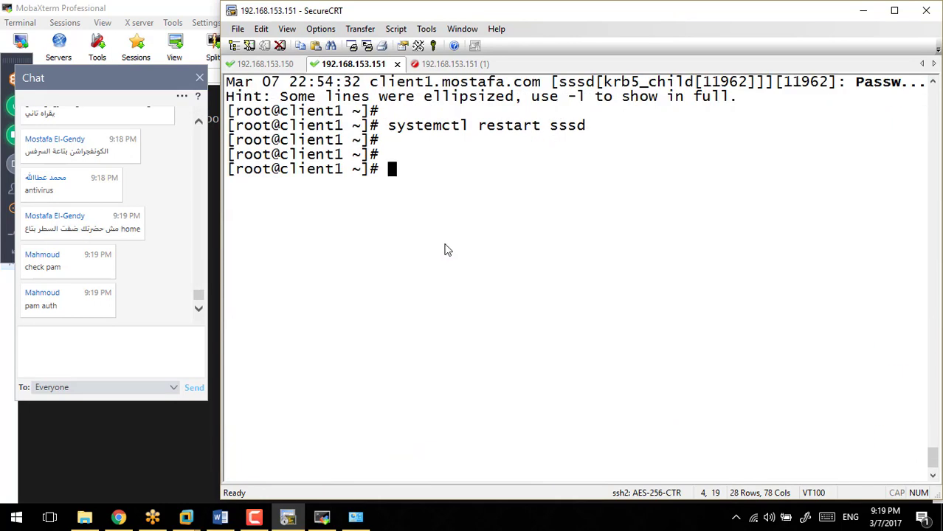
pyautogui.press('Return')
pyautogui.press('Return')
# On the server, view /etc/pam.d/password-auth in vim to its end and quit without changes
pyautogui.press('Return')
pyautogui.hotkey('alt', '1')
pyautogui.press('Return')
pyautogui.press('Return')
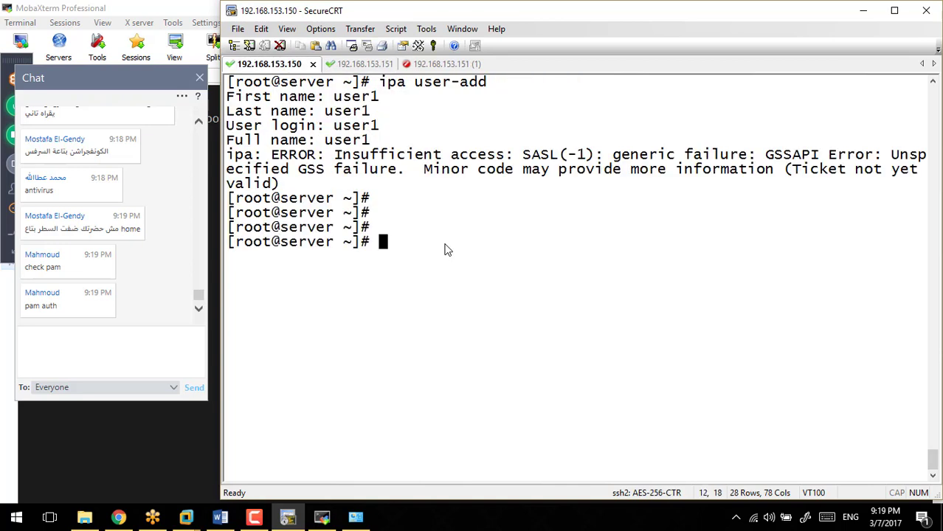
pyautogui.write('vim /etc/p')
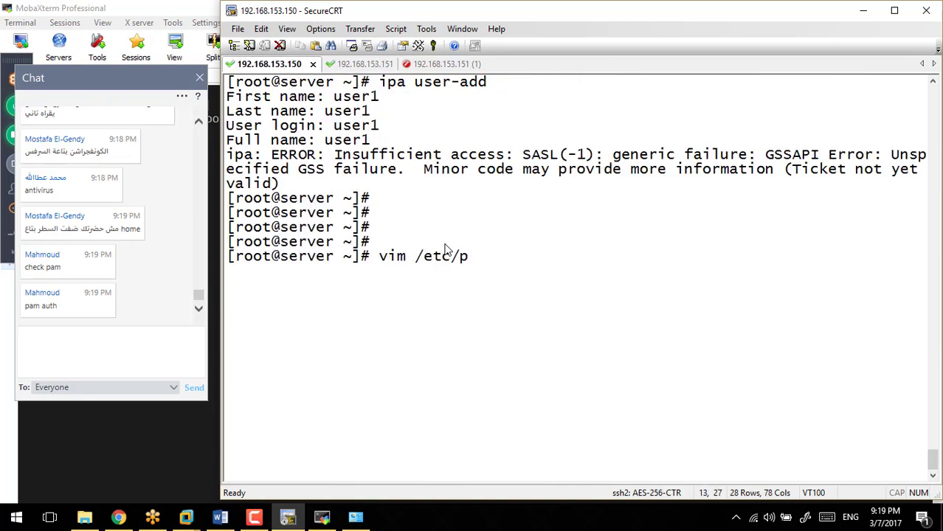
pyautogui.write('am.d/passw')
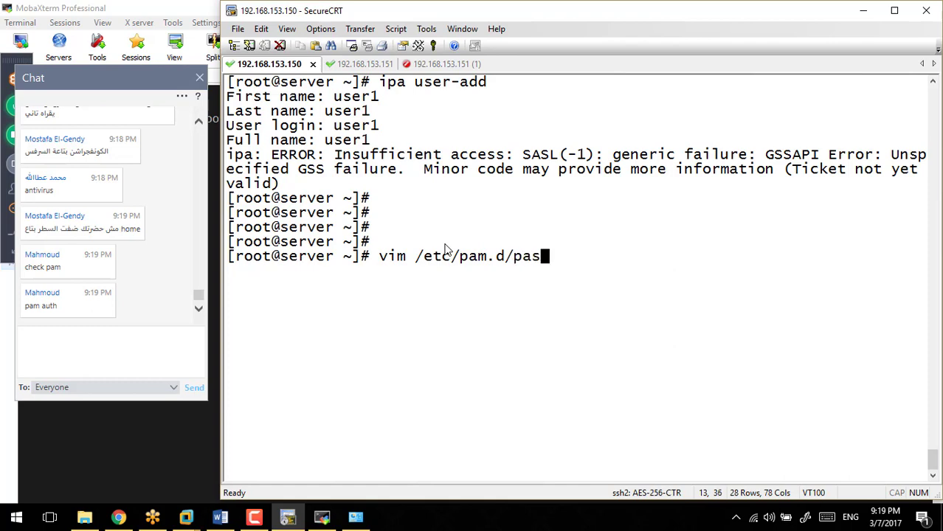
pyautogui.press('Tab')
pyautogui.press('Tab')
pyautogui.write('o')
pyautogui.press('Tab')
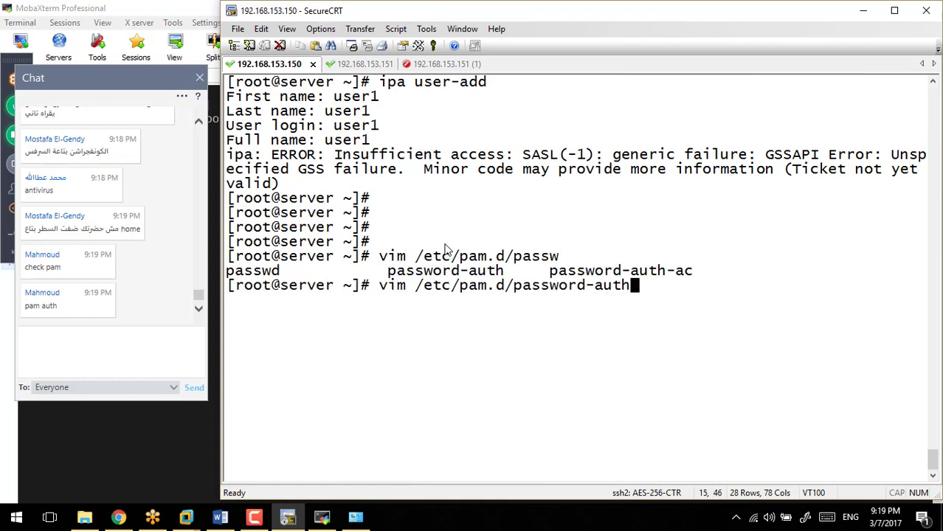
pyautogui.press('Return')
pyautogui.hotkey('shift', 'g')
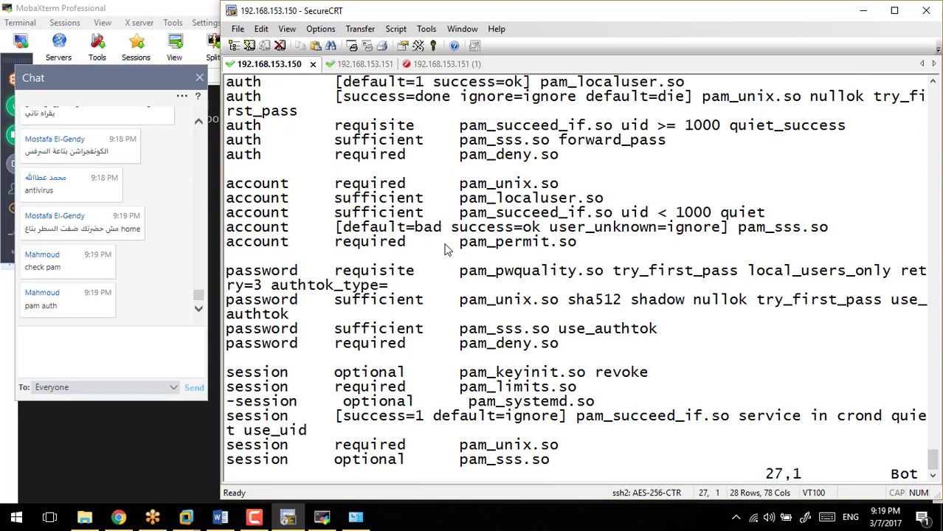
pyautogui.write(':q')
pyautogui.press('Return')
pyautogui.press('Return')
pyautogui.press('Return')
# Back on client1, open /etc/pam.d/password-auth in vim
pyautogui.hotkey('ctrl', 'Tab')
pyautogui.press('Return')
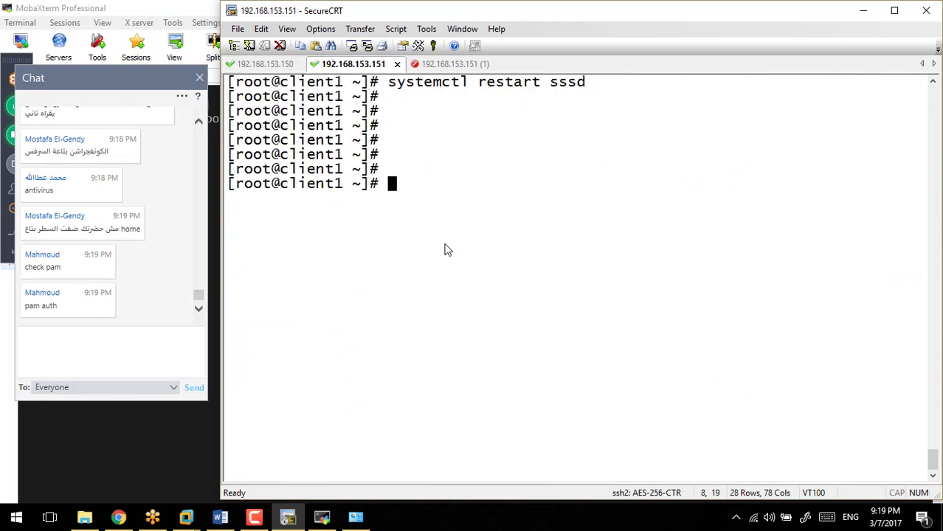
pyautogui.press('Return')
pyautogui.press('Up')
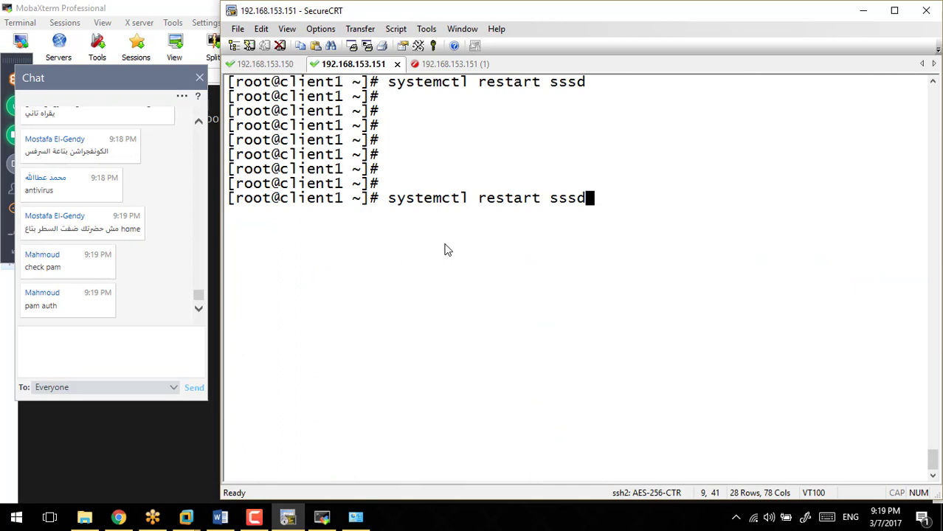
pyautogui.press('Up')
pyautogui.press('Up')
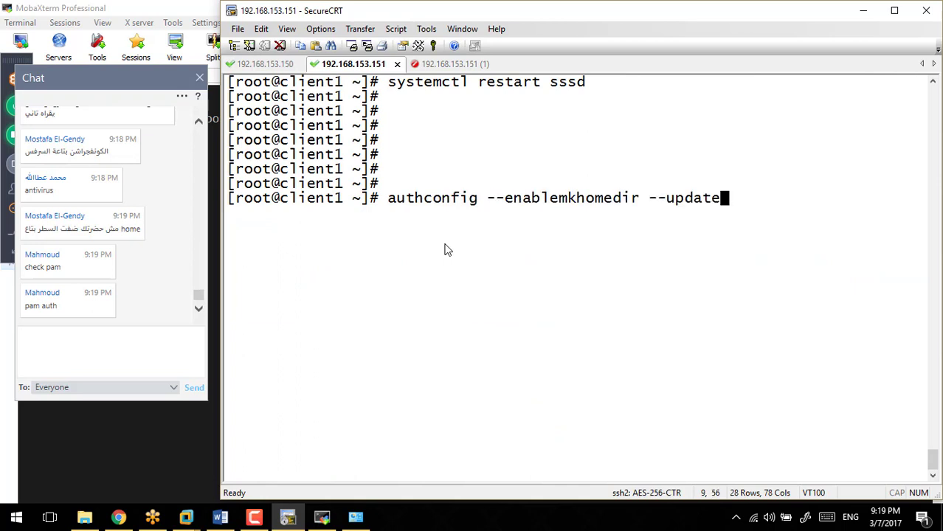
pyautogui.press('Down')
pyautogui.press('Down')
pyautogui.press('Down')
pyautogui.write('vim ')
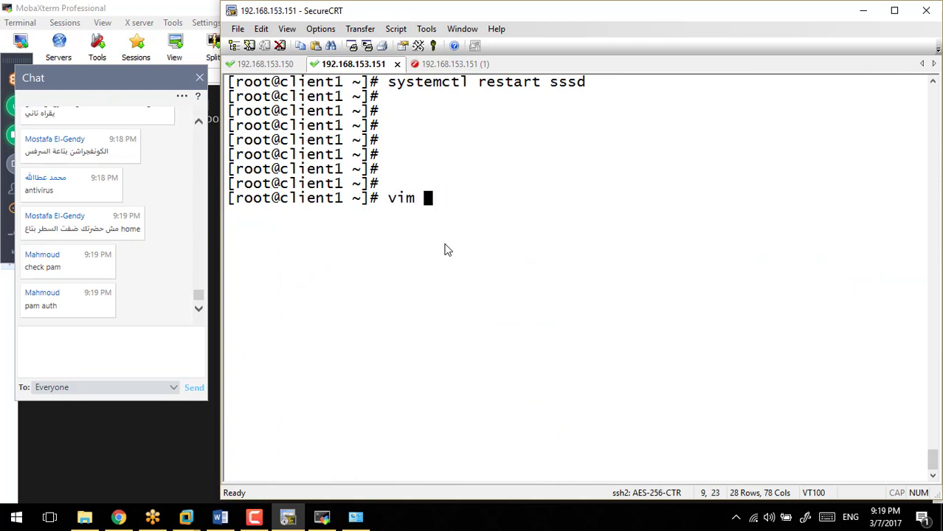
pyautogui.write('/etc/pam.d/s')
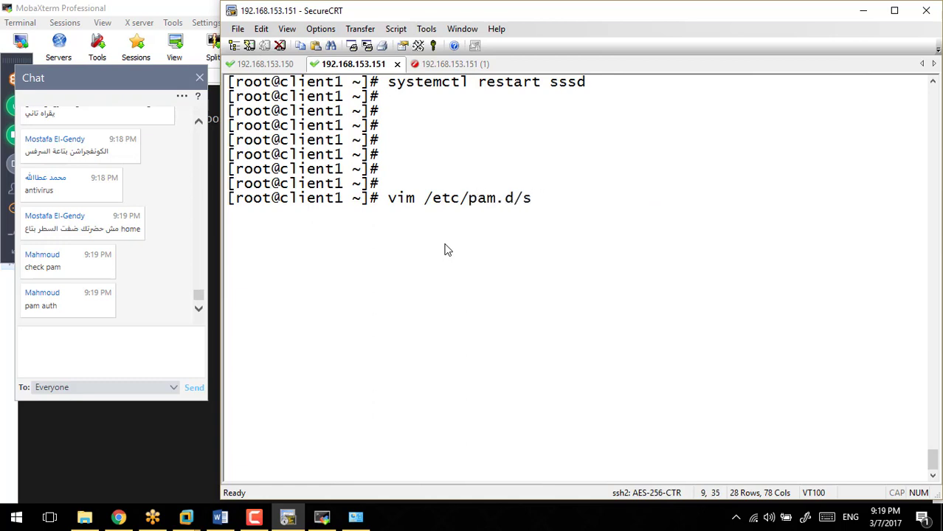
pyautogui.press('BackSpace')
pyautogui.write('passw')
pyautogui.press('Tab')
pyautogui.press('Return')
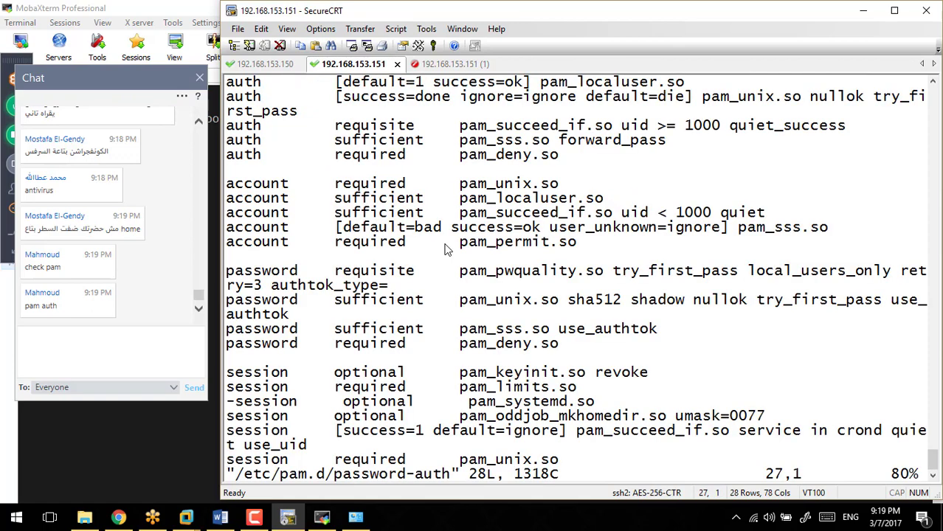
# Review the pam_oddjob_mkhomedir session line up to the top, then quit vim unchanged
pyautogui.press('Down')
pyautogui.press('Up')
pyautogui.press('Up')
pyautogui.press('Up')
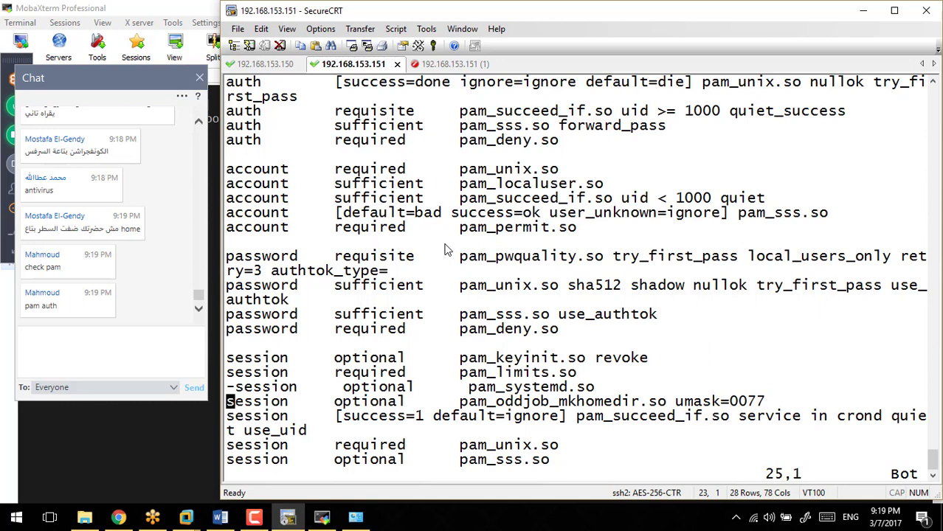
pyautogui.press('Up')
pyautogui.press('Up')
pyautogui.press('Up')
pyautogui.press('Up')
pyautogui.press('Up')
pyautogui.press('Up')
pyautogui.press('Up')
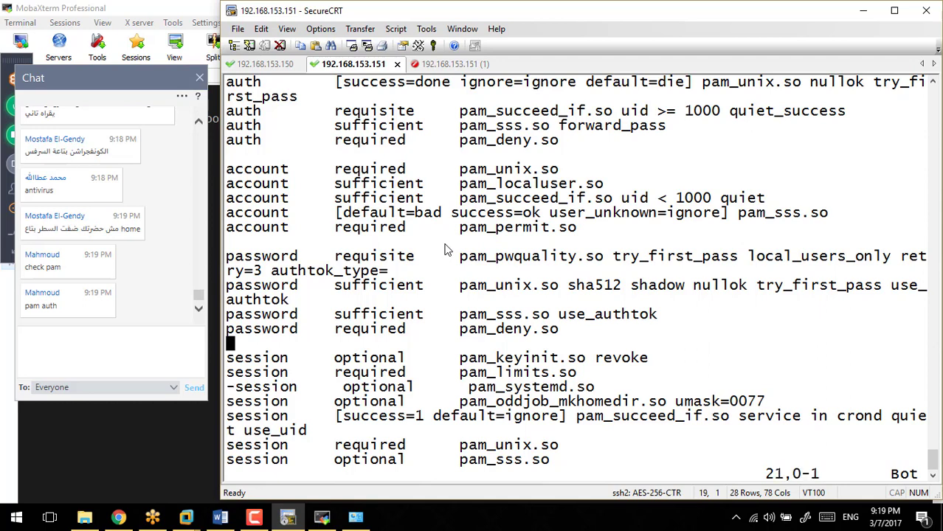
pyautogui.press('Up')
pyautogui.press('Up')
pyautogui.press('Up')
pyautogui.press('Up')
pyautogui.press('Up')
pyautogui.press('Up')
pyautogui.press('Up')
pyautogui.press('Up')
pyautogui.press('Up')
pyautogui.press('Up')
pyautogui.press('Up')
pyautogui.press('Up')
pyautogui.press('Up')
pyautogui.press('Up')
pyautogui.press('Up')
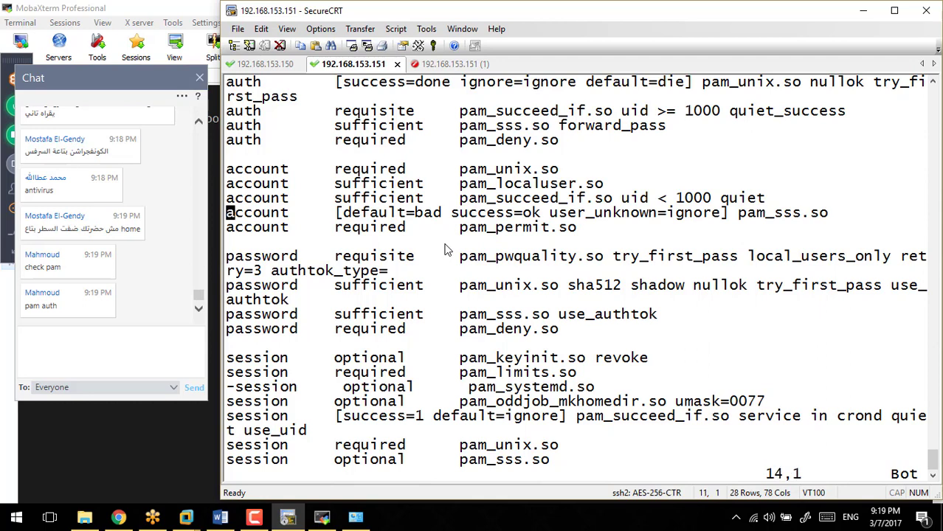
pyautogui.press('Up')
pyautogui.press('Up')
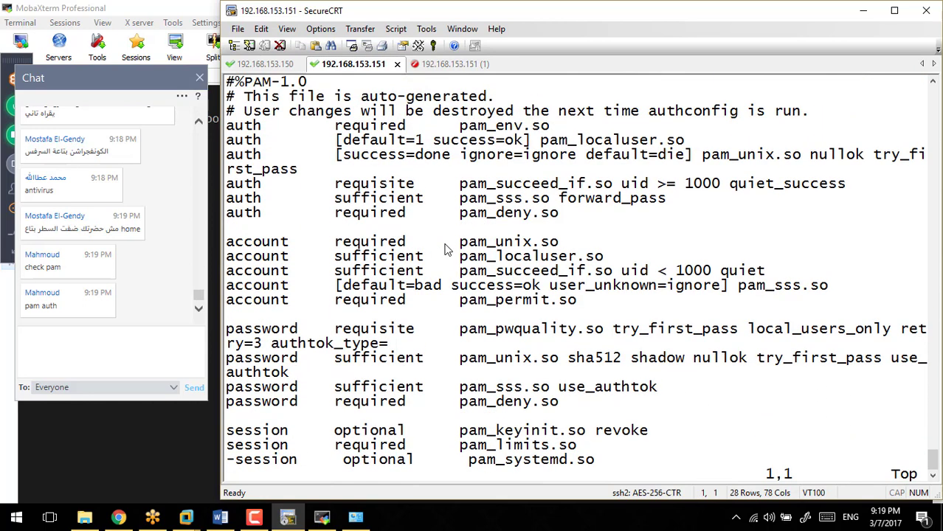
pyautogui.write(':Q')
pyautogui.press('Return')
pyautogui.write(':q')
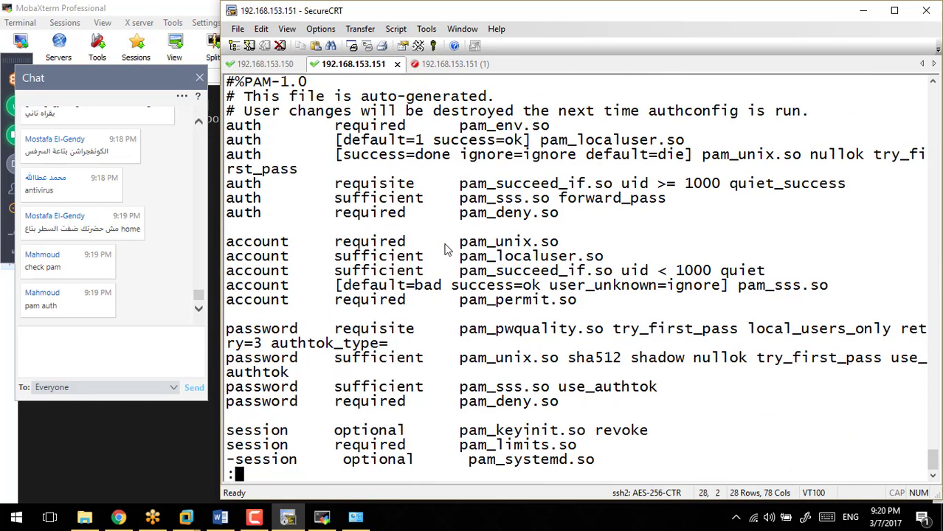
pyautogui.press('Return')
pyautogui.press('Up')
# Edit the previous command line into cd /etc/pam.d on client1
pyautogui.hotkey('ctrl', 'l')
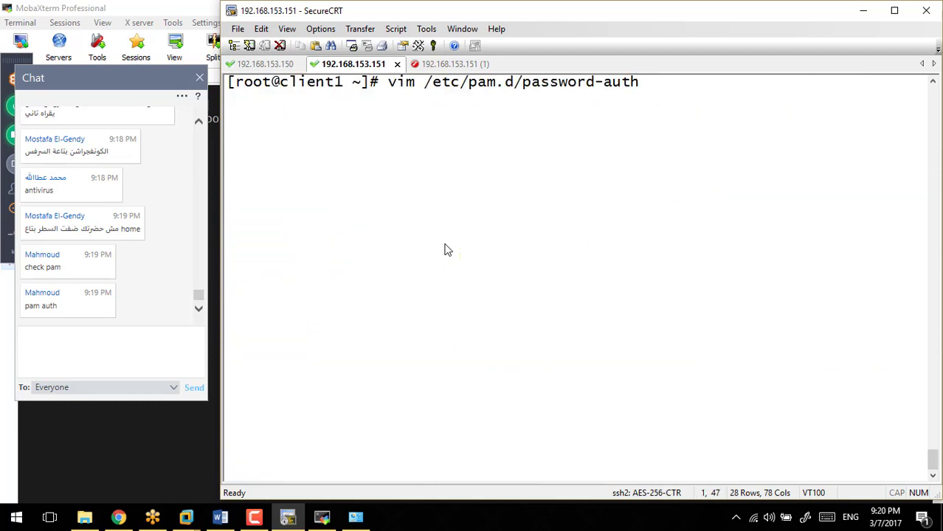
pyautogui.press('Left')
pyautogui.press('BackSpace')
pyautogui.press('BackSpace')
pyautogui.press('BackSpace')
pyautogui.press('BackSpace')
pyautogui.press('BackSpace')
pyautogui.press('BackSpace')
pyautogui.press('BackSpace')
pyautogui.press('BackSpace')
pyautogui.press('BackSpace')
pyautogui.press('BackSpace')
pyautogui.press('BackSpace')
pyautogui.press('BackSpace')
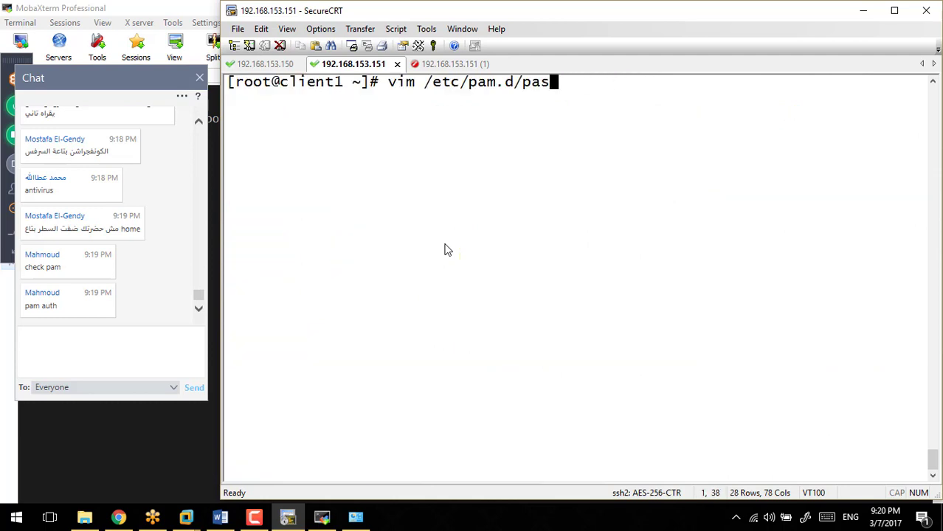
pyautogui.press('BackSpace')
pyautogui.press('BackSpace')
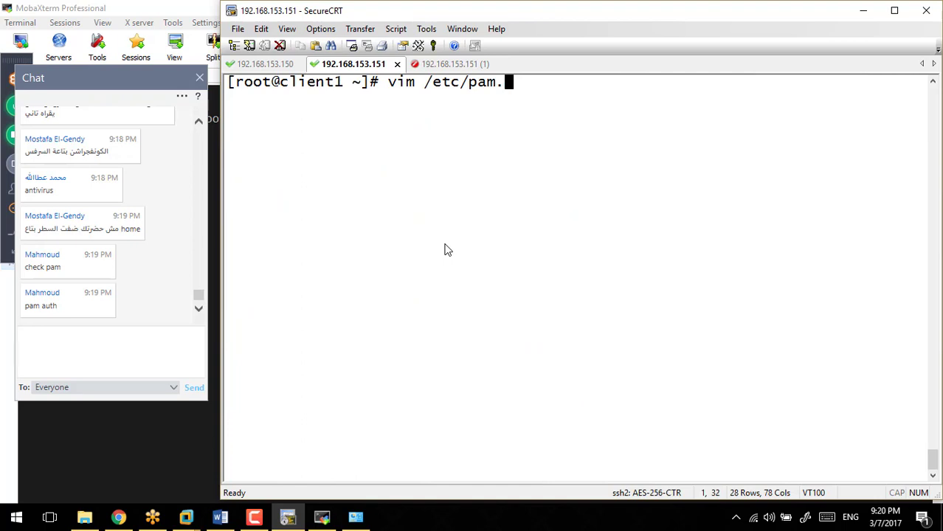
pyautogui.write('d/')
pyautogui.press('BackSpace')
pyautogui.write('/')
pyautogui.press('Left')
pyautogui.press('Home')
pyautogui.press('Delete')
pyautogui.press('Delete')
pyautogui.press('Delete')
pyautogui.write('cd')
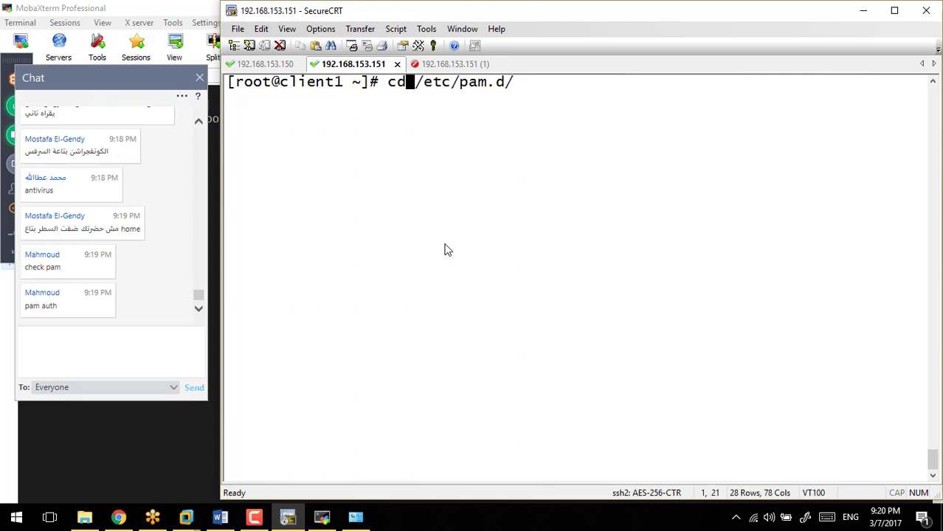
pyautogui.press('Return')
# Run grep -i mkhome * to confirm pam_oddjob_mkhomedir, then switch to the 192.168.153.150 session
pyautogui.write('grep -i m')
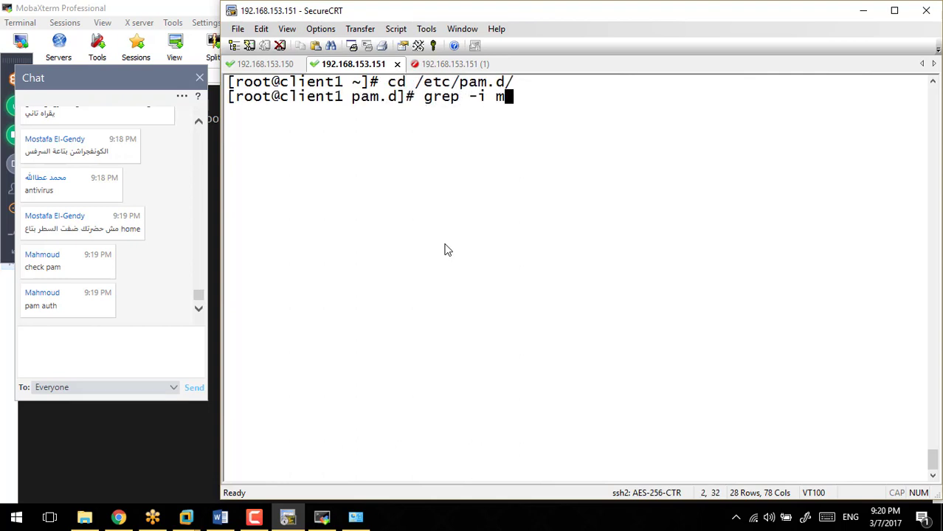
pyautogui.write('khome')
pyautogui.press('Return')
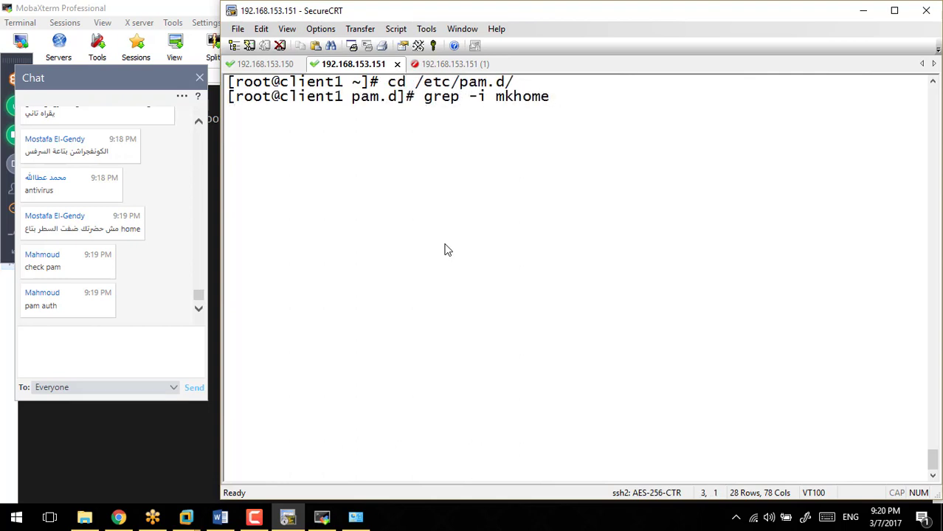
pyautogui.hotkey('ctrl', 'c')
pyautogui.press('Up')
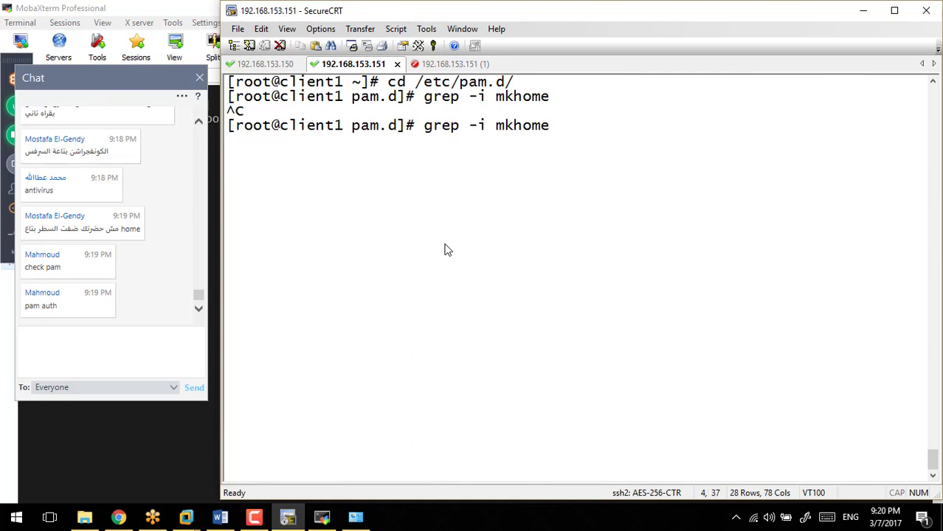
pyautogui.write('*')
pyautogui.hotkey('ctrl', 'l')
pyautogui.press('Return')
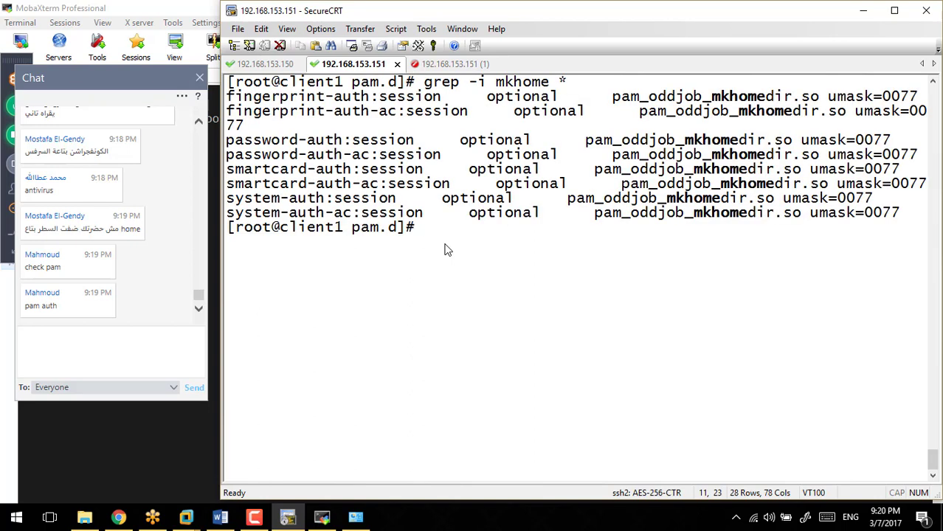
pyautogui.press('Return')
pyautogui.press('Return')
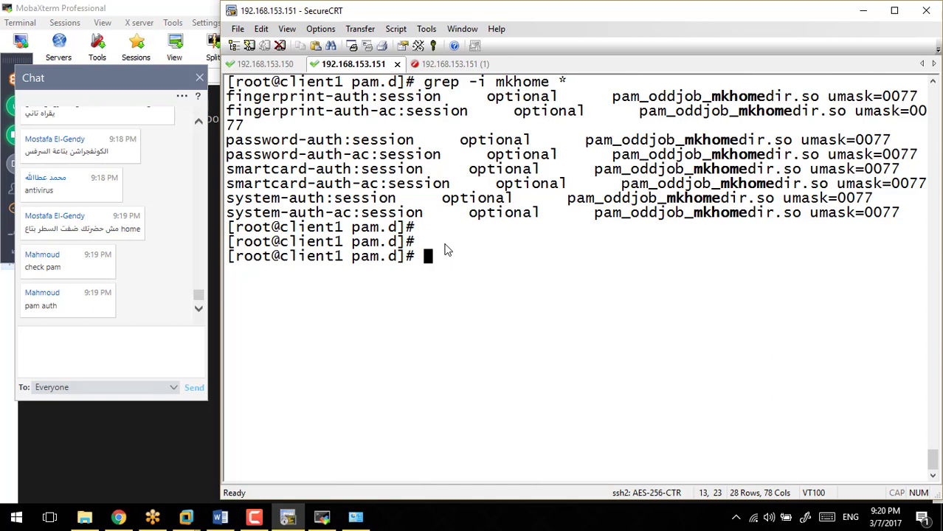
pyautogui.press('Return')
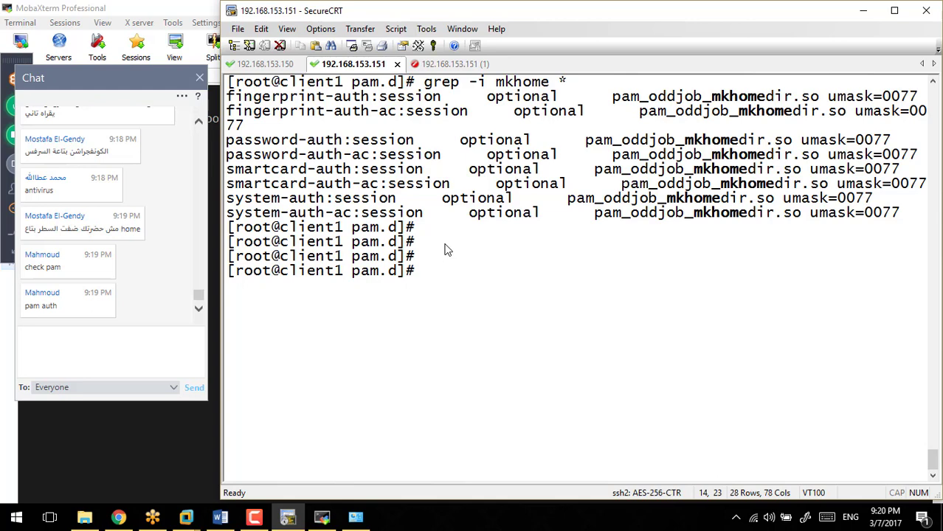
pyautogui.hotkey('ctrl', 'l')
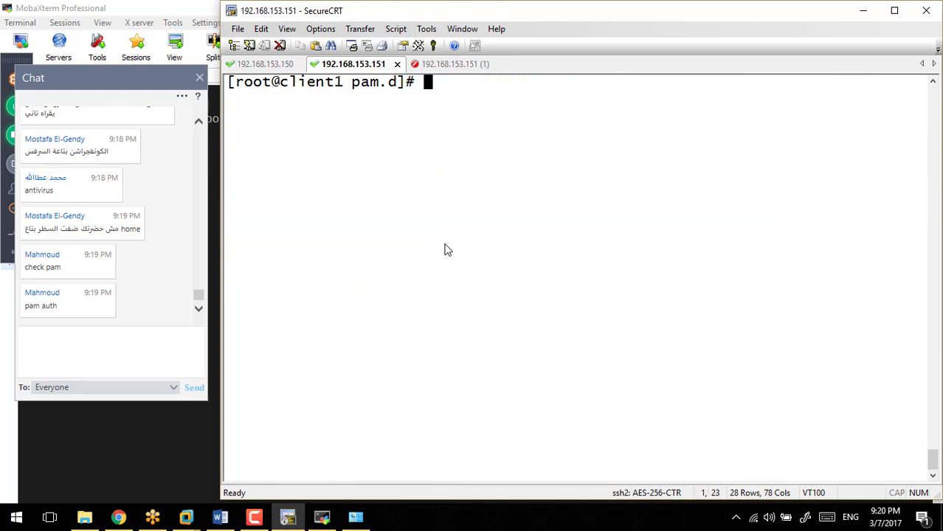
pyautogui.hotkey('ctrl', 'Tab')
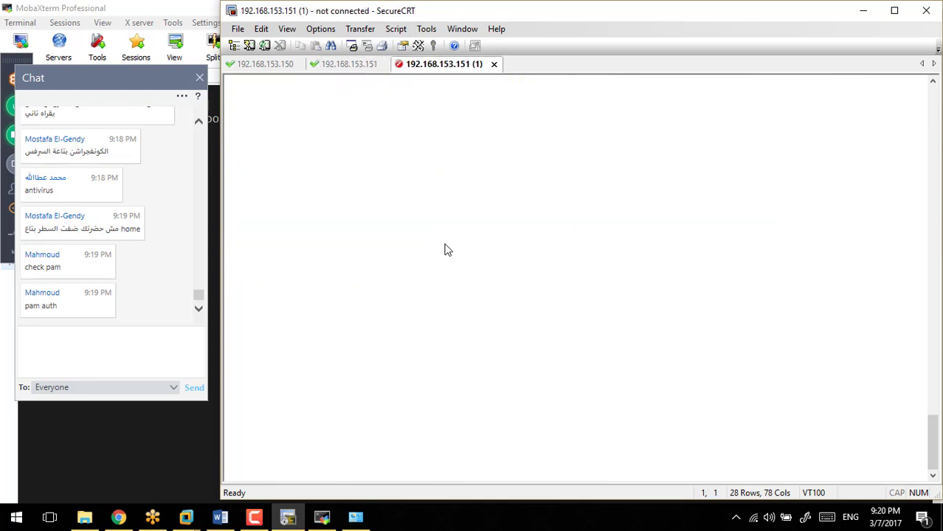
pyautogui.hotkey('ctrl', 'Tab')
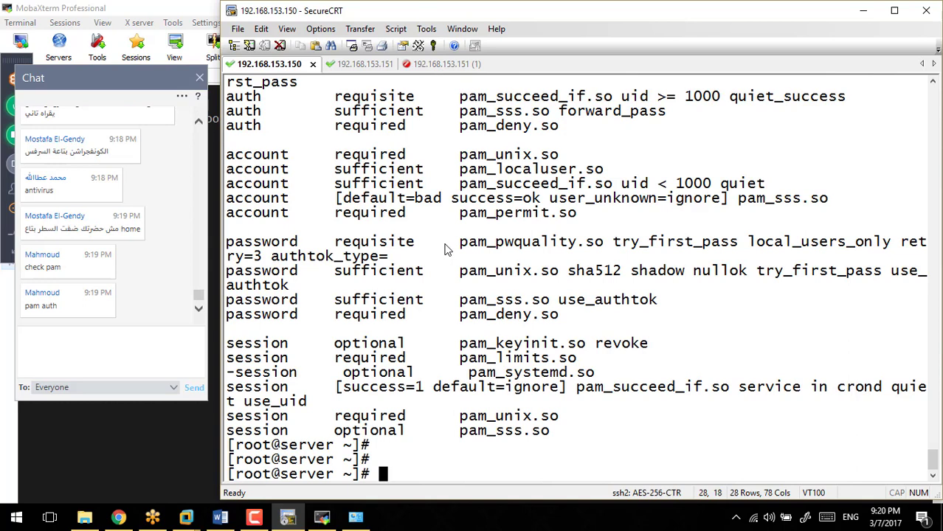
# In MobaXterm, suspend the server.mostafa.com session and run ssh 192.168.153.150
pyautogui.click(321, 517)
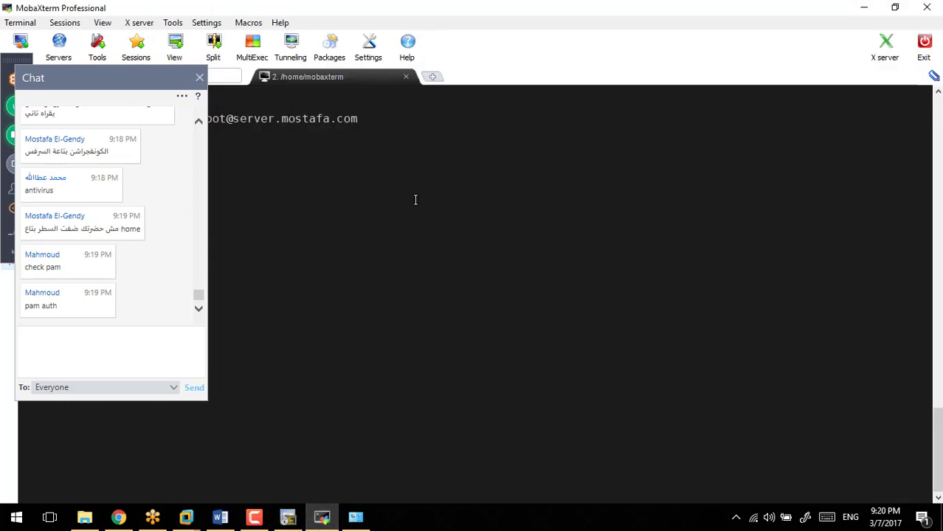
pyautogui.moveTo(151, 87); pyautogui.dragTo(518, 136)
pyautogui.moveTo(458, 150); pyautogui.dragTo(675, 113)
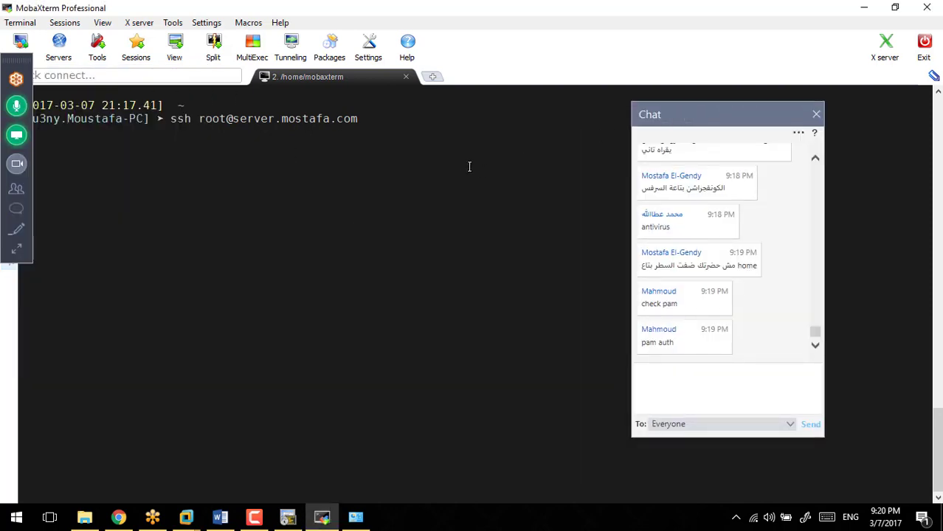
pyautogui.hotkey('ctrl', 'z')
pyautogui.write('ssh ')
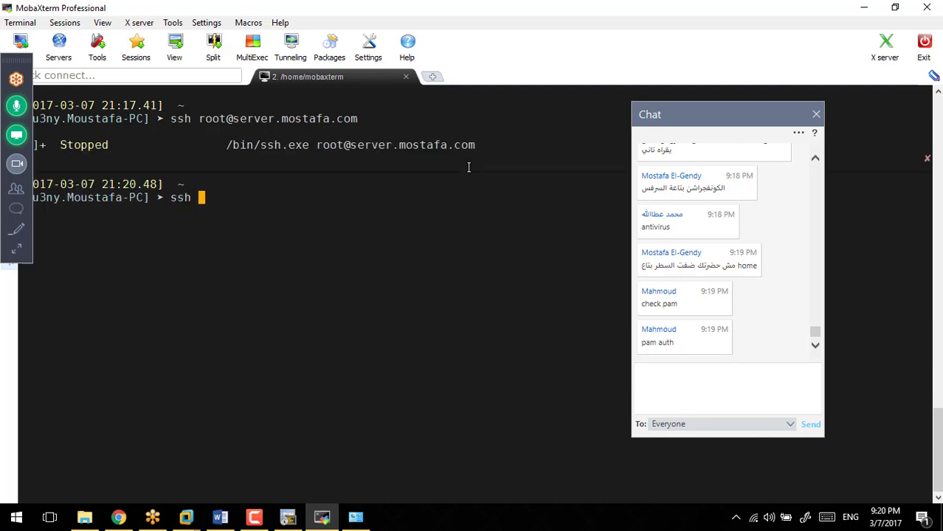
pyautogui.write('192.168.150')
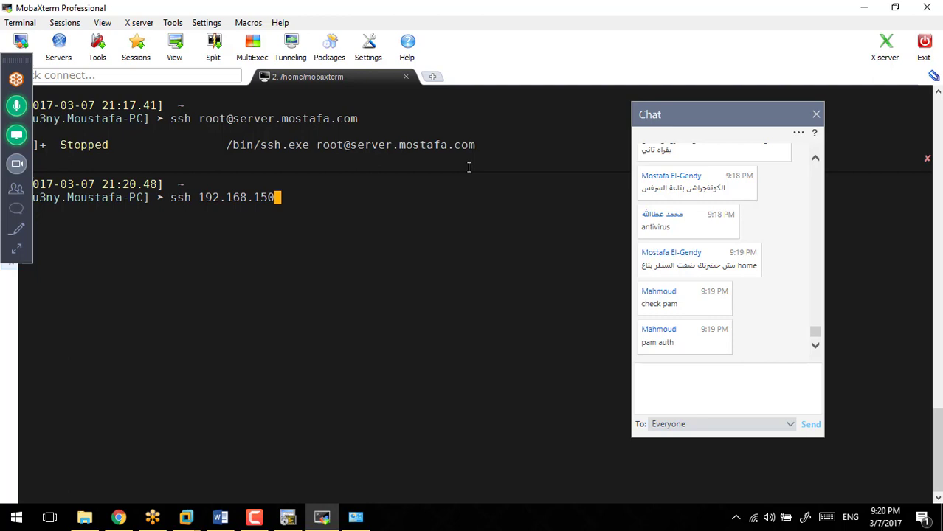
pyautogui.press('BackSpace')
pyautogui.write('3.150')
pyautogui.press('Return')
pyautogui.press('Return')
pyautogui.press('Return')
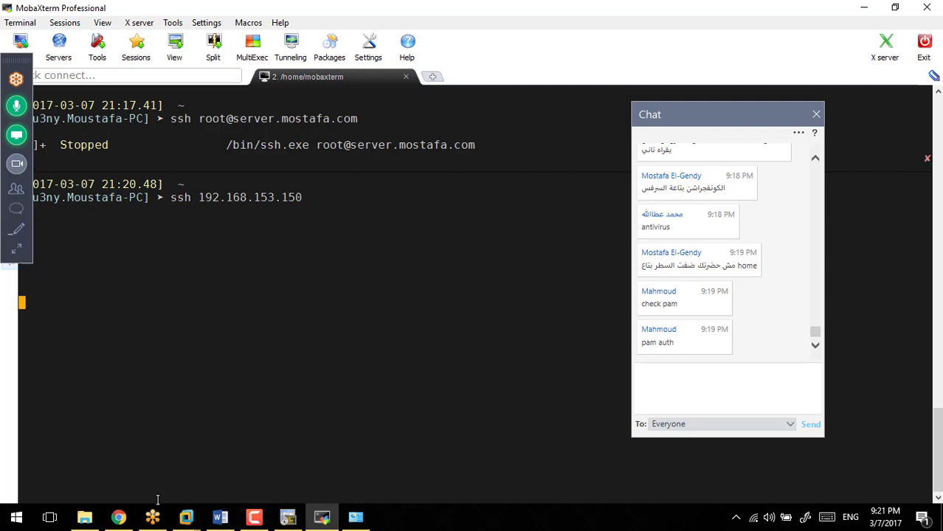
# Launch Firefox from Windows search and bring SecureCRT back to the front
pyautogui.click(126, 518)
pyautogui.click(119, 518)
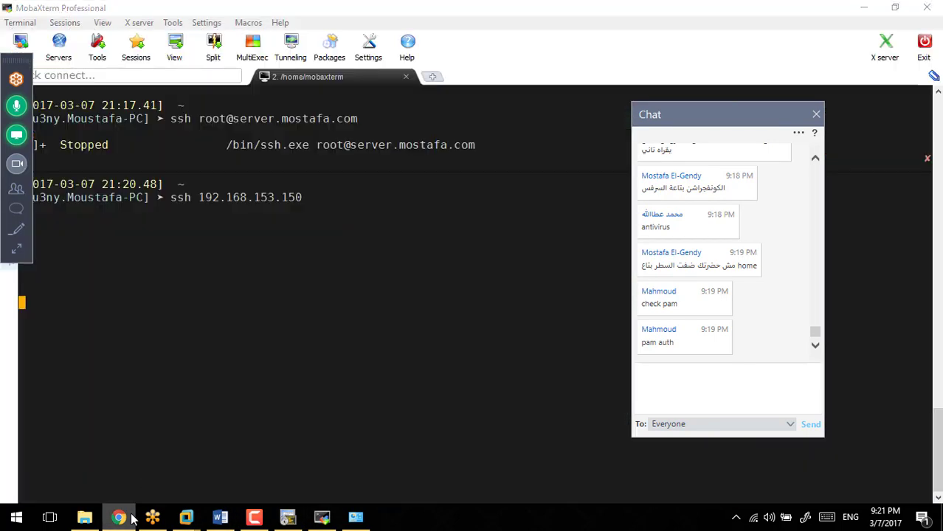
pyautogui.press('super')
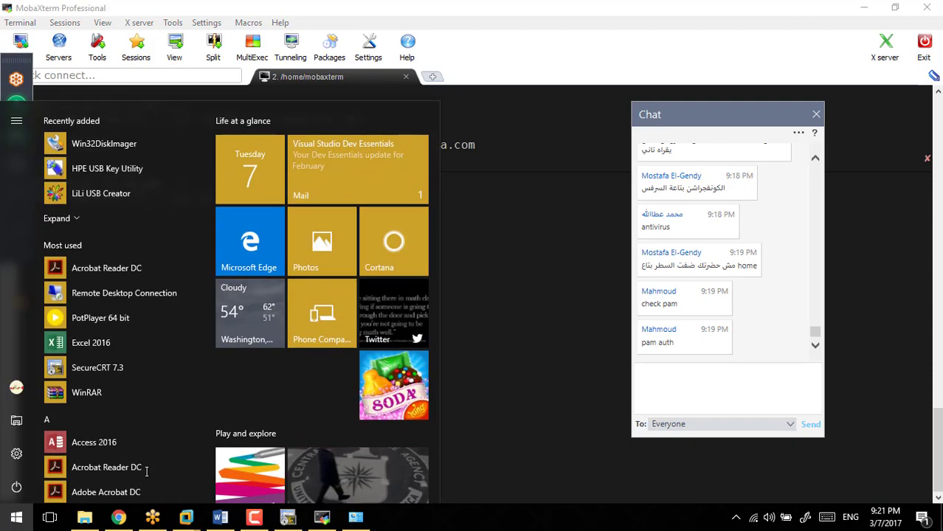
pyautogui.write('firefox')
pyautogui.press('Return')
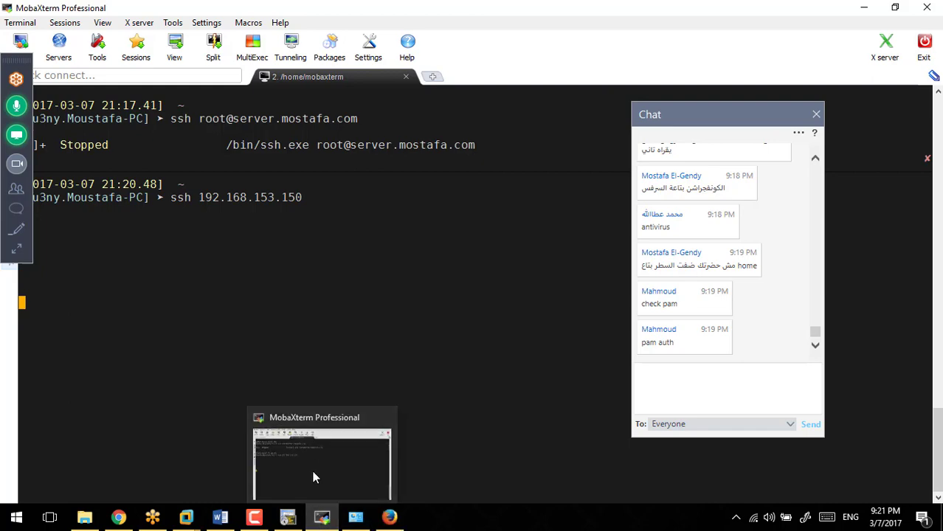
pyautogui.click(285, 519)
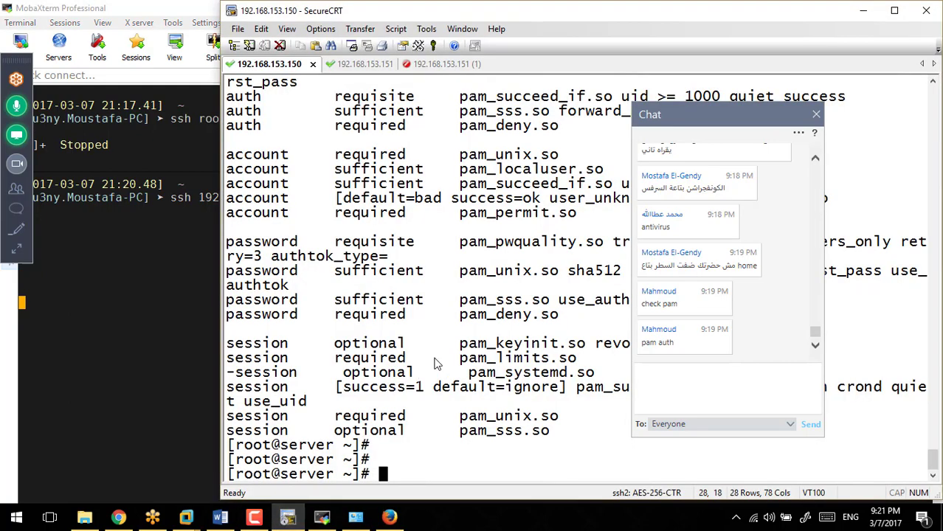
# Follow the server log with tailf /var/log/messages, then bring Firefox forward for an address
pyautogui.hotkey('ctrl', 'l')
pyautogui.write('t')
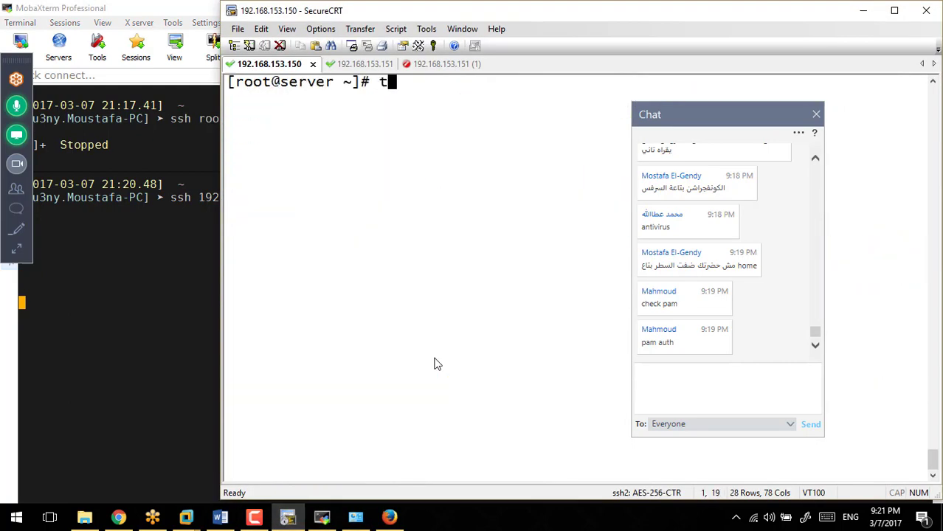
pyautogui.write('ailf /')
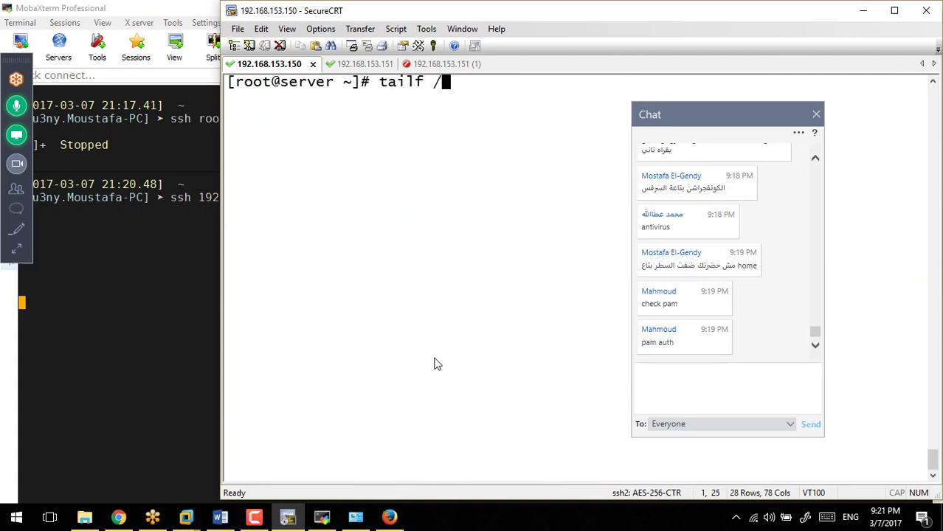
pyautogui.write('var/log/messages')
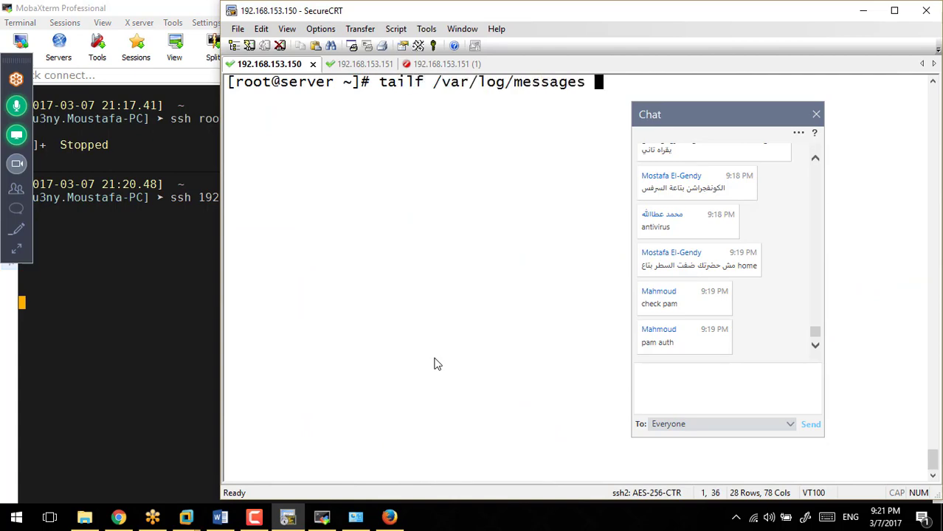
pyautogui.press('Return')
pyautogui.press('Return')
pyautogui.press('Return')
pyautogui.press('Return')
pyautogui.press('Return')
pyautogui.press('Return')
pyautogui.press('Return')
pyautogui.press('Return')
pyautogui.press('Return')
pyautogui.press('Return')
pyautogui.press('Return')
pyautogui.press('Return')
pyautogui.press('Return')
pyautogui.press('Return')
pyautogui.press('Return')
pyautogui.press('Return')
pyautogui.press('Return')
pyautogui.press('Return')
pyautogui.press('Return')
pyautogui.press('Return')
pyautogui.press('Return')
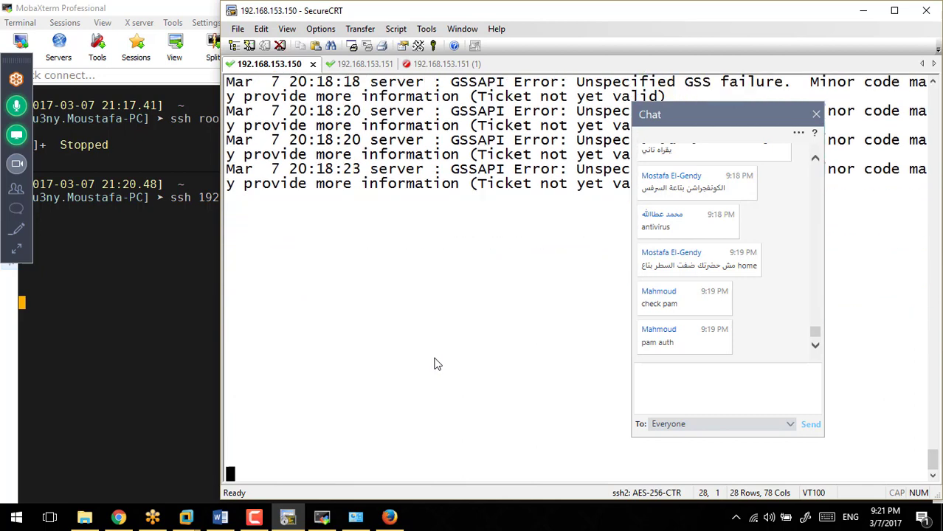
pyautogui.click(389, 517)
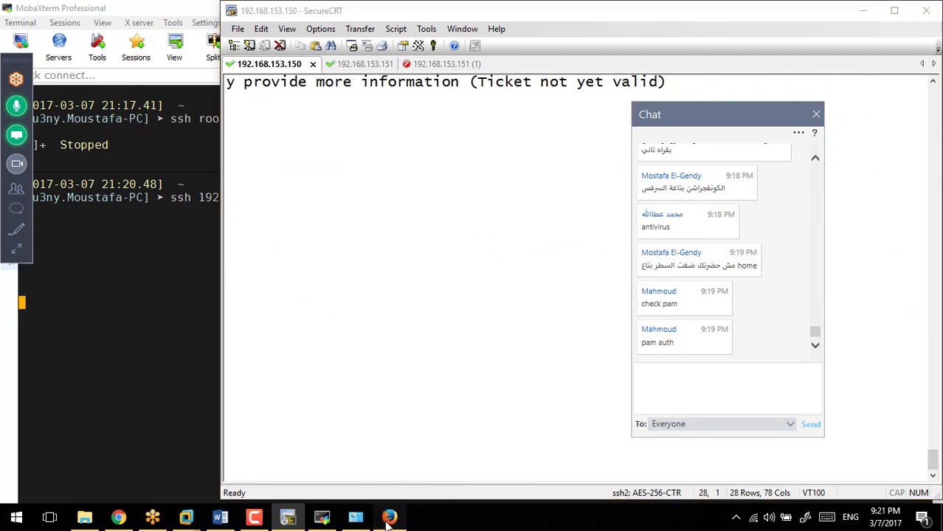
pyautogui.hotkey('ctrl', 'l')
# Load the 'server' FreeIPA web UI, log in as the admin user, and return to SecureCRT
pyautogui.write('serve')
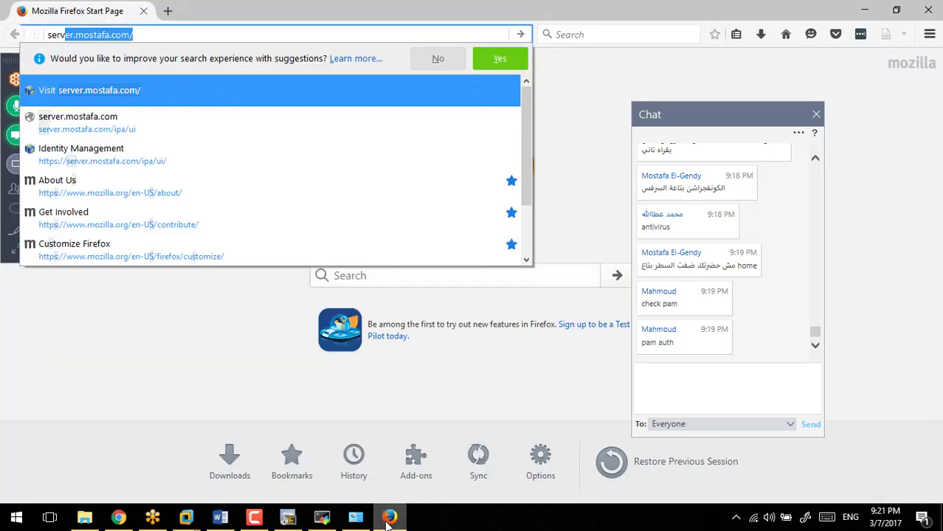
pyautogui.write('r')
pyautogui.press('Return')
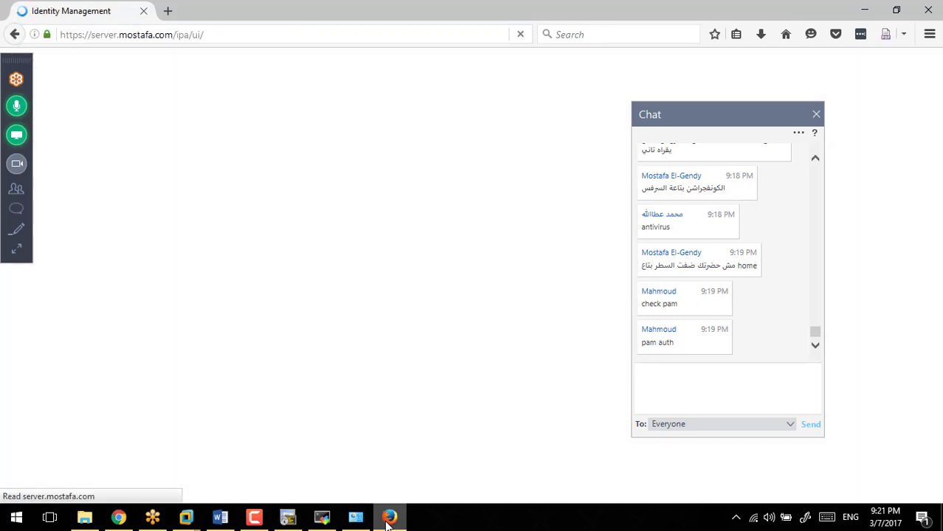
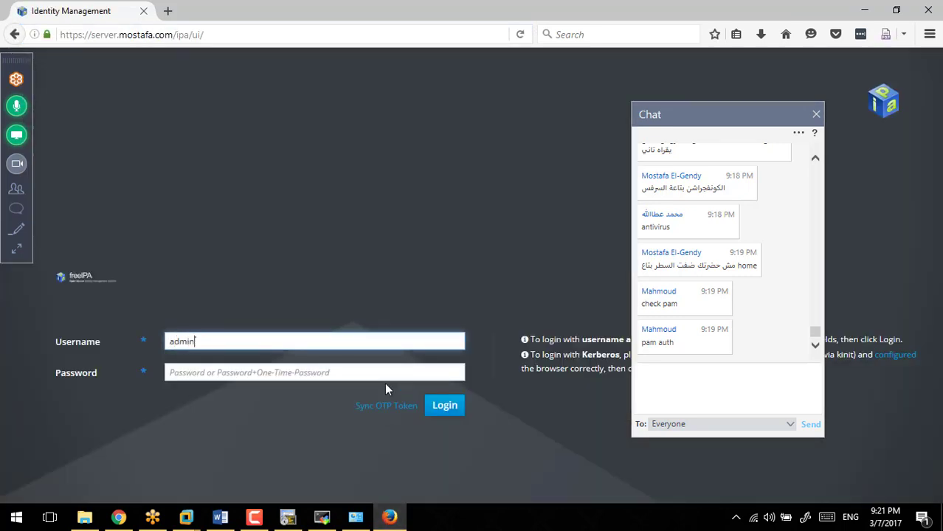
pyautogui.press('Tab')
pyautogui.write('********')
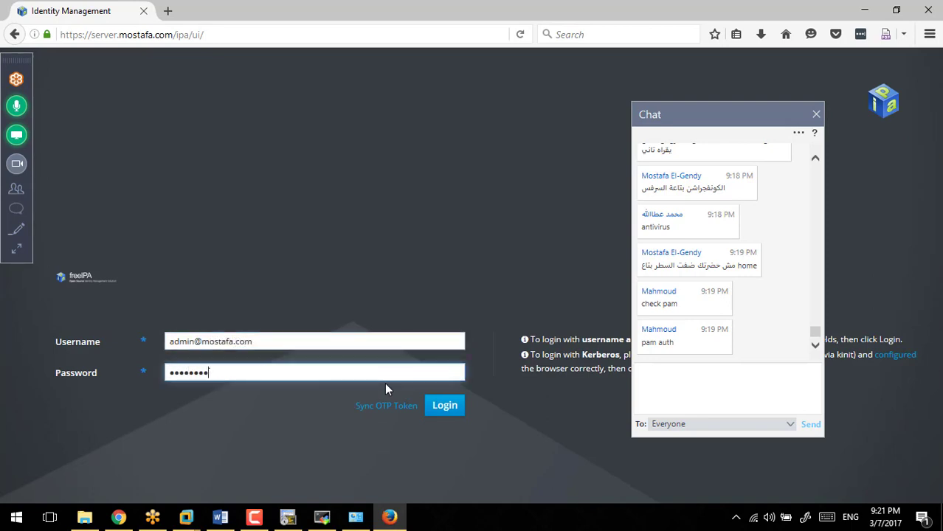
pyautogui.press('Return')
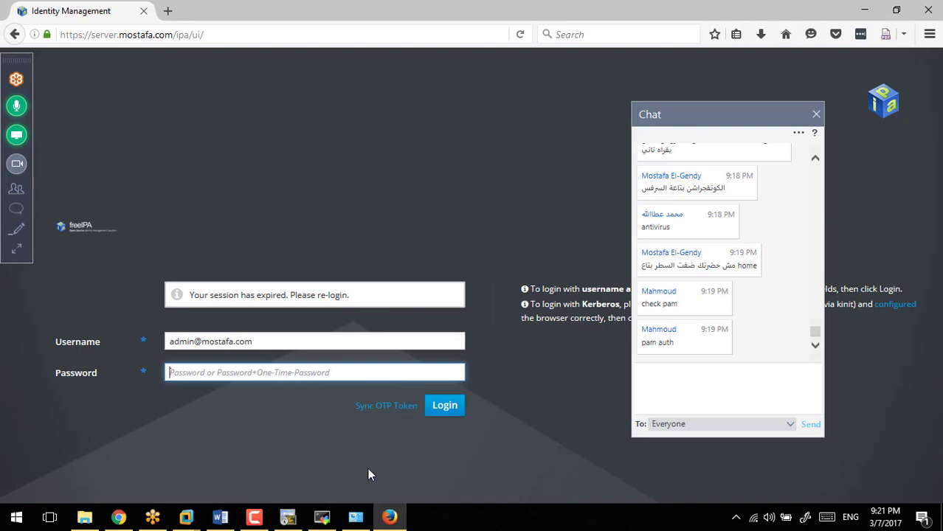
pyautogui.click(288, 516)
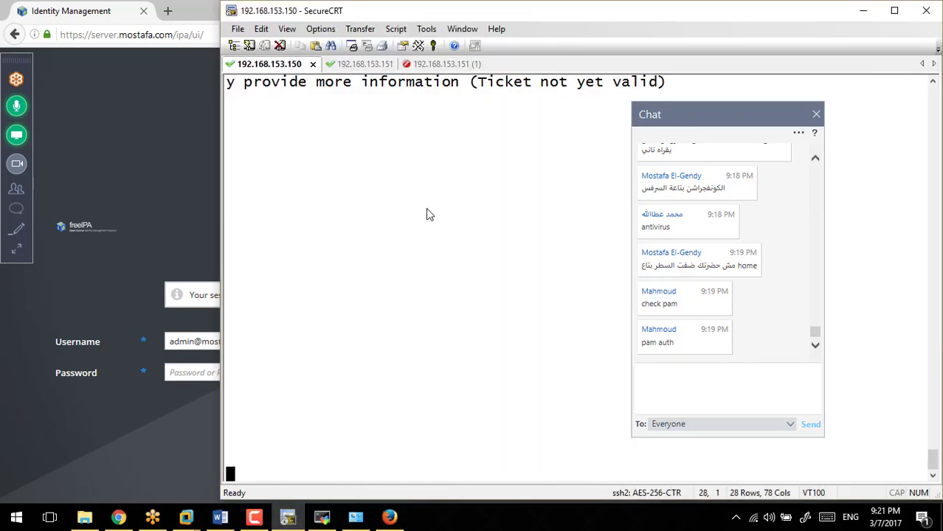
# Replace the messages tail with tailf /var/log/httpd/*, then return to the FreeIPA login page
pyautogui.hotkey('ctrl', 'c')
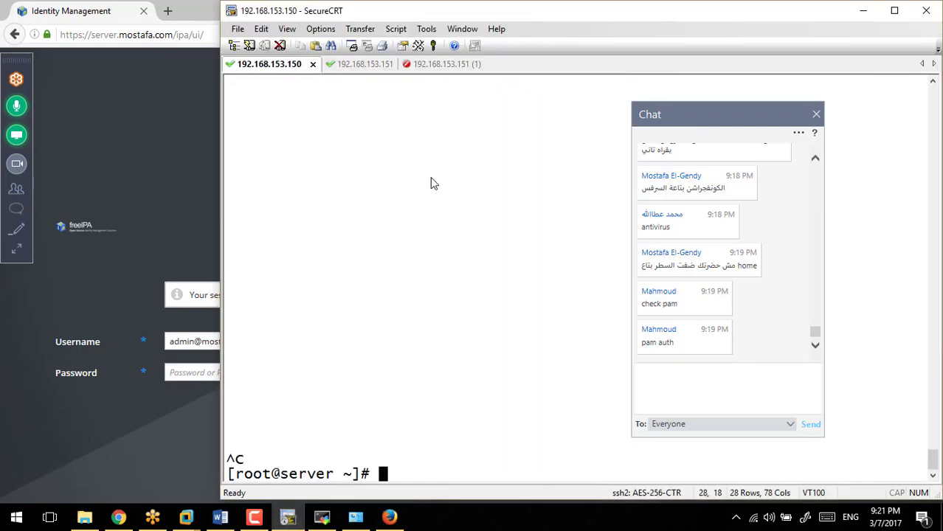
pyautogui.press('Up')
pyautogui.press('BackSpace')
pyautogui.press('BackSpace')
pyautogui.press('BackSpace')
pyautogui.press('BackSpace')
pyautogui.press('BackSpace')
pyautogui.press('BackSpace')
pyautogui.press('BackSpace')
pyautogui.press('BackSpace')
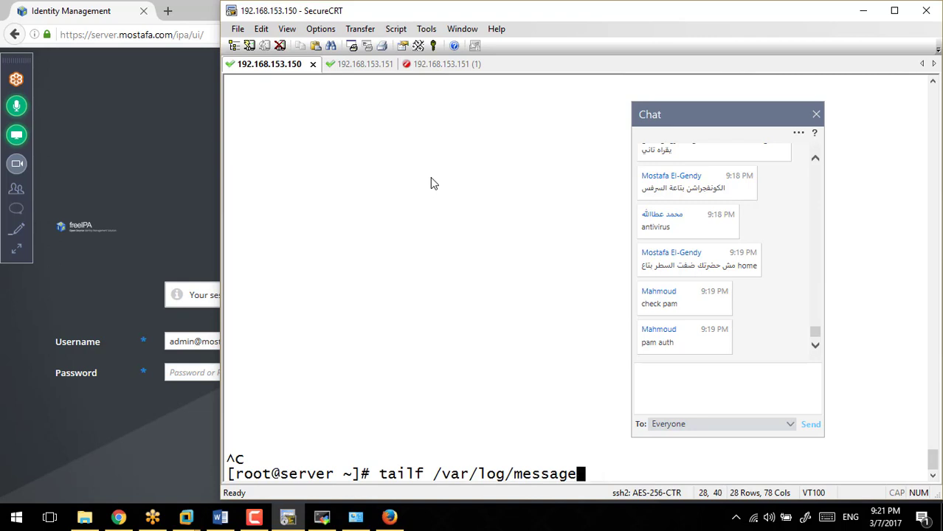
pyautogui.write('ap')
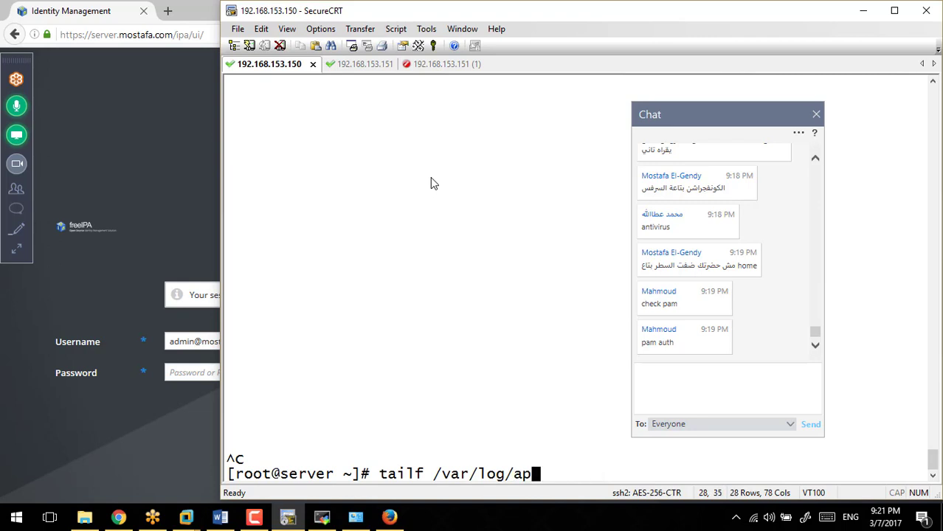
pyautogui.write('a')
pyautogui.press('BackSpace')
pyautogui.press('BackSpace')
pyautogui.press('BackSpace')
pyautogui.write('htt')
pyautogui.press('Tab')
pyautogui.press('Tab')
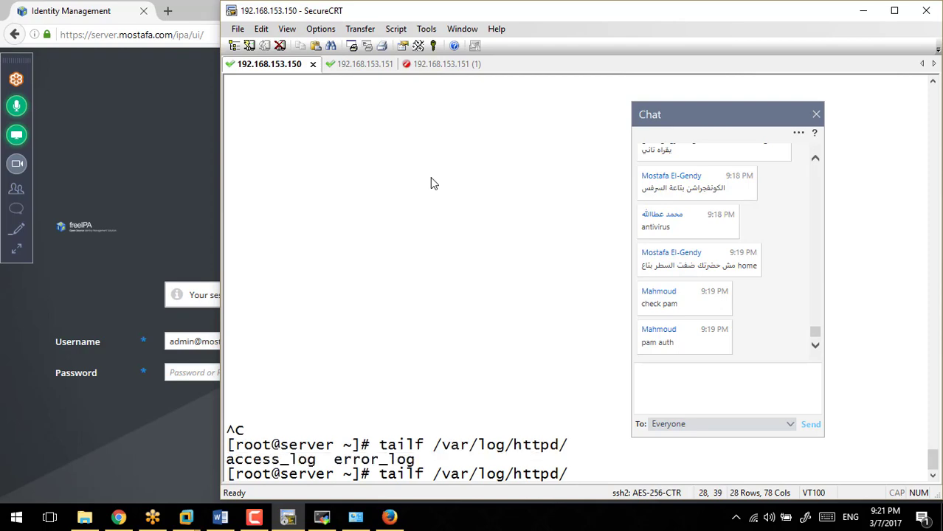
pyautogui.write('*')
pyautogui.press('Return')
pyautogui.press('Return')
pyautogui.press('Return')
pyautogui.press('Return')
pyautogui.press('Return')
pyautogui.press('Return')
pyautogui.press('Return')
pyautogui.press('Return')
pyautogui.press('Return')
pyautogui.press('Return')
pyautogui.press('Return')
pyautogui.press('Return')
pyautogui.press('Return')
pyautogui.press('Return')
pyautogui.press('Return')
pyautogui.press('Return')
pyautogui.press('Return')
pyautogui.press('Return')
pyautogui.press('Return')
pyautogui.press('Return')
pyautogui.press('Return')
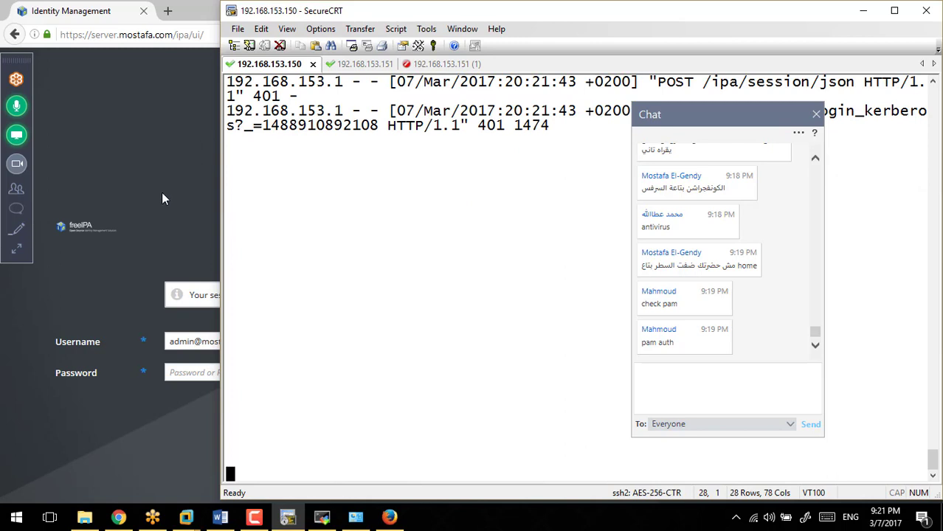
pyautogui.click(162, 191)
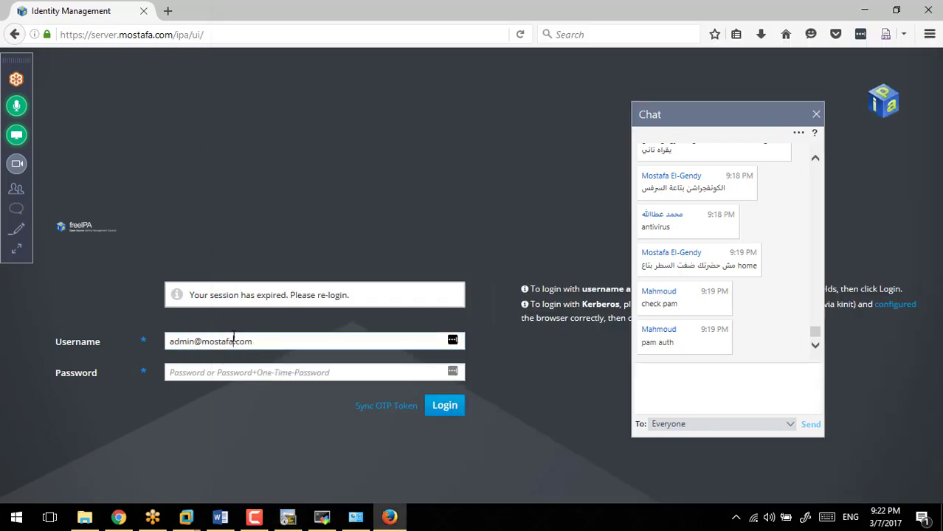
# Resubmit the admin password and switch to SecureCRT's httpd log to watch responses
pyautogui.click(231, 374)
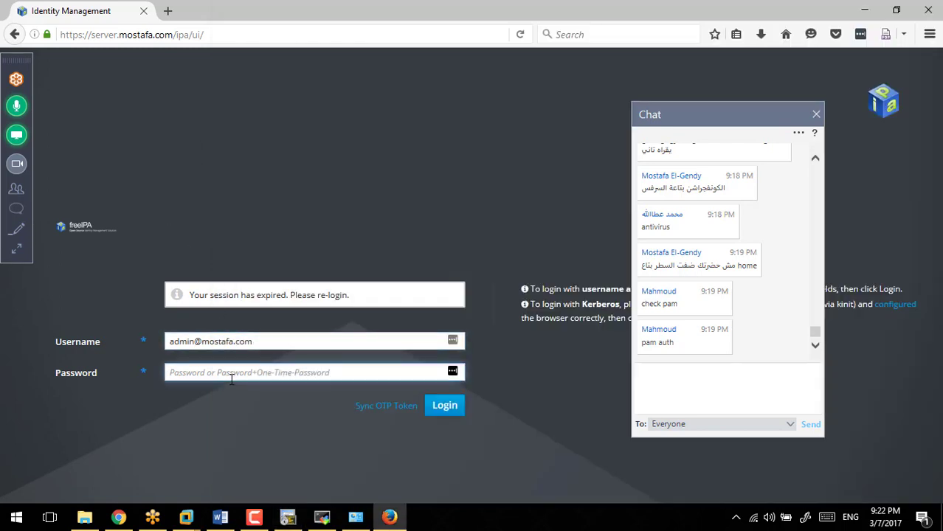
pyautogui.write('••')
pyautogui.press('Return')
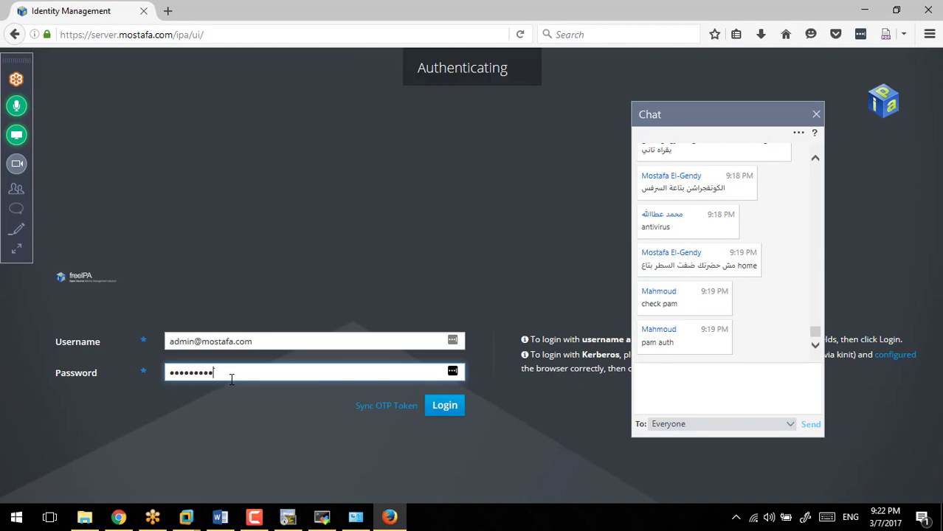
pyautogui.click(321, 518)
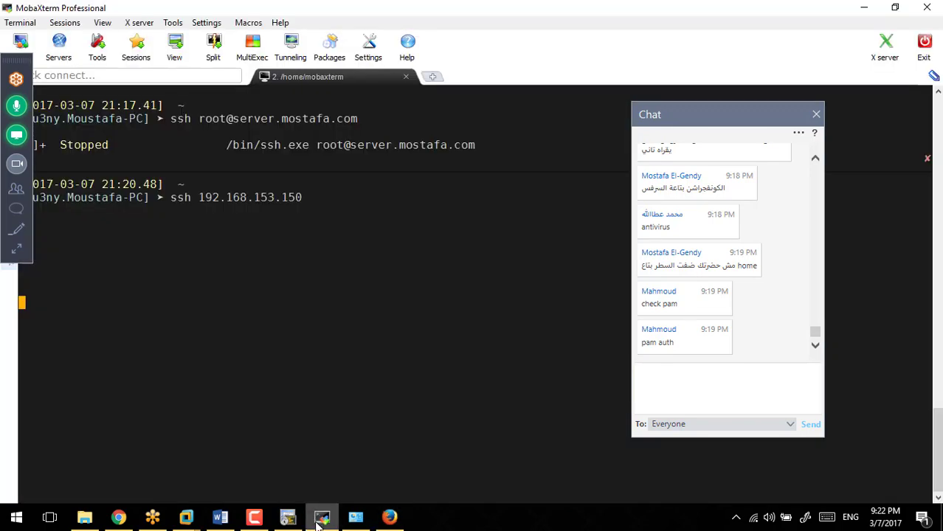
pyautogui.click(321, 518)
pyautogui.click(288, 517)
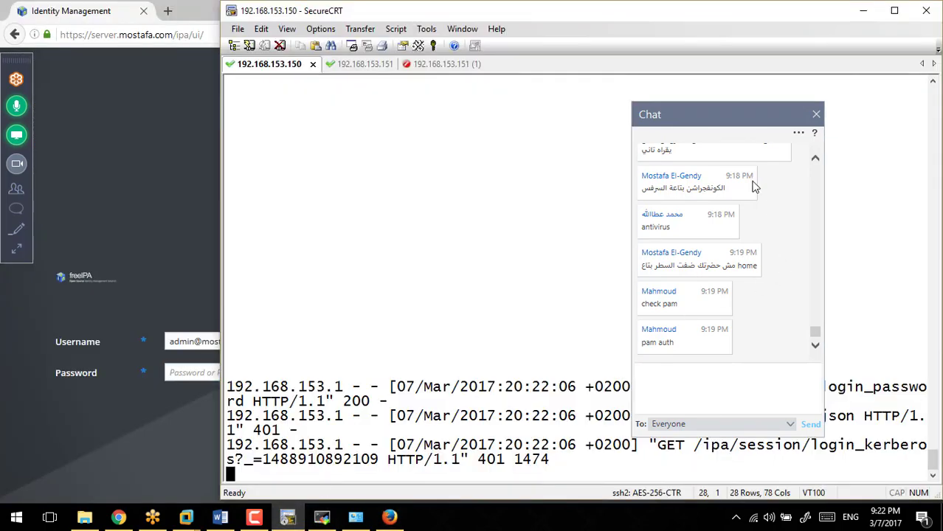
# Move the chat window aside and bring Firefox's FreeIPA login page forward
pyautogui.click(739, 109)
pyautogui.moveTo(874, 53); pyautogui.dragTo(876, 52)
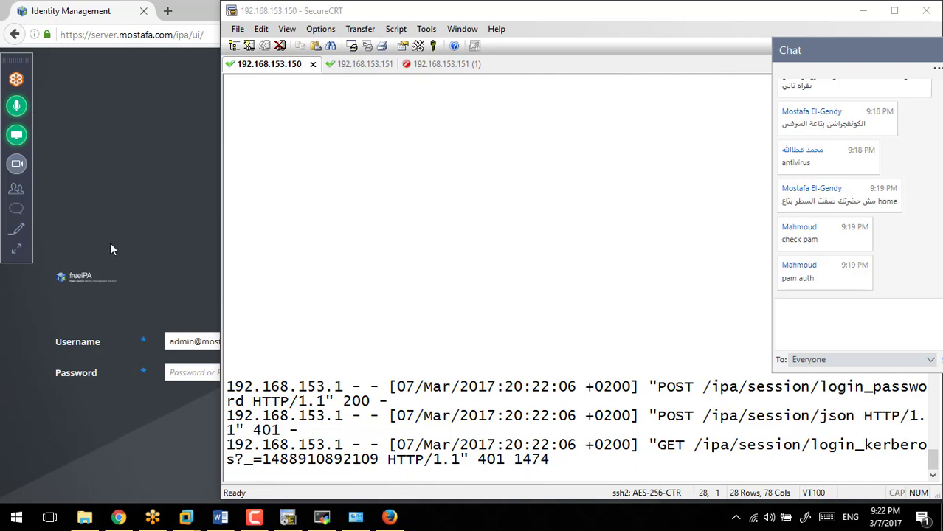
pyautogui.click(106, 271)
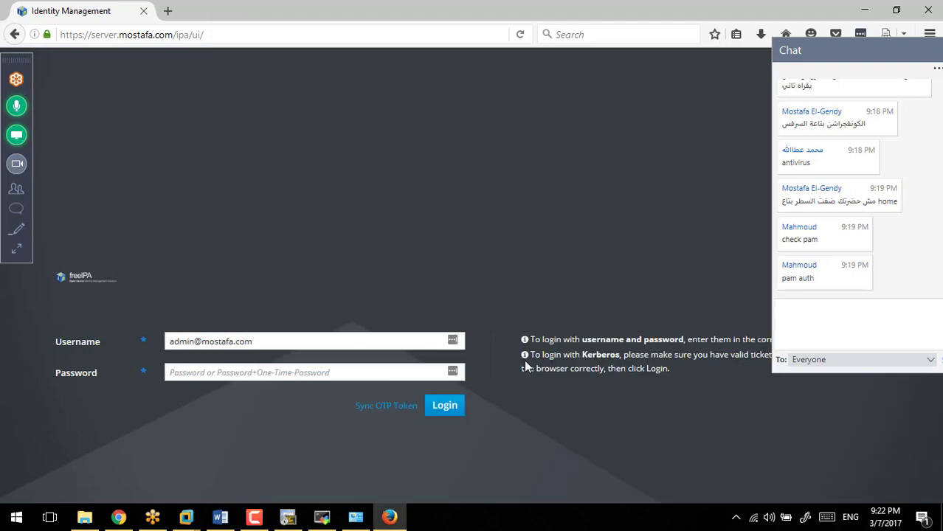
# Open the Kerberos browser configuration help from the FreeIPA login page
pyautogui.click(378, 376)
pyautogui.moveTo(874, 47); pyautogui.dragTo(841, 6)
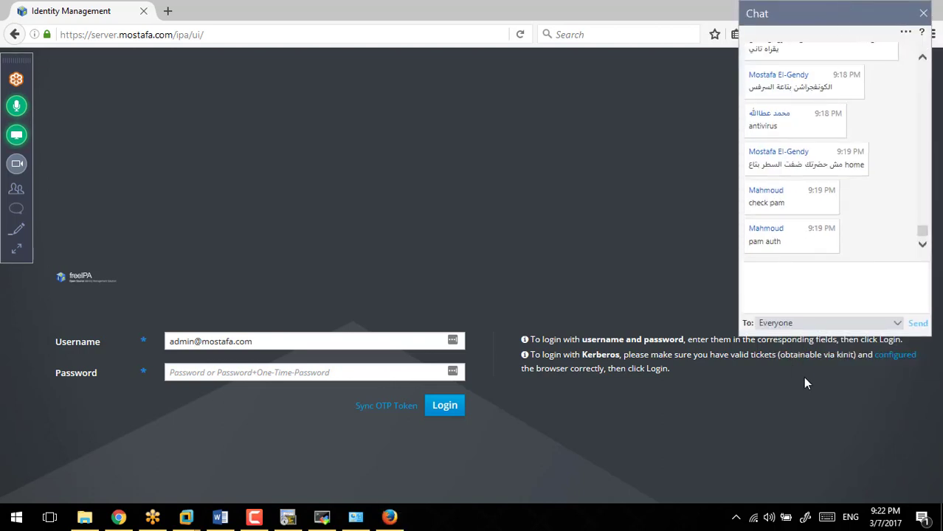
pyautogui.click(885, 365)
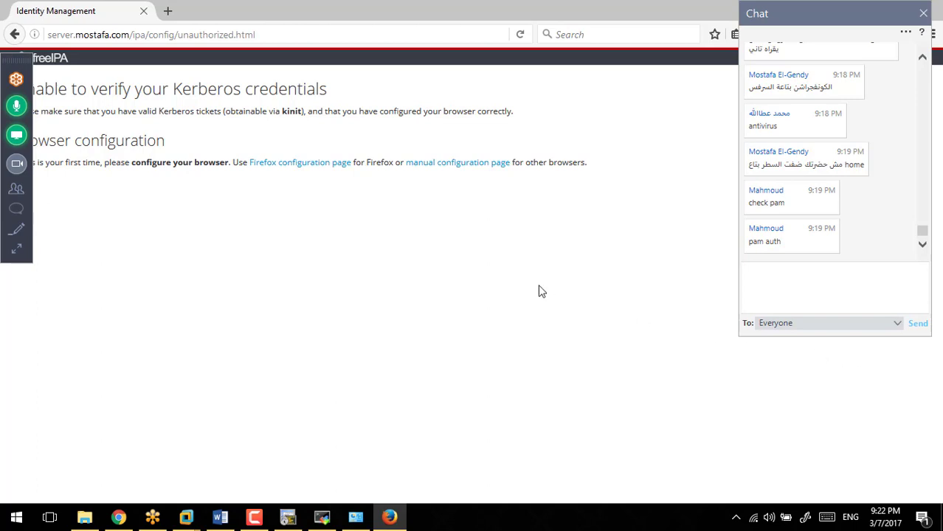
pyautogui.moveTo(19, 63); pyautogui.dragTo(23, 222)
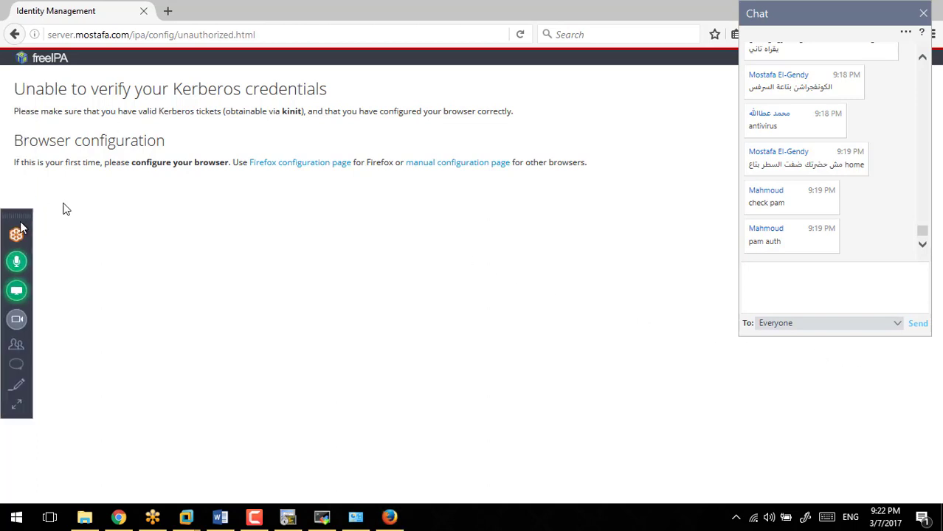
# Import the server's CA certificate trusted for websites only, then return to the Web UI
pyautogui.click(313, 165)
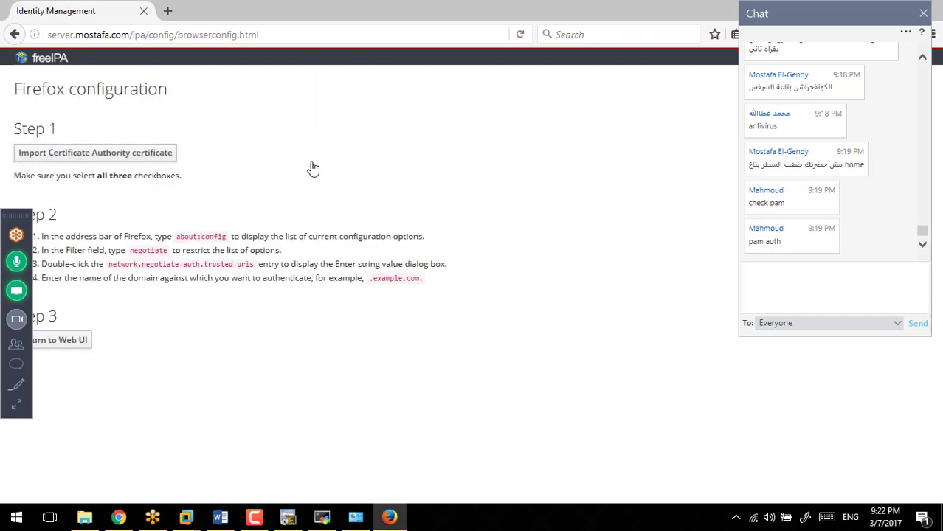
pyautogui.click(107, 154)
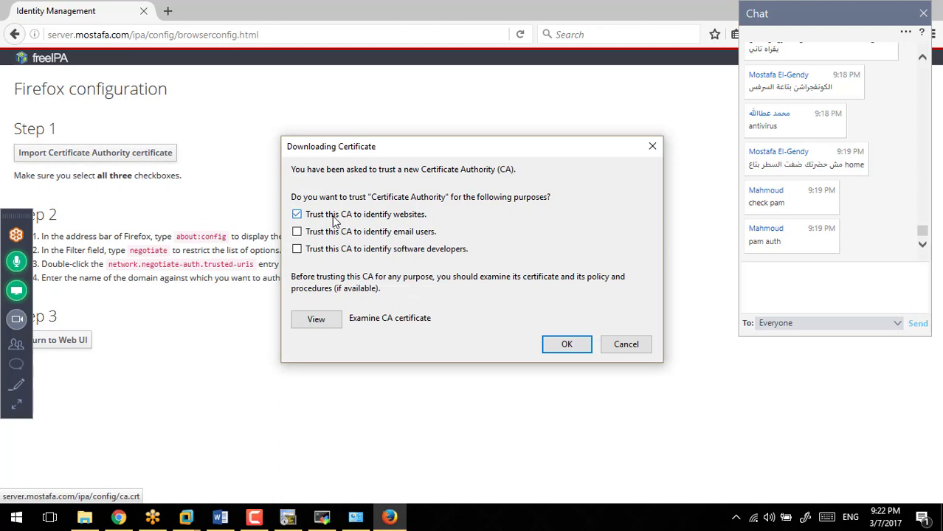
pyautogui.click(344, 234)
pyautogui.click(344, 234)
pyautogui.click(558, 344)
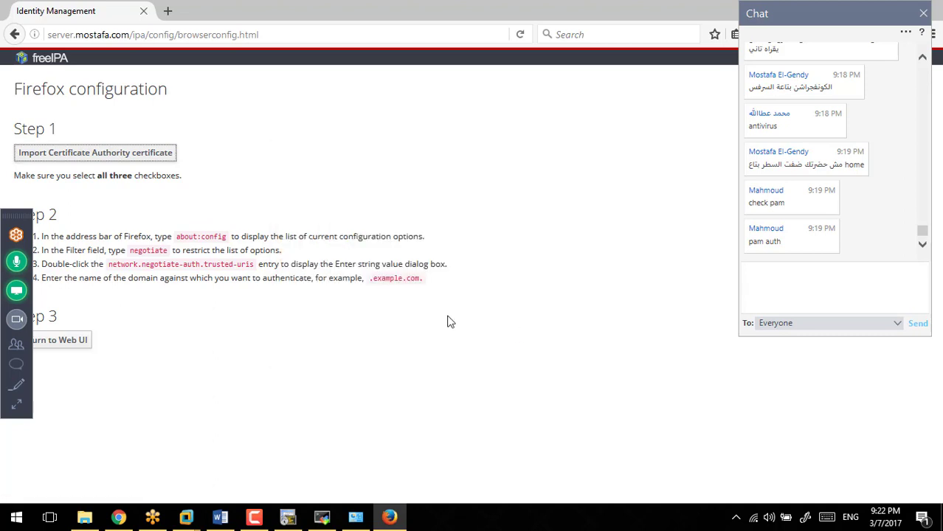
pyautogui.click(74, 342)
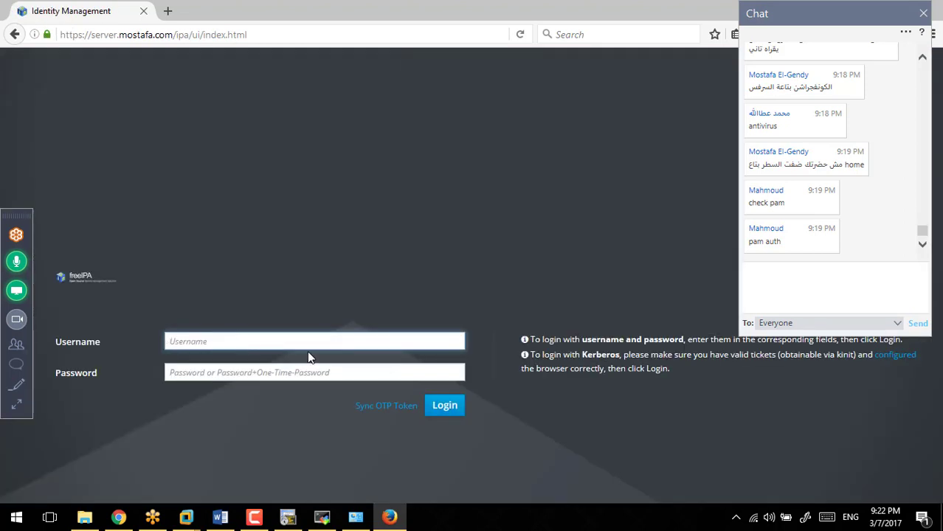
# Submit the admin username and password again, then open the Kerberos 'configured' help link
pyautogui.write('admi')
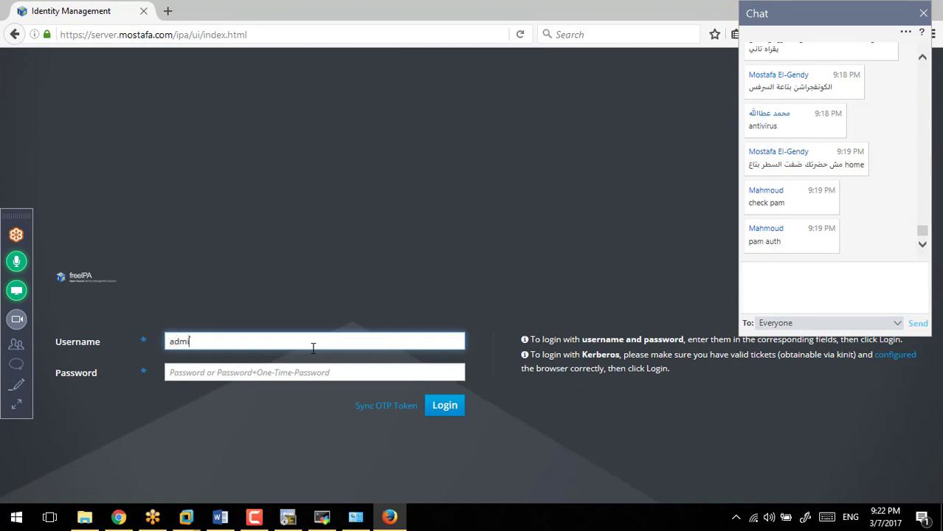
pyautogui.write('n@m')
pyautogui.write('•••••')
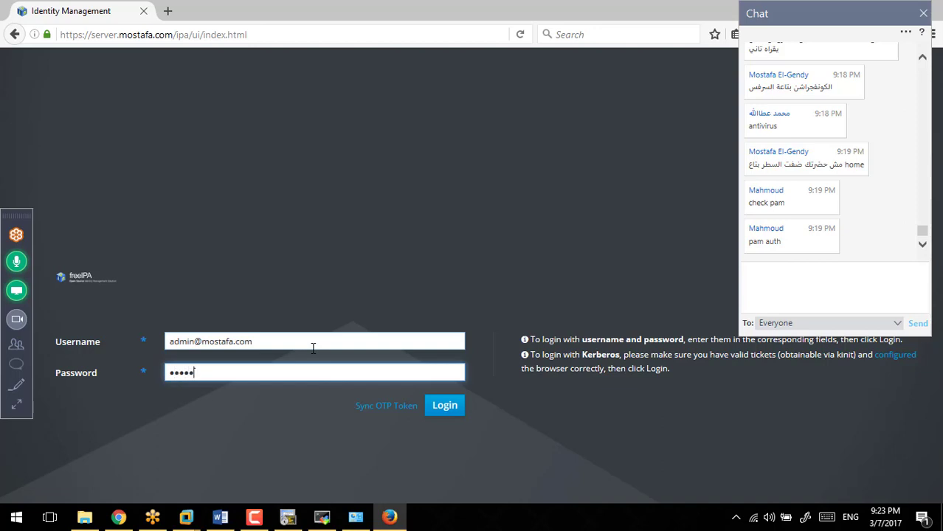
pyautogui.write('••••')
pyautogui.press('Return')
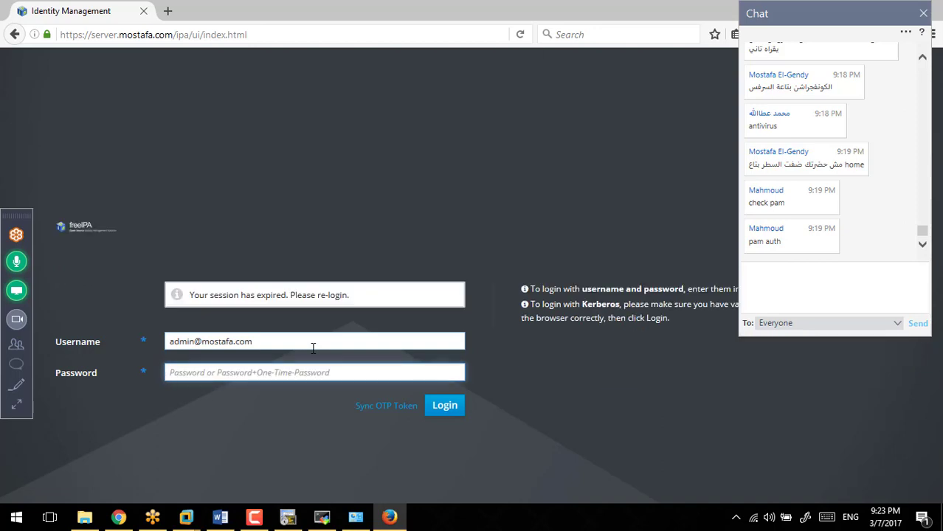
pyautogui.write('•••')
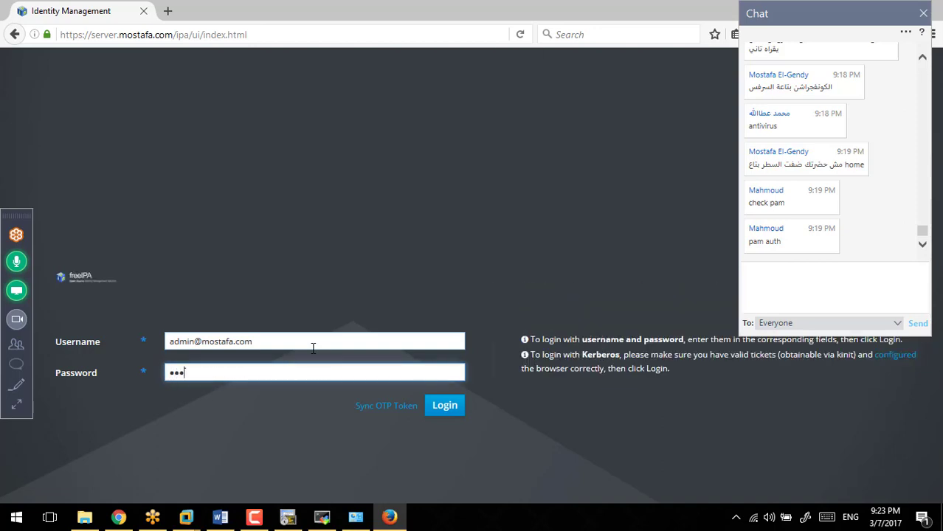
pyautogui.write('••••••')
pyautogui.press('Return')
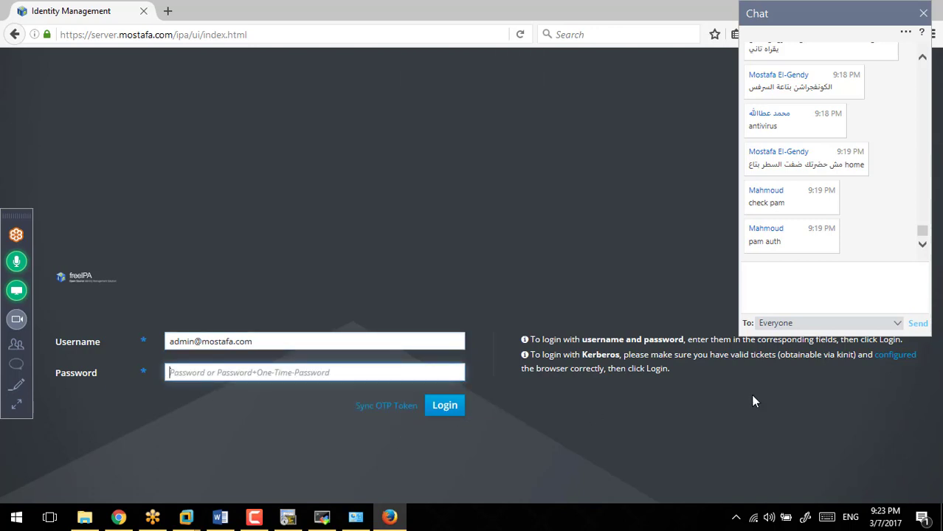
pyautogui.click(898, 357)
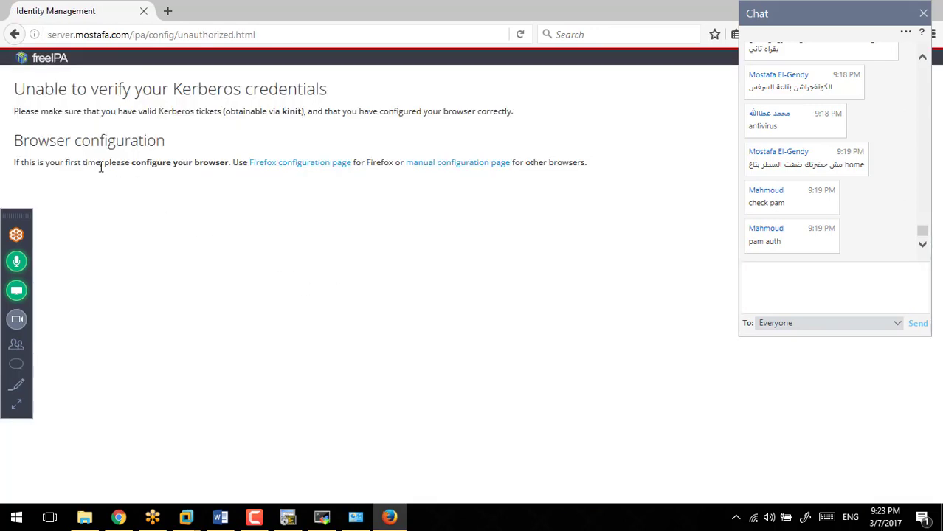
# Open the Firefox configuration page and copy the about:config text from Step 2
pyautogui.click(285, 164)
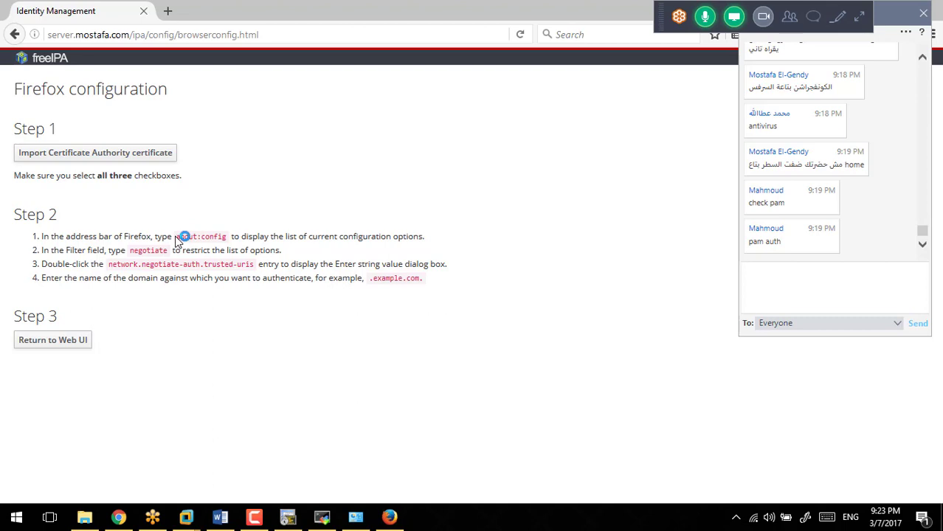
pyautogui.moveTo(177, 240); pyautogui.dragTo(231, 235)
pyautogui.rightClick(221, 237)
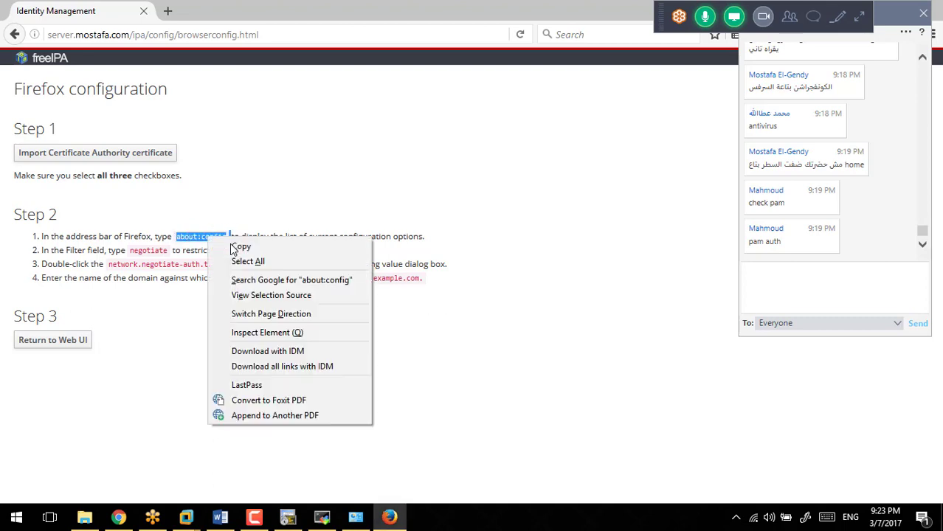
pyautogui.click(237, 244)
# Restart Firefox and load server.mostafa.com to bring up the FreeIPA login page
pyautogui.click(143, 12)
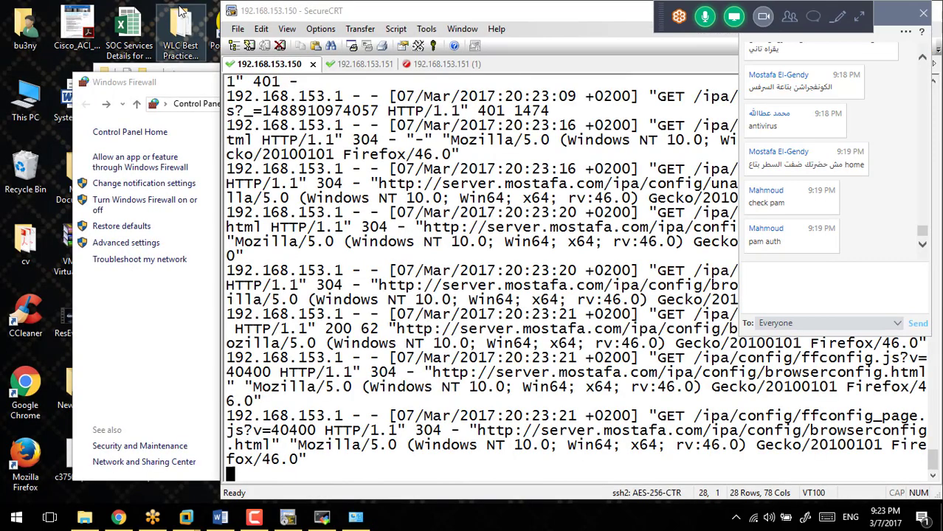
pyautogui.press('super')
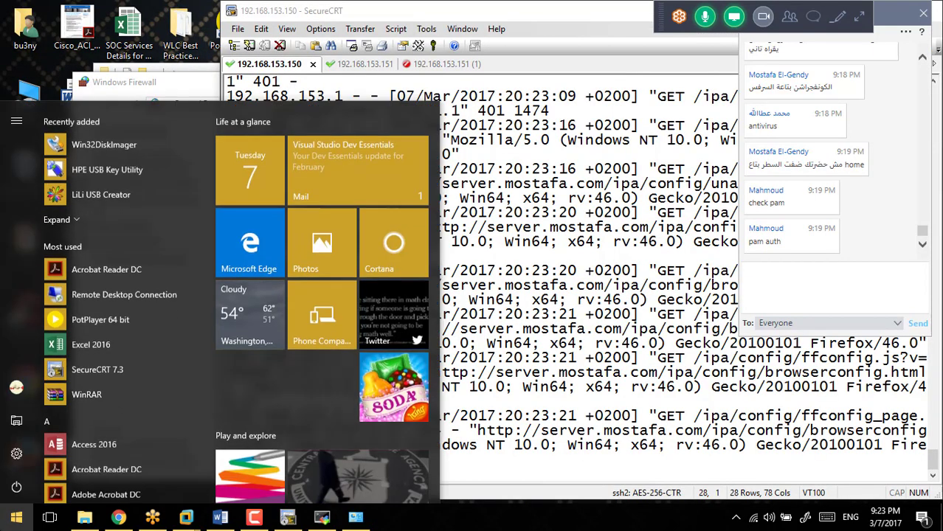
pyautogui.press('Escape')
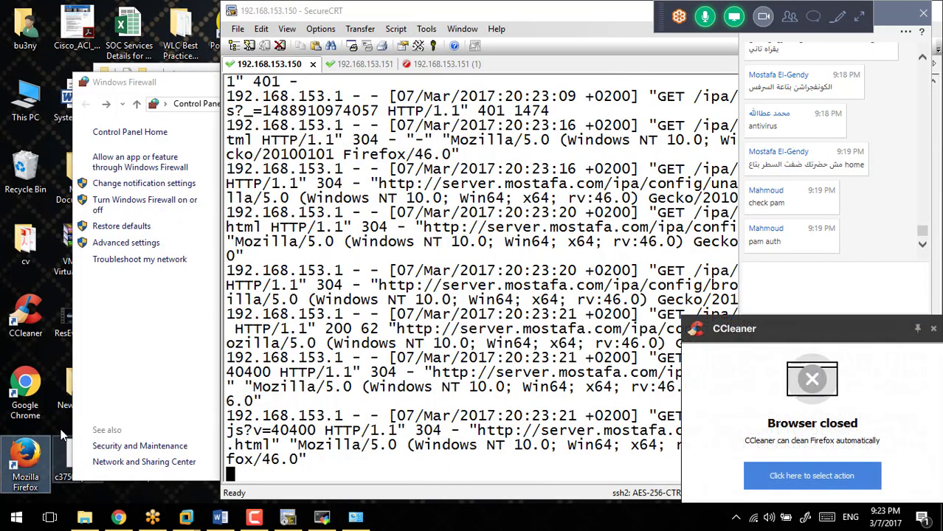
pyautogui.doubleClick(25, 459)
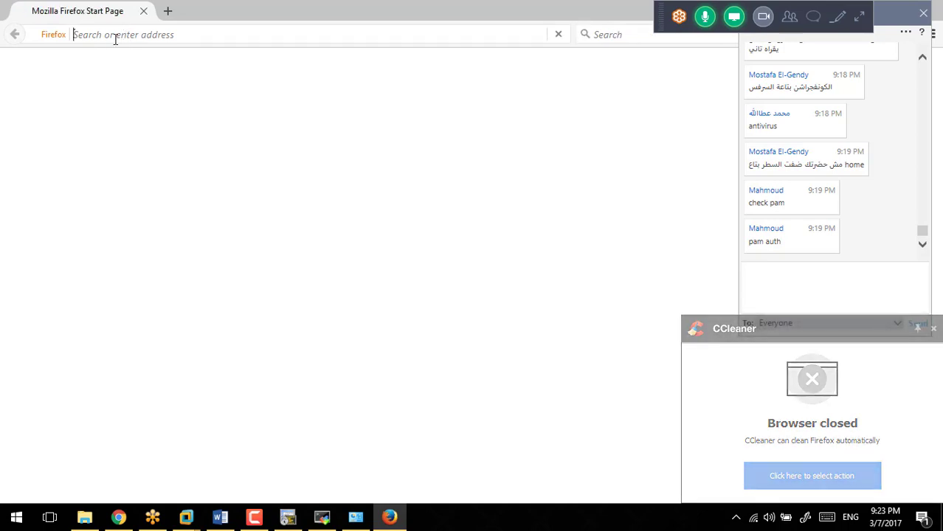
pyautogui.write('ser')
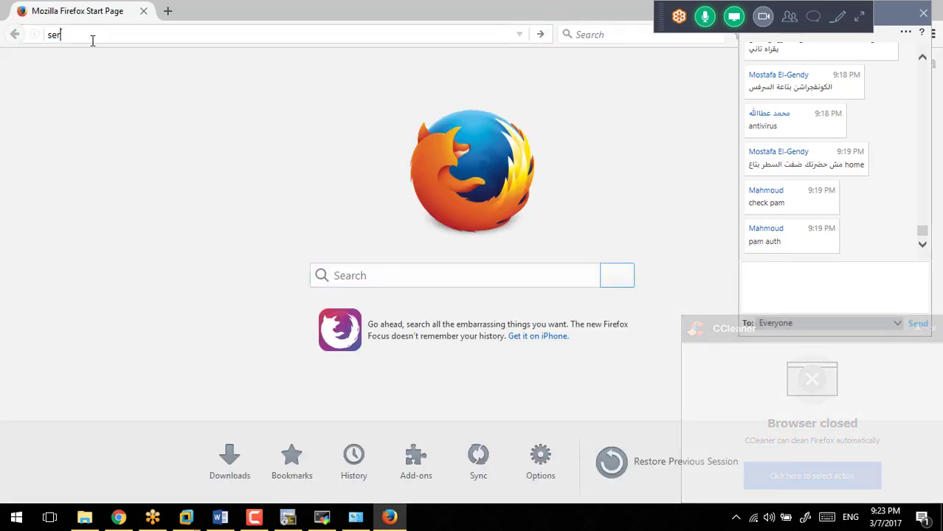
pyautogui.click(103, 37)
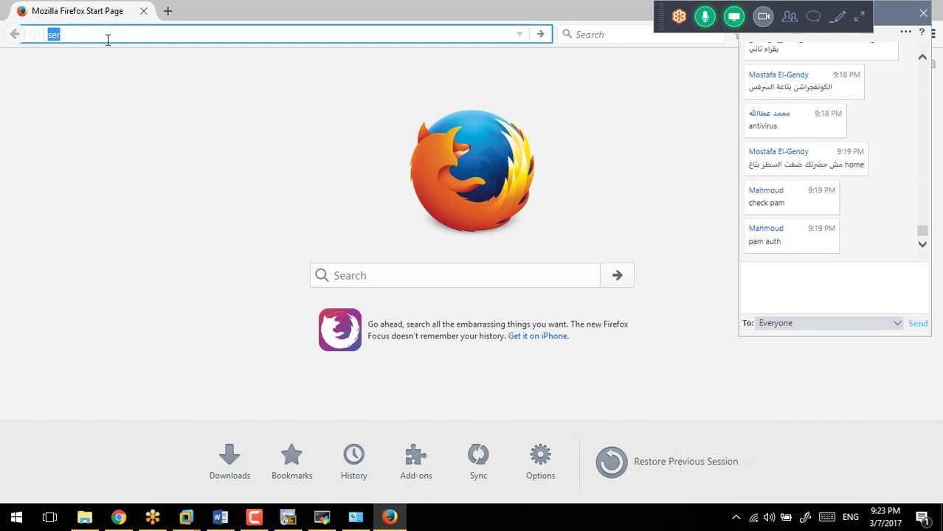
pyautogui.write('ser')
pyautogui.press('Return')
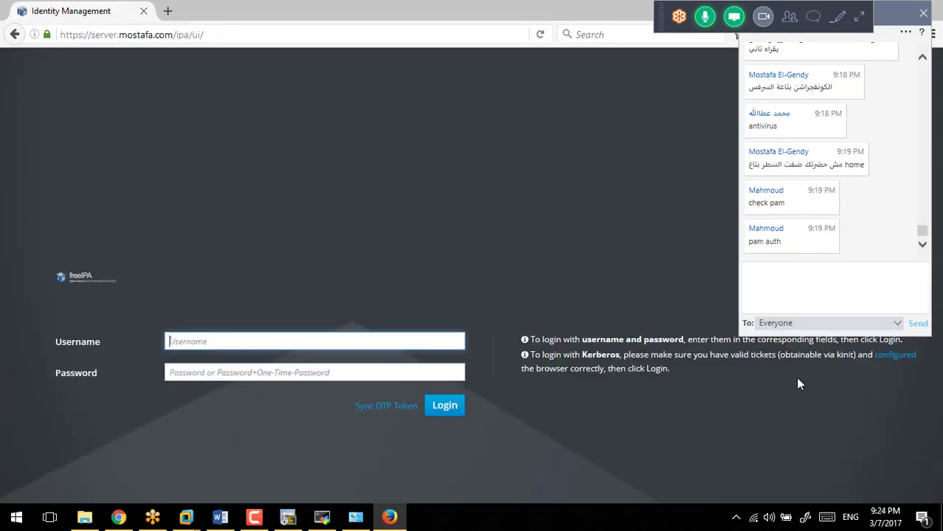
# Show FreeIPA's Firefox Kerberos instructions and open about:config in a new tab, accepting the warning
pyautogui.click(903, 354)
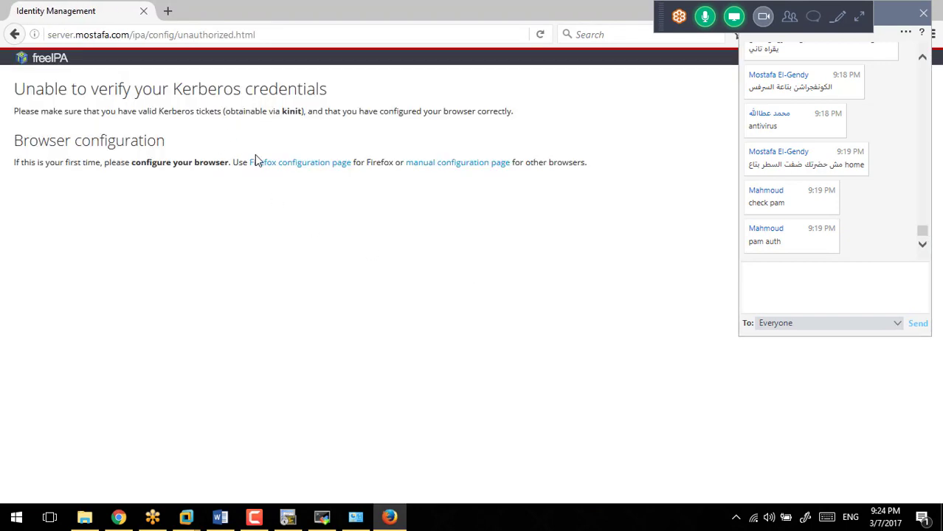
pyautogui.click(276, 163)
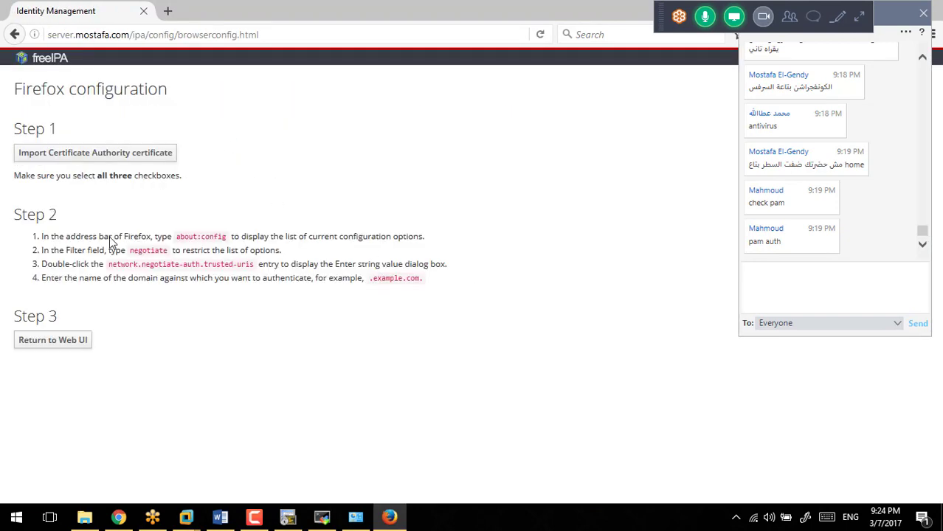
pyautogui.click(168, 10)
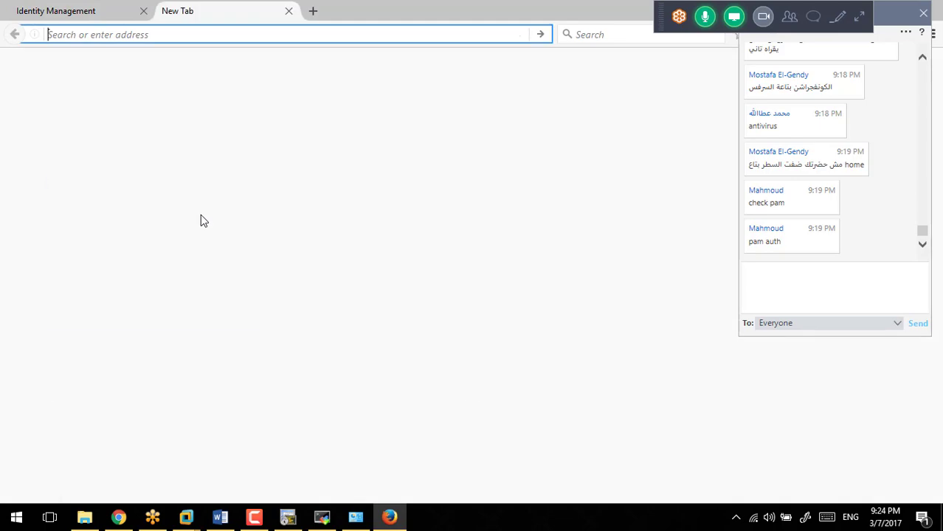
pyautogui.write('about:config')
pyautogui.press('Return')
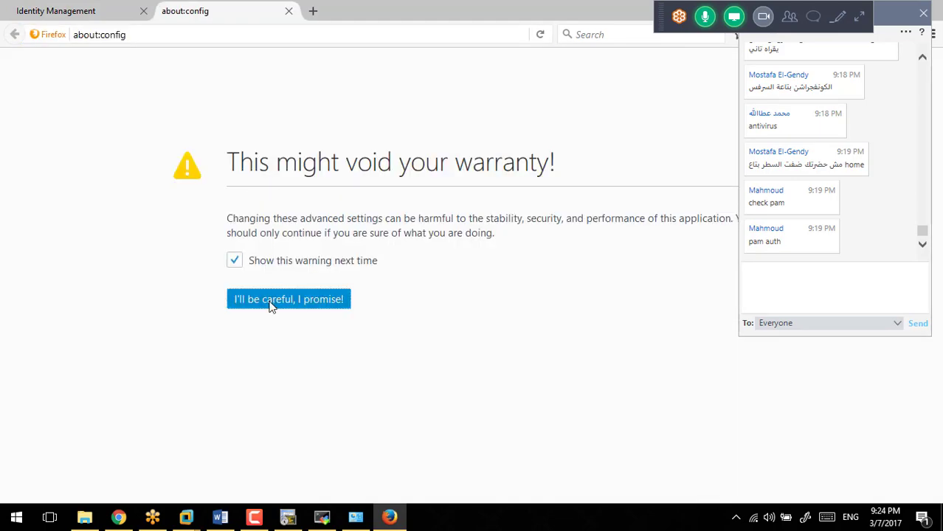
pyautogui.click(270, 303)
# Filter the about:config preferences on 'negotiate', copied from the instructions
pyautogui.click(111, 10)
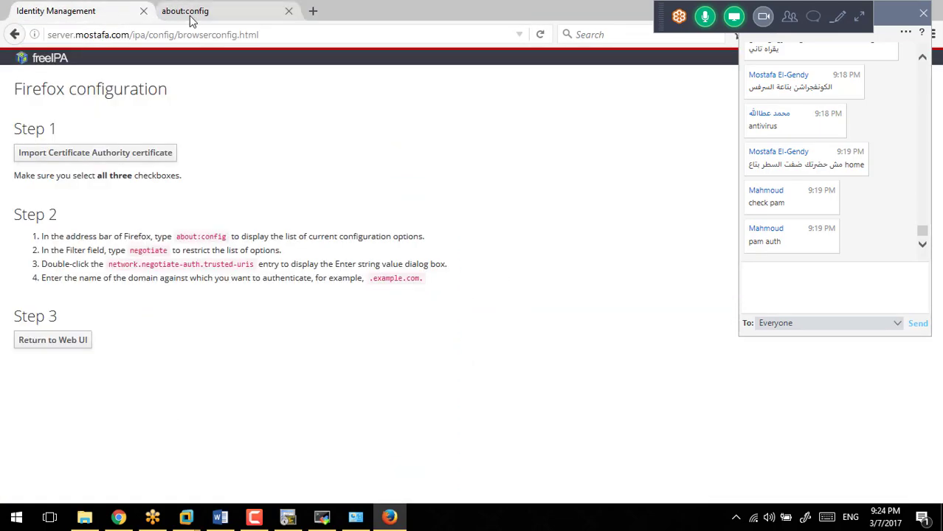
pyautogui.doubleClick(152, 251)
pyautogui.hotkey('ctrl', 'c')
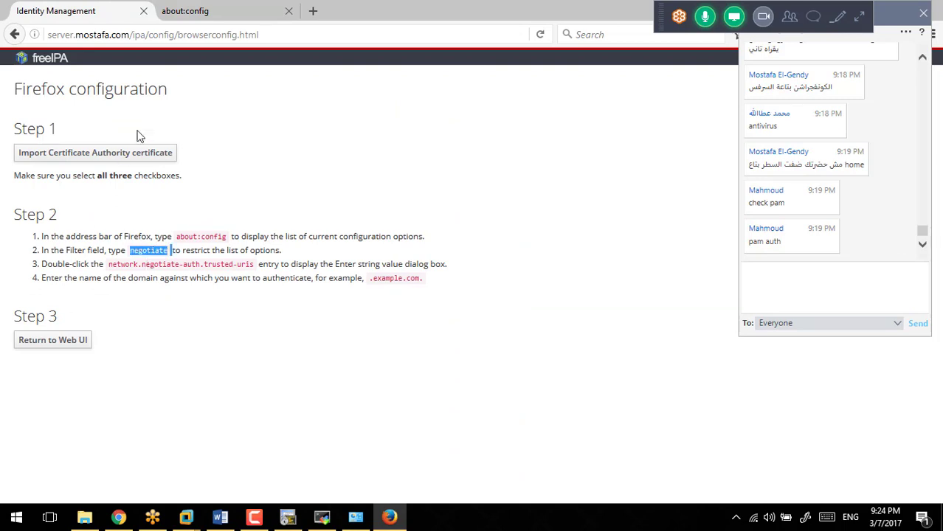
pyautogui.click(196, 15)
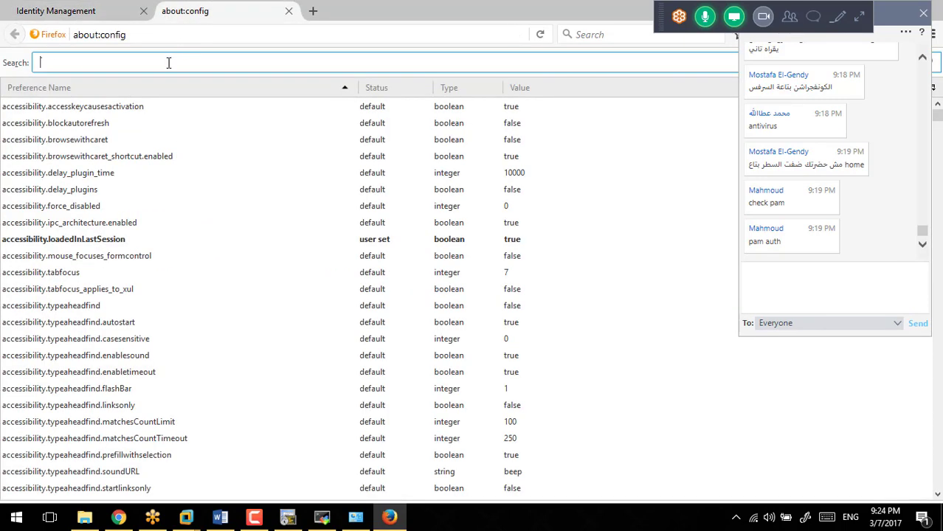
pyautogui.hotkey('ctrl', 'v')
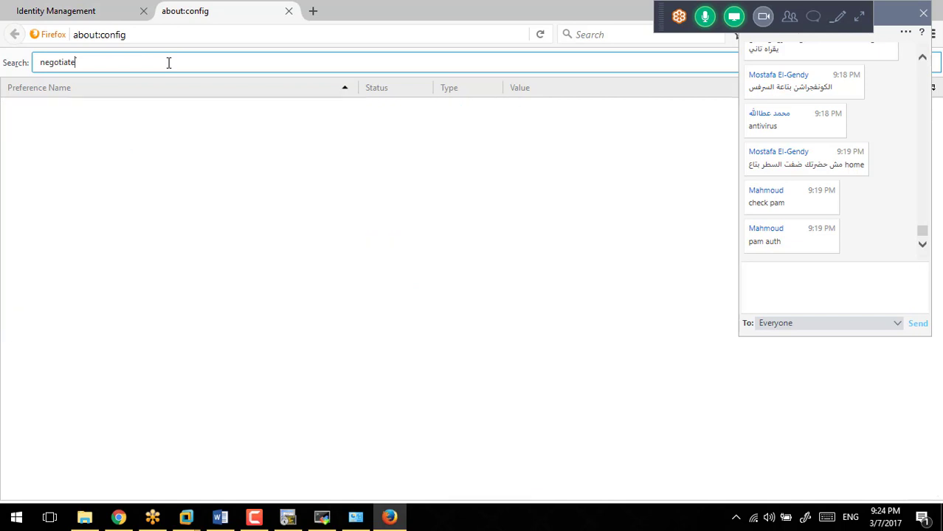
# Locate network.negotiate-auth.trusted-uris among the negotiate preferences and inspect its value
pyautogui.click(89, 11)
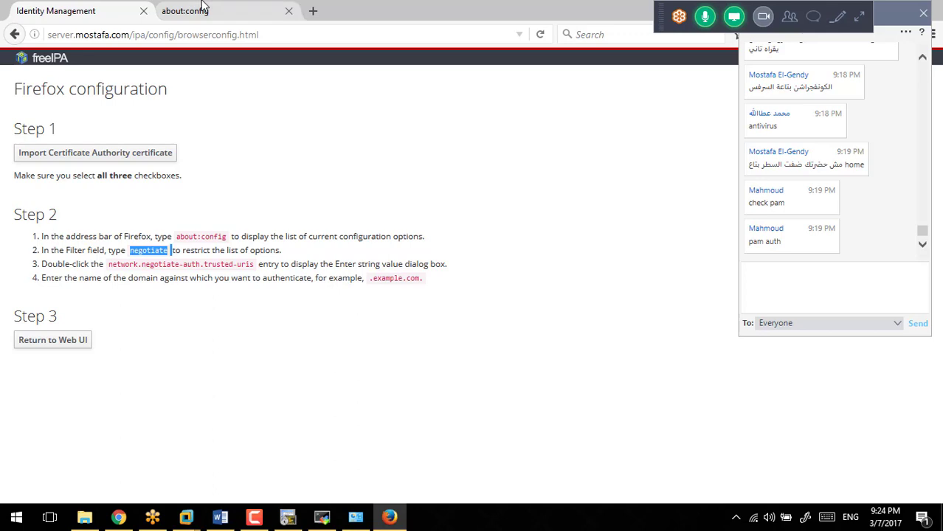
pyautogui.click(203, 7)
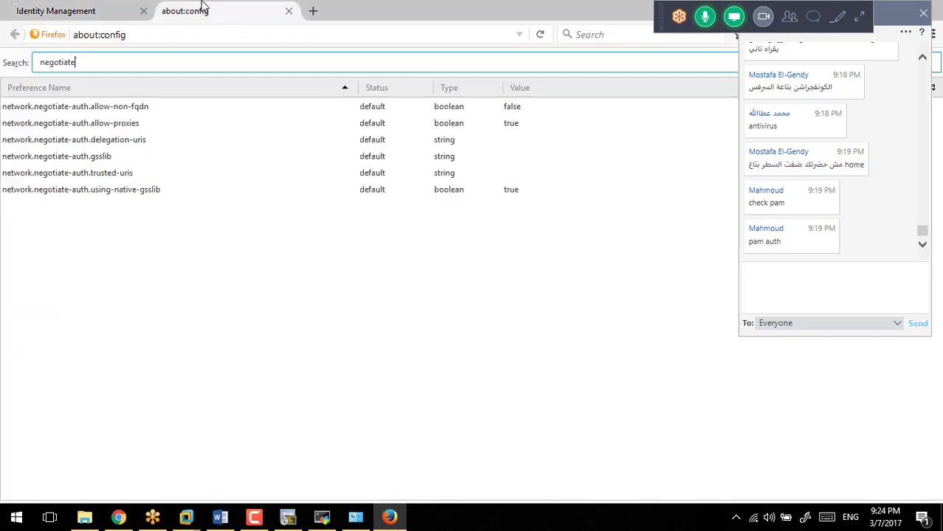
pyautogui.click(162, 141)
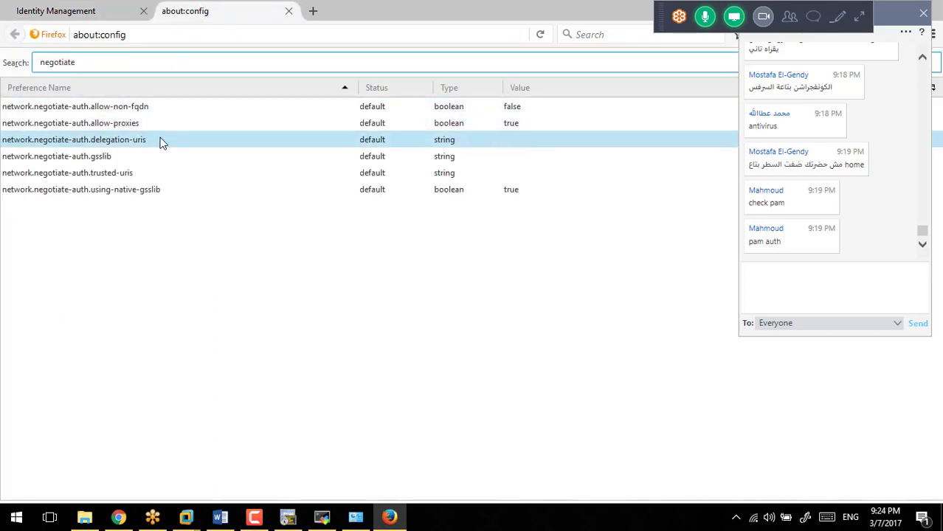
pyautogui.click(141, 174)
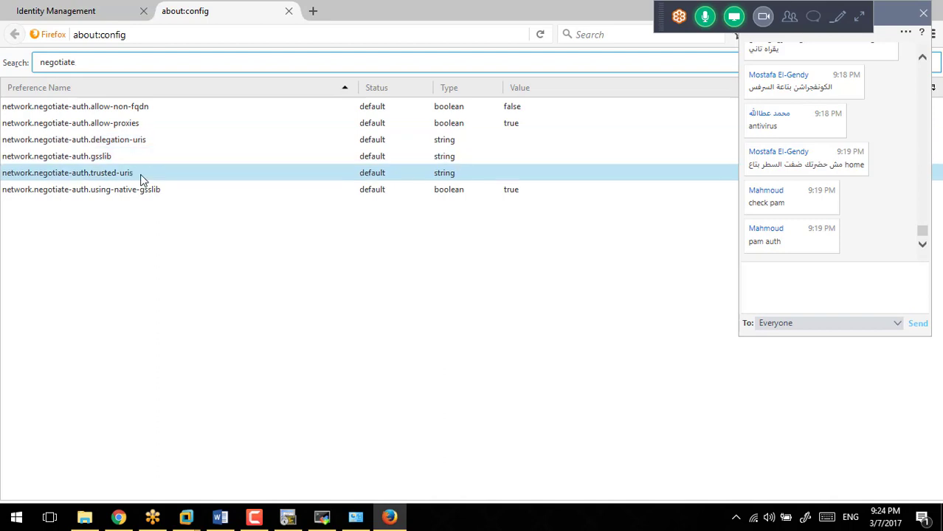
pyautogui.doubleClick(140, 174)
pyautogui.click(166, 14)
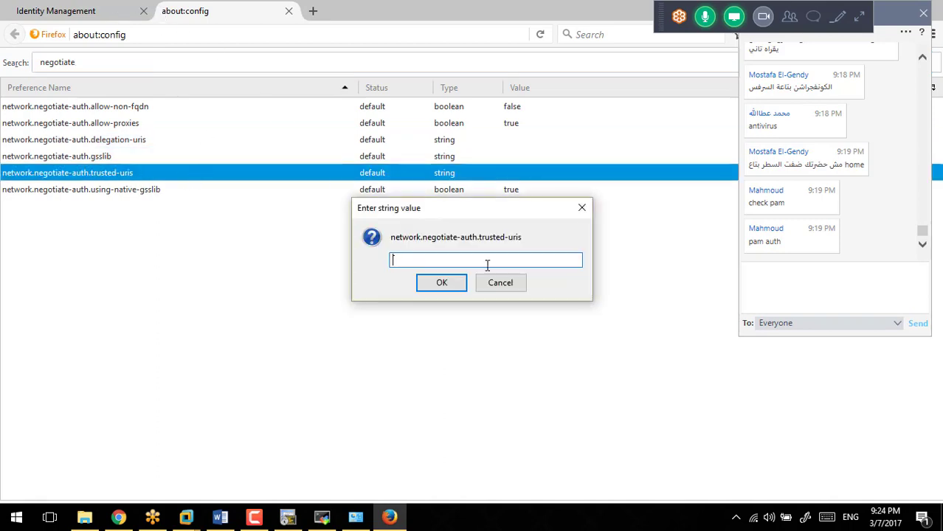
pyautogui.click(481, 280)
pyautogui.click(115, 12)
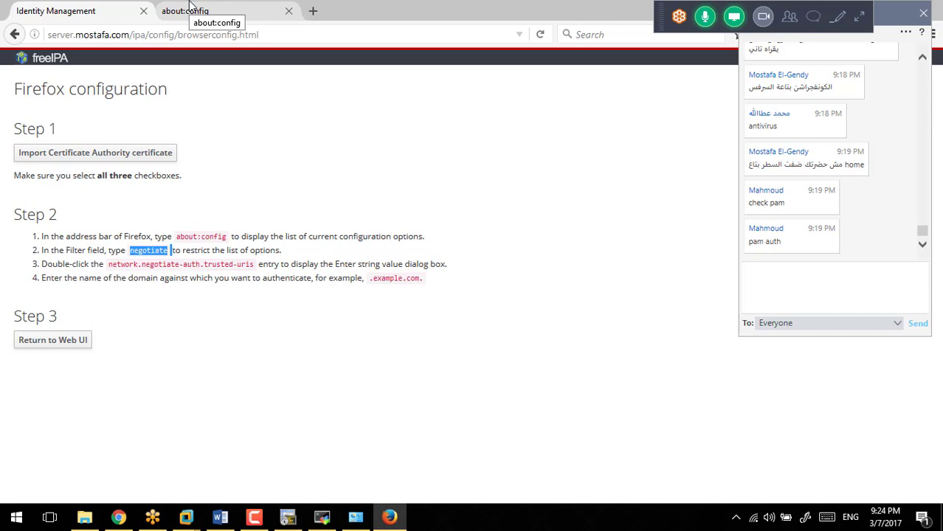
# Set network.negotiate-auth.trusted-uris to .mostafa.com and return to the FreeIPA login page
pyautogui.click(189, 8)
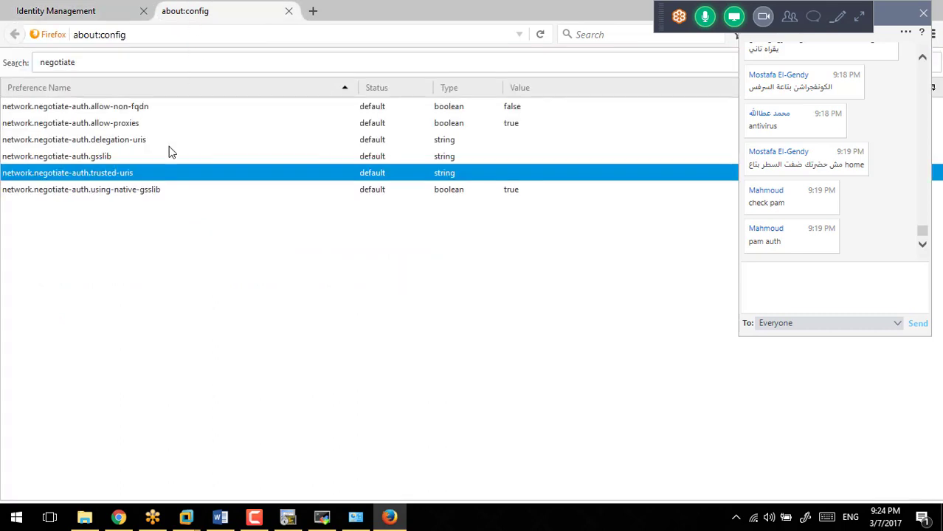
pyautogui.doubleClick(139, 174)
pyautogui.write('mostafa.com')
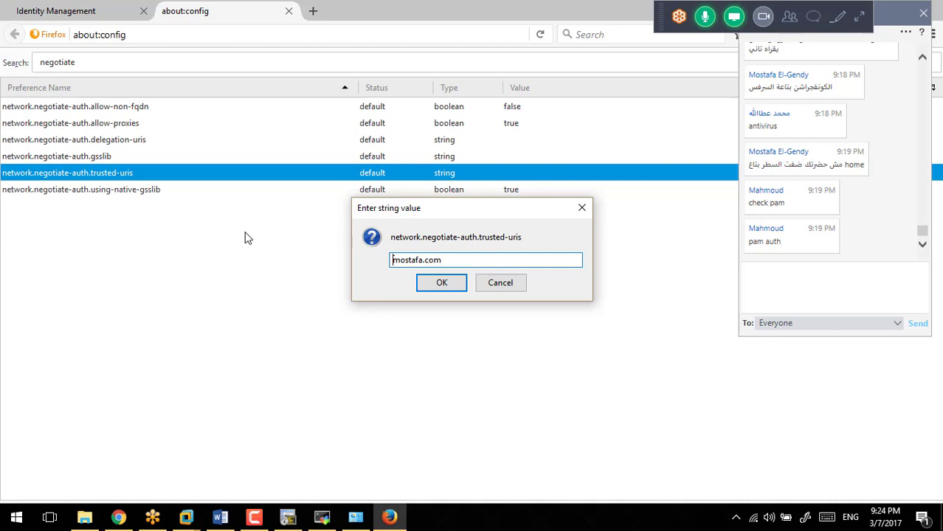
pyautogui.write('.')
pyautogui.press('BackSpace')
pyautogui.write('.')
pyautogui.click(455, 288)
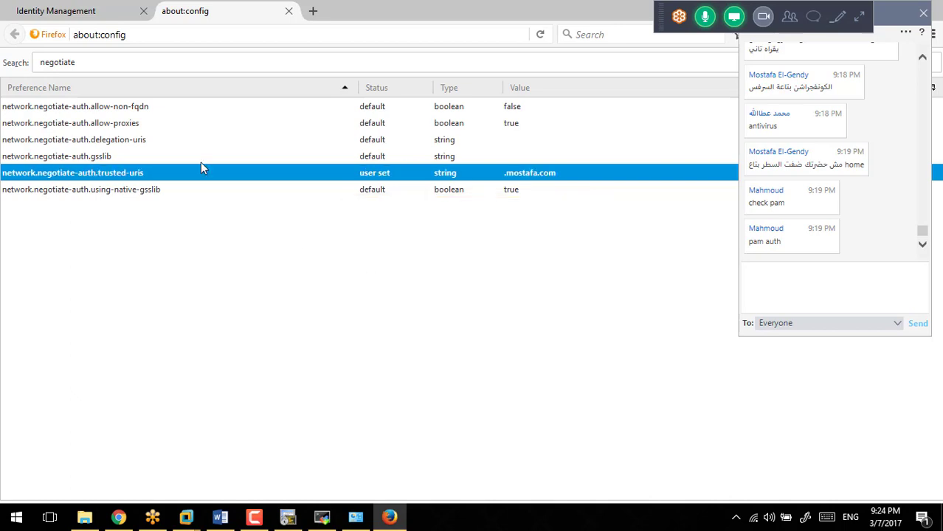
pyautogui.click(95, 11)
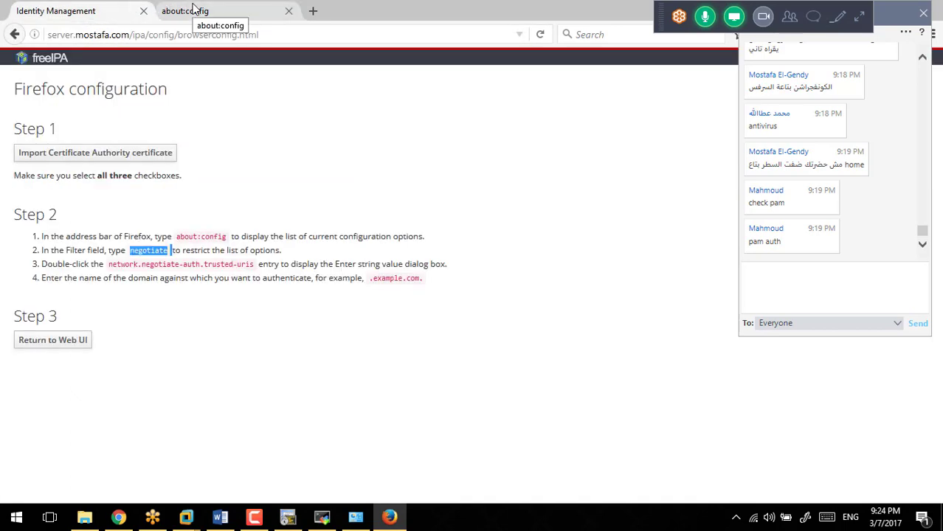
pyautogui.click(73, 345)
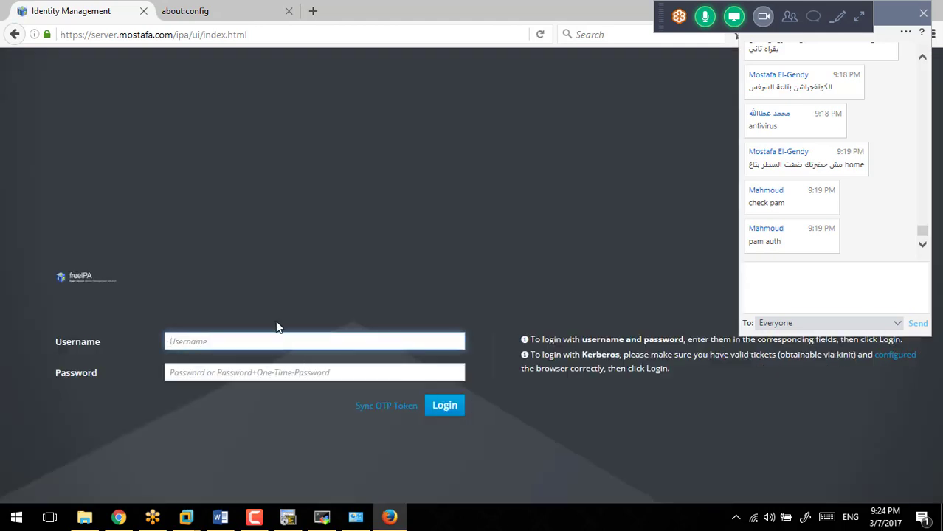
# Replace the login username with the domain-qualified admin principal and leave the password empty
pyautogui.write('admin')
pyautogui.press('Tab')
pyautogui.write('•')
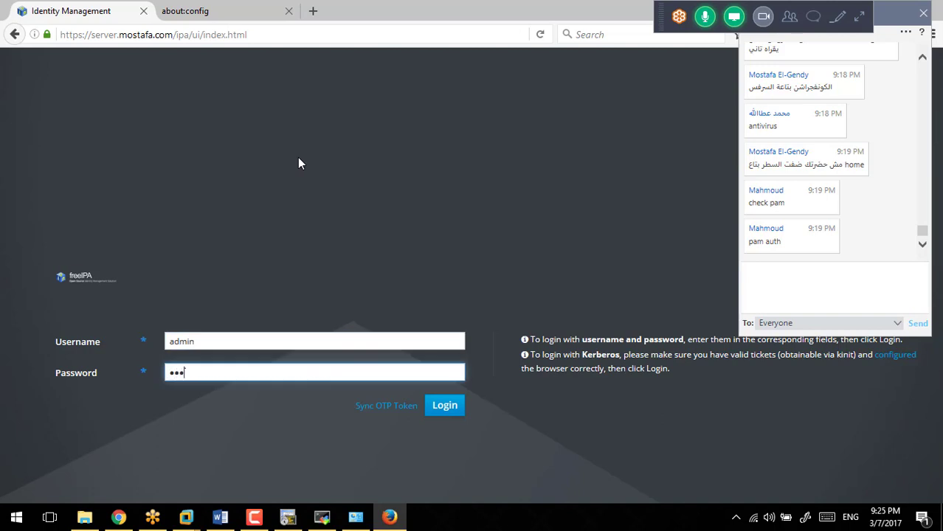
pyautogui.write('••••••••')
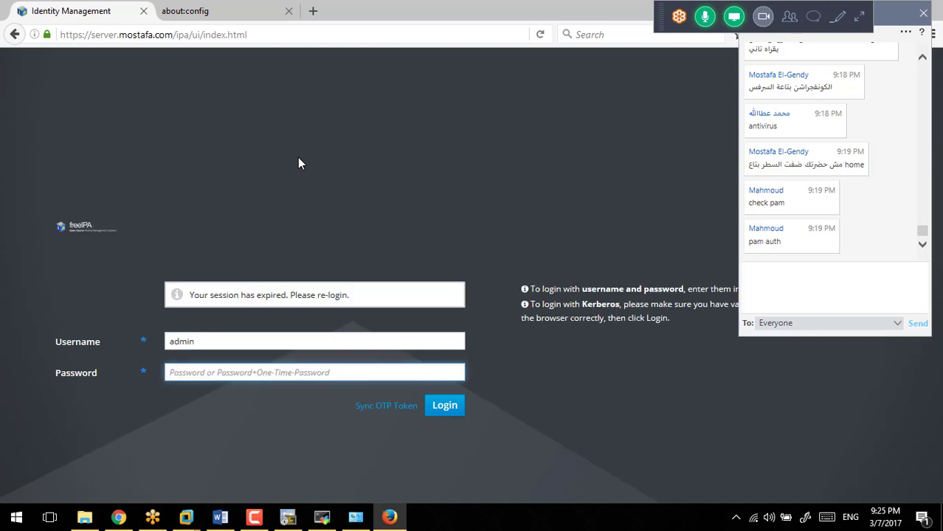
pyautogui.write('*****')
pyautogui.press('BackSpace')
pyautogui.press('BackSpace')
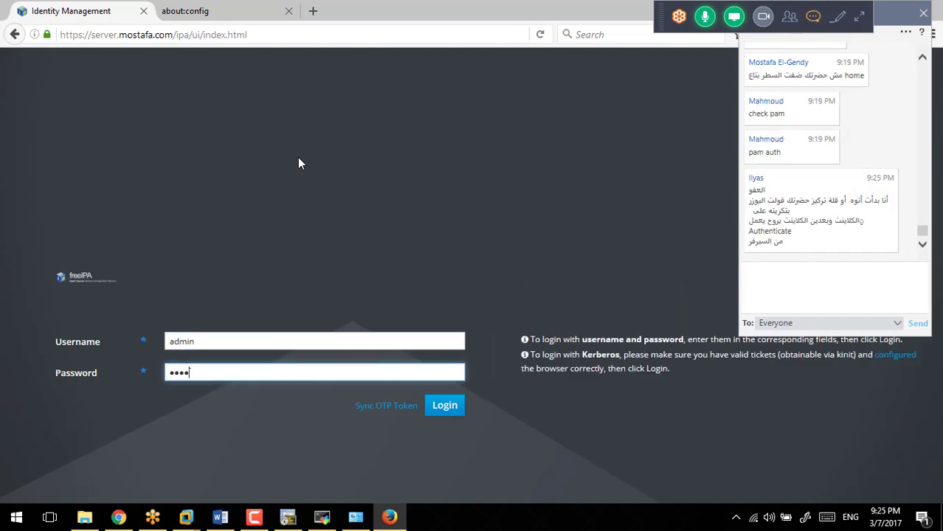
pyautogui.press('BackSpace')
pyautogui.press('BackSpace')
pyautogui.press('BackSpace')
pyautogui.hotkey('shift', 'Tab')
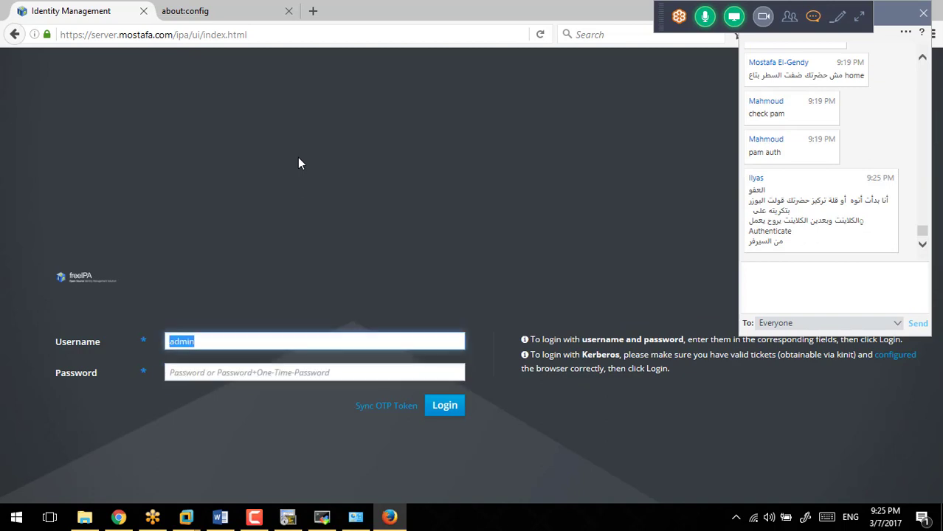
pyautogui.press('Tab')
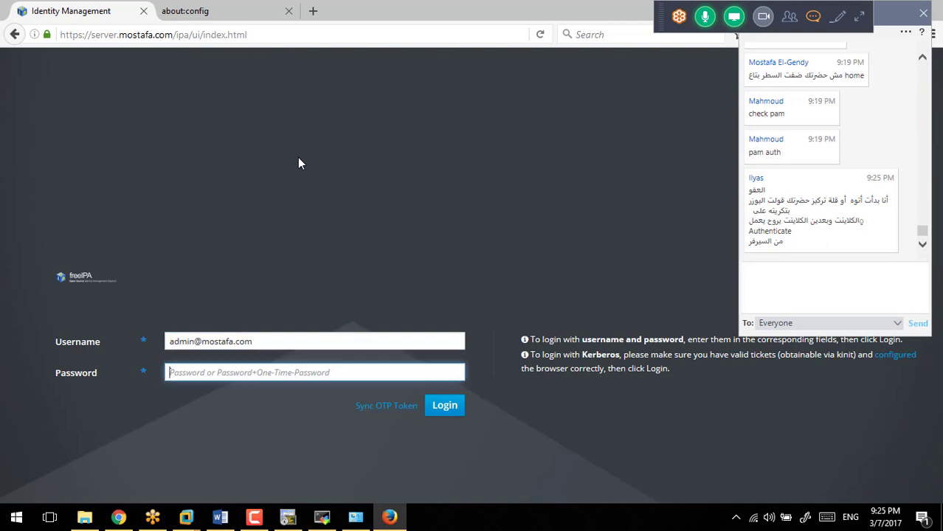
pyautogui.write('*********')
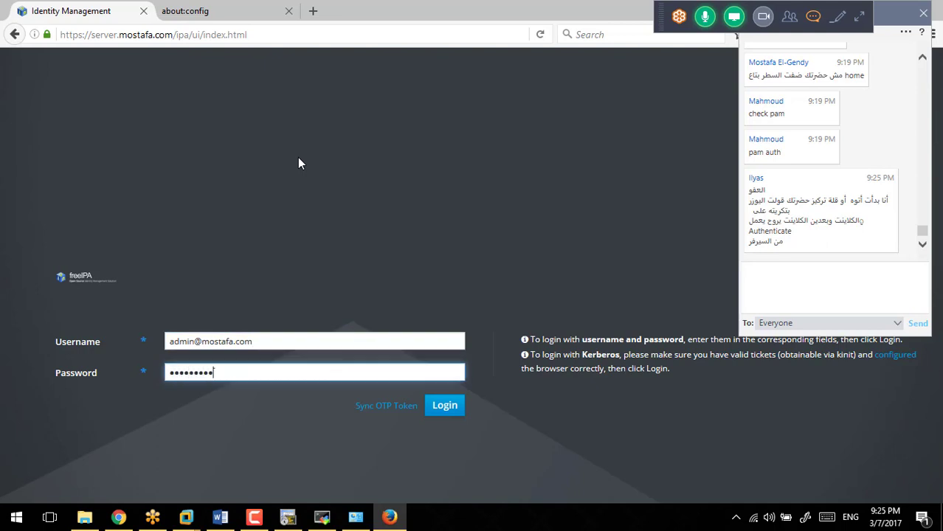
pyautogui.press('Return')
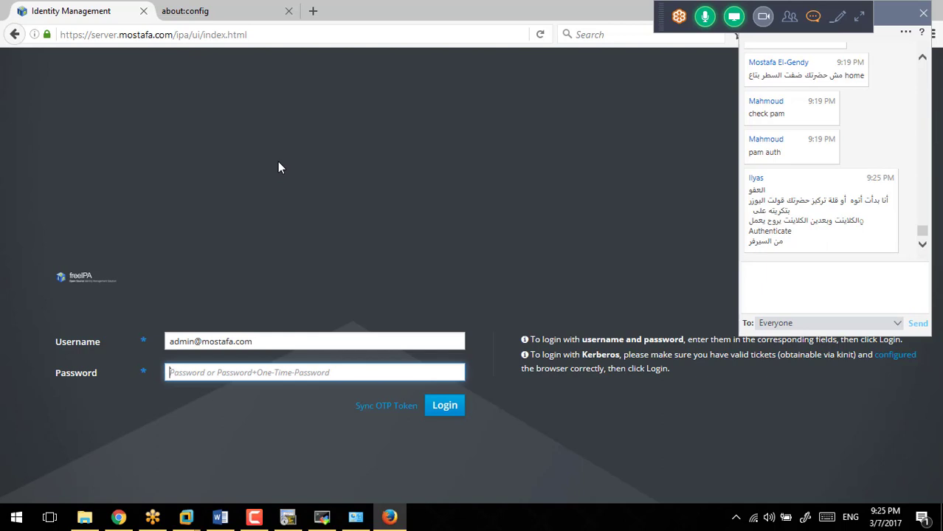
# Cancel the domain user's pending password prompt for client1 and return to the root session
pyautogui.click(288, 516)
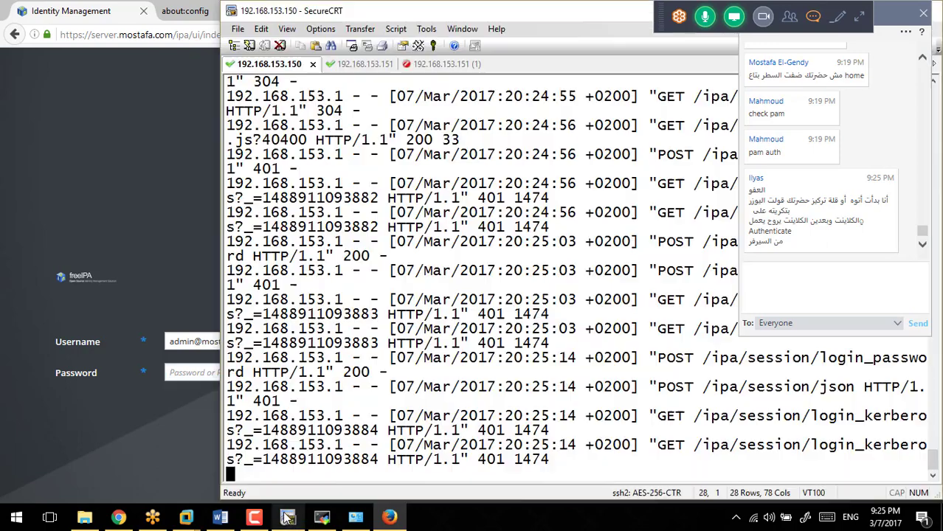
pyautogui.click(418, 64)
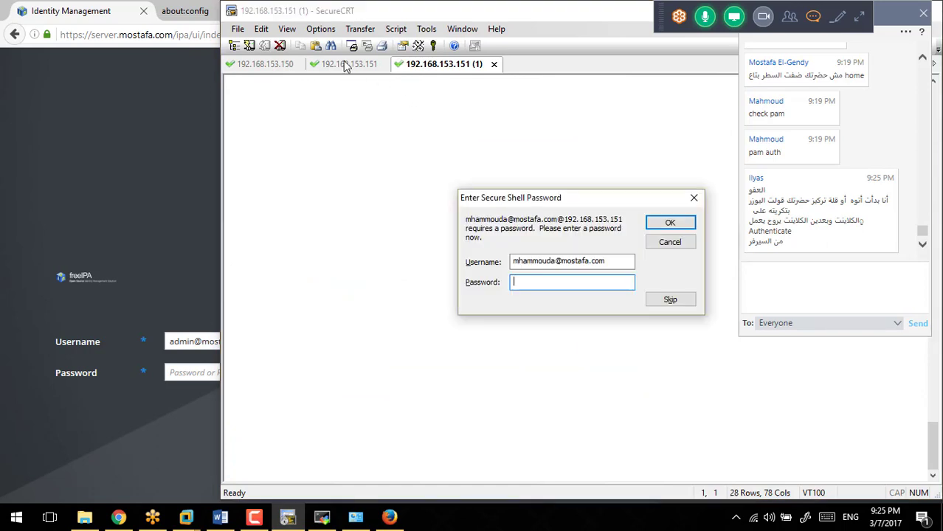
pyautogui.click(669, 241)
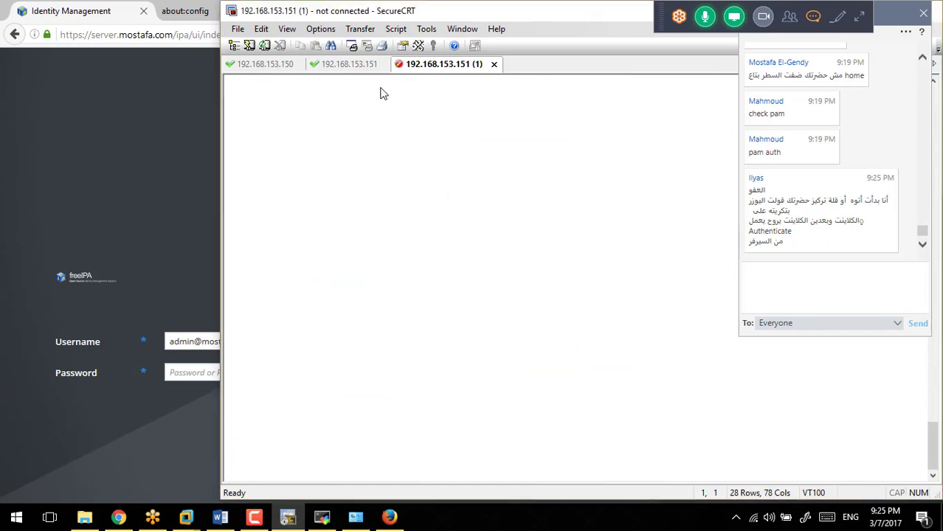
pyautogui.click(347, 63)
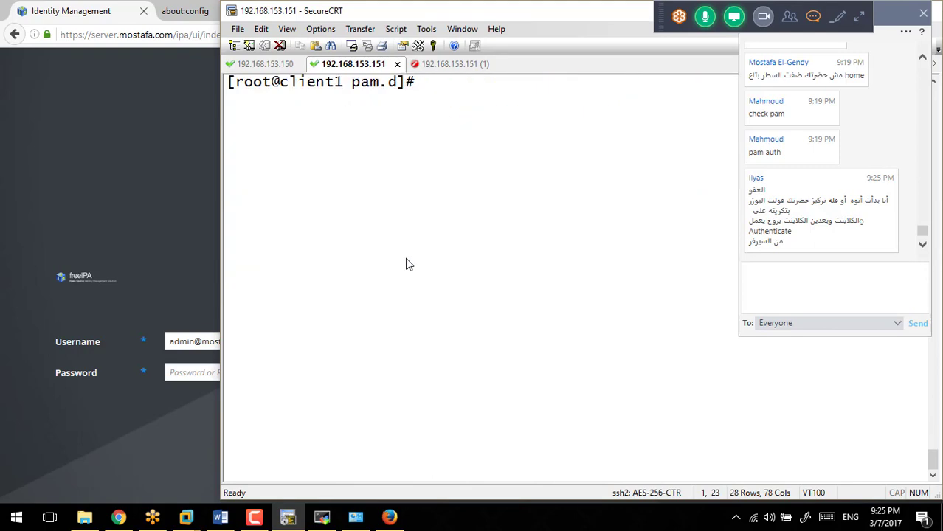
# Rerun authconfig --help on client1 and page through its options
pyautogui.press('Up')
pyautogui.press('Up')
pyautogui.press('Up')
pyautogui.press('Up')
pyautogui.press('Up')
pyautogui.press('Up')
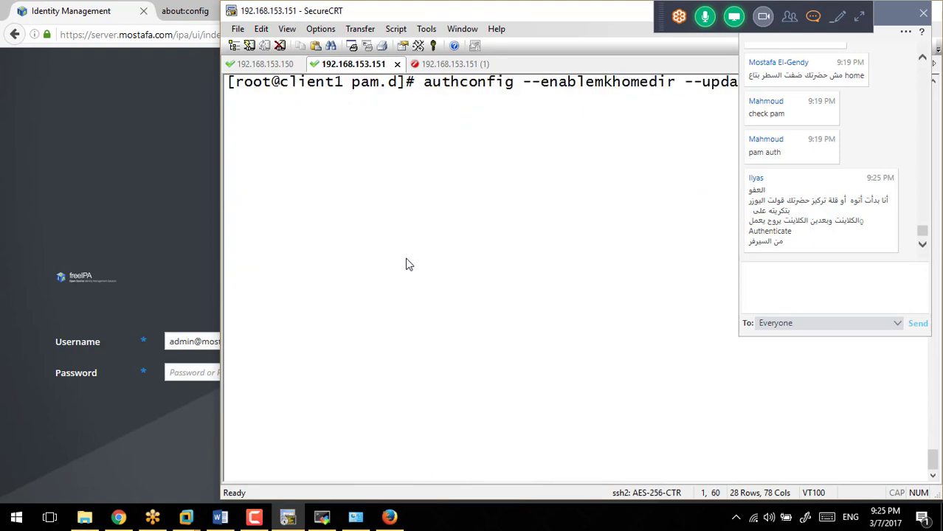
pyautogui.press('Up')
pyautogui.press('Down')
pyautogui.press('Up')
pyautogui.press('Down')
pyautogui.press('Up')
pyautogui.press('Up')
pyautogui.press('Up')
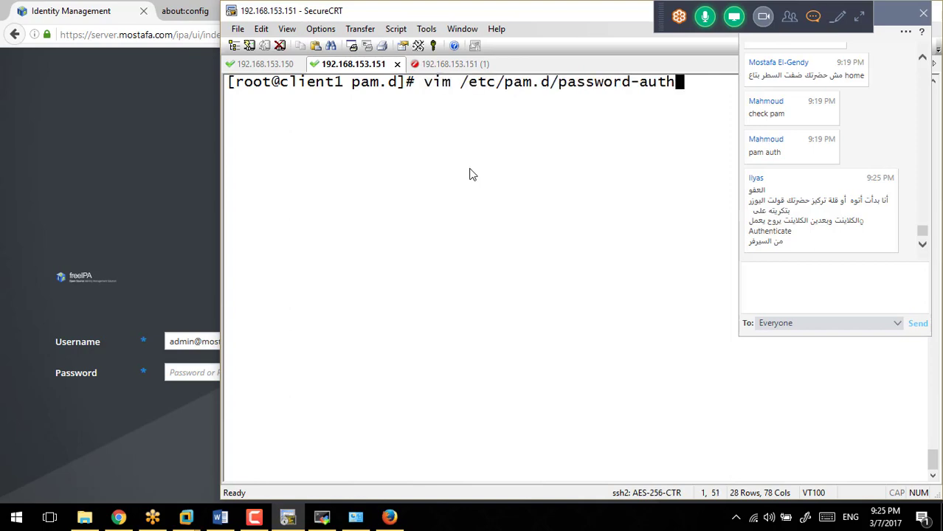
pyautogui.press('Up')
pyautogui.press('Down')
pyautogui.press('Return')
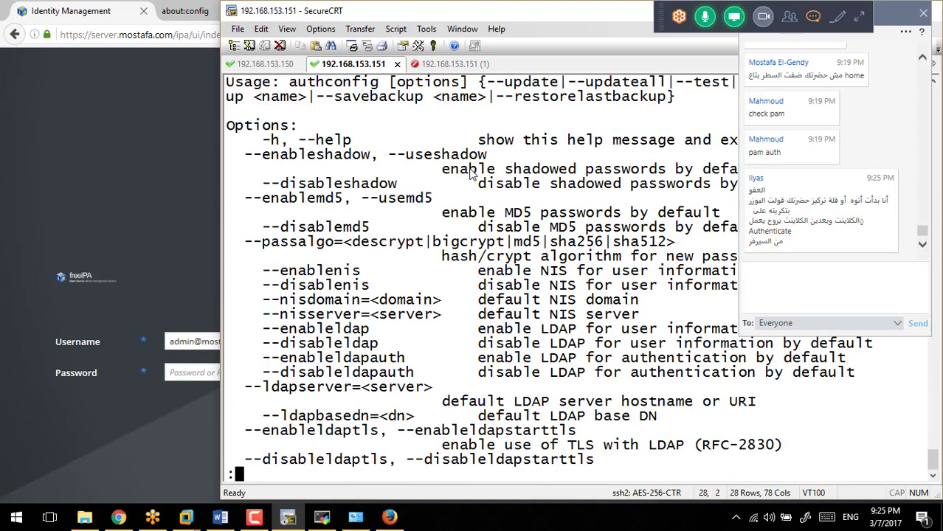
pyautogui.press('space')
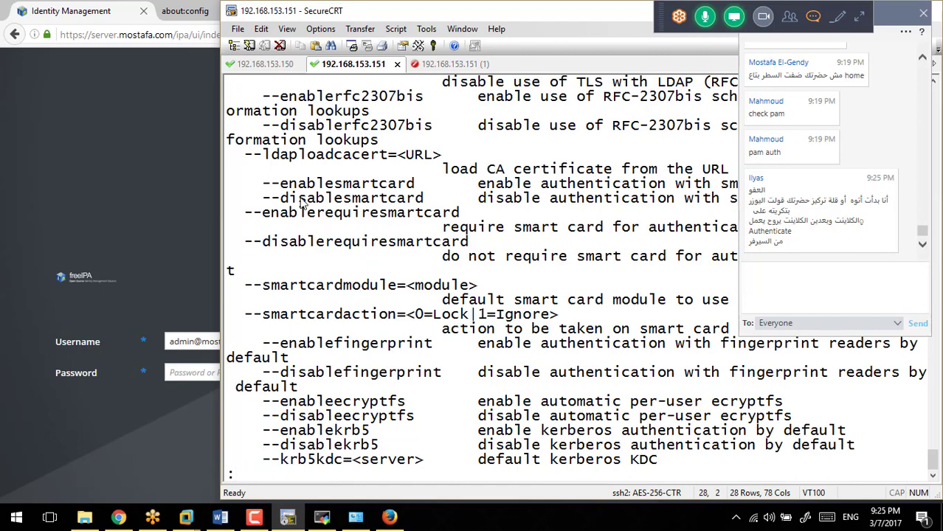
pyautogui.press('space')
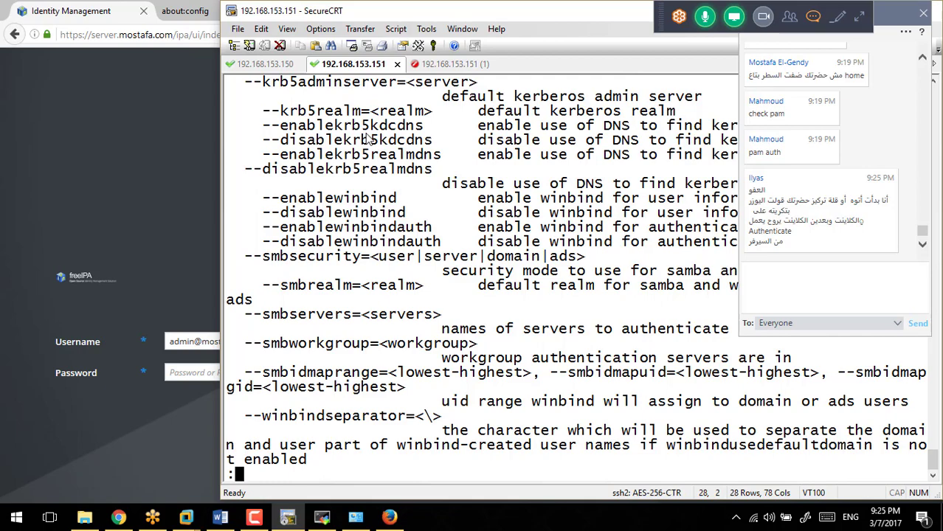
pyautogui.press('space')
pyautogui.press('space')
pyautogui.press('q')
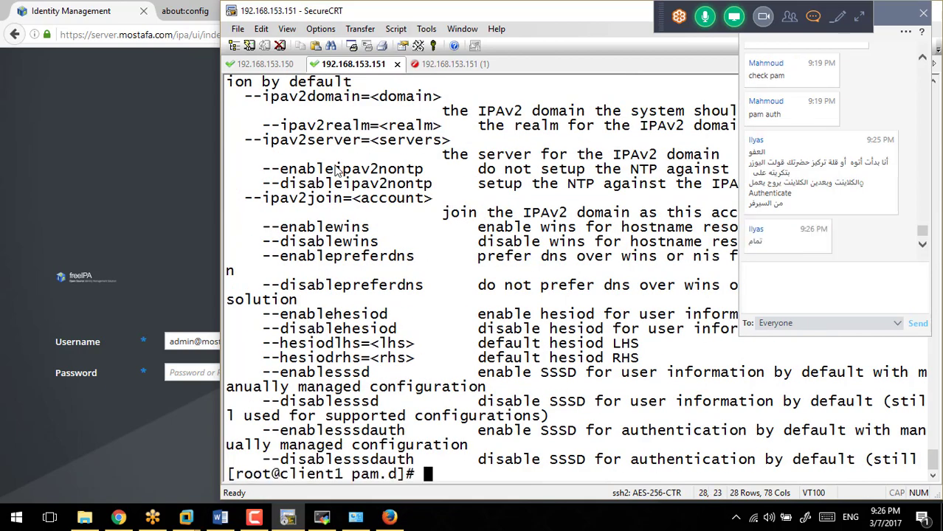
# Filter authconfig help with 'grep -i home' and copy the --disablemkhomedir option
pyautogui.press('Up')
pyautogui.press('BackSpace')
pyautogui.press('BackSpace')
pyautogui.press('BackSpace')
pyautogui.press('BackSpace')
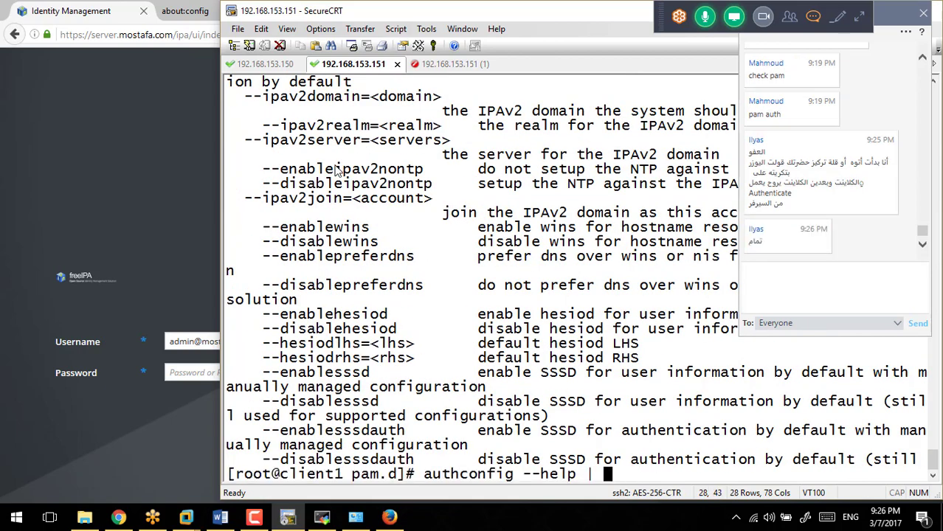
pyautogui.write('grep -')
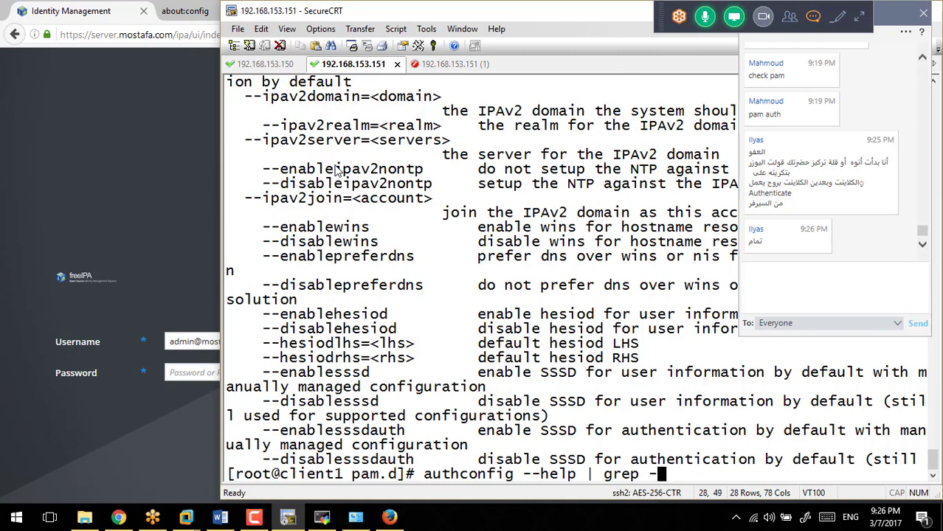
pyautogui.write('i home')
pyautogui.press('Return')
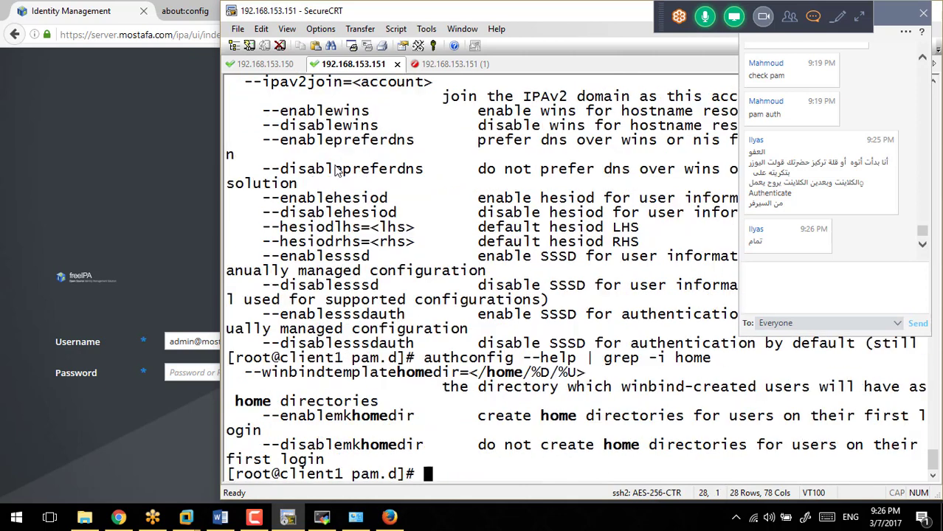
pyautogui.hotkey('ctrl', 'l')
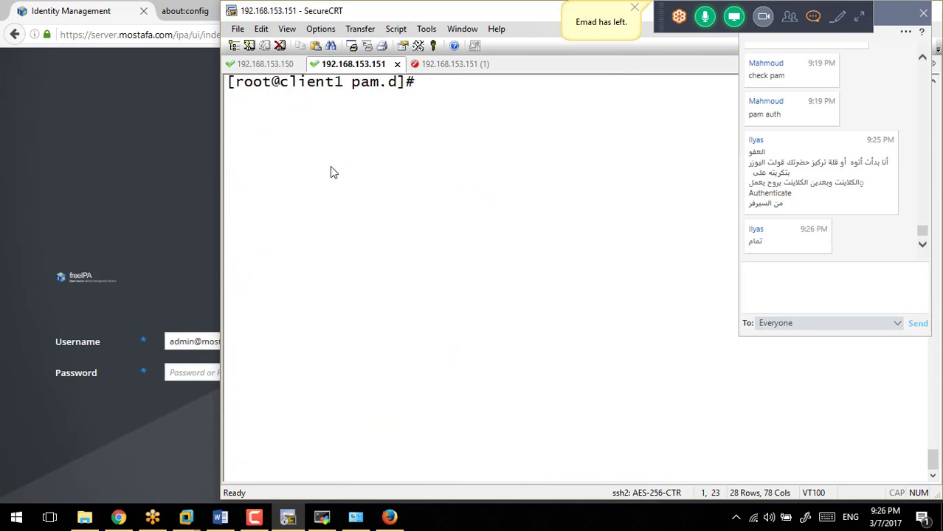
pyautogui.press('Up')
pyautogui.press('Up')
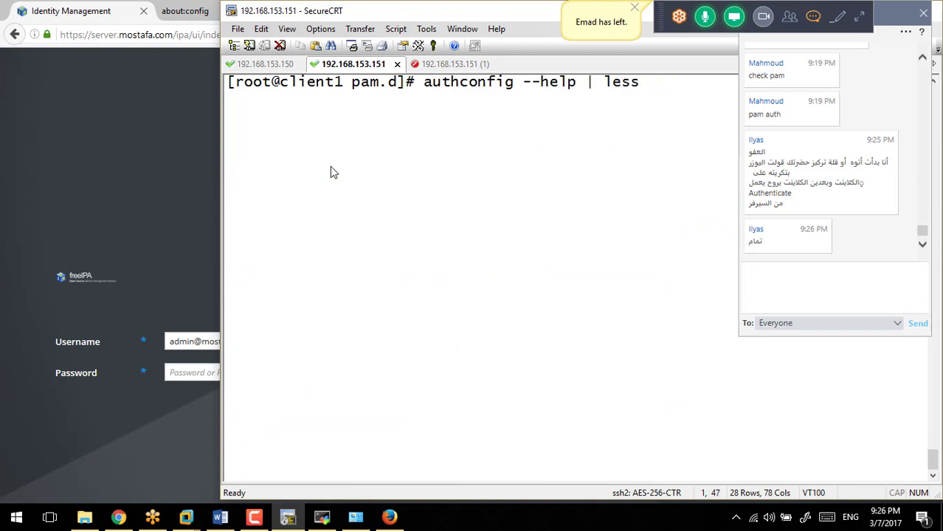
pyautogui.press('Down')
pyautogui.press('Return')
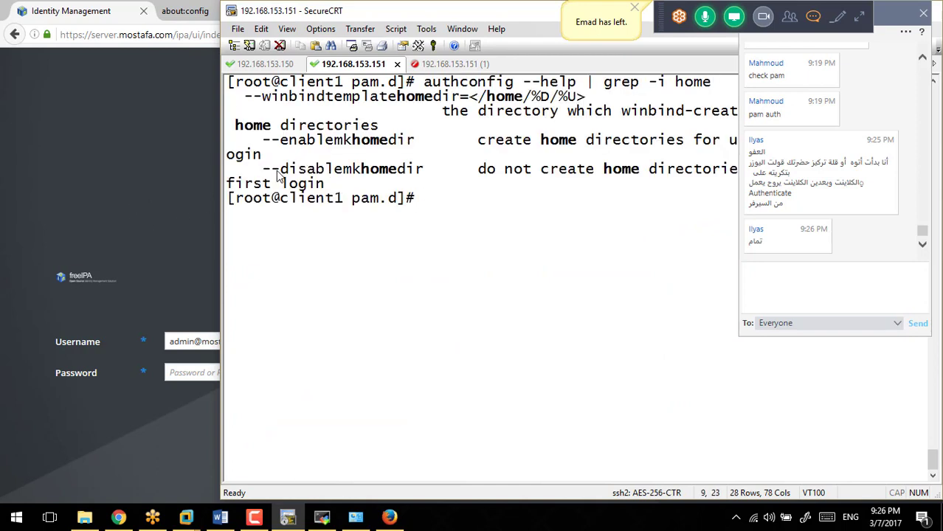
pyautogui.moveTo(263, 170); pyautogui.dragTo(423, 171)
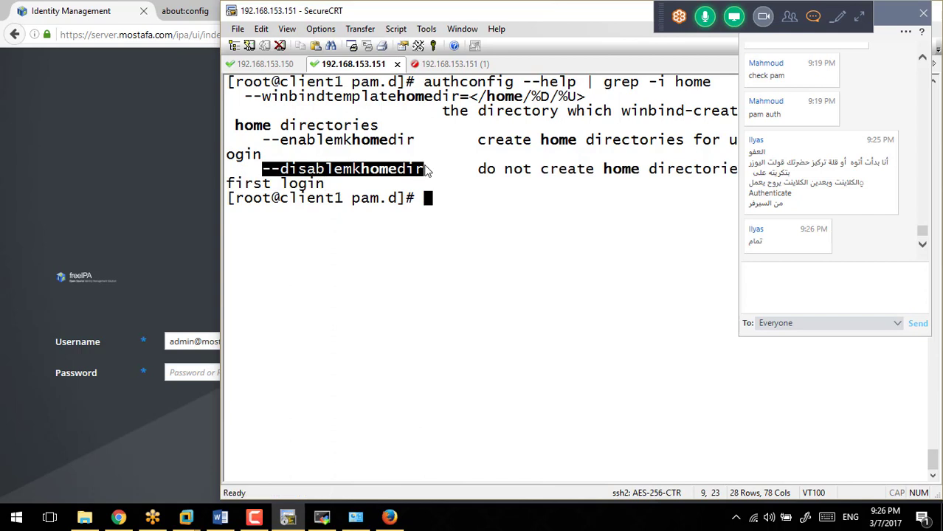
# Rerun authconfig --update with --disablemkhomedir in place of --enablemkhomedir
pyautogui.press('Return')
pyautogui.press('Up')
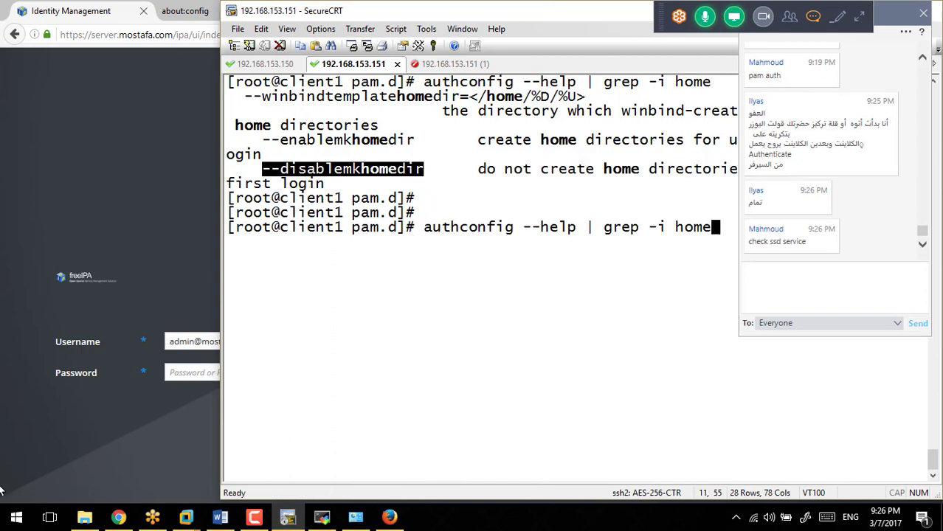
pyautogui.press('Up')
pyautogui.press('Up')
pyautogui.press('Up')
pyautogui.press('Up')
pyautogui.press('Up')
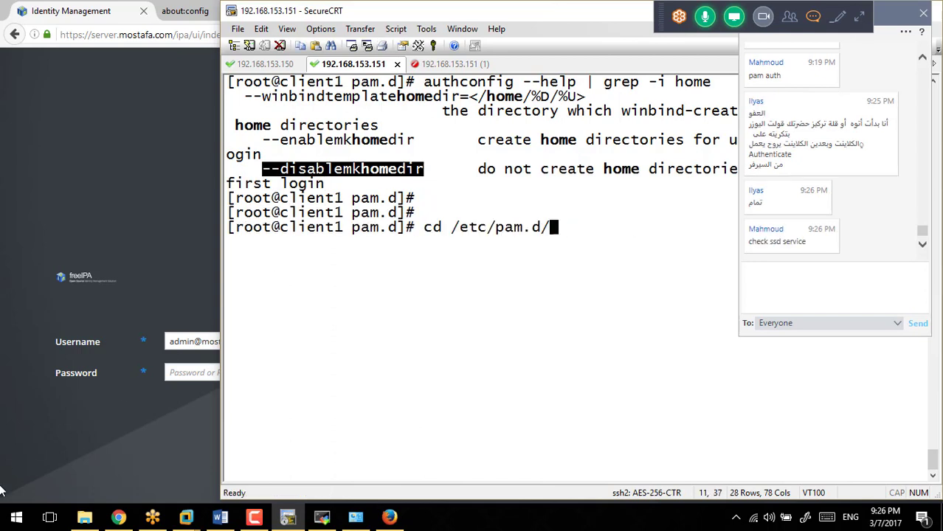
pyautogui.press('Up')
pyautogui.press('Up')
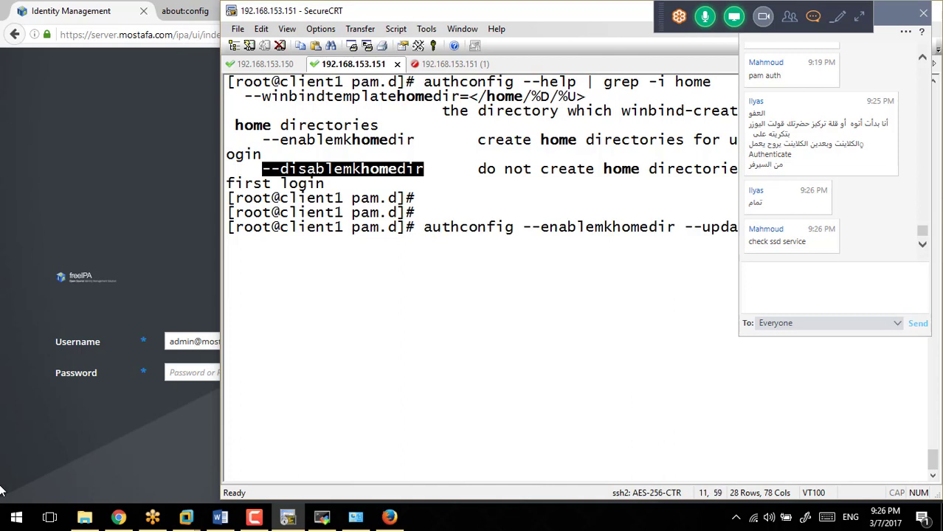
pyautogui.press('Left')
pyautogui.press('Left')
pyautogui.press('Left')
pyautogui.press('Left')
pyautogui.press('Left')
pyautogui.press('Left')
pyautogui.press('Left')
pyautogui.press('Left')
pyautogui.press('BackSpace')
pyautogui.press('BackSpace')
pyautogui.press('BackSpace')
pyautogui.press('BackSpace')
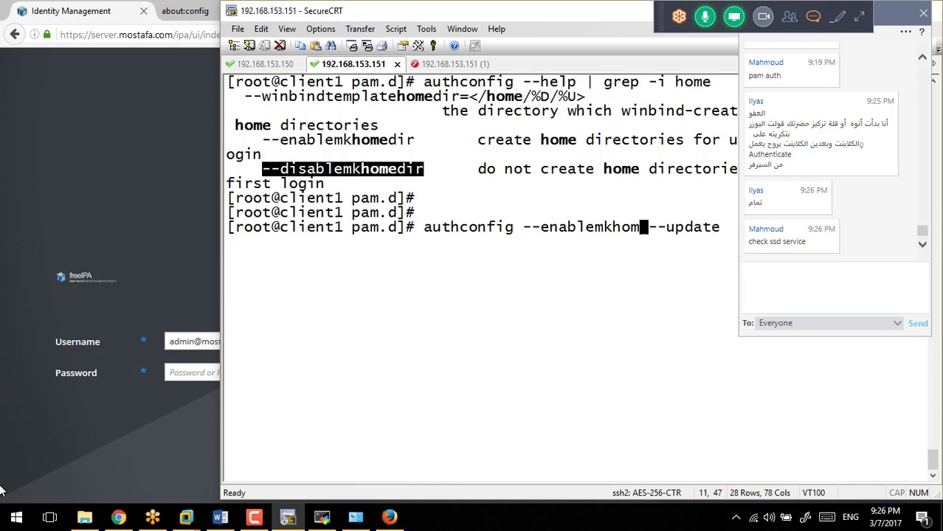
pyautogui.press('BackSpace')
pyautogui.press('BackSpace')
pyautogui.press('BackSpace')
pyautogui.press('BackSpace')
pyautogui.press('BackSpace')
pyautogui.press('BackSpace')
pyautogui.press('BackSpace')
pyautogui.press('BackSpace')
pyautogui.press('BackSpace')
pyautogui.press('BackSpace')
pyautogui.press('BackSpace')
pyautogui.press('BackSpace')
pyautogui.press('BackSpace')
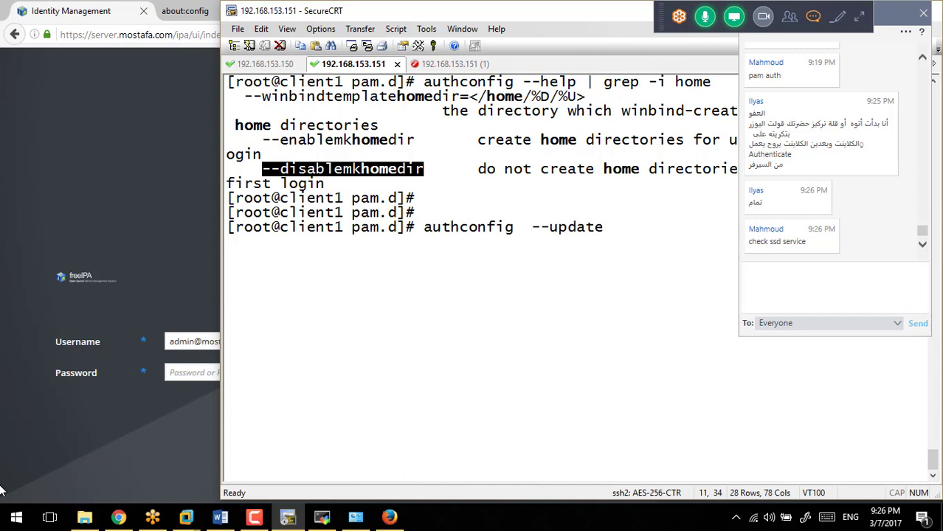
pyautogui.write('--disablemkhomedir')
pyautogui.press('Return')
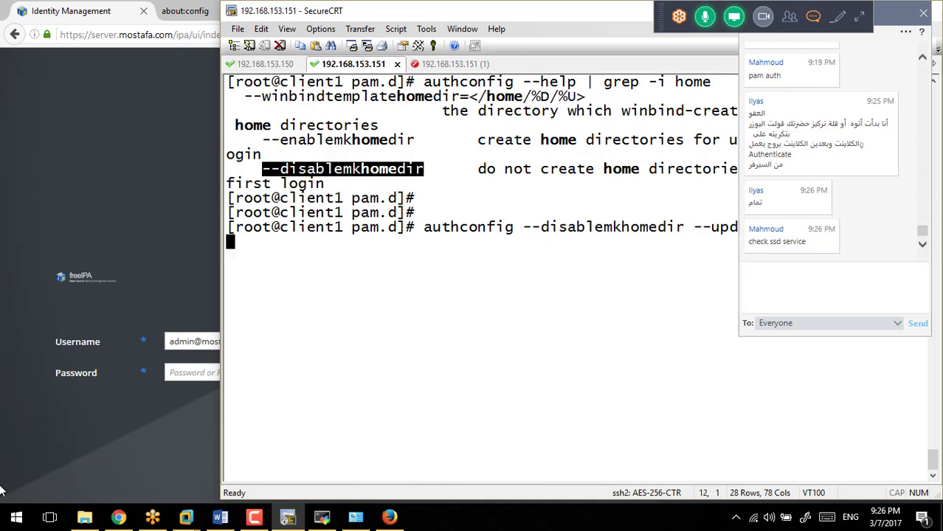
# Restart sssd with 'service sssd restart' and reconnect the client1 domain-user session
pyautogui.press('Return')
pyautogui.press('Return')
pyautogui.press('Return')
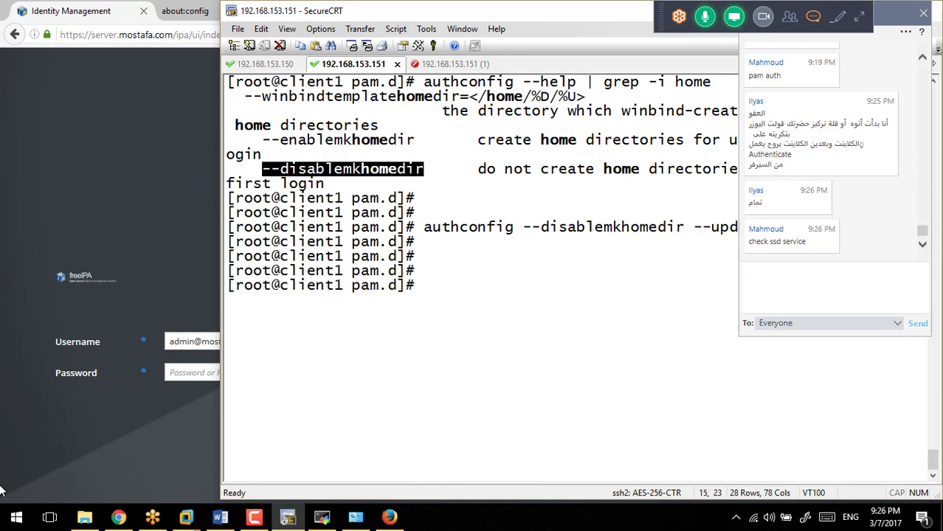
pyautogui.write('service sssd ')
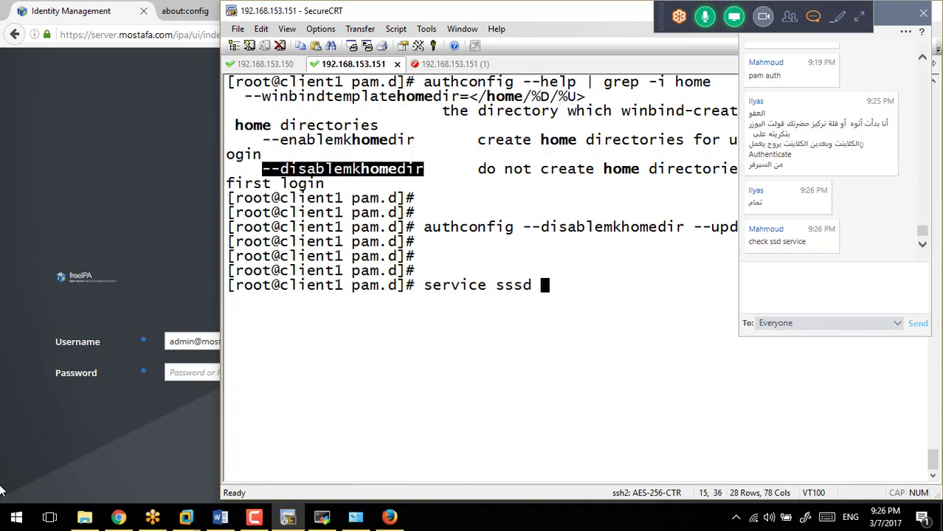
pyautogui.write('restart')
pyautogui.press('Return')
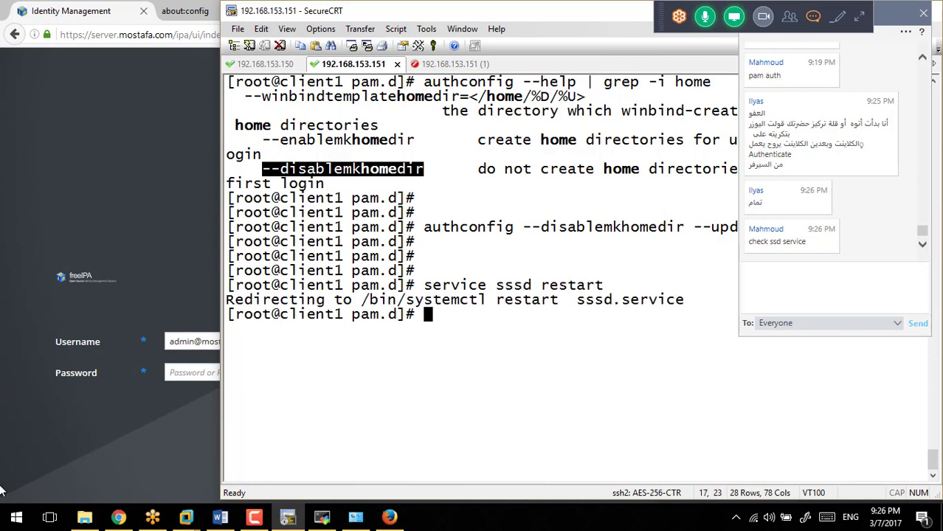
pyautogui.click(415, 66)
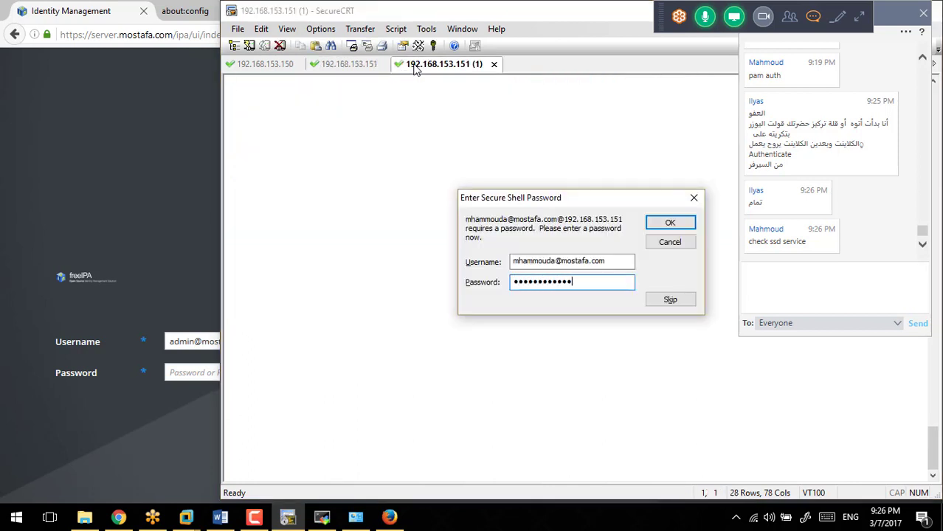
# Retry the domain user's password login to client1 twice, then skip key authentication and cancel
pyautogui.press('Return')
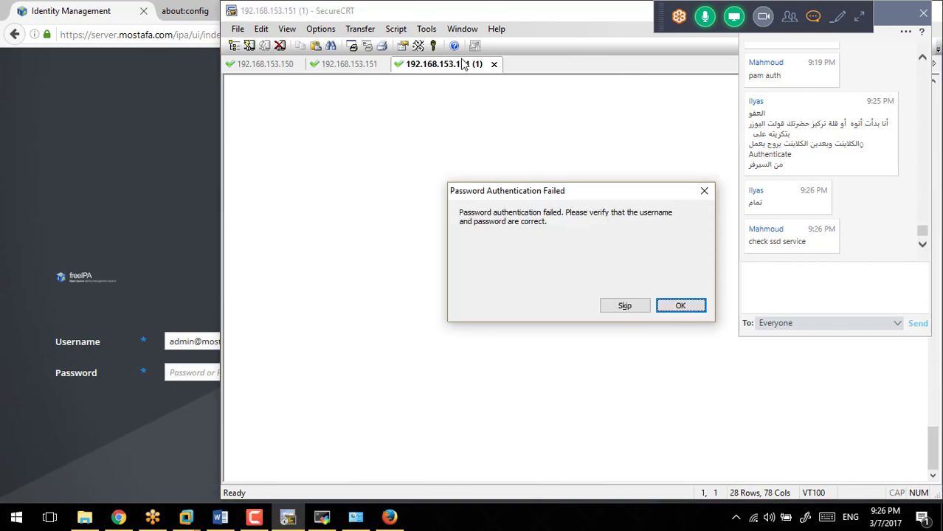
pyautogui.press('Return')
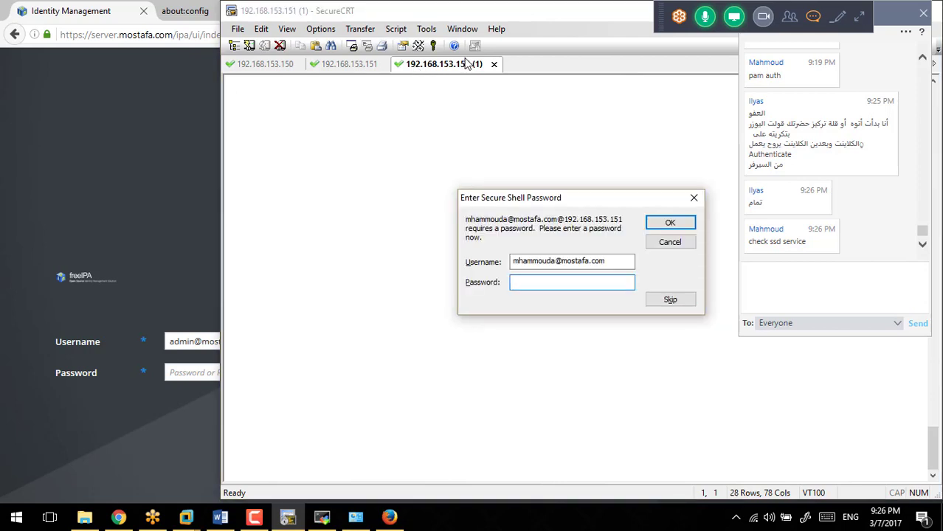
pyautogui.write('••••••••••••')
pyautogui.press('Return')
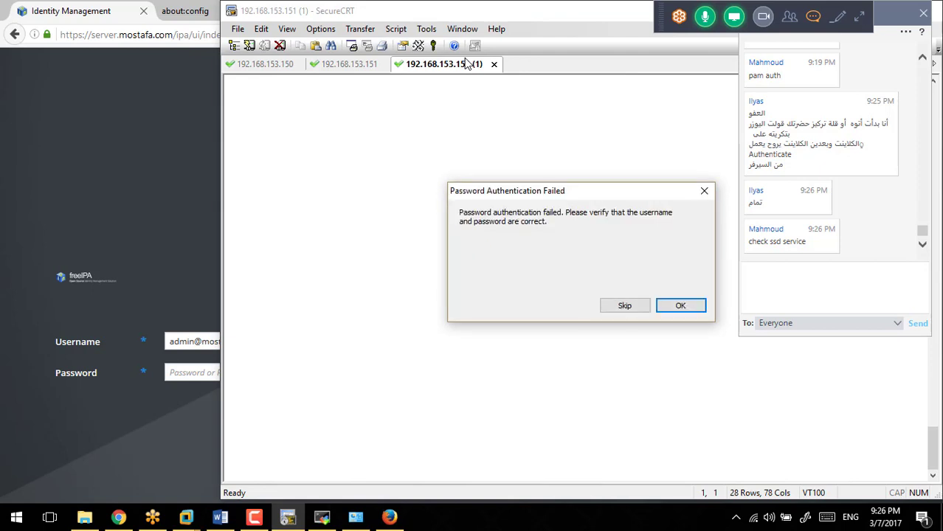
pyautogui.press('Return')
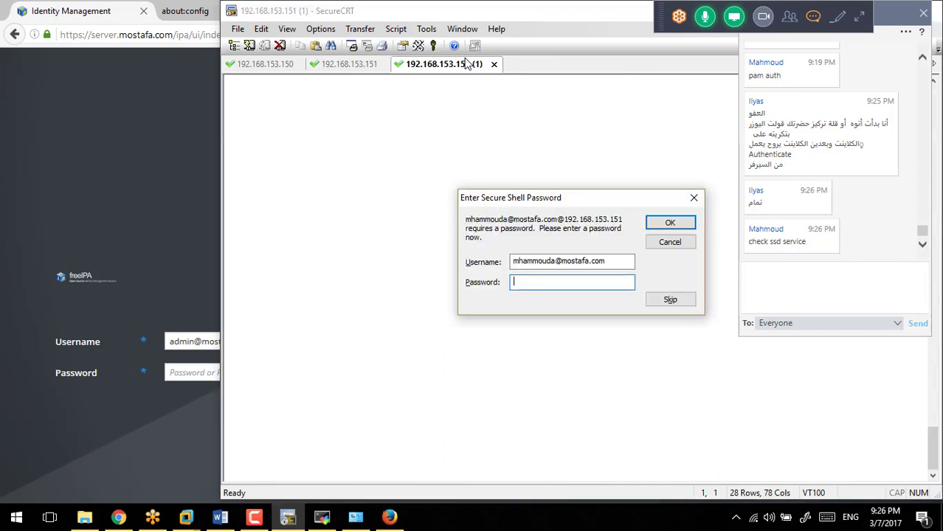
pyautogui.press('Return')
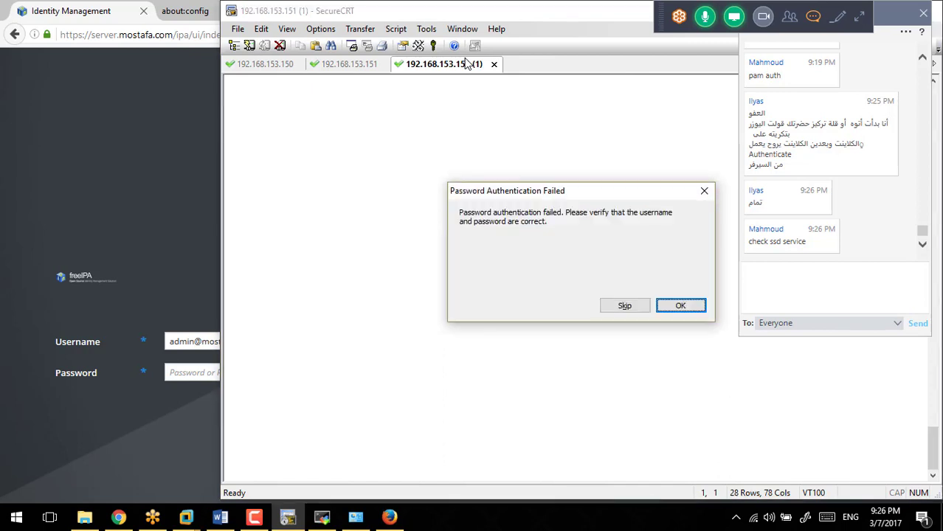
pyautogui.press('Tab')
pyautogui.press('Return')
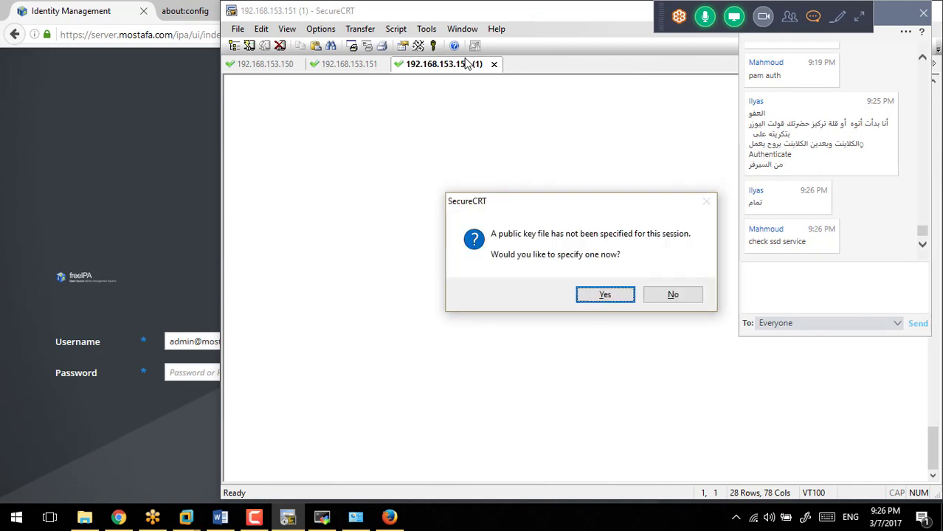
pyautogui.press('Tab')
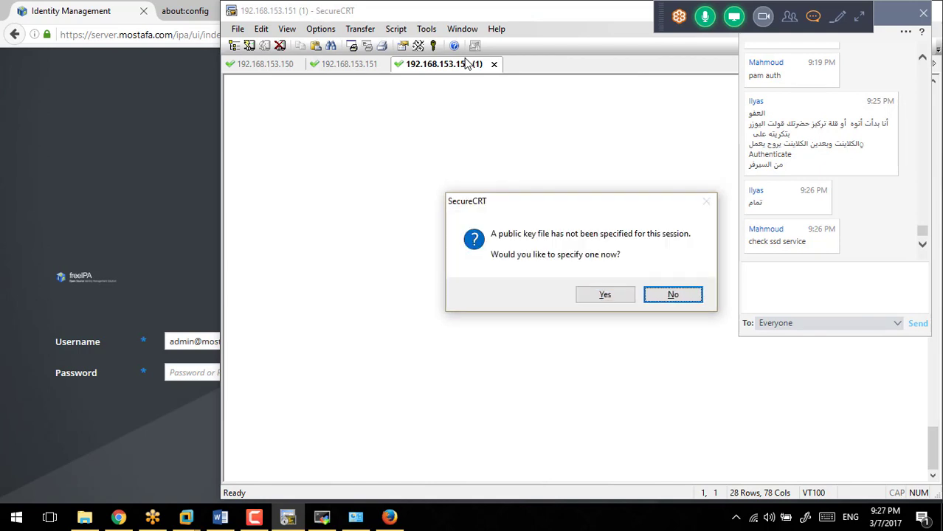
pyautogui.press('Return')
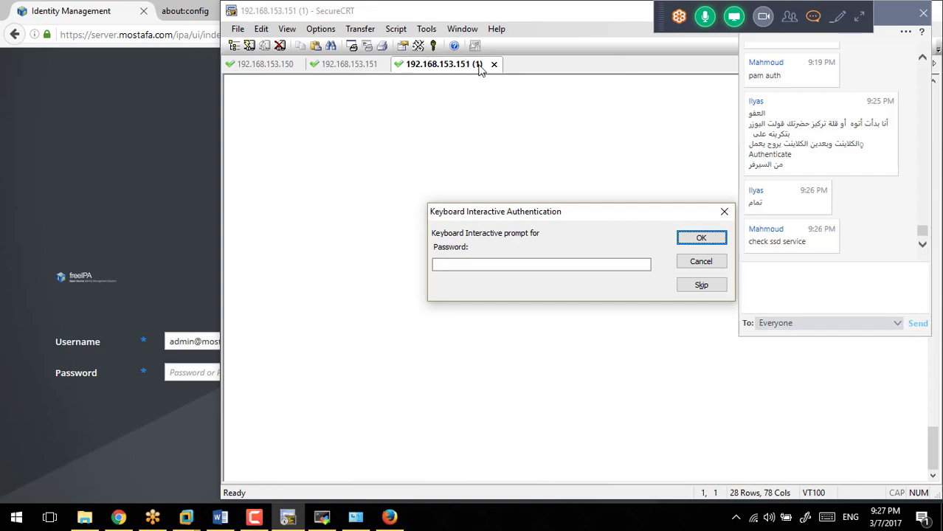
pyautogui.click(700, 261)
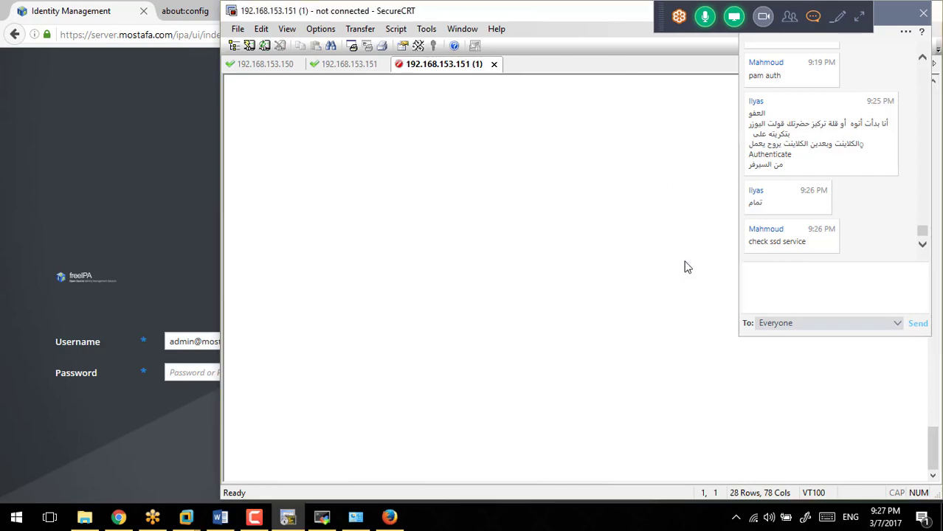
# Stop the log output, run 'ipa user-find' on the server, then reboot it
pyautogui.click(267, 64)
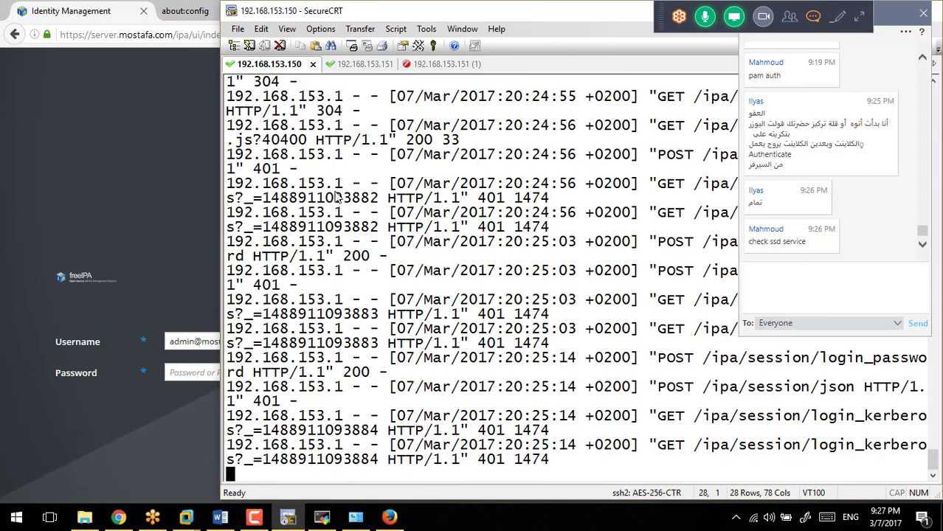
pyautogui.hotkey('ctrl', 'c')
pyautogui.write('ipa find')
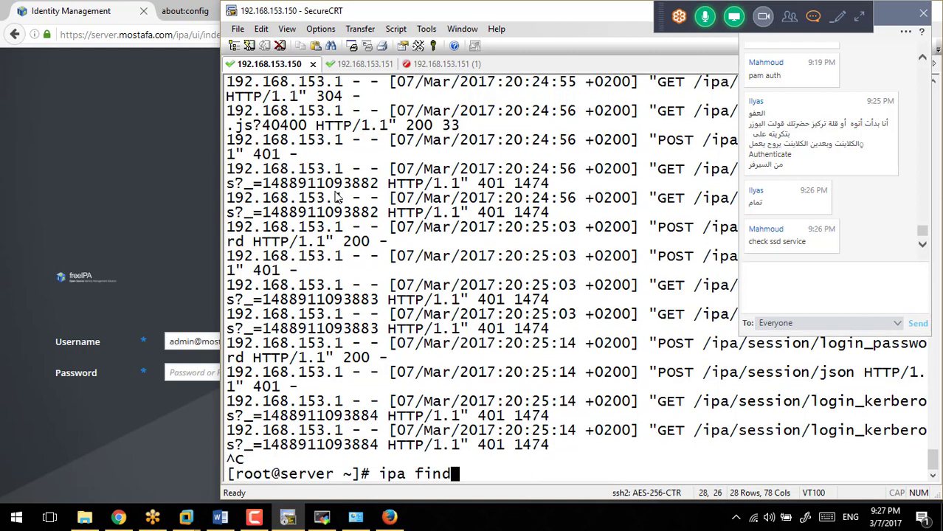
pyautogui.write('-us')
pyautogui.press('BackSpace')
pyautogui.press('BackSpace')
pyautogui.press('BackSpace')
pyautogui.press('BackSpace')
pyautogui.press('BackSpace')
pyautogui.press('BackSpace')
pyautogui.press('BackSpace')
pyautogui.write('user-')
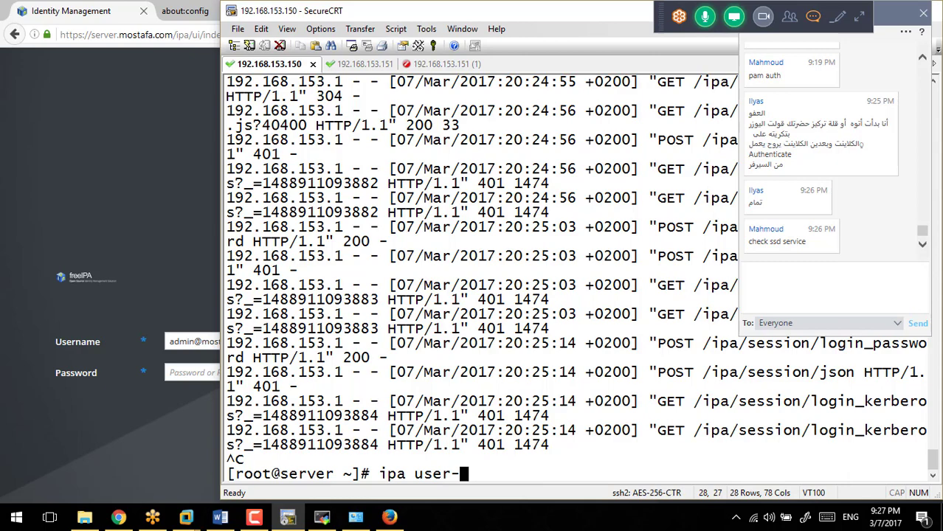
pyautogui.press('Tab')
pyautogui.press('Tab')
pyautogui.press('Tab')
pyautogui.press('Tab')
pyautogui.write('fi')
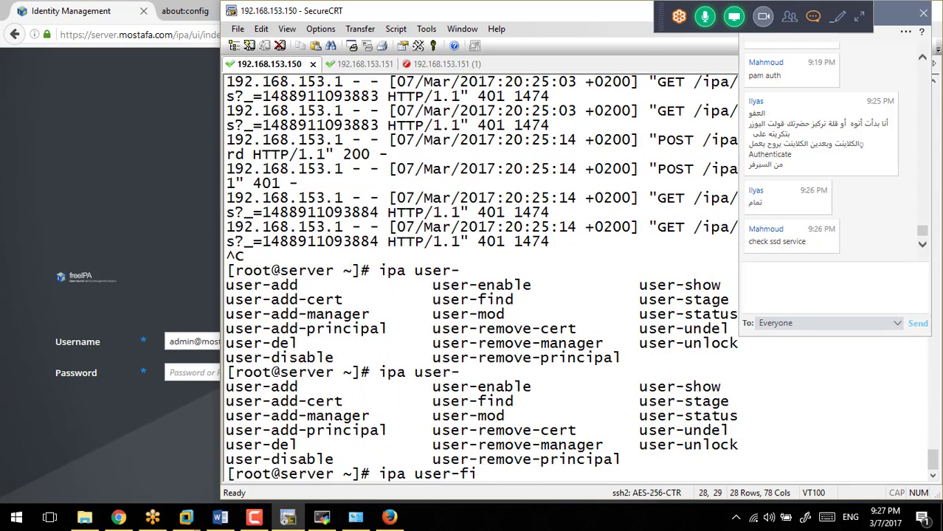
pyautogui.press('Tab')
pyautogui.write('n')
pyautogui.press('BackSpace')
pyautogui.hotkey('ctrl', 'l')
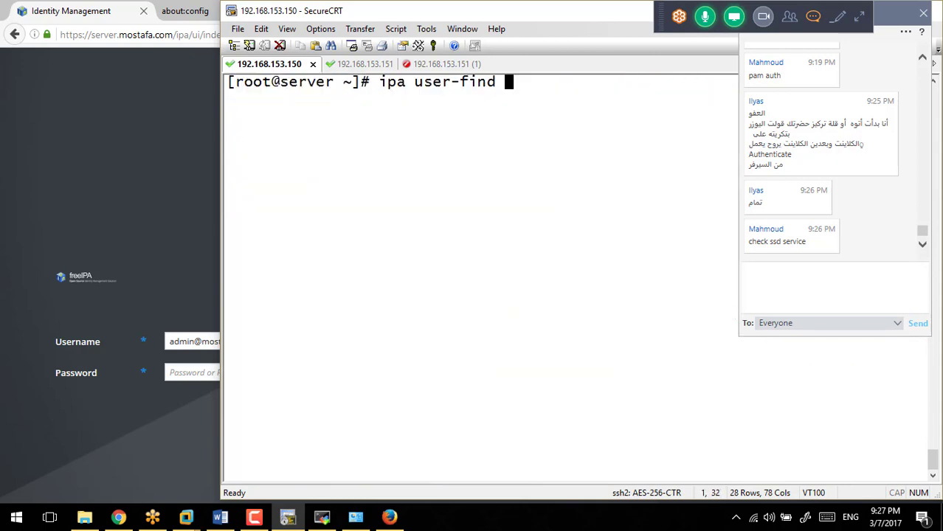
pyautogui.press('Return')
pyautogui.press('Return')
pyautogui.press('Return')
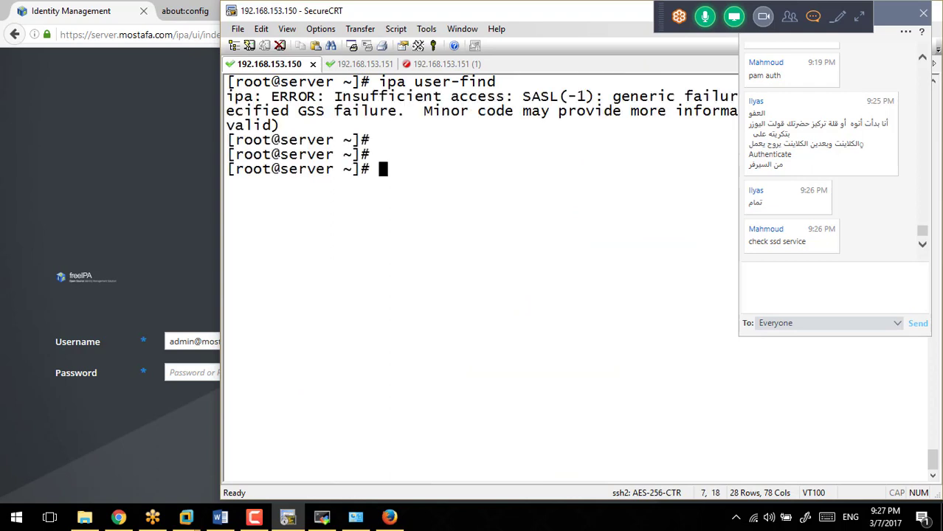
pyautogui.write('reboot')
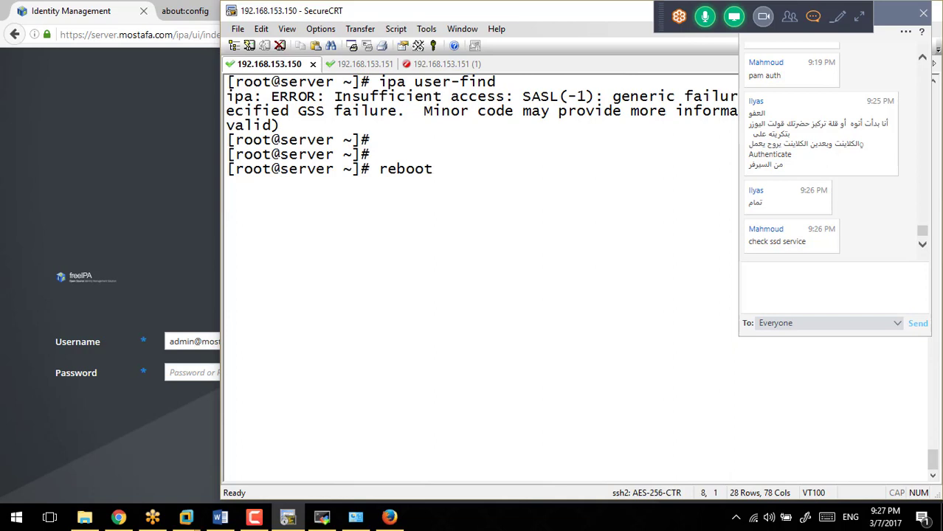
pyautogui.press('Return')
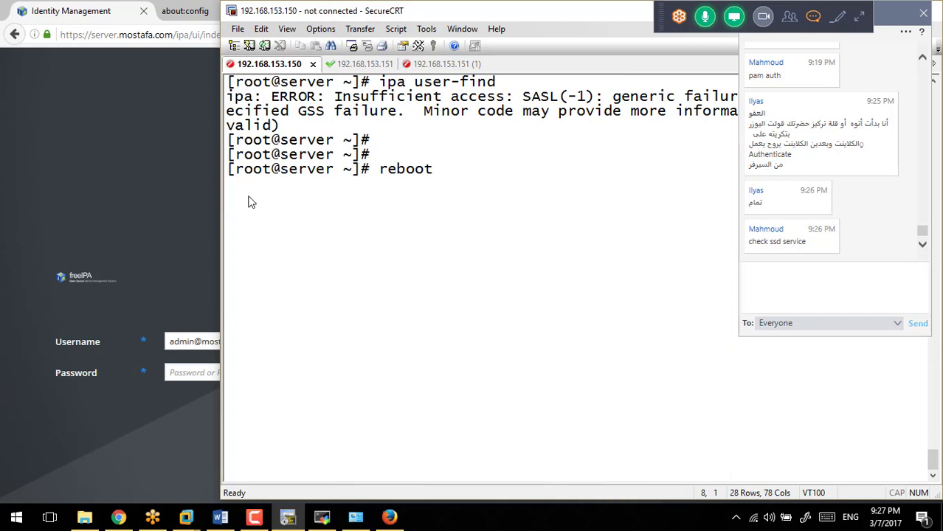
# Boot the Server VM past GRUB to its CentOS 7 login, then reconnect SecureCRT's server session
pyautogui.moveTo(177, 520)
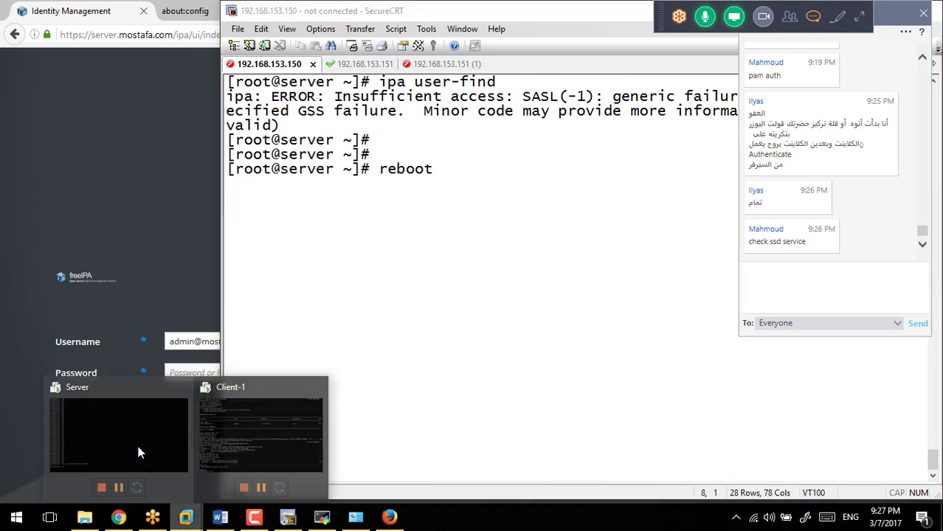
pyautogui.click(136, 446)
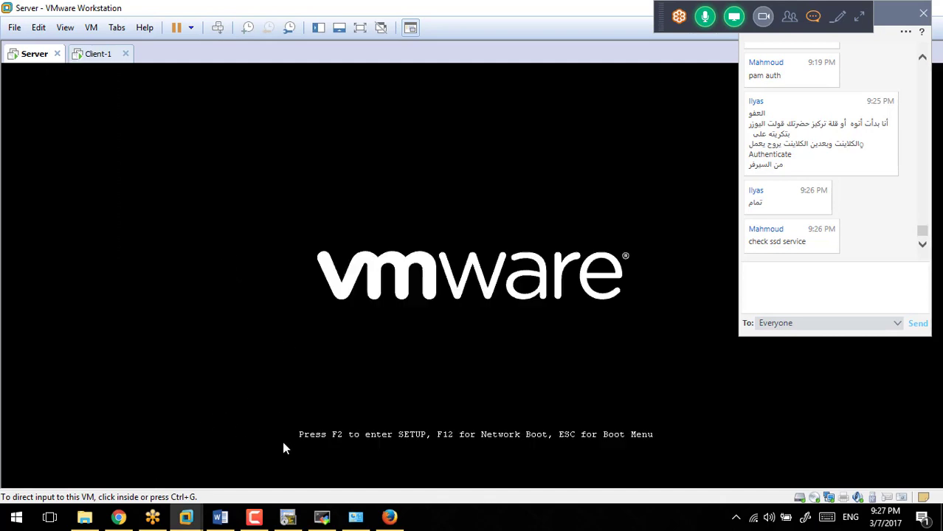
pyautogui.click(300, 305)
pyautogui.press('Return')
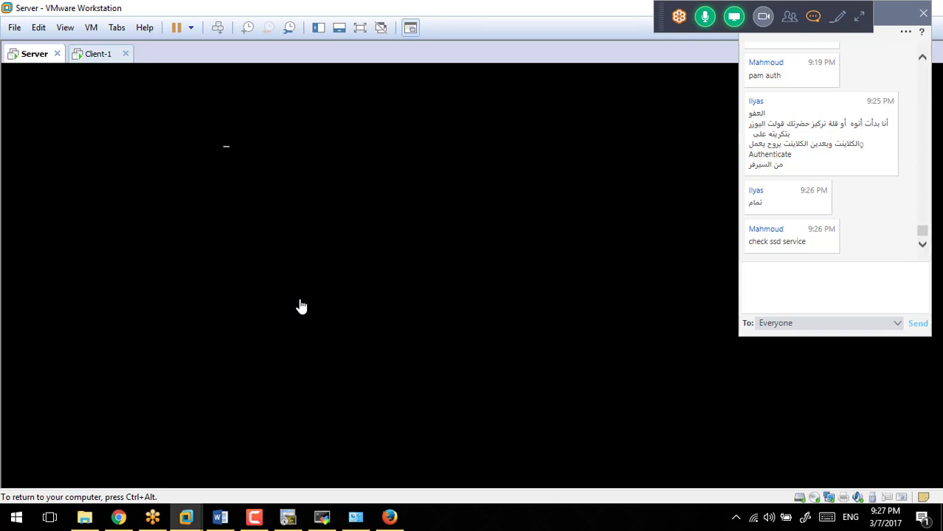
pyautogui.hotkey('ctrl', 'alt')
pyautogui.click(289, 518)
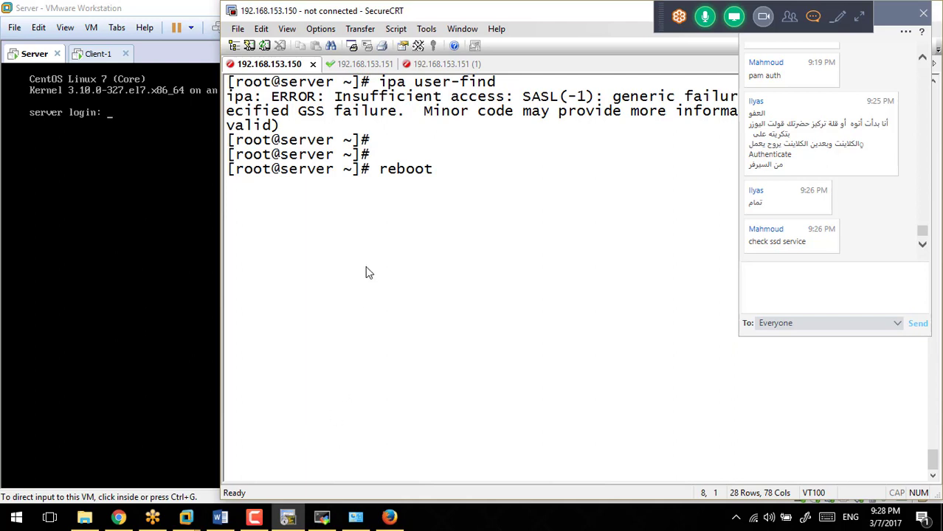
pyautogui.press('Return')
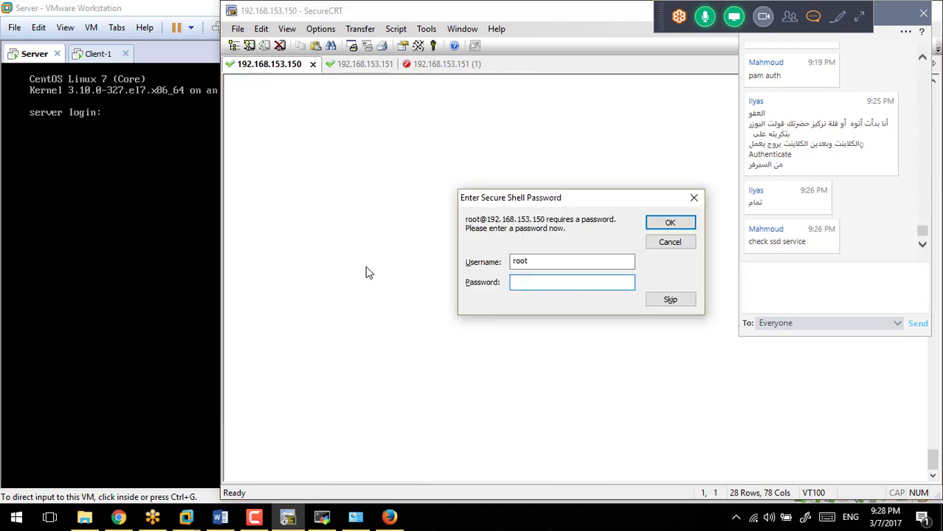
# Log back in as root and run klist to check for Kerberos tickets
pyautogui.write('password')
pyautogui.press('Return')
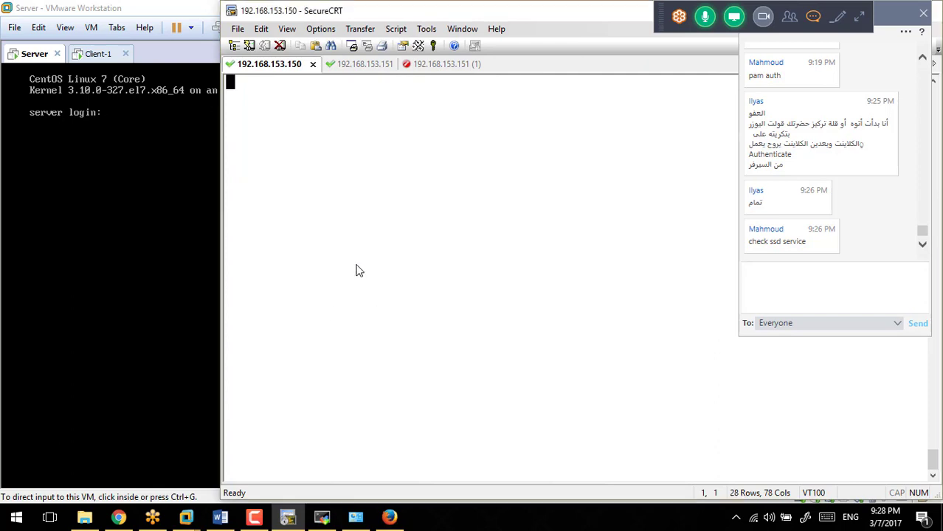
pyautogui.press('Return')
pyautogui.press('Return')
pyautogui.press('Return')
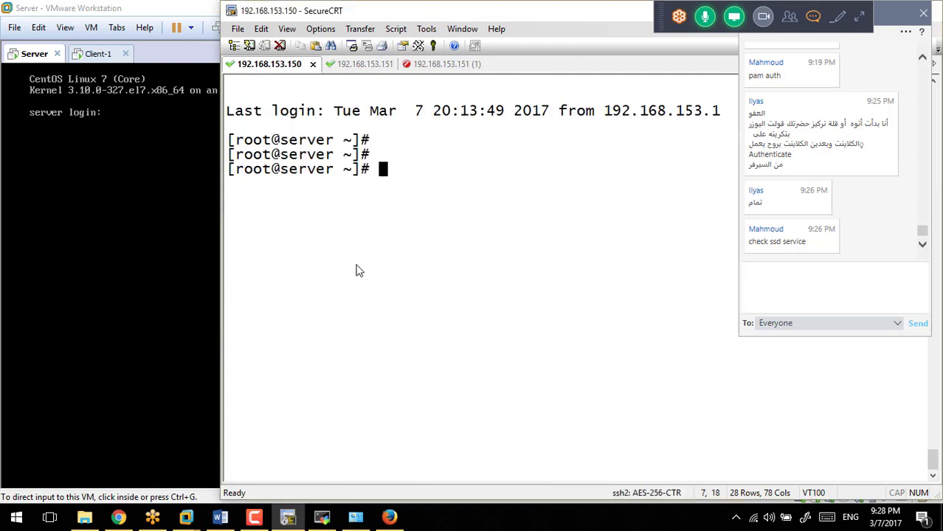
pyautogui.write('klist')
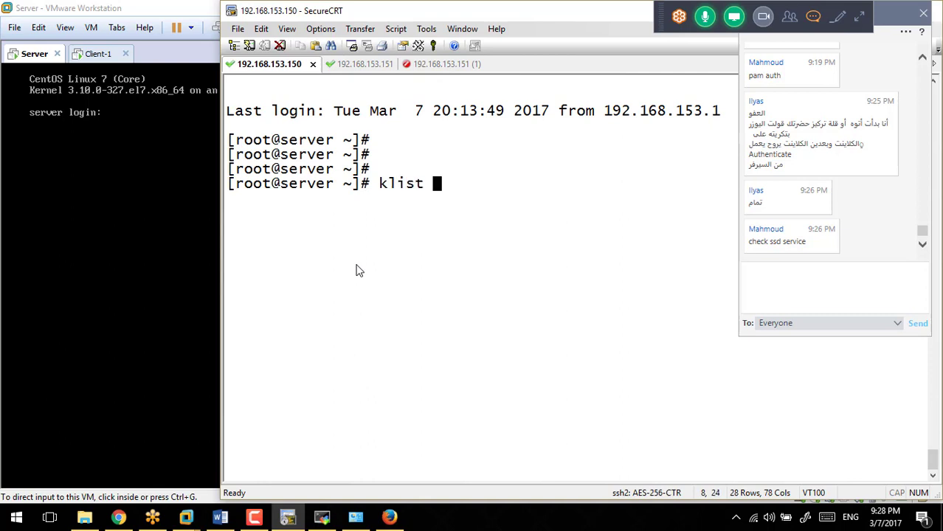
pyautogui.press('Return')
pyautogui.press('Return')
pyautogui.press('Return')
# Run 'kinit admin' twice and highlight KDC in the 'Cannot contact any KDC' error
pyautogui.write('kin')
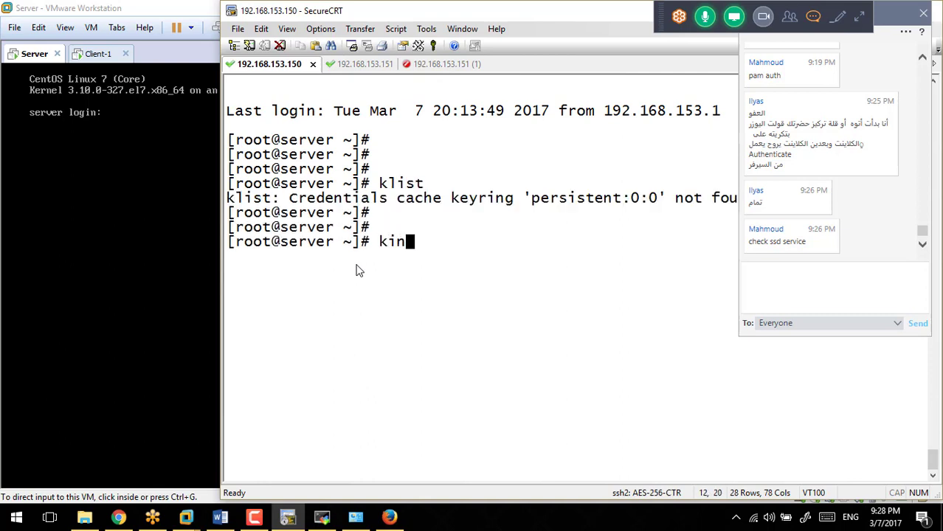
pyautogui.write('it admin')
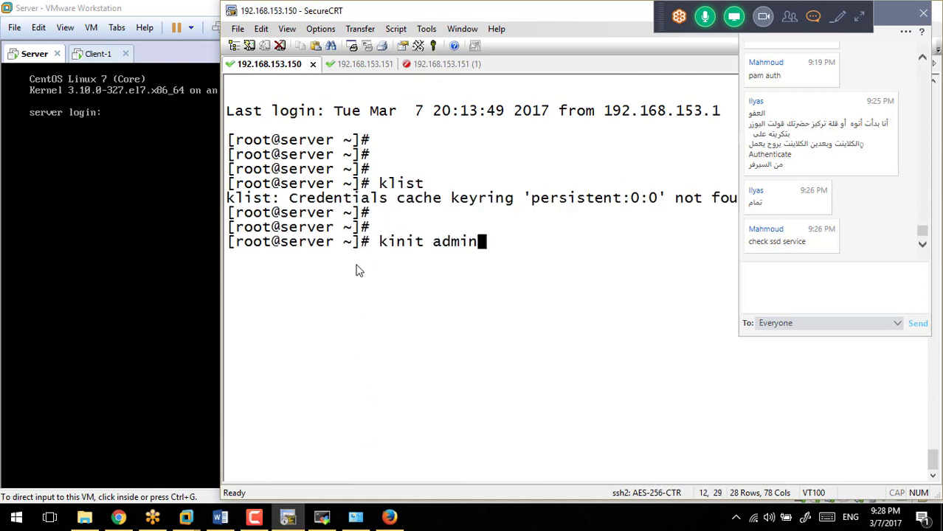
pyautogui.press('Return')
pyautogui.press('Return')
pyautogui.press('Return')
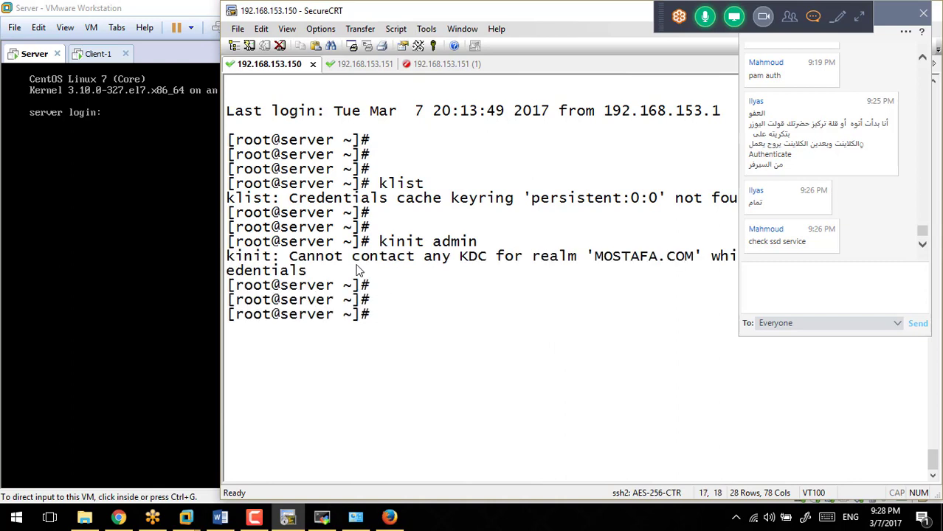
pyautogui.press('Up')
pyautogui.press('Return')
pyautogui.press('Return')
pyautogui.press('Return')
pyautogui.press('Return')
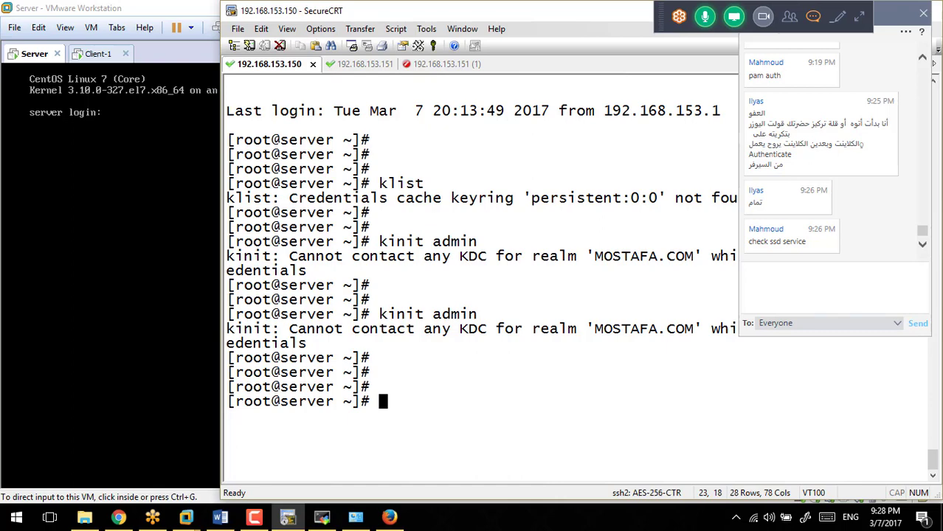
pyautogui.moveTo(889, 25); pyautogui.dragTo(154, 153)
pyautogui.click(455, 186)
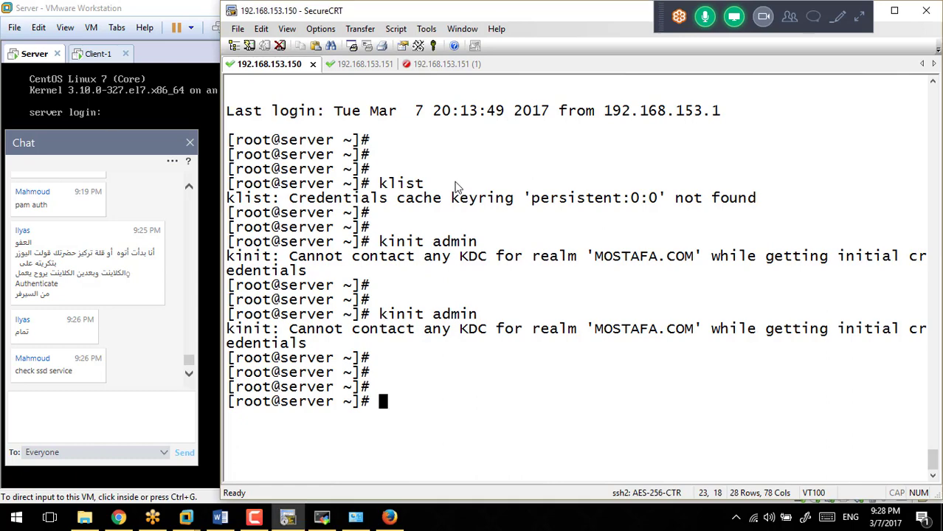
pyautogui.tripleClick(483, 331)
pyautogui.doubleClick(480, 331)
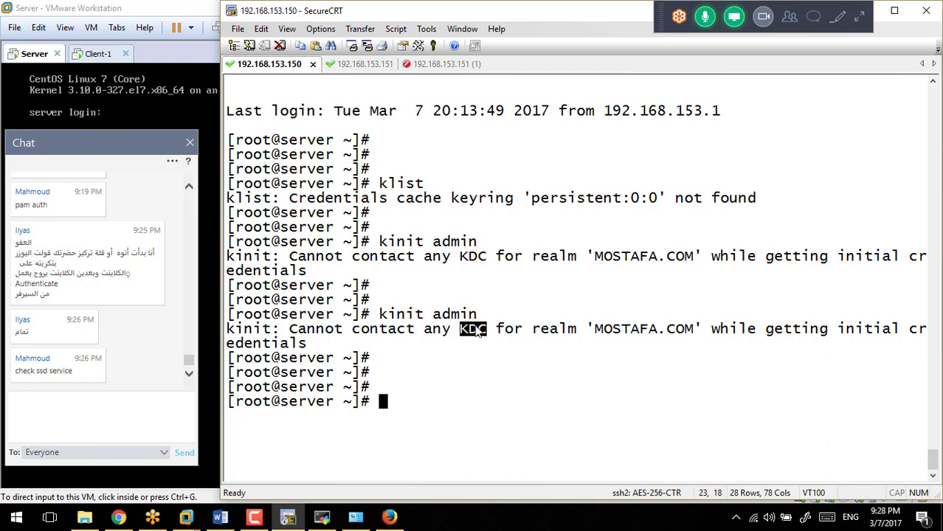
pyautogui.click(475, 331)
pyautogui.press('Up')
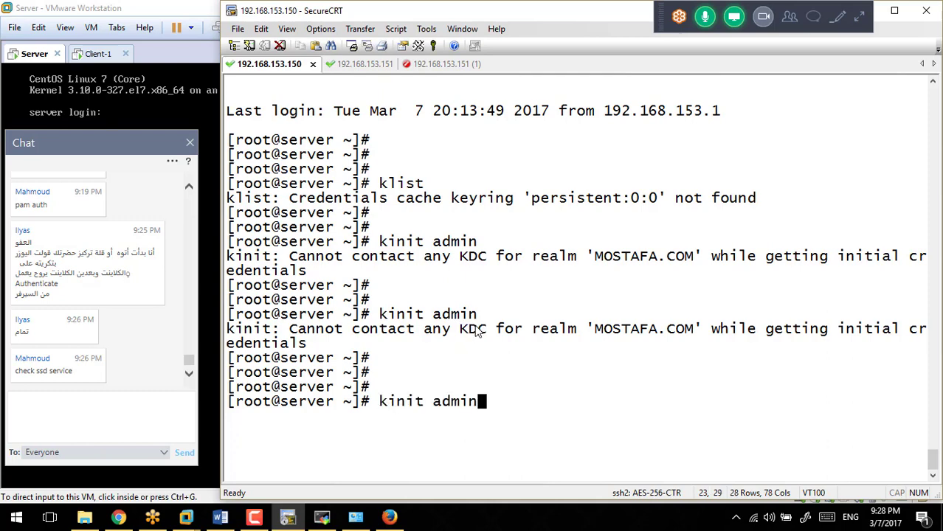
pyautogui.press('Return')
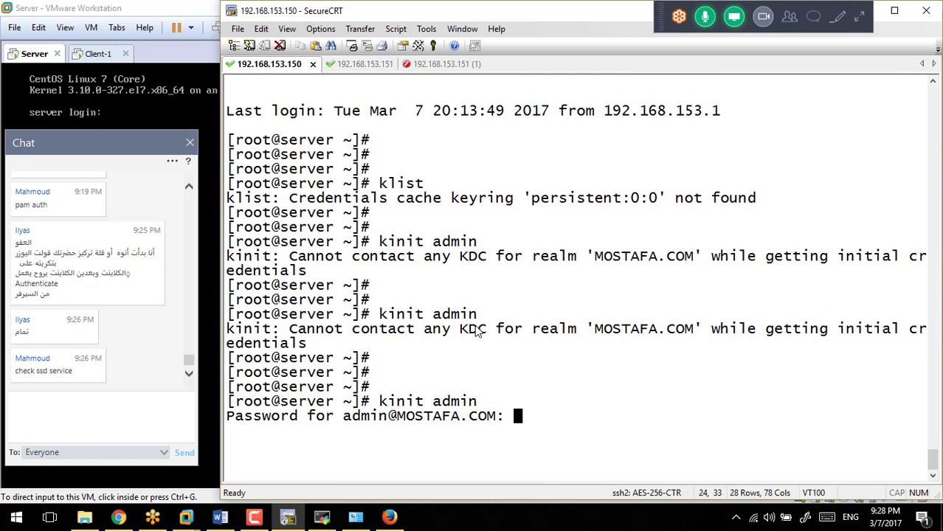
pyautogui.press('Return')
pyautogui.press('Return')
pyautogui.press('Return')
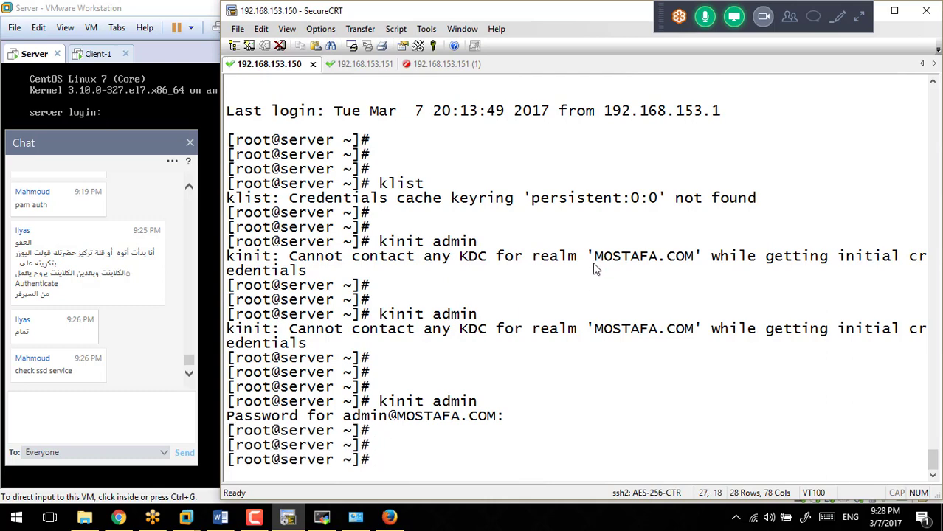
pyautogui.press('Return')
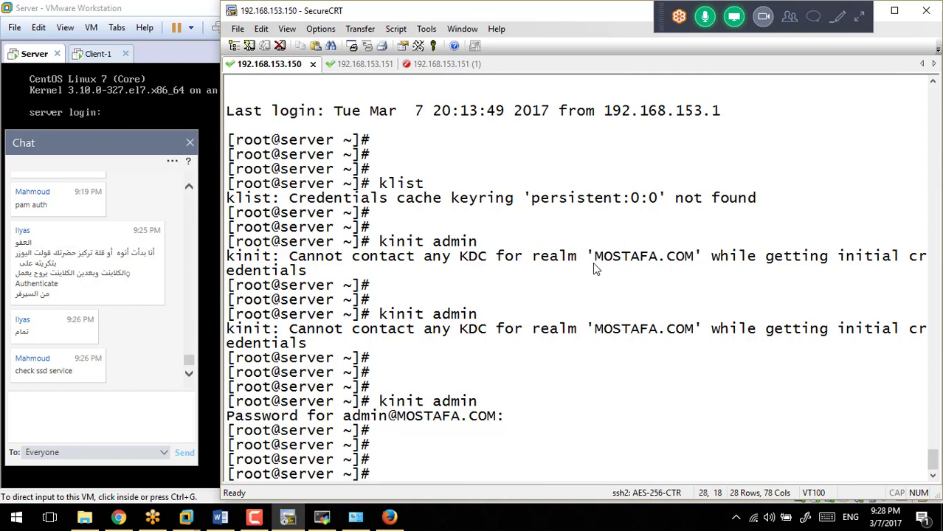
# Verify the cached ticket with klist and check that ipactl status shows every IPA service RUNNING
pyautogui.write('klist')
pyautogui.press('Return')
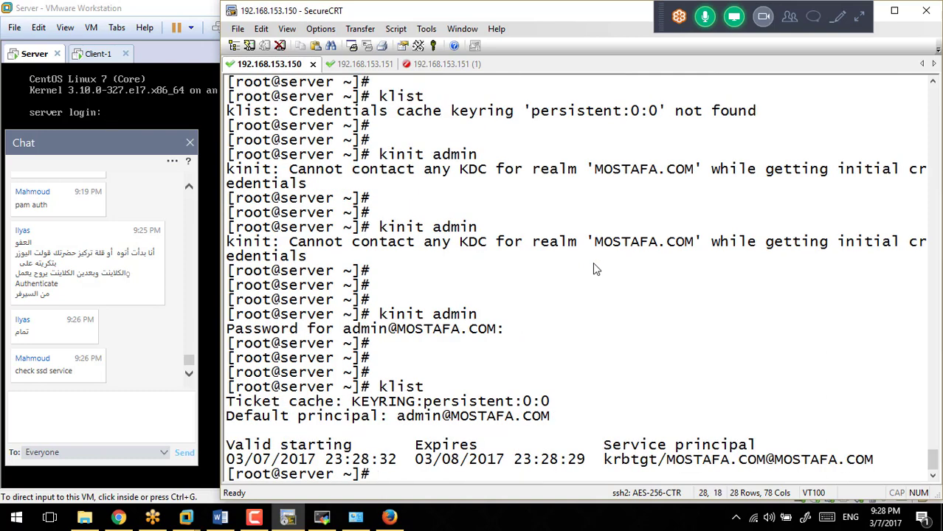
pyautogui.press('Return')
pyautogui.press('Return')
pyautogui.write('ip')
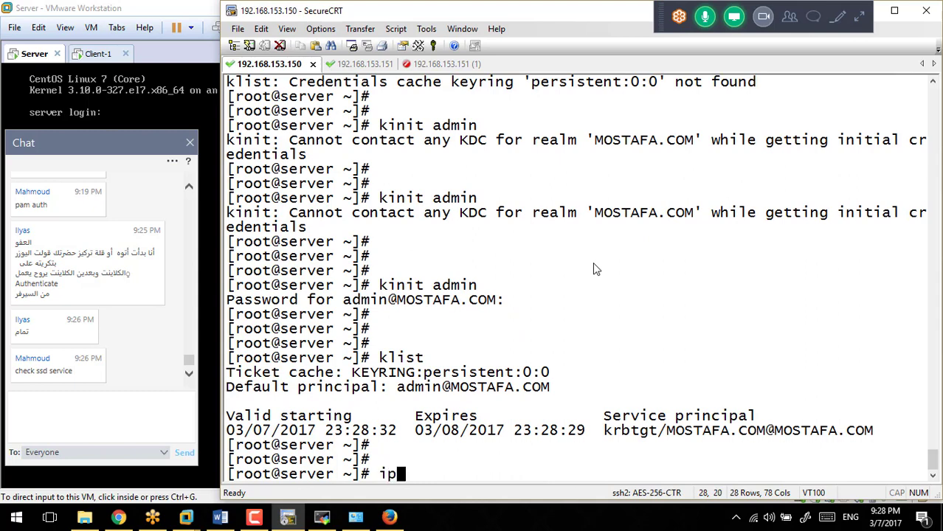
pyautogui.write('actl status')
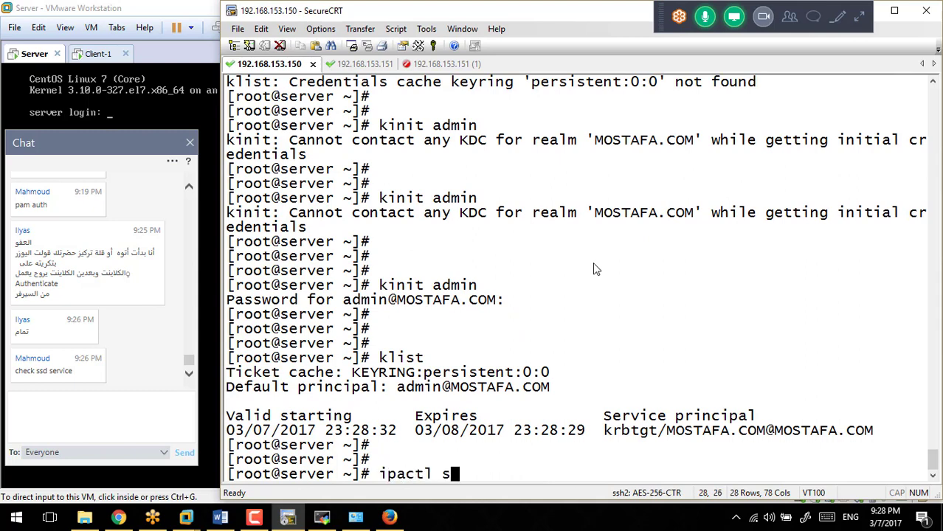
pyautogui.press('Return')
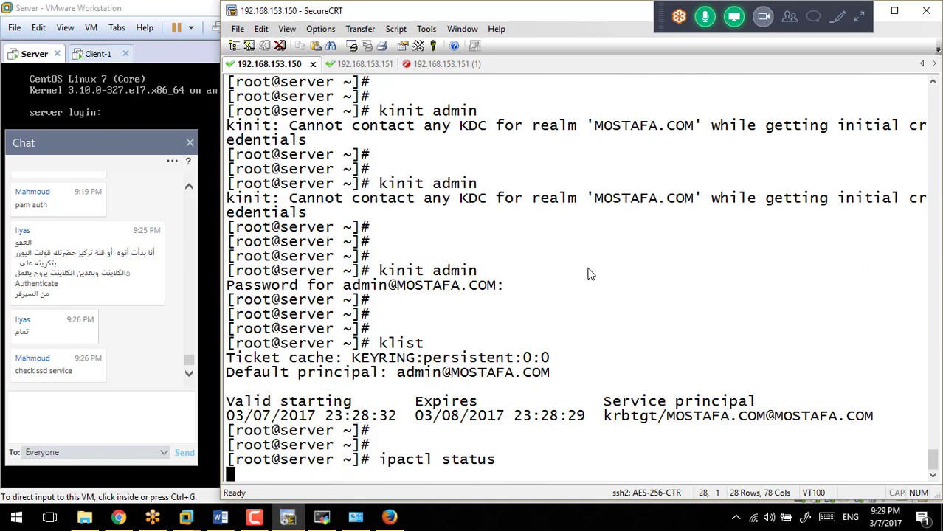
pyautogui.press('Return')
pyautogui.press('Return')
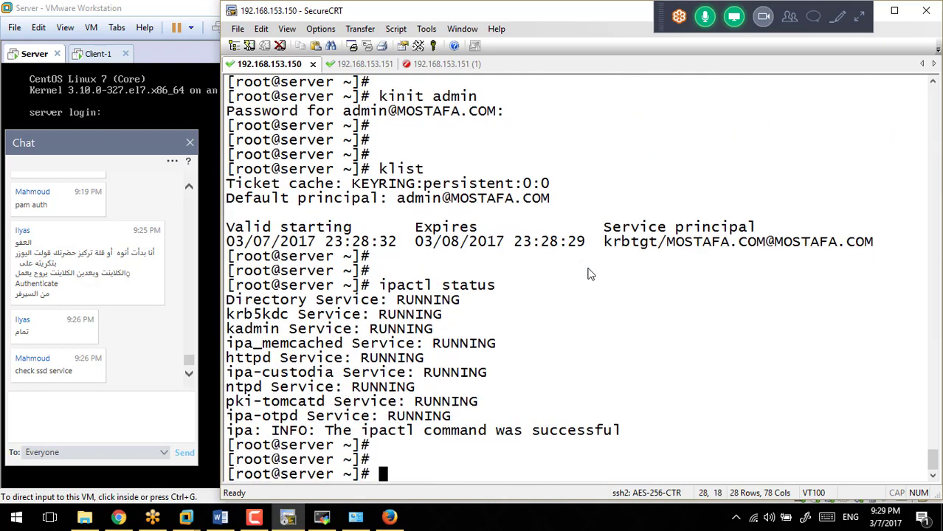
pyautogui.hotkey('ctrl', 'Tab')
pyautogui.hotkey('ctrl', 'Tab')
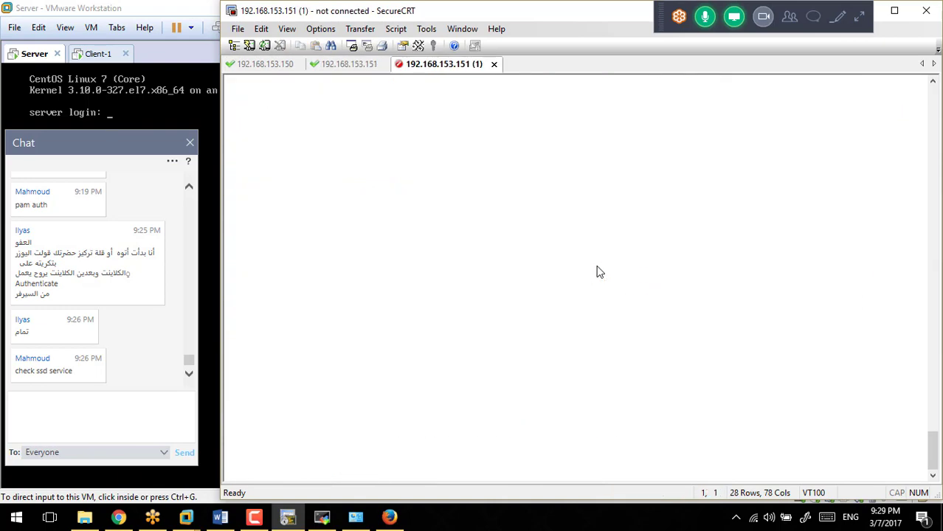
# Reconnect the 192.168.153.151 (1) session and log in with the domain user's password
pyautogui.press('Return')
pyautogui.write('••••')
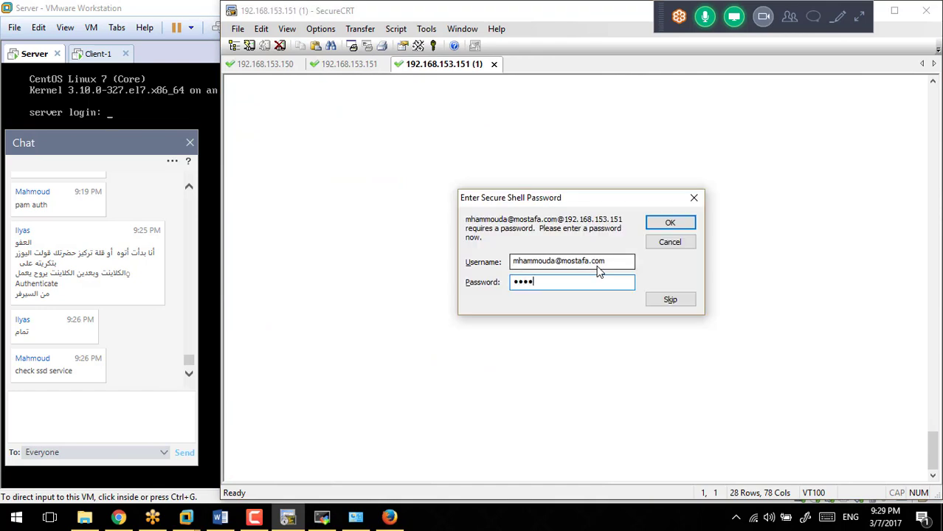
pyautogui.write('•••••••••')
pyautogui.press('Return')
pyautogui.press('Return')
pyautogui.press('Return')
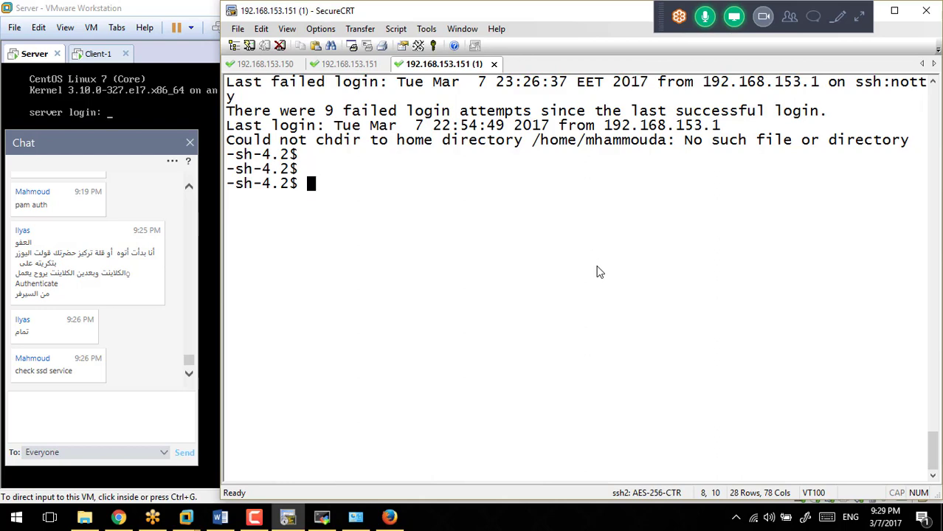
# On the client1 root session run authconfig --enablemkhomedir --update, then log the domain user out
pyautogui.hotkey('alt', '2')
pyautogui.press('Return')
pyautogui.press('Return')
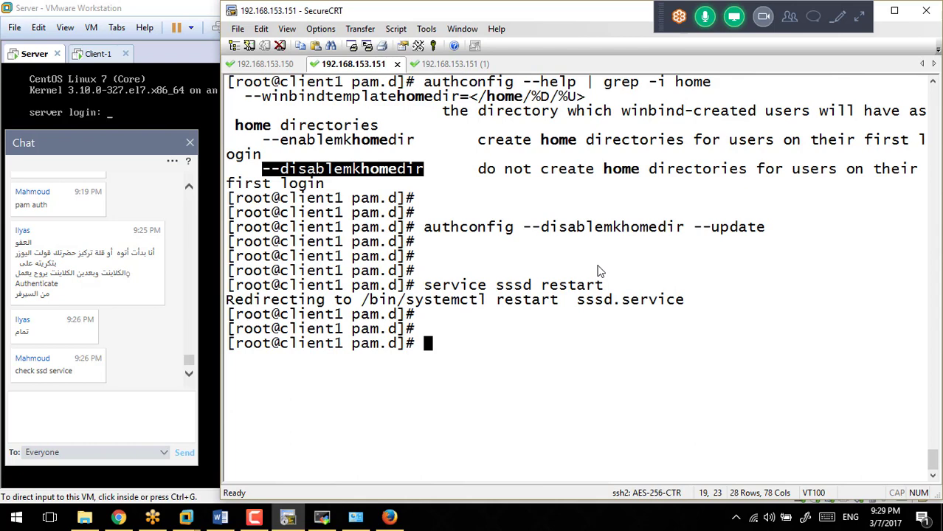
pyautogui.press('Up')
pyautogui.press('Up')
pyautogui.press('Left')
pyautogui.press('Left')
pyautogui.press('Left')
pyautogui.press('Left')
pyautogui.press('Left')
pyautogui.press('Left')
pyautogui.press('Left')
pyautogui.press('Left')
pyautogui.press('Left')
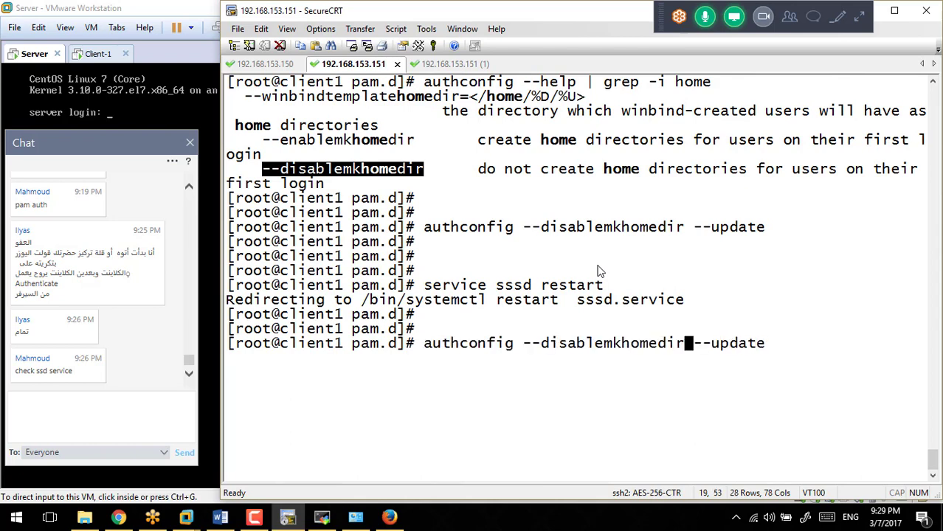
pyautogui.press('Left')
pyautogui.press('Left')
pyautogui.press('Left')
pyautogui.press('Left')
pyautogui.press('Left')
pyautogui.press('Left')
pyautogui.press('Left')
pyautogui.press('Left')
pyautogui.press('Left')
pyautogui.press('Left')
pyautogui.press('Left')
pyautogui.press('Left')
pyautogui.press('Left')
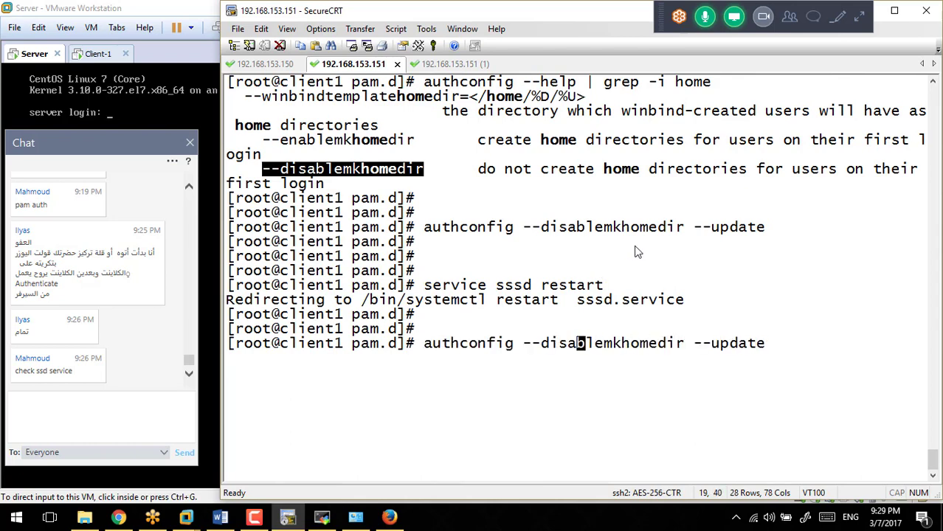
pyautogui.press('BackSpace')
pyautogui.press('BackSpace')
pyautogui.press('BackSpace')
pyautogui.press('BackSpace')
pyautogui.write('en')
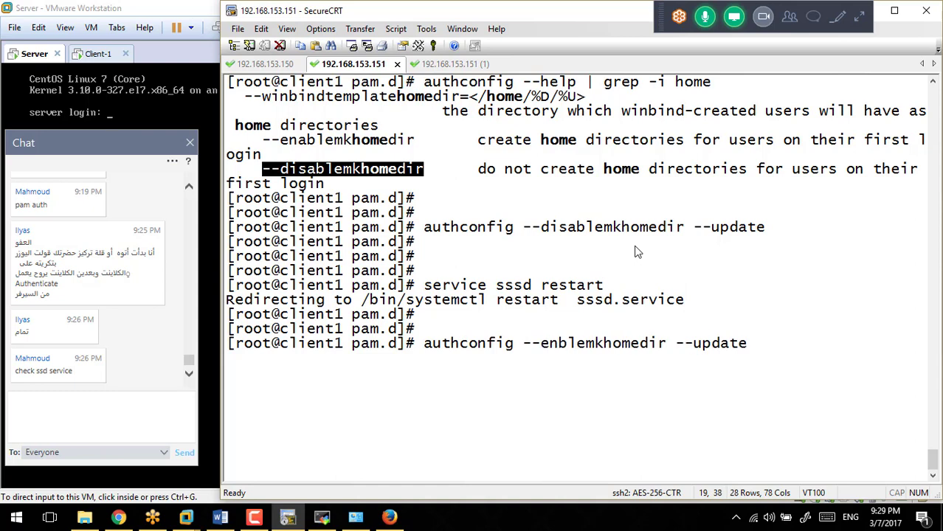
pyautogui.write('a')
pyautogui.press('Return')
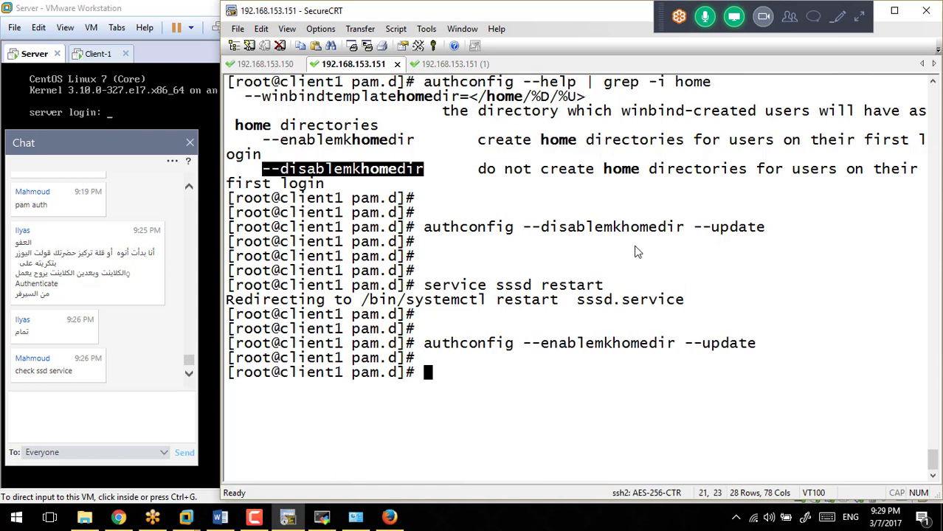
pyautogui.hotkey('ctrl', 'Tab')
pyautogui.hotkey('ctrl', 'd')
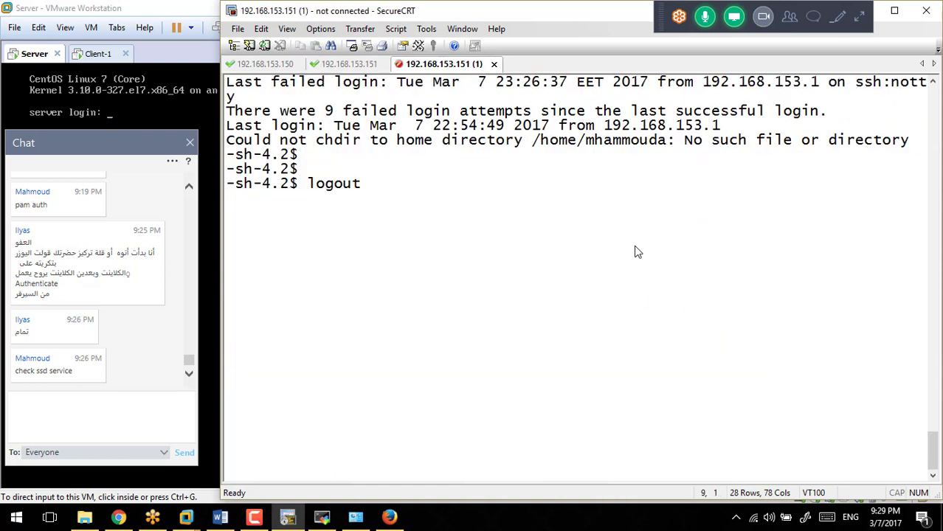
# Reconnect the 192.168.153.151 (1) session and log back in as the domain user
pyautogui.press('Return')
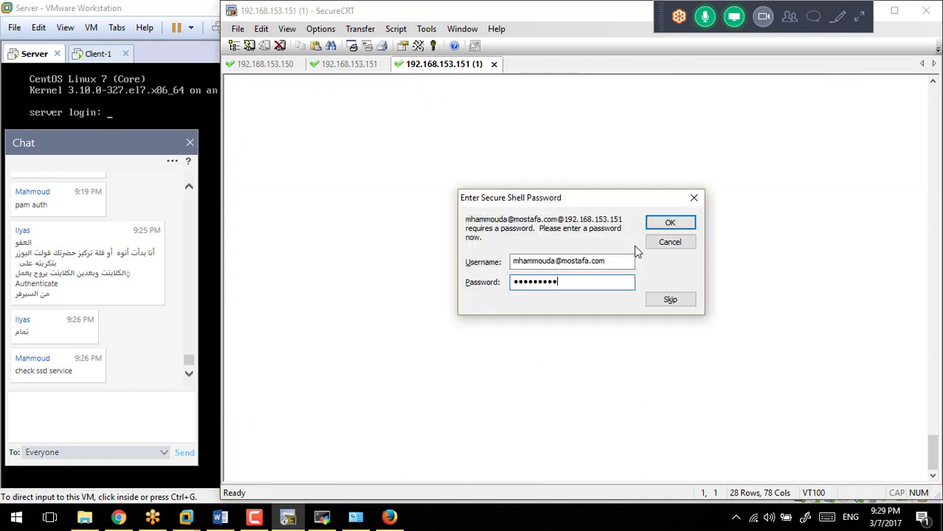
pyautogui.press('Return')
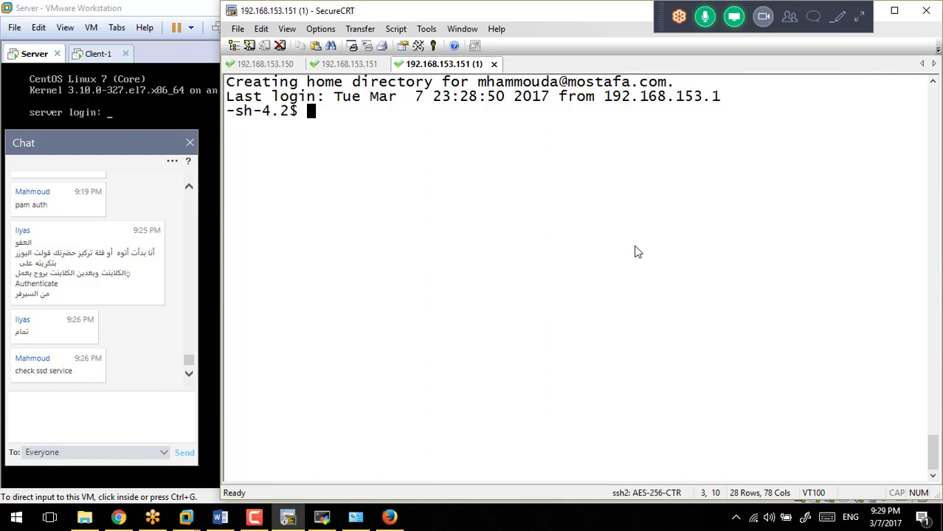
pyautogui.press('Return')
pyautogui.press('Return')
pyautogui.press('Return')
pyautogui.press('Return')
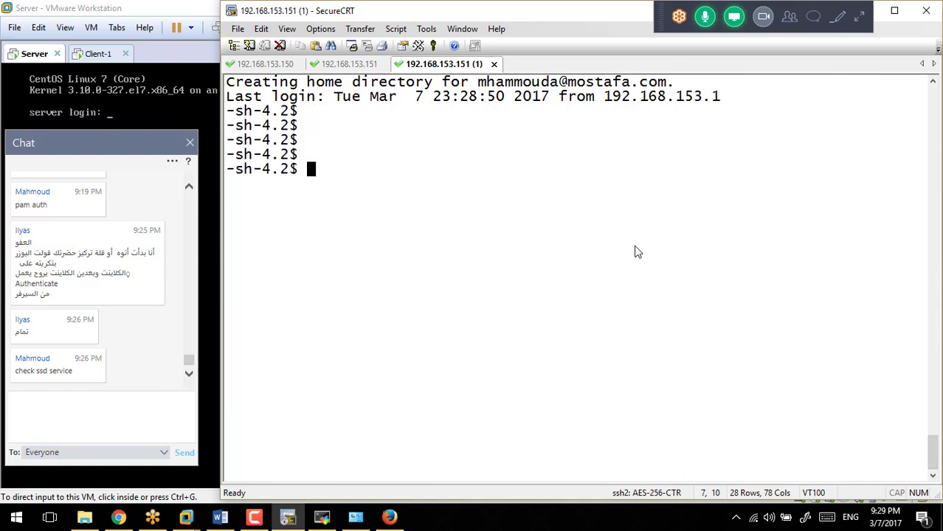
pyautogui.press('Return')
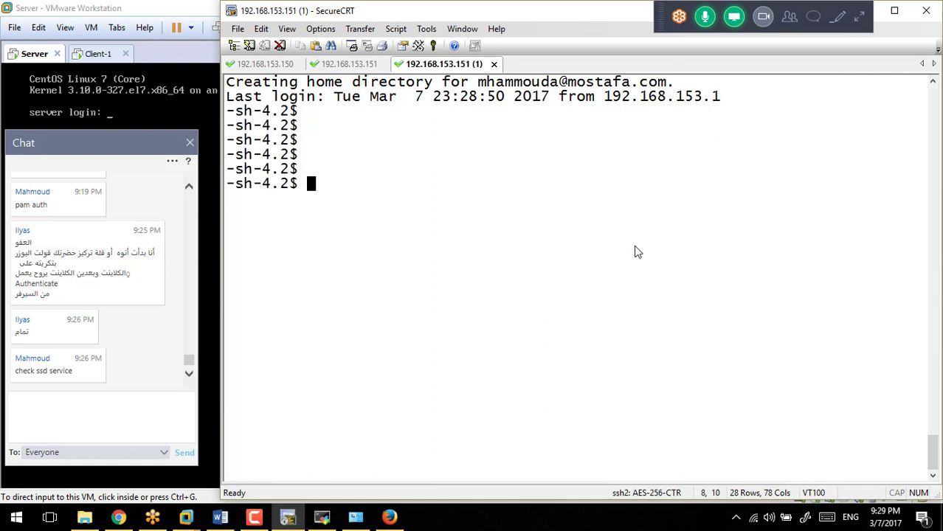
pyautogui.press('Return')
pyautogui.press('Return')
# Run pwd to confirm the new home directory, select its path, and return to the client1 root session
pyautogui.write('pwd')
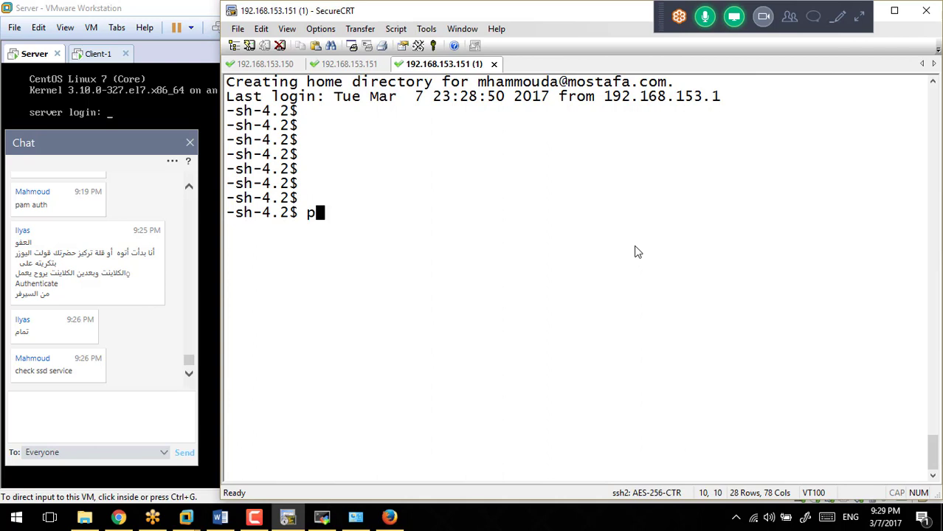
pyautogui.press('Return')
pyautogui.press('Return')
pyautogui.press('Return')
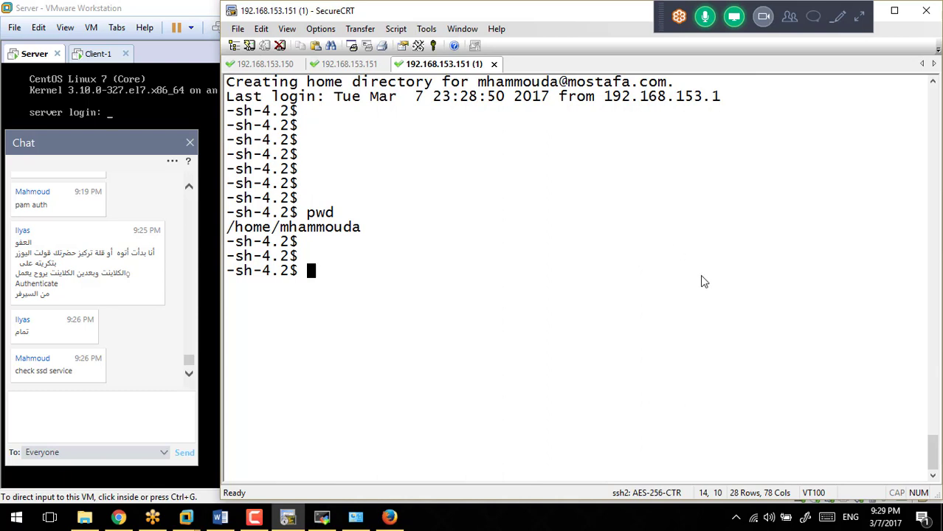
pyautogui.doubleClick(302, 231)
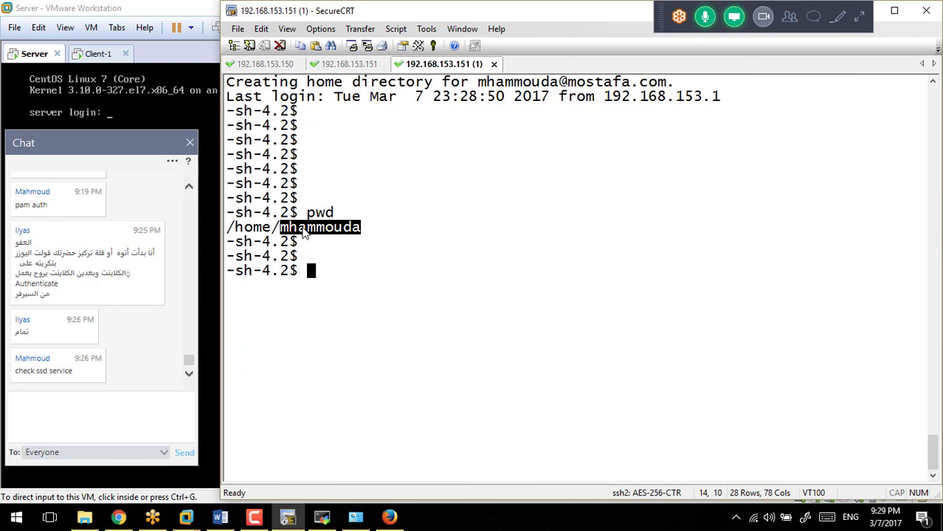
pyautogui.tripleClick(302, 230)
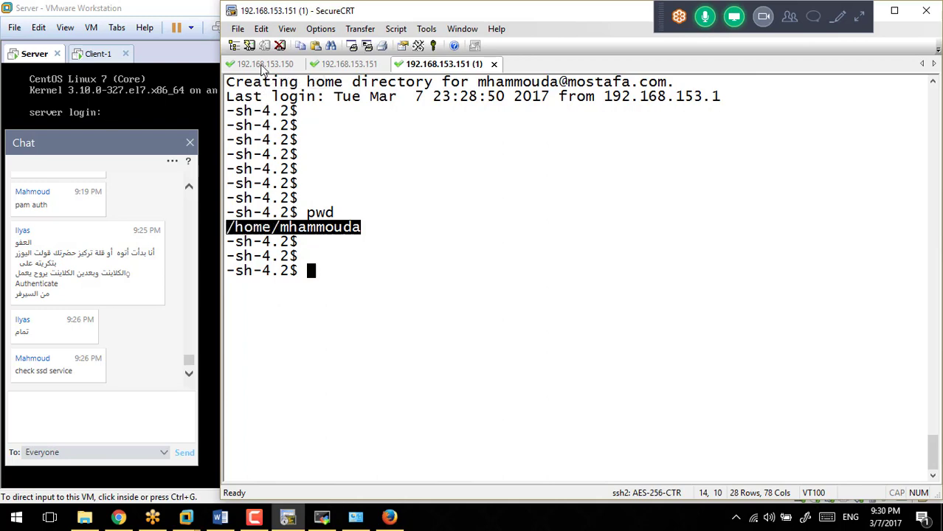
pyautogui.click(261, 65)
pyautogui.click(336, 66)
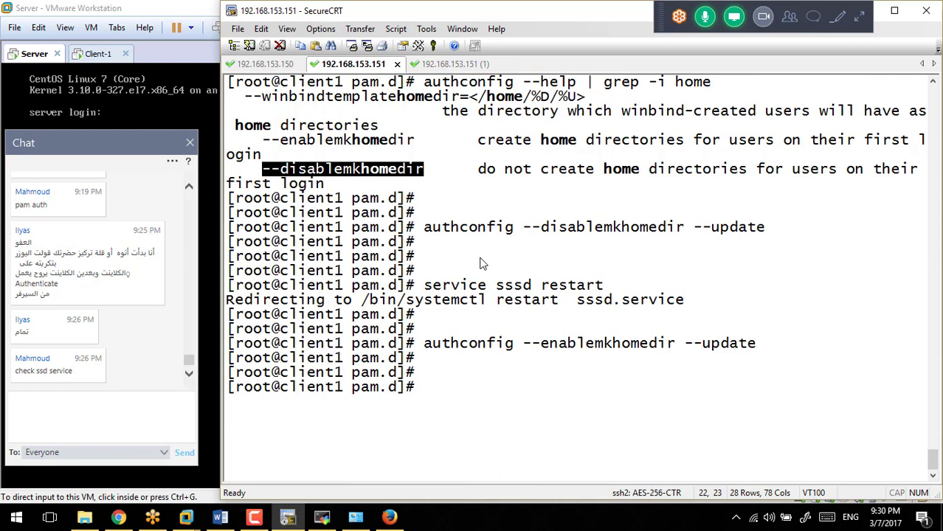
pyautogui.rightClick(34, 55)
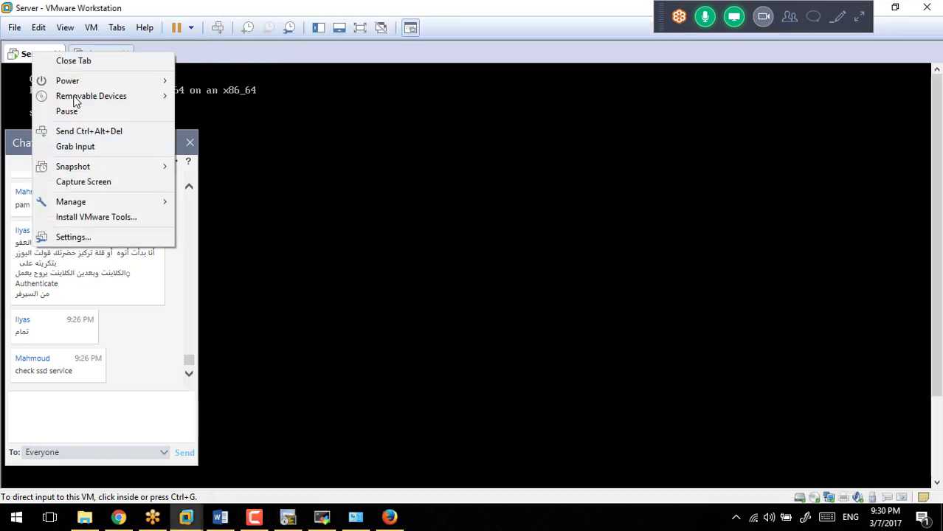
pyautogui.click(132, 237)
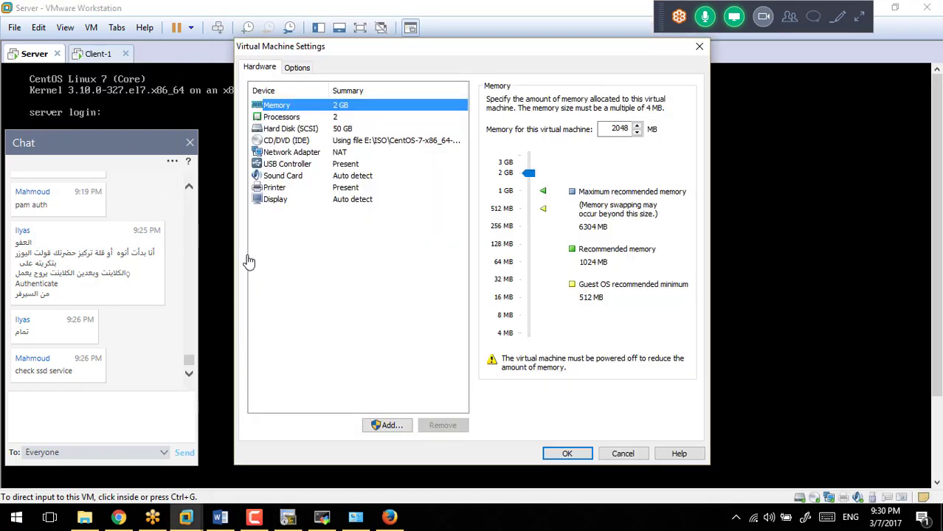
pyautogui.click(698, 46)
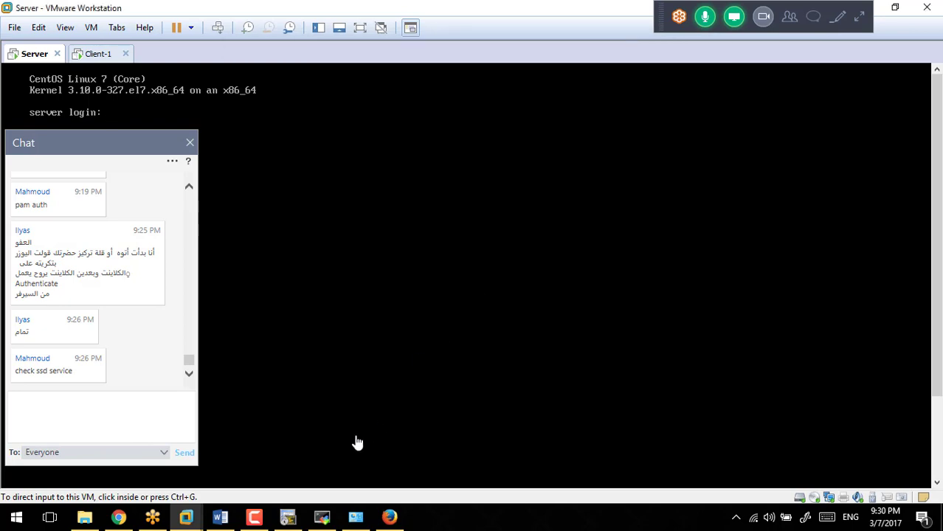
pyautogui.click(288, 517)
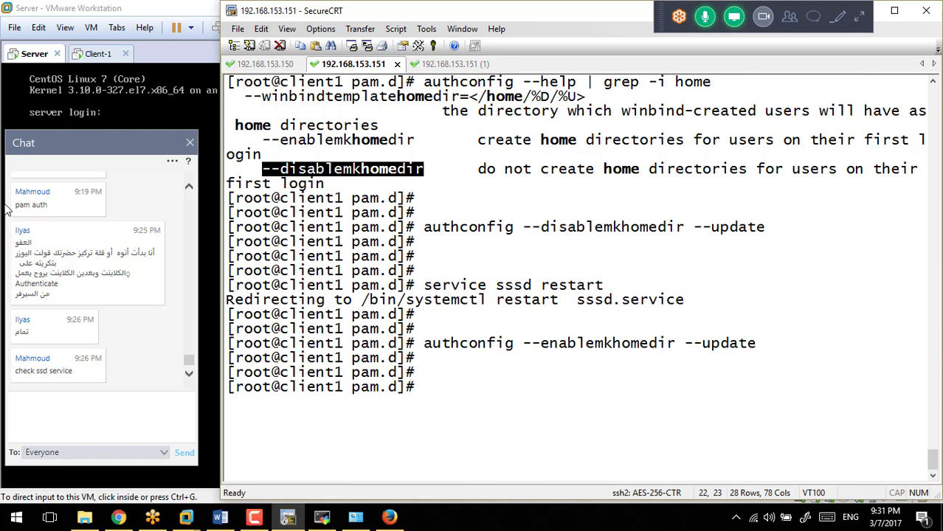
pyautogui.click(259, 66)
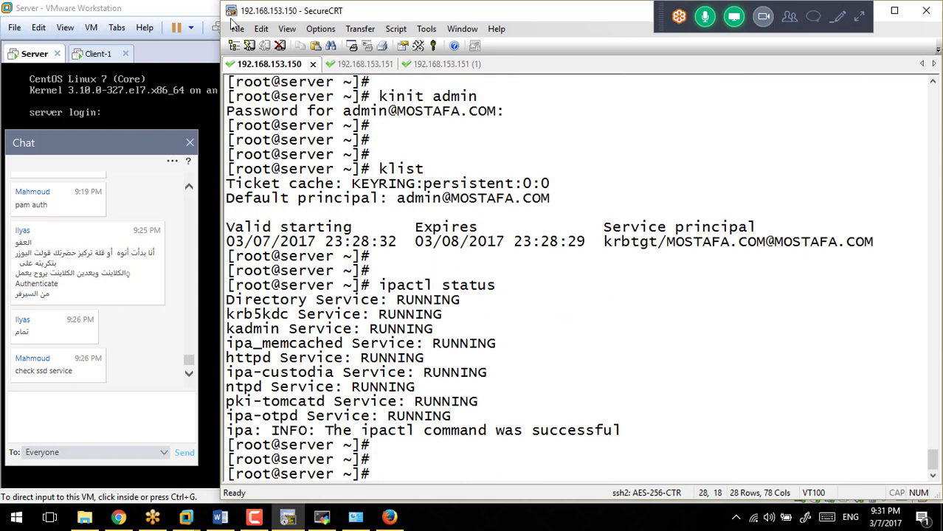
pyautogui.write('i')
pyautogui.press('BackSpace')
pyautogui.write('ipa use')
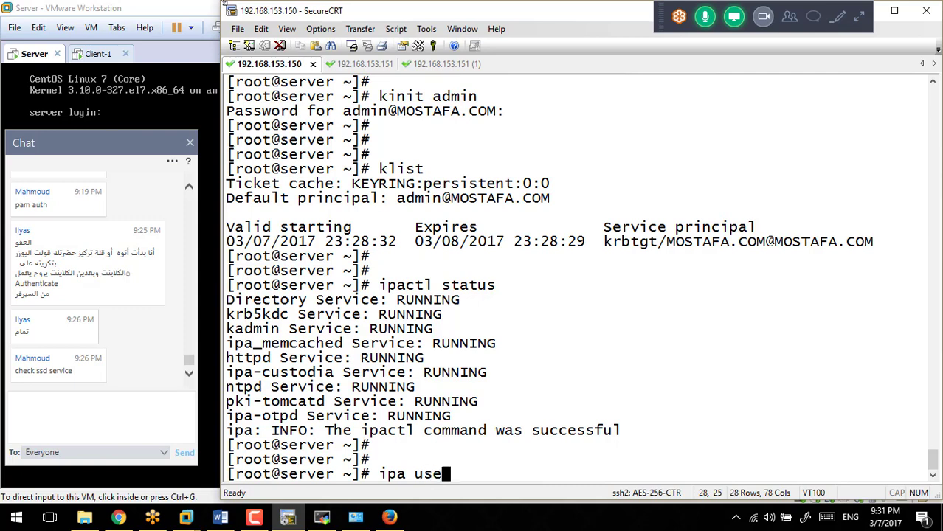
pyautogui.write('r-find')
pyautogui.press('Return')
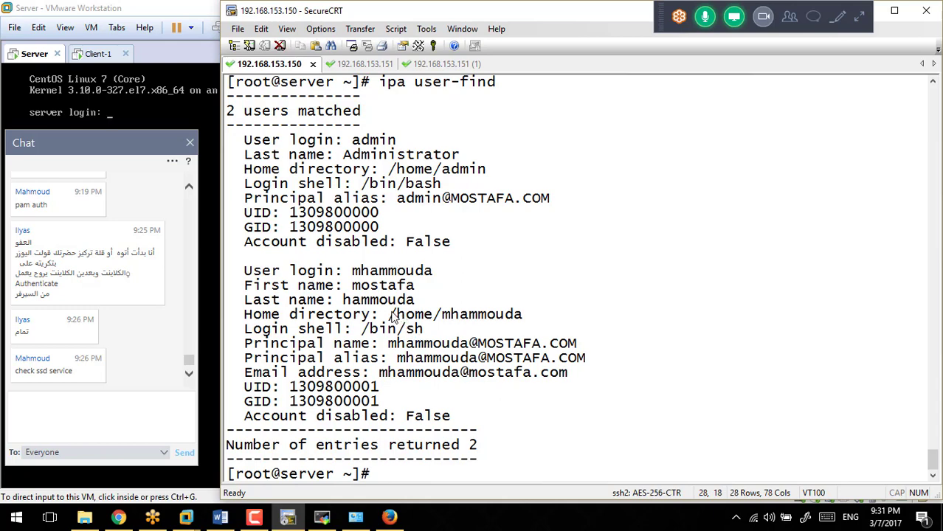
pyautogui.moveTo(388, 315); pyautogui.dragTo(531, 325)
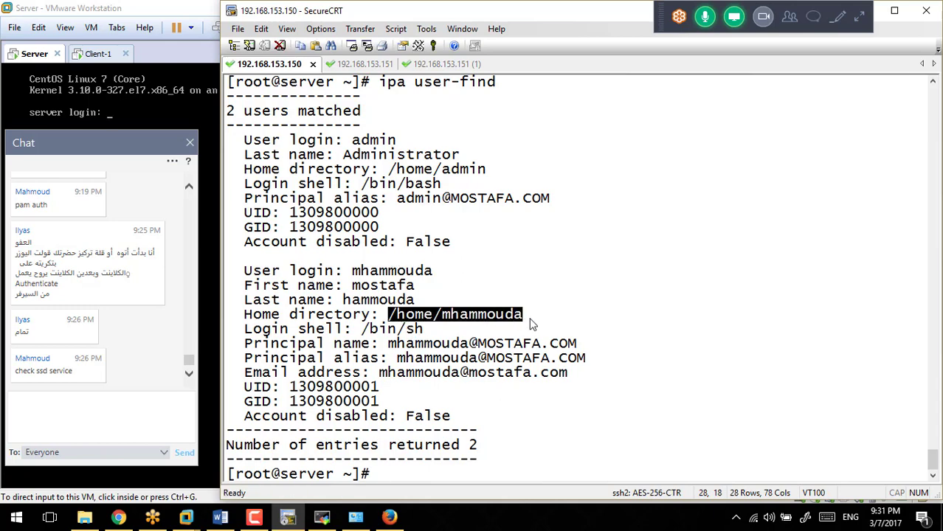
pyautogui.moveTo(425, 331); pyautogui.dragTo(353, 329)
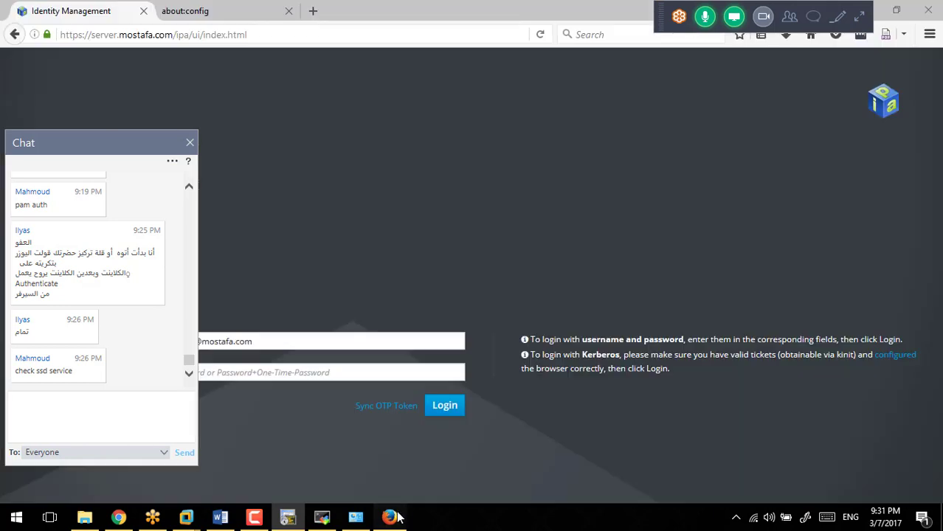
# Reload the FreeIPA login page and sign in with the admin account and its password
pyautogui.click(389, 516)
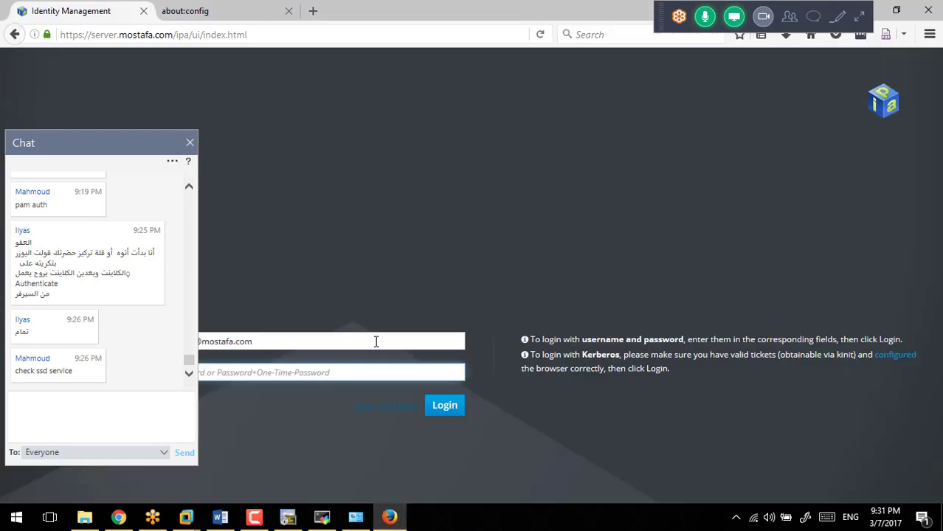
pyautogui.click(191, 143)
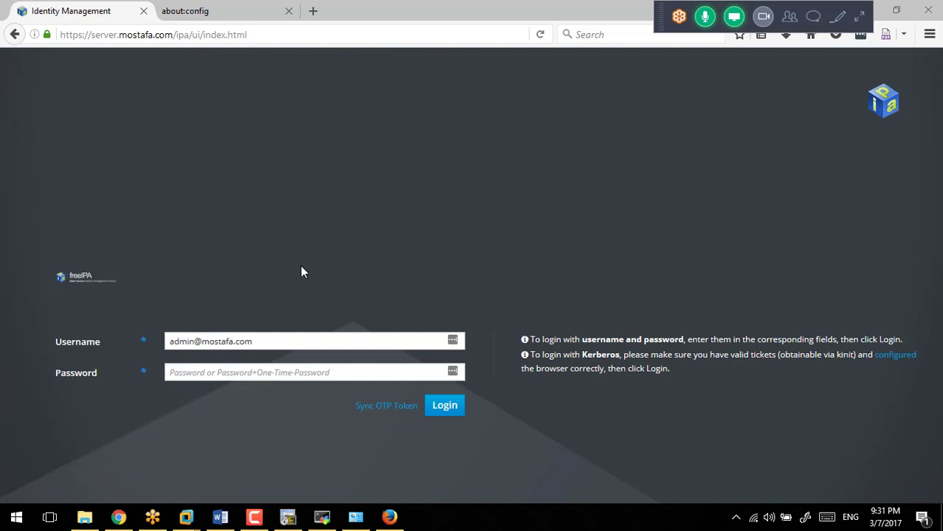
pyautogui.doubleClick(291, 341)
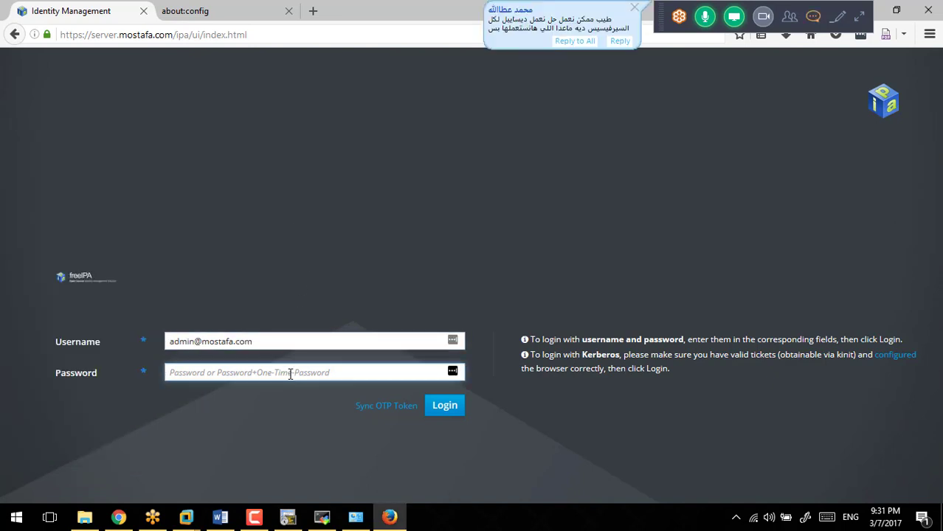
pyautogui.press('F5')
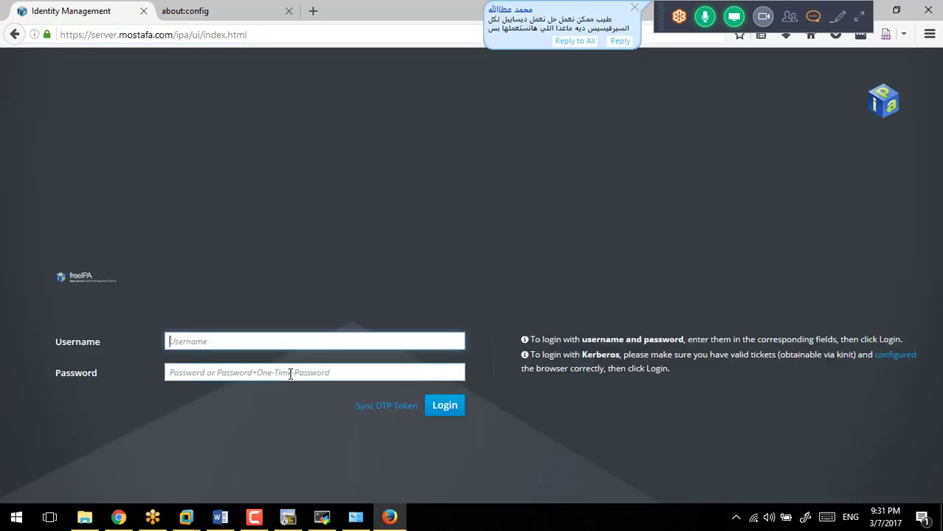
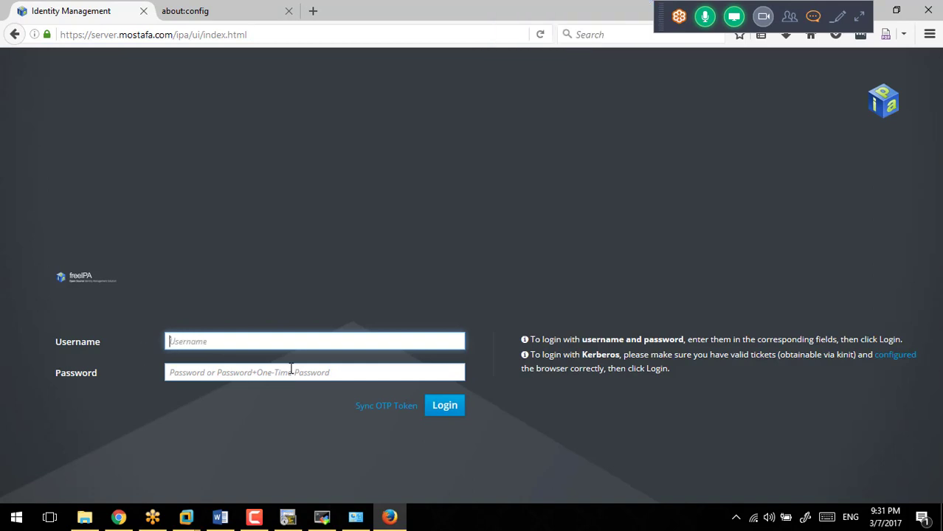
pyautogui.press('Tab')
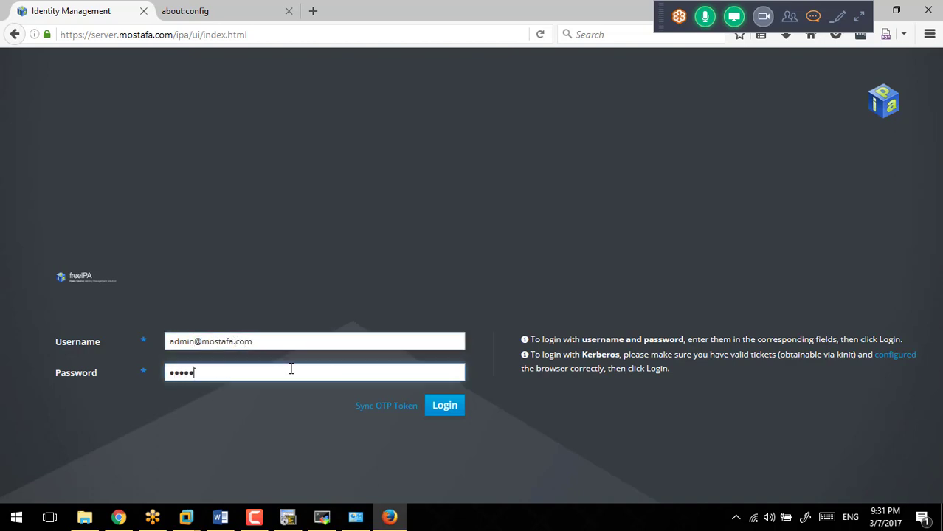
pyautogui.press('Return')
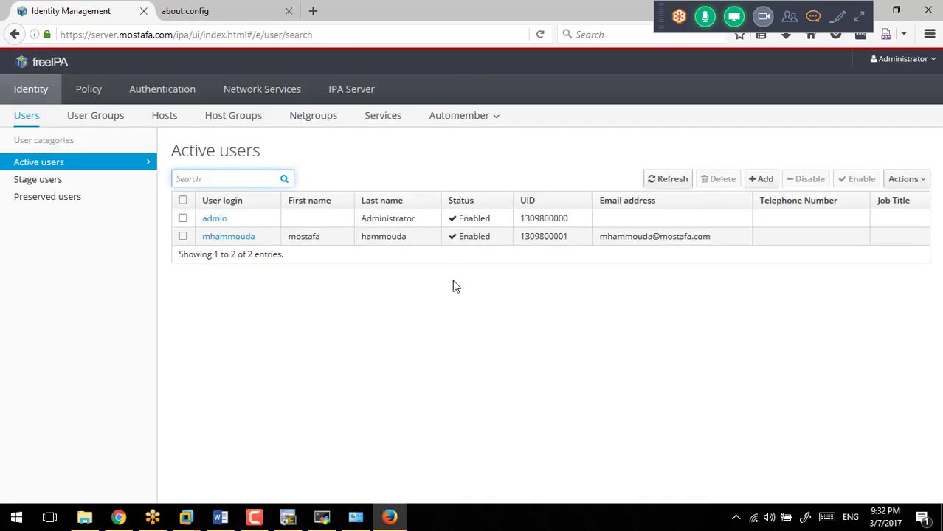
pyautogui.click(322, 517)
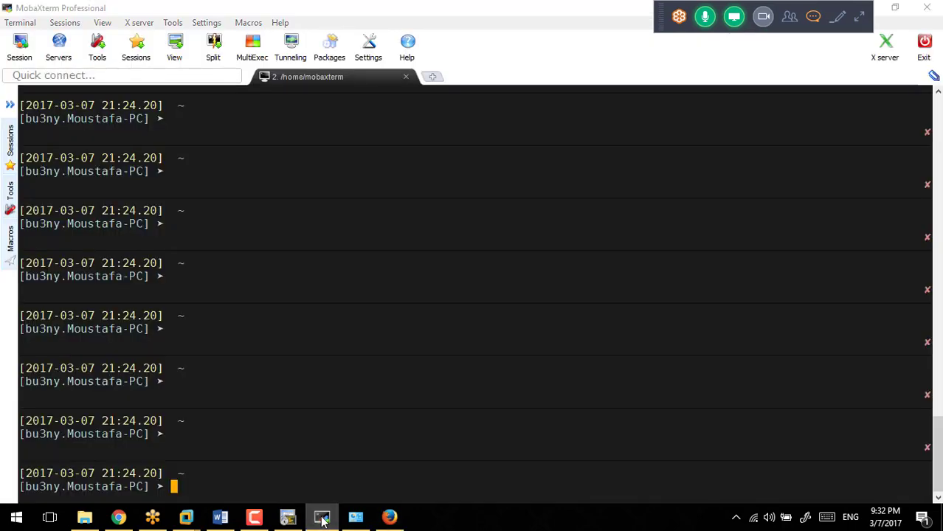
# Minimize MobaXterm, bring back the SecureCRT server session, and show the meeting chat panel
pyautogui.click(321, 518)
pyautogui.click(287, 518)
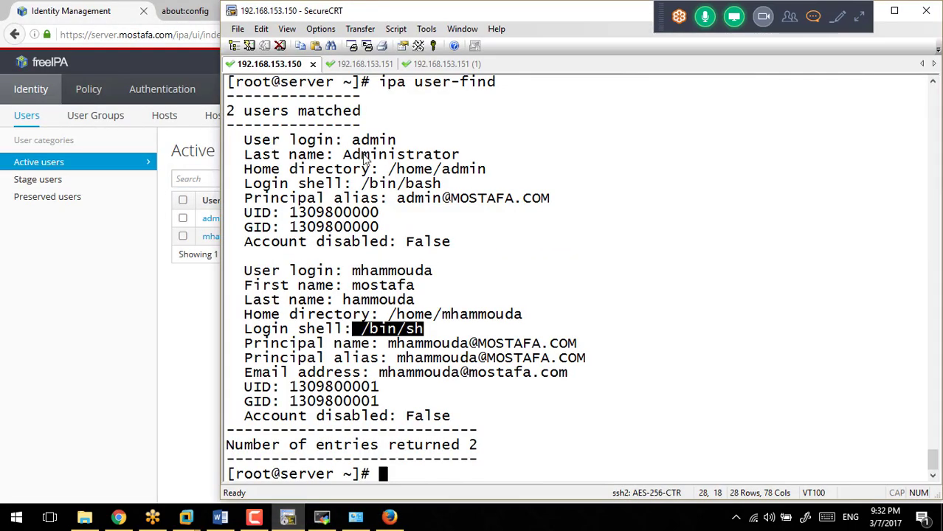
pyautogui.click(809, 18)
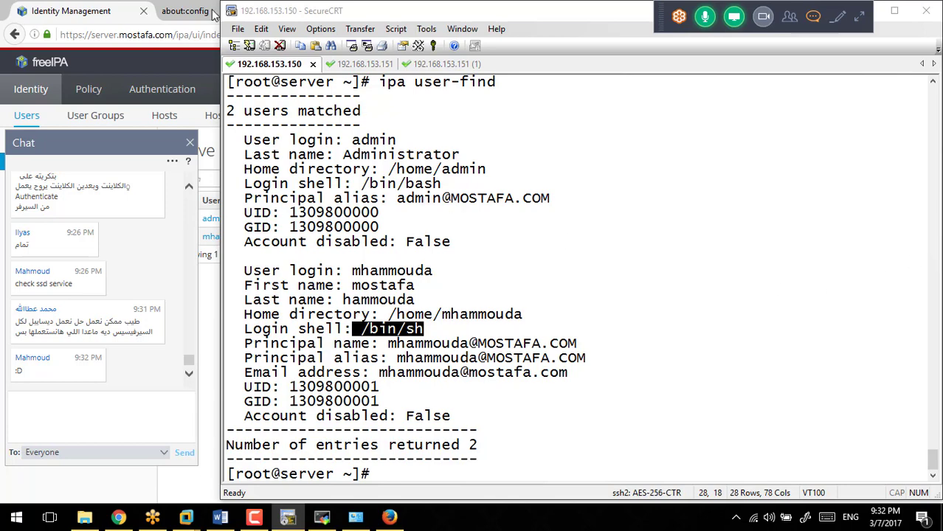
pyautogui.click(106, 14)
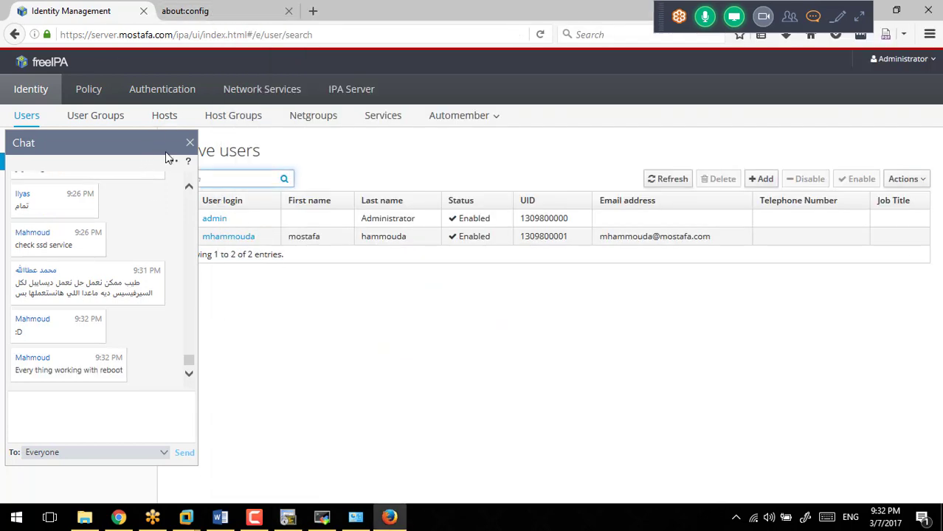
pyautogui.click(189, 145)
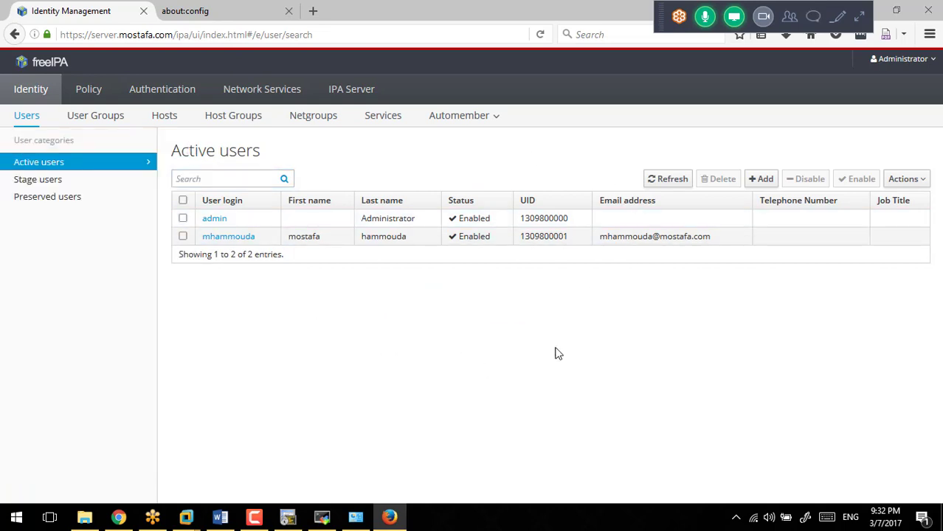
pyautogui.click(219, 240)
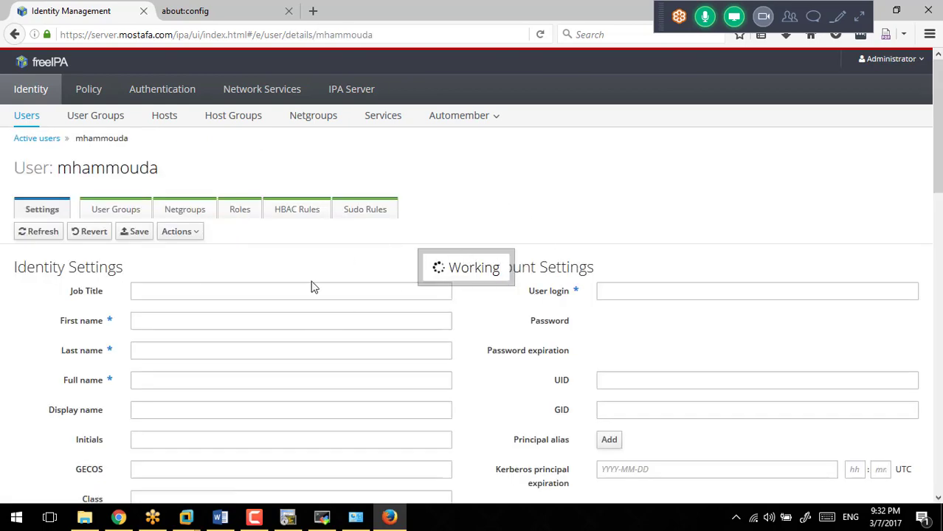
pyautogui.scroll(-5, 454, 401)
pyautogui.scroll(5, 453, 404)
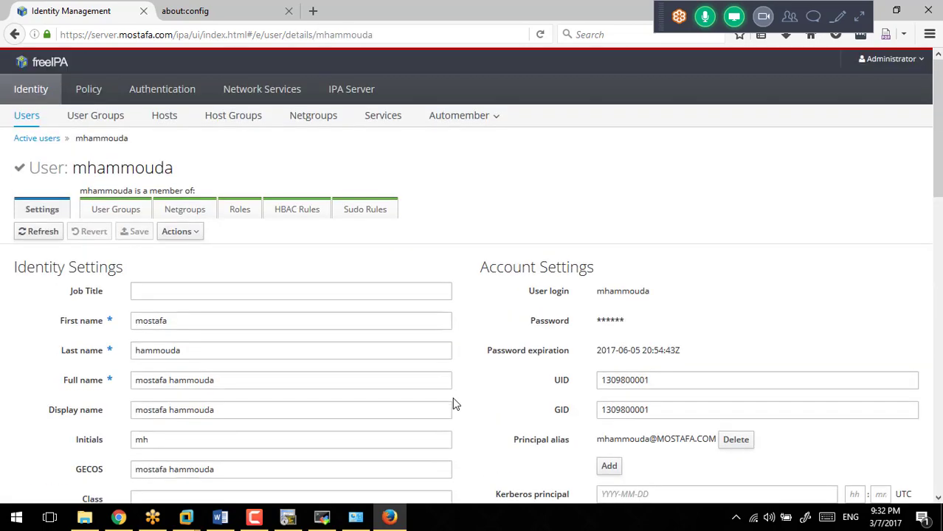
pyautogui.scroll(-2, 452, 400)
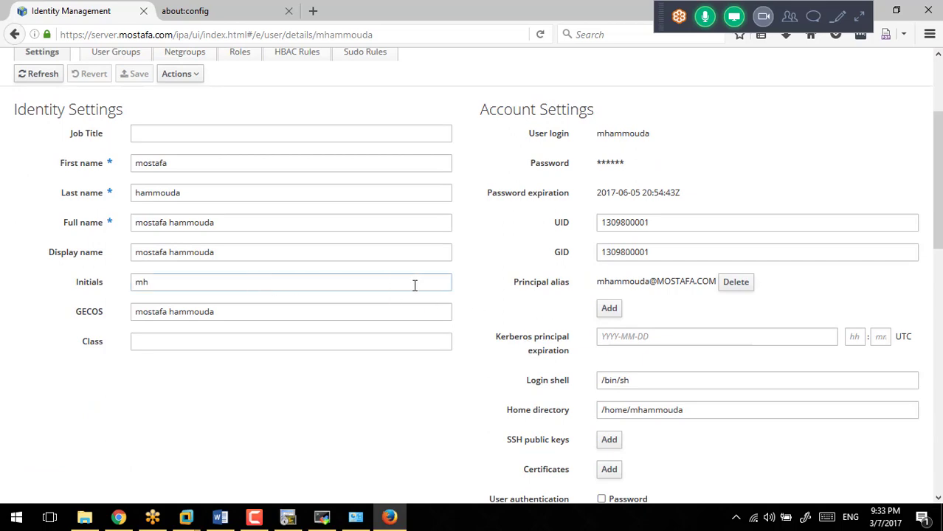
pyautogui.scroll(-4, 413, 284)
pyautogui.scroll(-4, 414, 291)
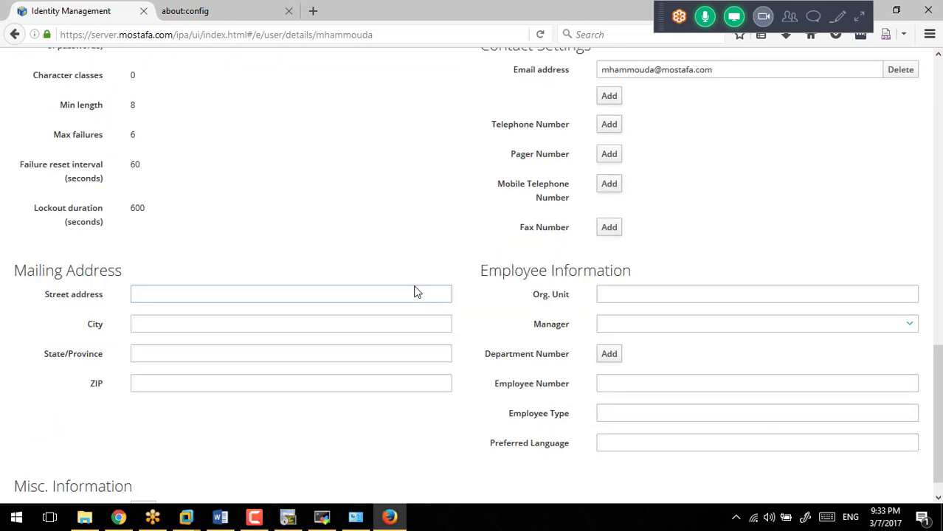
pyautogui.scroll(10, 414, 292)
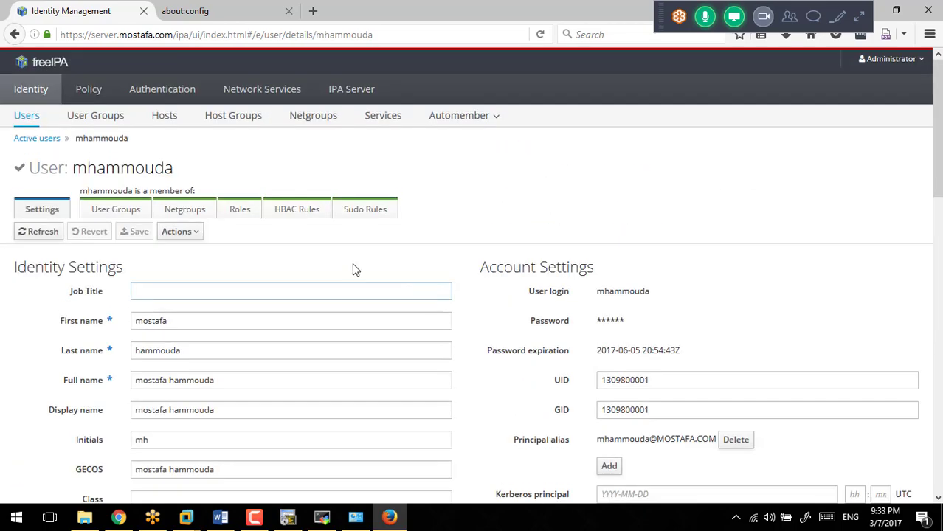
pyautogui.scroll(-3, 772, 318)
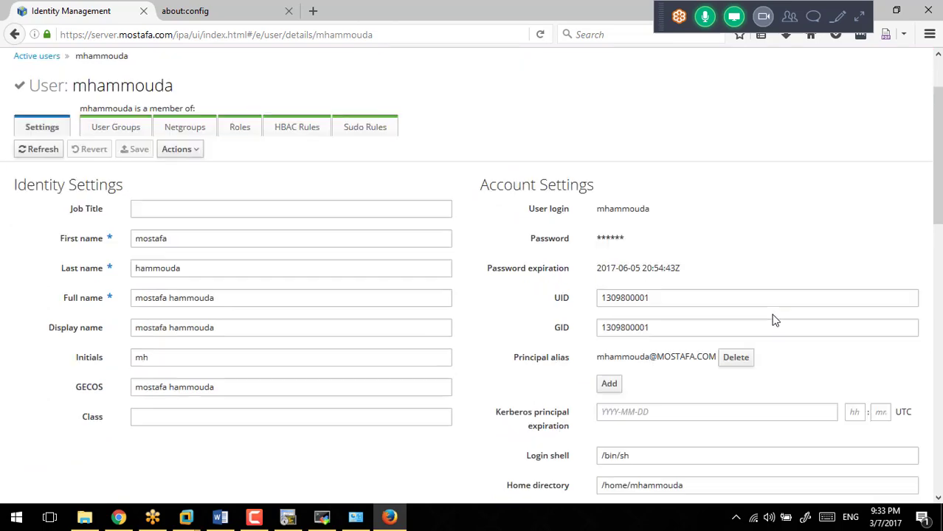
pyautogui.scroll(-1, 759, 329)
# Change mhammouda's login shell from /bin/sh to /bin/bash and save
pyautogui.click(647, 229)
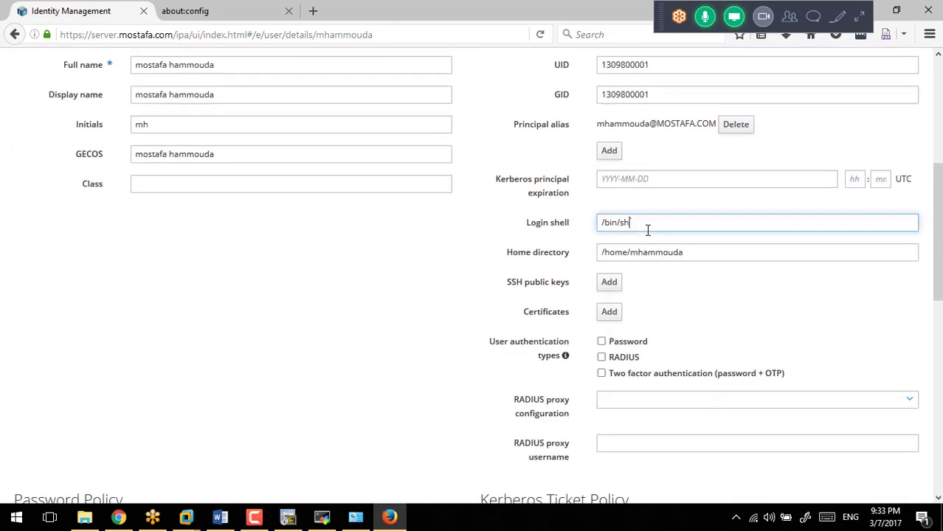
pyautogui.press('BackSpace')
pyautogui.press('BackSpace')
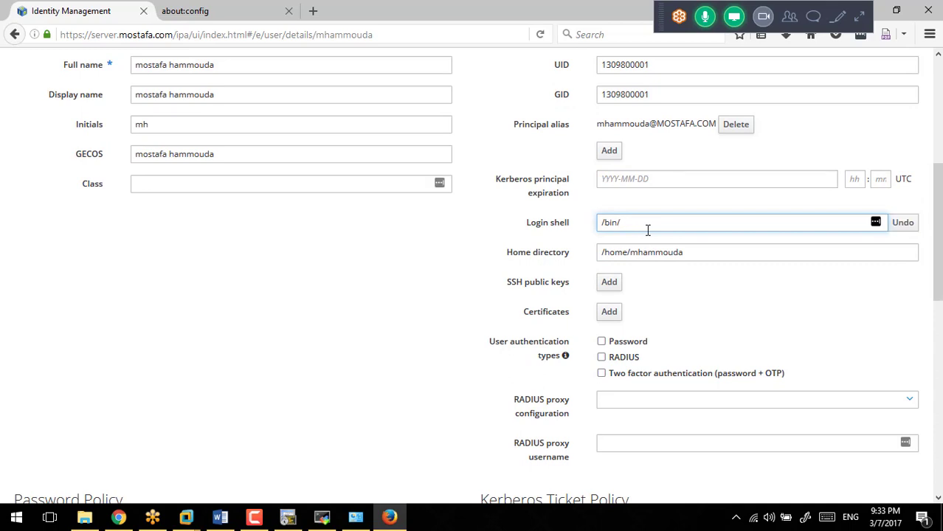
pyautogui.write('bash')
pyautogui.scroll(-10, 724, 261)
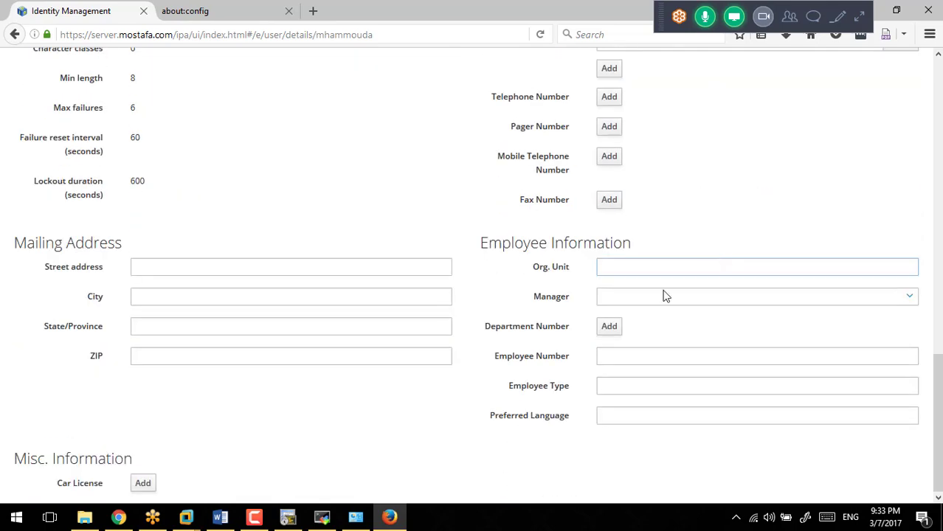
pyautogui.scroll(8, 416, 262)
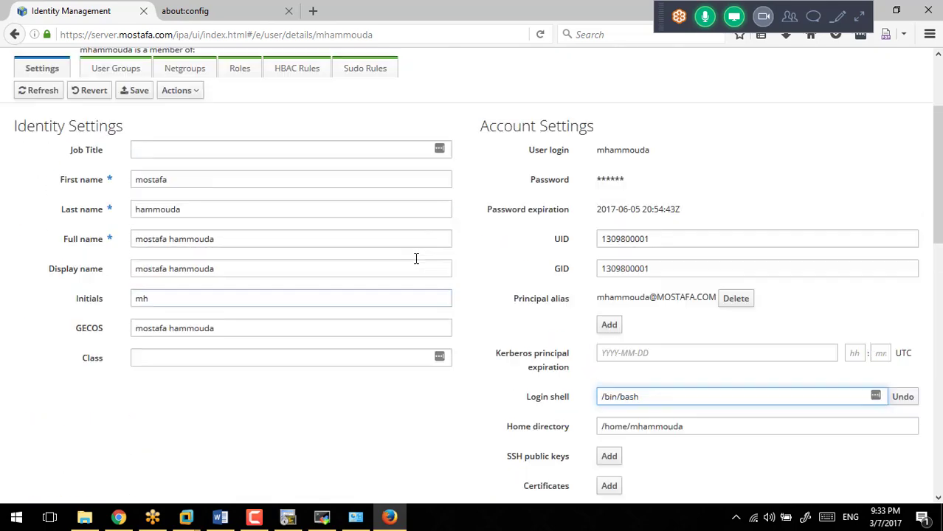
pyautogui.scroll(3, 416, 258)
pyautogui.click(137, 232)
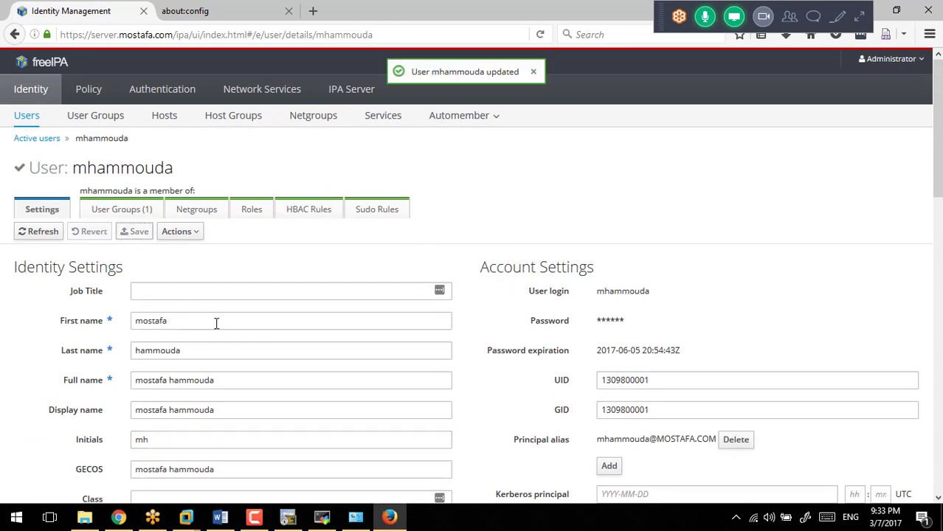
# Log out of the client1 session and reconnect by entering the user's password
pyautogui.click(288, 517)
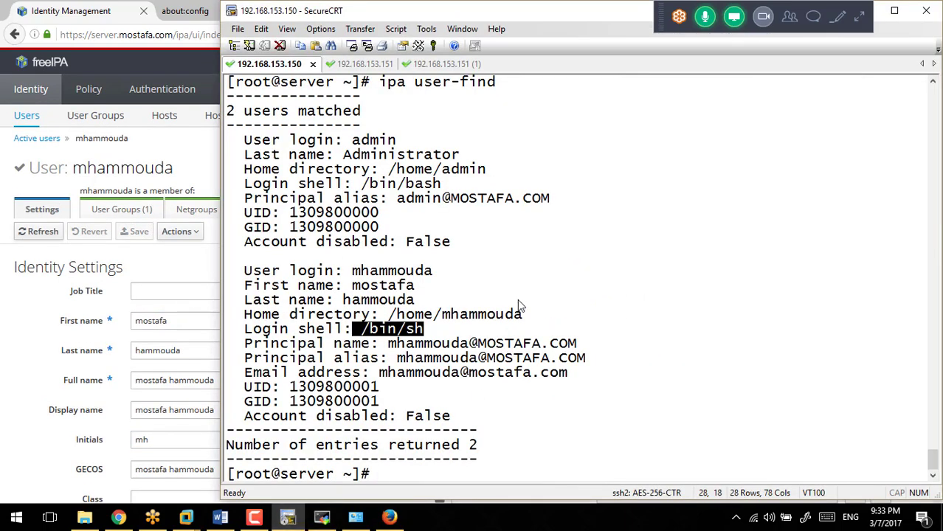
pyautogui.click(446, 64)
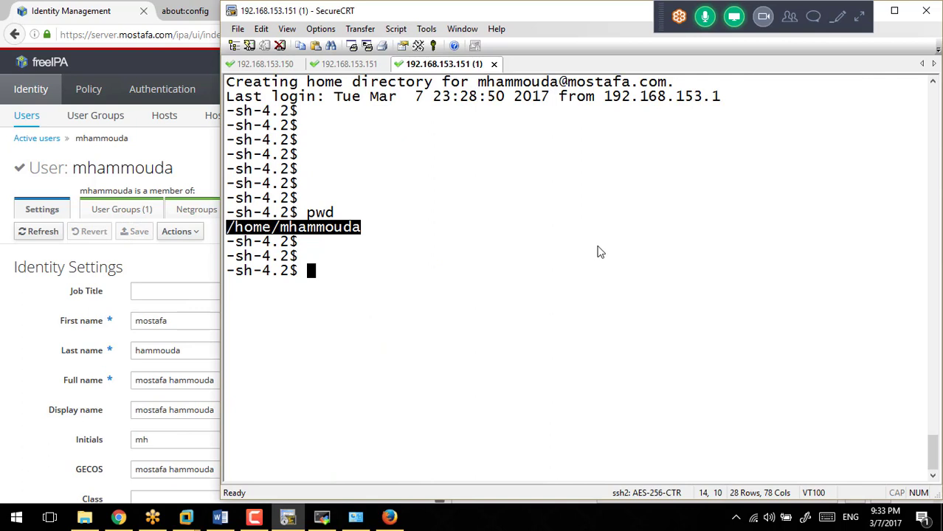
pyautogui.hotkey('ctrl', 'd')
pyautogui.press('Return')
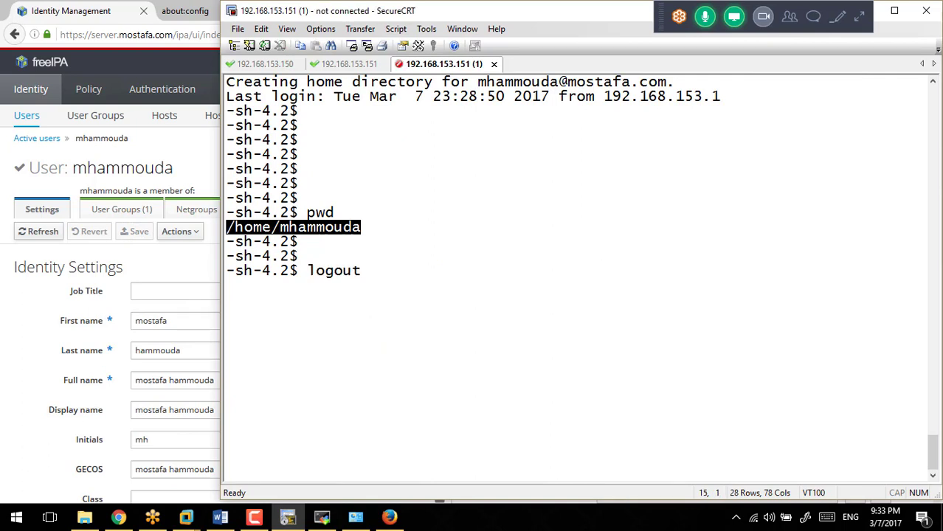
pyautogui.write('•••••••')
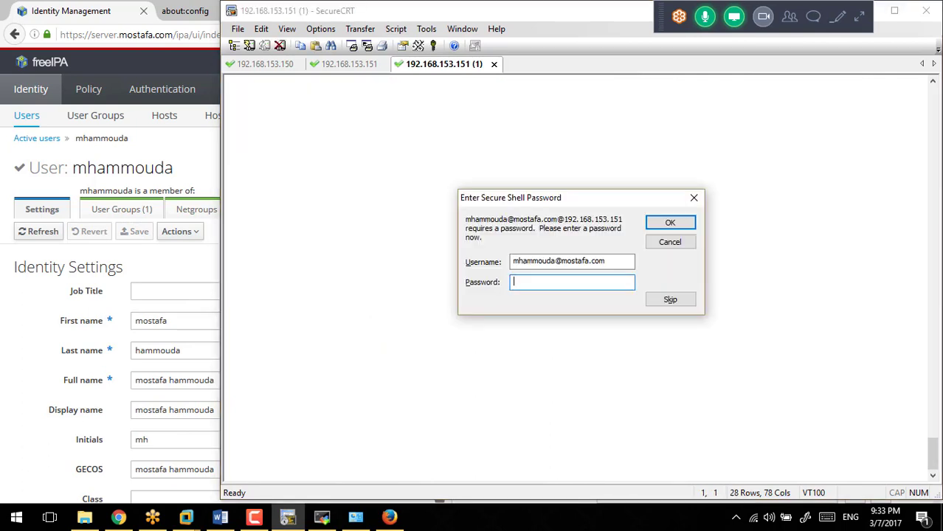
pyautogui.write('•••••••')
pyautogui.press('Return')
# Run pwd to confirm the home directory /home/mhammouda, then return to the browser
pyautogui.press('Return')
pyautogui.press('Return')
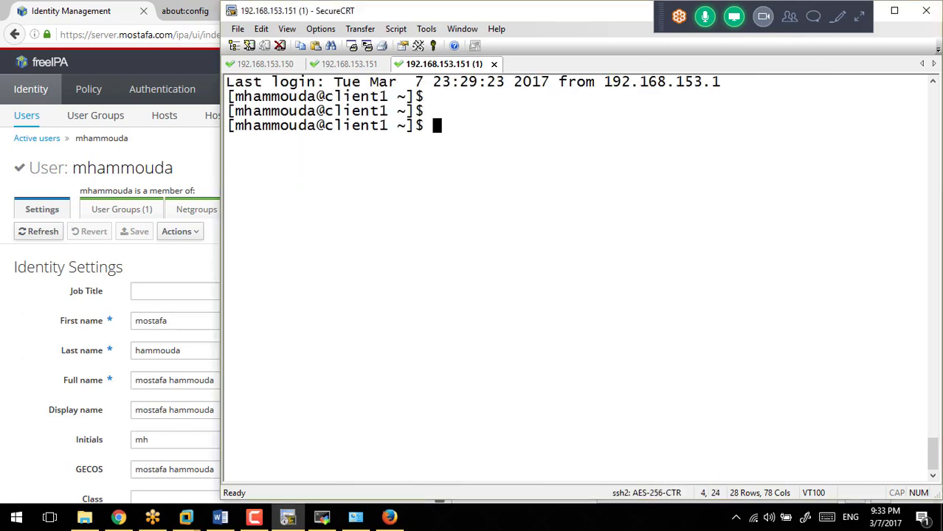
pyautogui.press('Return')
pyautogui.press('Return')
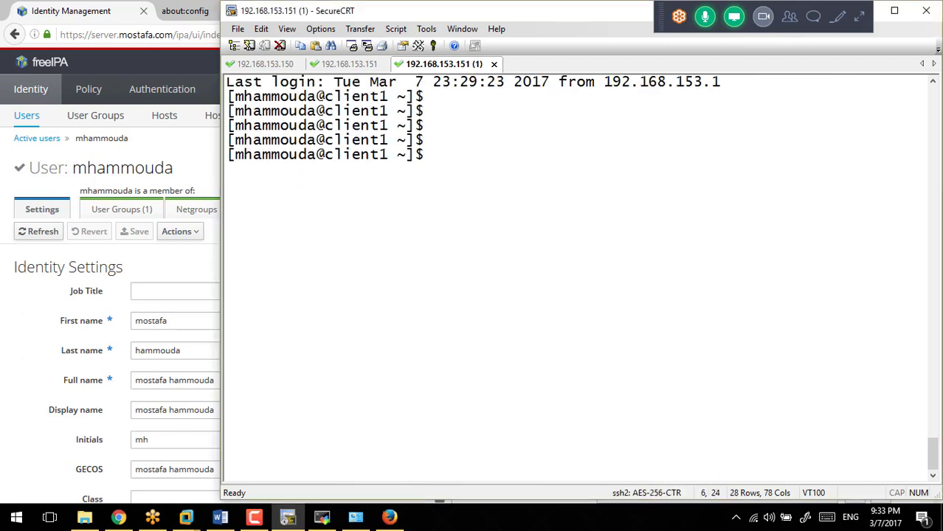
pyautogui.write('p')
pyautogui.press('BackSpace')
pyautogui.write('pwd')
pyautogui.press('Return')
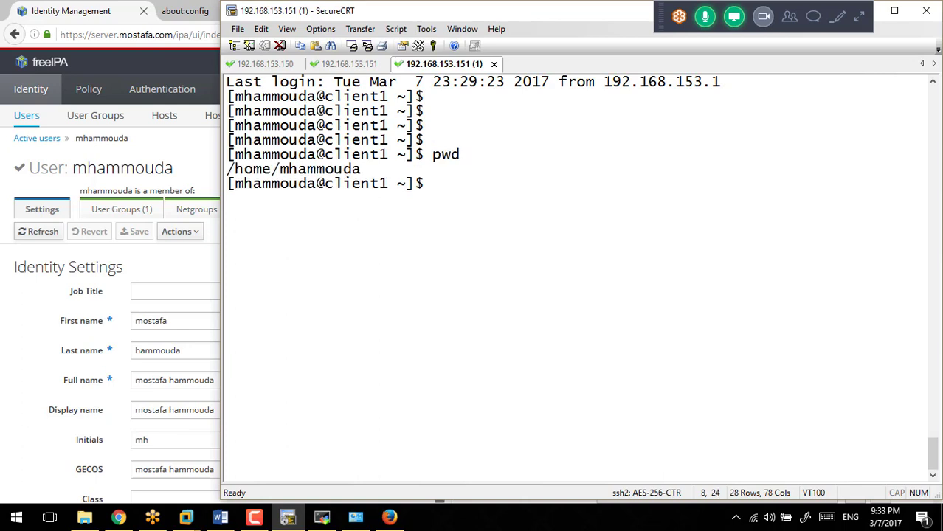
pyautogui.click(34, 320)
pyautogui.scroll(-5, 706, 326)
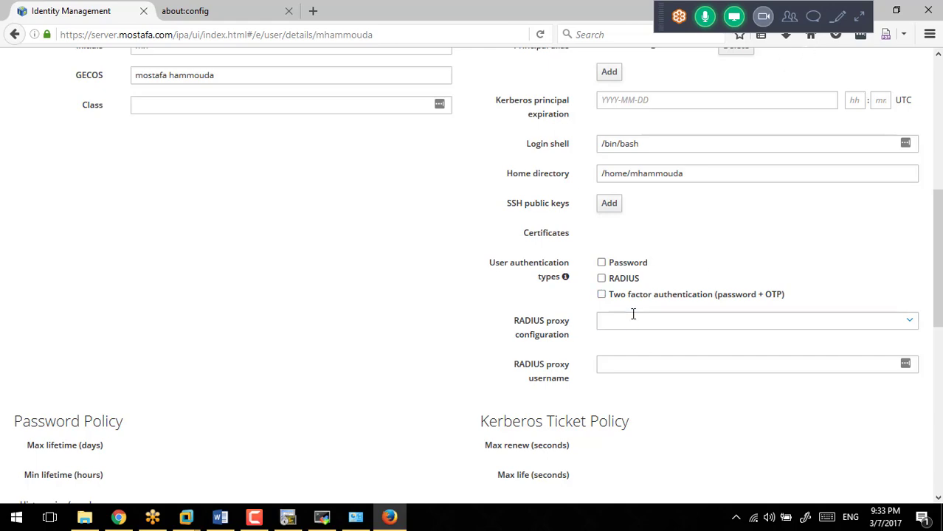
pyautogui.scroll(-4, 632, 317)
pyautogui.scroll(-2, 631, 317)
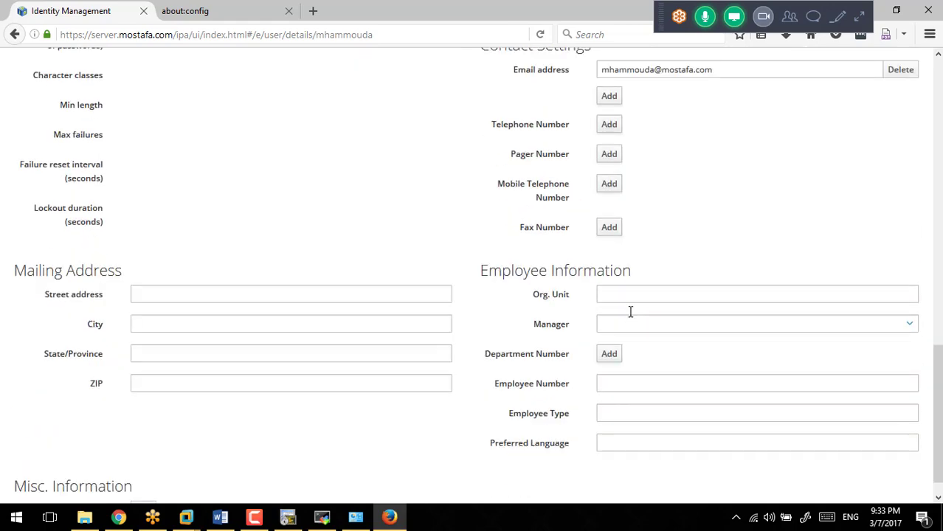
pyautogui.scroll(-1, 629, 316)
pyautogui.scroll(8, 277, 172)
pyautogui.scroll(4, 275, 169)
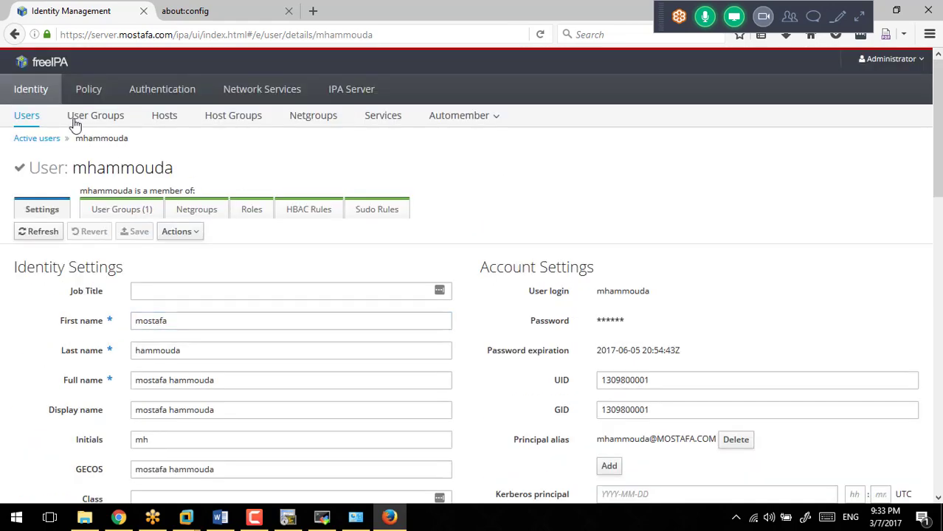
pyautogui.click(32, 96)
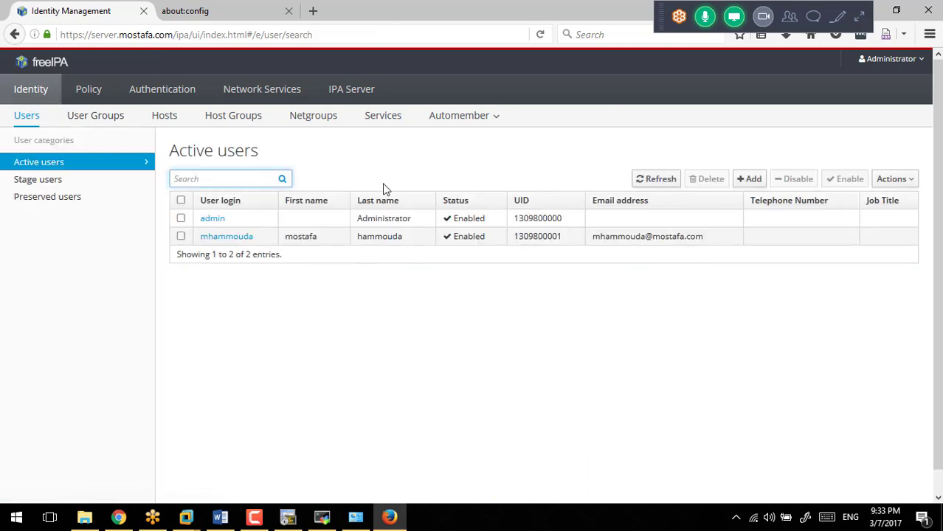
# Open the meeting's Attendees and Chat panels and click into the chat message box
pyautogui.click(788, 17)
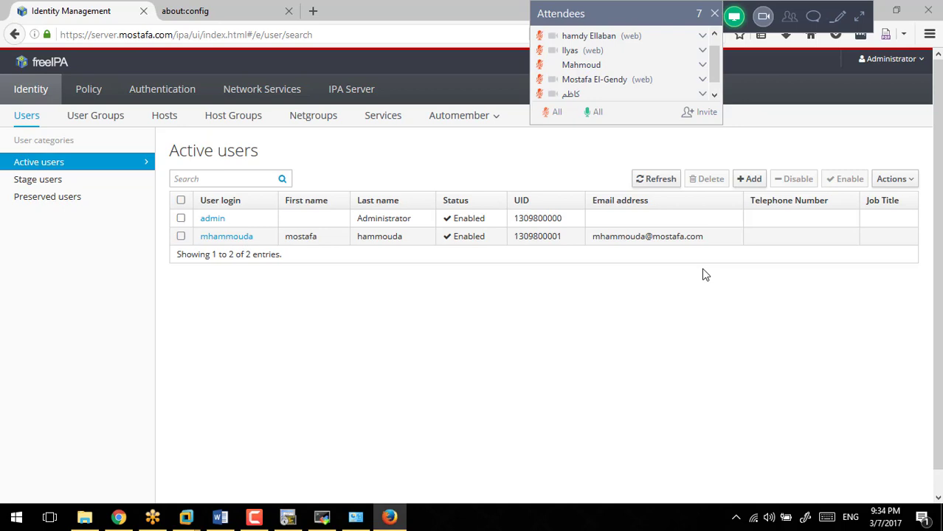
pyautogui.click(813, 16)
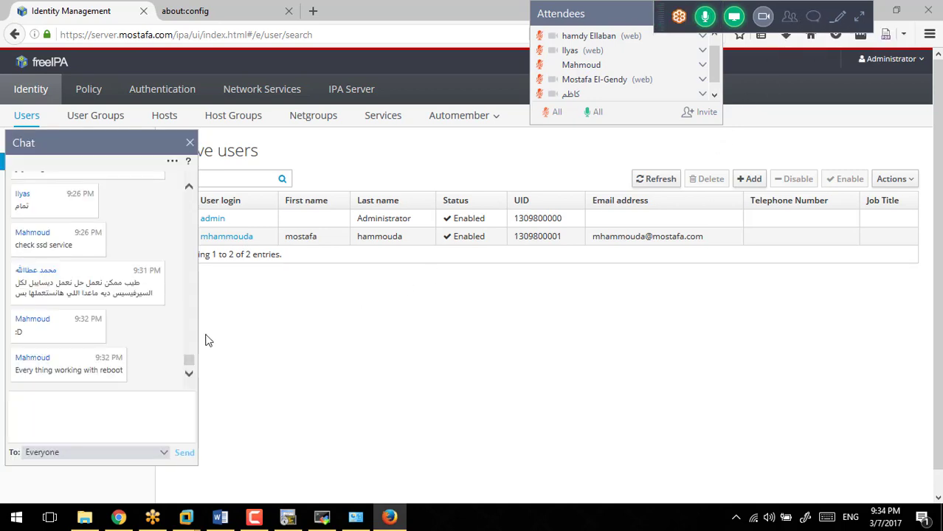
pyautogui.click(69, 406)
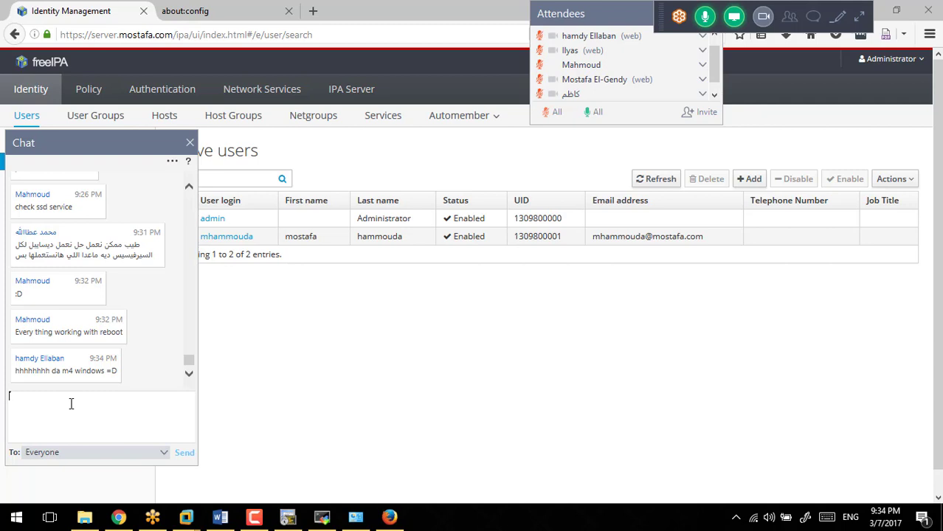
pyautogui.click(322, 516)
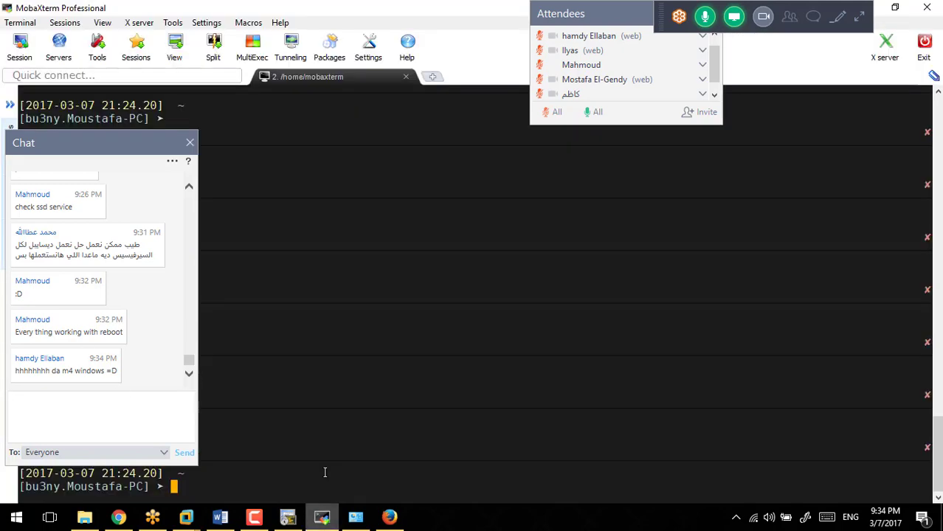
pyautogui.click(305, 520)
pyautogui.click(288, 517)
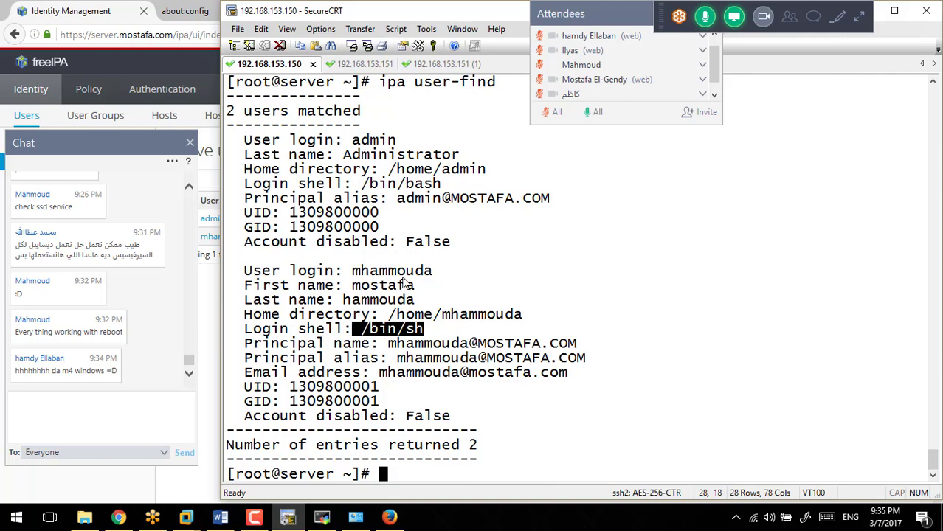
pyautogui.hotkey('ctrl', 'l')
pyautogui.write('netstat -ntlp')
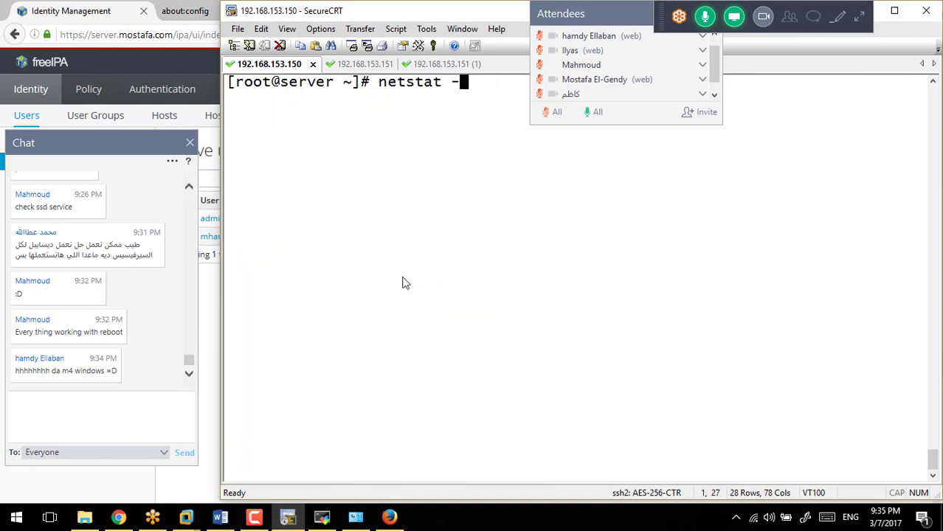
pyautogui.press('Return')
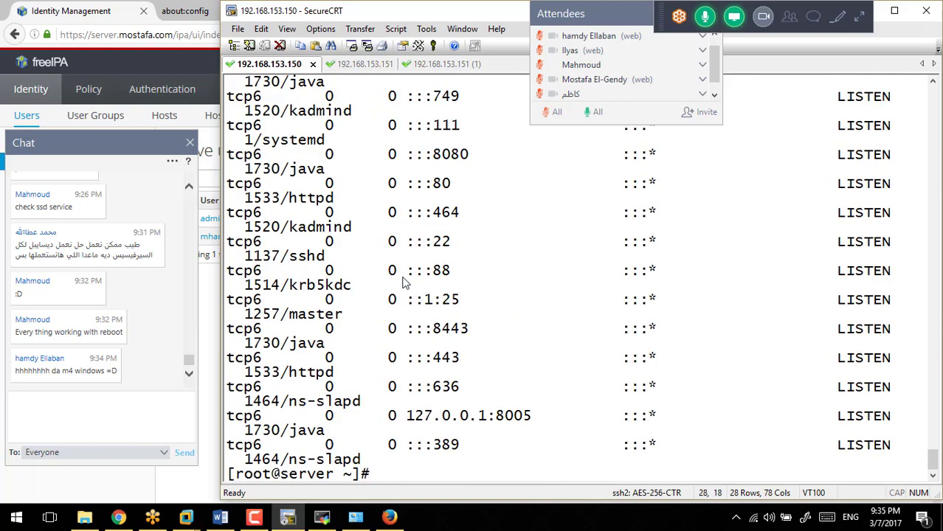
pyautogui.scroll(2, 456, 317)
pyautogui.scroll(5, 456, 317)
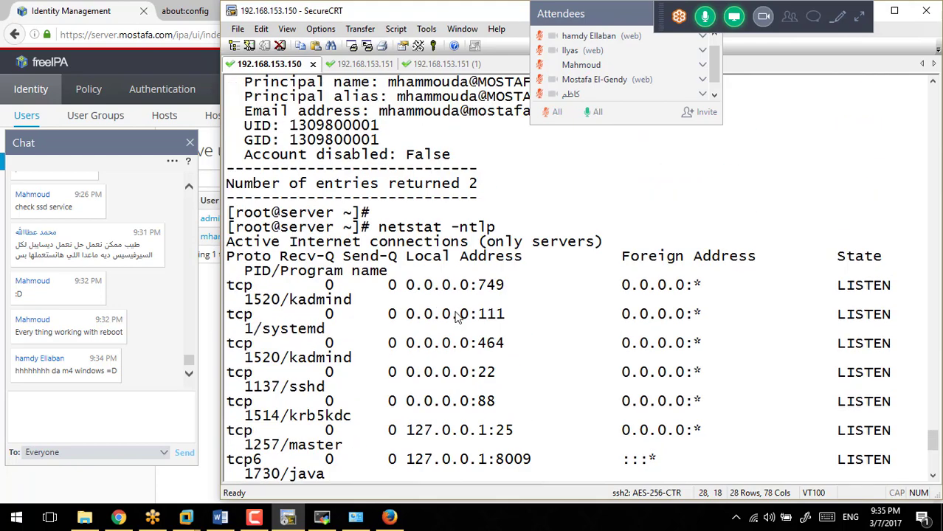
pyautogui.scroll(-9, 455, 318)
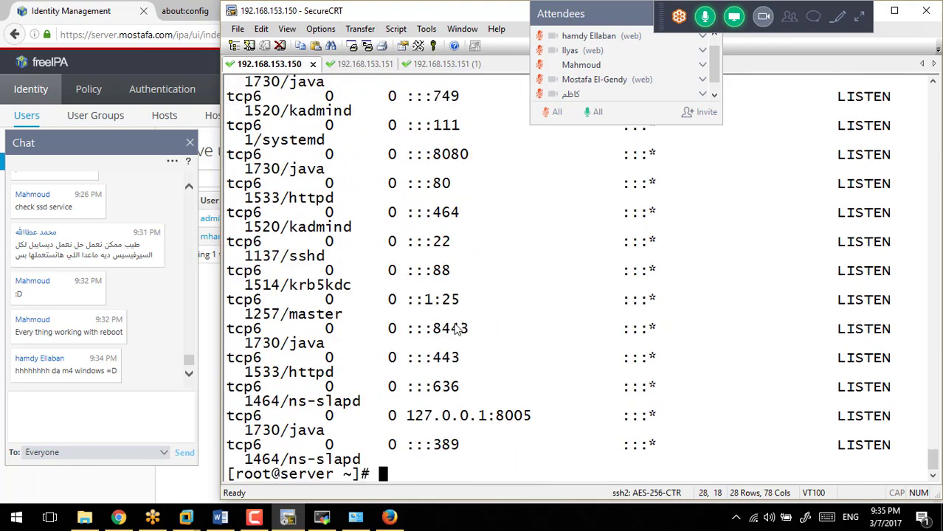
pyautogui.moveTo(476, 445); pyautogui.dragTo(284, 415)
pyautogui.moveTo(263, 357); pyautogui.dragTo(213, 176)
pyautogui.scroll(-1, 428, 302)
pyautogui.scroll(-5, 428, 303)
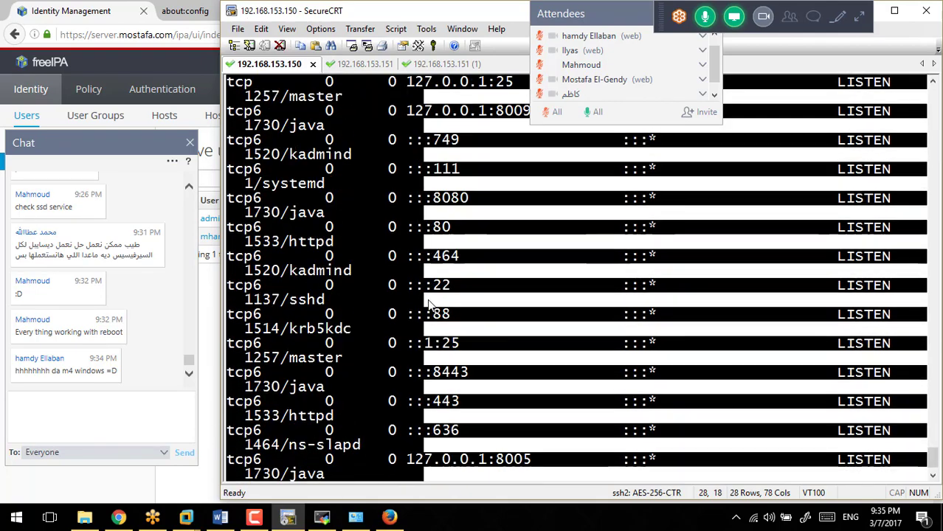
pyautogui.scroll(4, 428, 303)
pyautogui.scroll(-4, 428, 302)
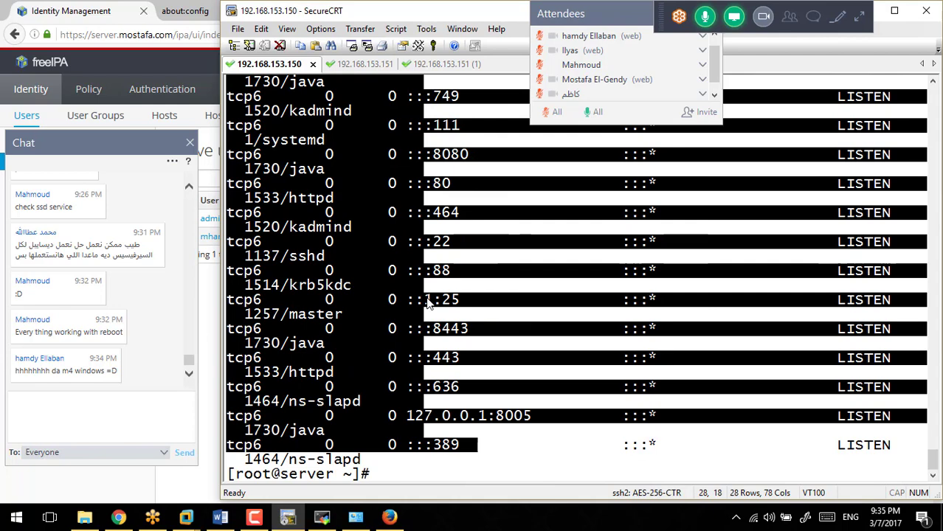
pyautogui.click(458, 446)
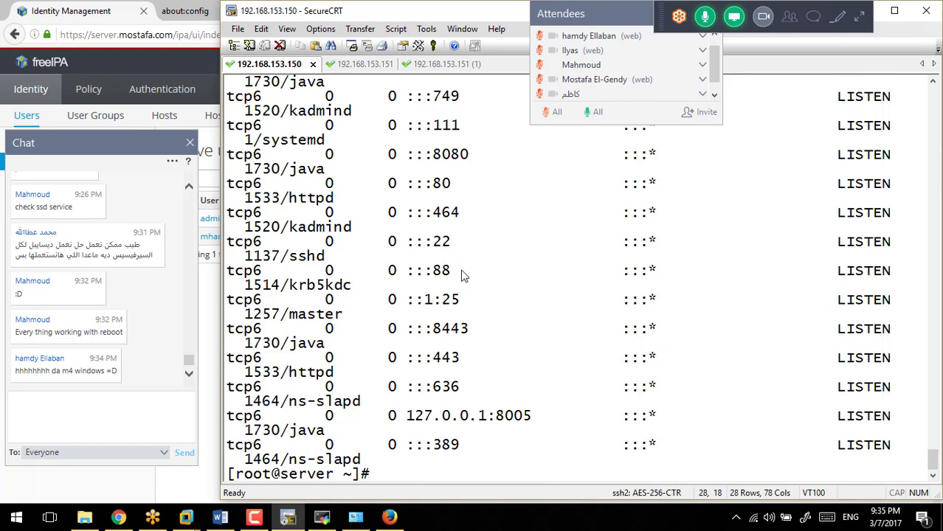
pyautogui.scroll(2, 492, 214)
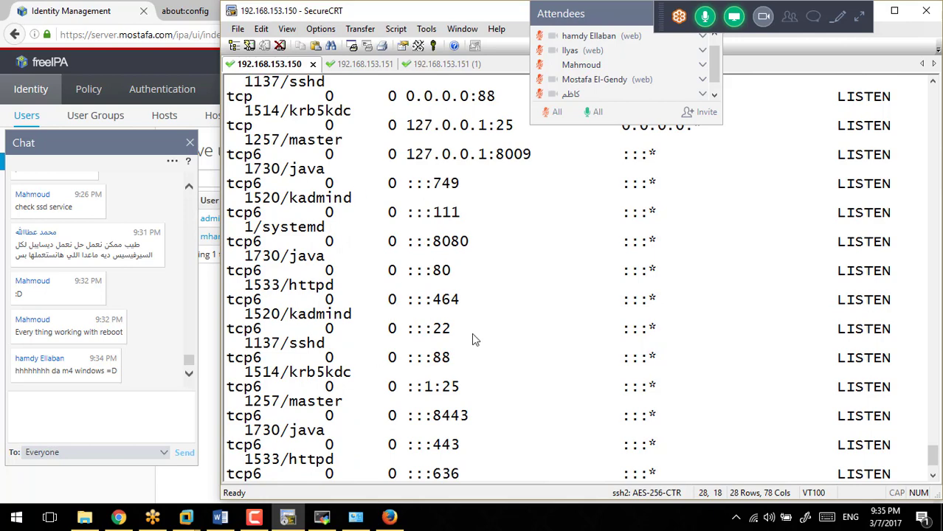
# Close the meeting chat and browse the Netgroups, User Groups and Hosts pages
pyautogui.click(151, 482)
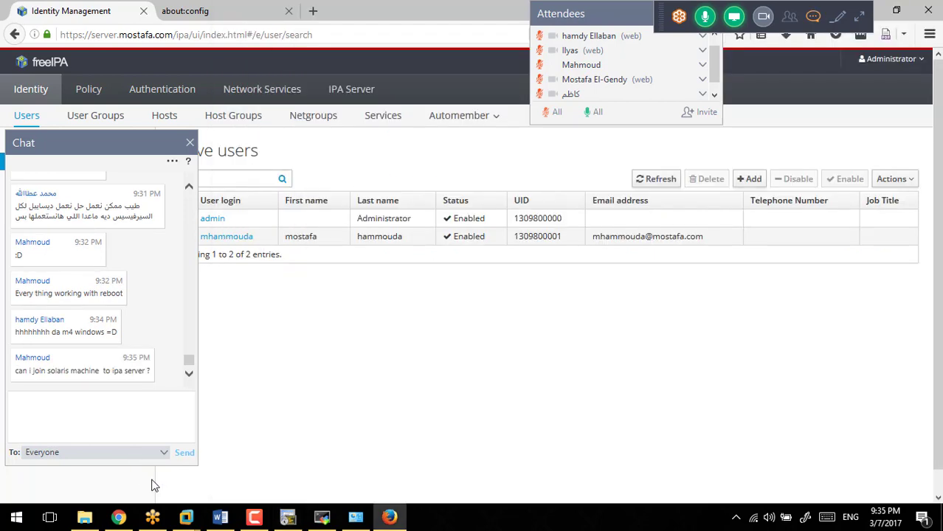
pyautogui.click(189, 142)
pyautogui.click(326, 123)
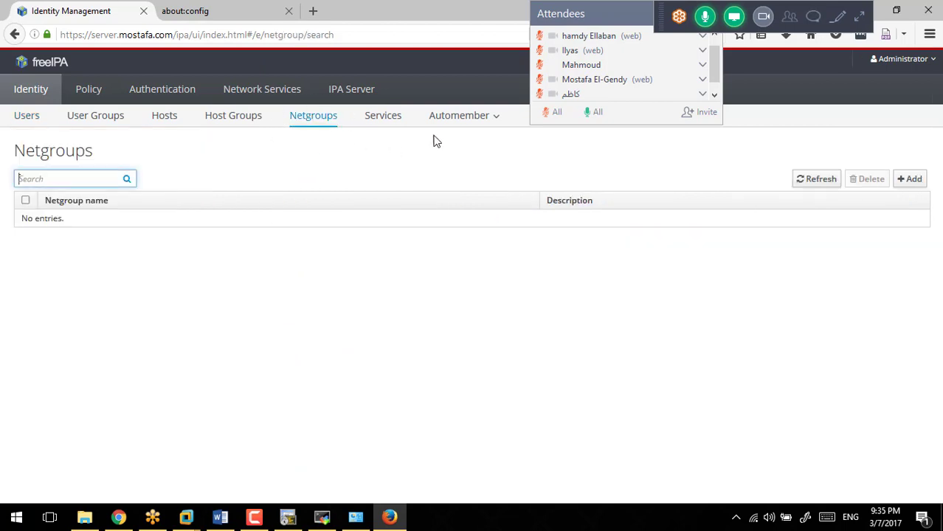
pyautogui.click(28, 118)
pyautogui.click(94, 124)
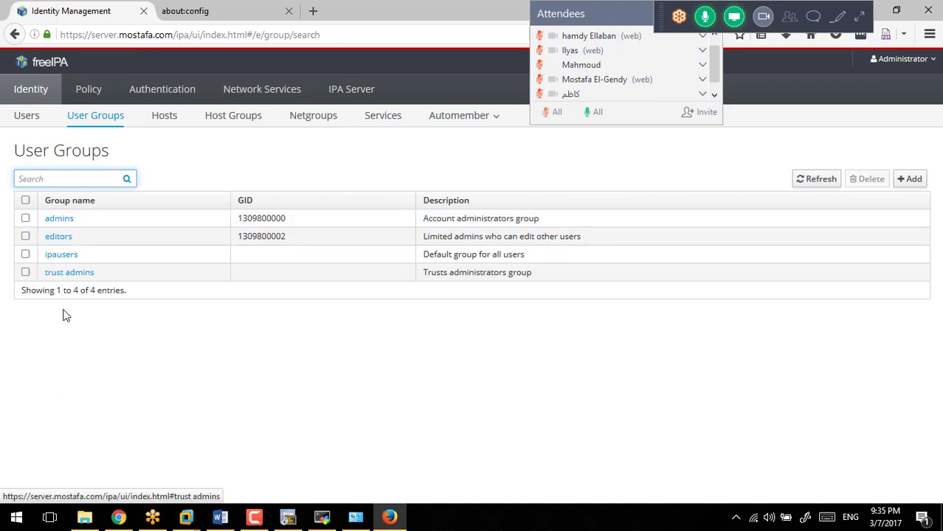
pyautogui.click(164, 118)
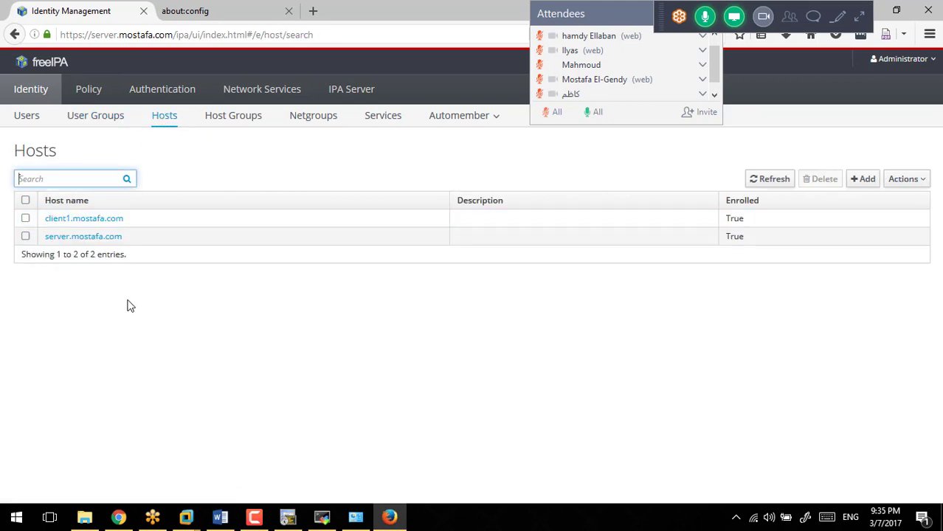
# Check client1.mostafa.com's Host Groups and HBAC Rules, both empty, then return to Users
pyautogui.click(77, 219)
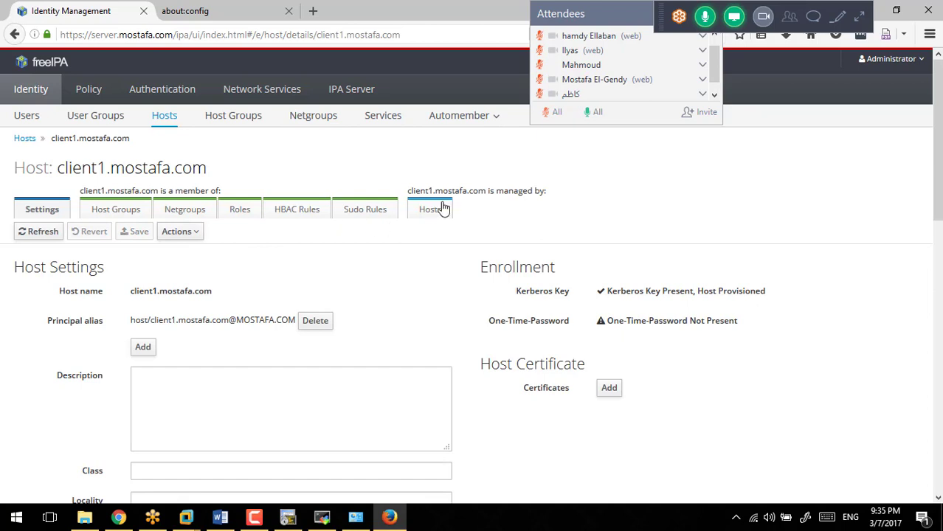
pyautogui.click(144, 213)
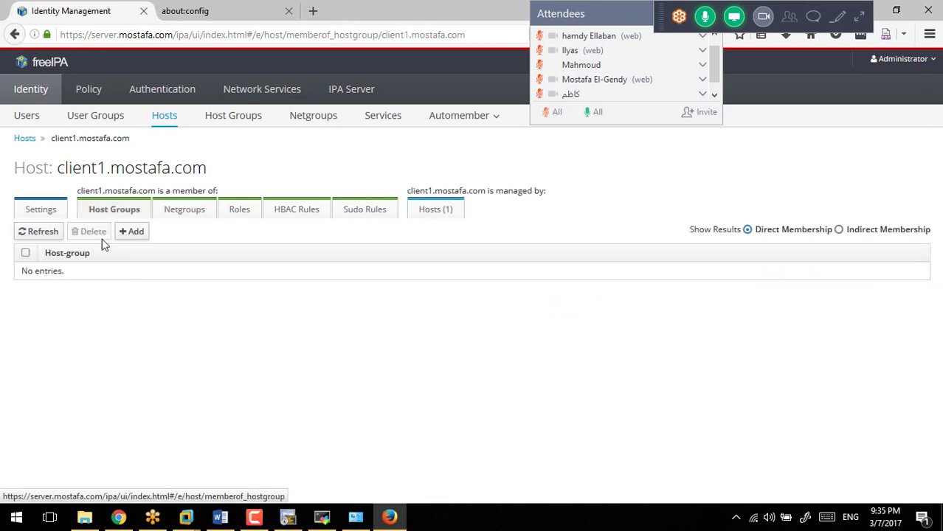
pyautogui.click(40, 212)
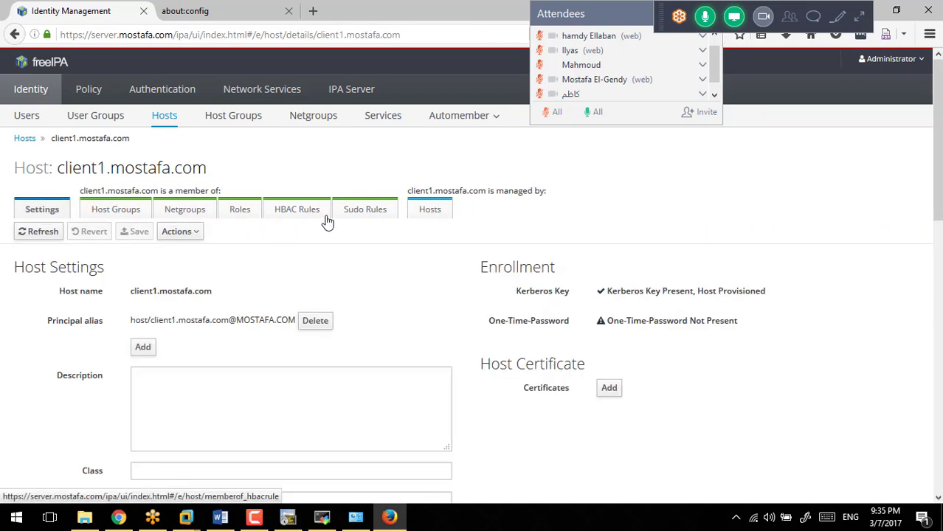
pyautogui.click(297, 212)
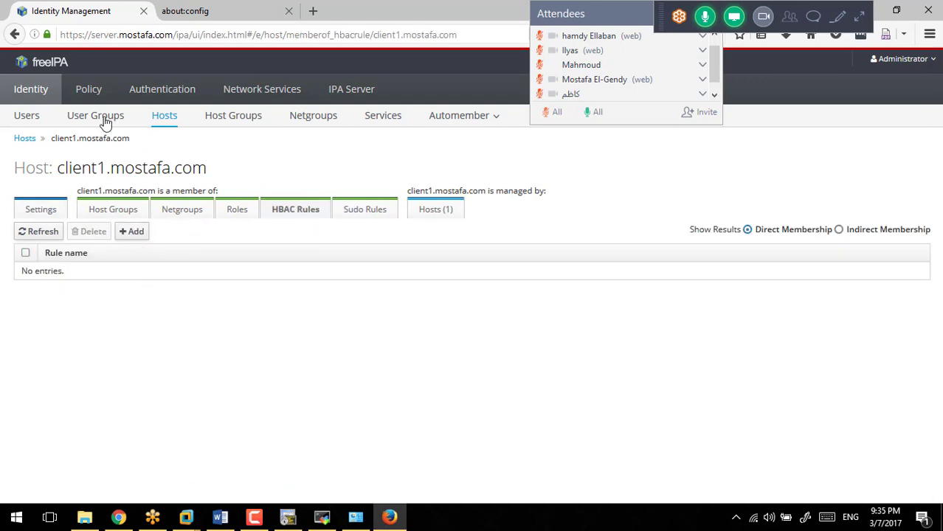
pyautogui.click(34, 123)
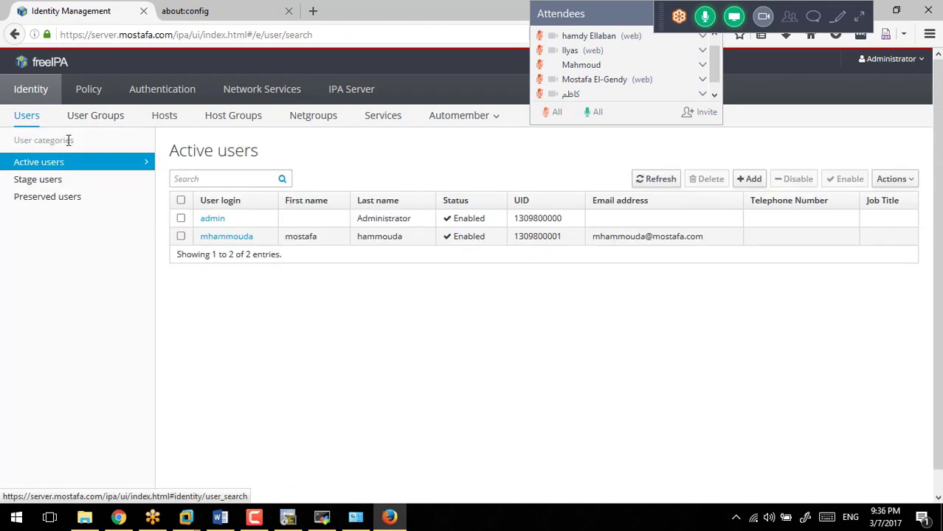
# Check mhammouda's HBAC rules and cancel adding the user to a rule
pyautogui.click(225, 236)
pyautogui.scroll(-3, 684, 322)
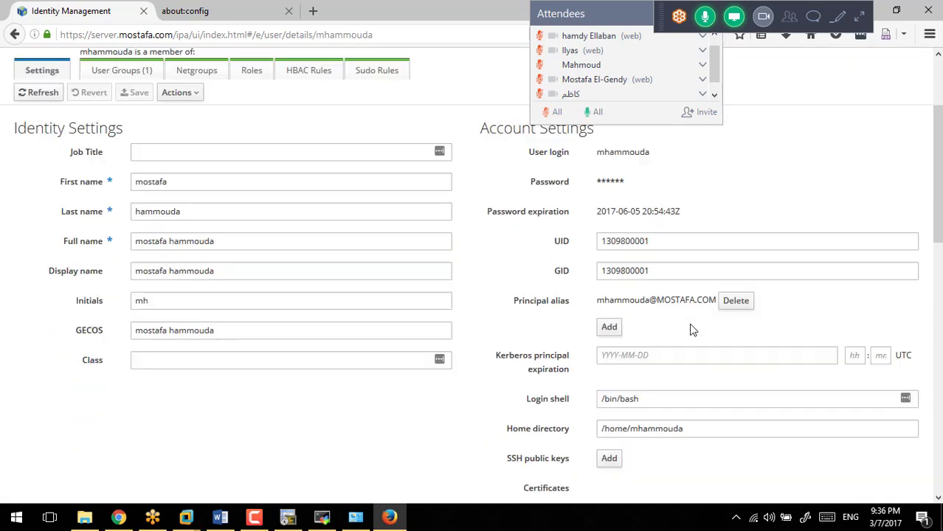
pyautogui.scroll(3, 612, 325)
pyautogui.click(309, 219)
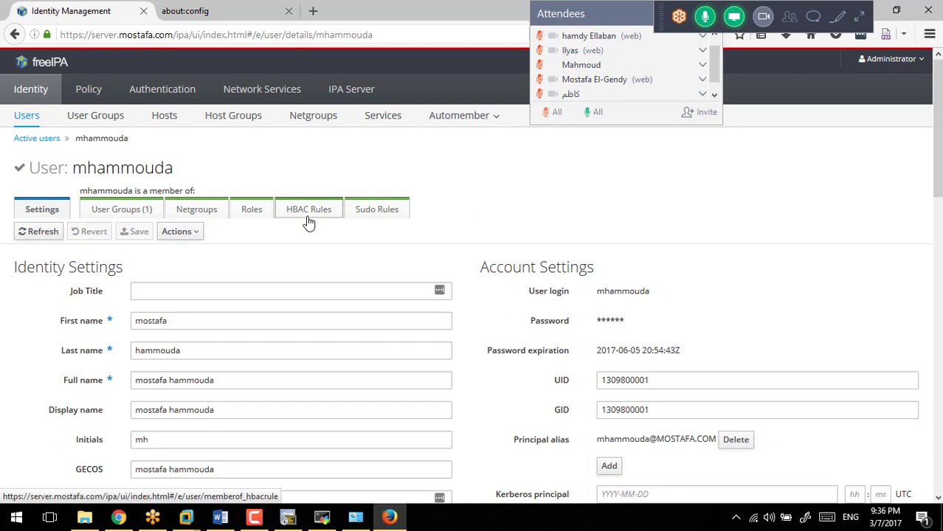
pyautogui.click(130, 235)
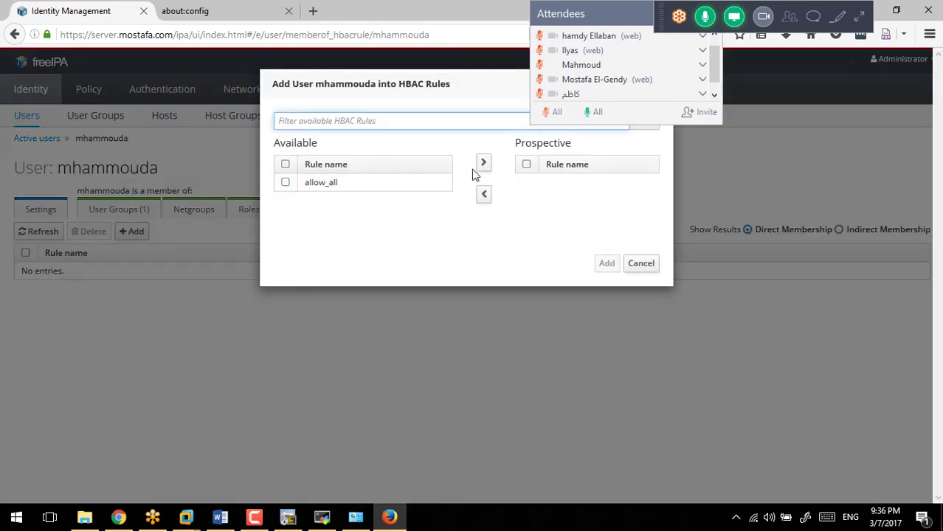
pyautogui.click(648, 276)
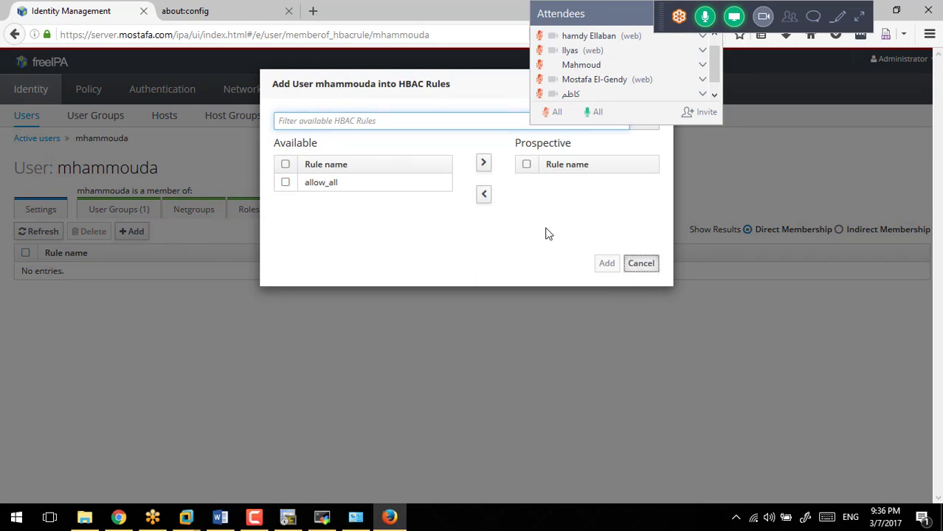
# Return to Active users, glance at the Automember options, and reopen the meeting chat
pyautogui.click(26, 116)
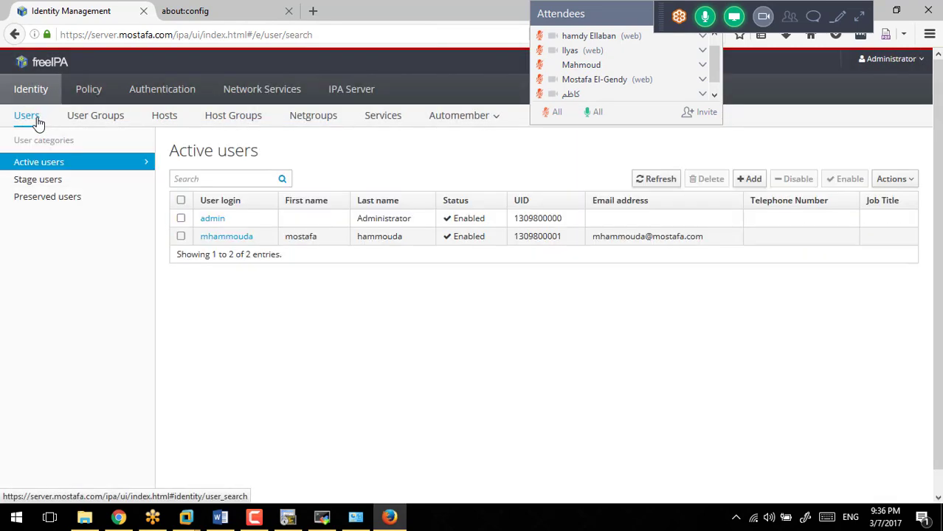
pyautogui.click(488, 118)
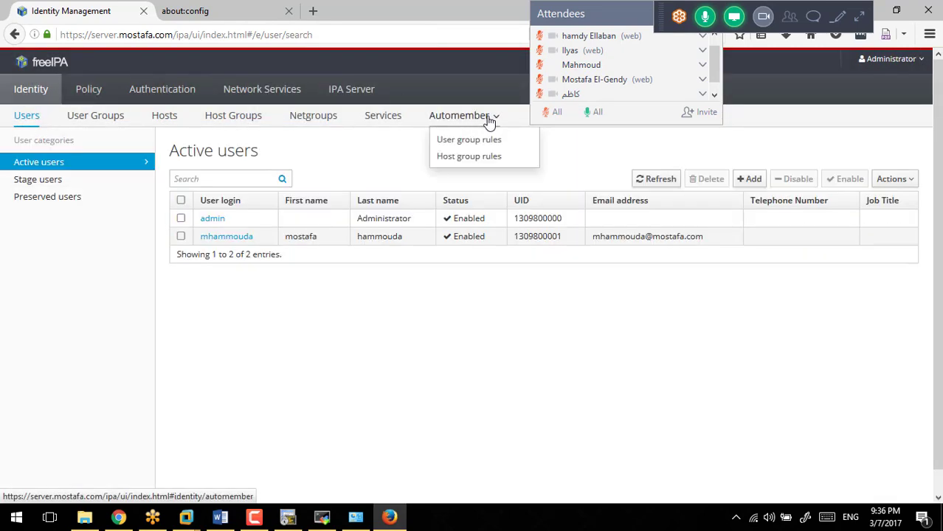
pyautogui.click(337, 387)
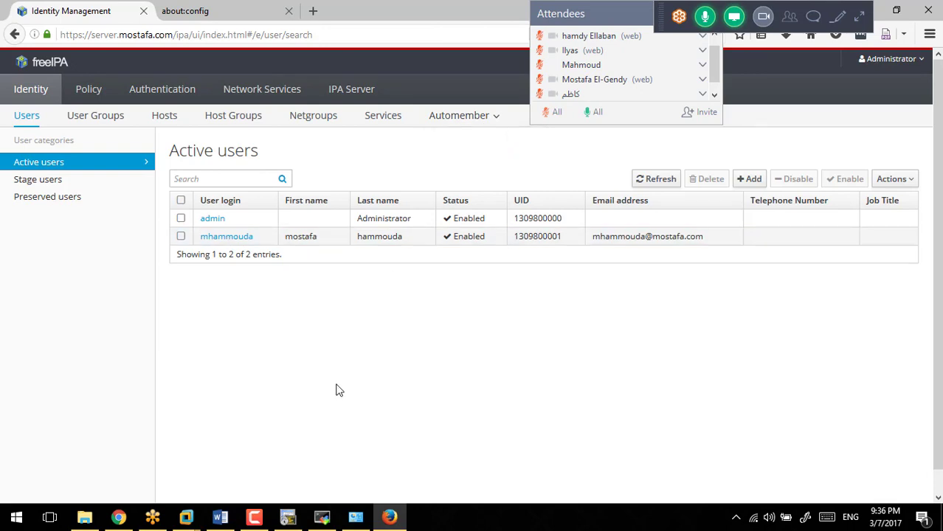
pyautogui.click(322, 517)
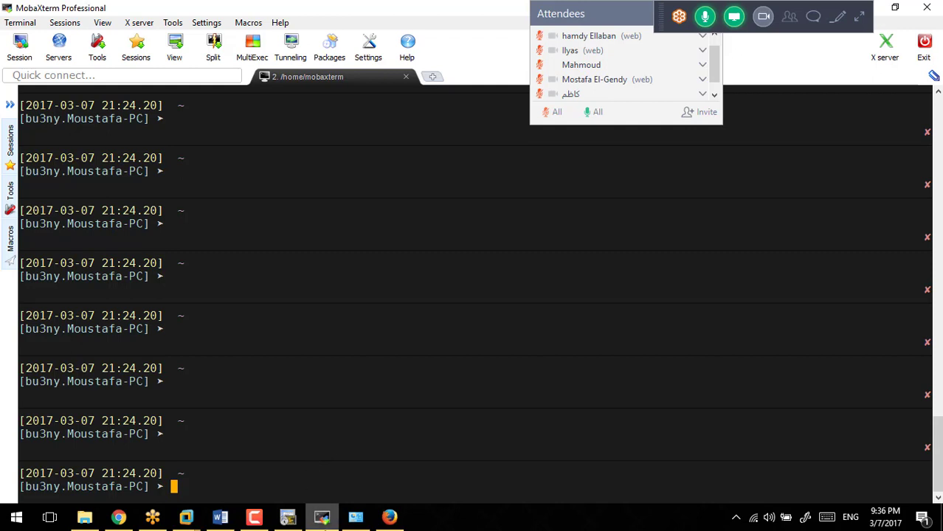
pyautogui.click(322, 516)
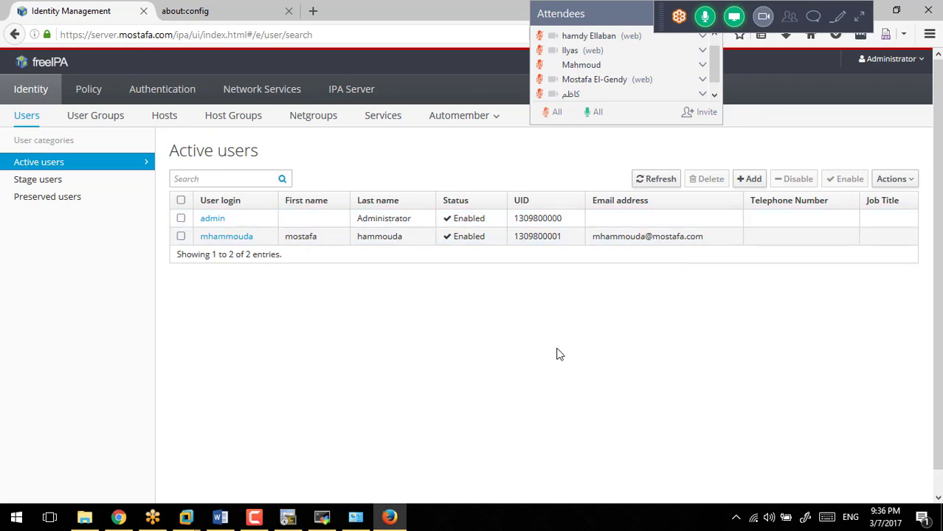
pyautogui.click(813, 16)
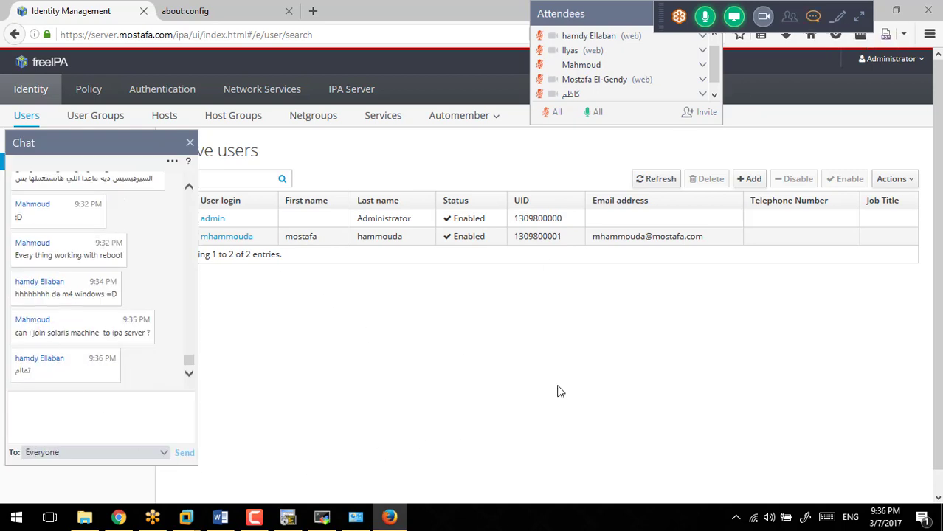